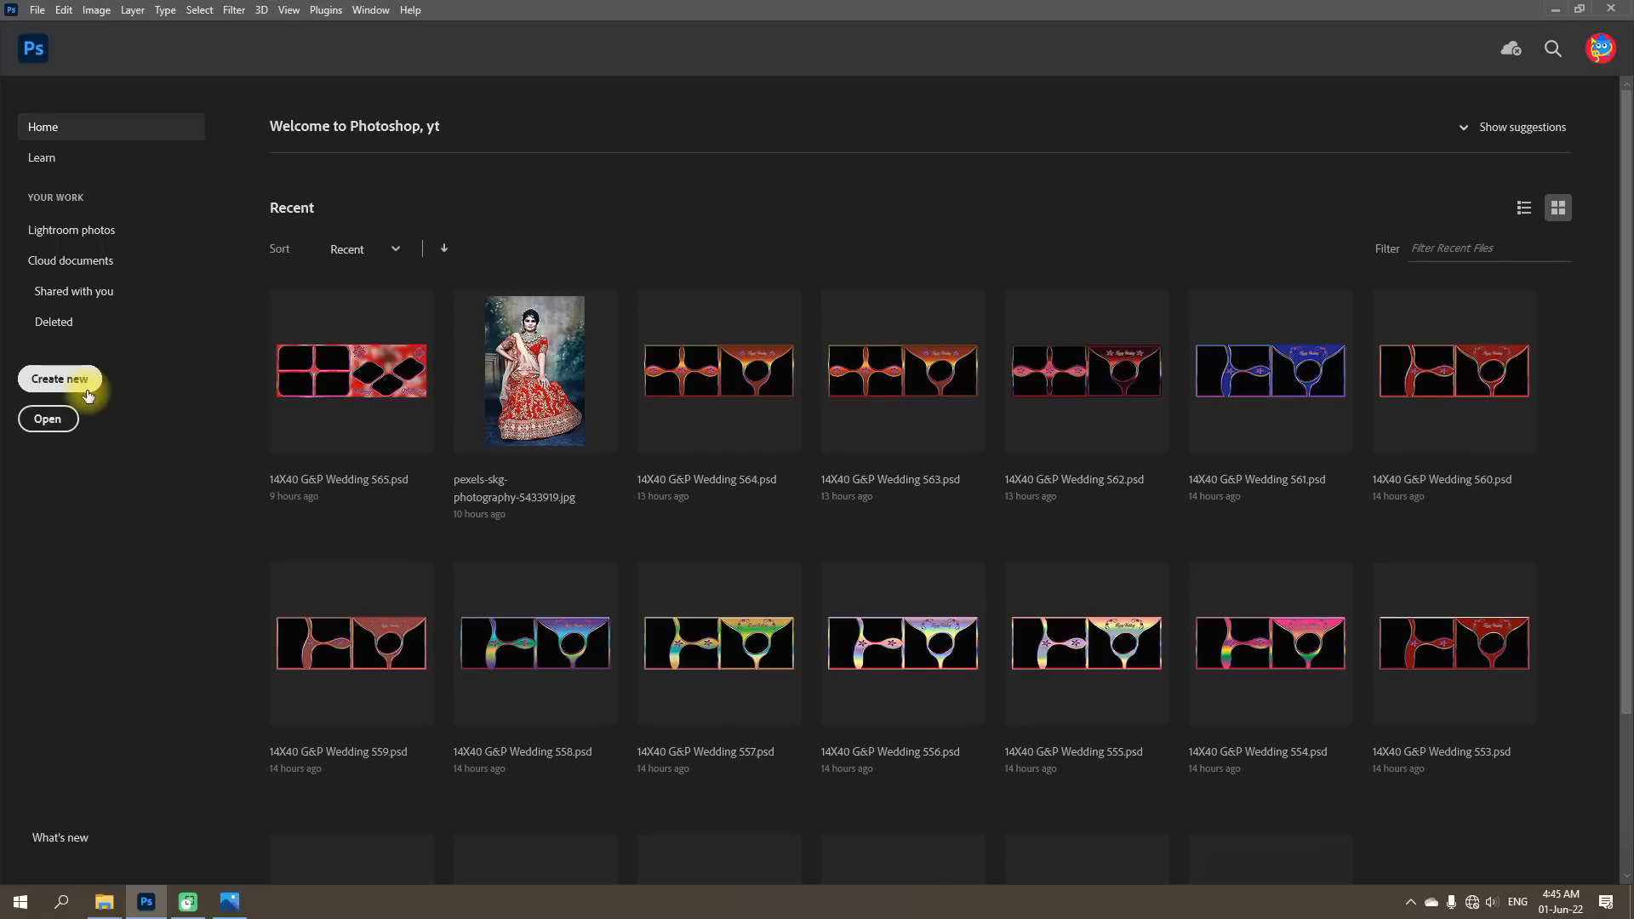
Create a 40 x 14 inch landscape document at 300 pixels/inch in 8-bit RGB Color with a white background.
click(39, 12)
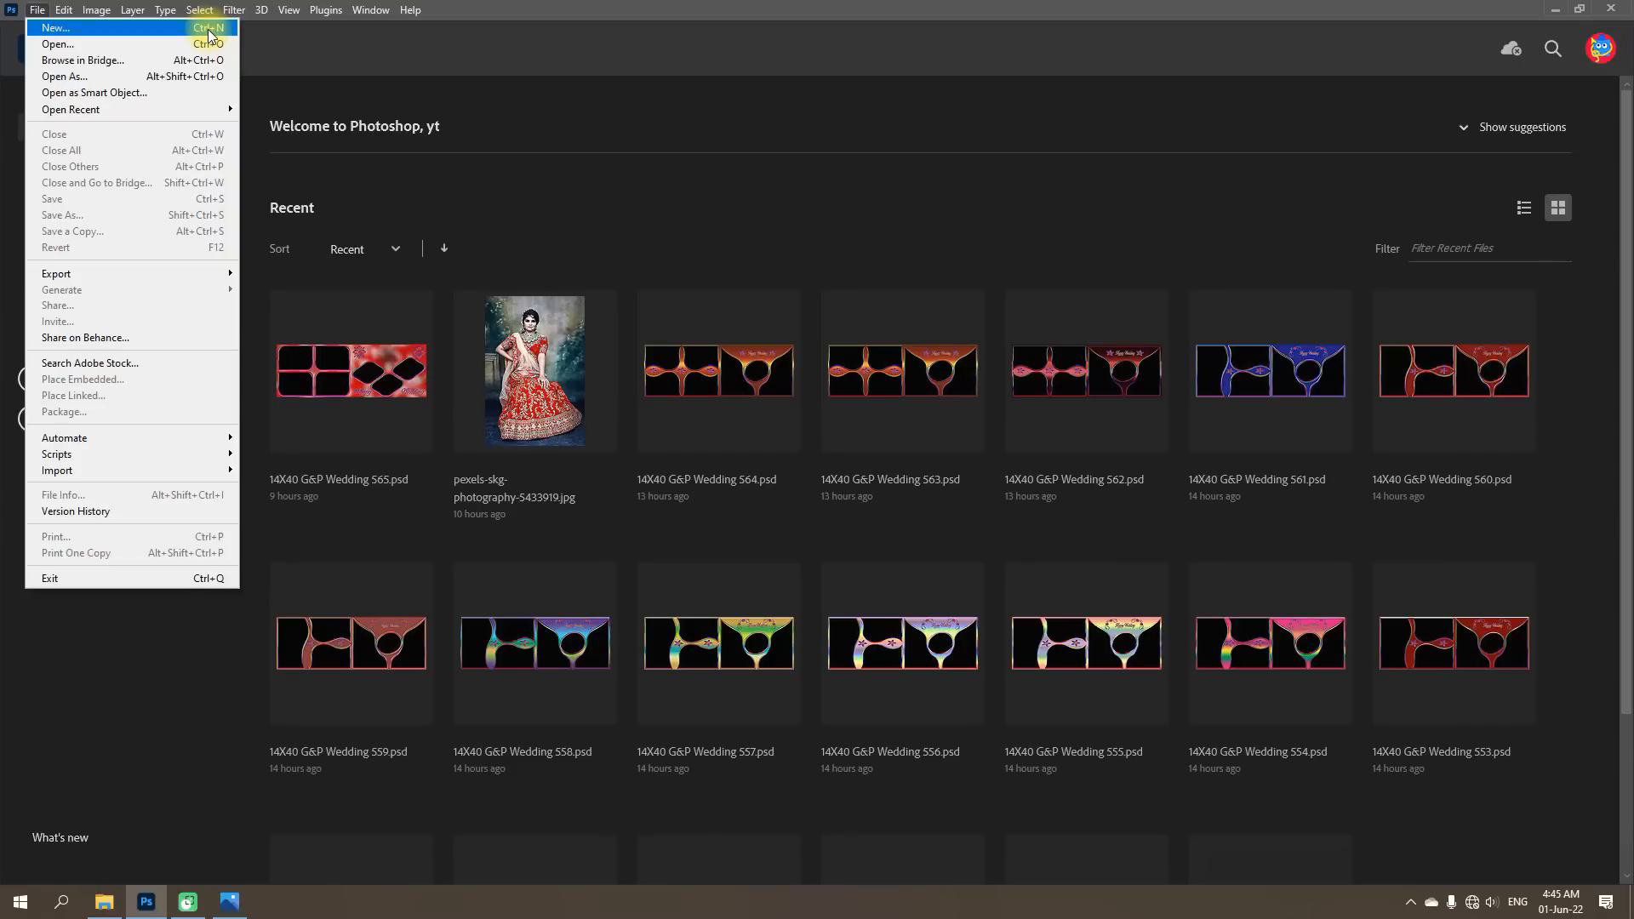
click(84, 604)
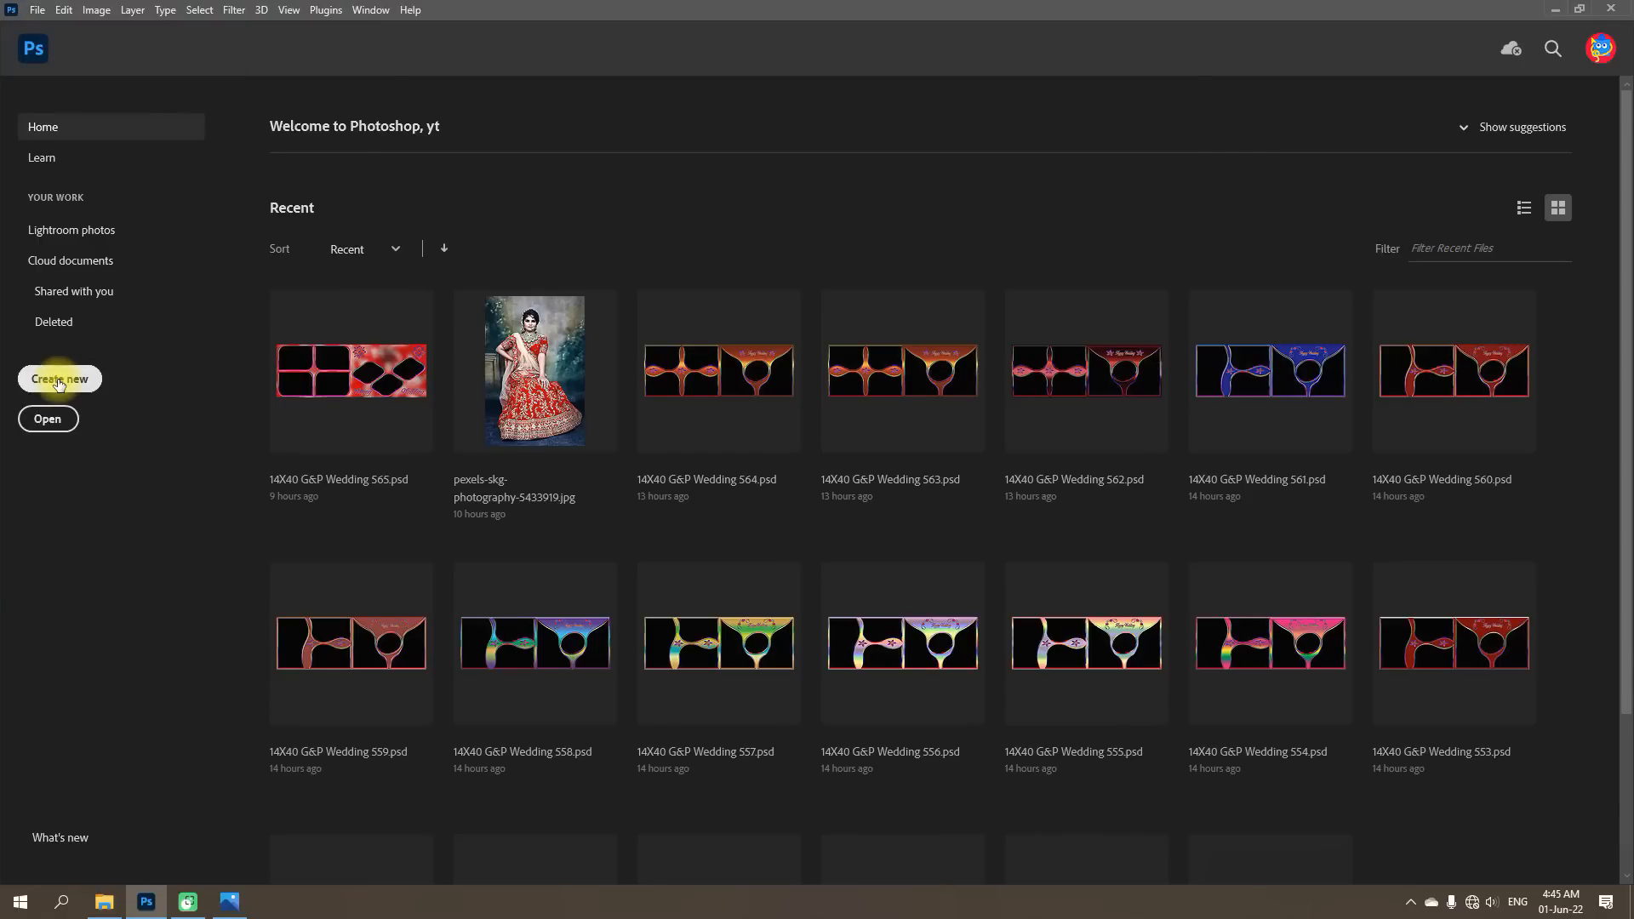
click(59, 383)
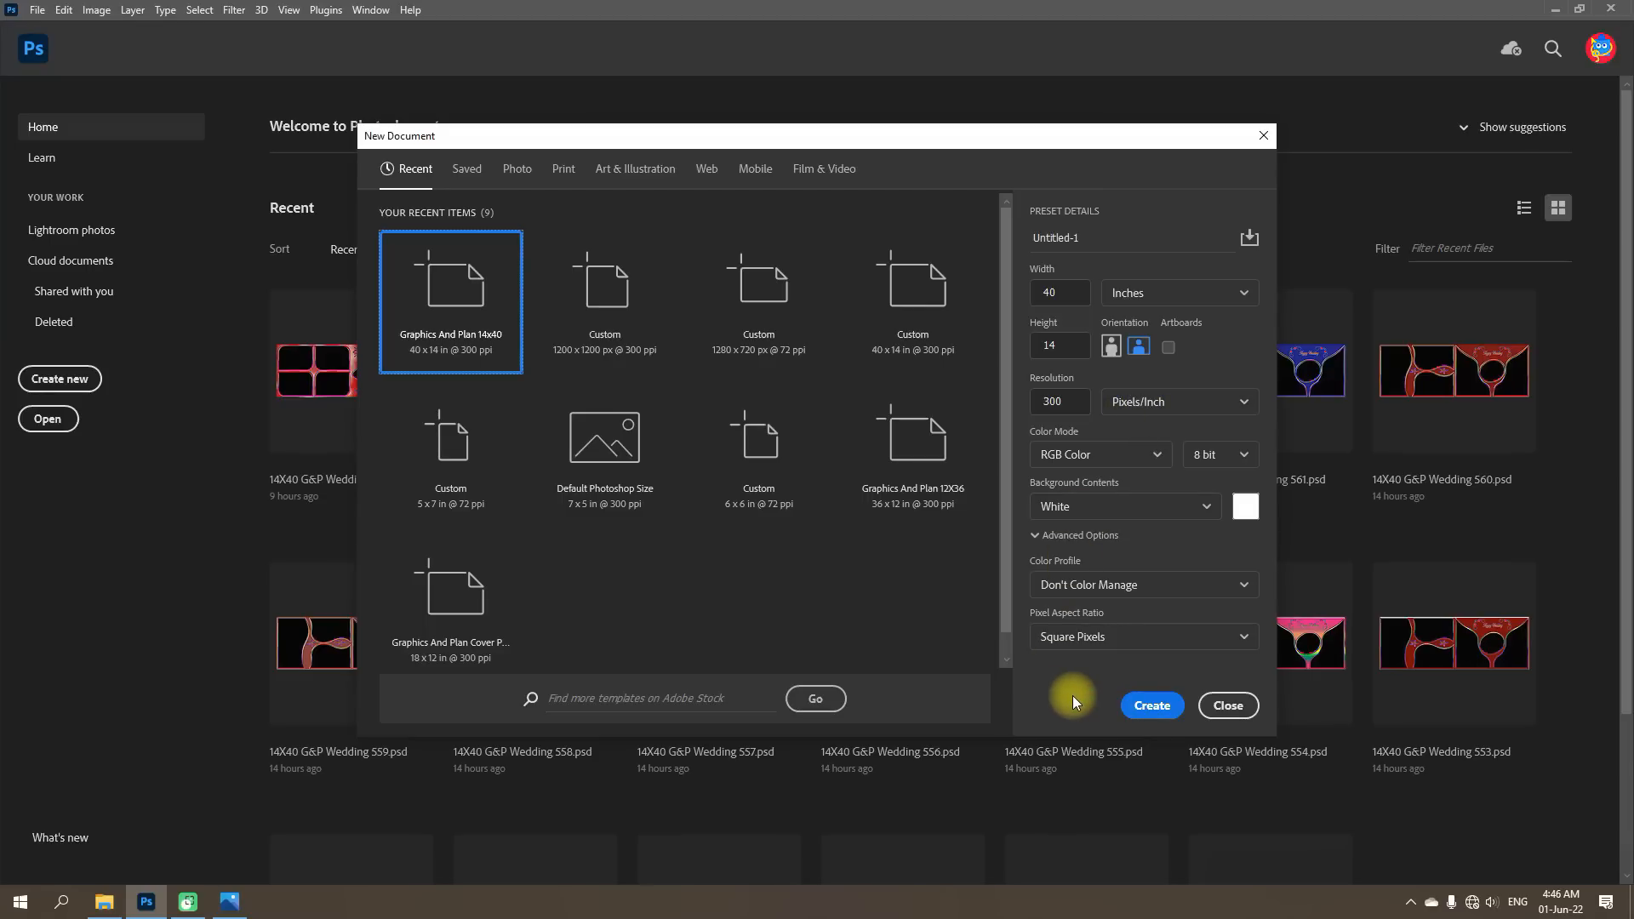
click(1153, 709)
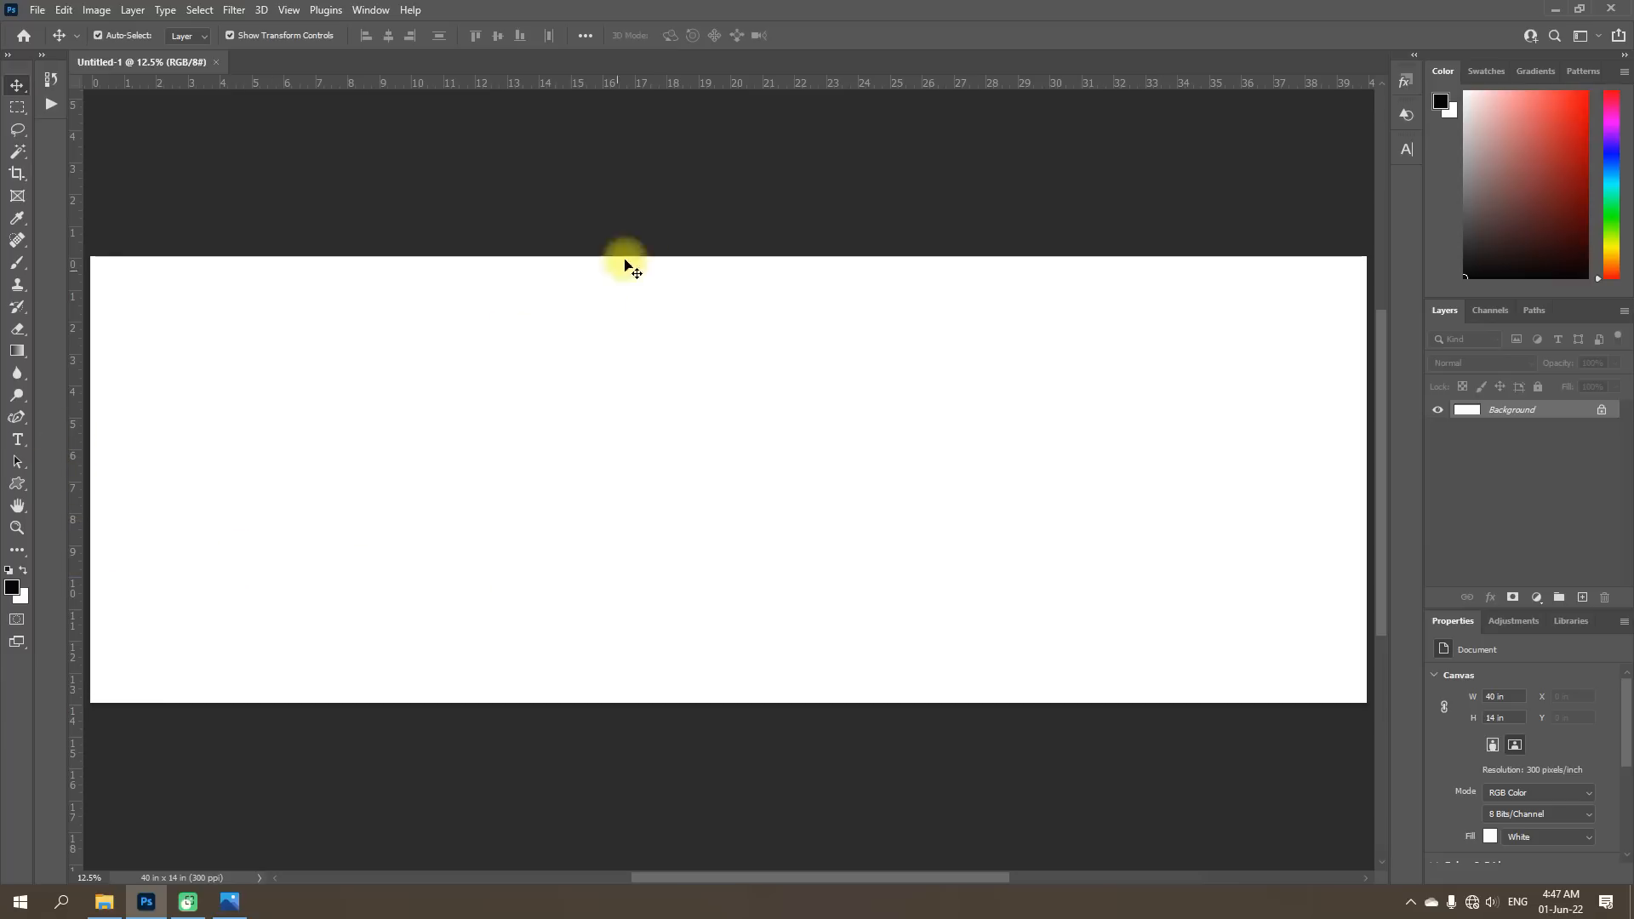
Place one horizontal guide about 0.3 in below the canvas's top edge and another just above its bottom edge.
drag(723, 88, 725, 267)
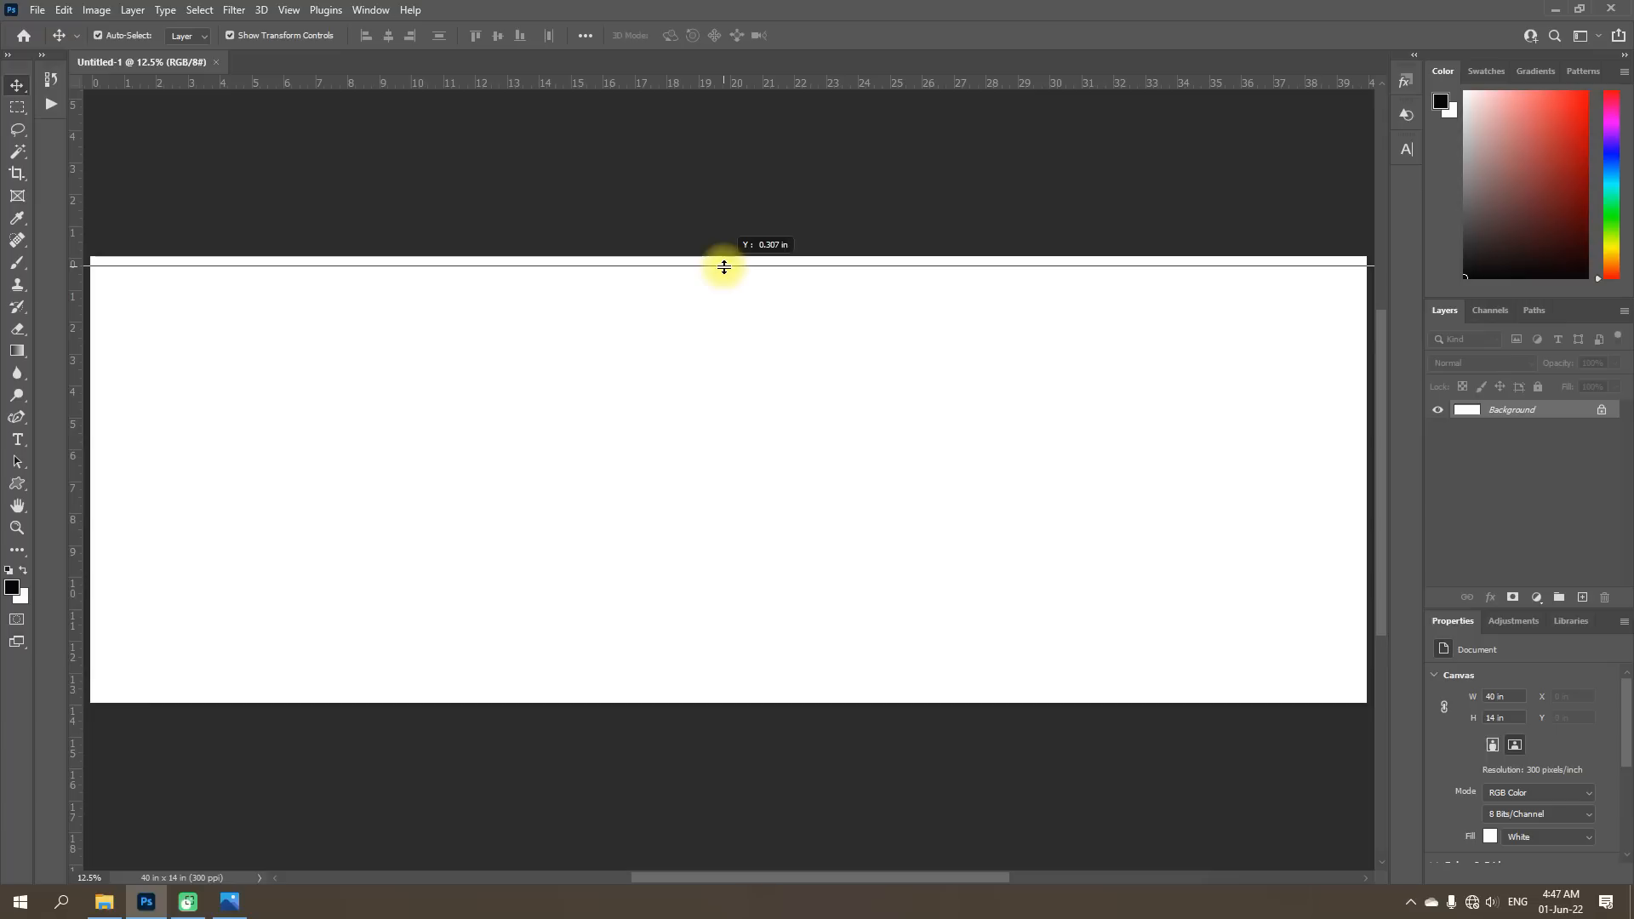
drag(724, 267, 724, 267)
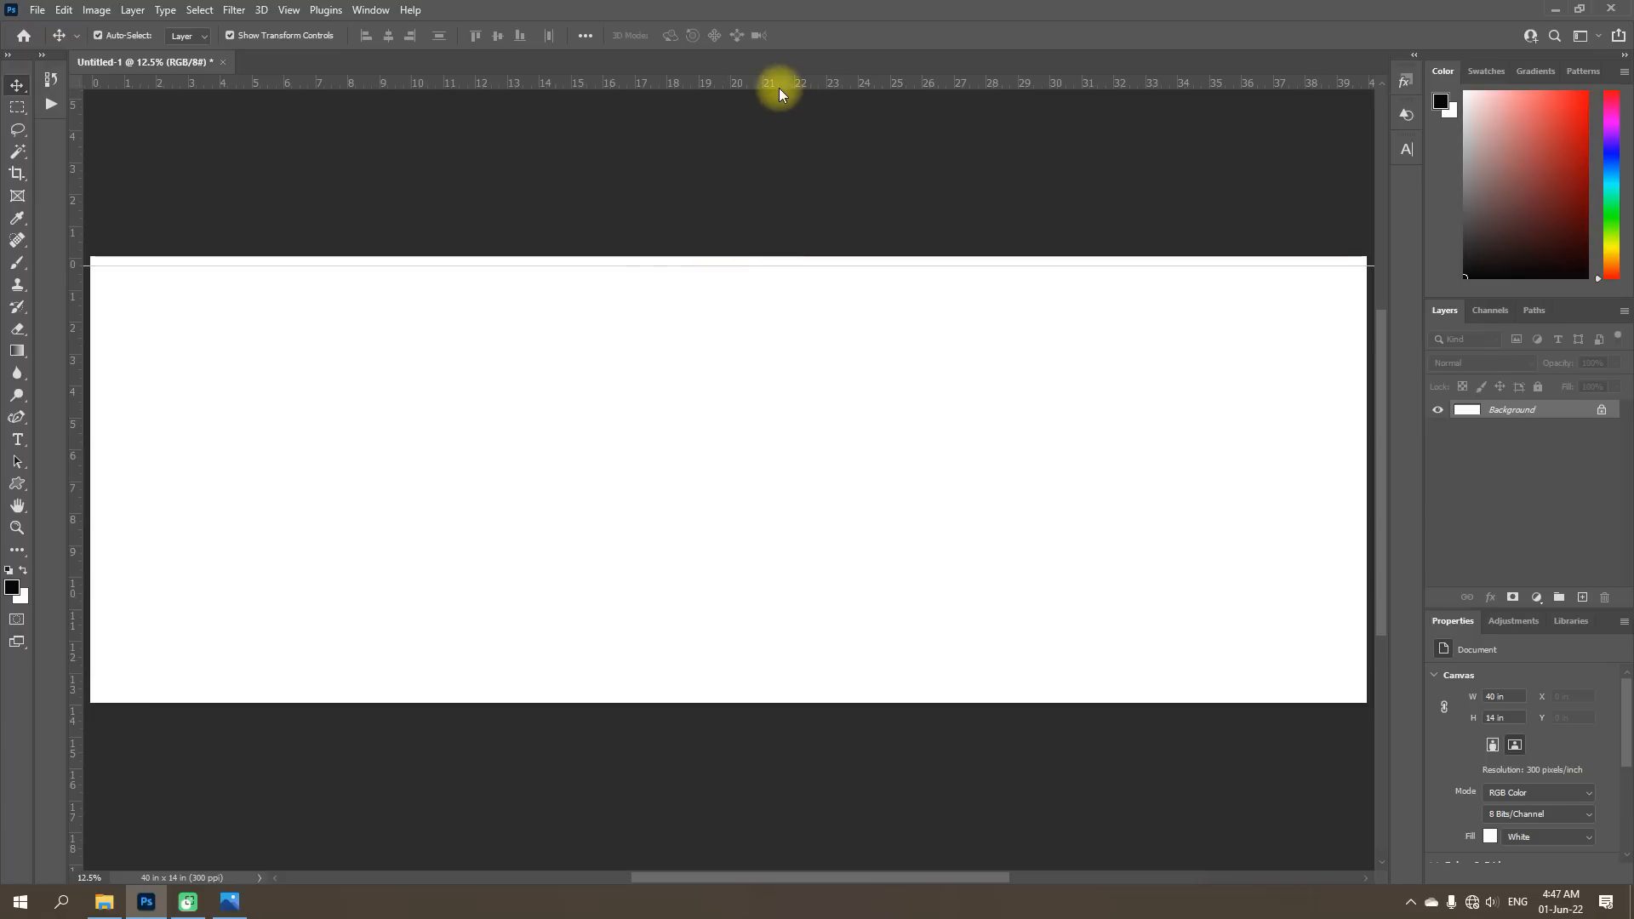
drag(777, 82, 684, 696)
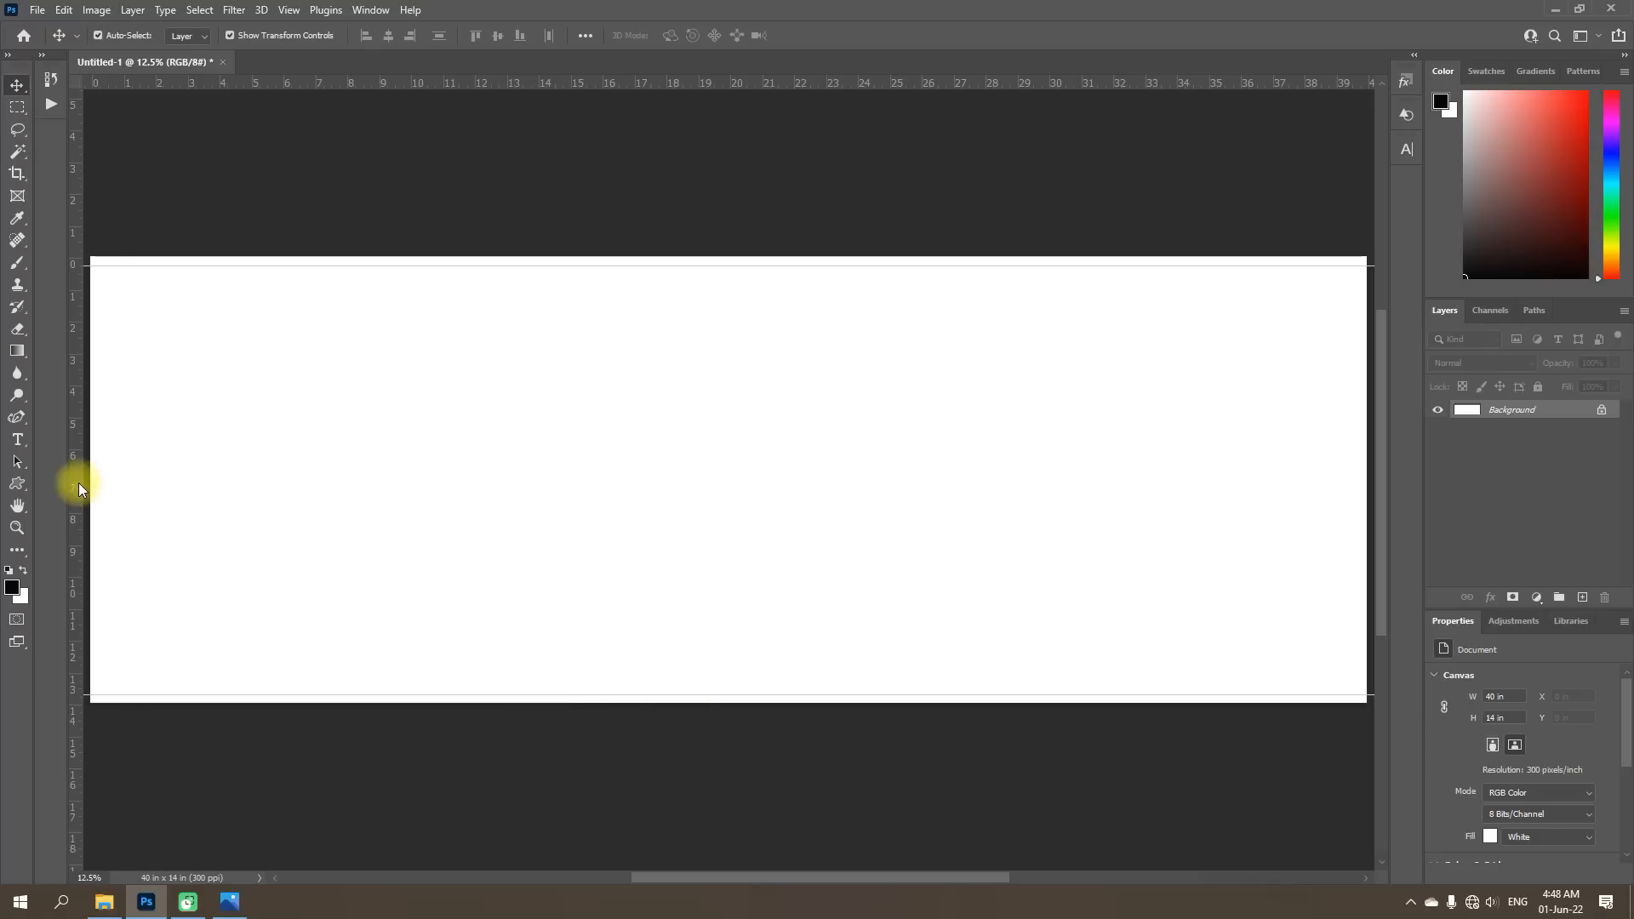
Place vertical guides at about 39.77 in, just inside the canvas's left edge, and at the canvas centre.
drag(81, 486, 1361, 564)
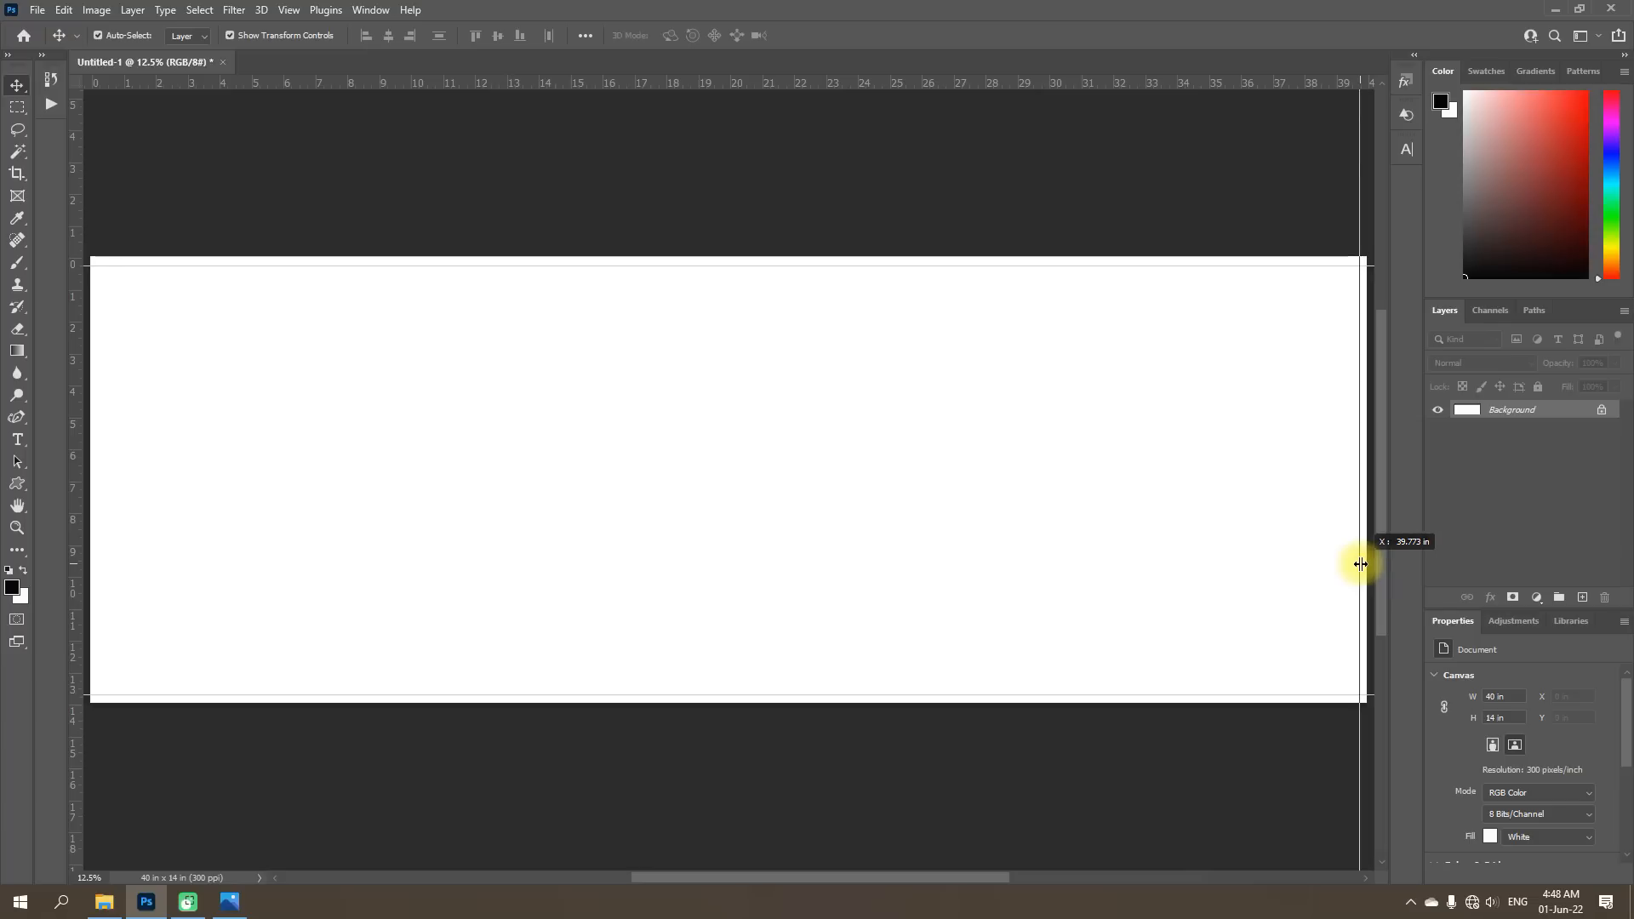
drag(1360, 564, 1359, 564)
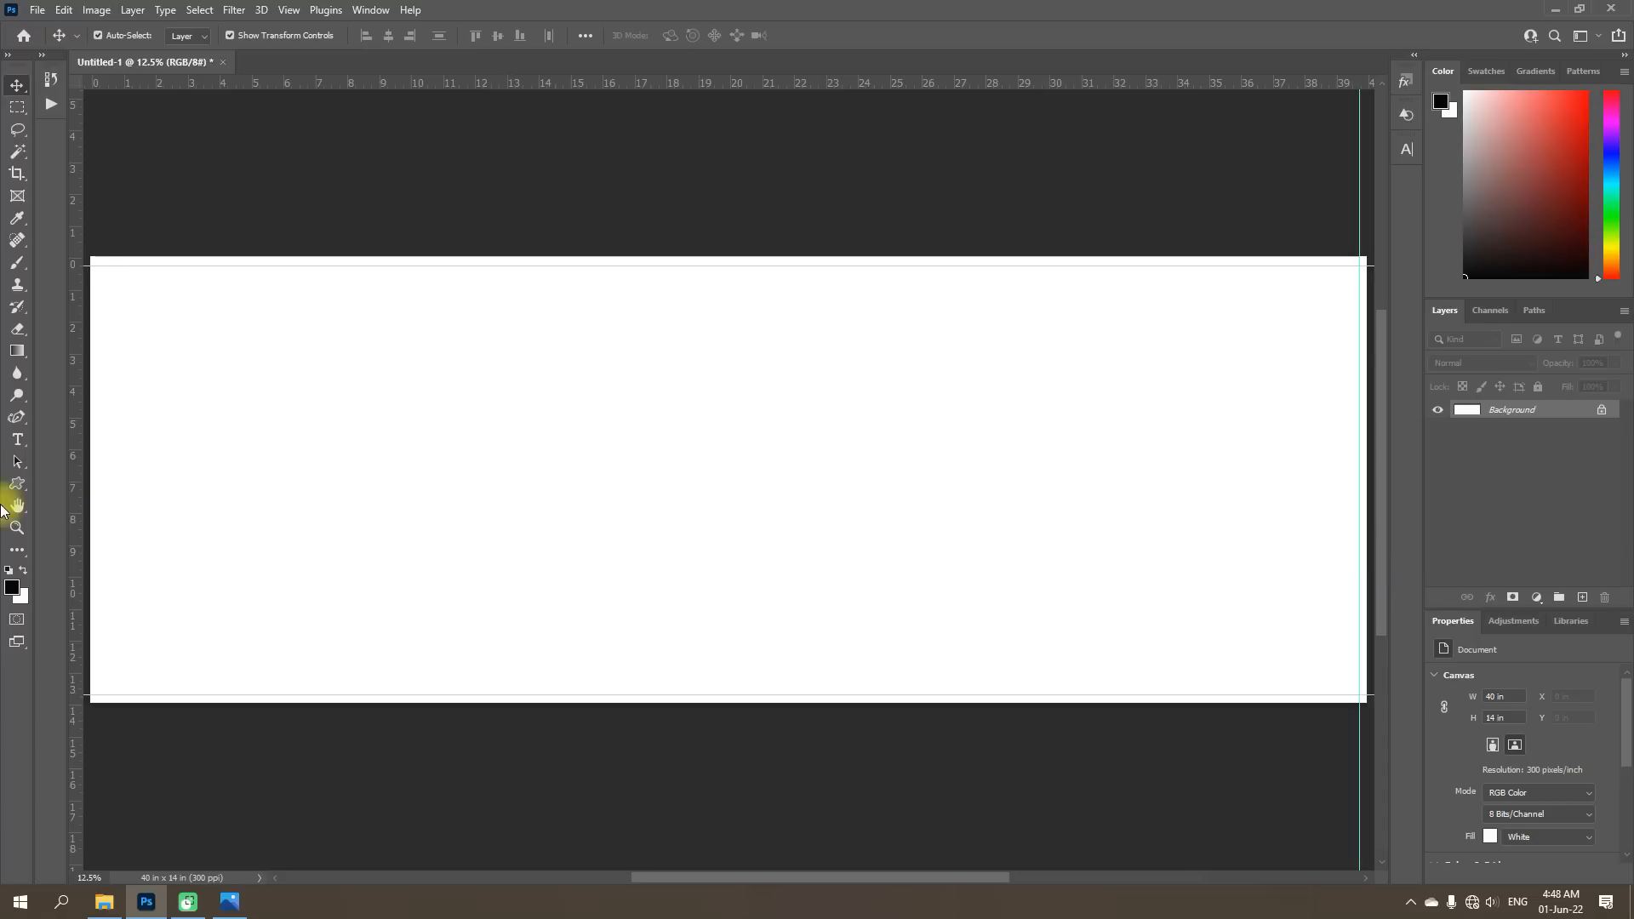
drag(79, 526, 100, 521)
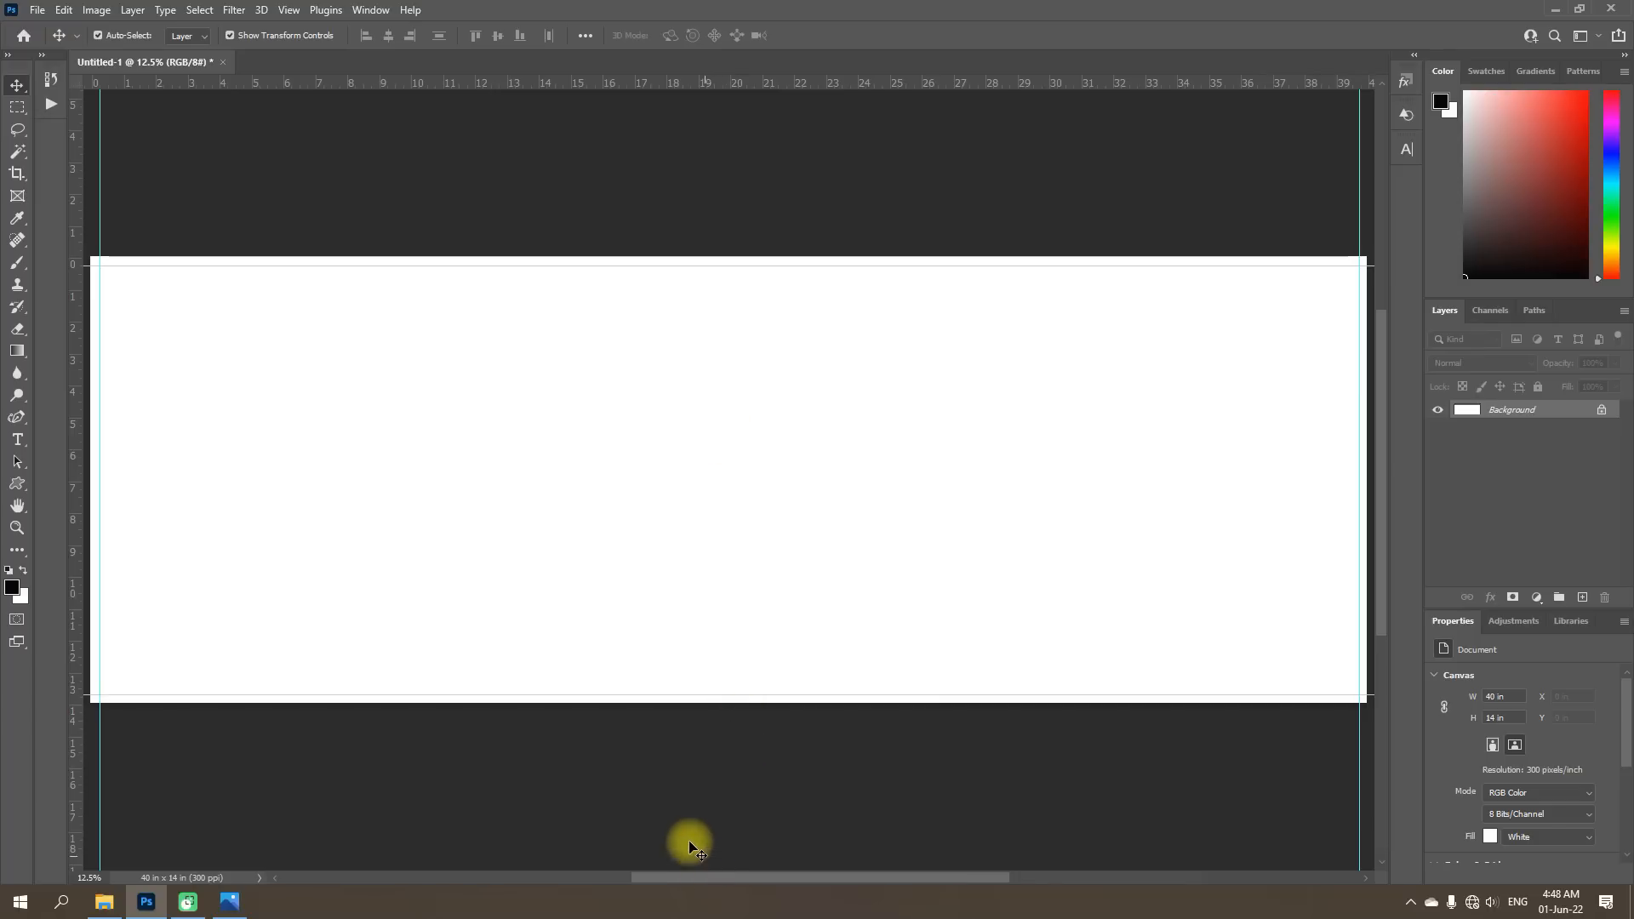
drag(69, 528, 730, 547)
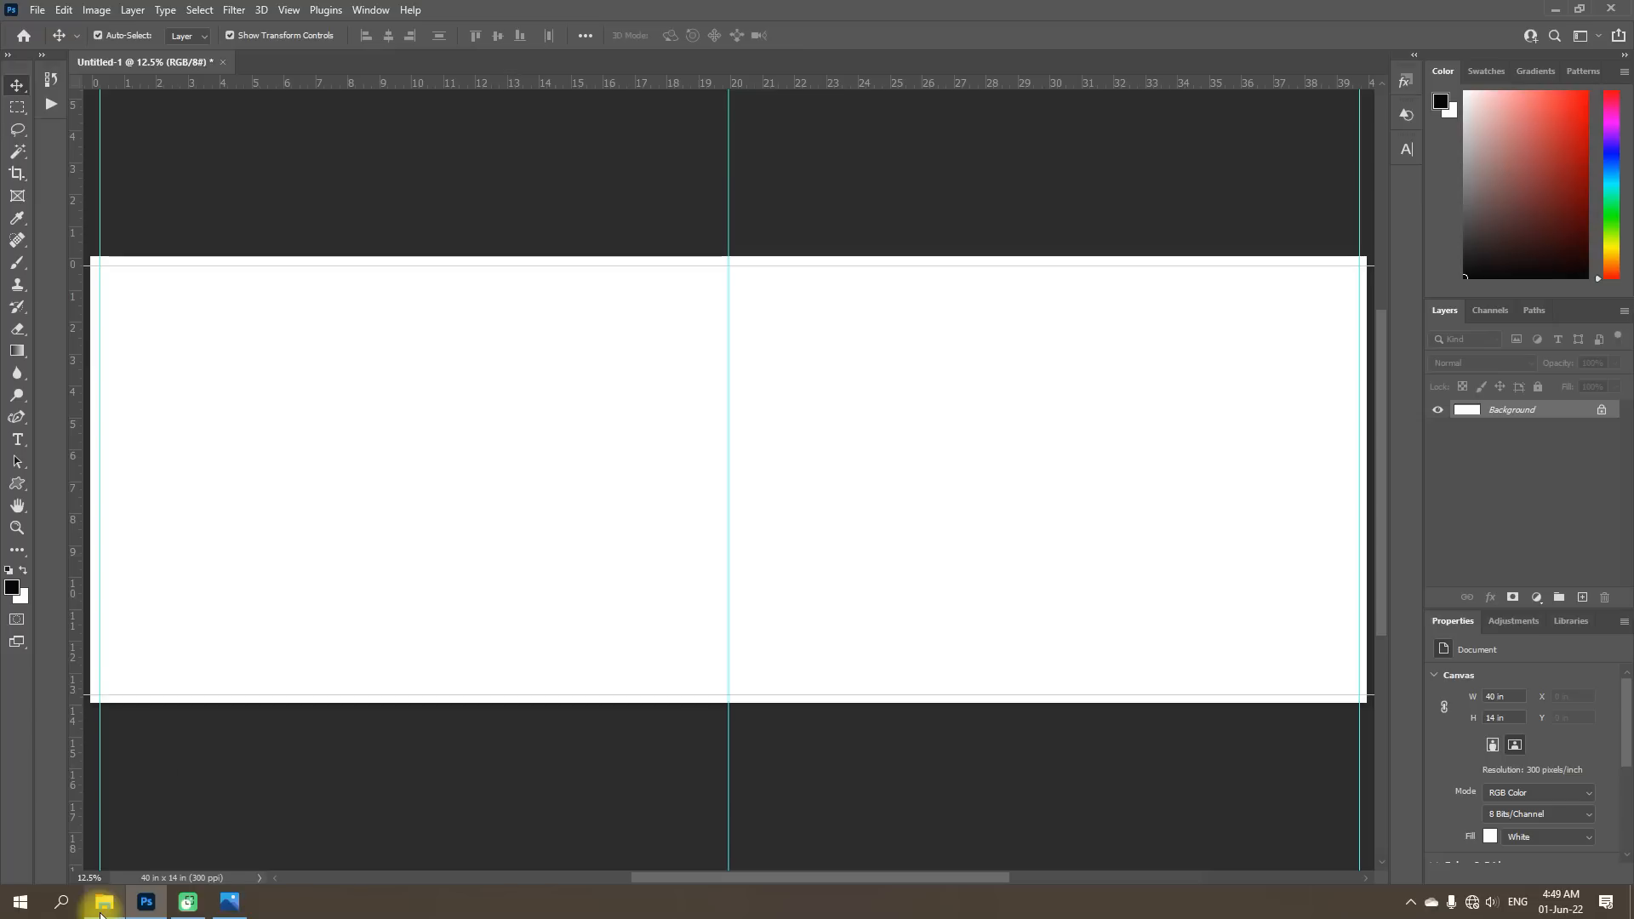
Open image 9 from the "14x40 template design" folder in Adobe Photoshop 2021.
mouse_move(102, 911)
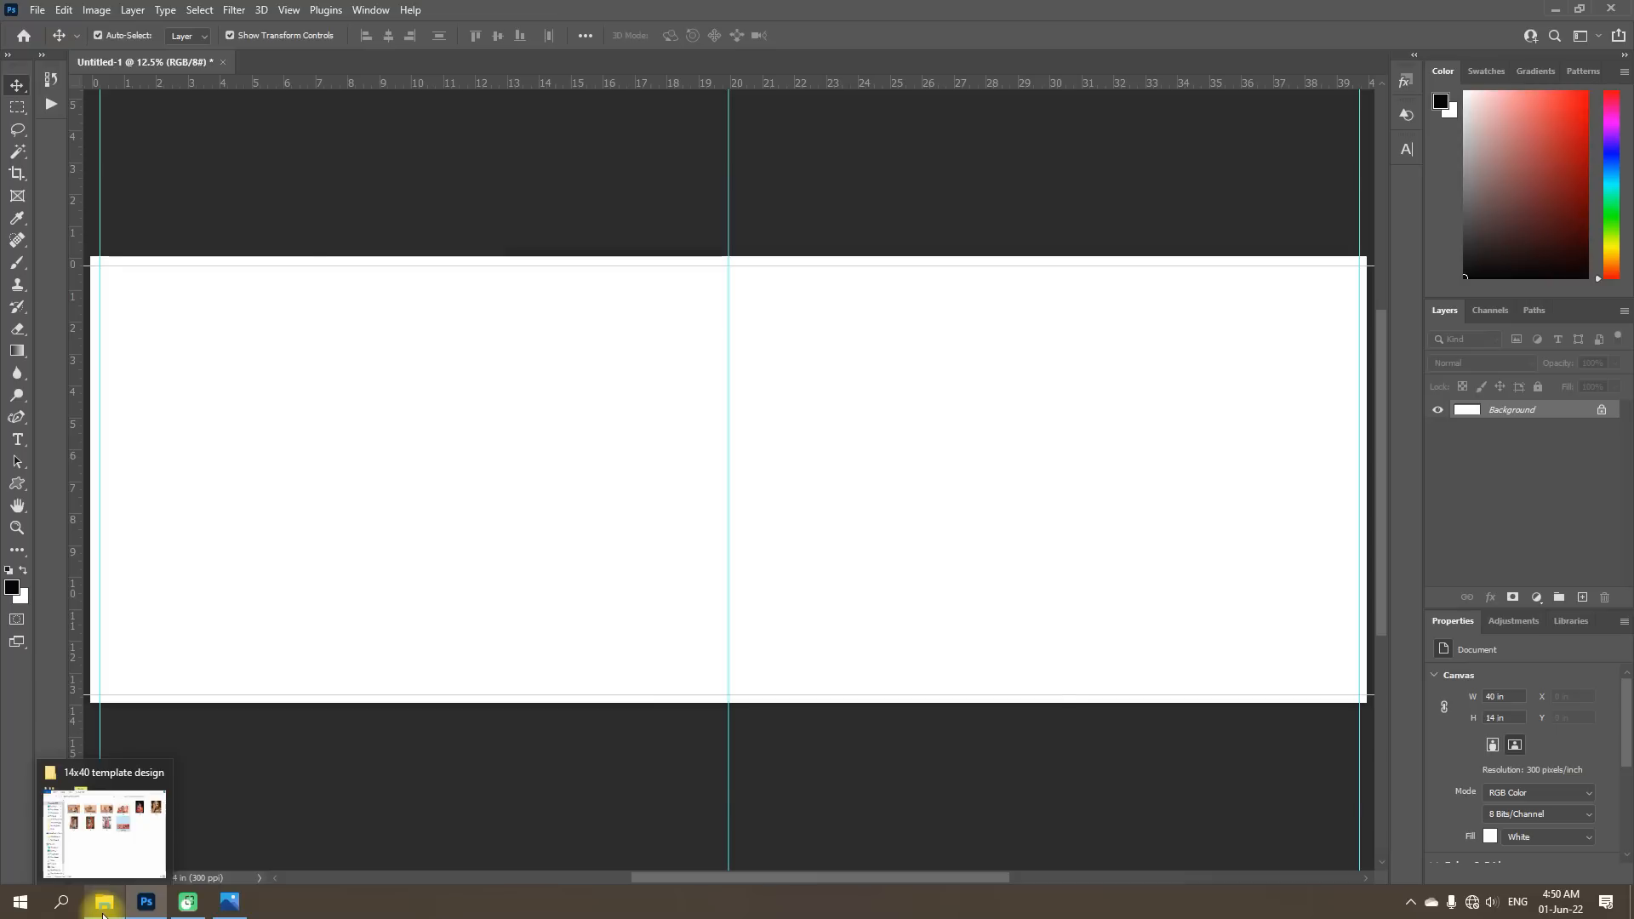
click(101, 909)
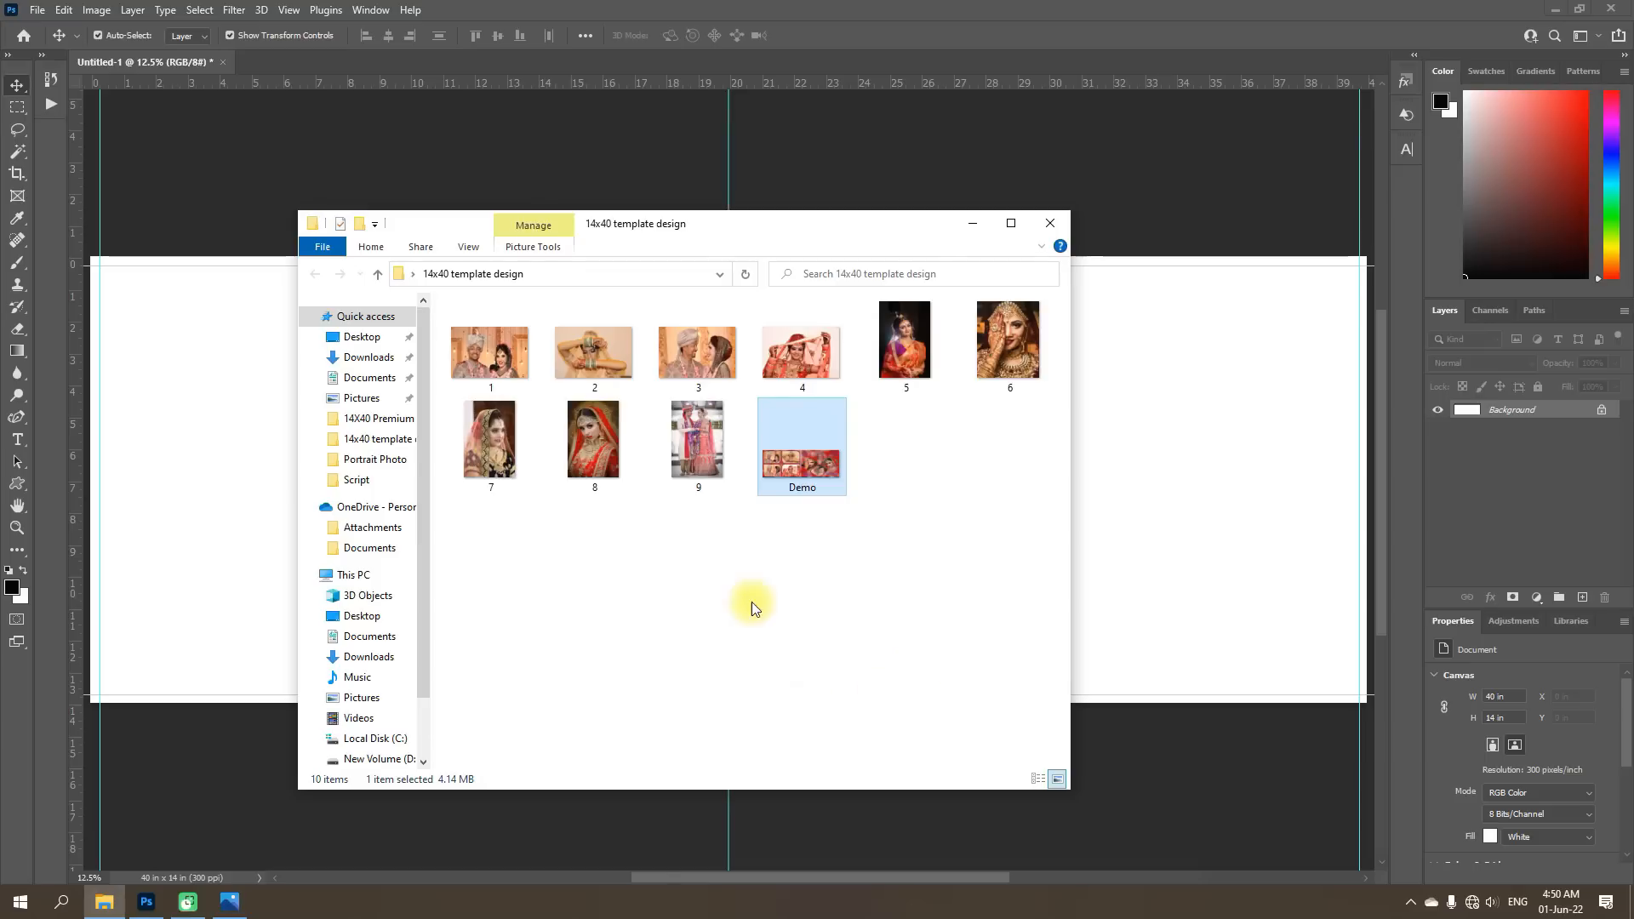
click(706, 445)
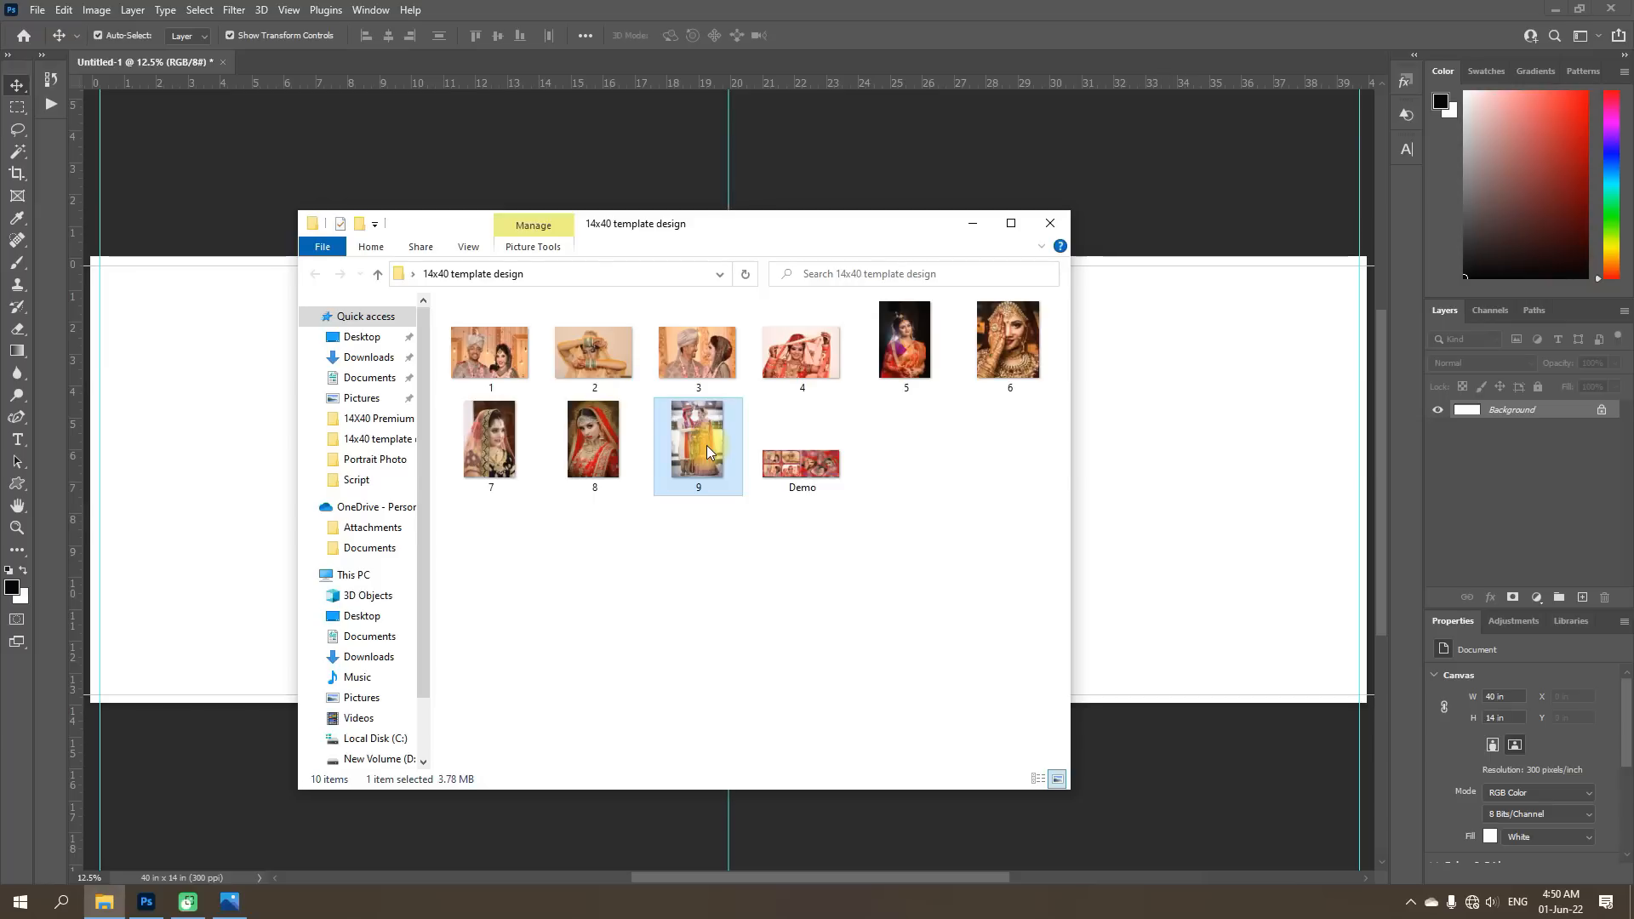
right_click(706, 446)
mouse_move(928, 597)
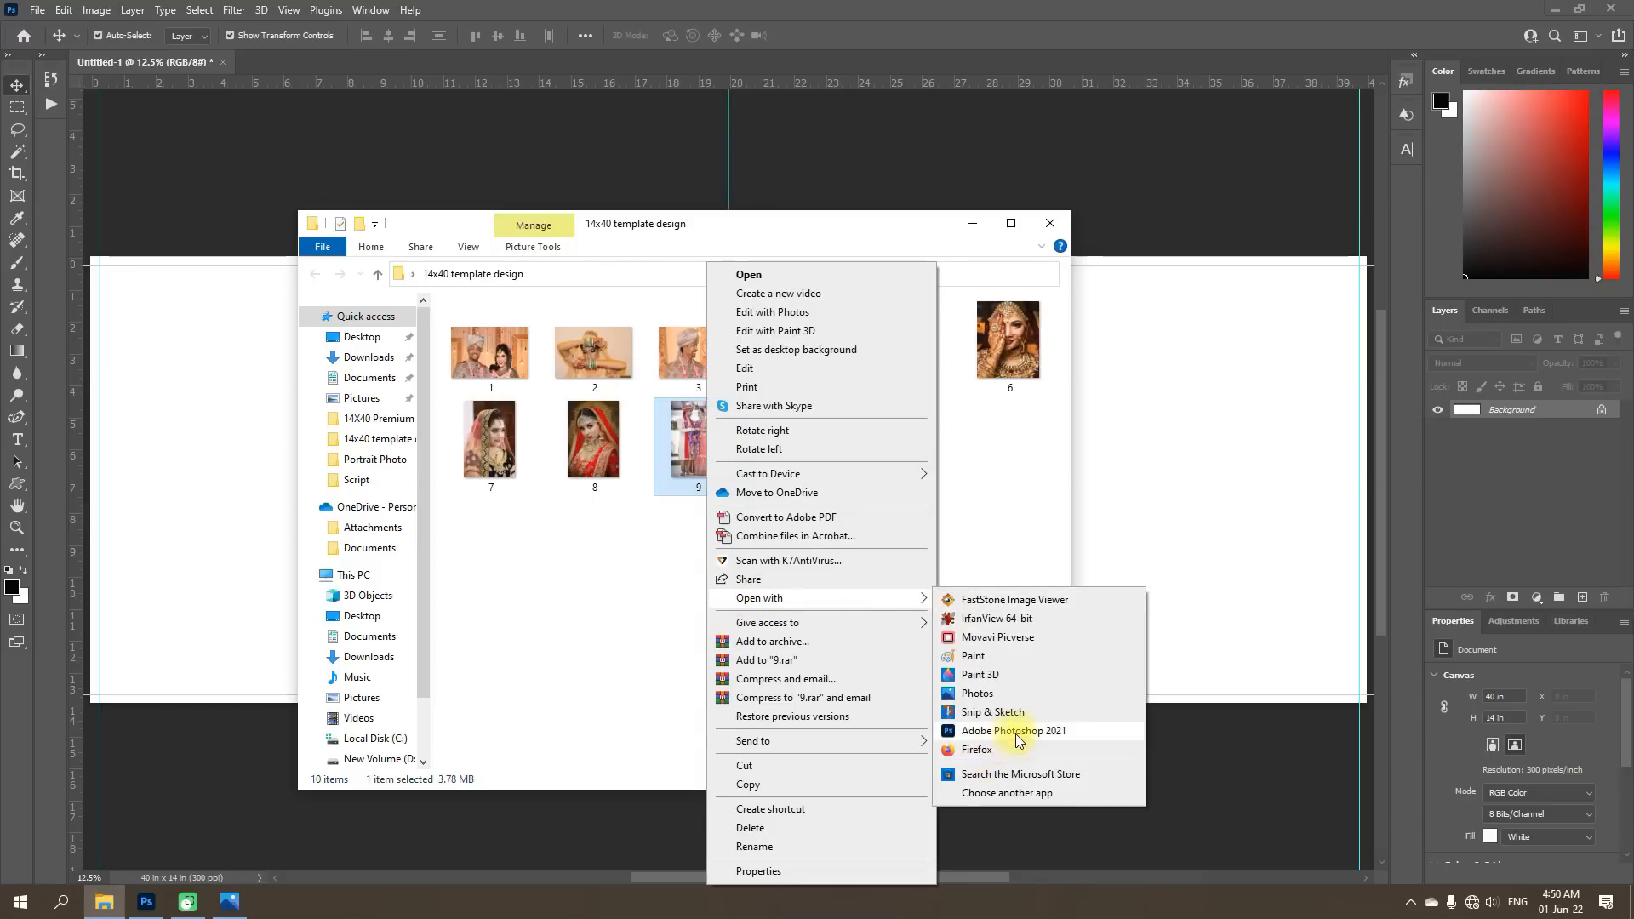
click(991, 731)
key(space)
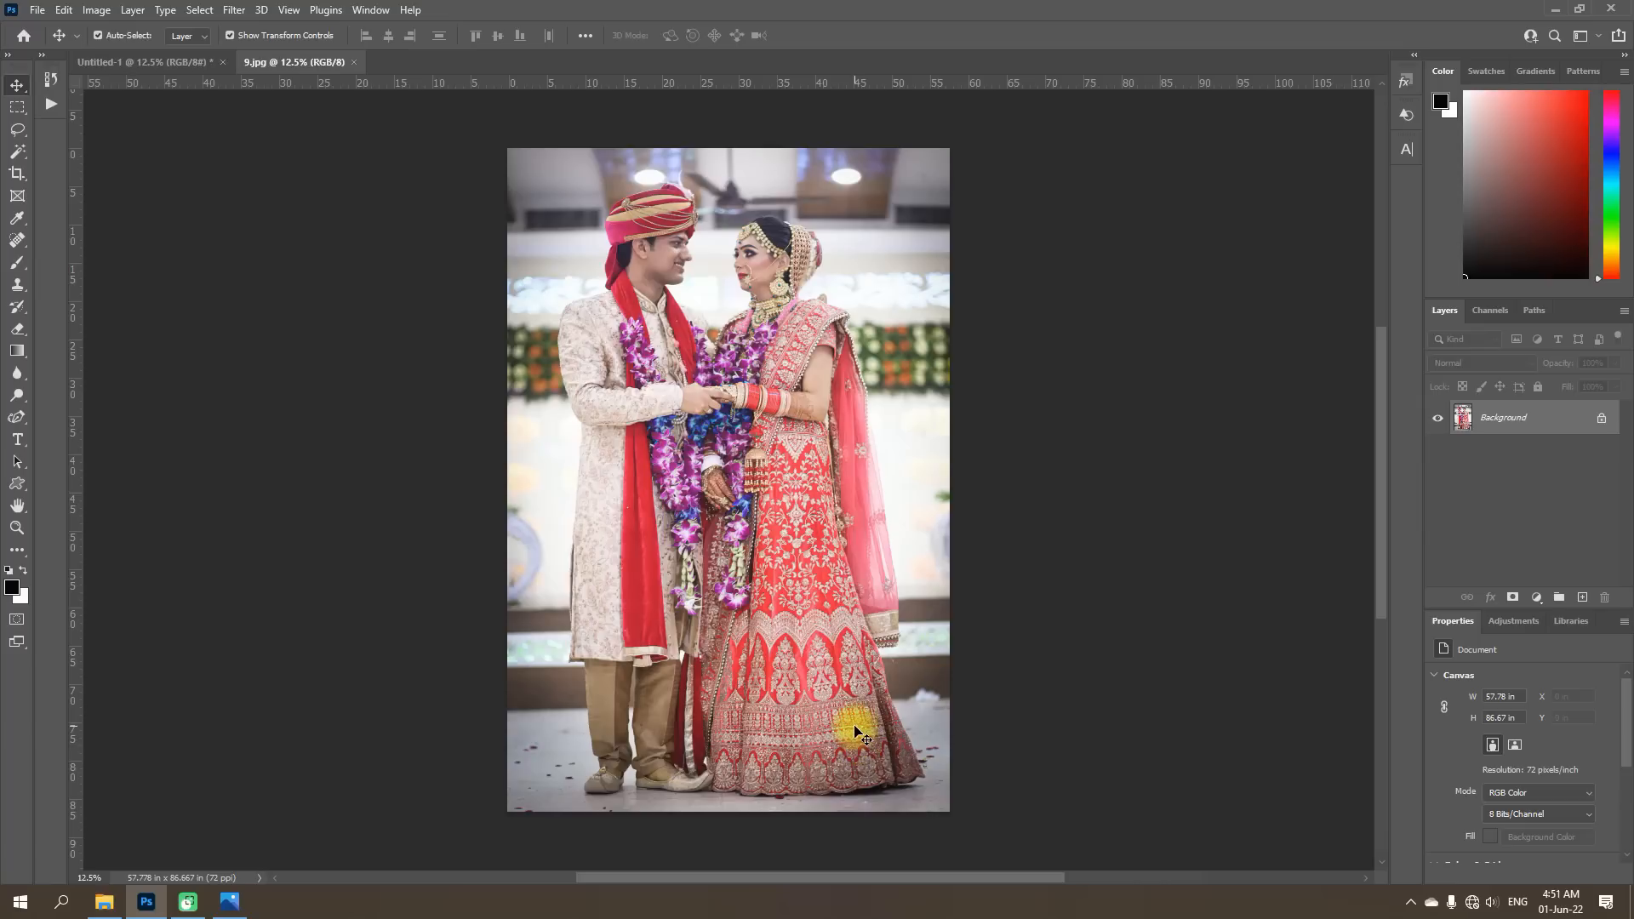
Copy a small rectangular area of the bride's embroidered red skirt and close the photo.
click(18, 109)
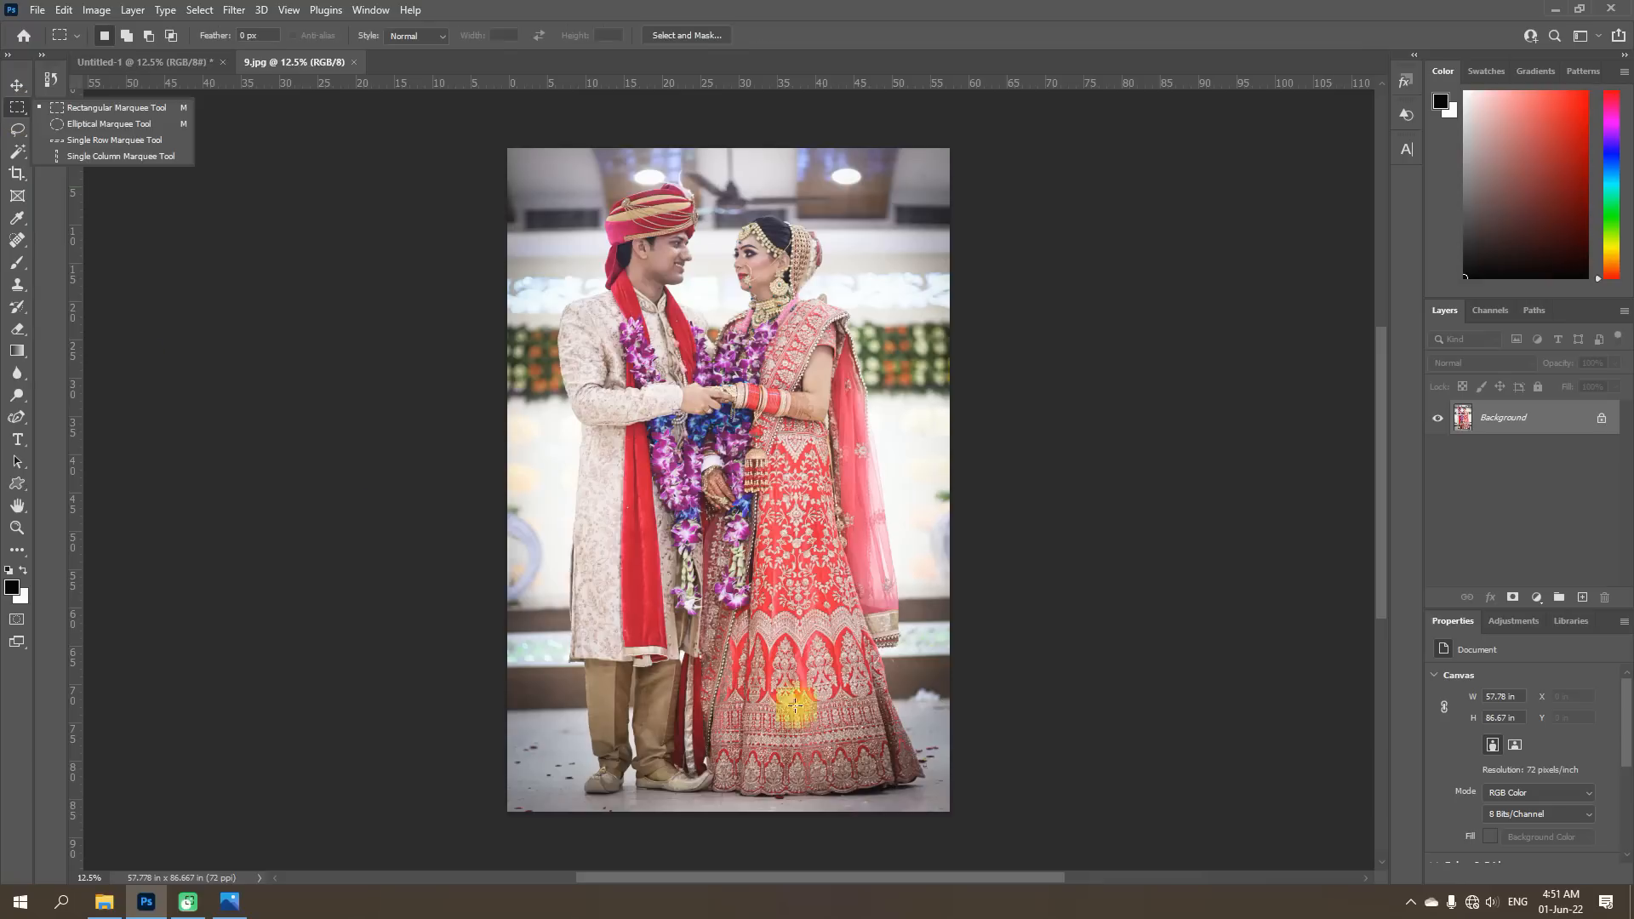
click(771, 514)
drag(770, 514, 833, 605)
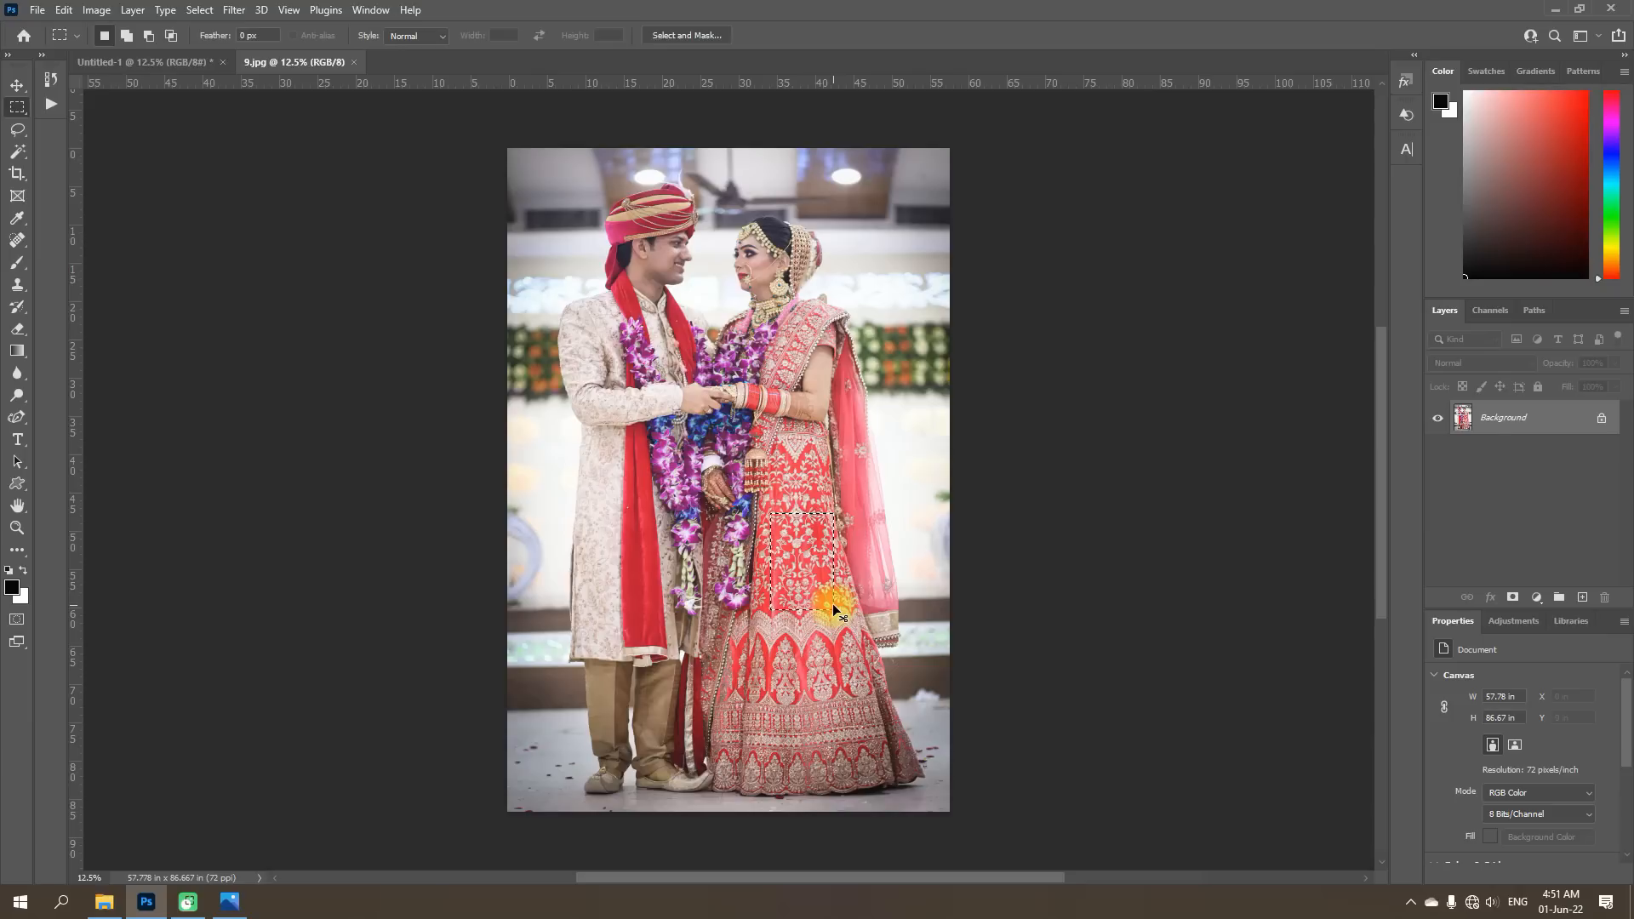
key(ctrl+c)
key(ctrl+w)
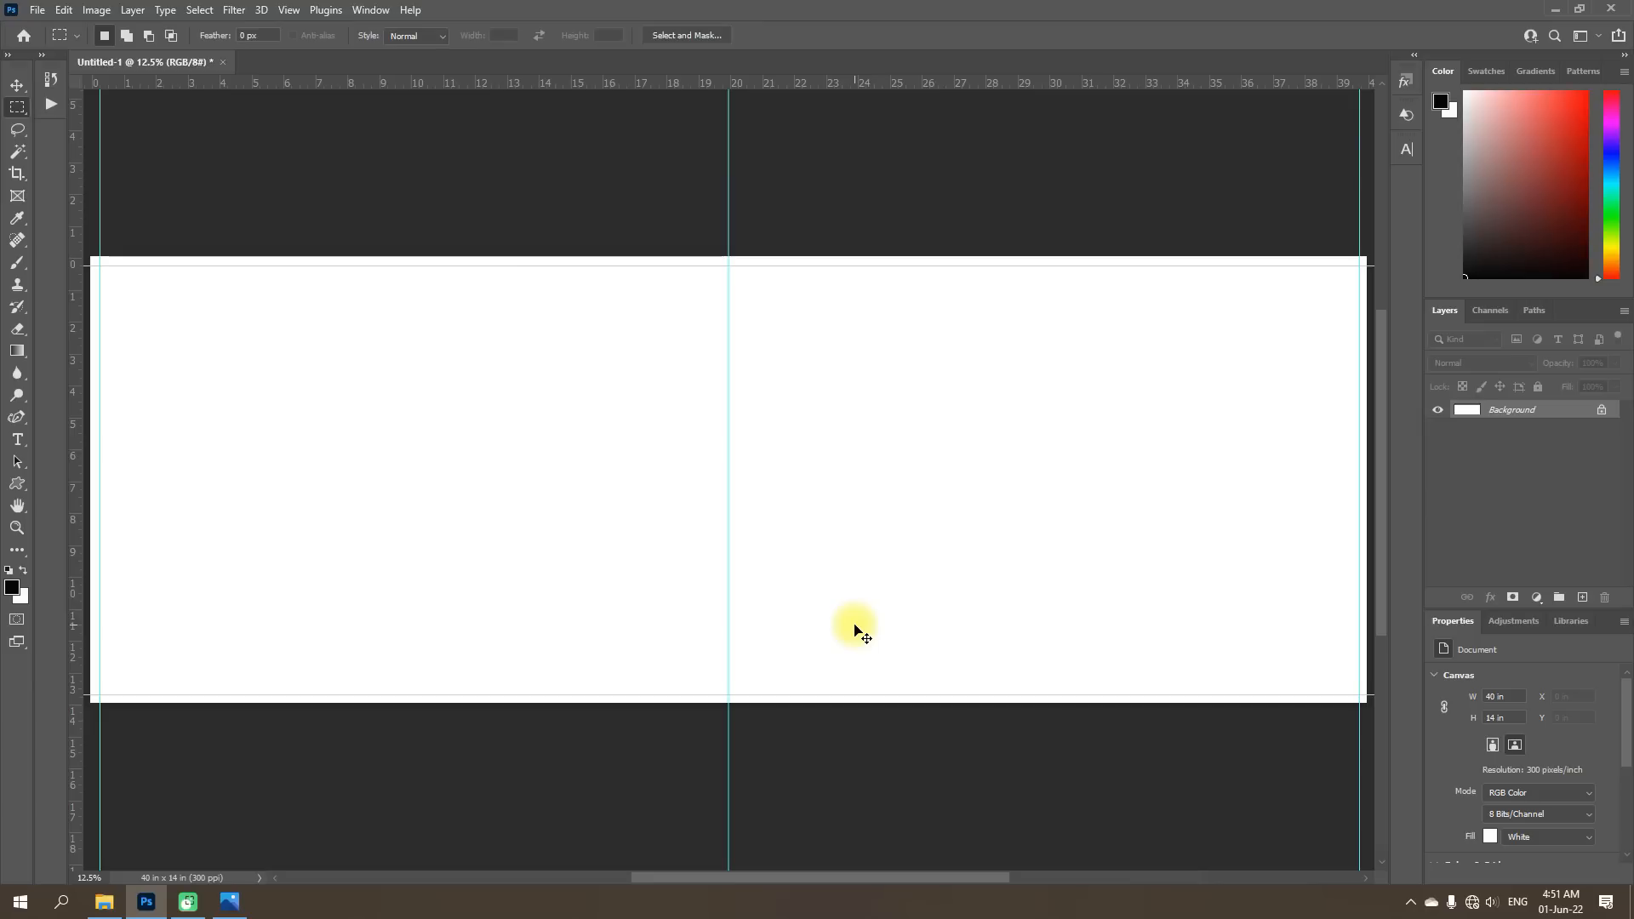
Paste the fabric sample into the blank album document and move it to the canvas's upper-left corner.
key(ctrl+v)
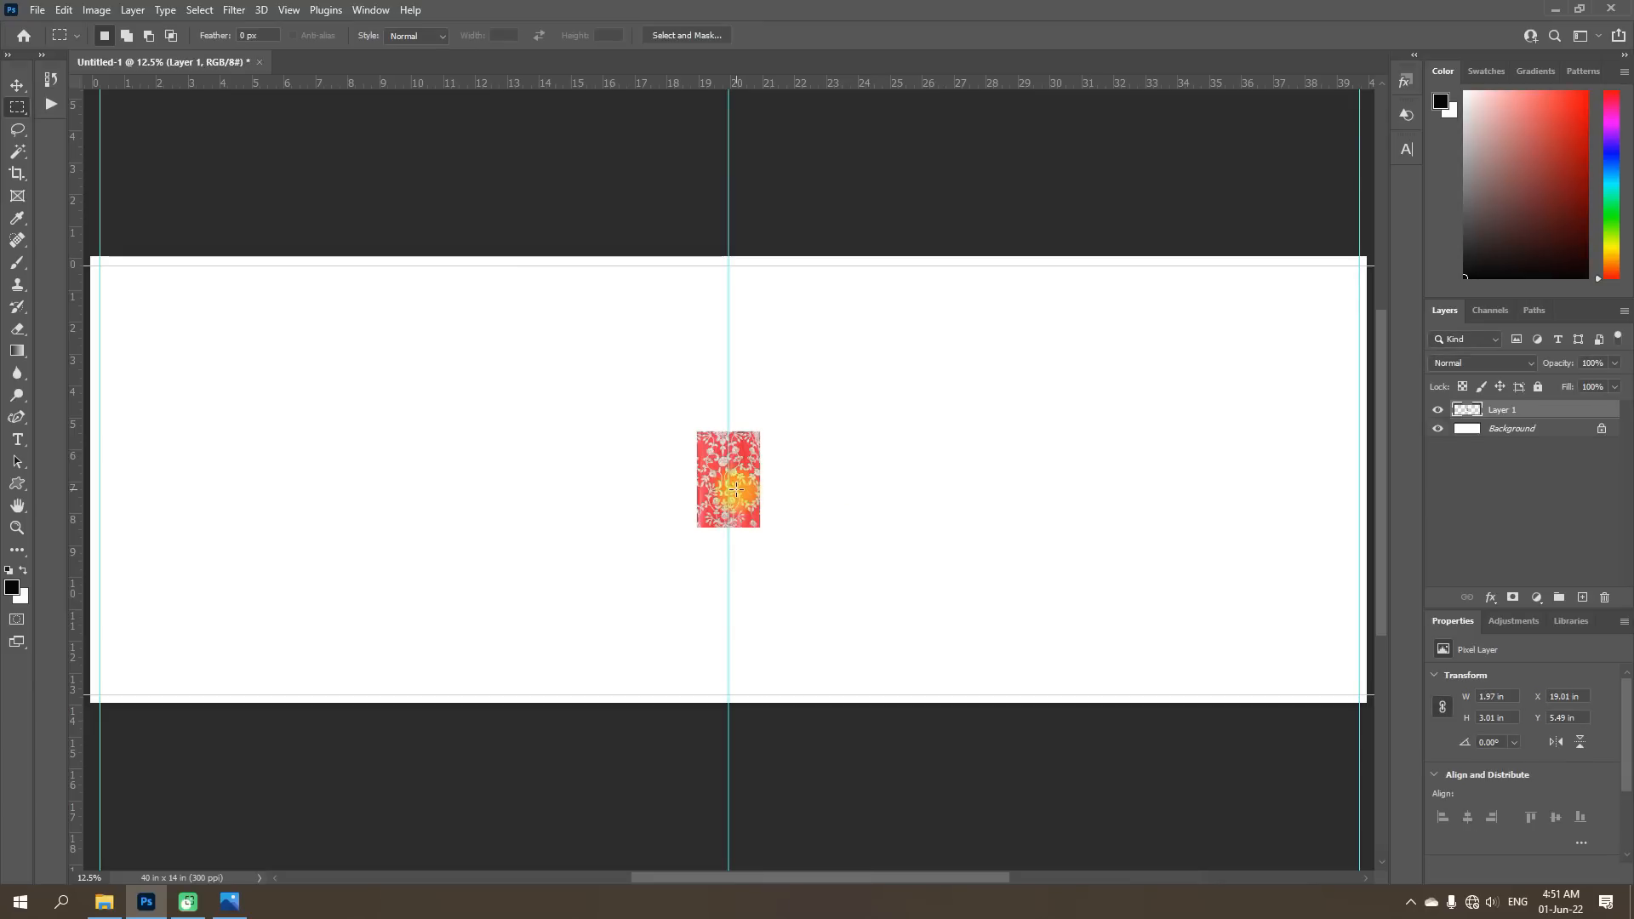
click(18, 82)
drag(708, 450, 106, 274)
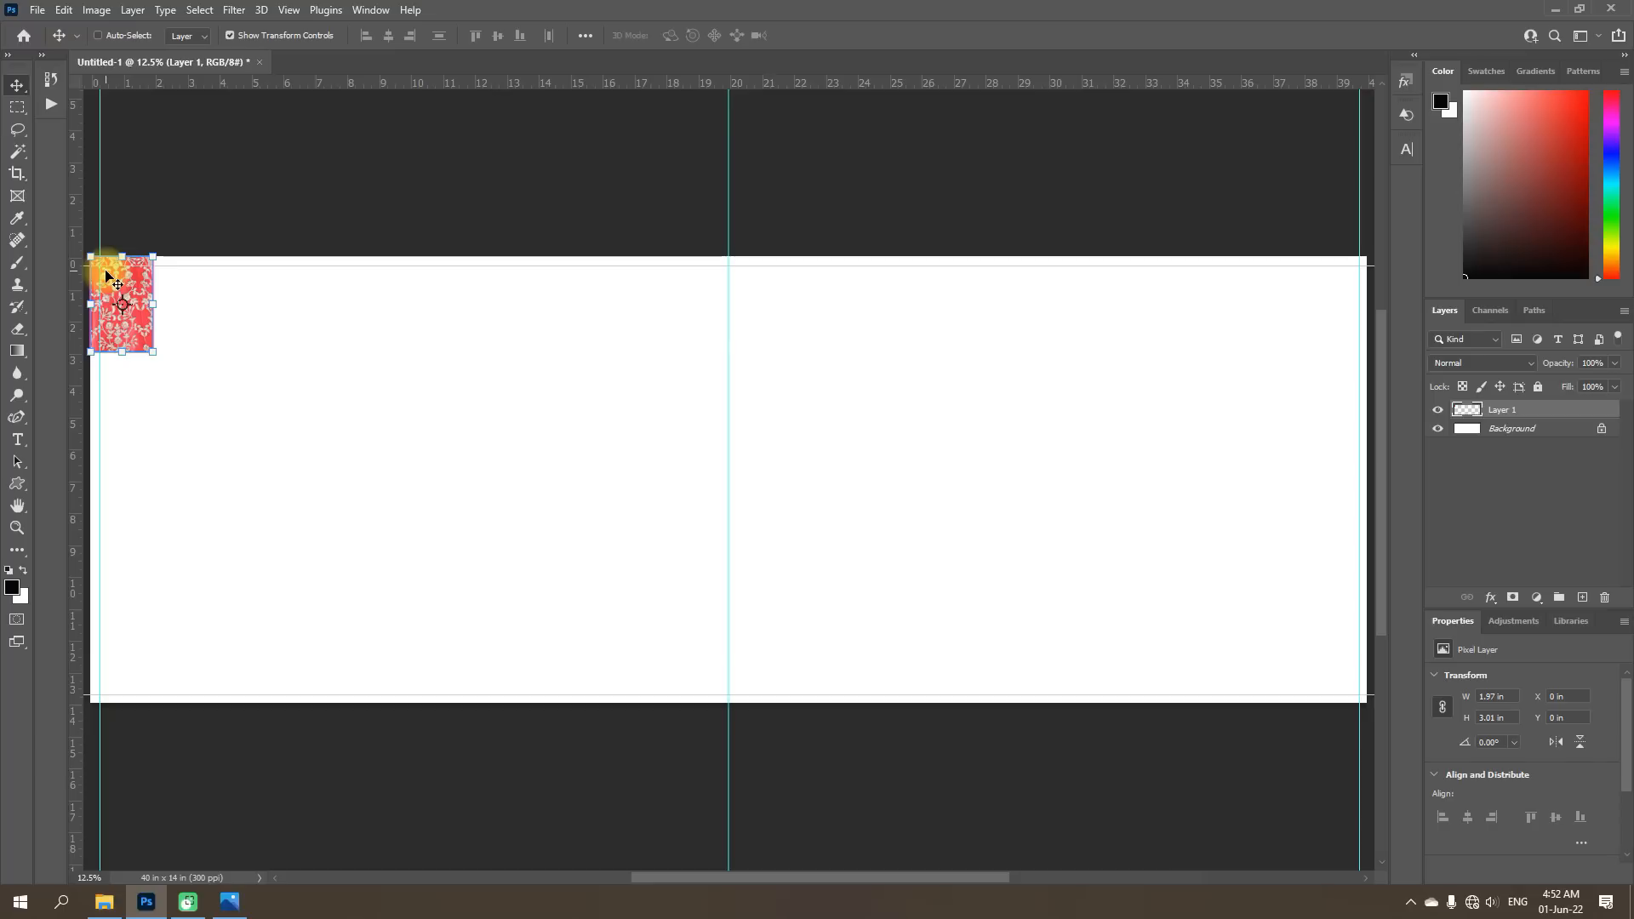
Stretch the pasted fabric sample non-proportionally to cover the whole 40 x 14 in canvas.
key(ctrl+t)
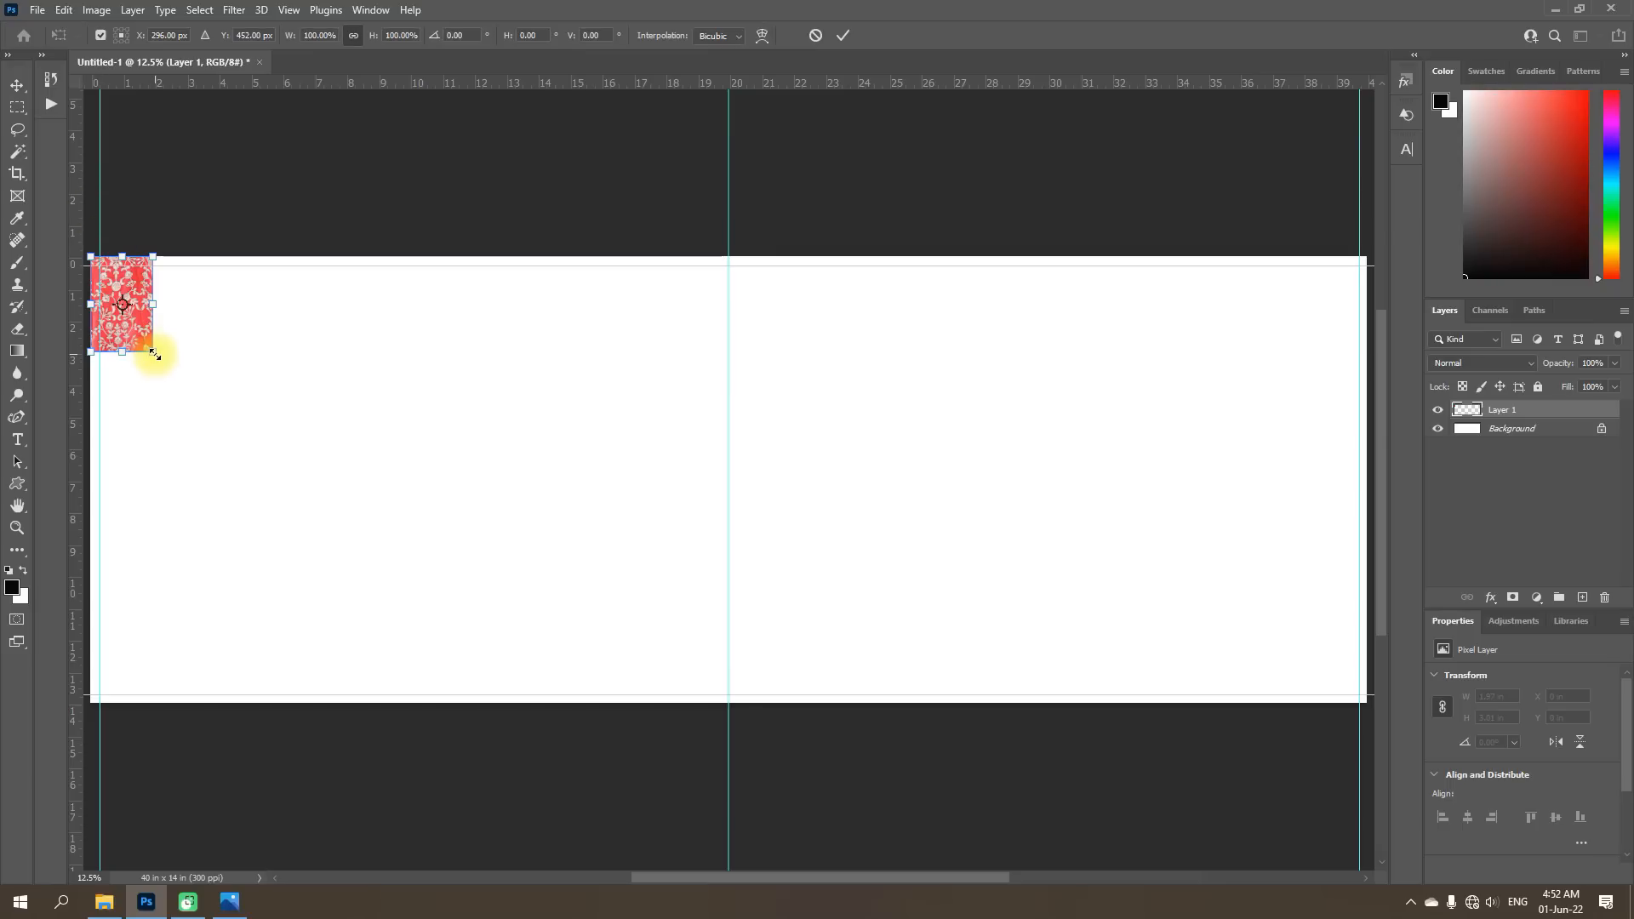
drag(154, 354, 1233, 708)
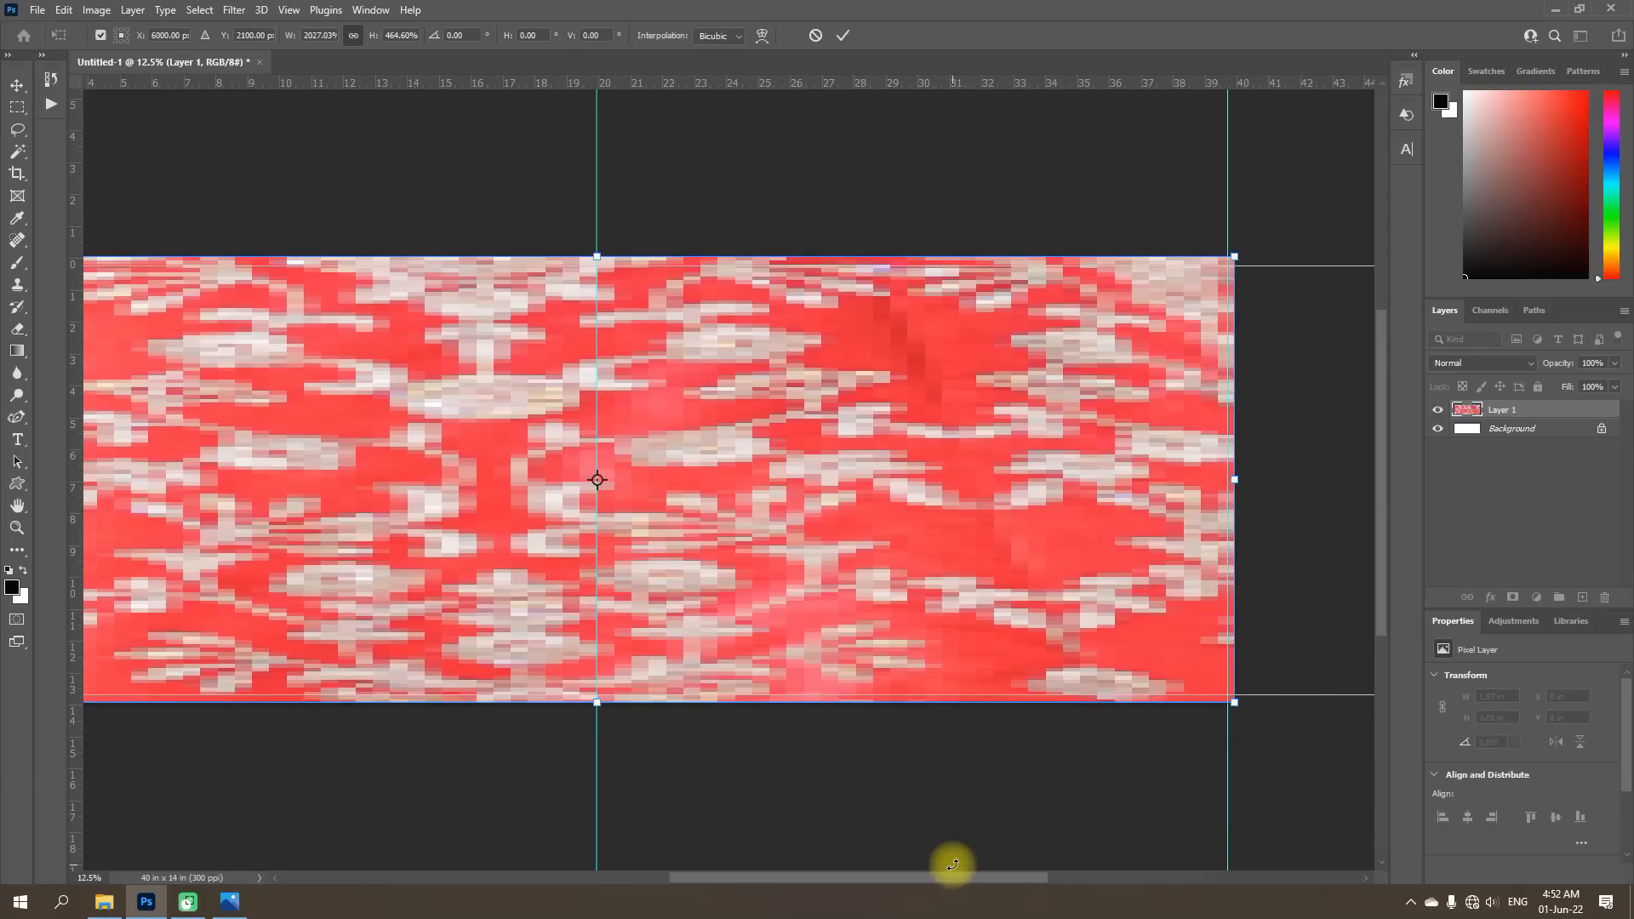
key(ctrl+0)
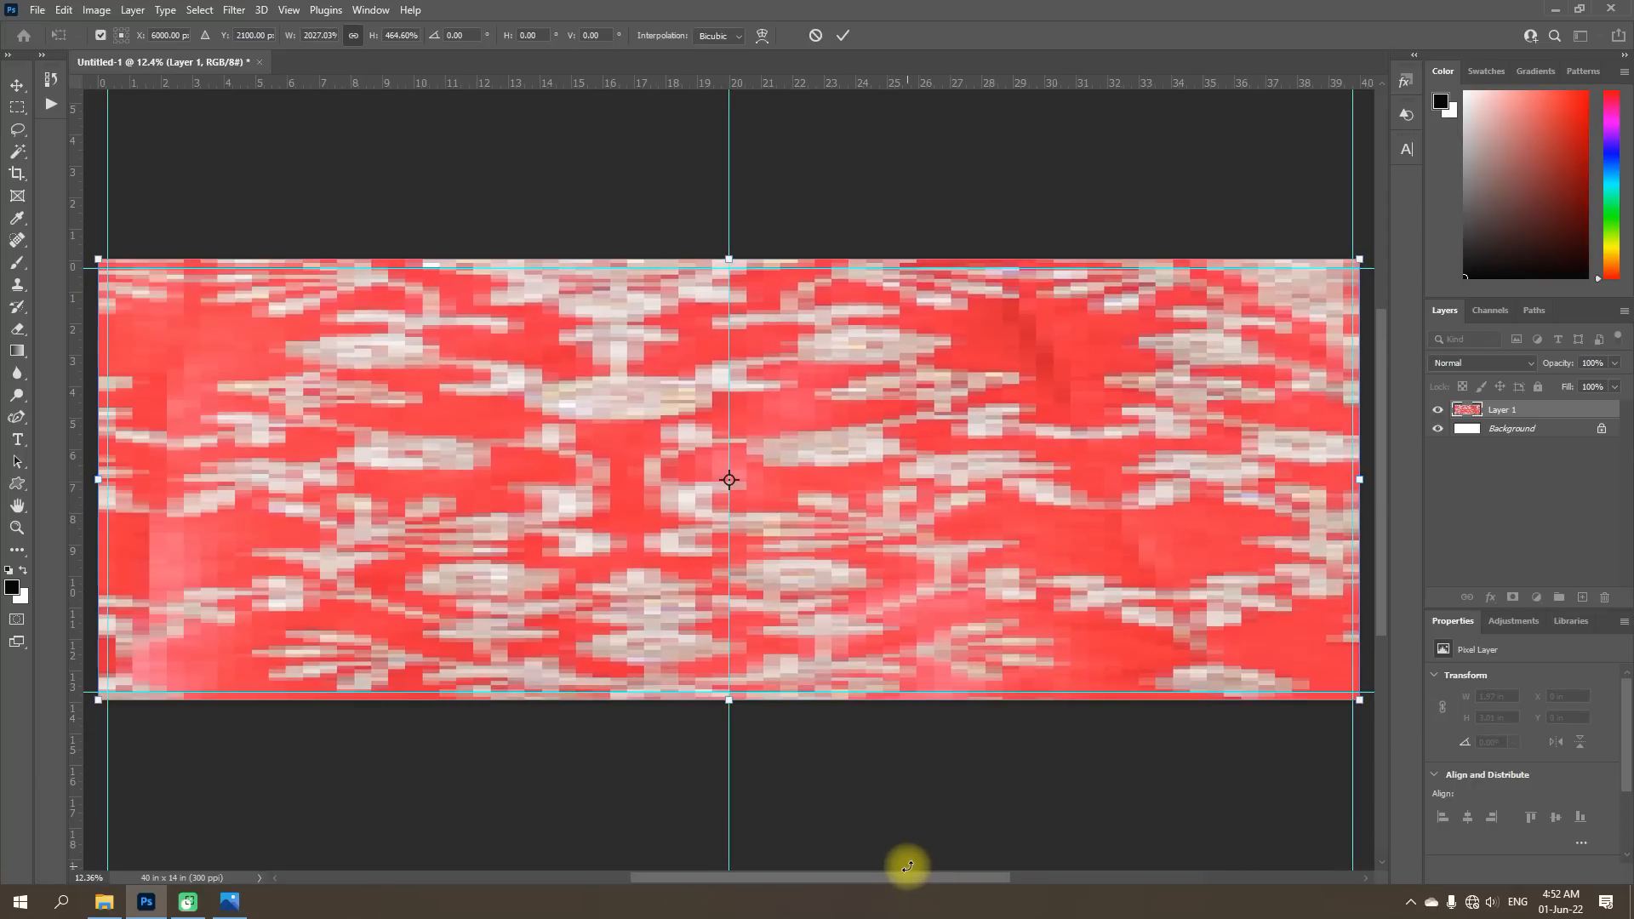
click(843, 36)
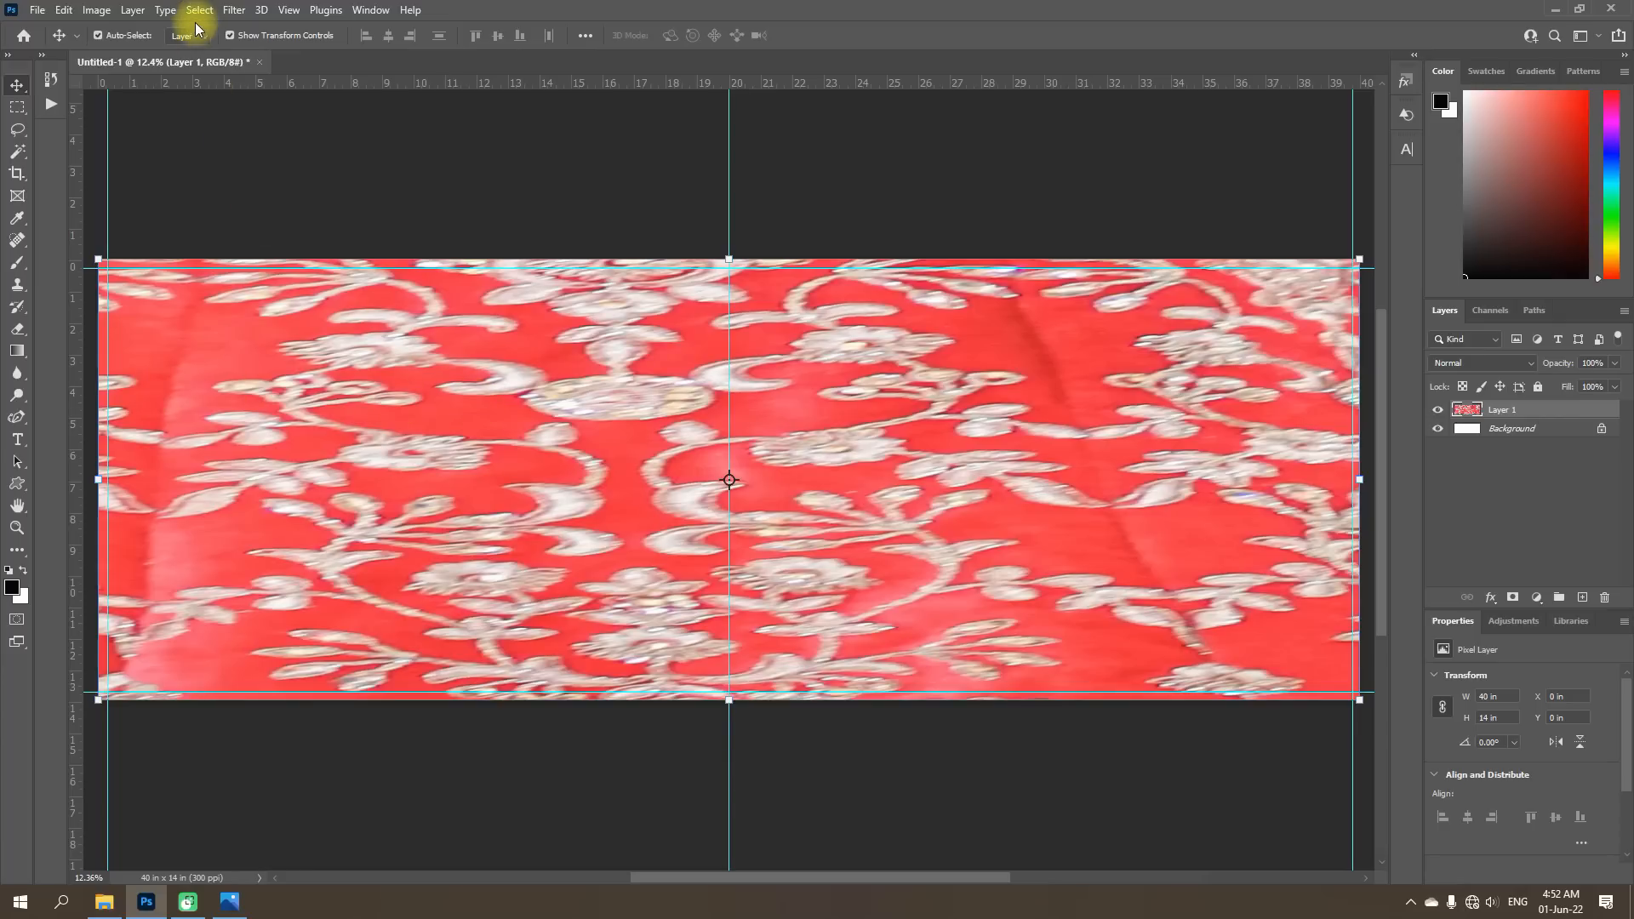
Apply a Gaussian Blur with a 110-pixel radius to the stretched fabric layer and lock the layer.
click(232, 12)
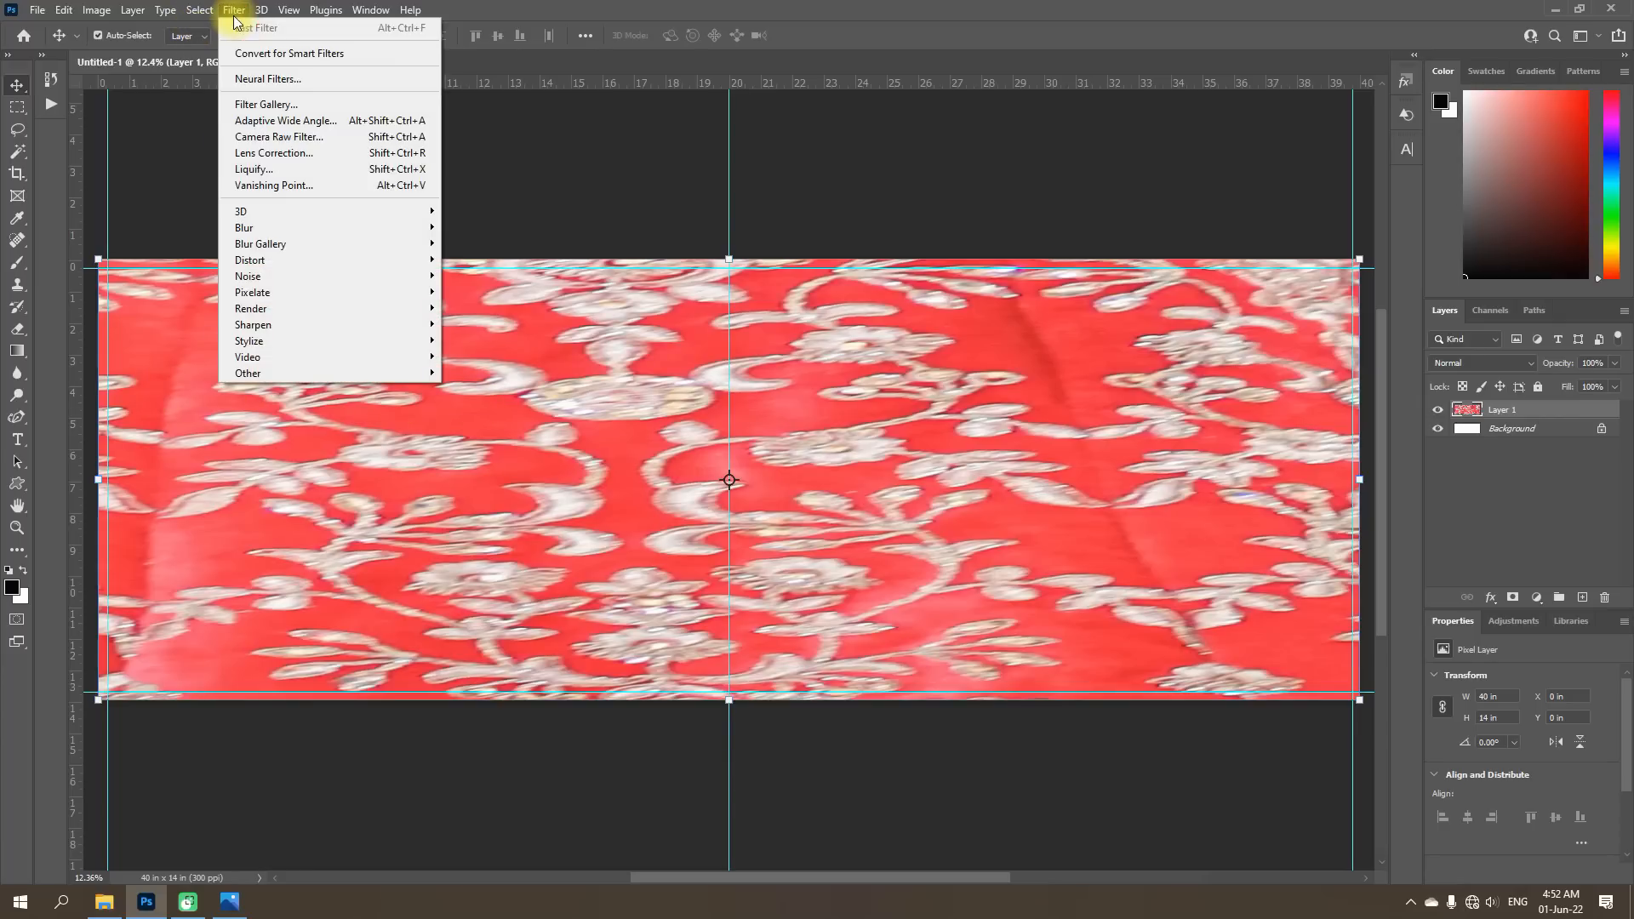
mouse_move(263, 226)
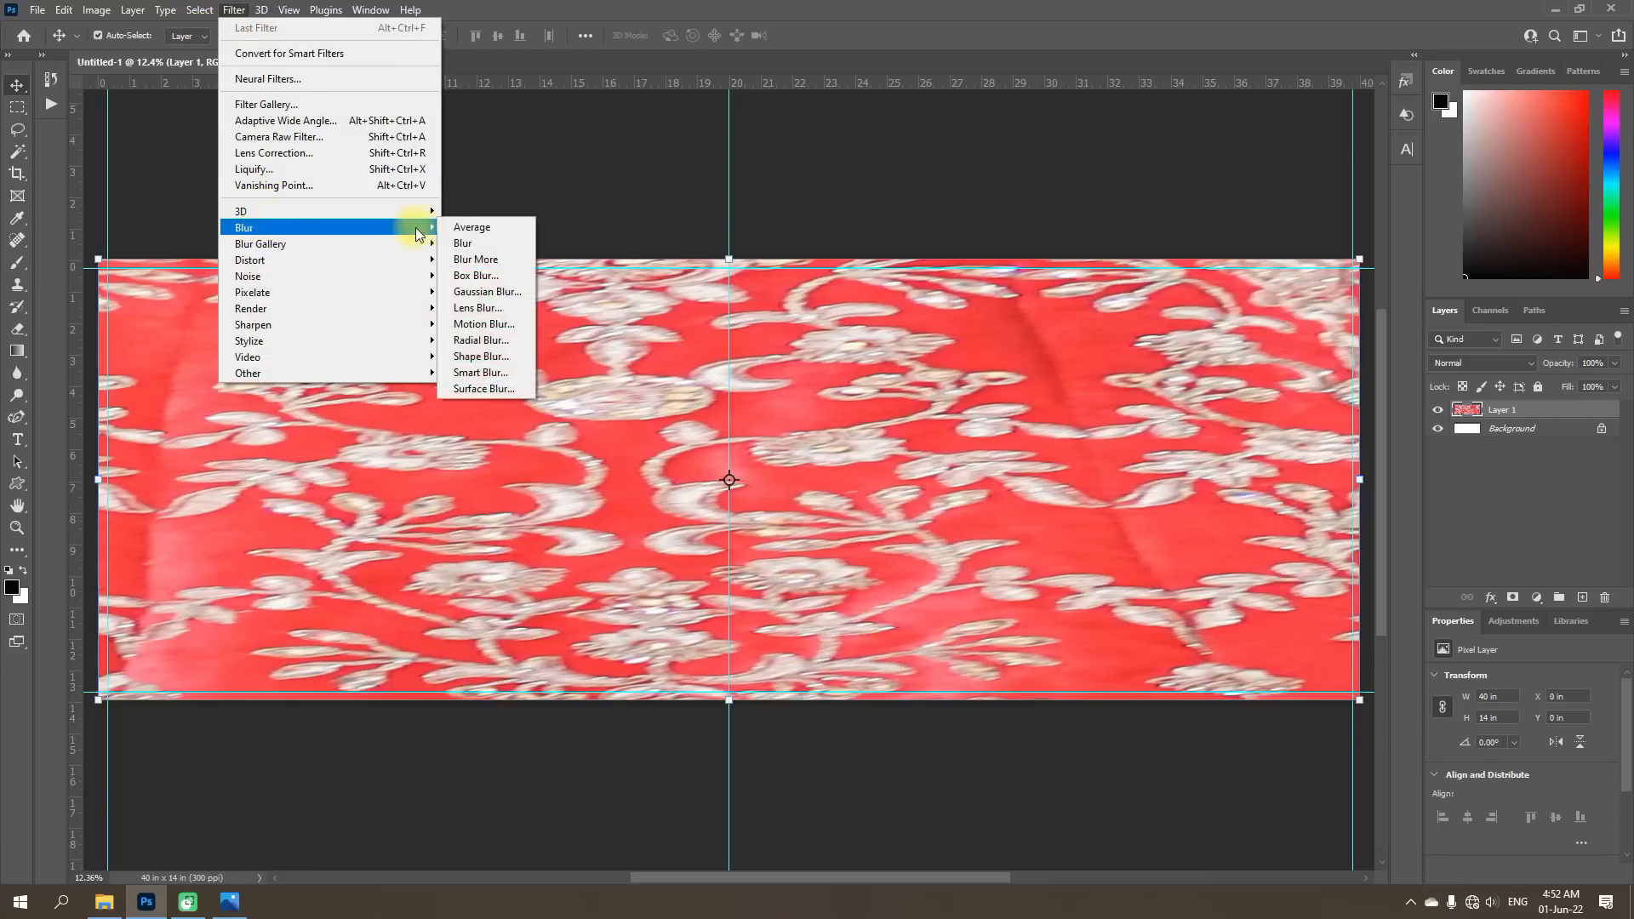
click(487, 292)
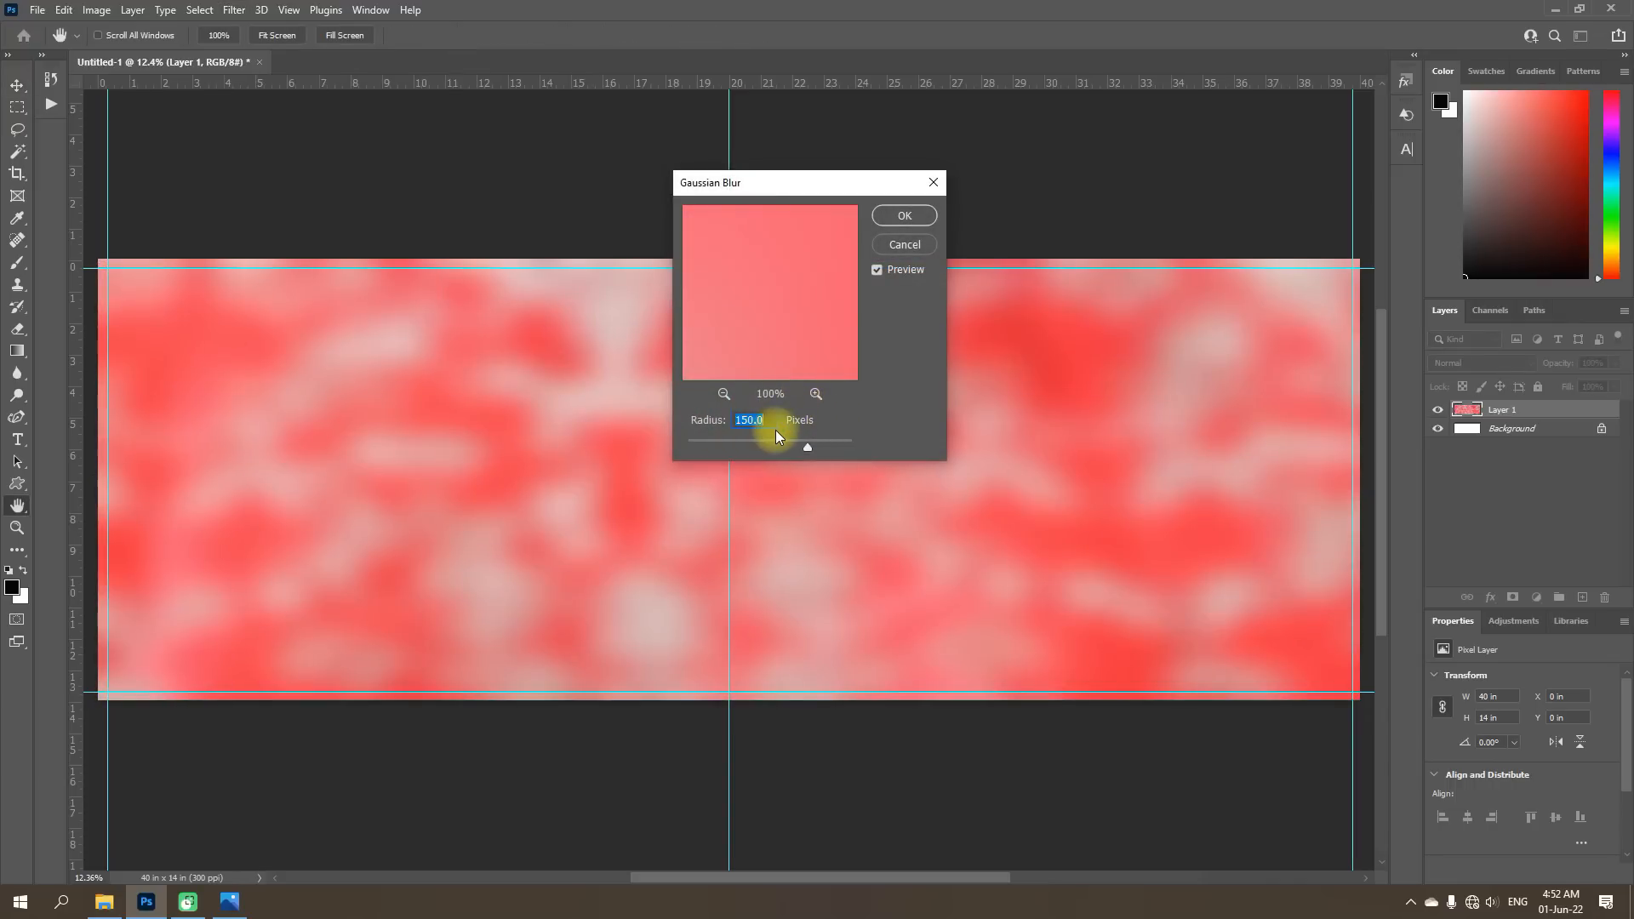
click(805, 447)
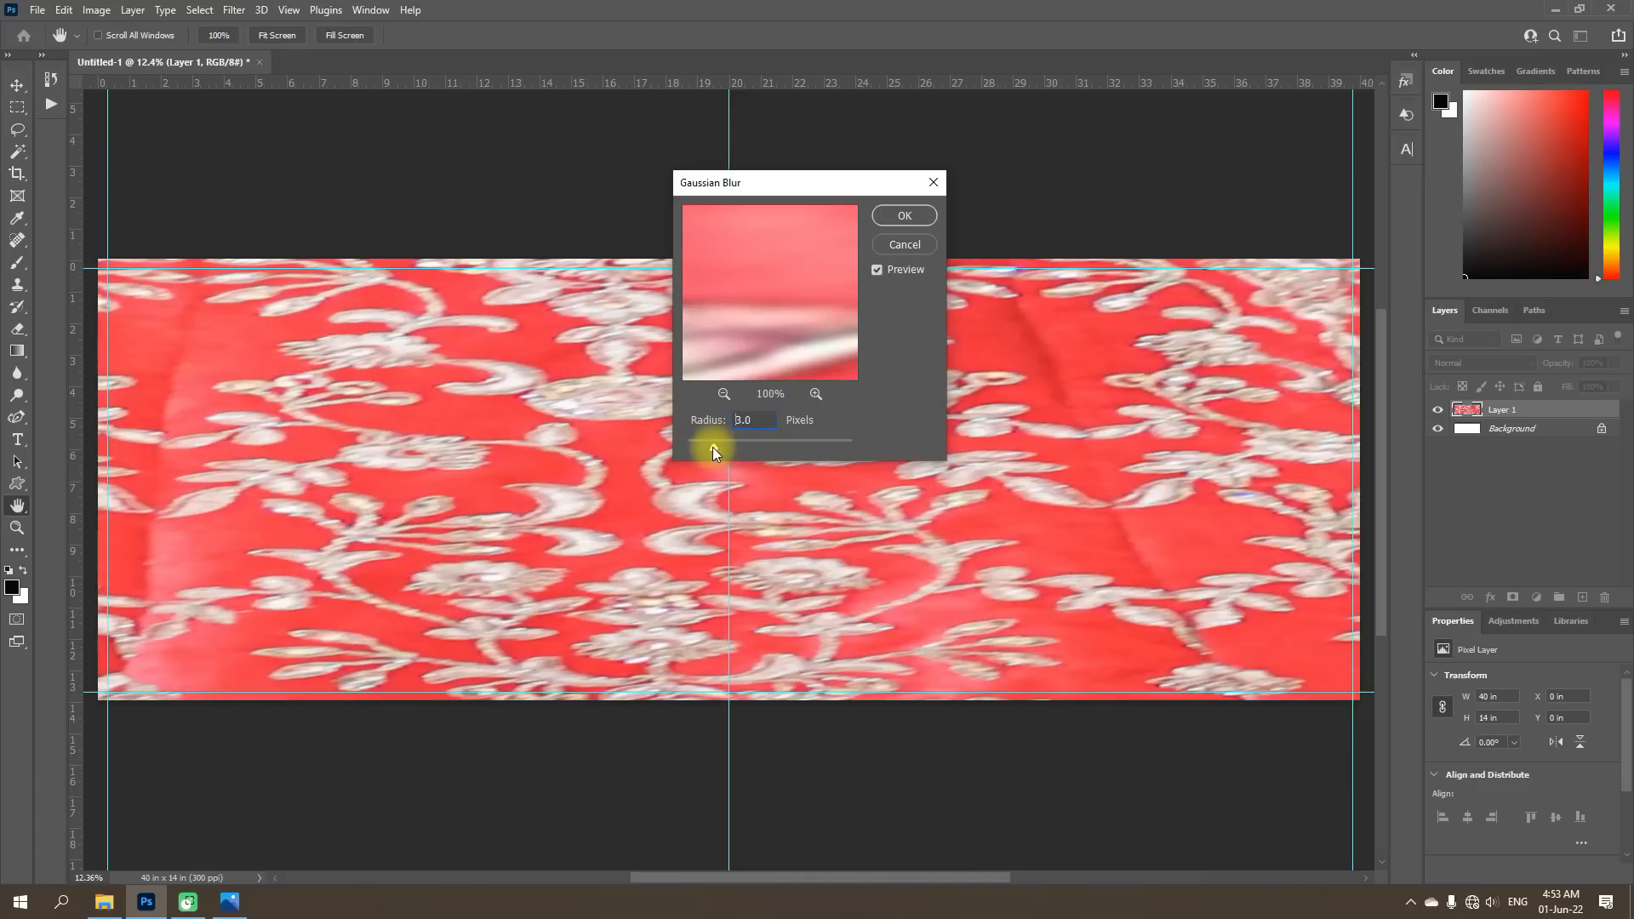
drag(686, 447, 680, 453)
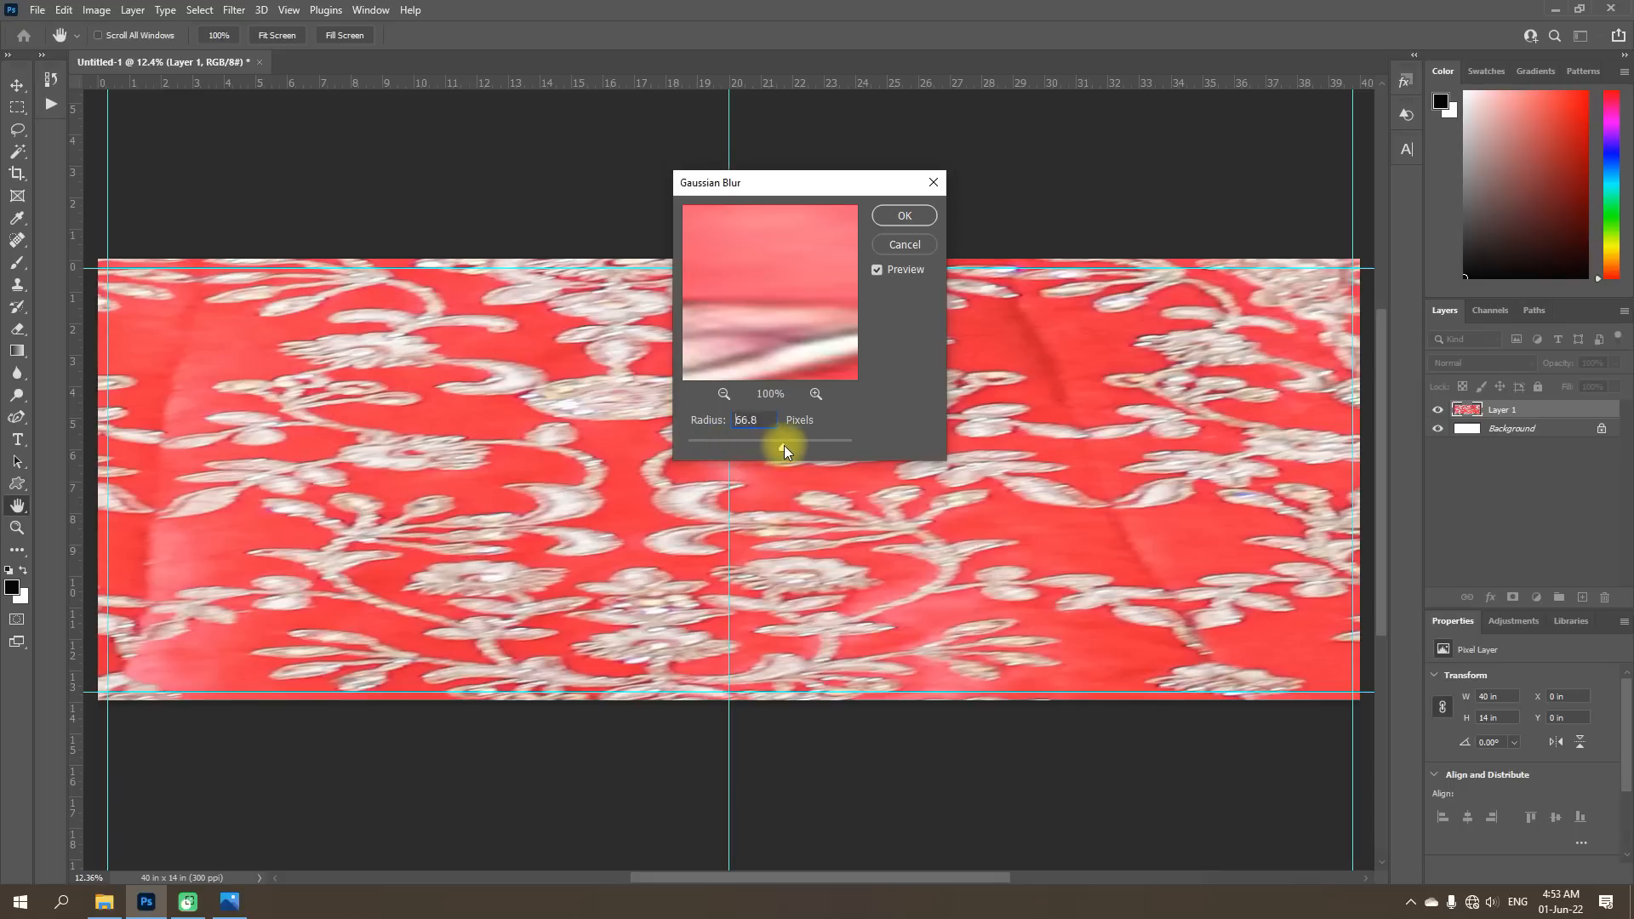
drag(799, 446, 798, 446)
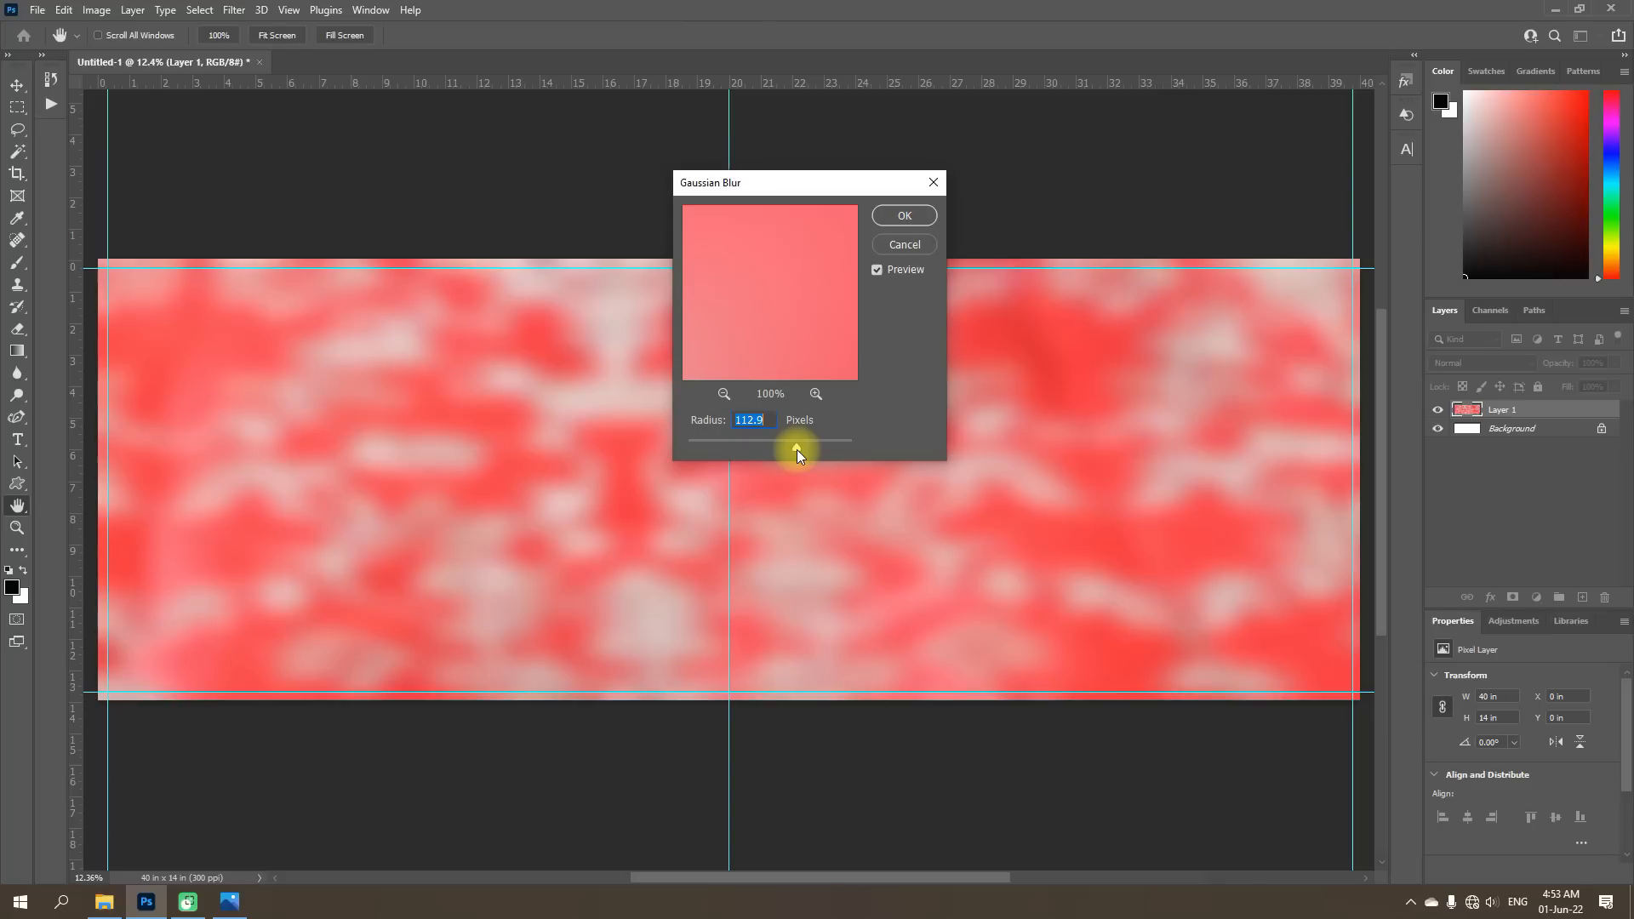
text(110)
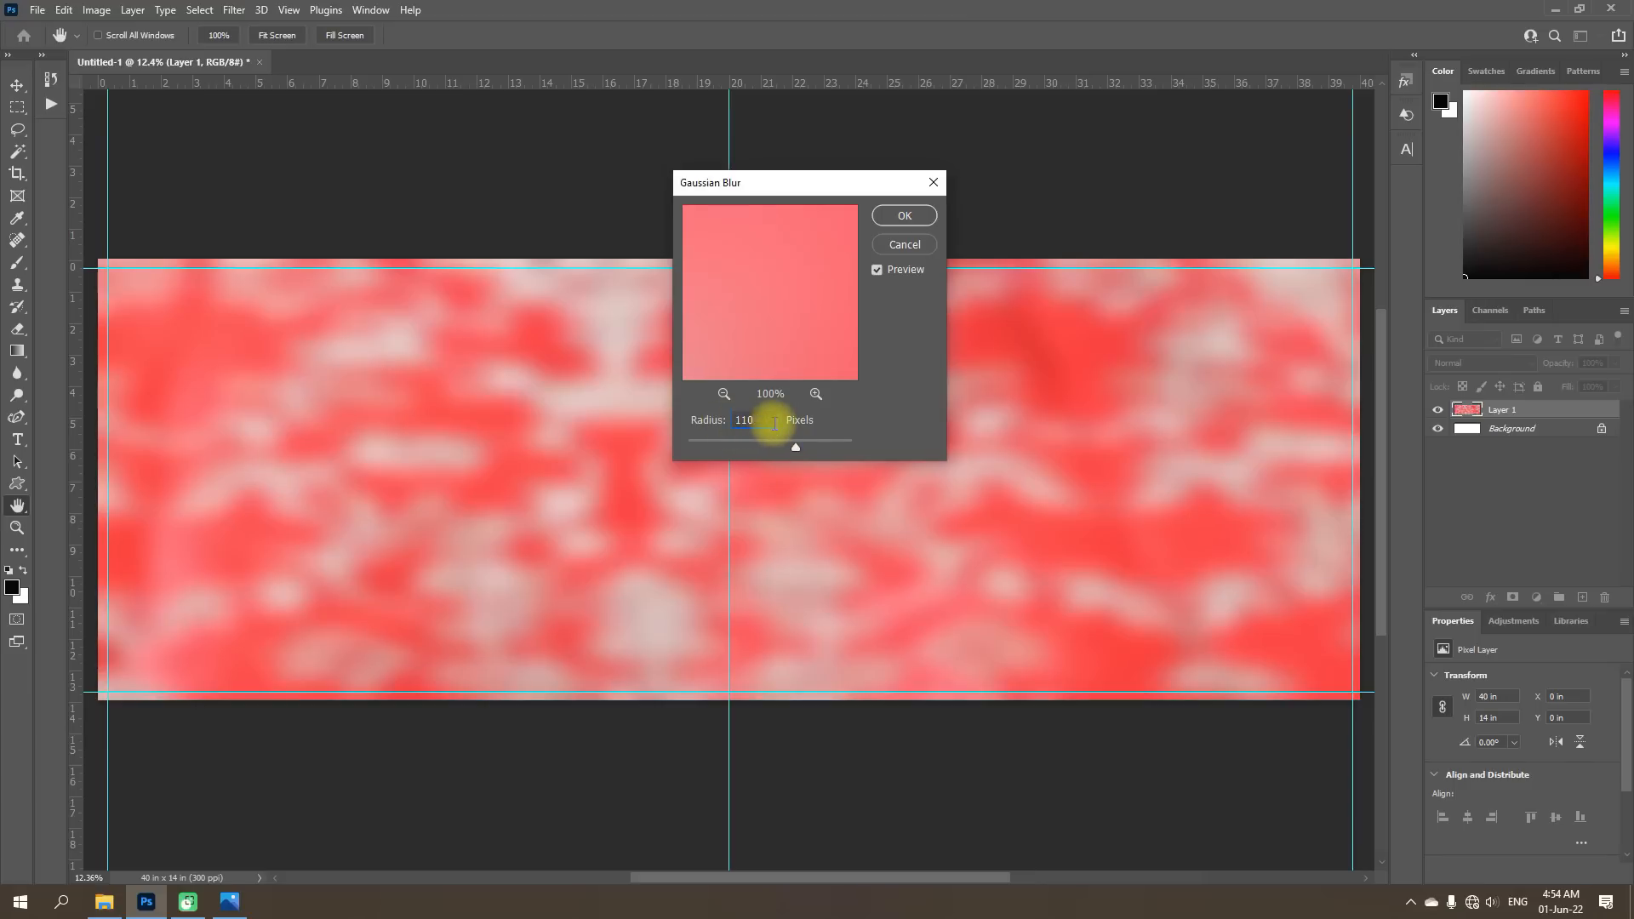
click(774, 421)
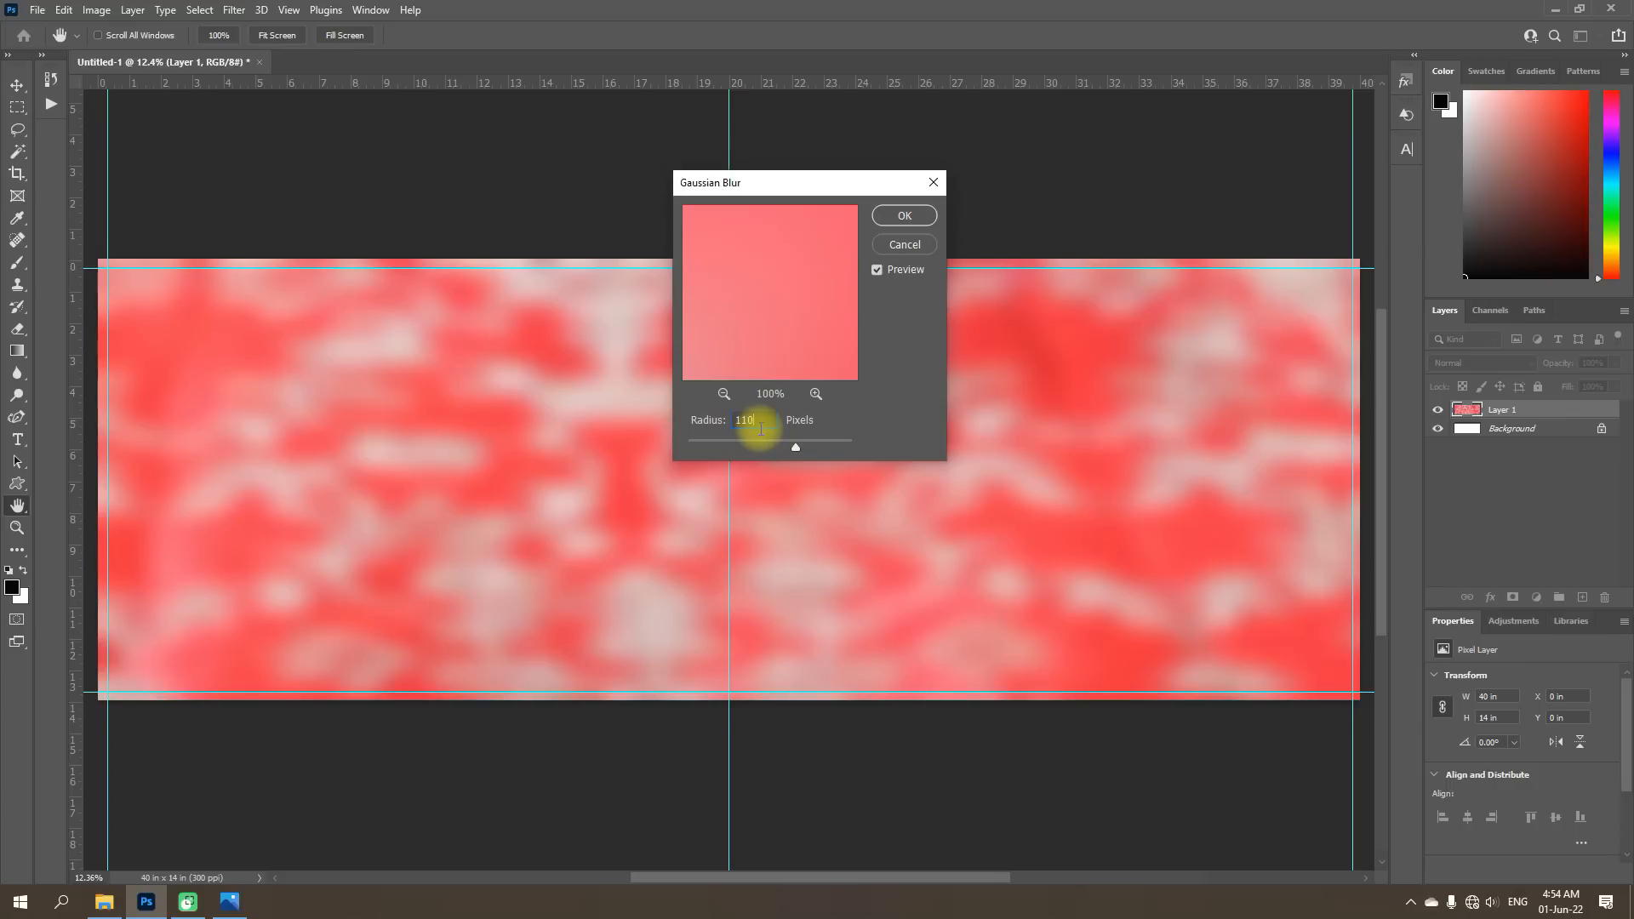
click(904, 216)
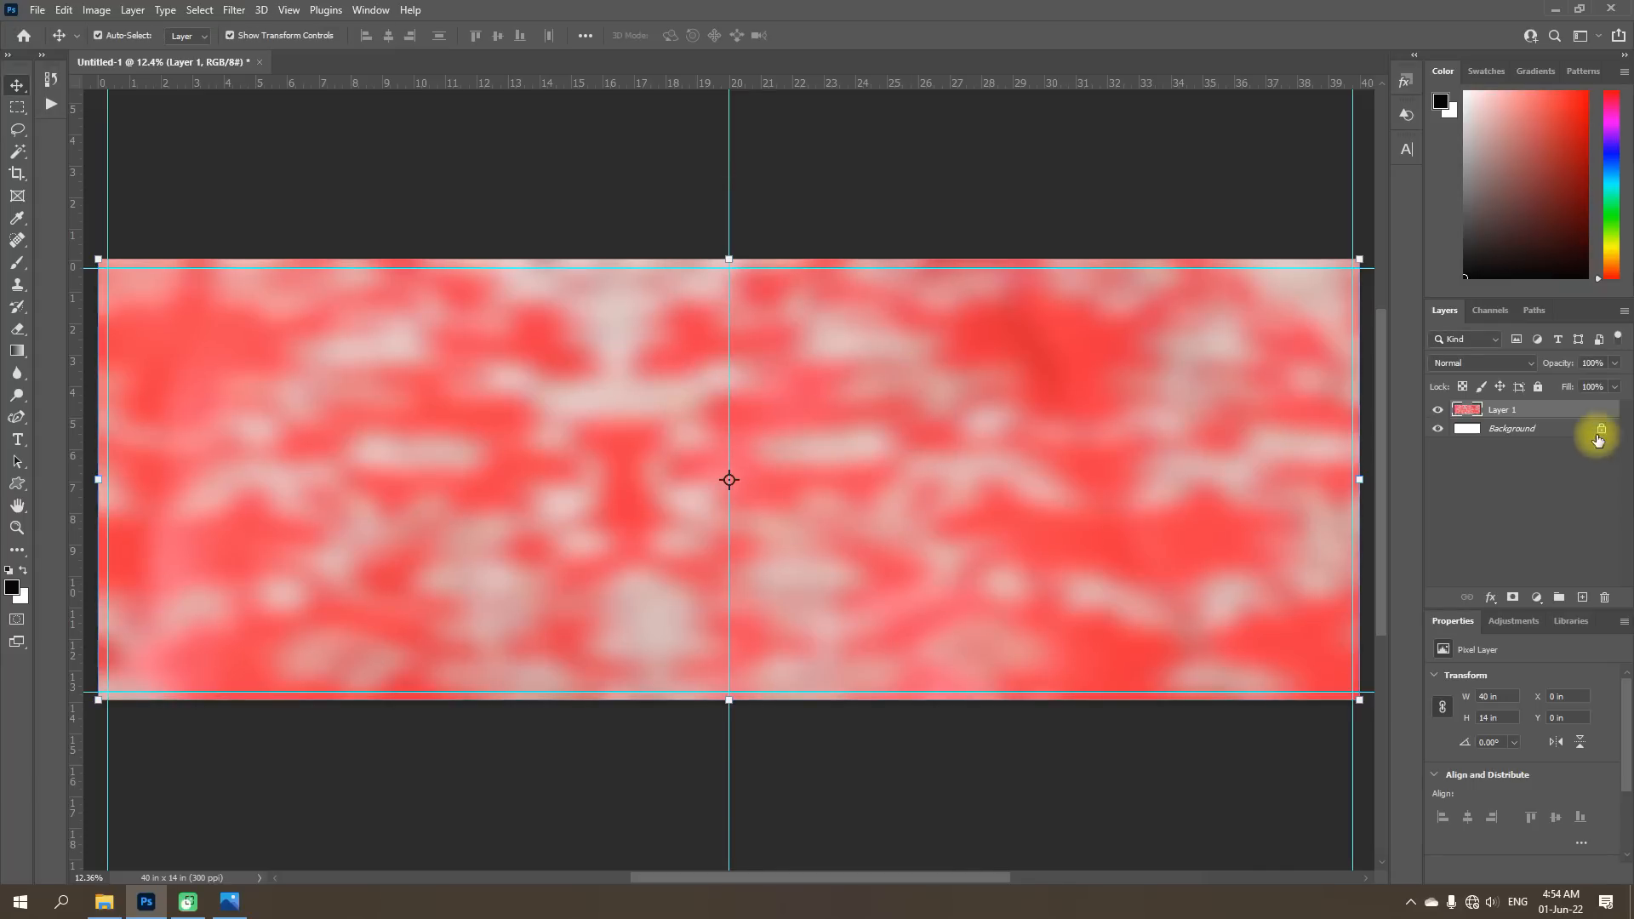
key(ctrl+slash)
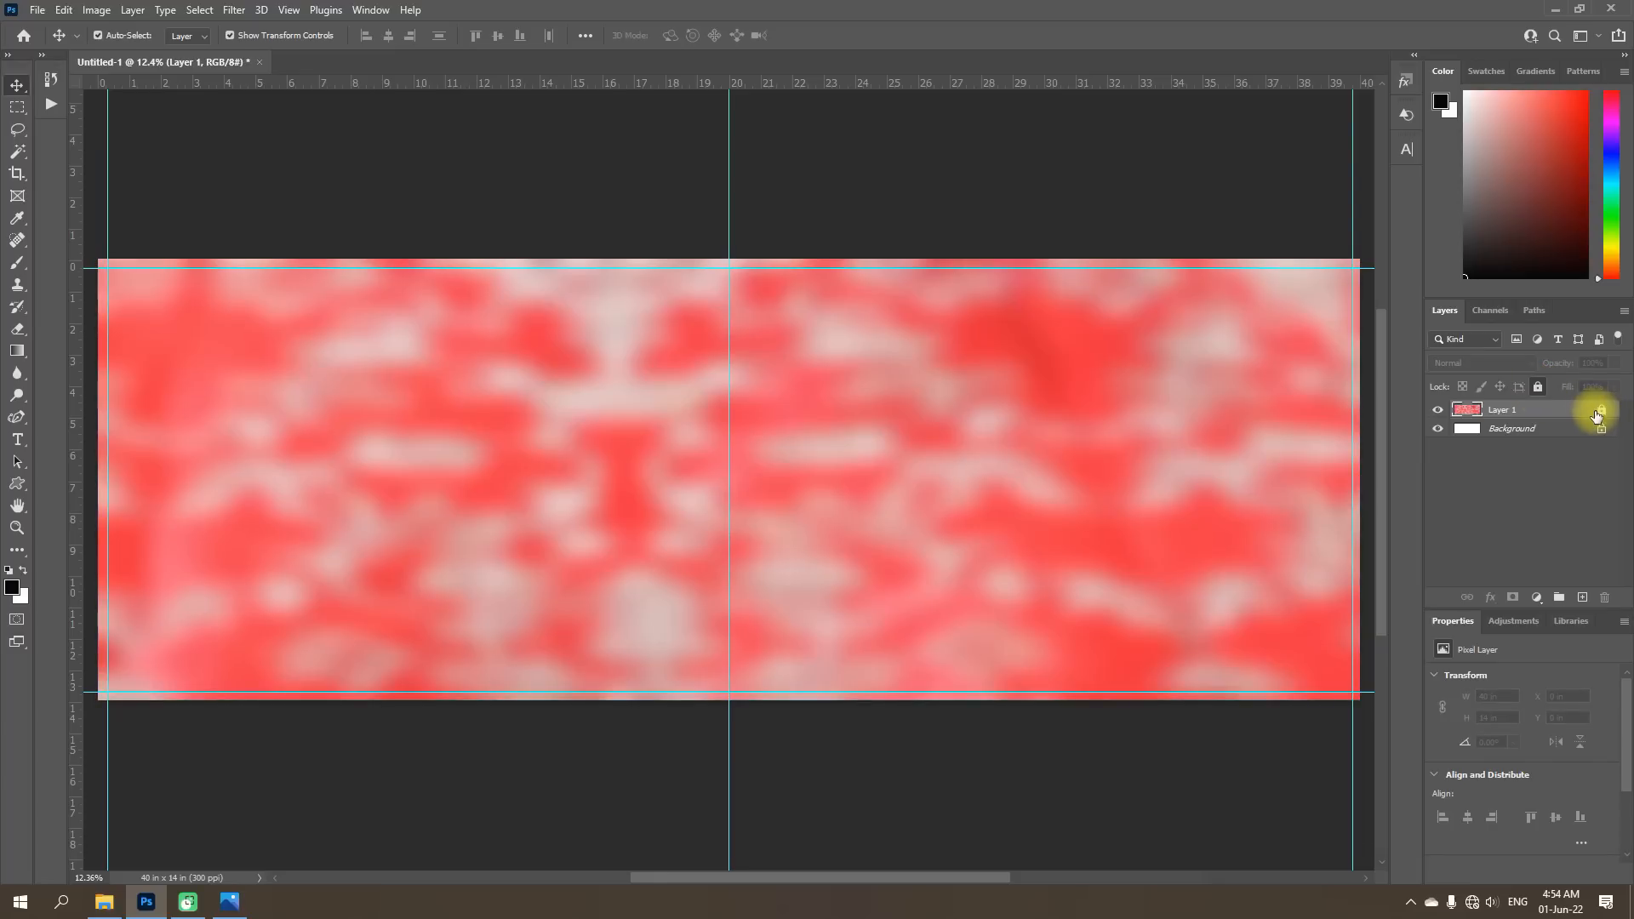
Examine the custom shapes available in the Custom Shape library for a photo frame.
drag(1061, 430, 1071, 459)
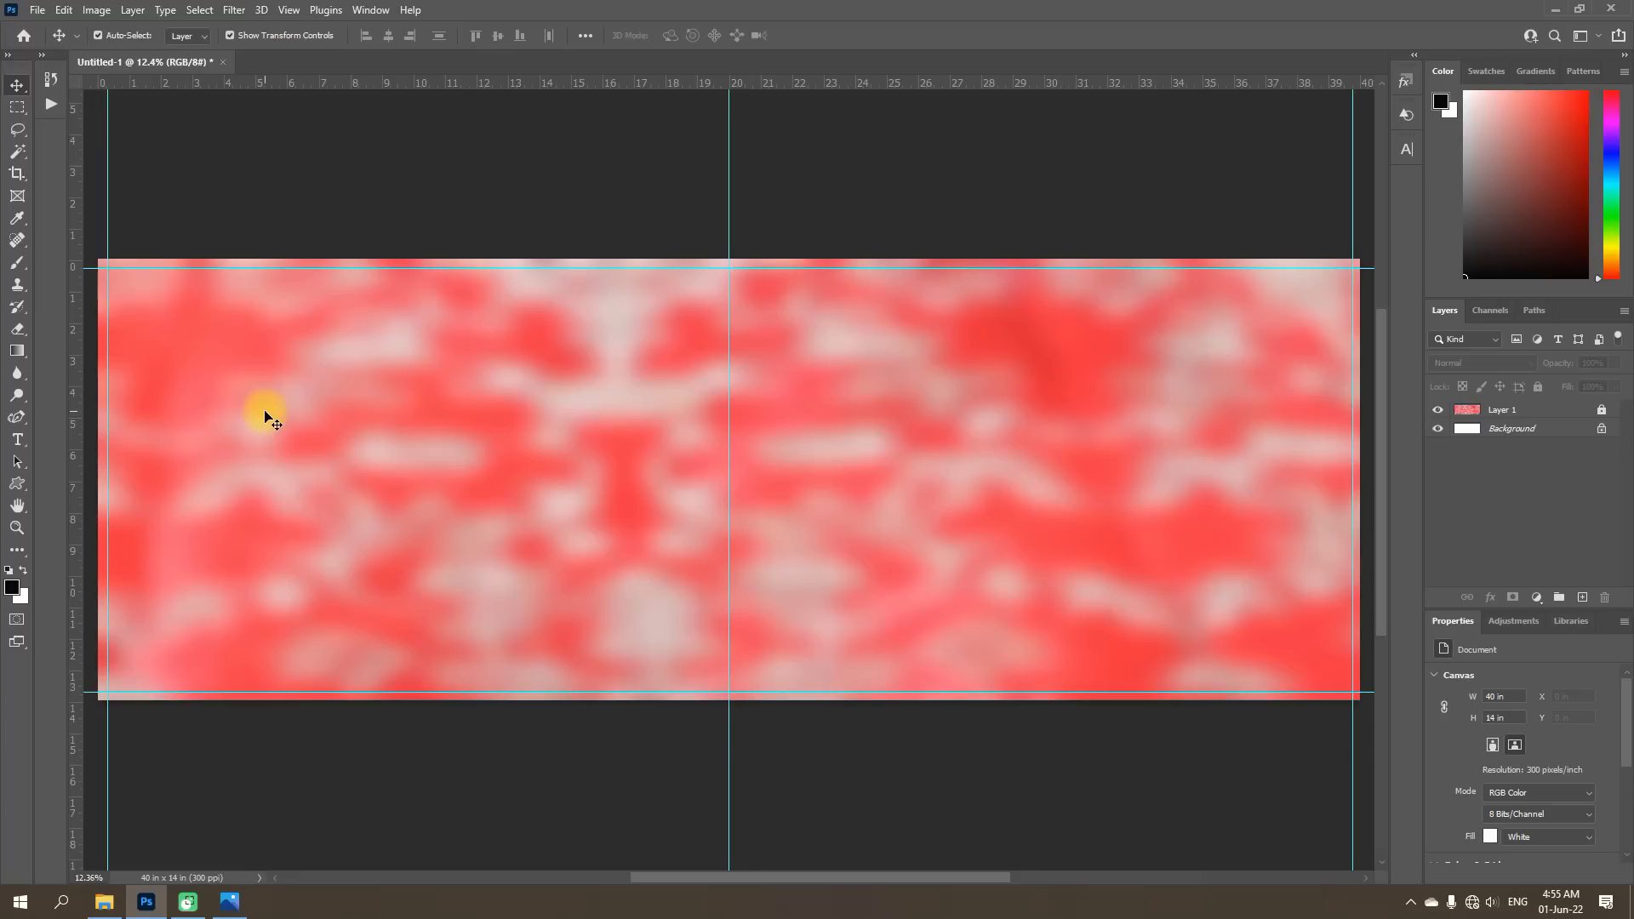
click(20, 490)
drag(21, 490, 83, 565)
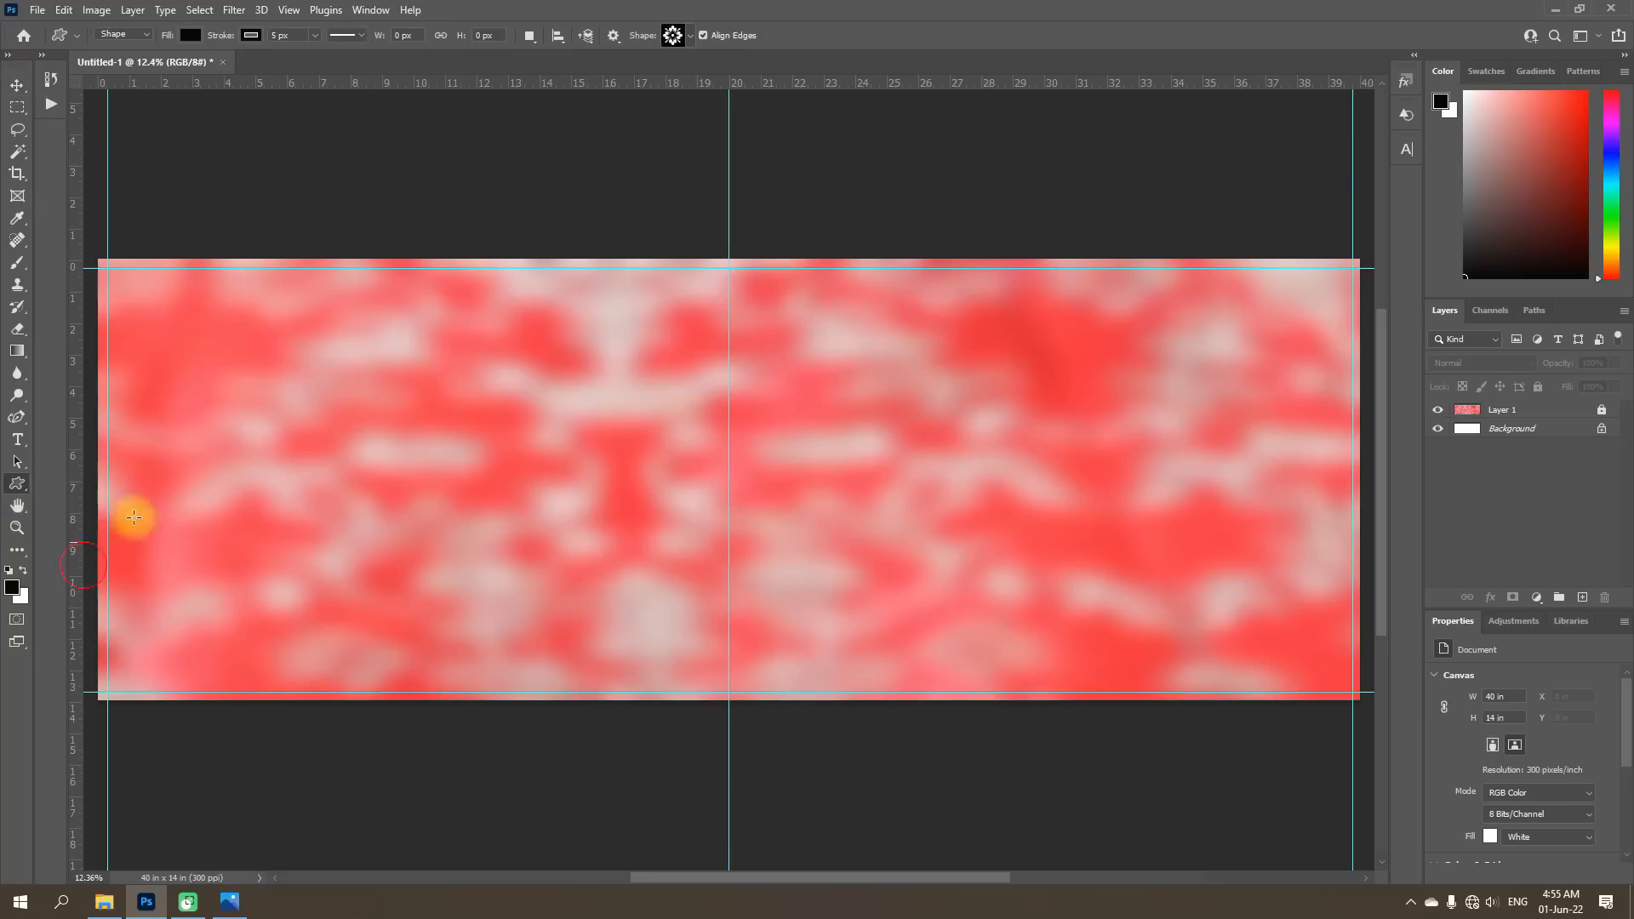
click(691, 37)
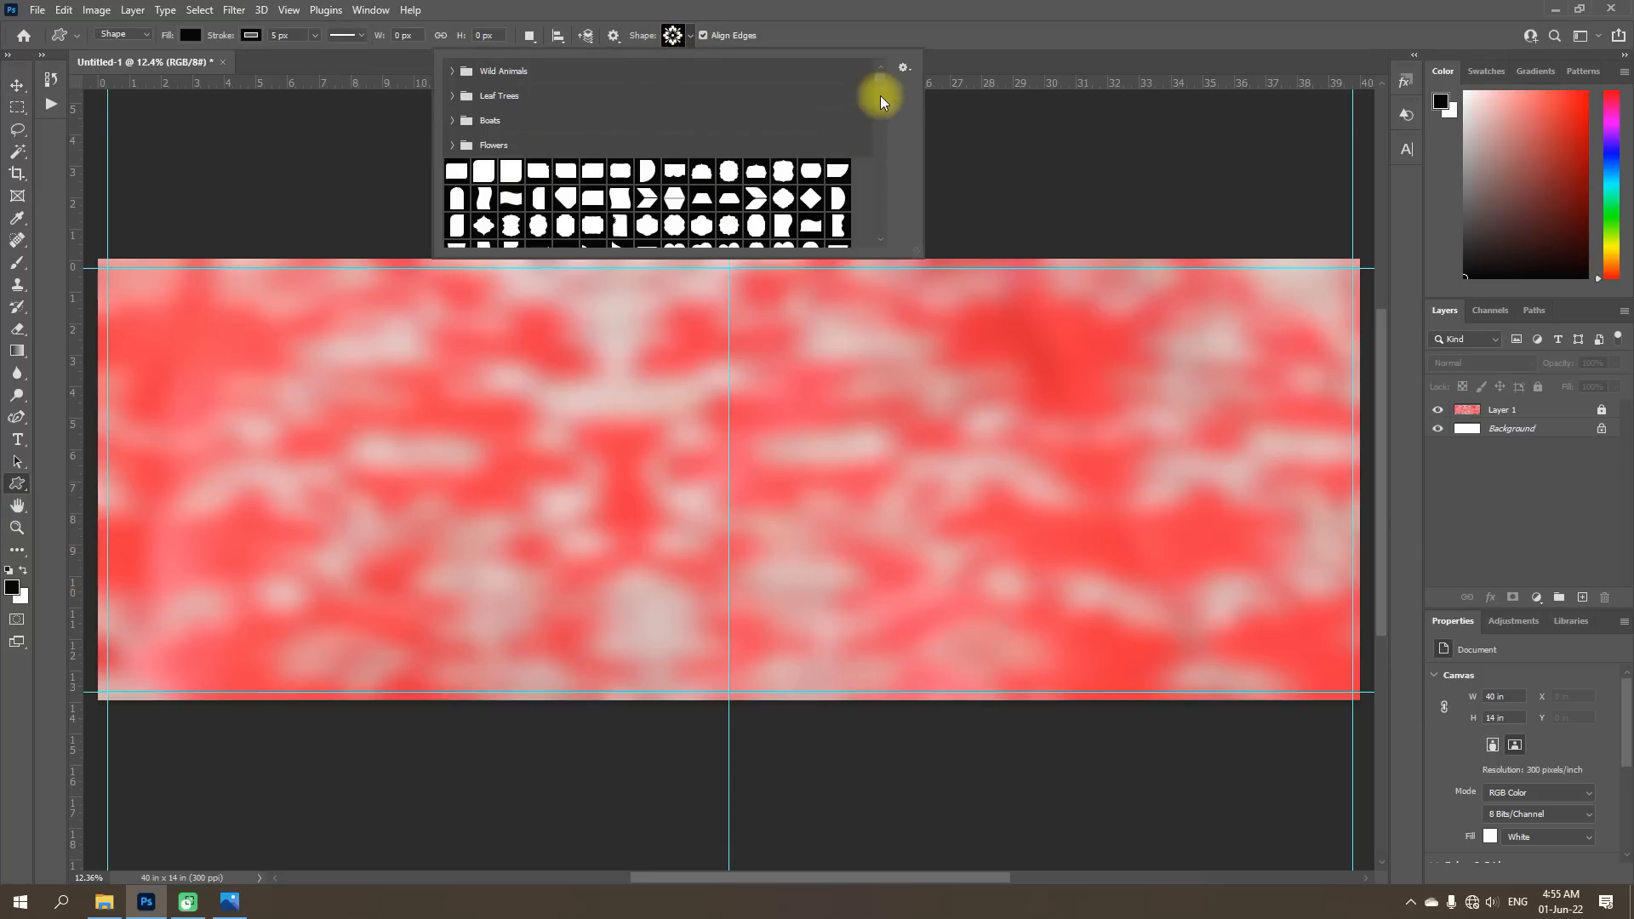
scroll(801, 175, down, 1)
scroll(800, 174, down, 3)
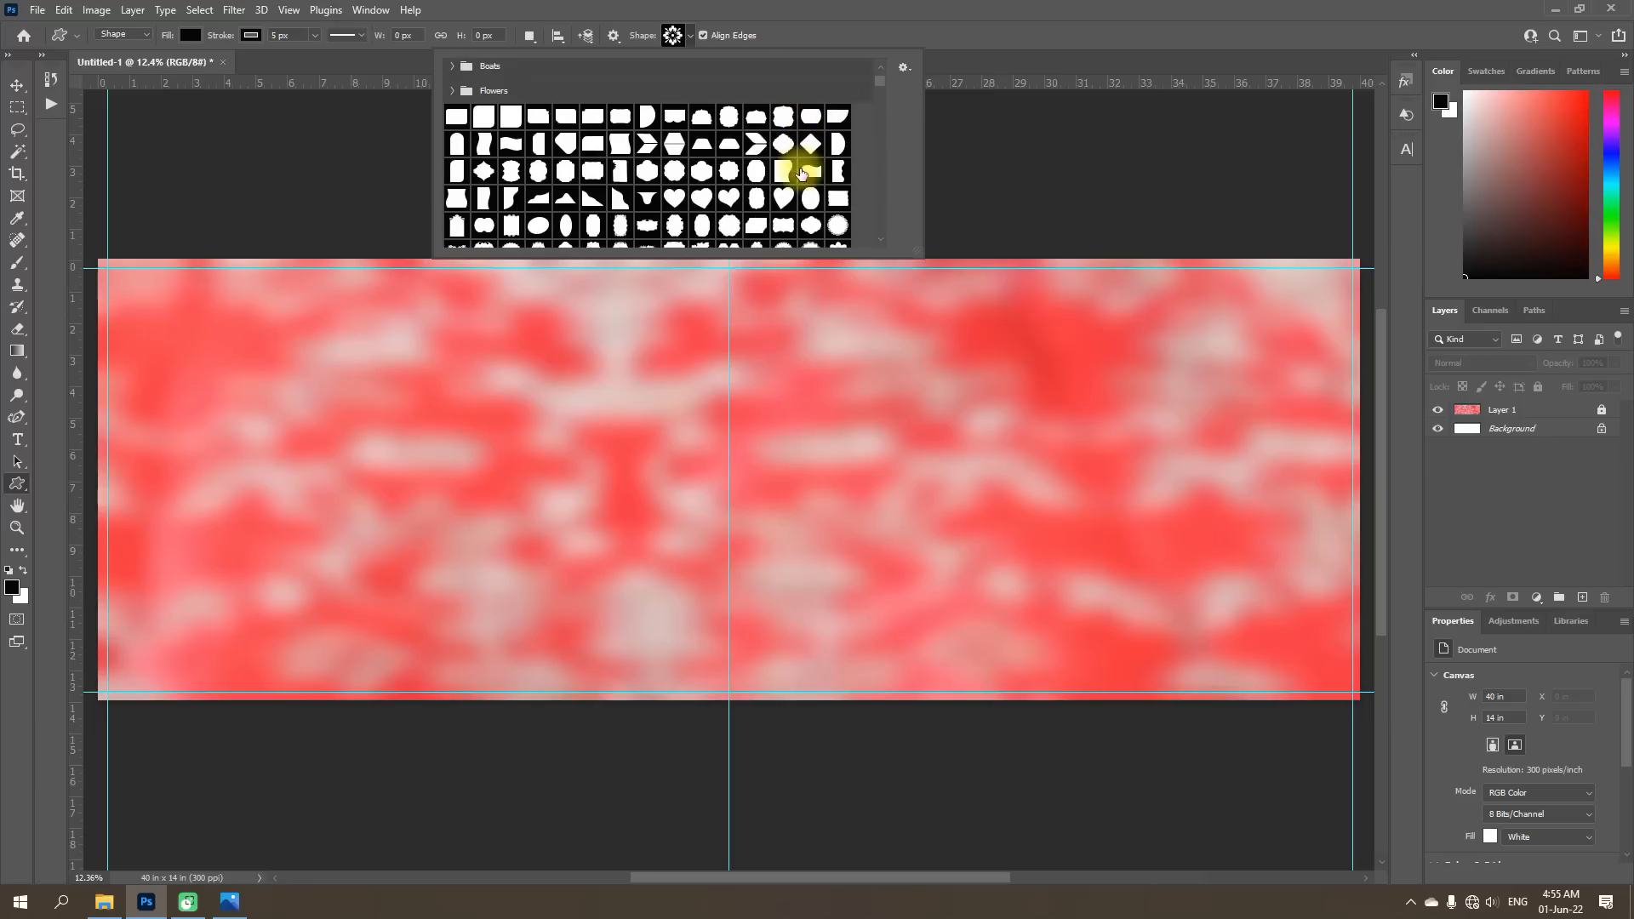
scroll(801, 174, down, 3)
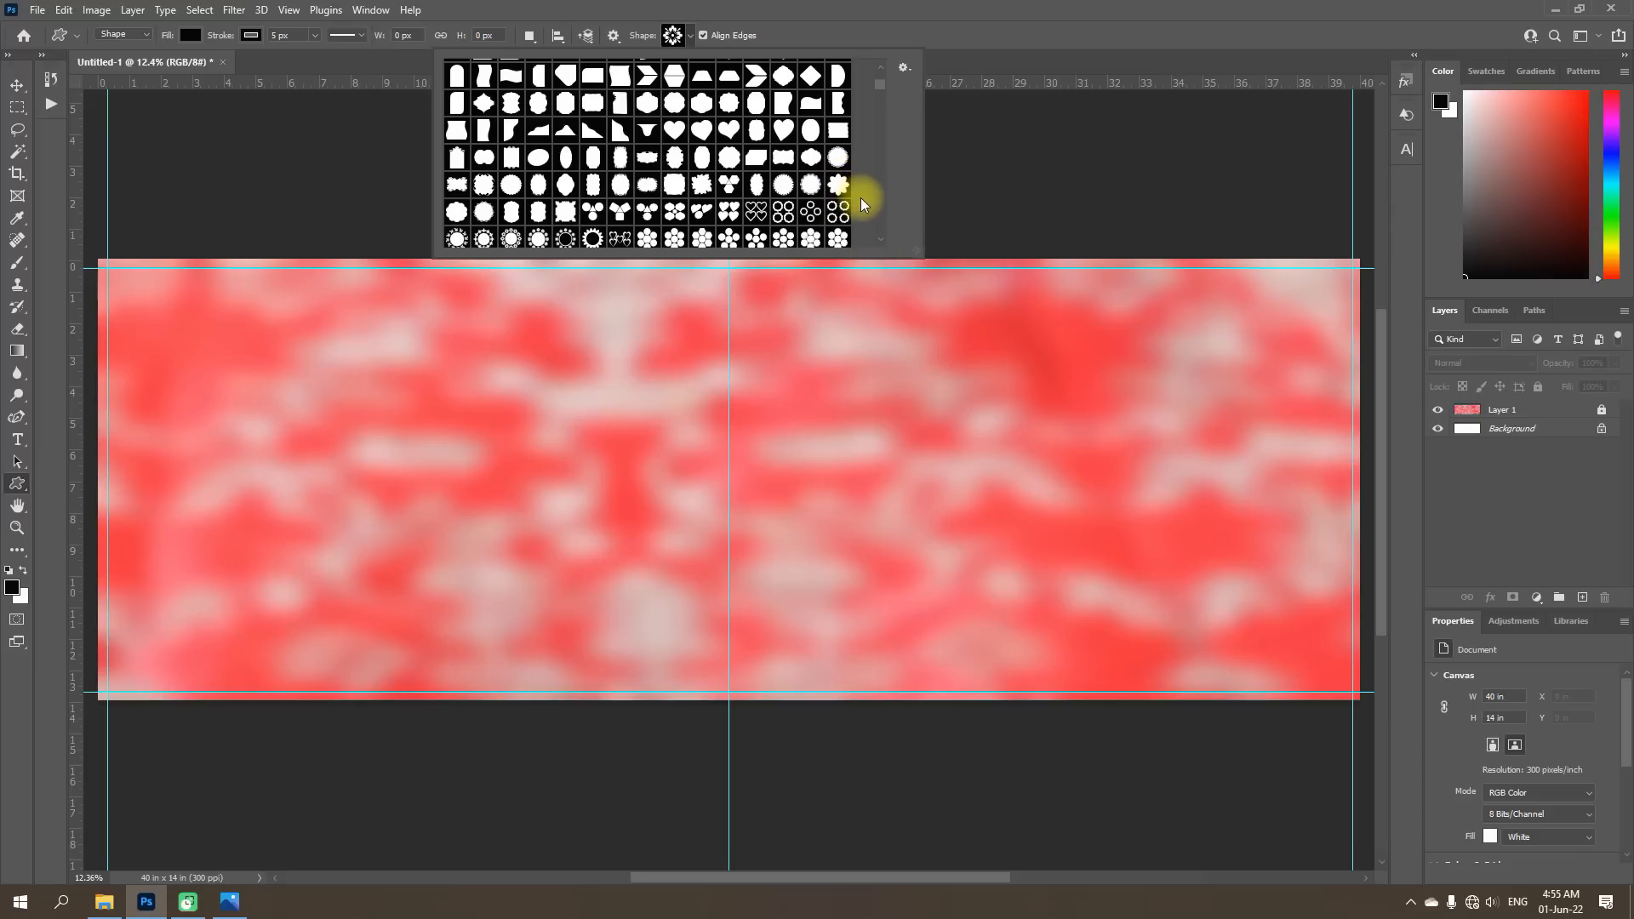
scroll(854, 201, up, 2)
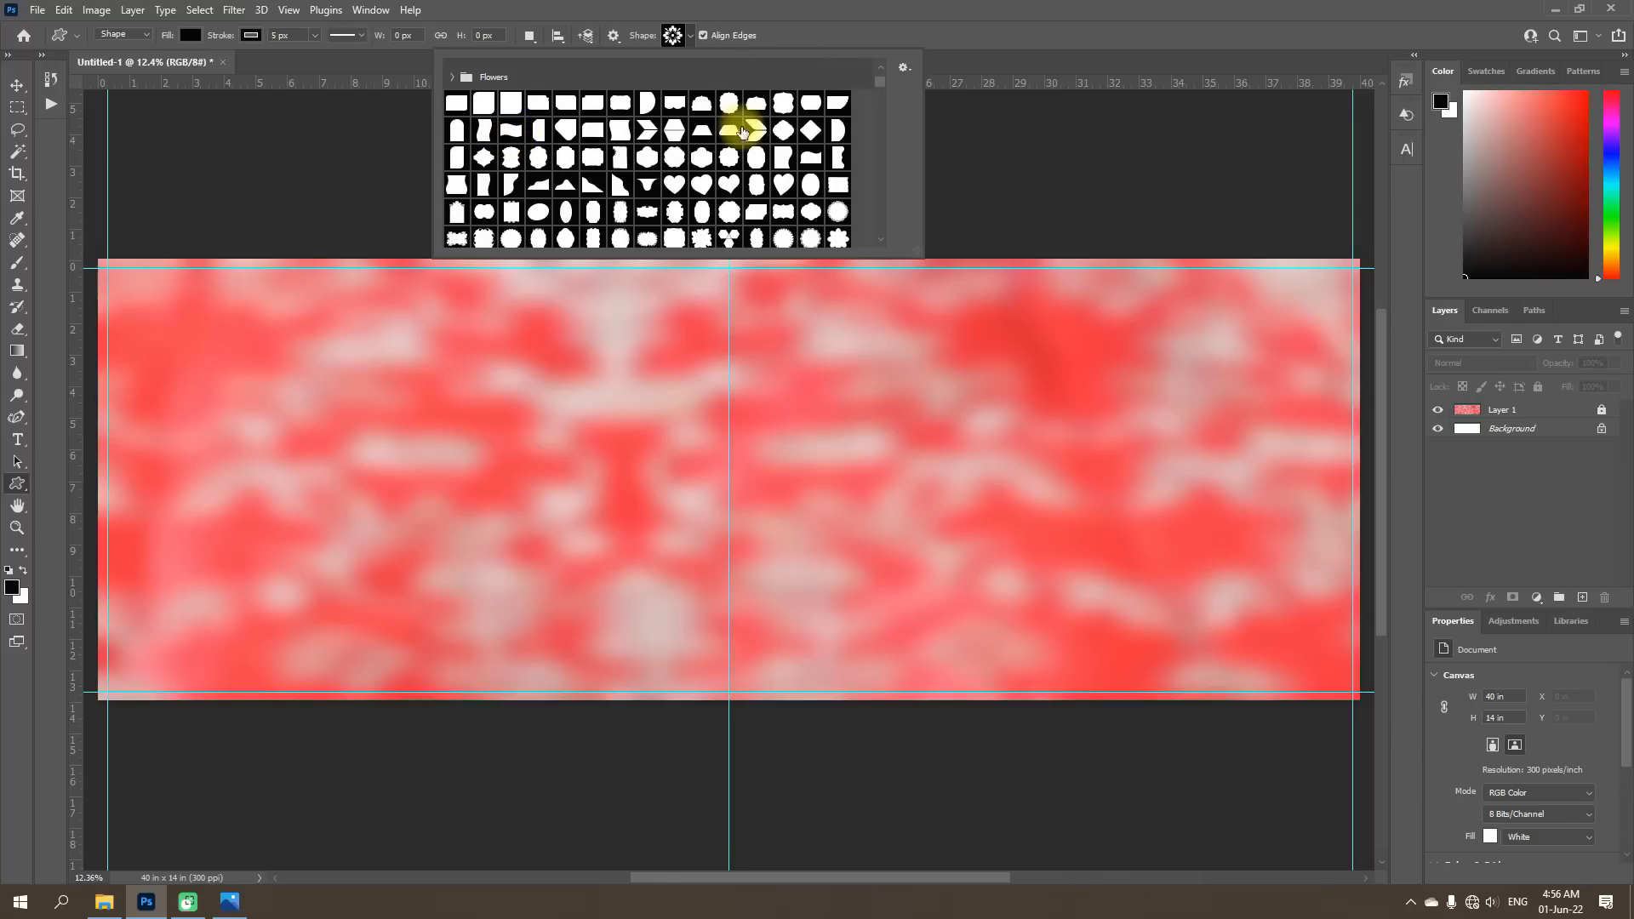
scroll(795, 191, down, 3)
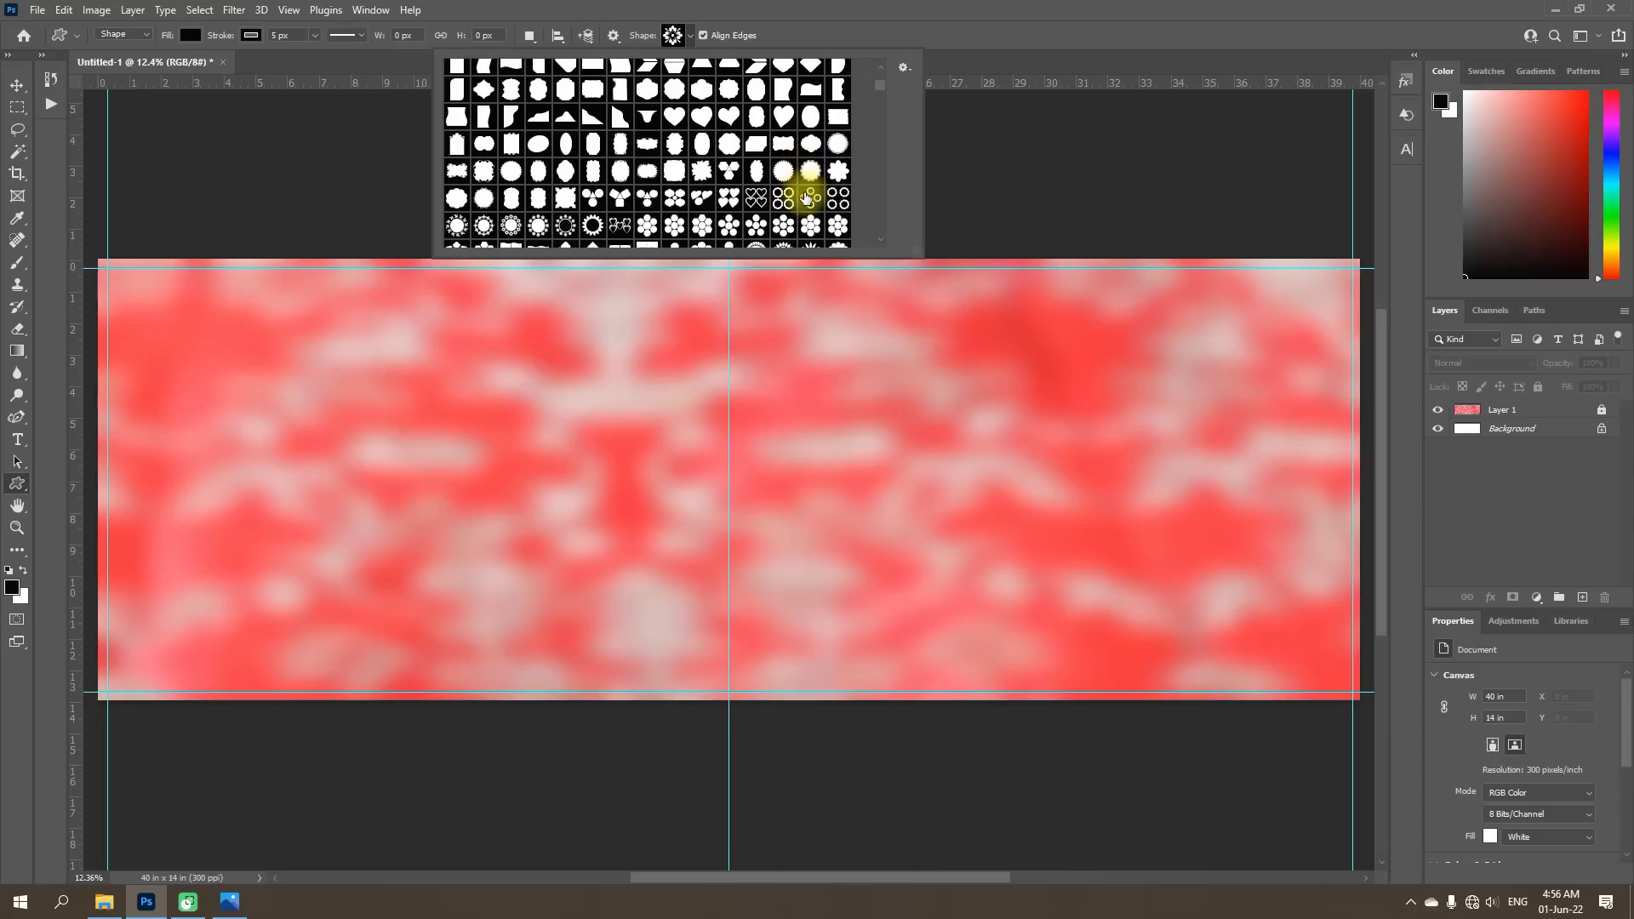
scroll(532, 166, up, 3)
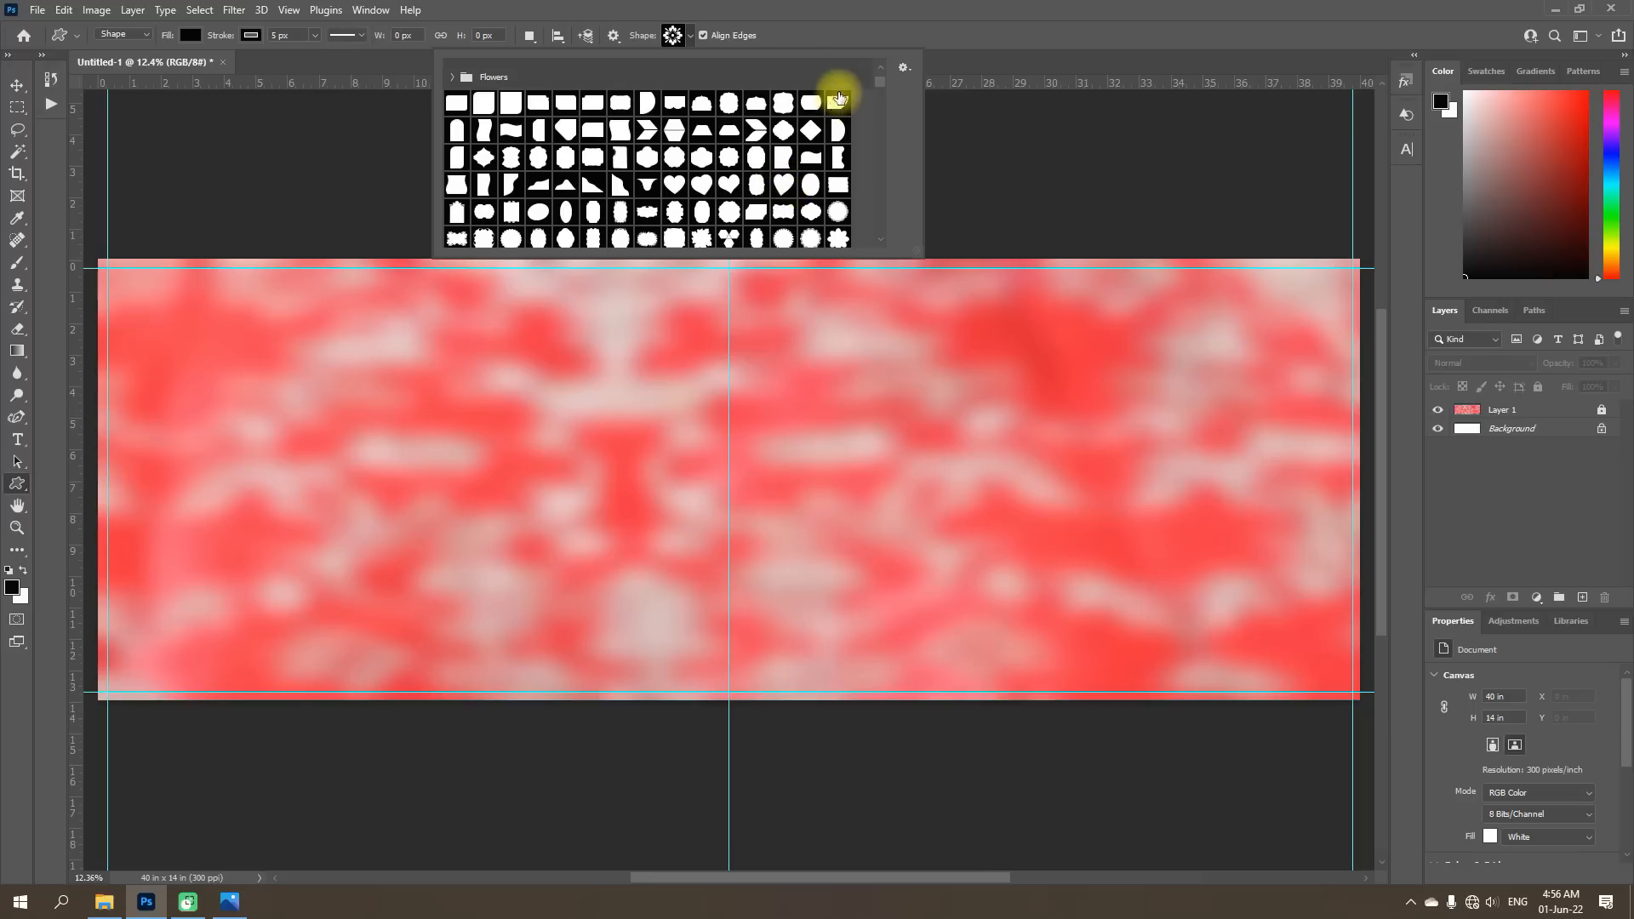
click(893, 10)
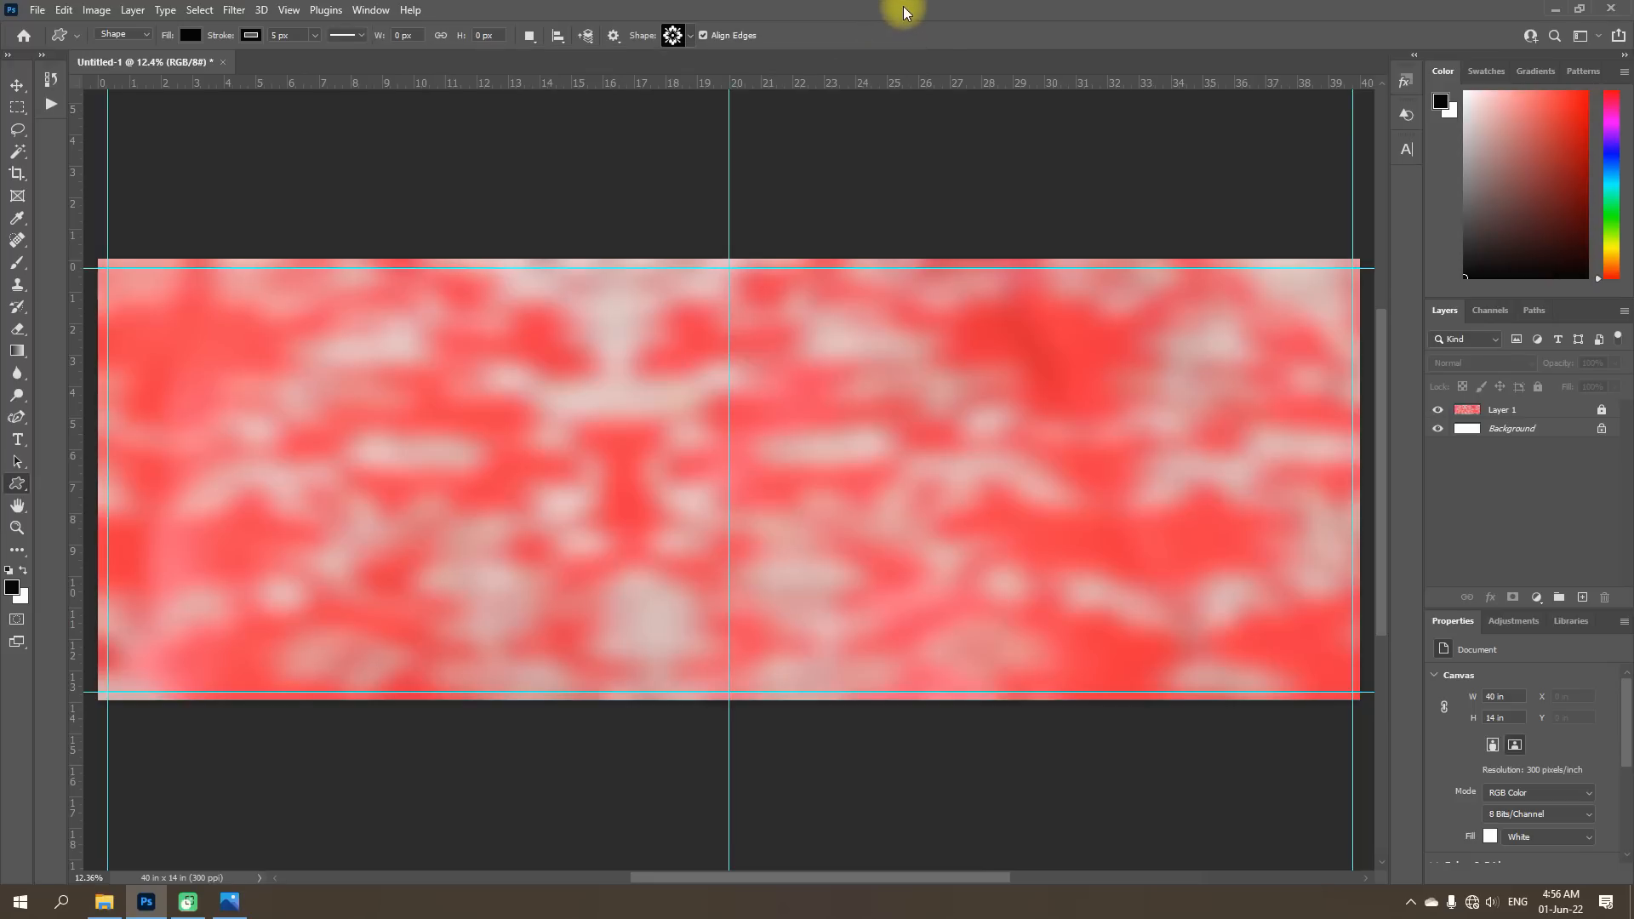
Draw a black rectangle about 6.45 x 4.71 in near the upper-left corner of the album's right-hand page.
right_click(17, 483)
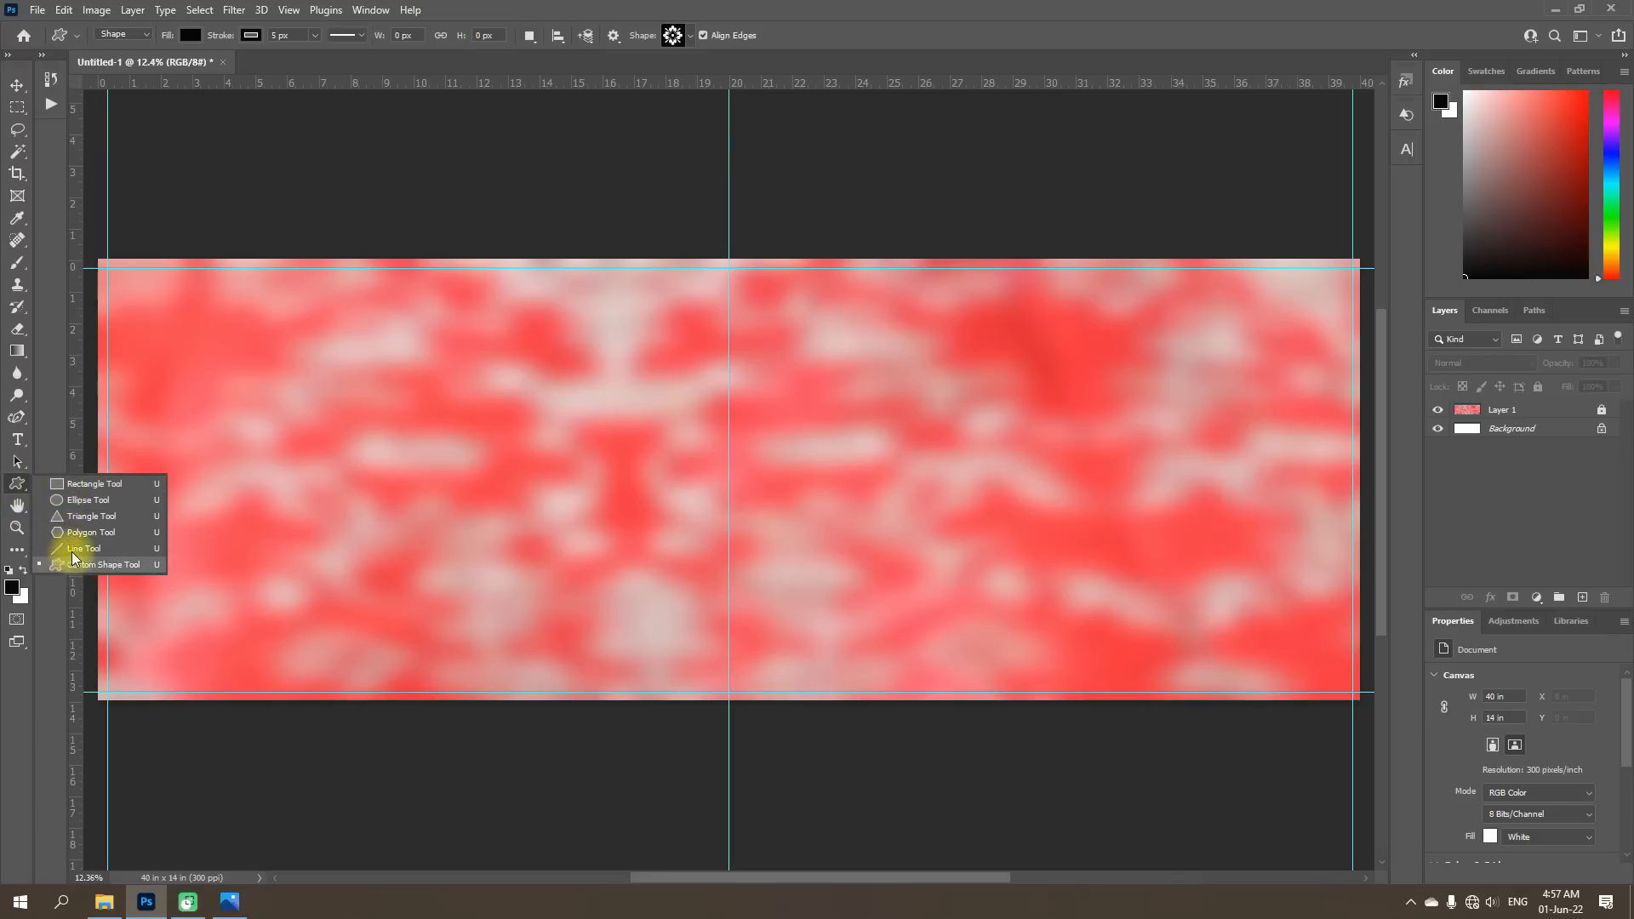
click(89, 487)
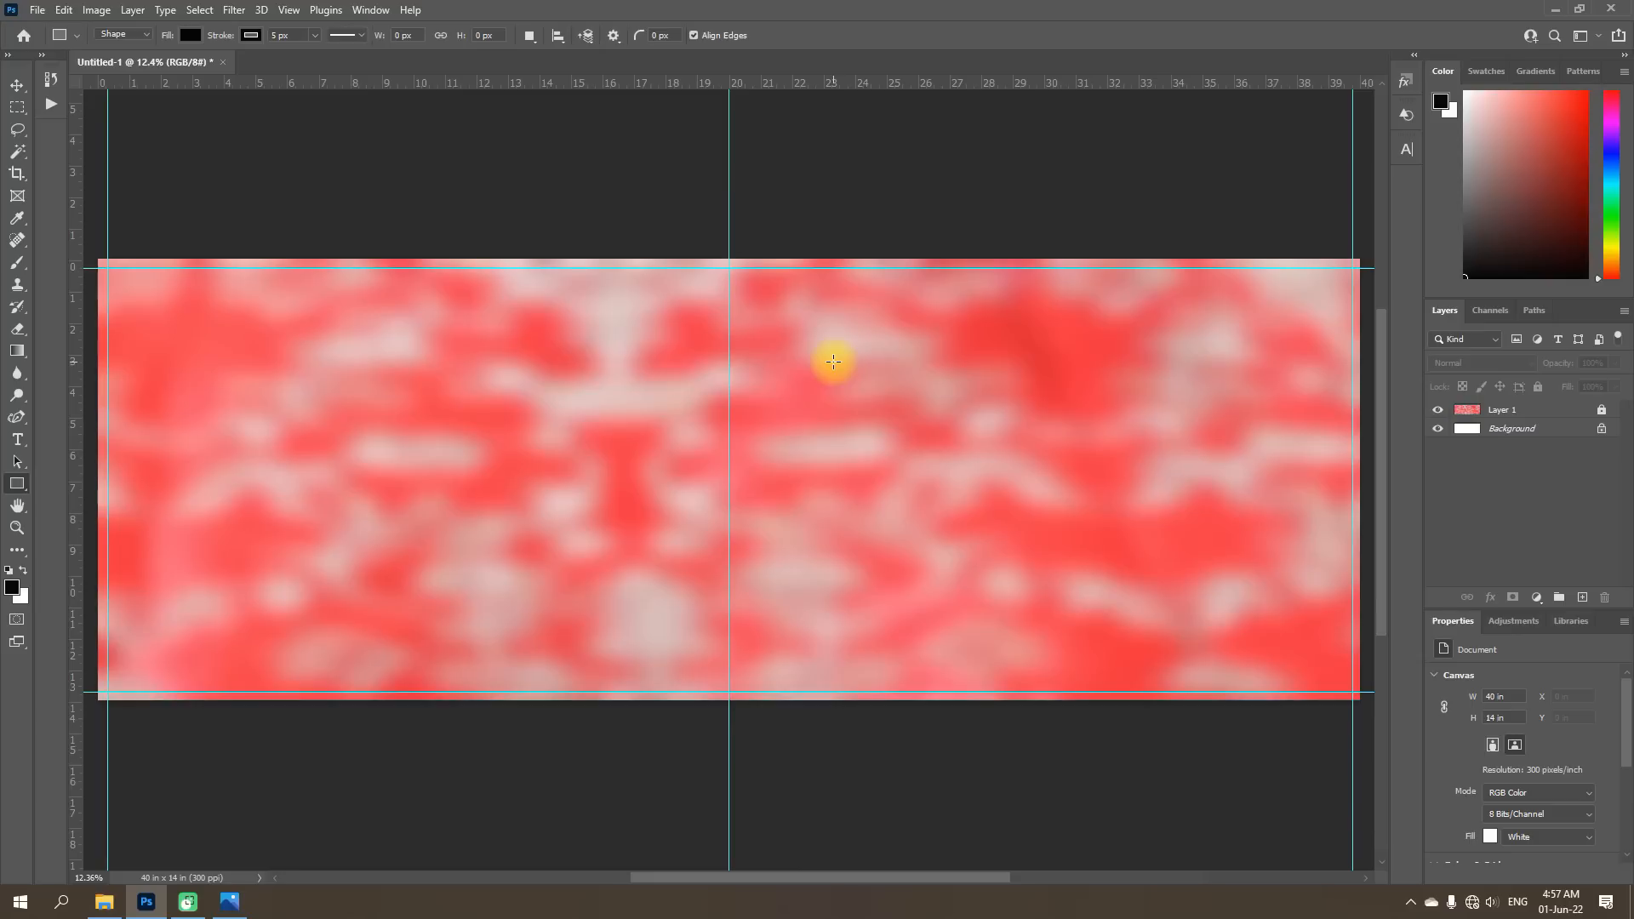
drag(761, 293, 948, 401)
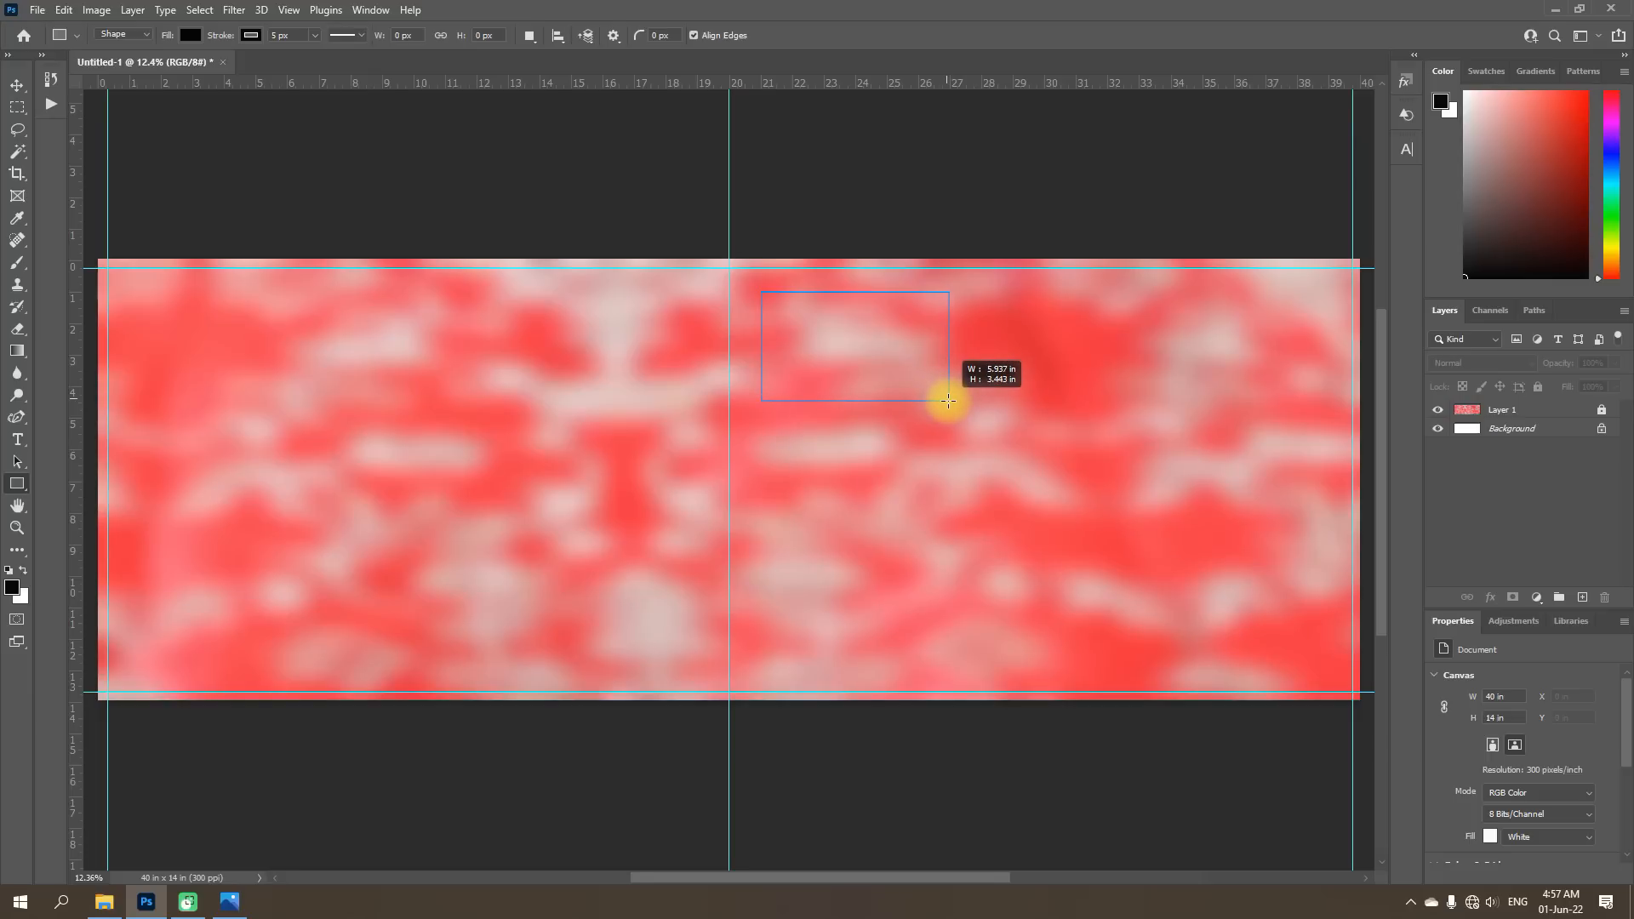
drag(949, 401, 996, 450)
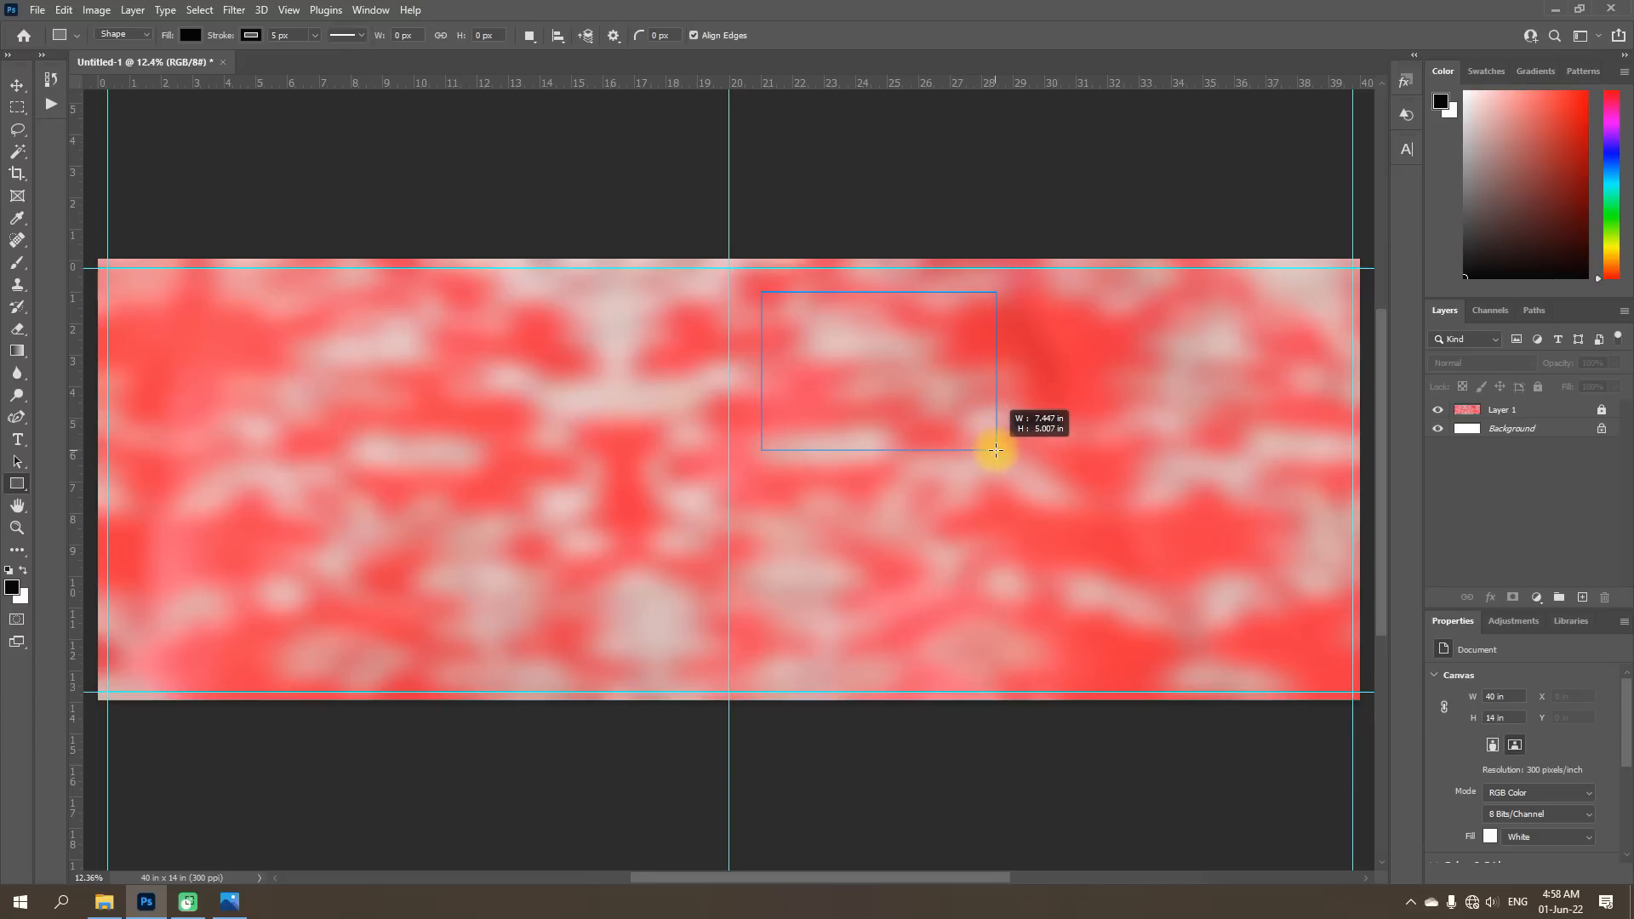
drag(996, 450, 964, 440)
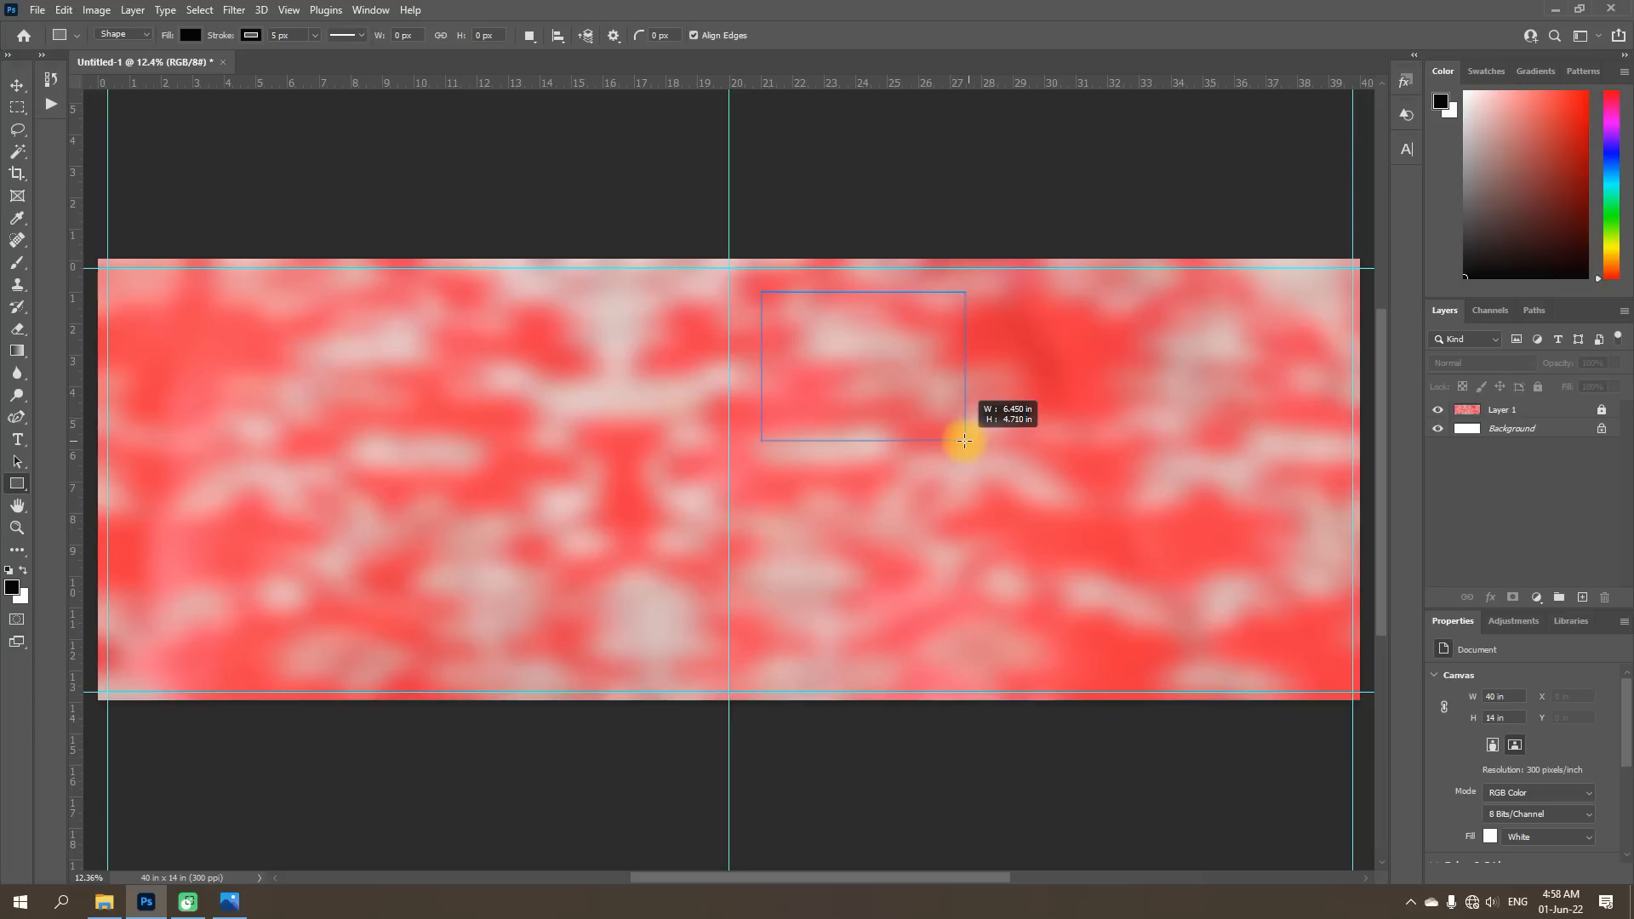
drag(964, 440, 964, 440)
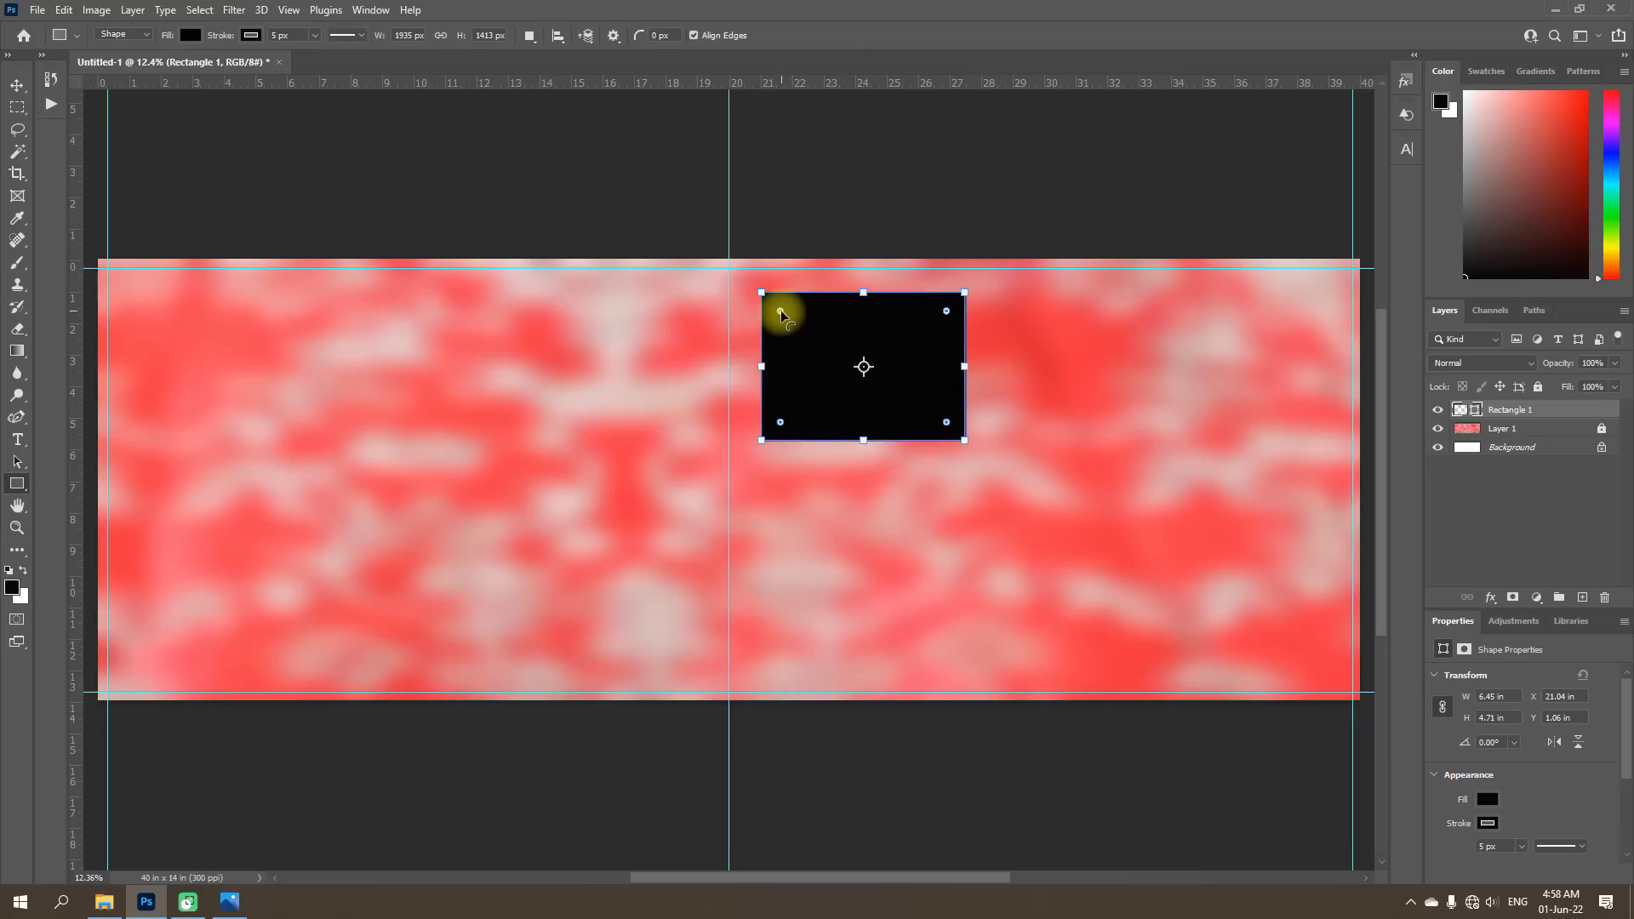
Round all four corners of the black rectangle to a radius of about 0.94 in and deselect it.
drag(781, 313, 790, 322)
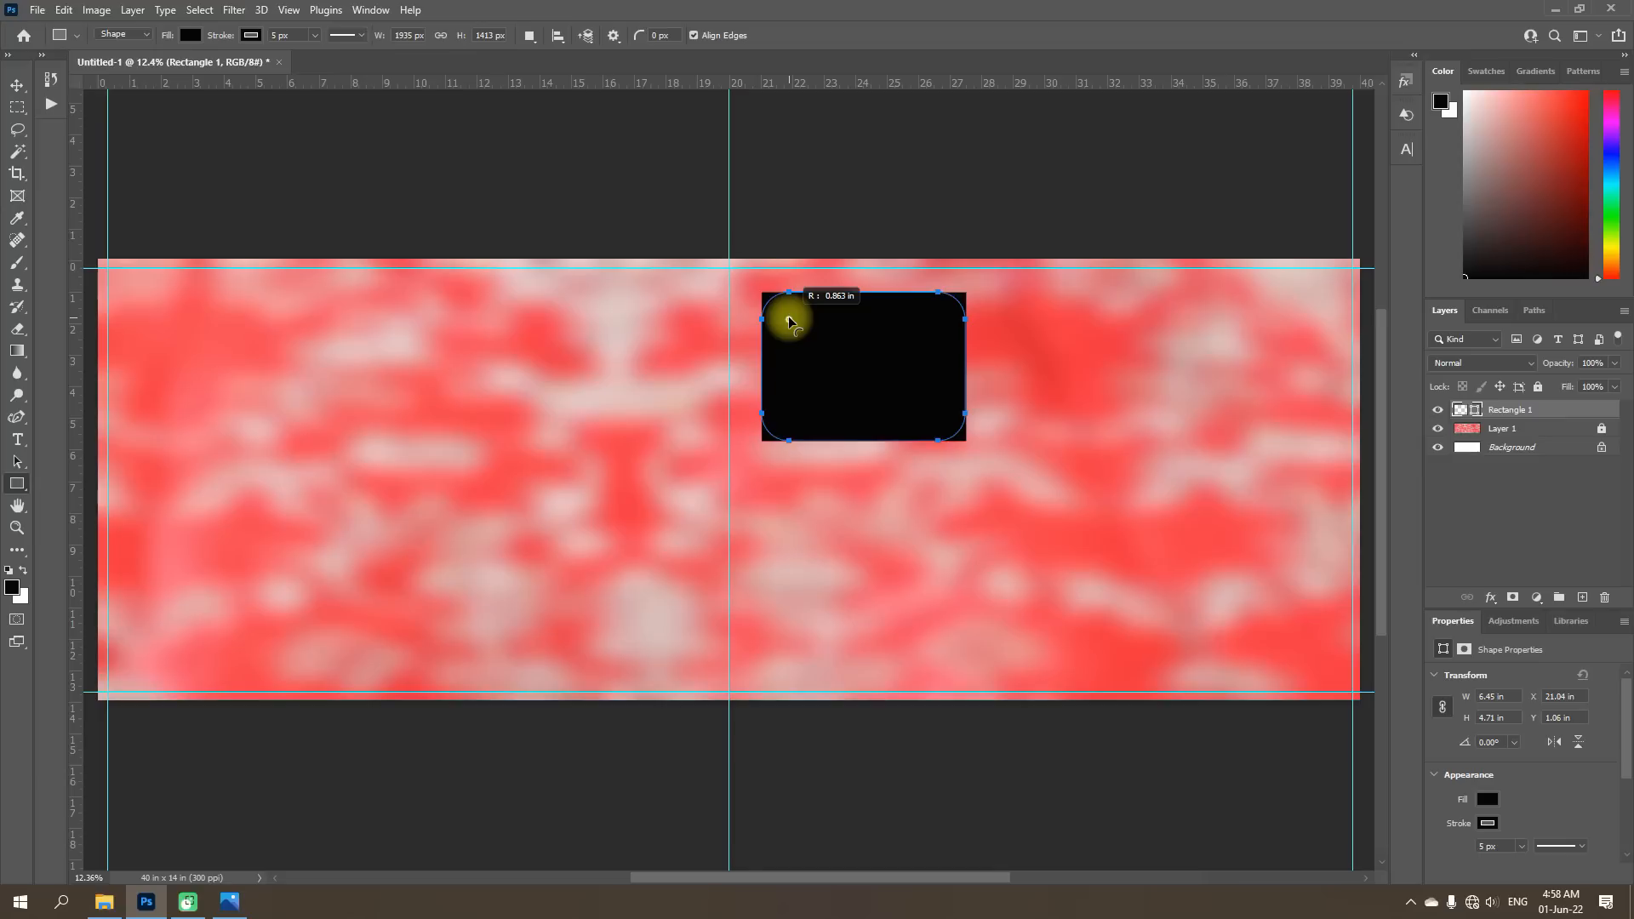
drag(788, 321, 792, 325)
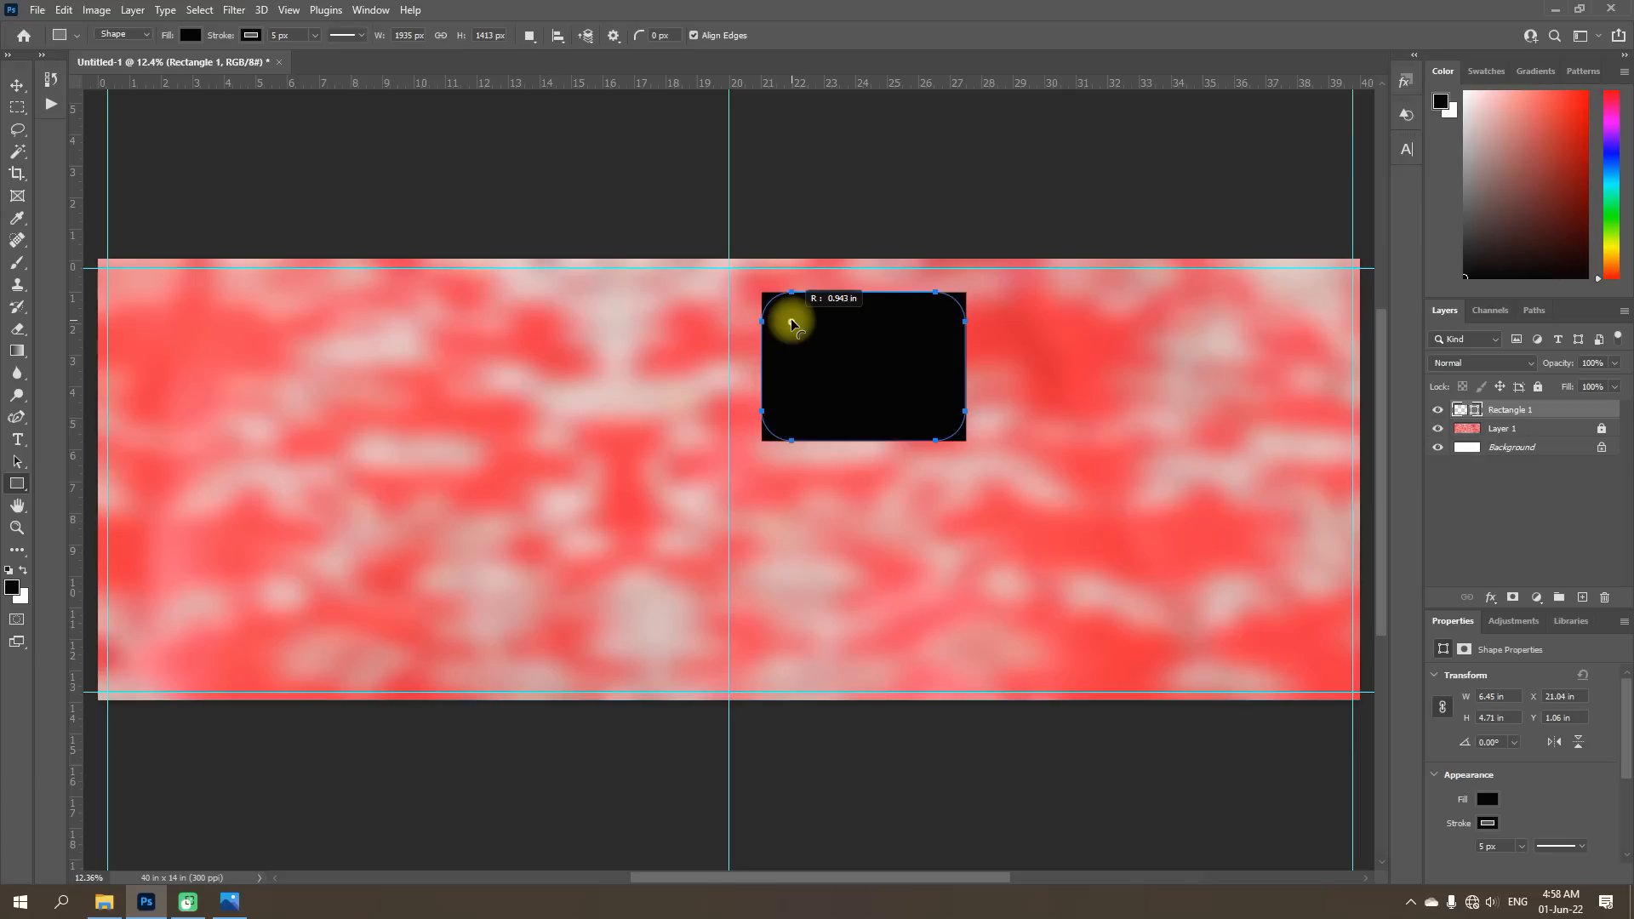
drag(790, 324, 792, 321)
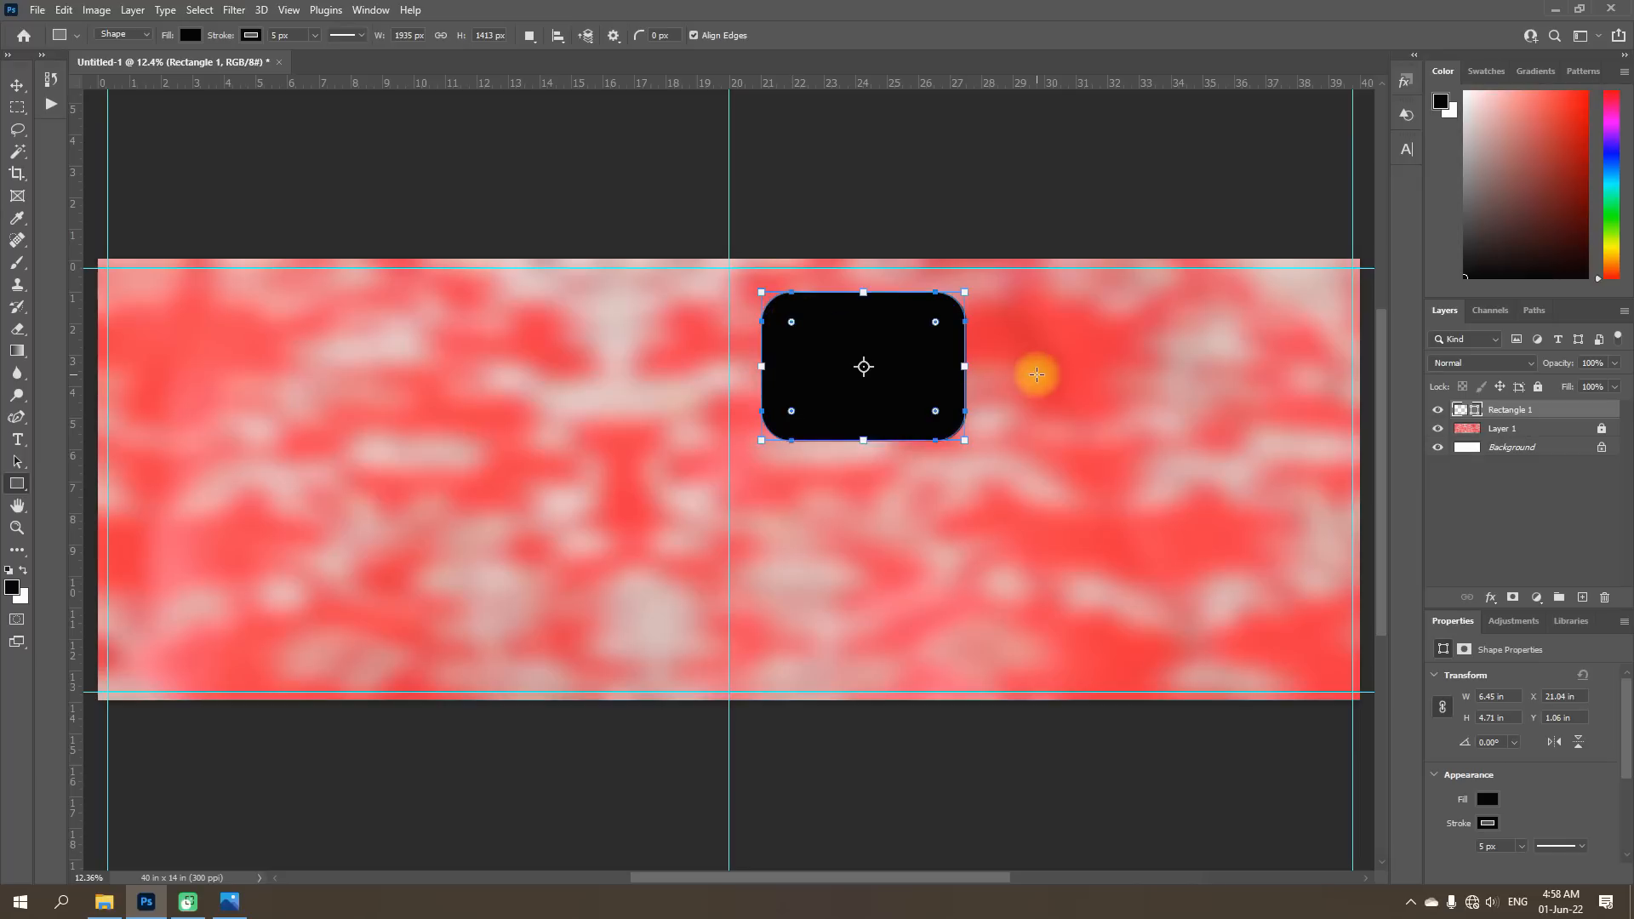
click(16, 85)
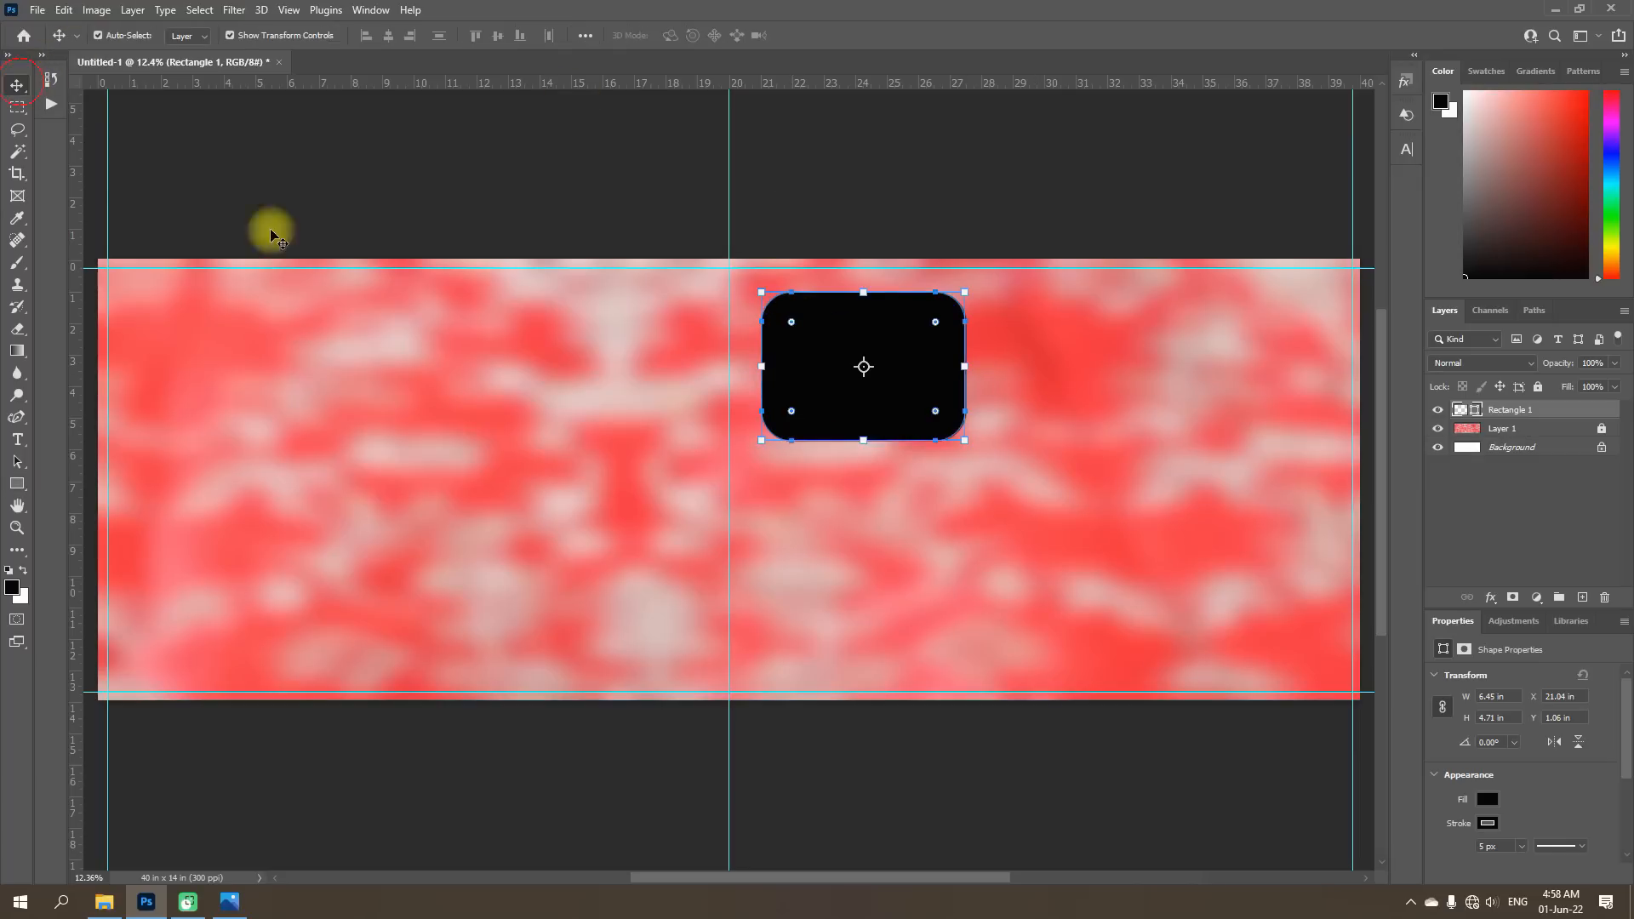
click(1094, 406)
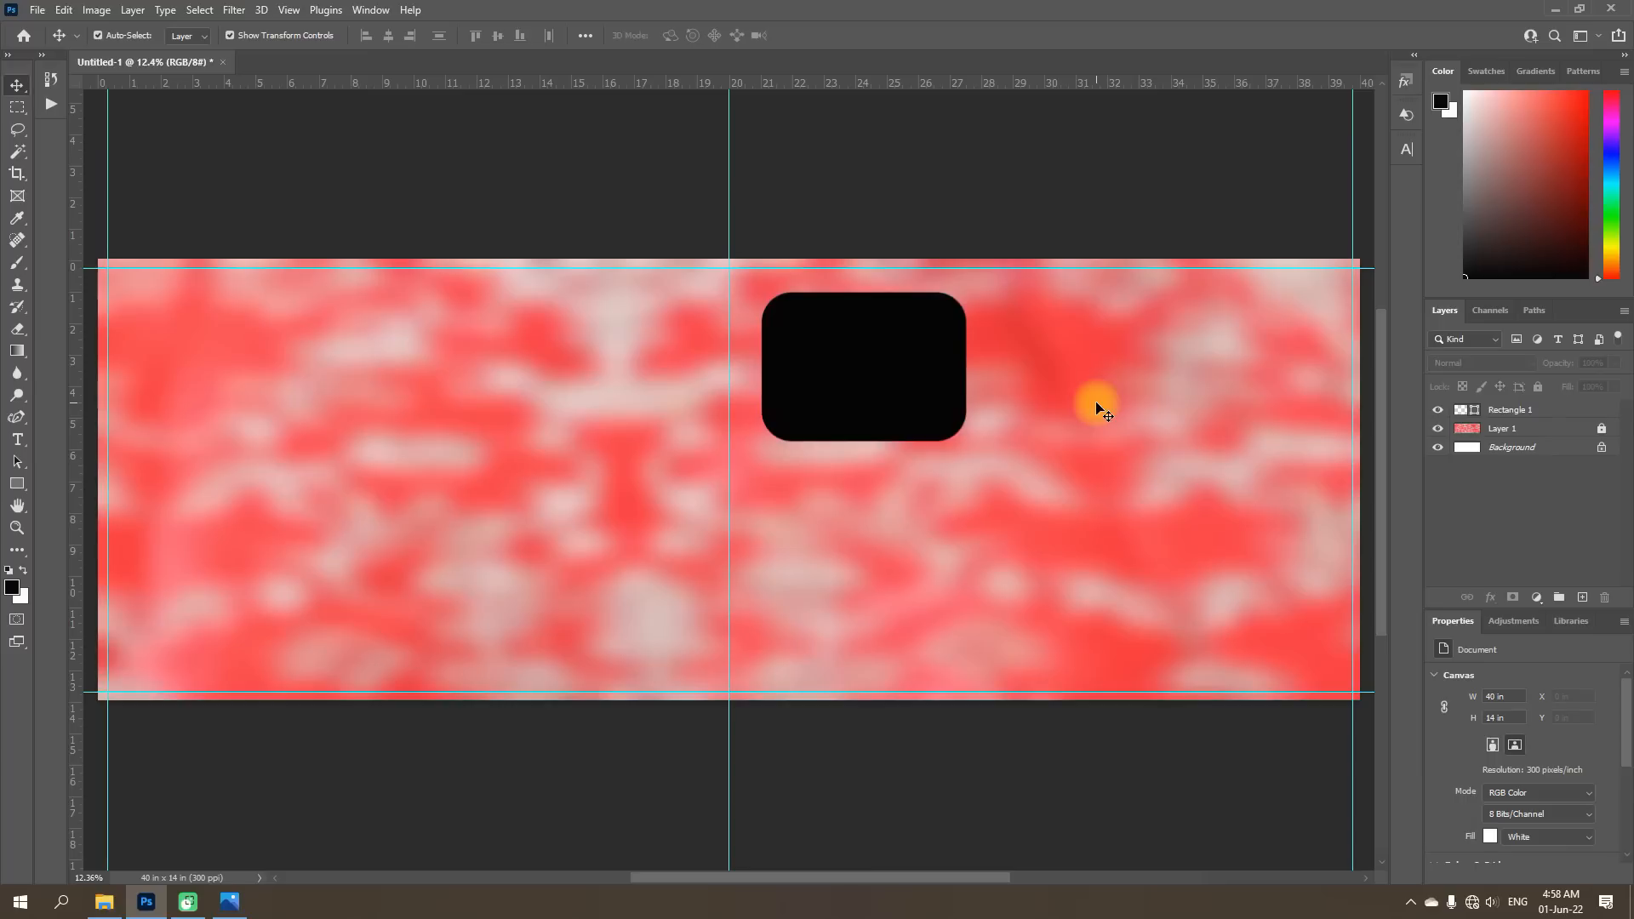
Duplicate the rounded rectangle and scale the copy about its centre to 94% width and 94% height.
click(852, 369)
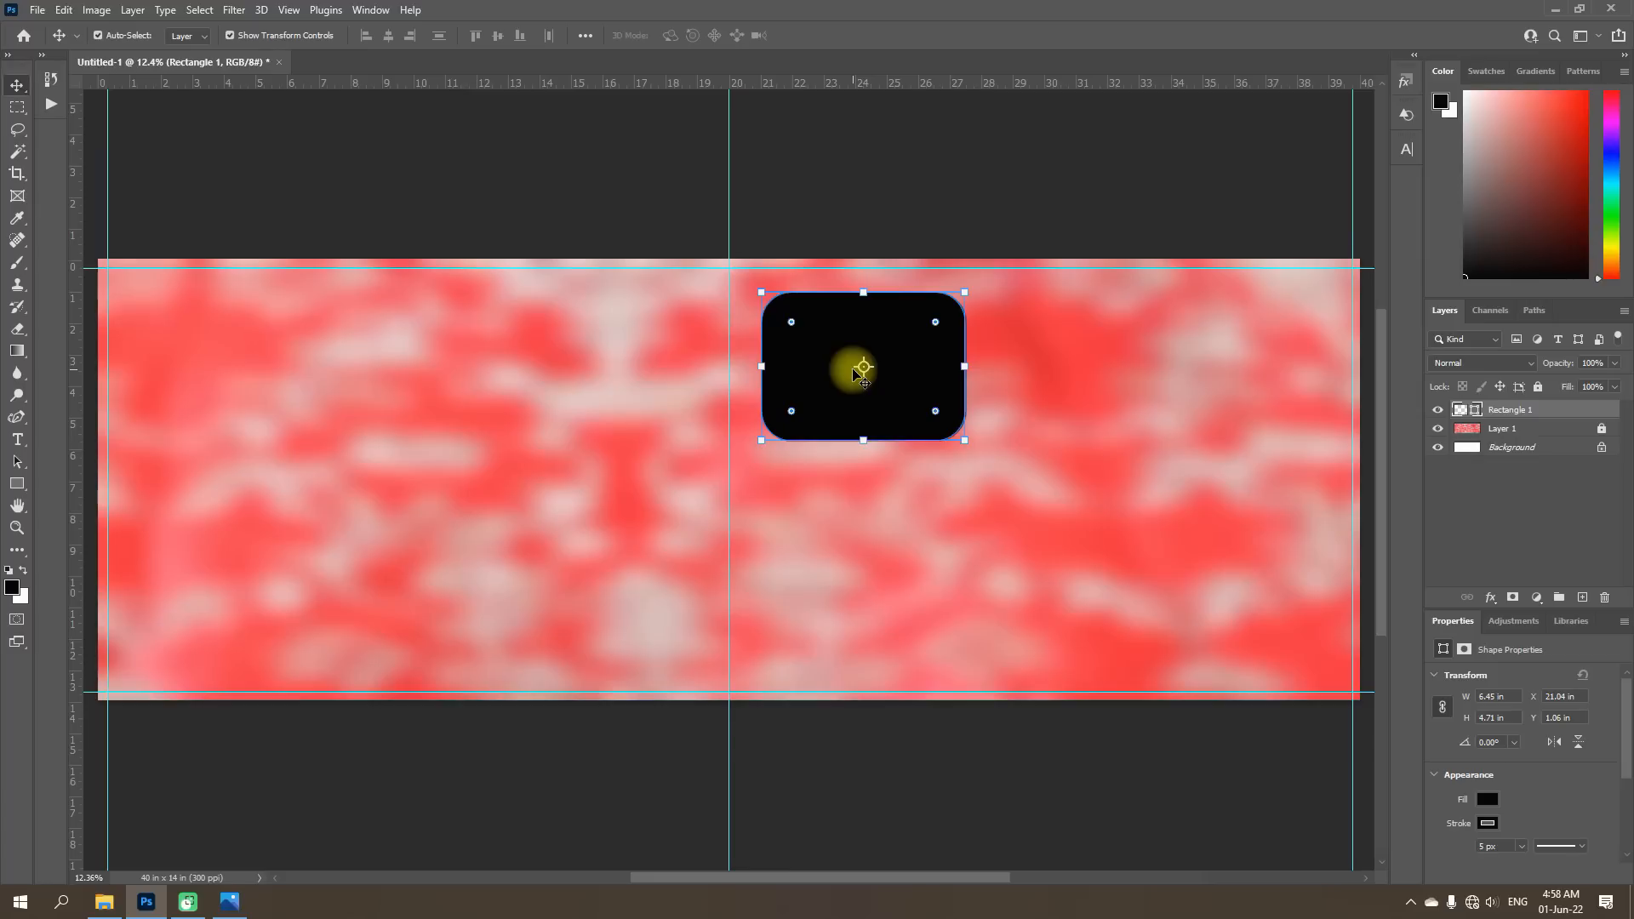
key(ctrl)
key(ctrl+j)
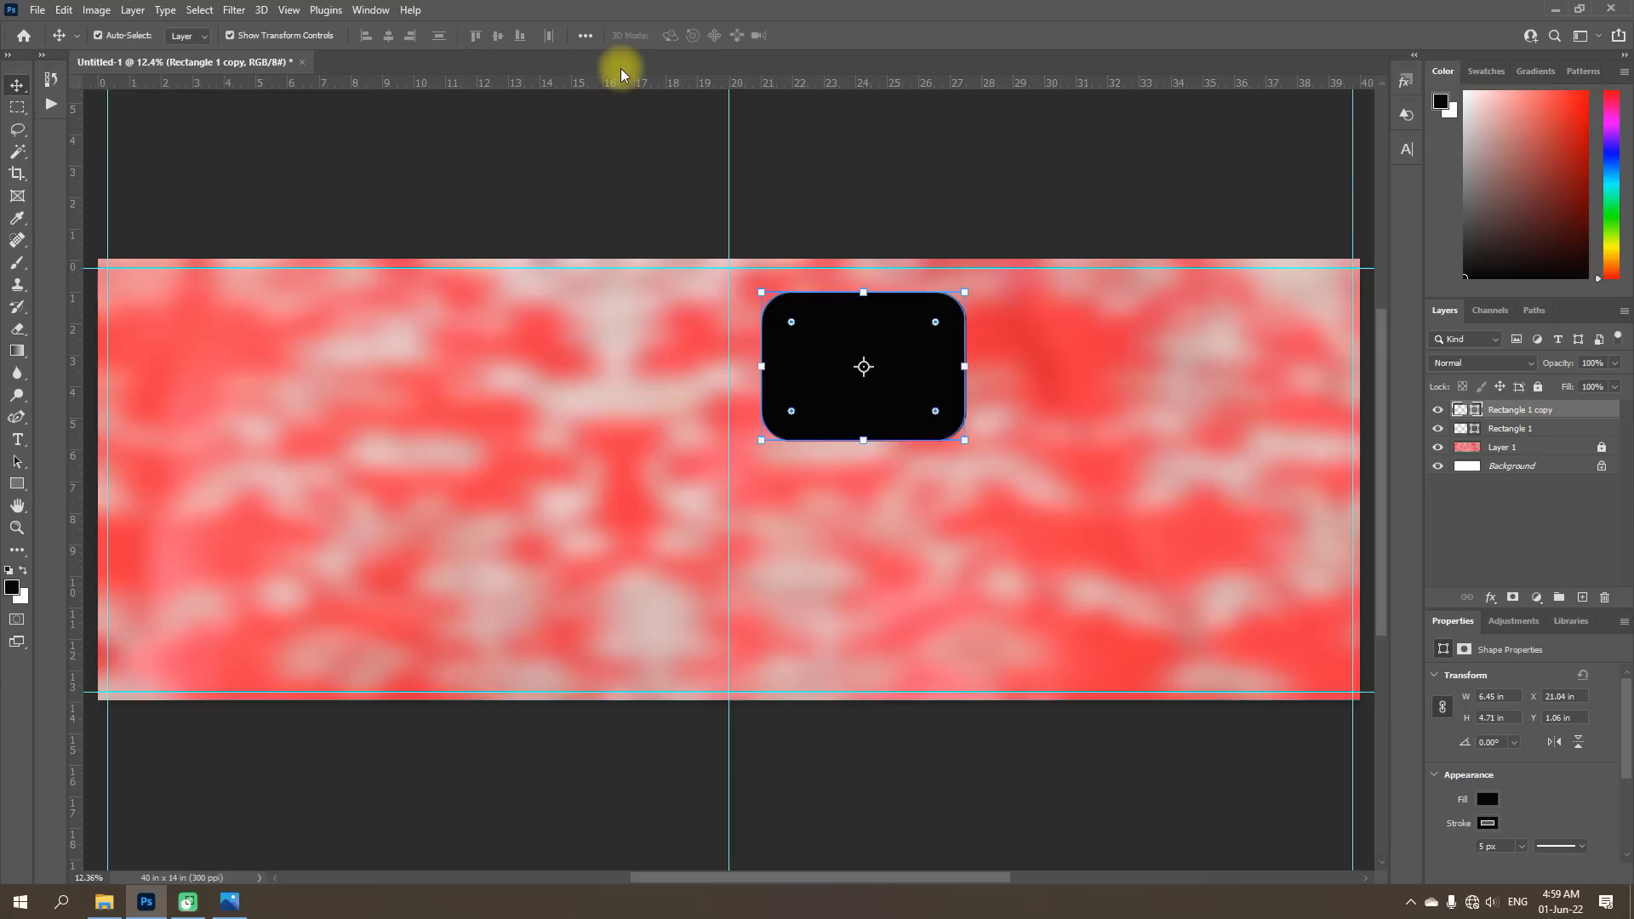
key(ctrl)
key(ctrl+t)
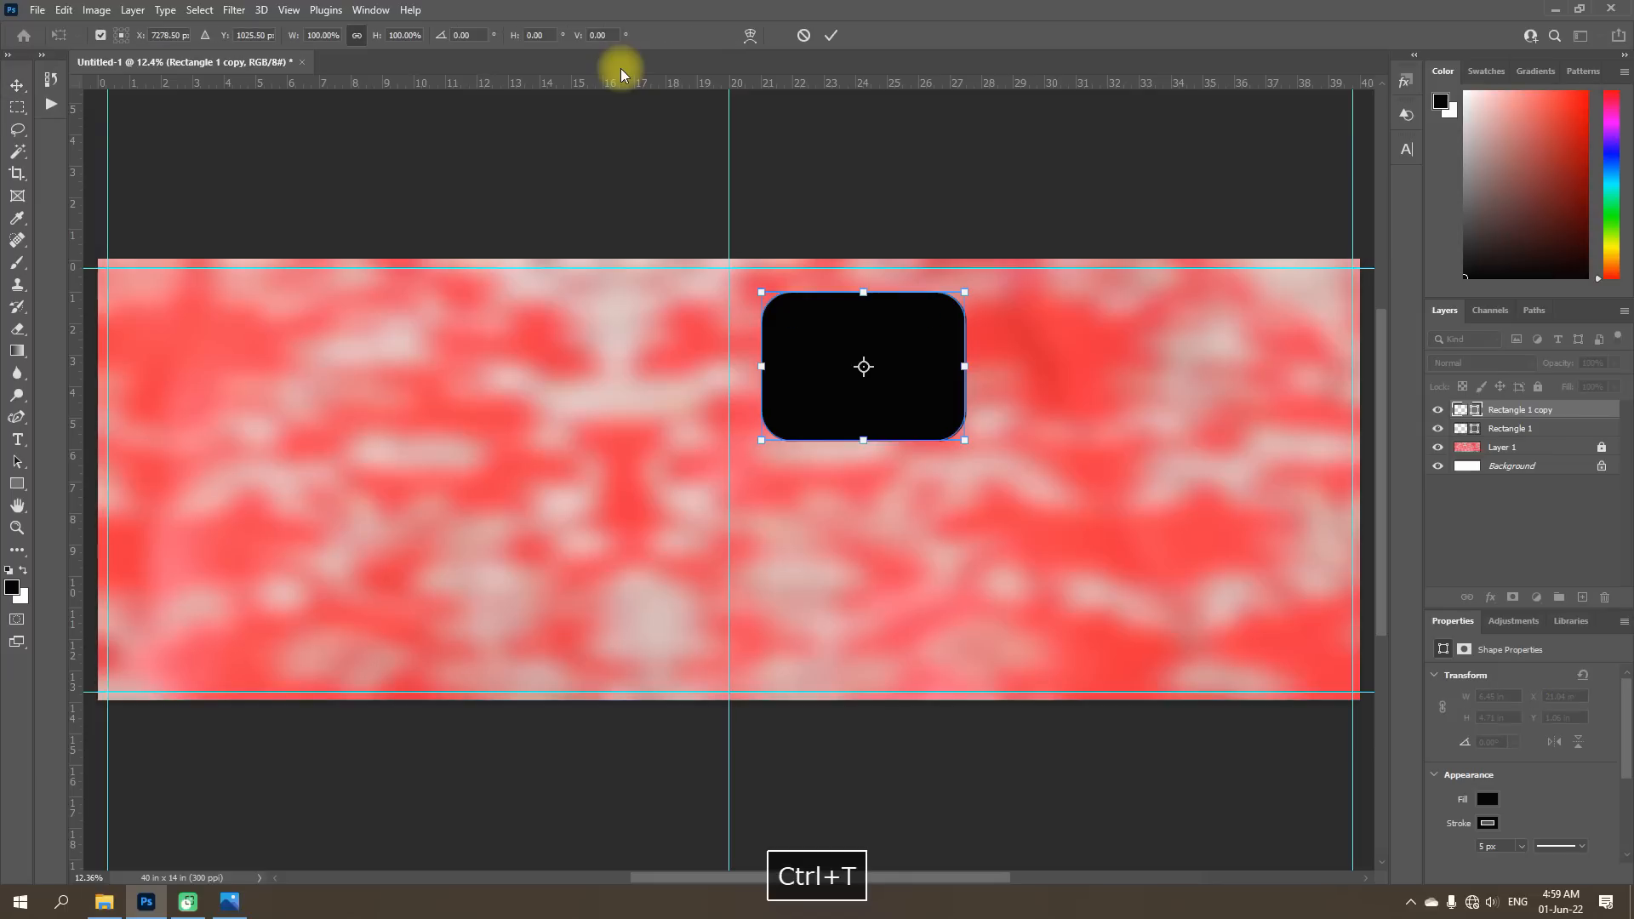
click(357, 36)
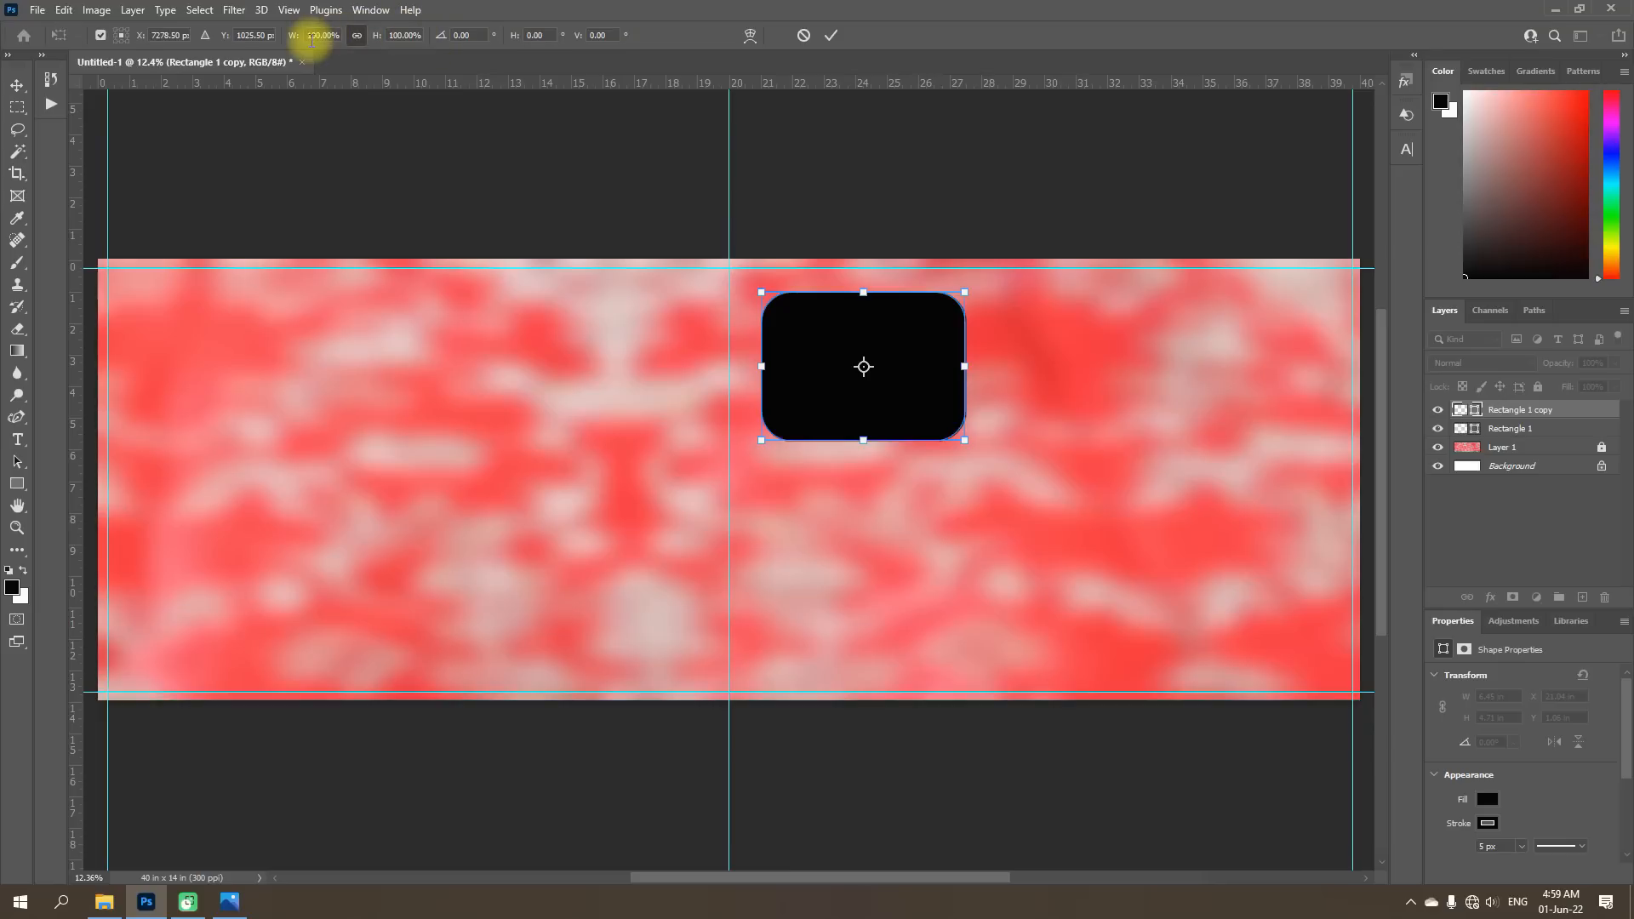
click(357, 37)
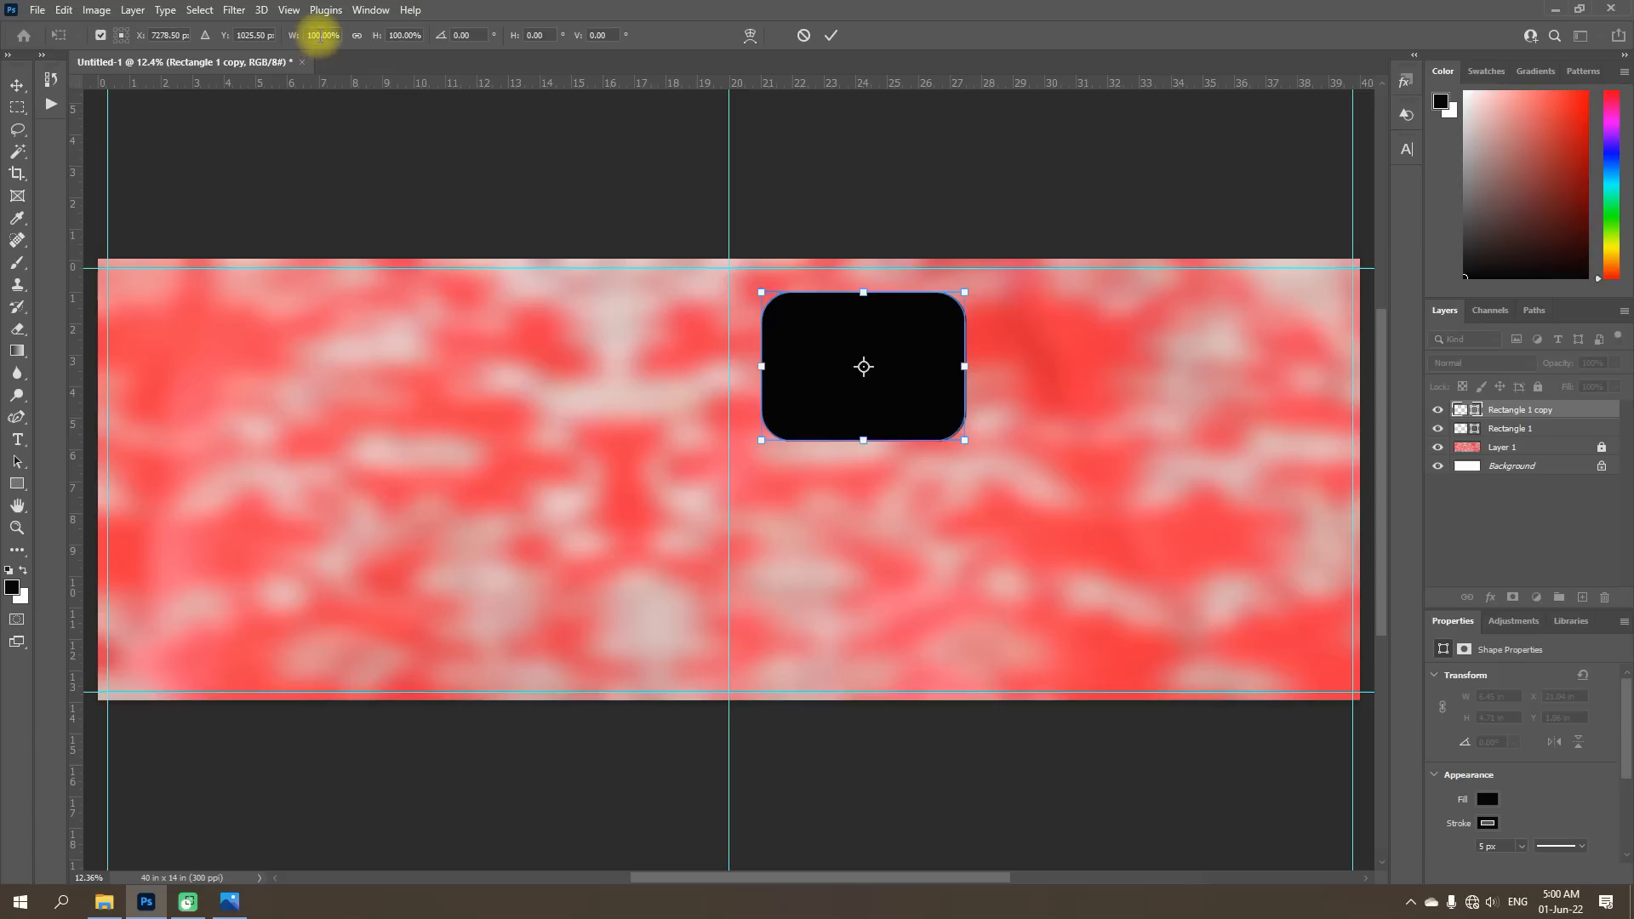
click(310, 36)
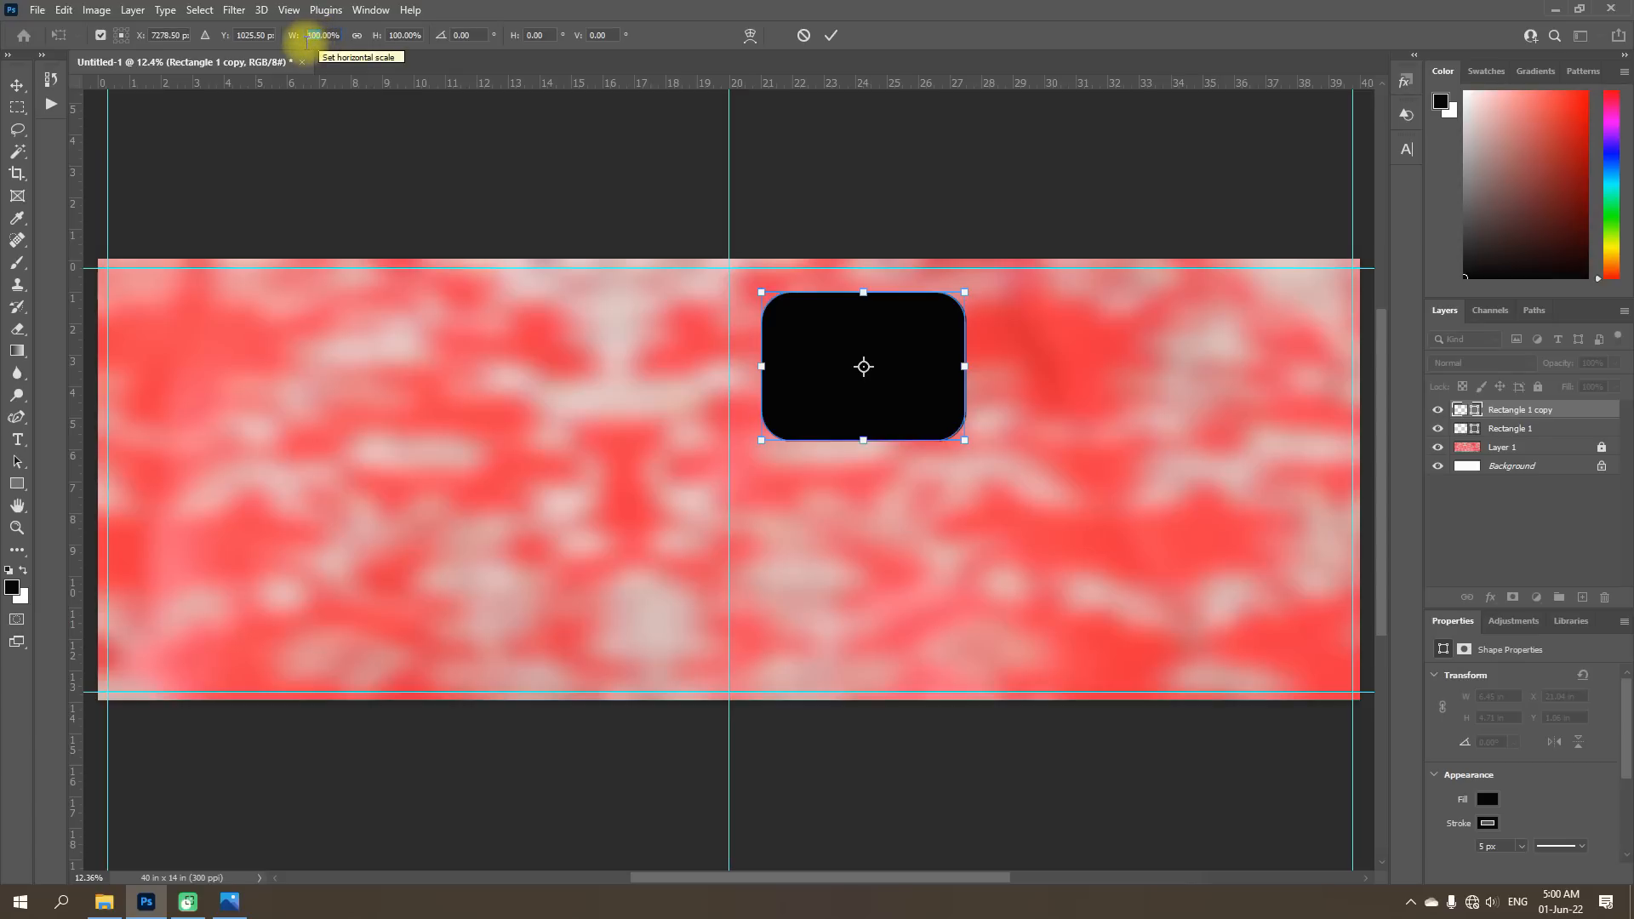
text(94)
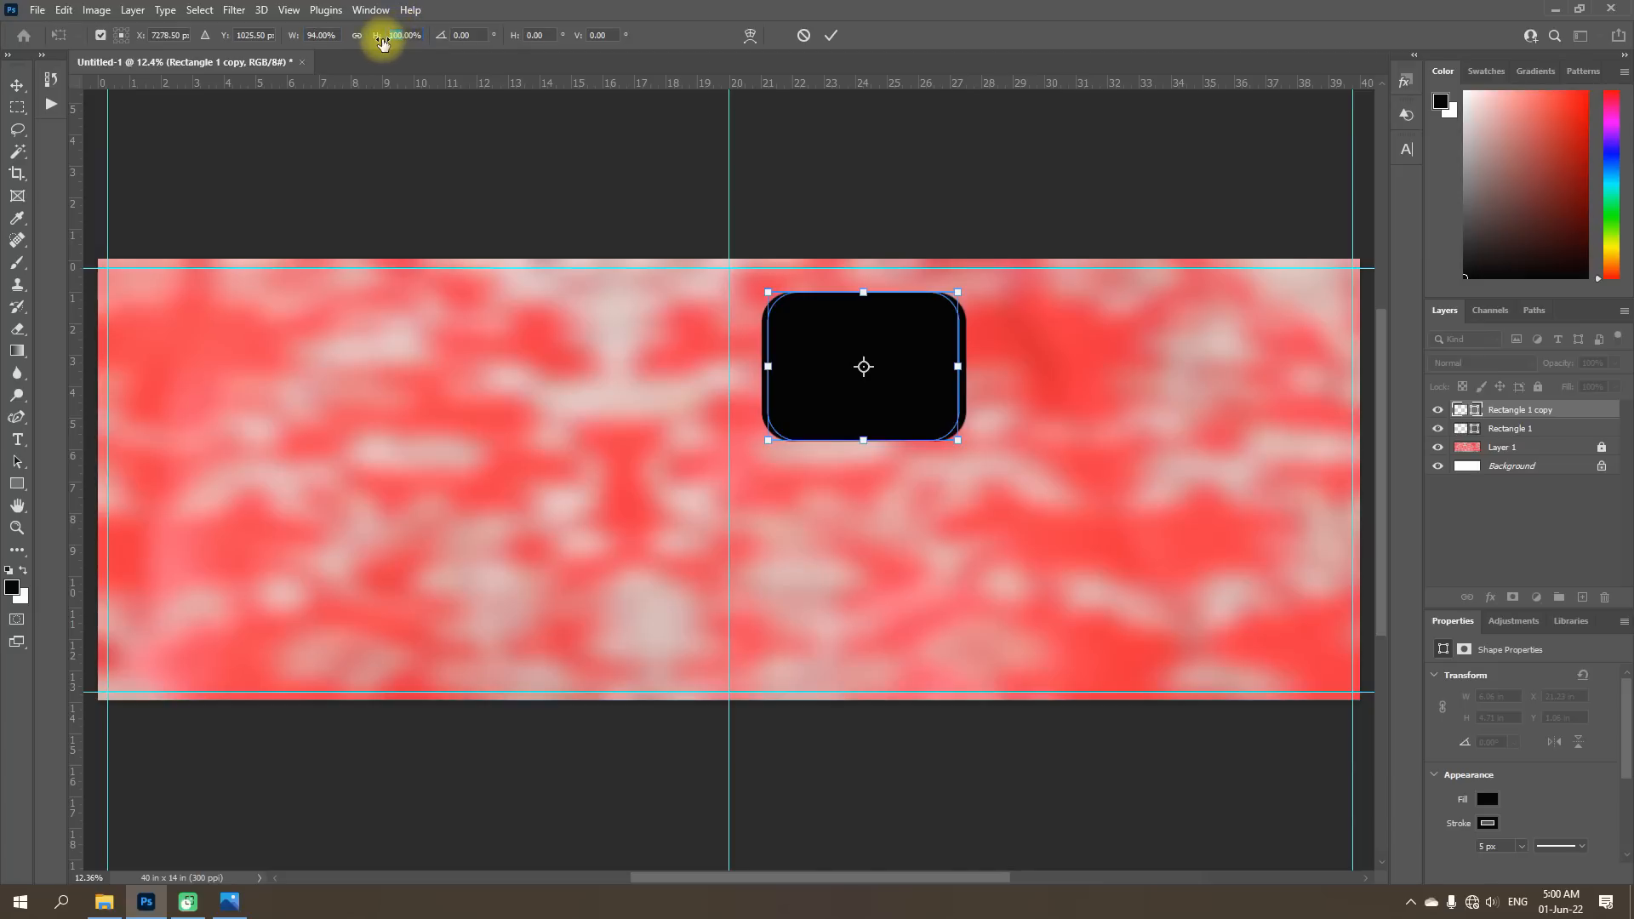
drag(382, 44, 382, 41)
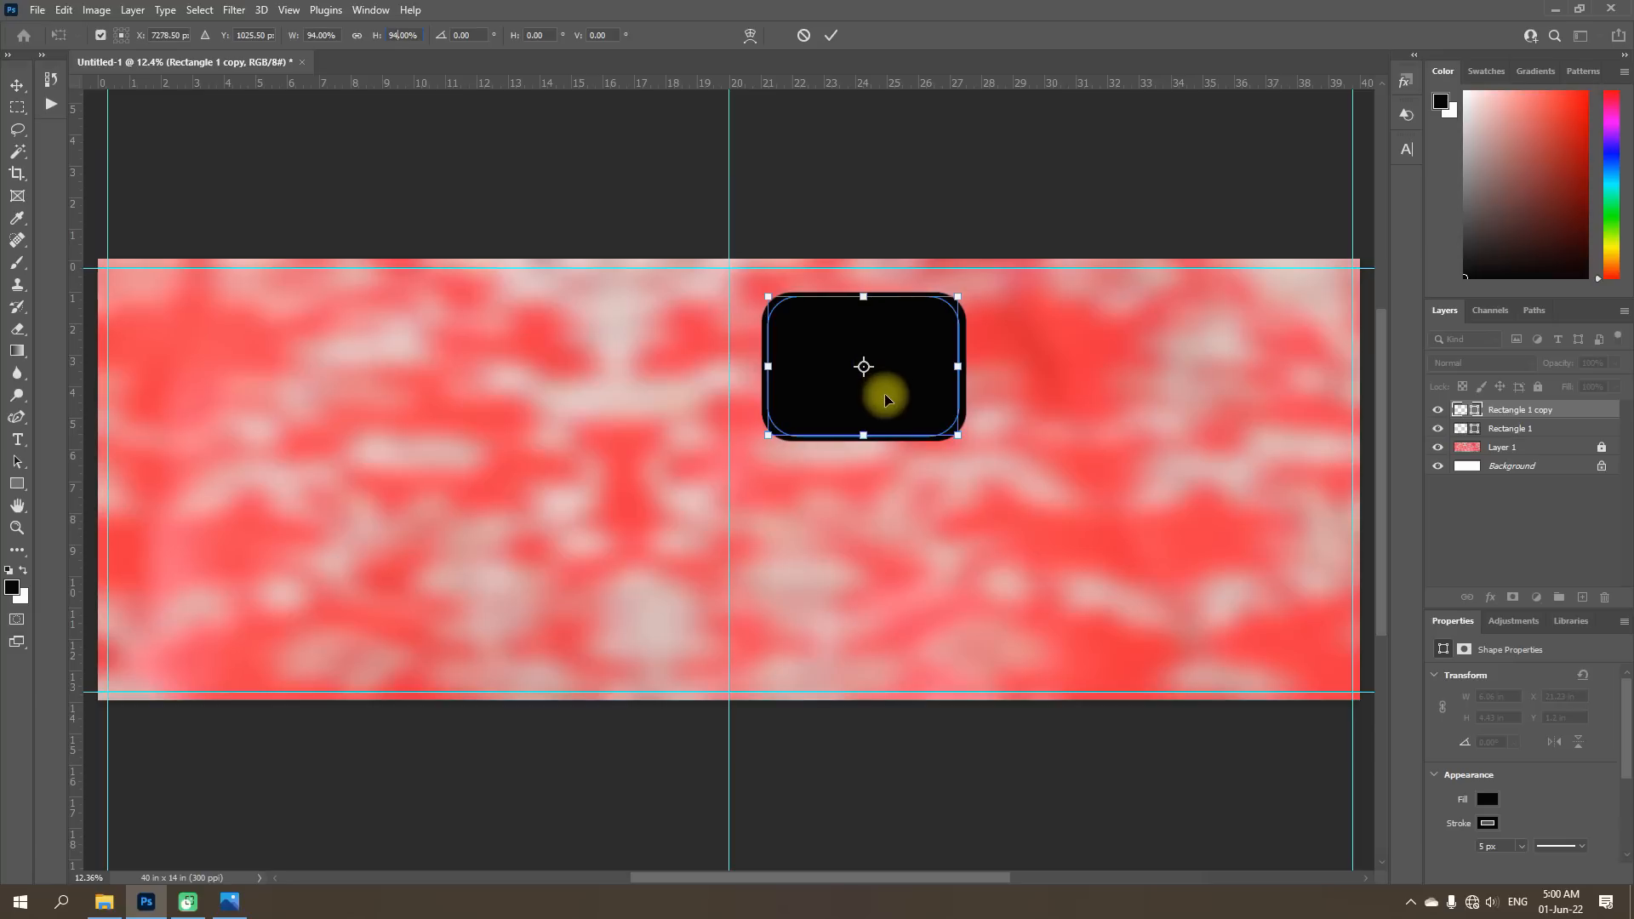
click(833, 35)
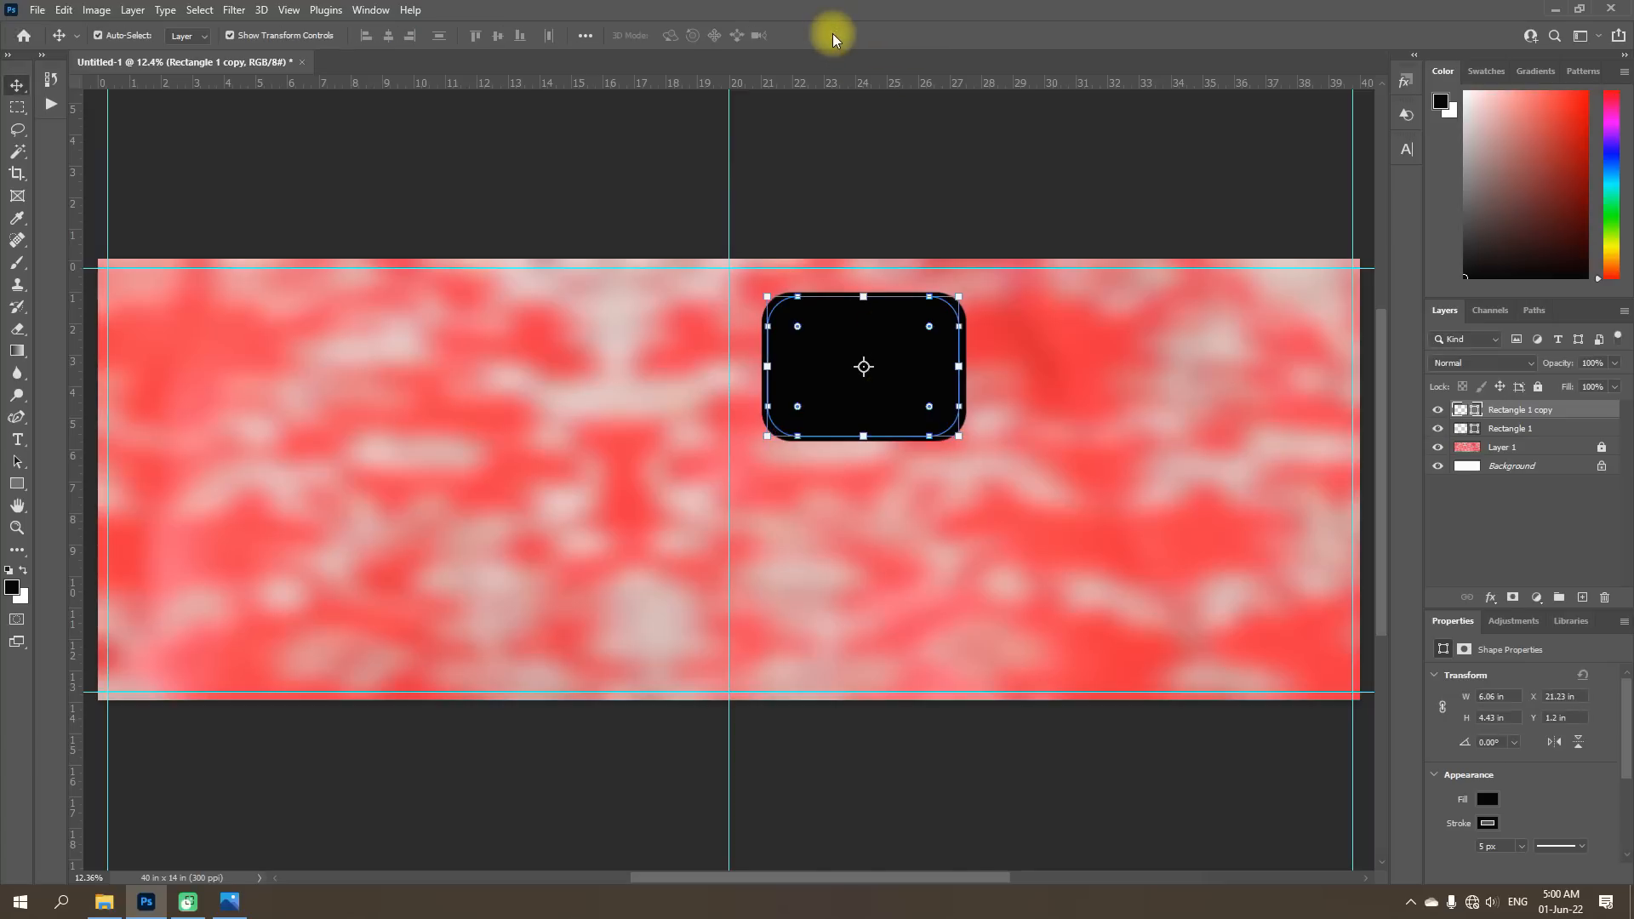
Link the two rounded rectangle layers and place a duplicate of the pair just to their right, at about X 27.78 in.
shift+click(1511, 430)
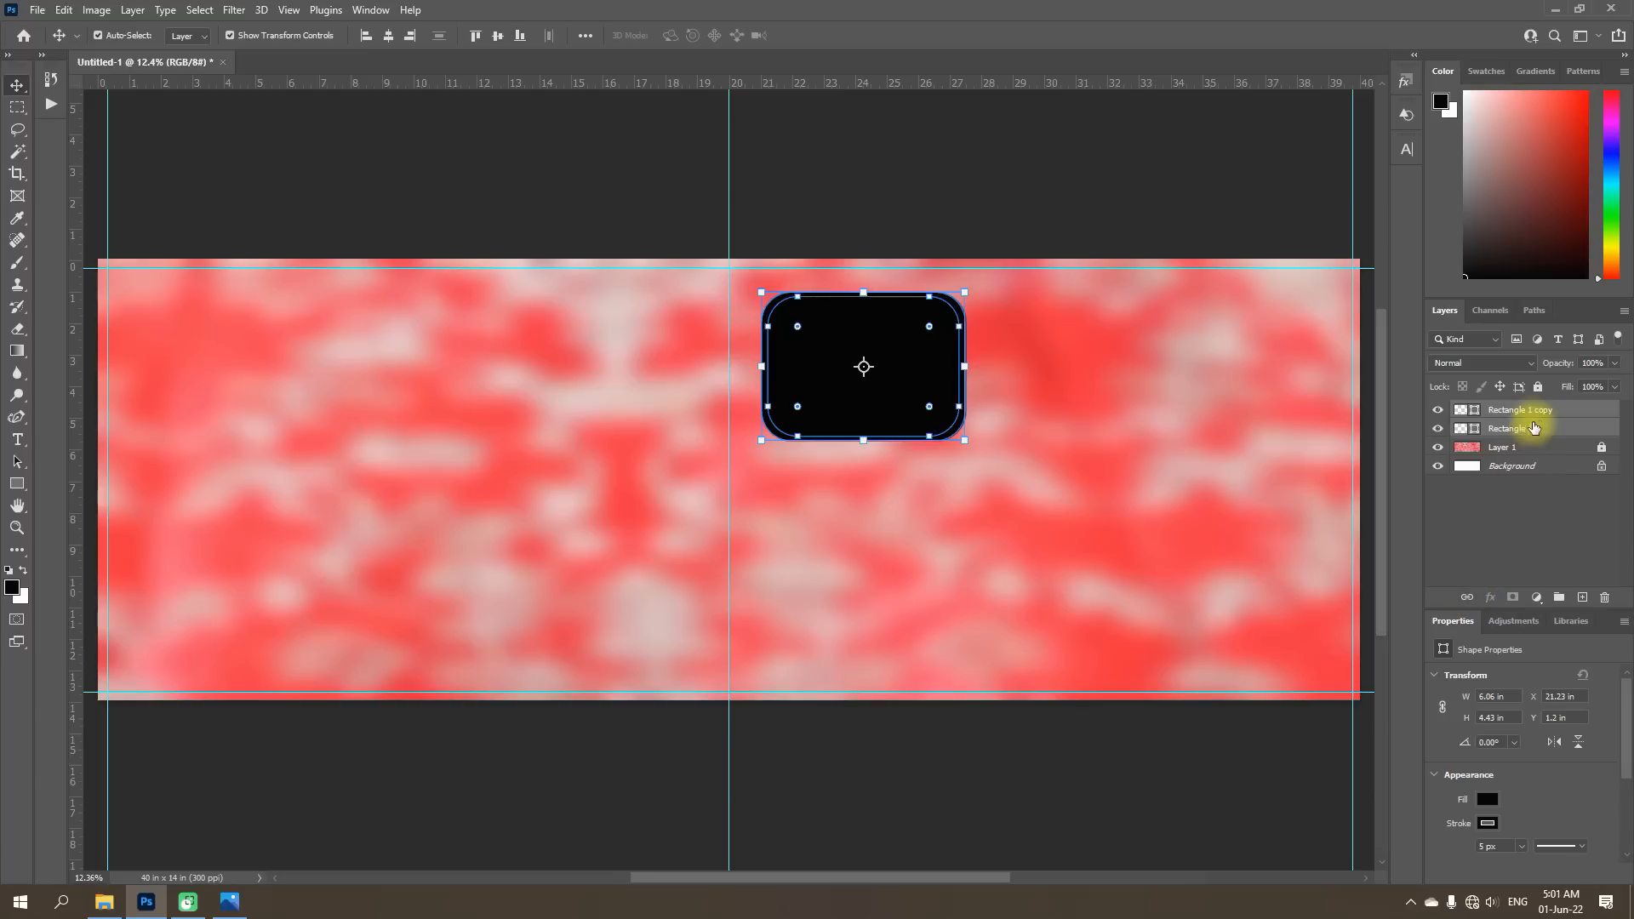
click(1469, 599)
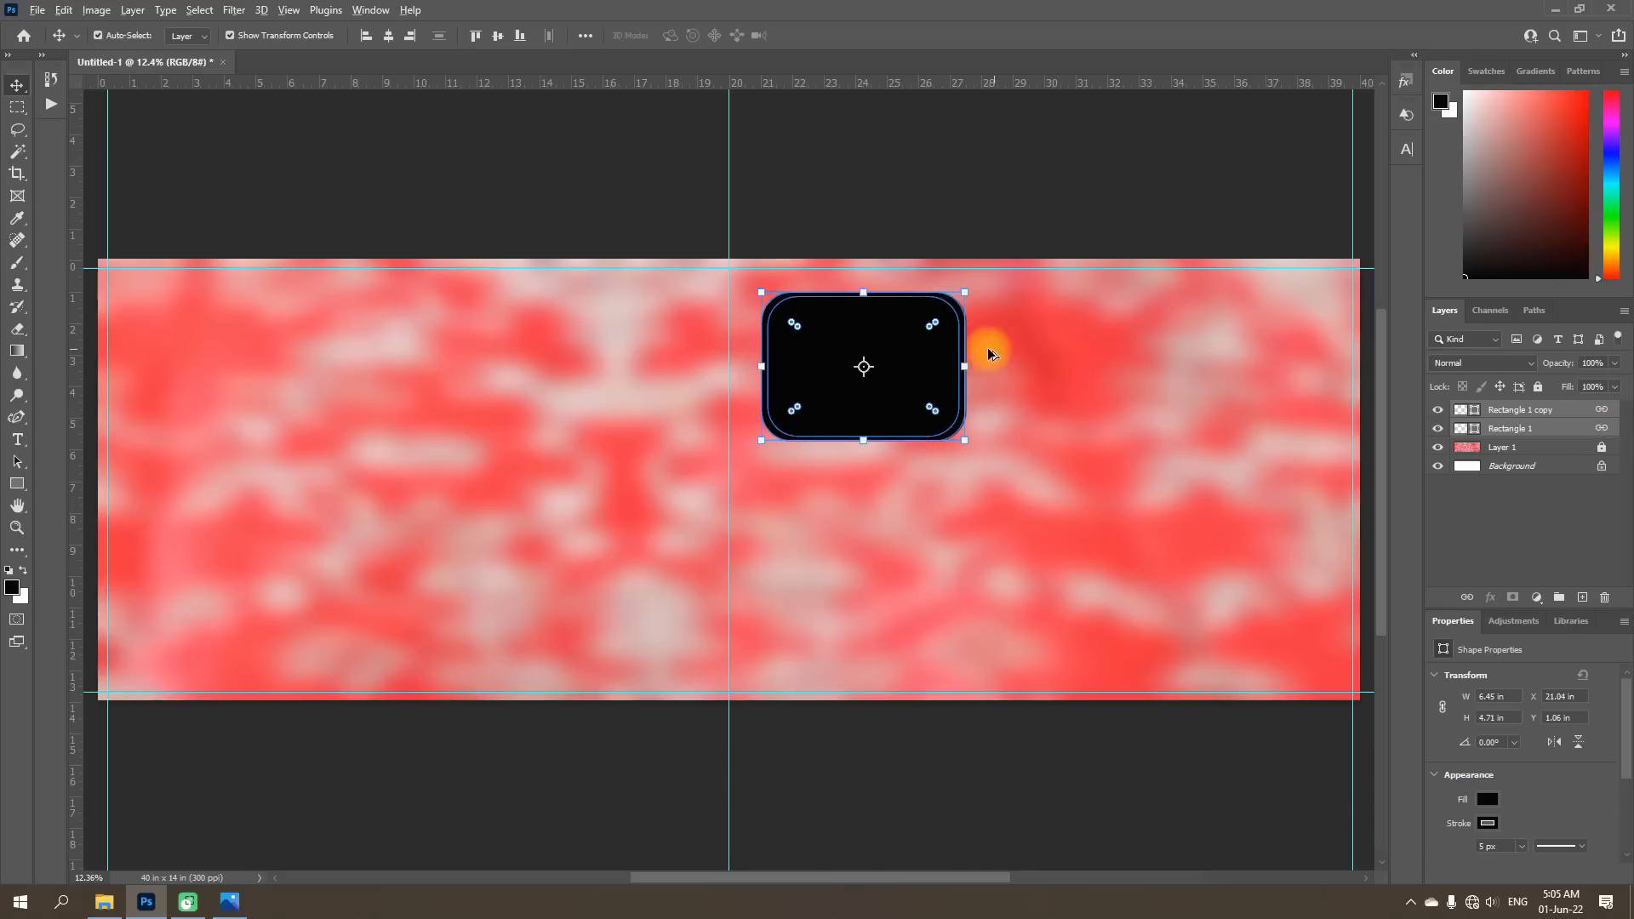
drag(931, 359, 1144, 361)
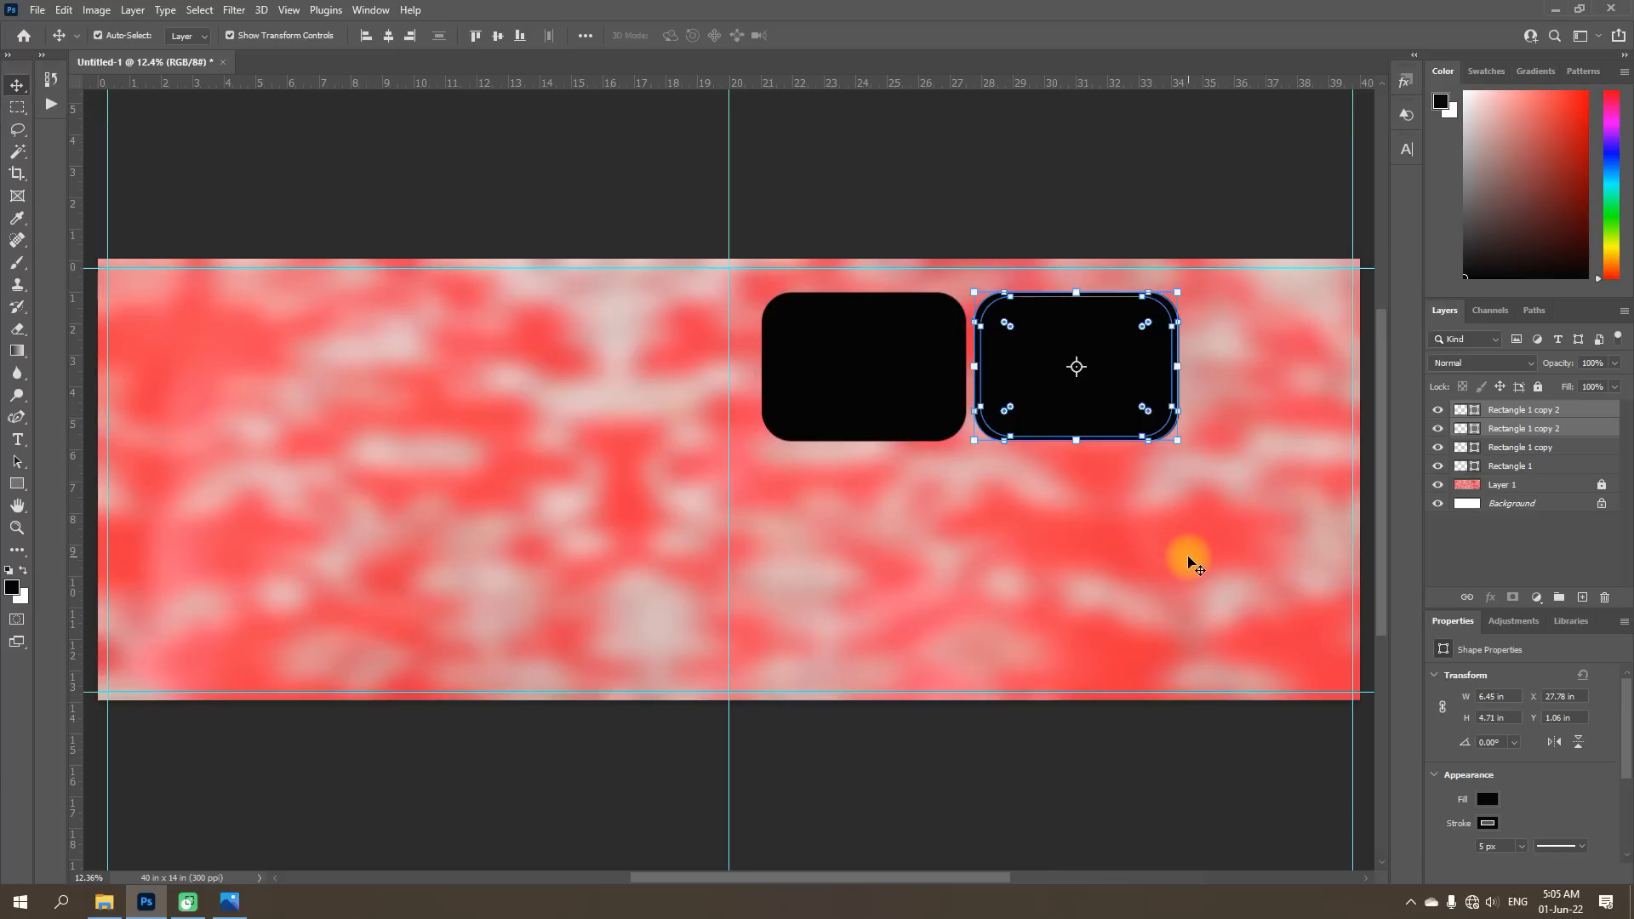
Link the two Rectangle 1 copy 2 layers that form the second frame.
click(1191, 562)
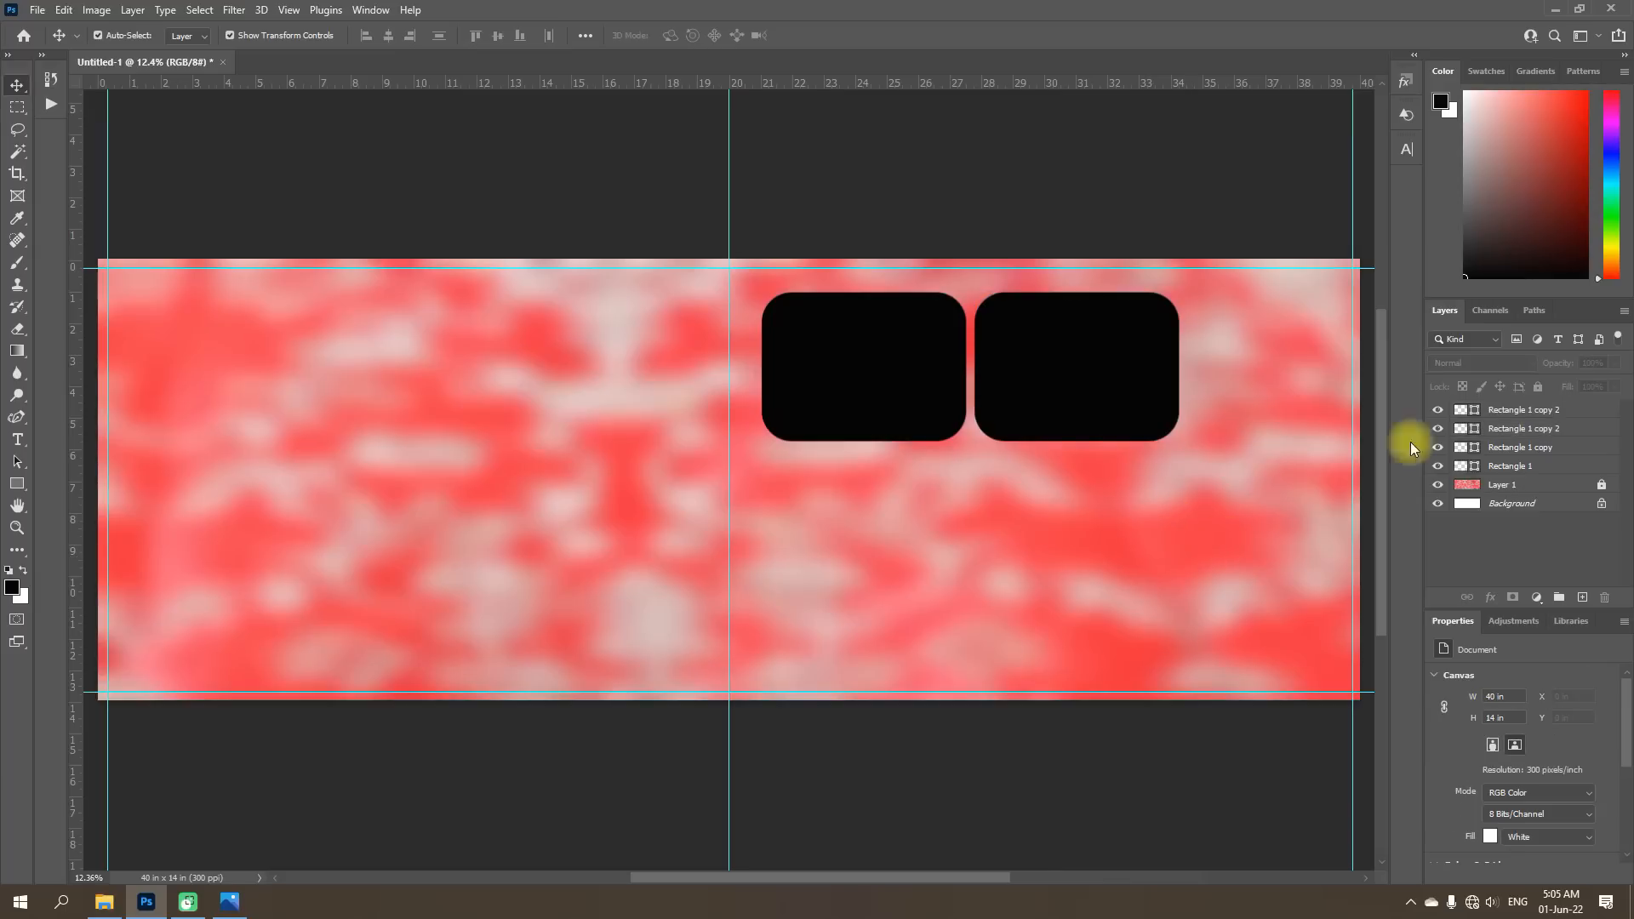
click(1503, 410)
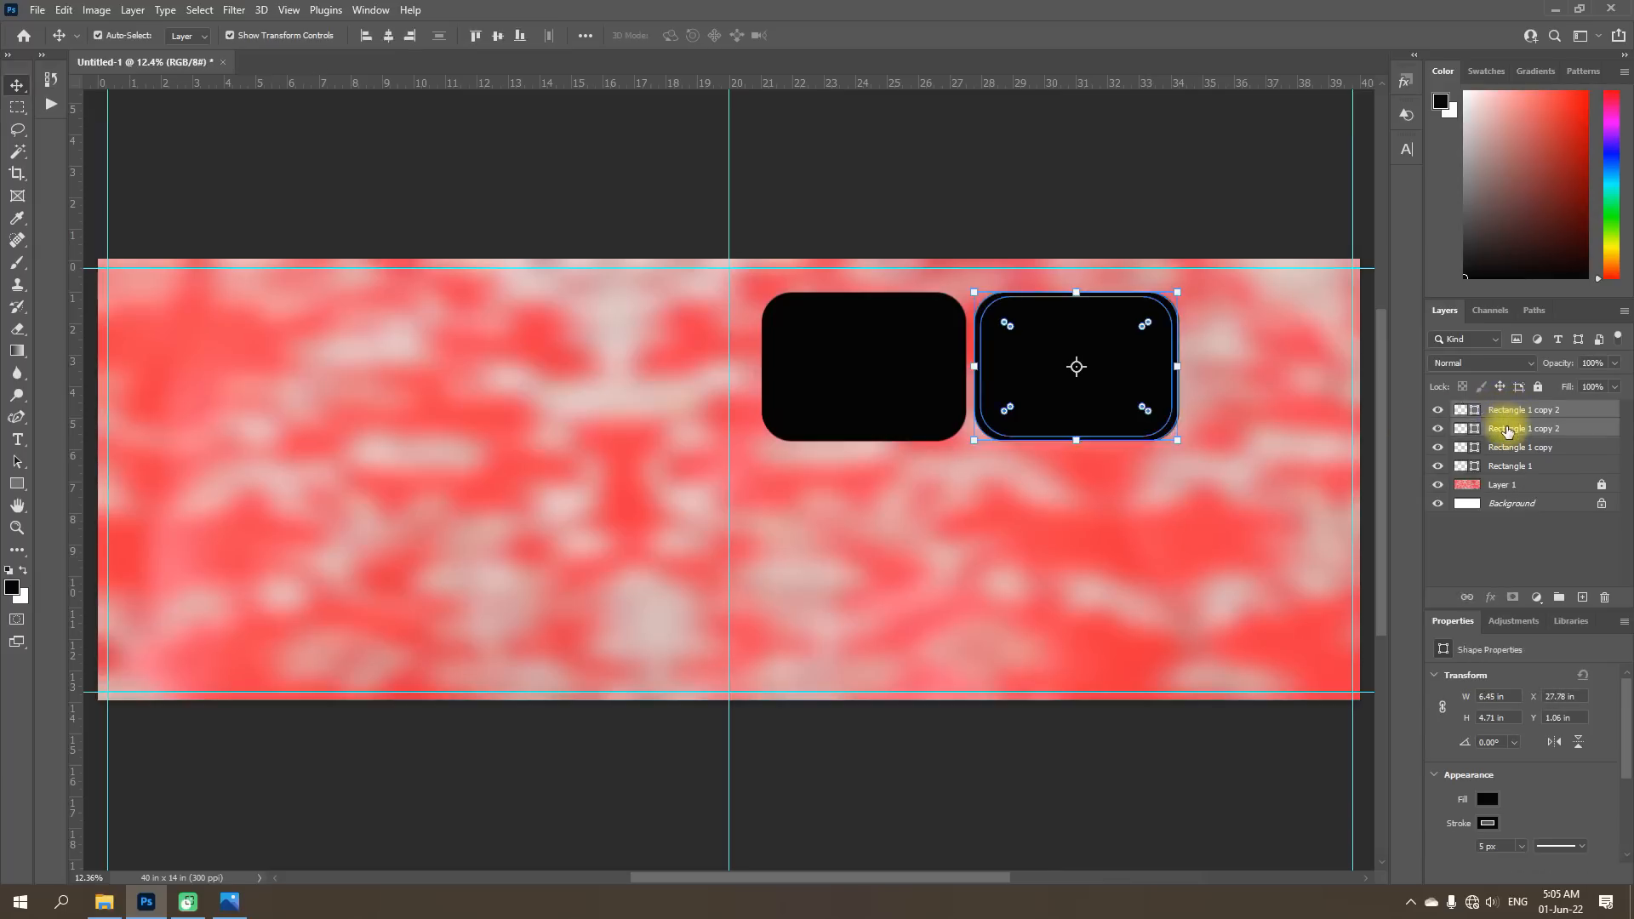
click(1466, 597)
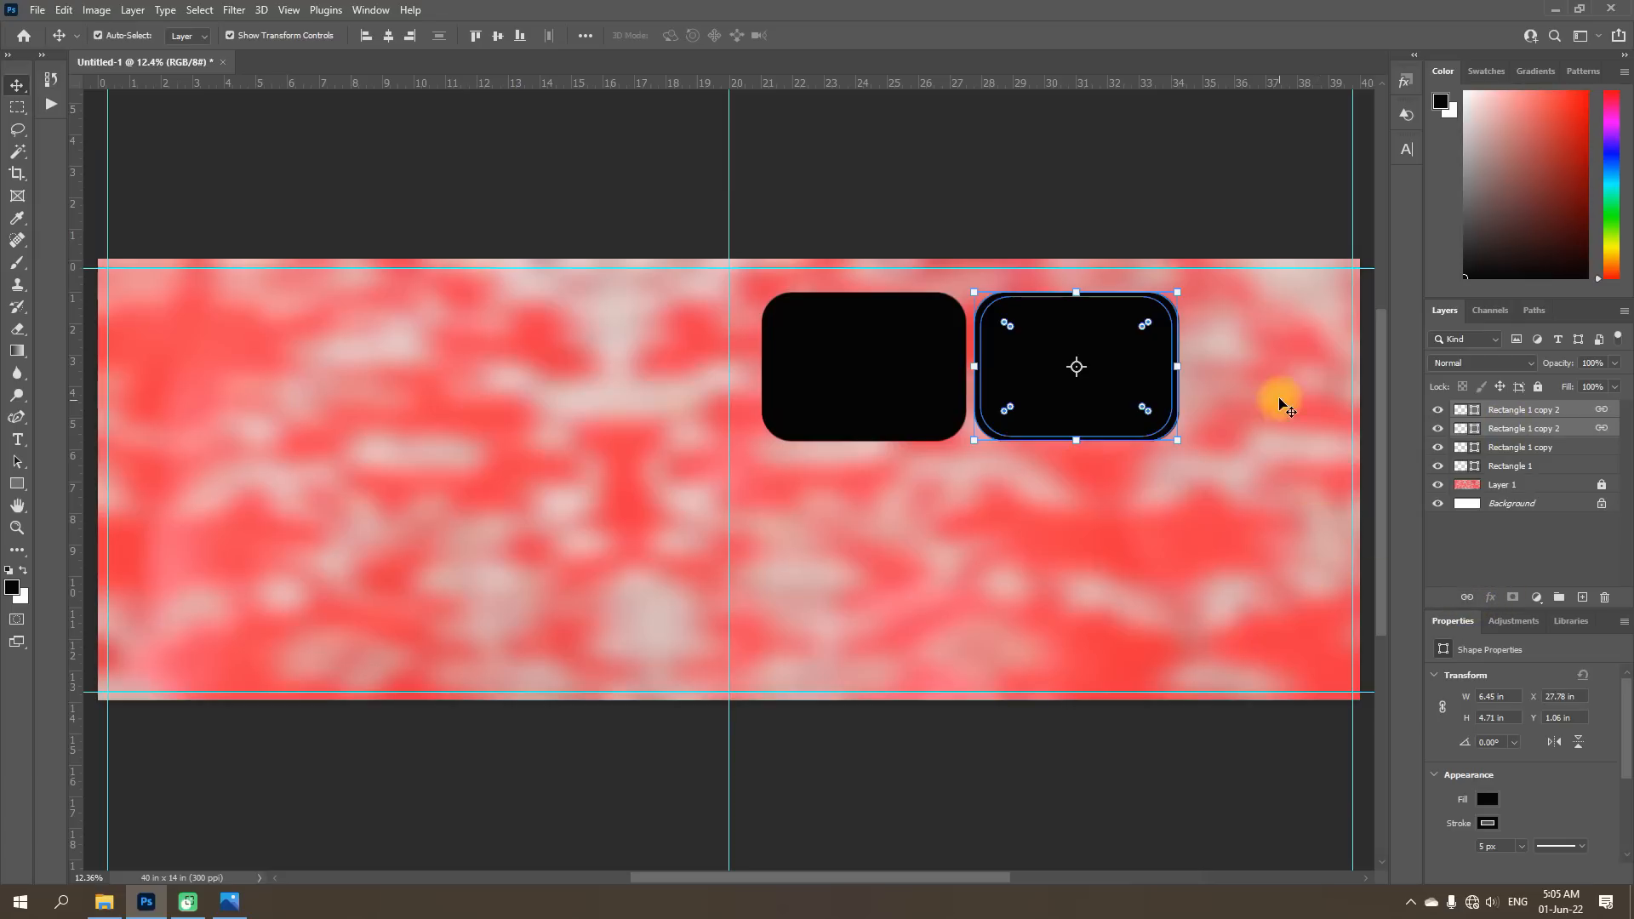
Select both rounded frames with all four layers and place a duplicate row directly beneath them, at about Y 6.03 in.
click(1212, 170)
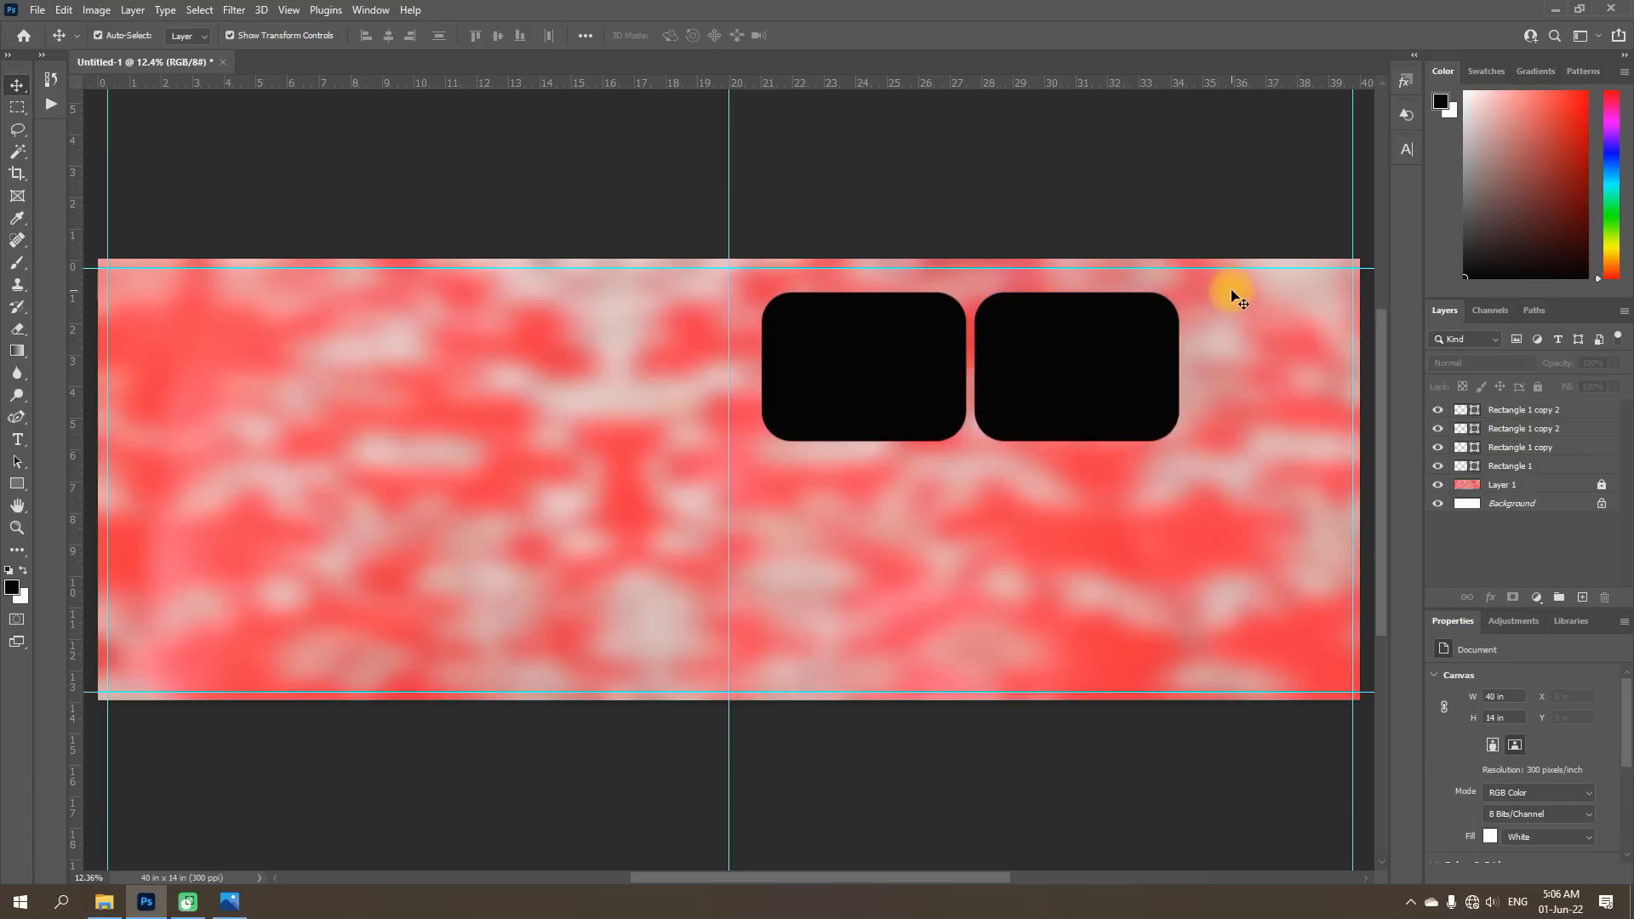
drag(1231, 290, 792, 519)
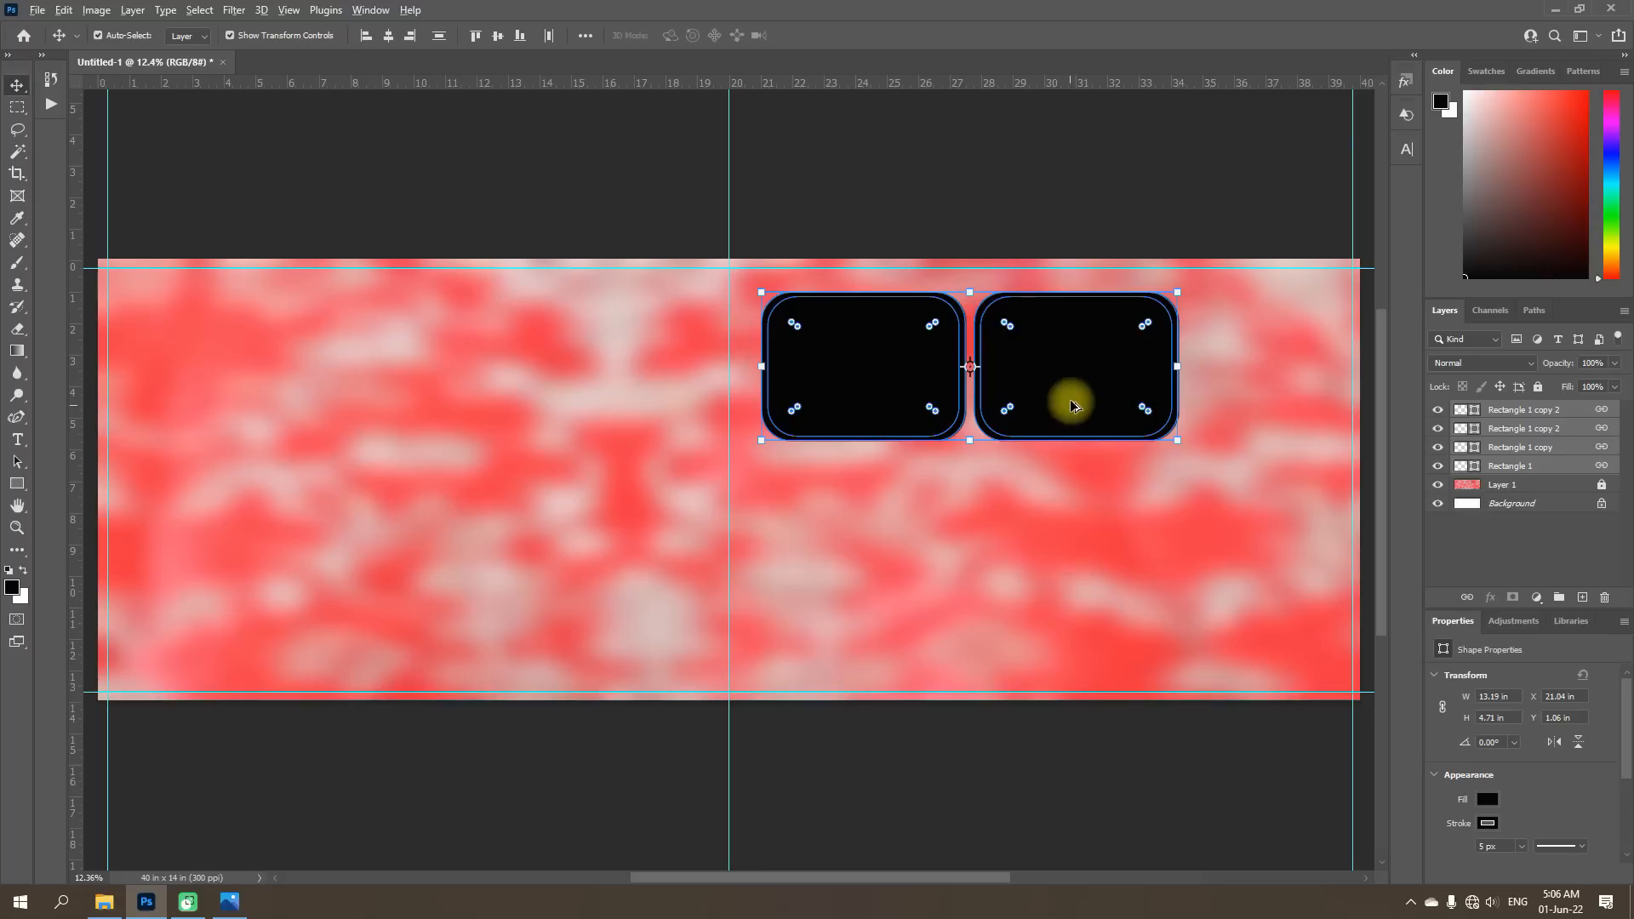
drag(1069, 394, 1079, 552)
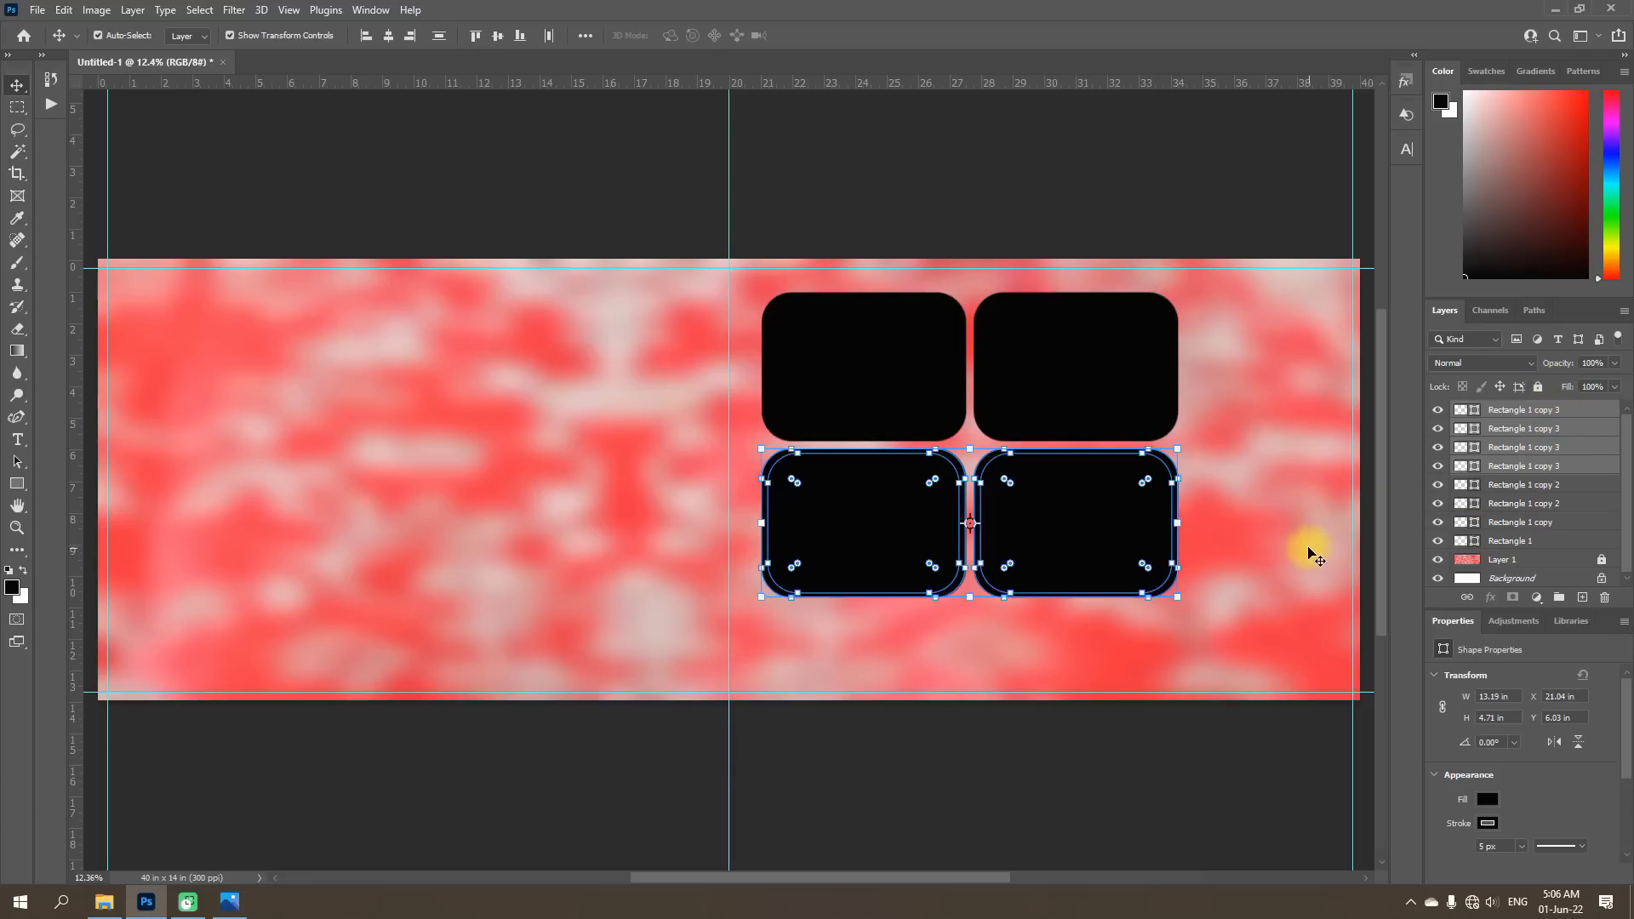
click(1287, 531)
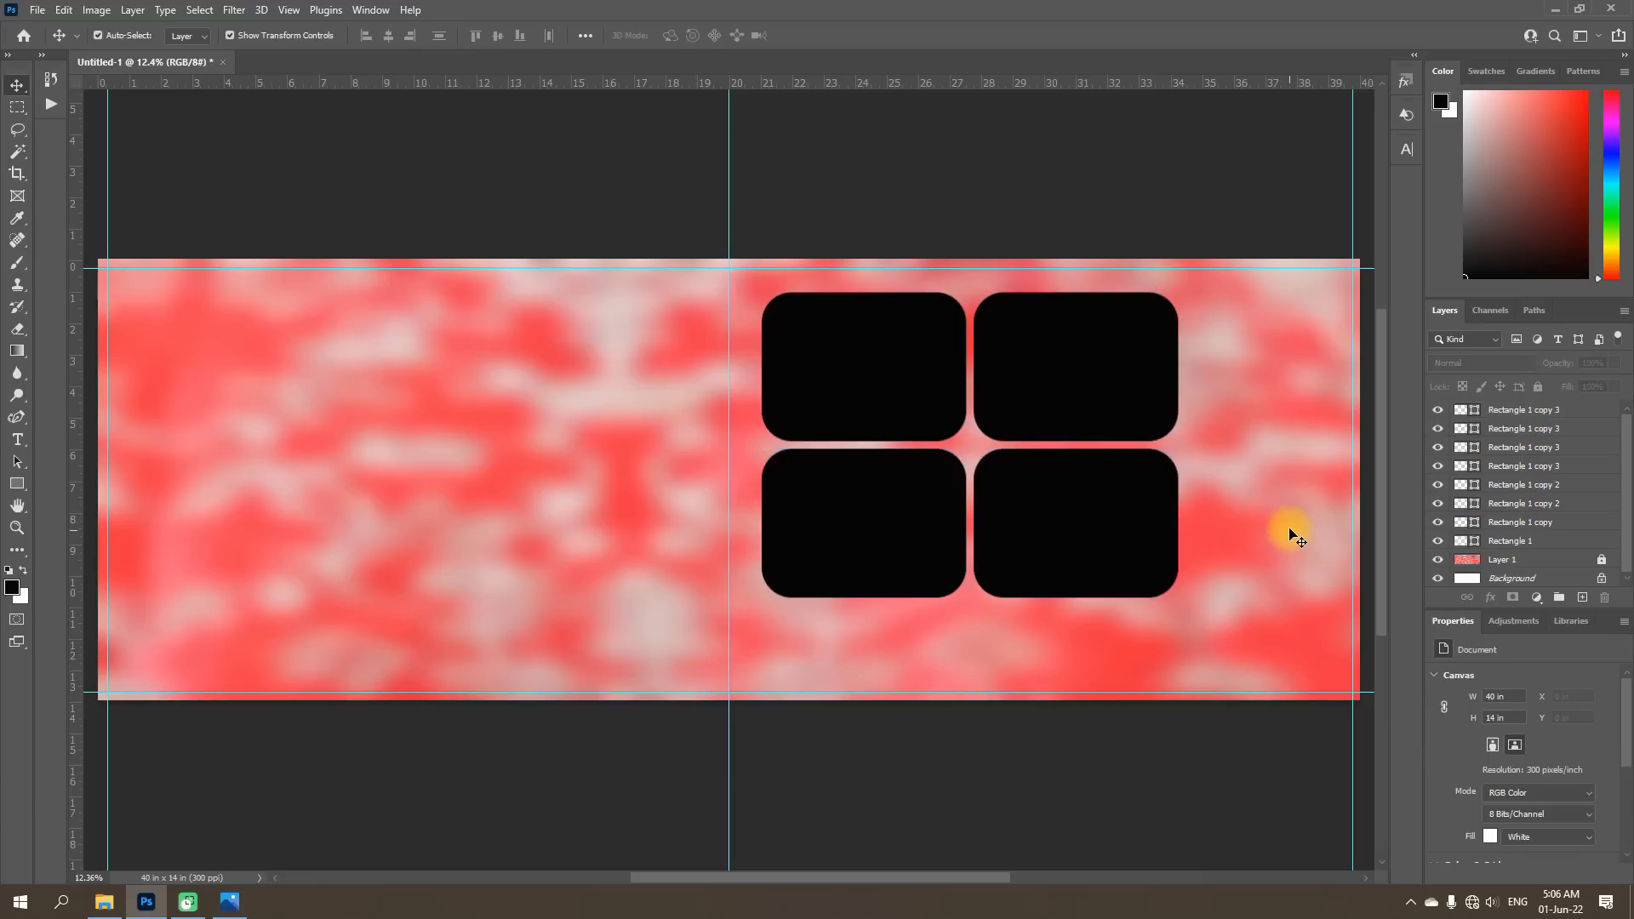
Link the two layers of the lower-right frame together and the two layers of the lower-left frame together.
drag(1223, 462, 1141, 554)
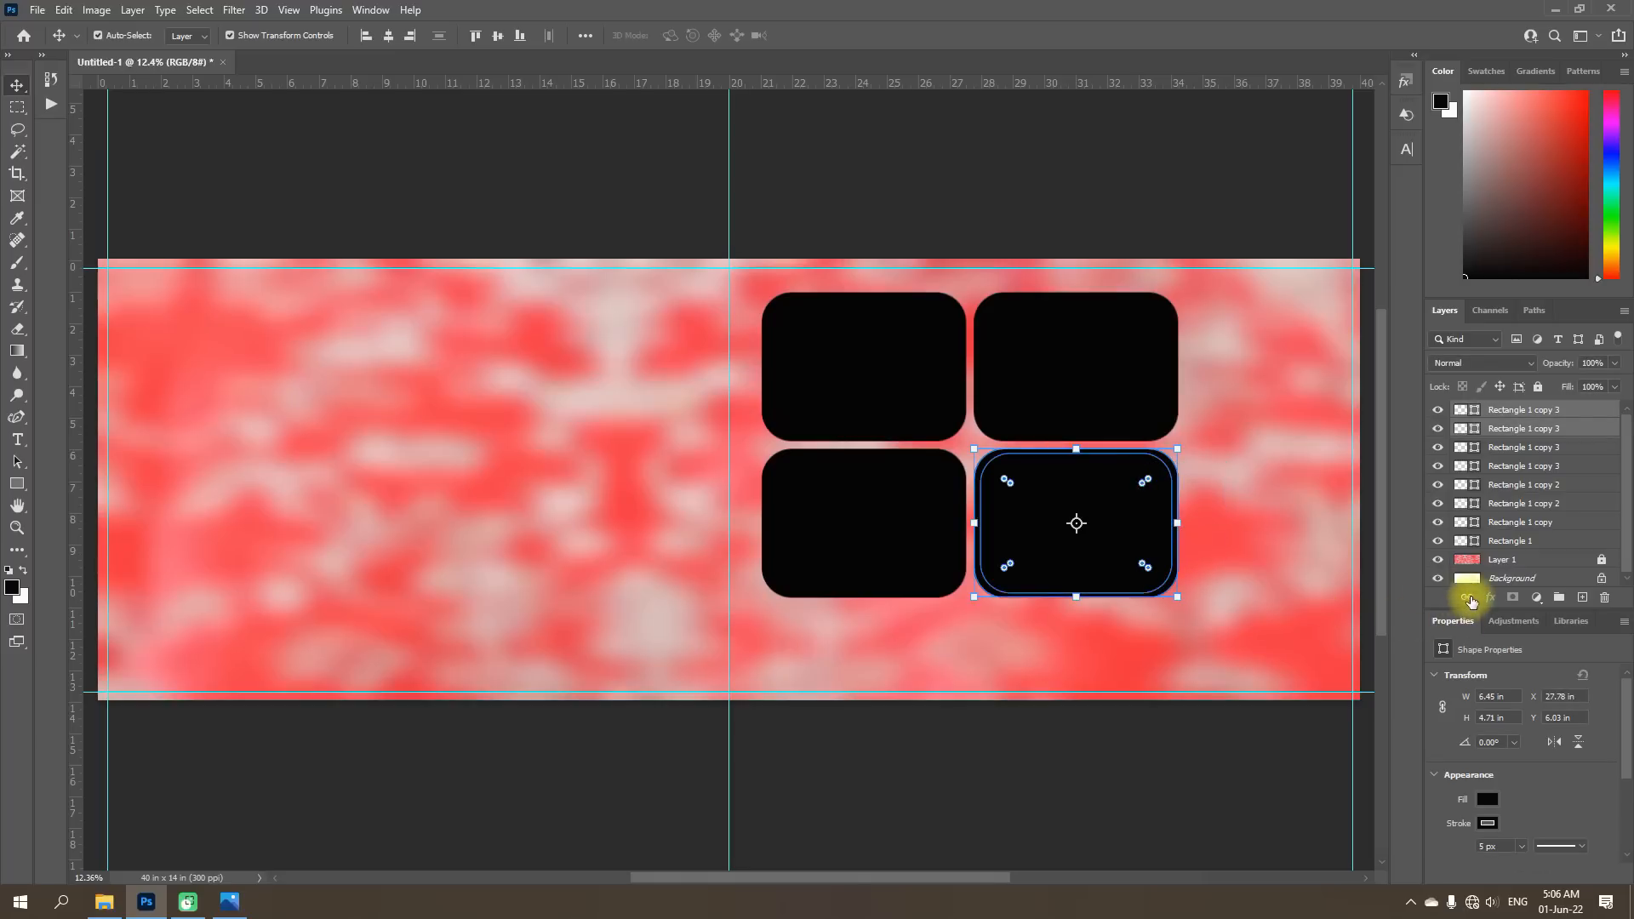
click(1467, 598)
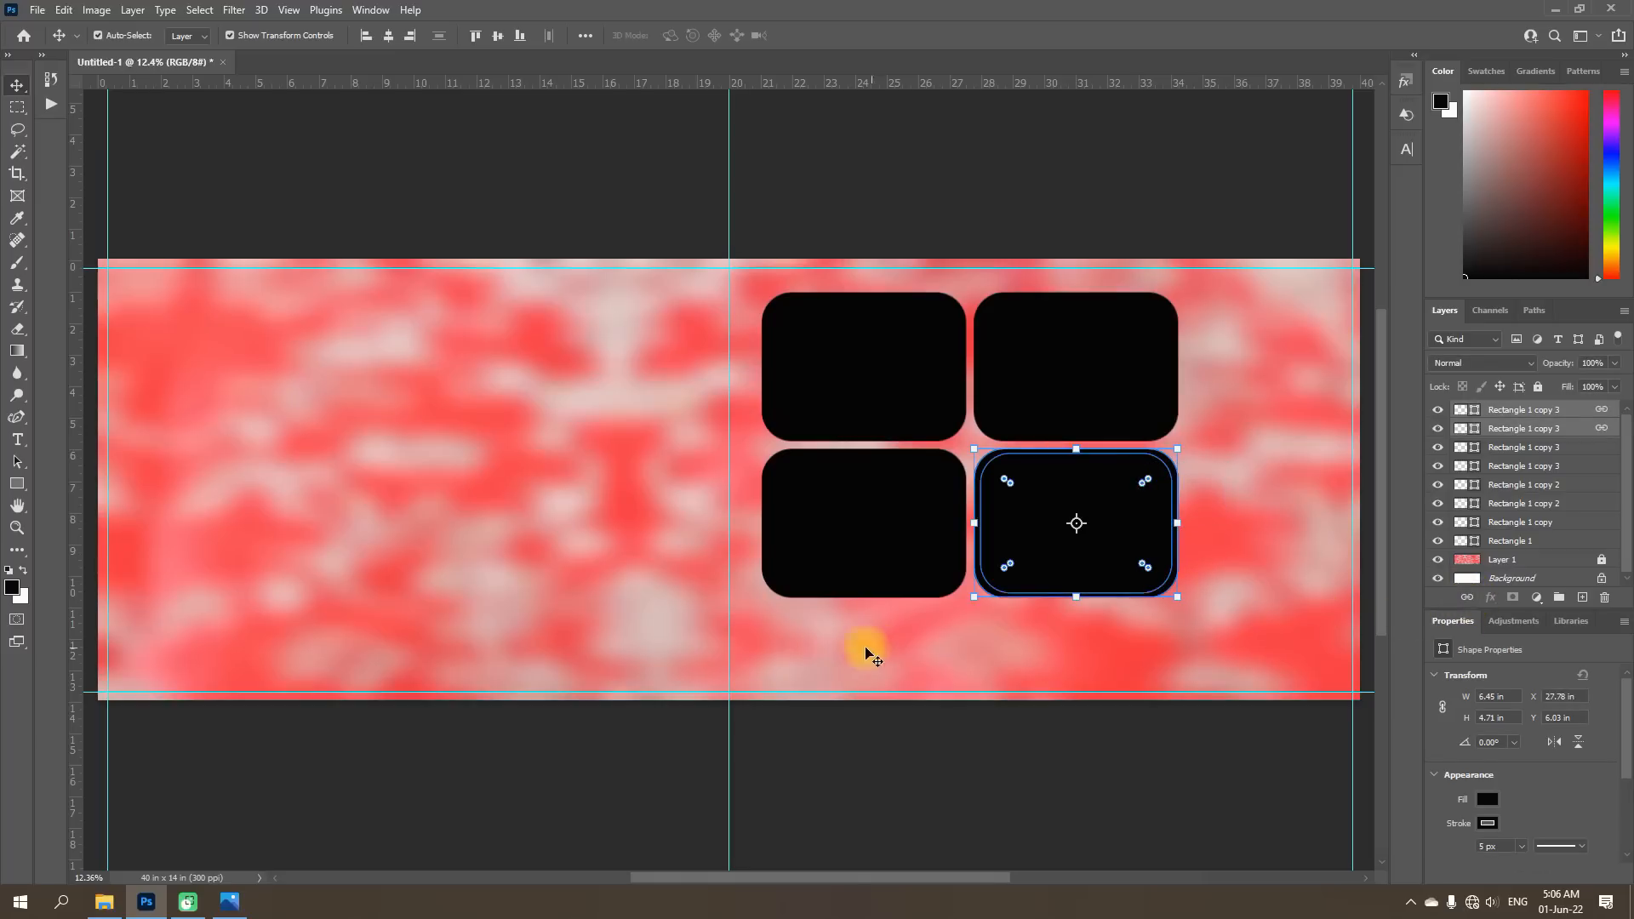
click(824, 655)
drag(752, 616, 839, 561)
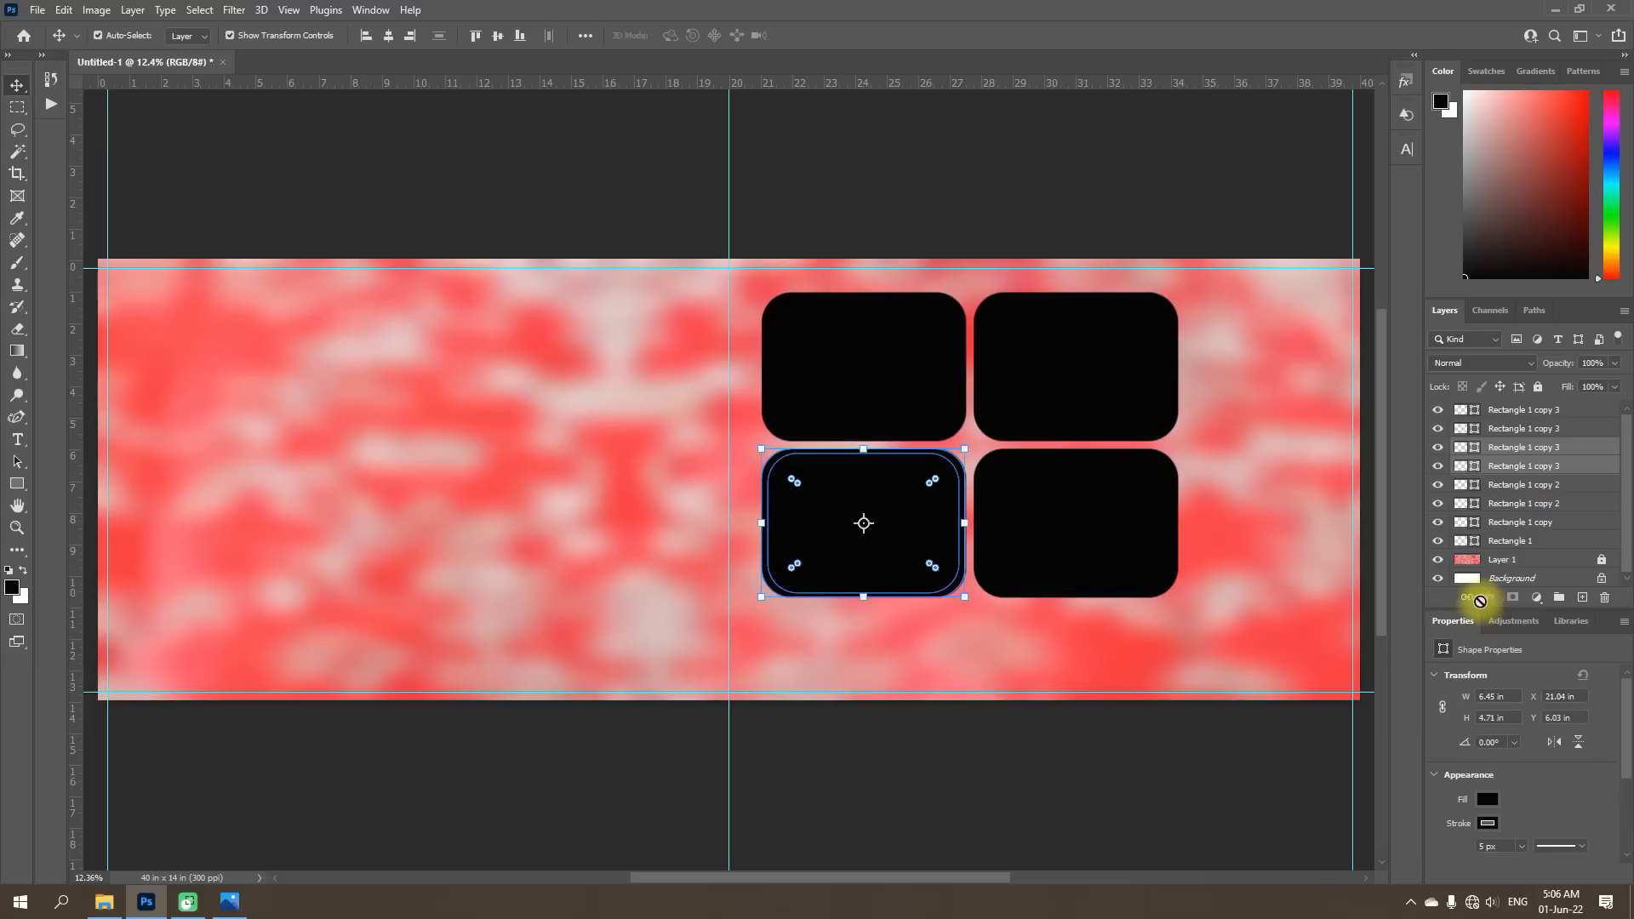
click(1256, 639)
Select all four frames, narrow the group to about 90% width from its right side, and rotate it 45 degrees.
drag(1215, 285, 793, 661)
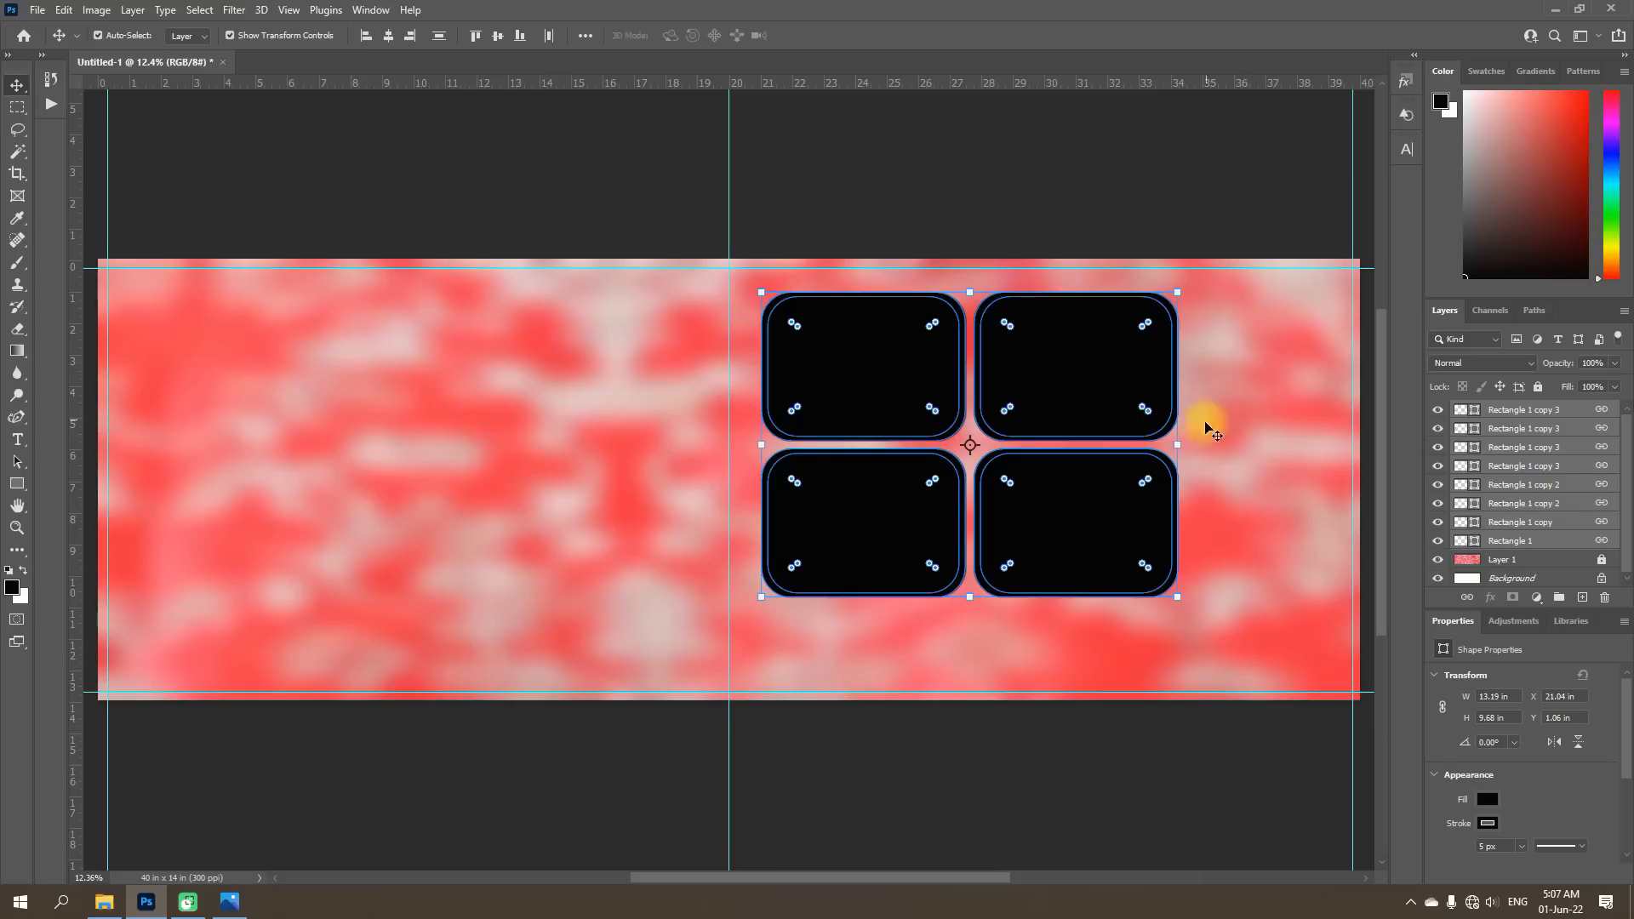
click(1179, 443)
drag(1179, 443, 1137, 444)
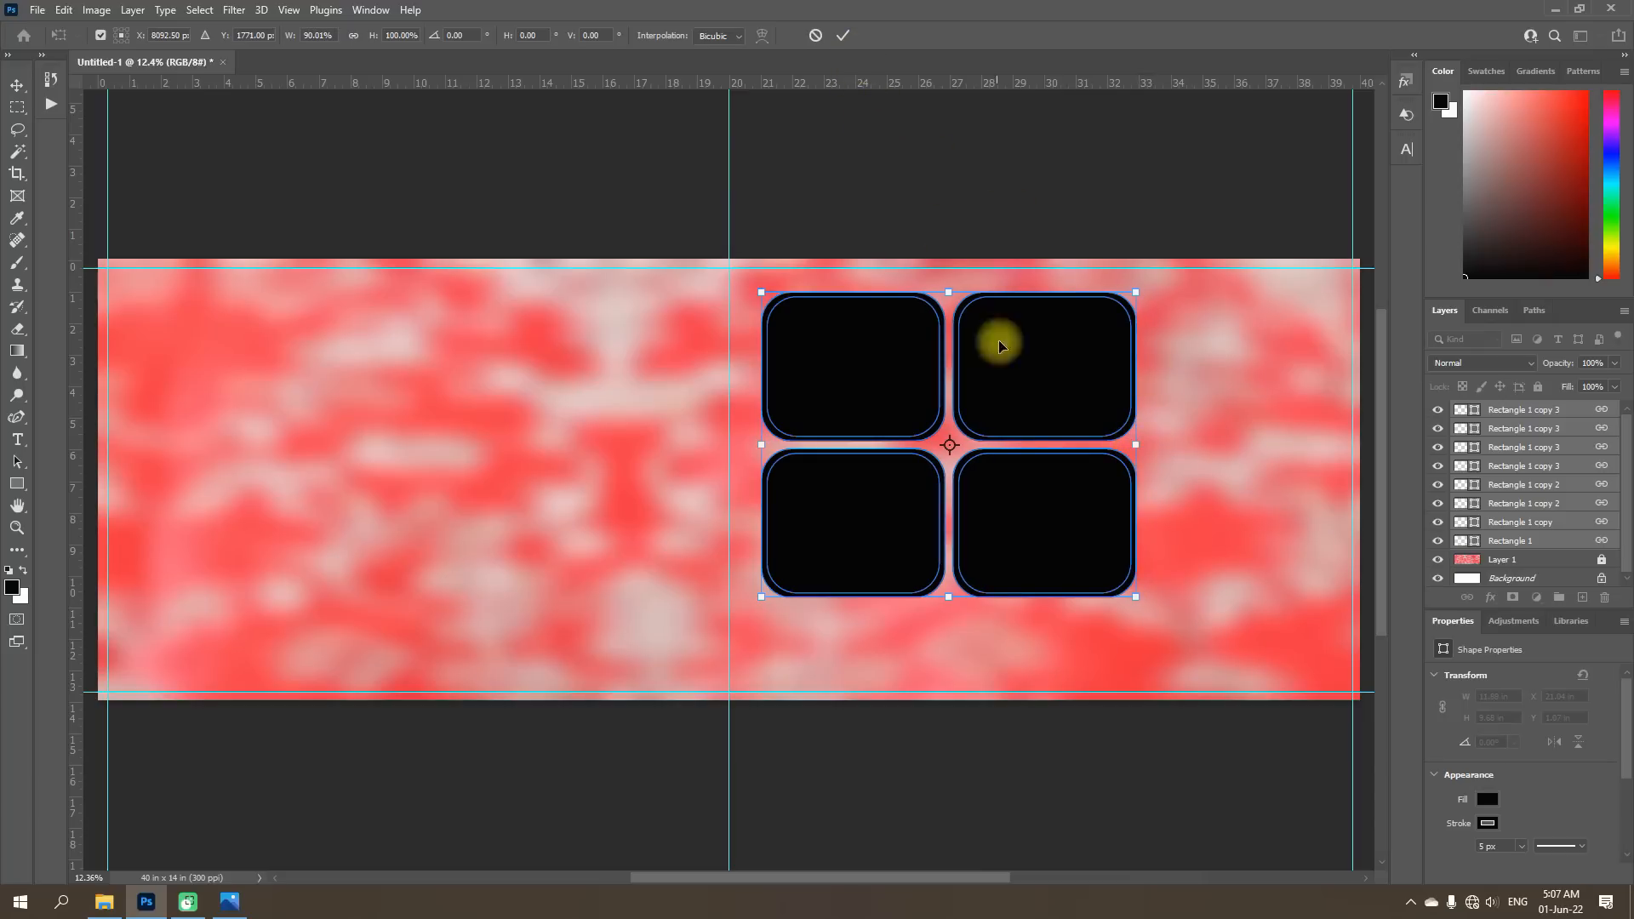
click(460, 35)
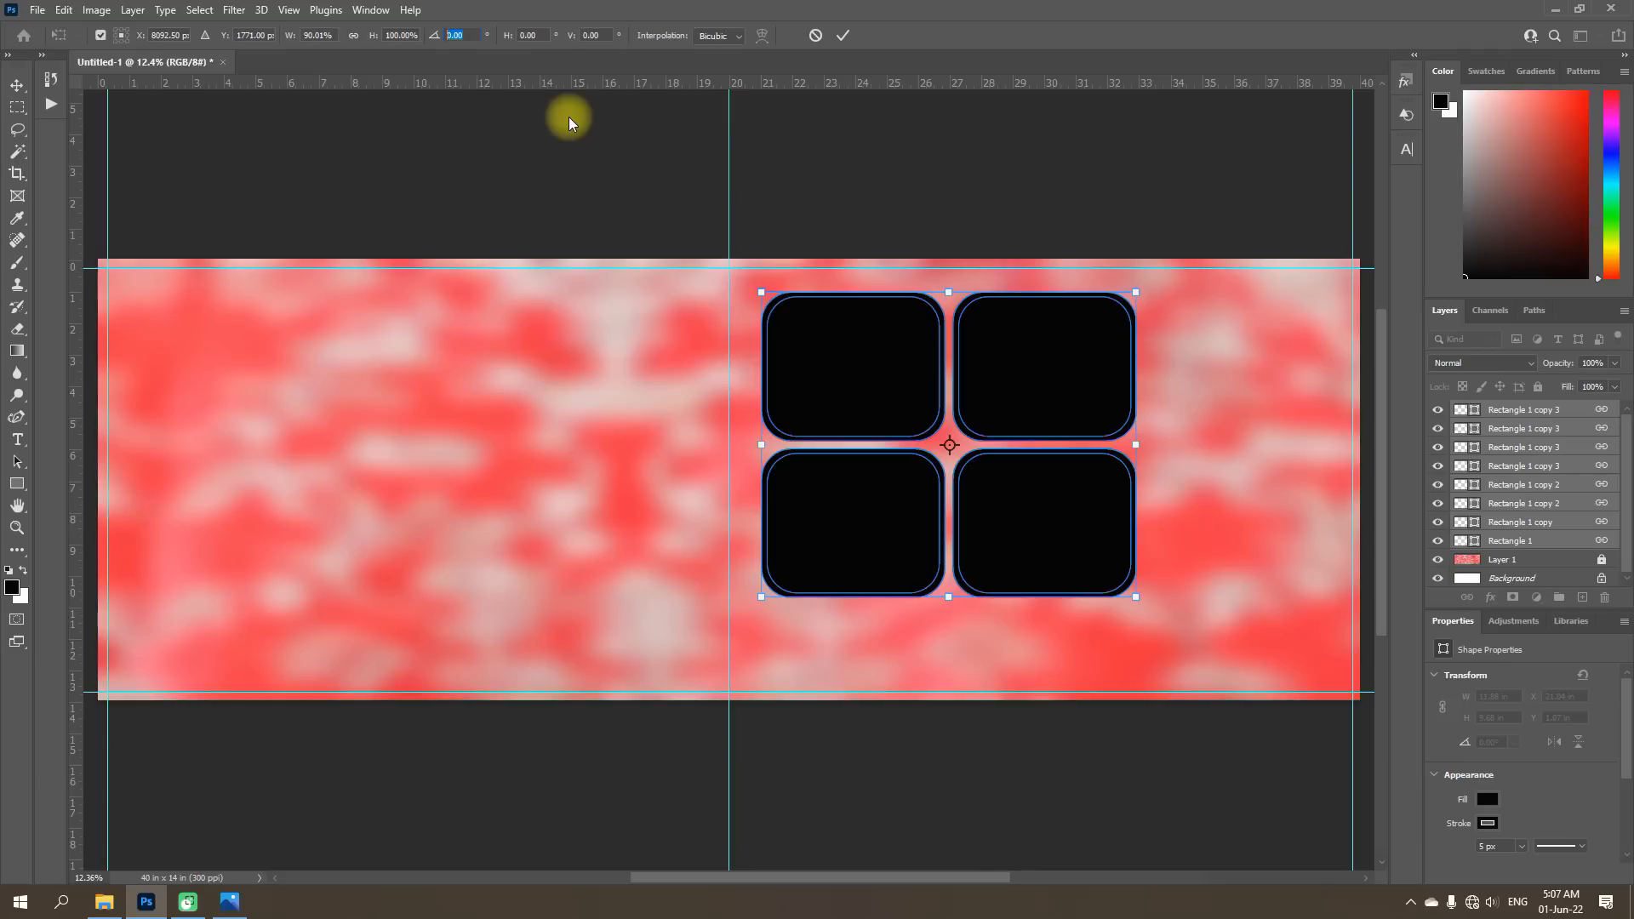
text(45)
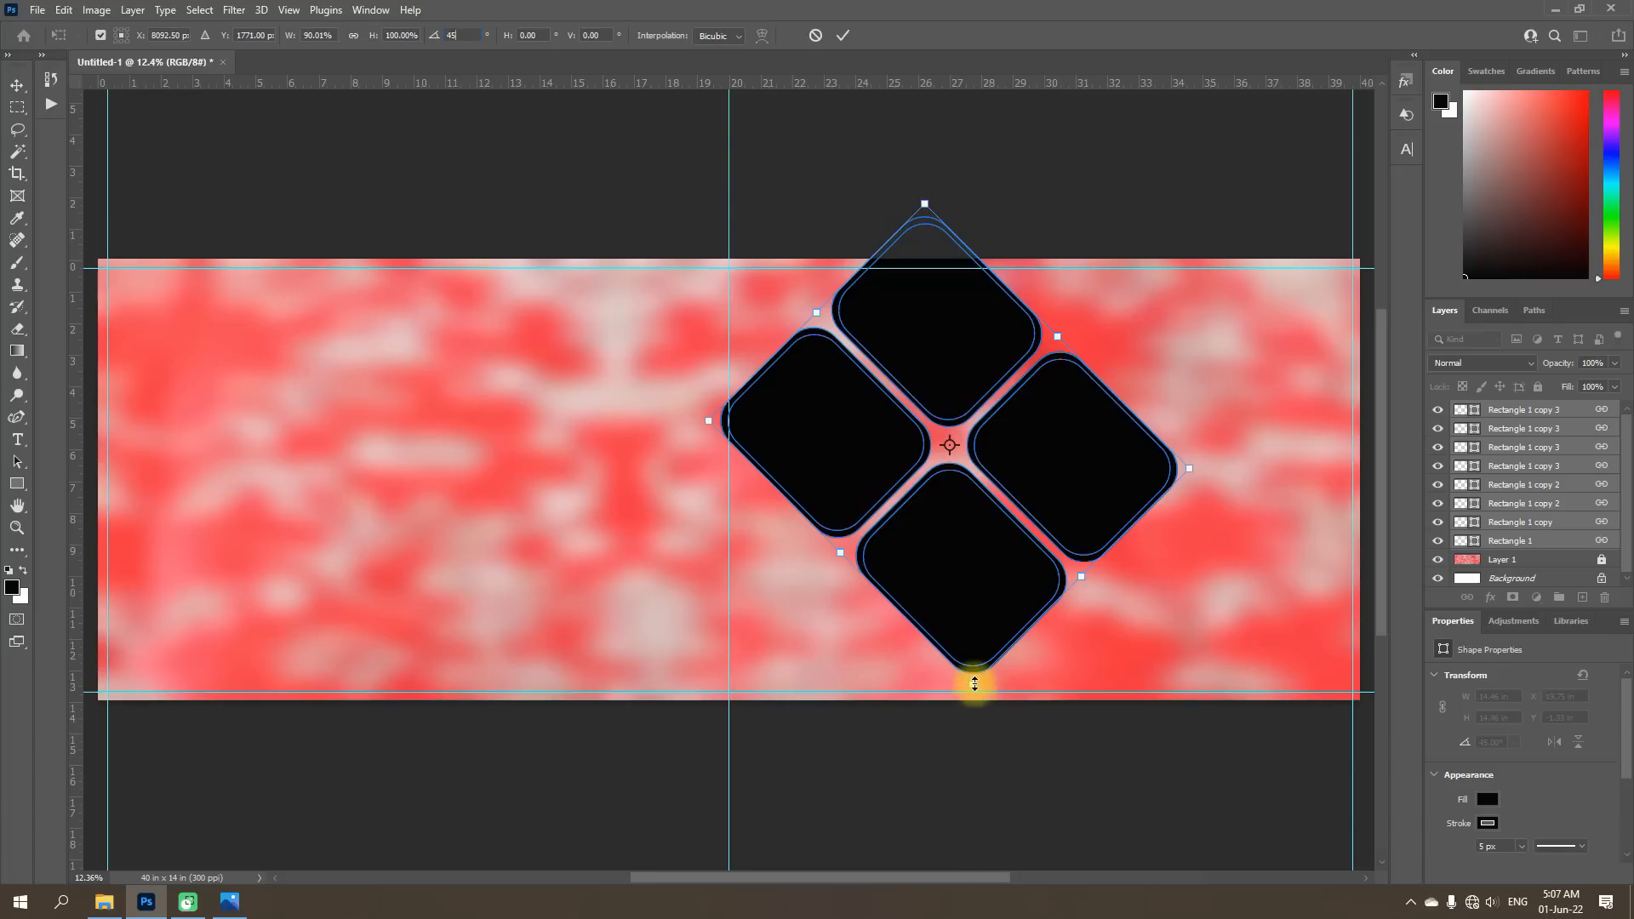
Scale the rotated frame group to about 13.39 x 13.39 in and position it on the right page at about X 23.93 in, Y 0.27 in.
drag(973, 679, 968, 650)
drag(924, 201, 953, 273)
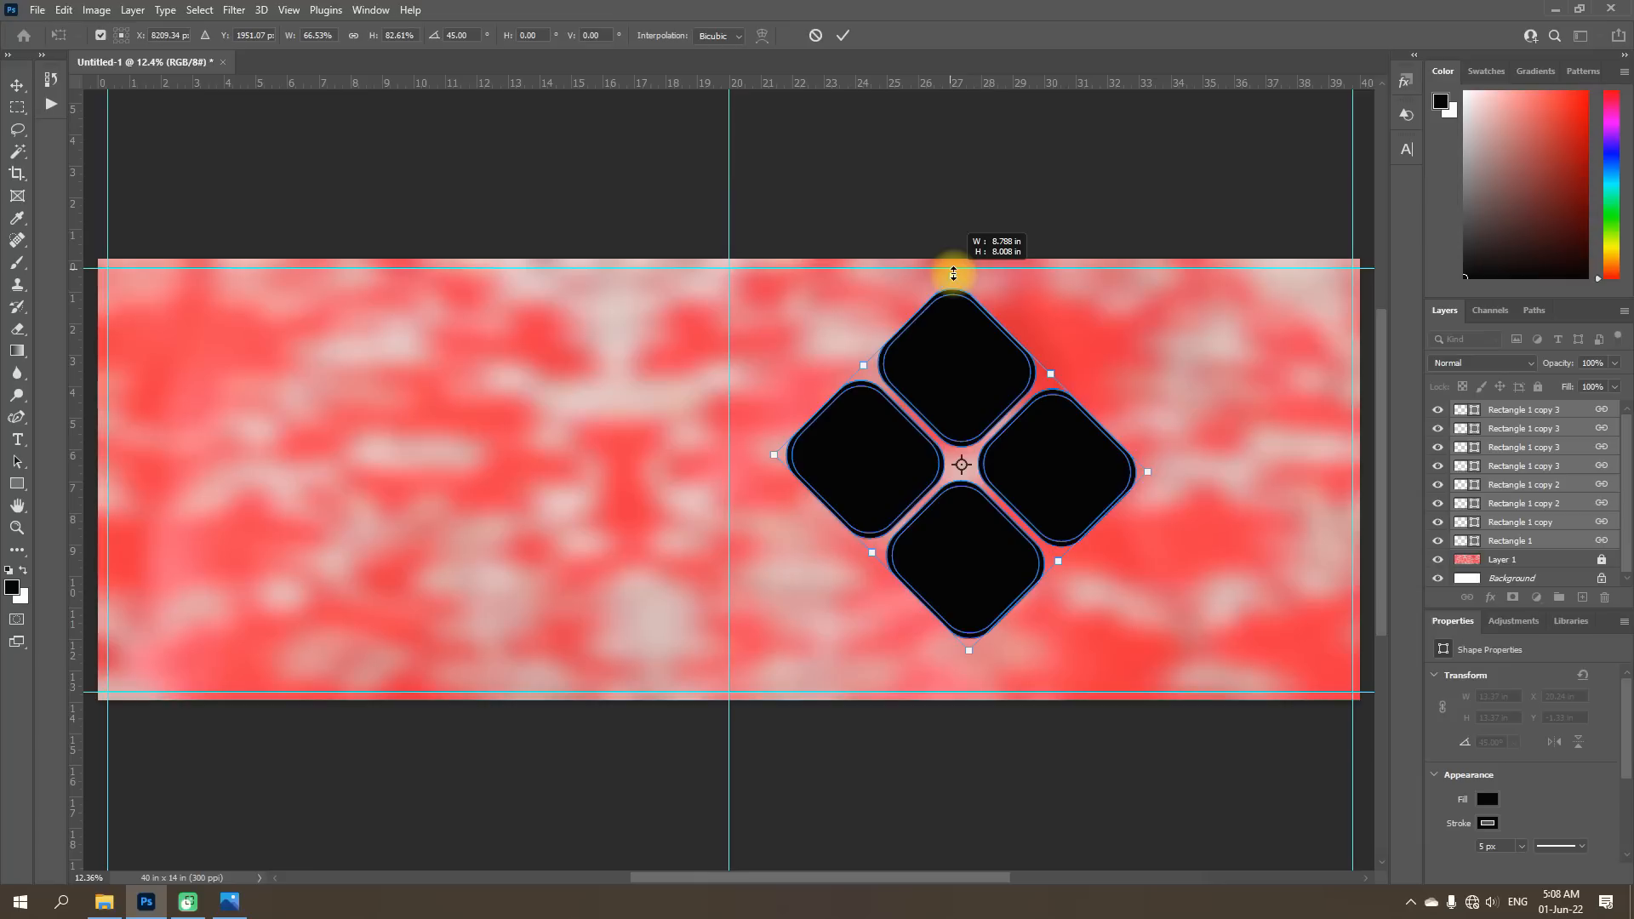
drag(953, 273, 972, 307)
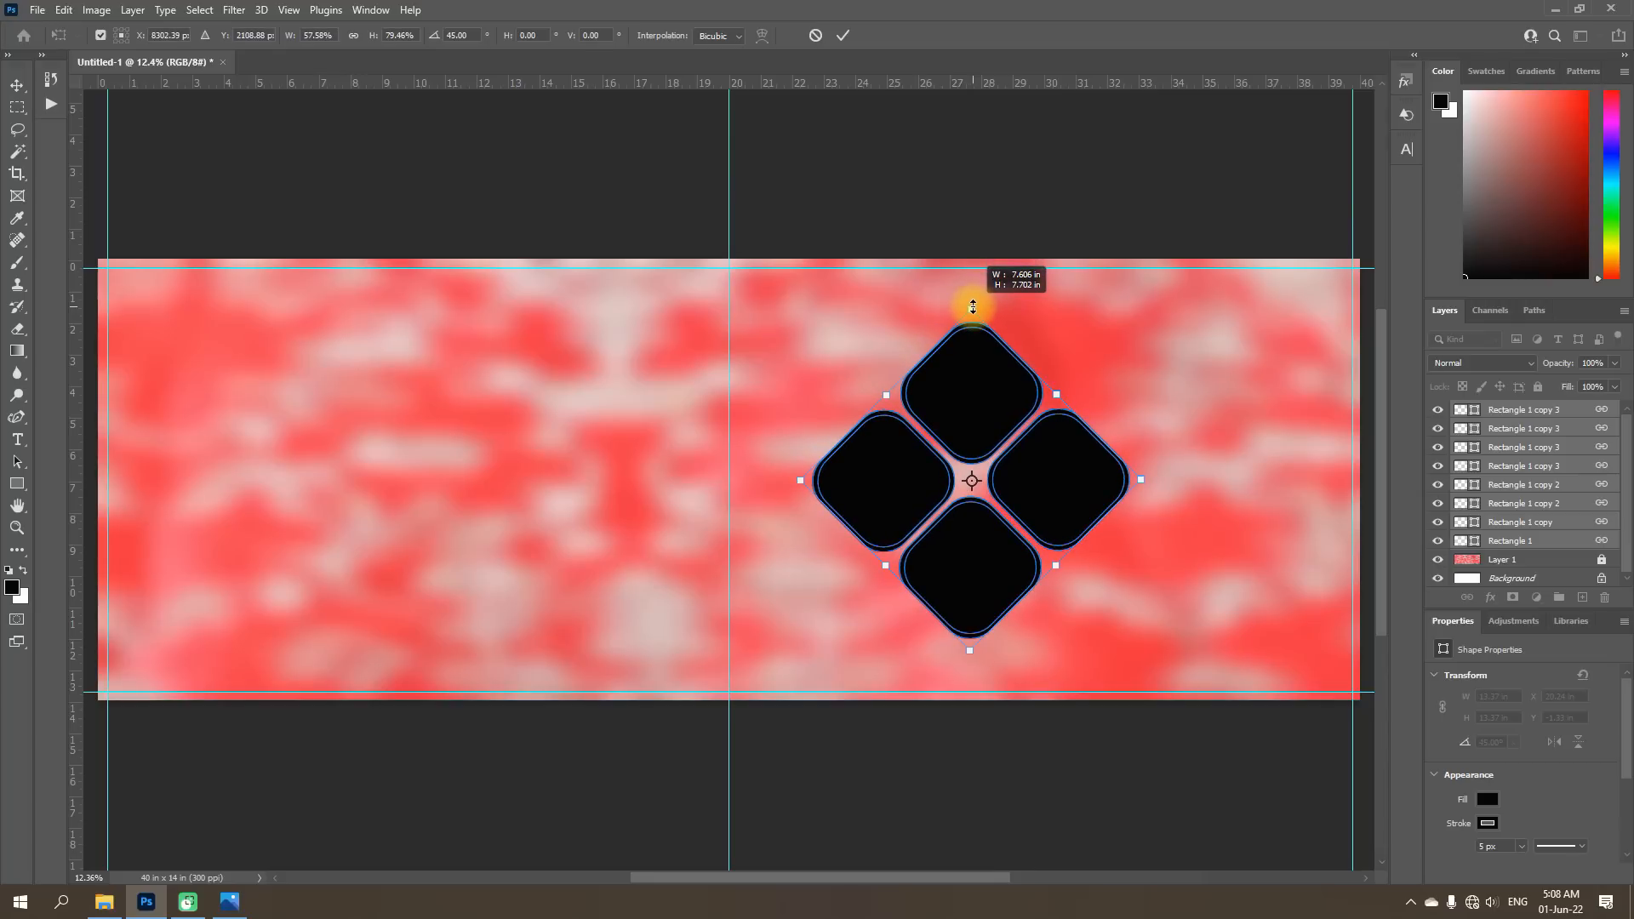
drag(972, 307, 972, 312)
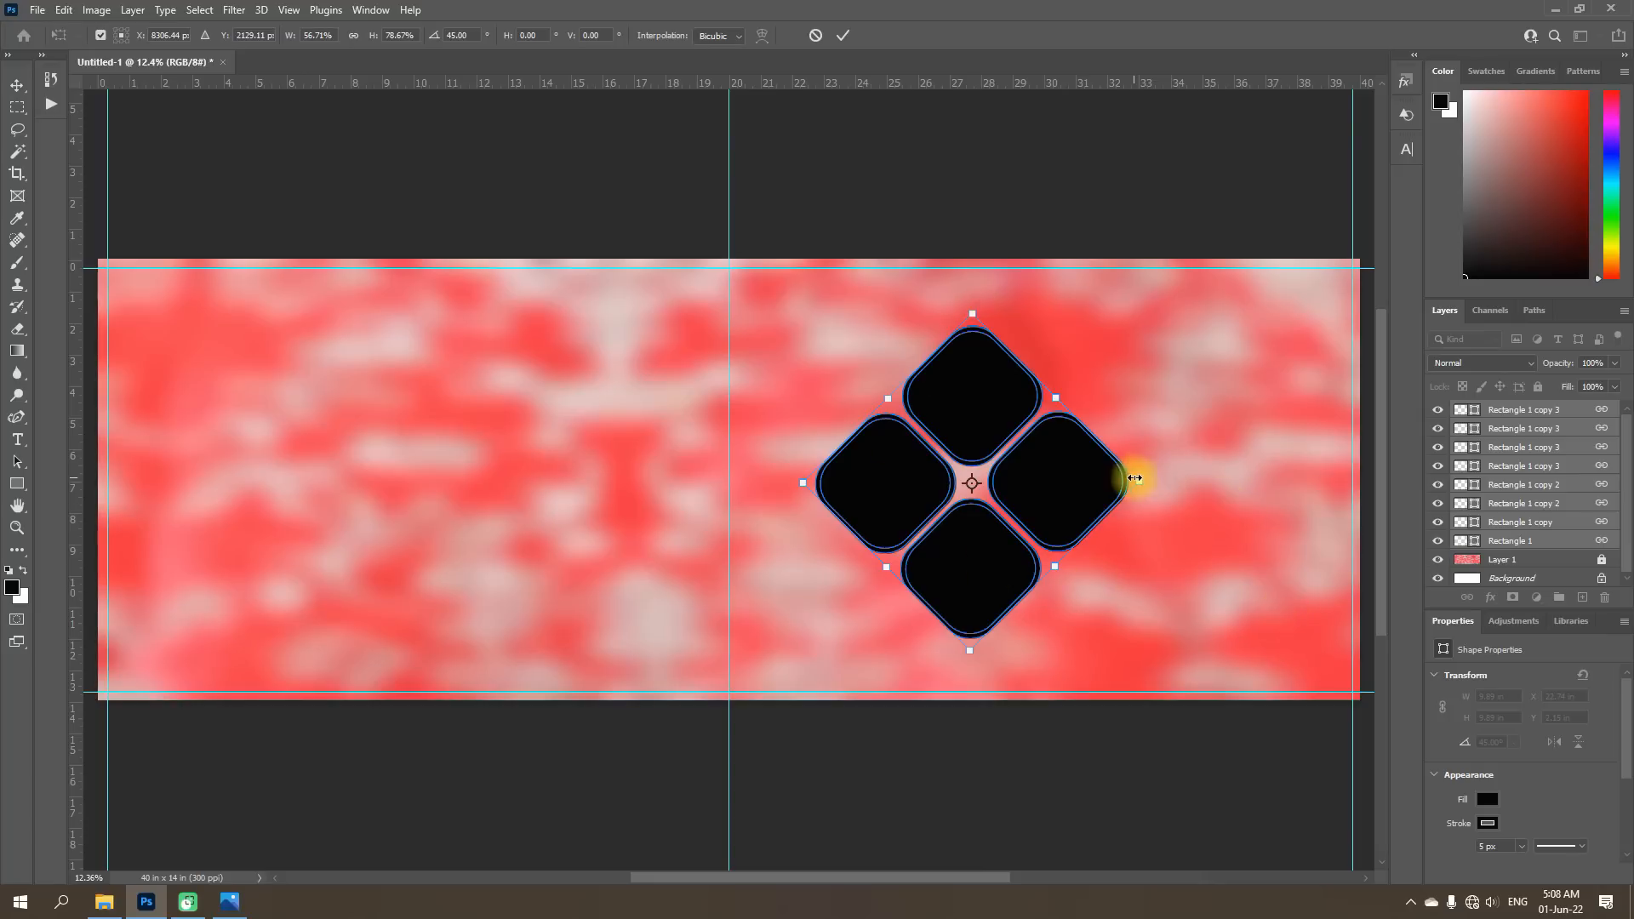
drag(1139, 481, 1248, 479)
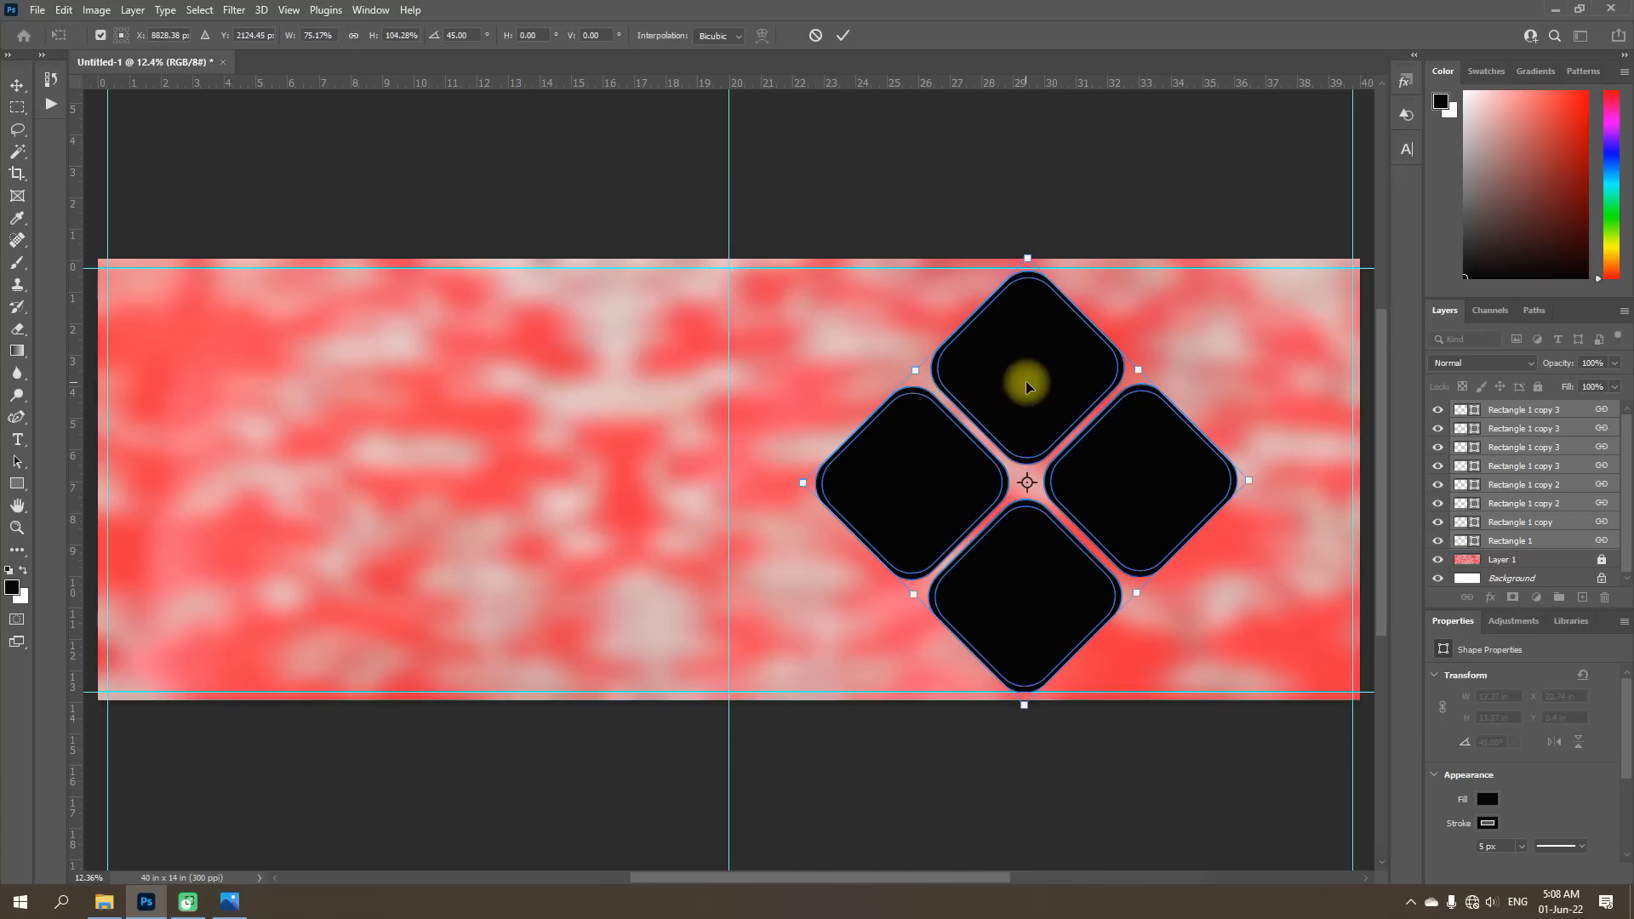
drag(1037, 383, 1076, 384)
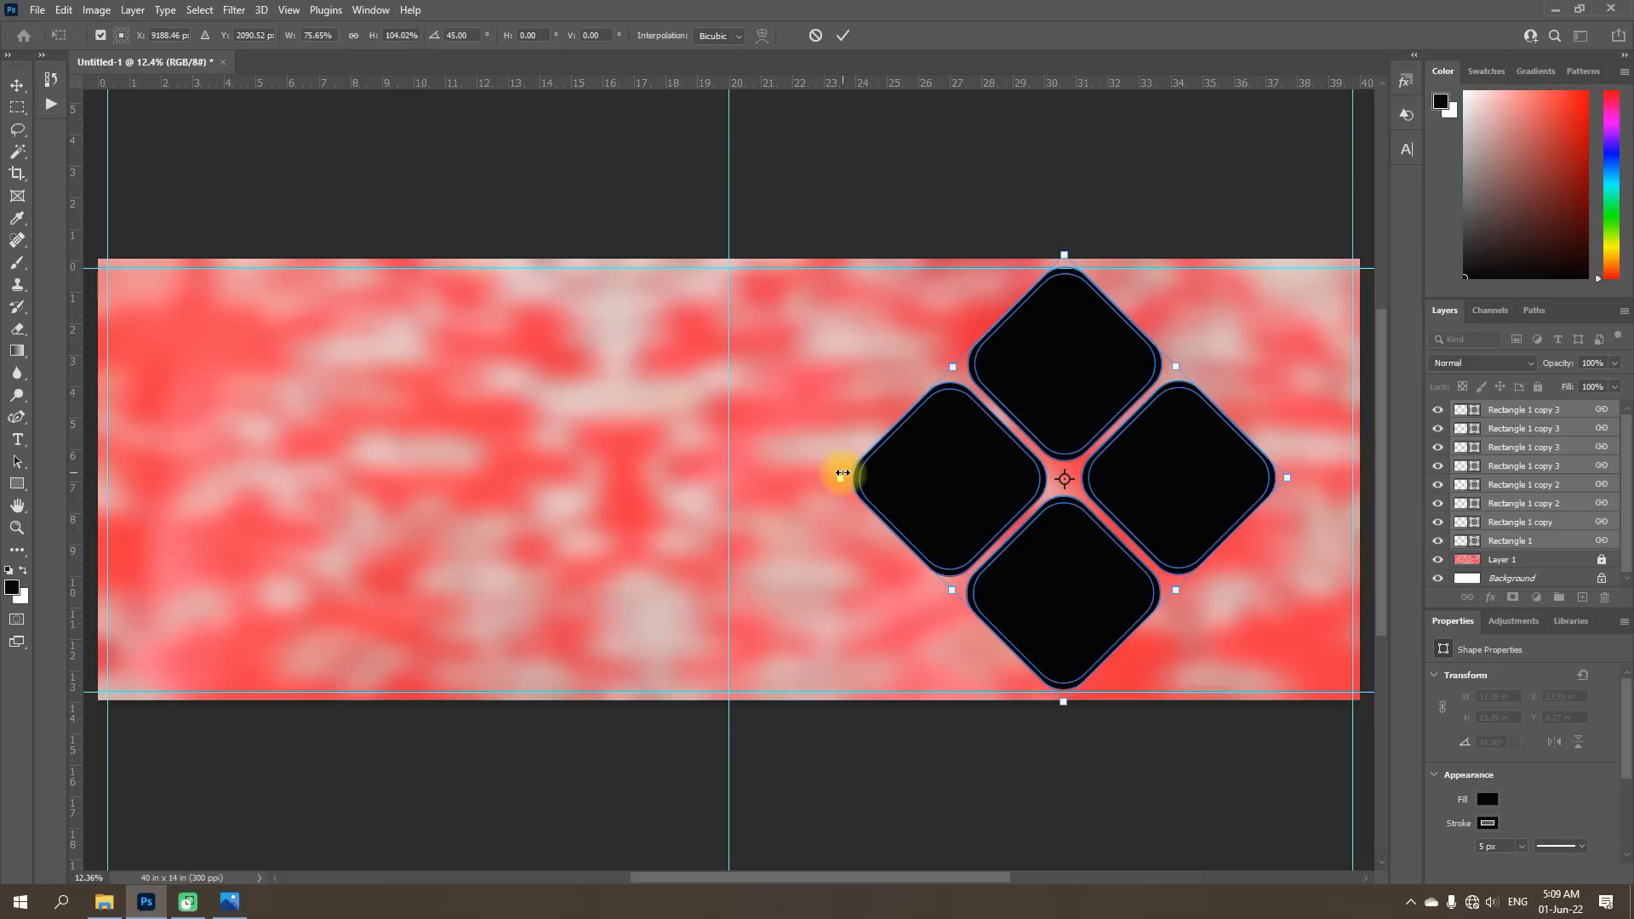
click(842, 35)
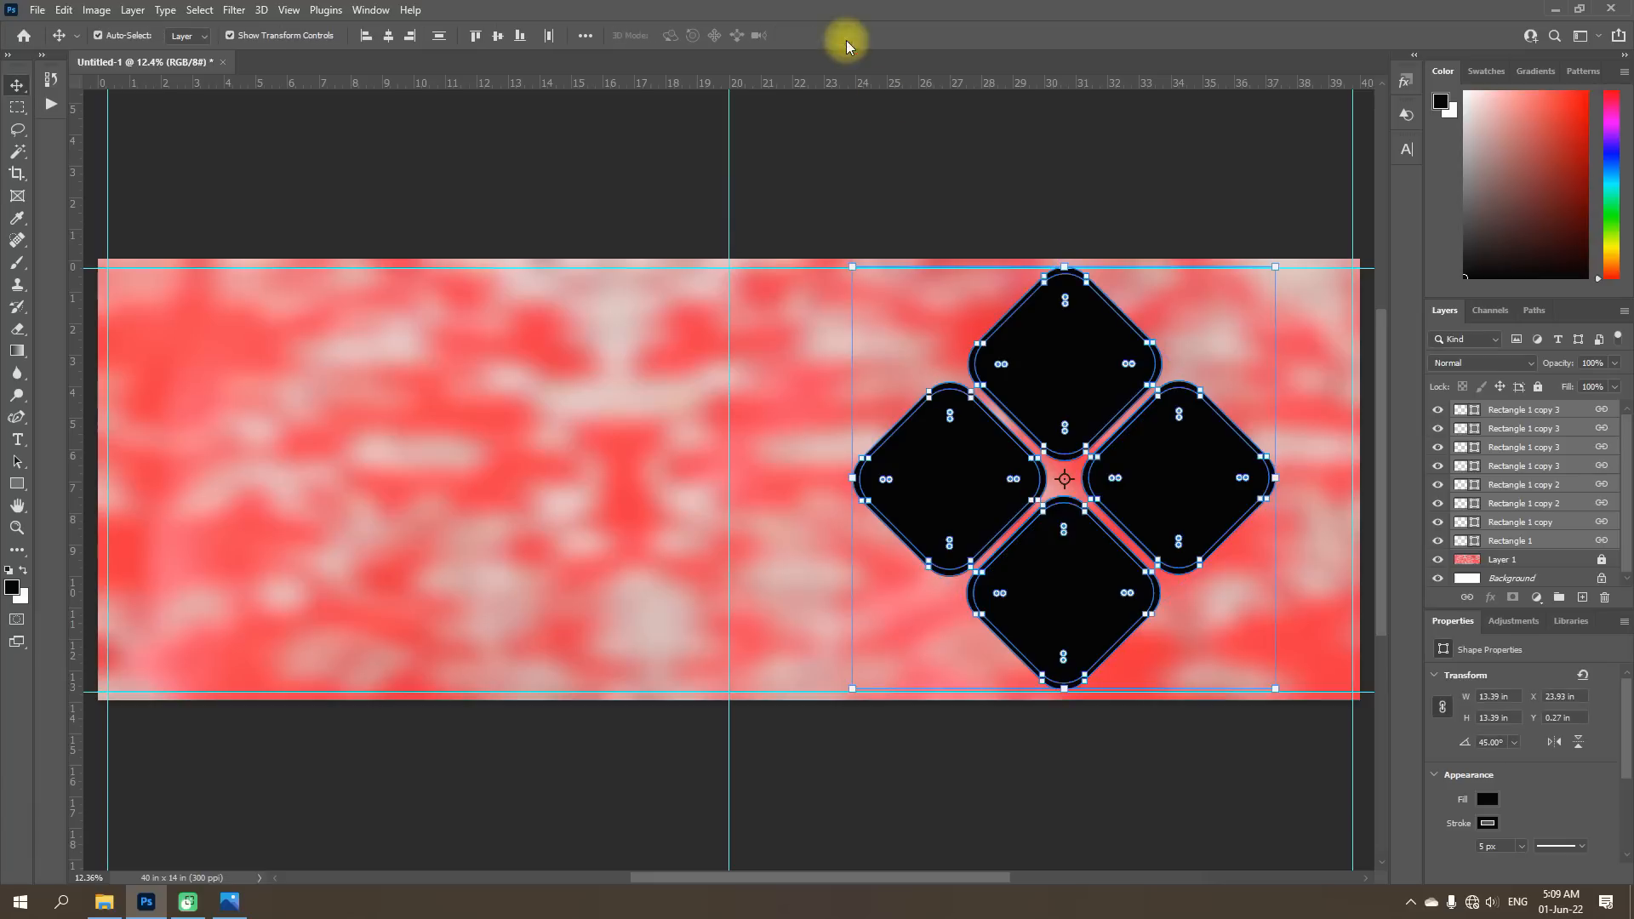
click(1158, 191)
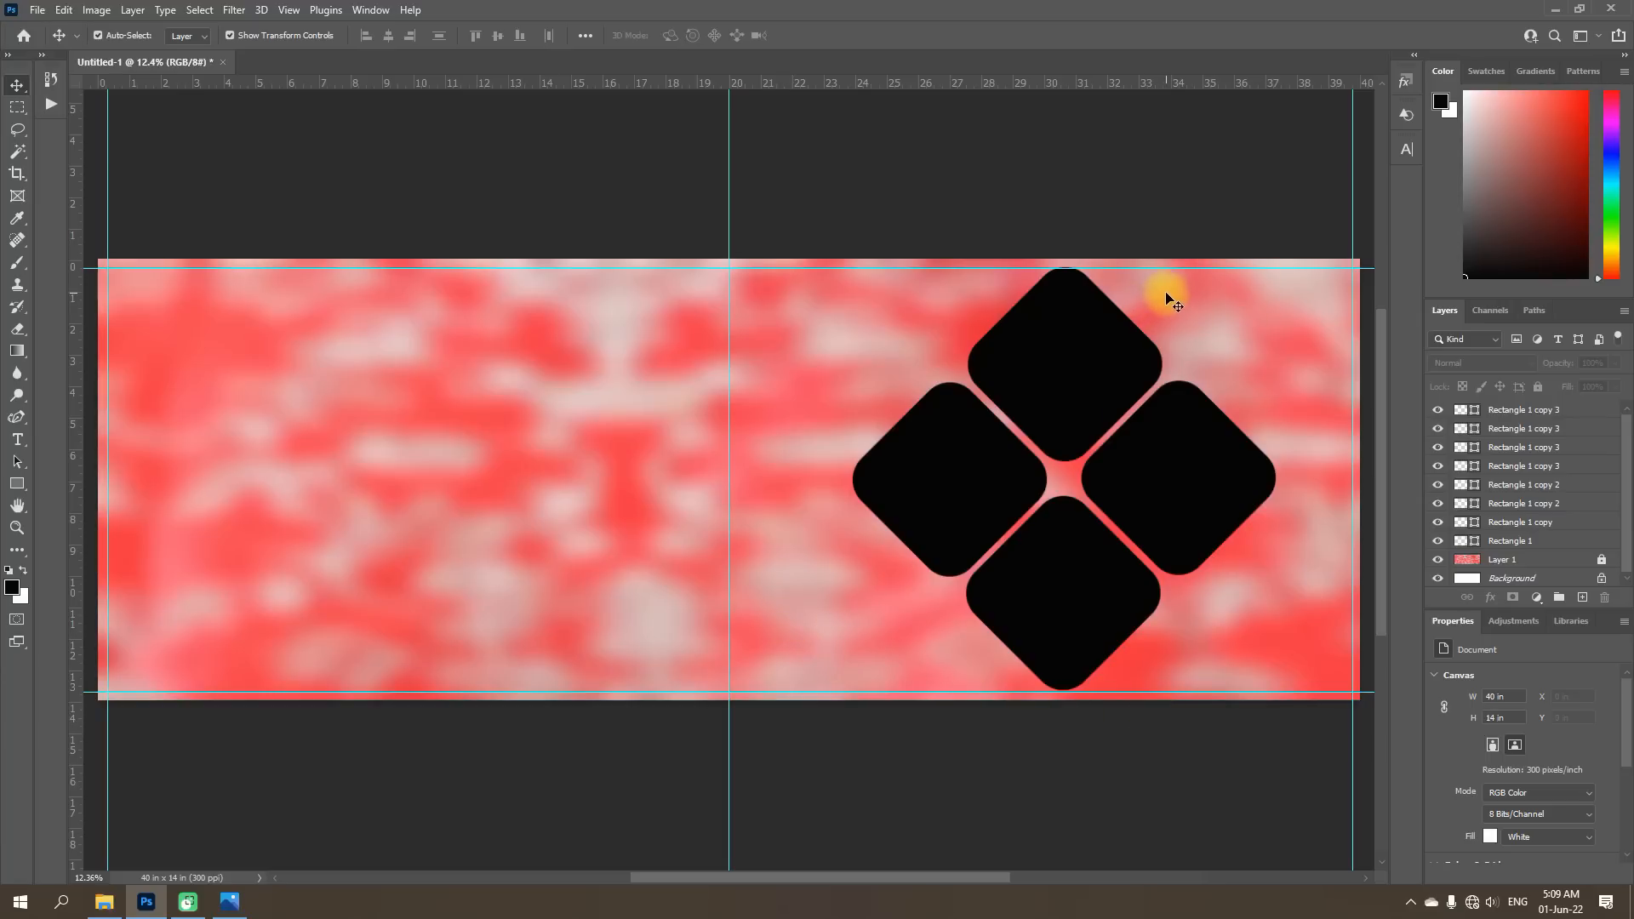
Delete both linked layers of the topmost diamond frame.
drag(1167, 287, 1079, 334)
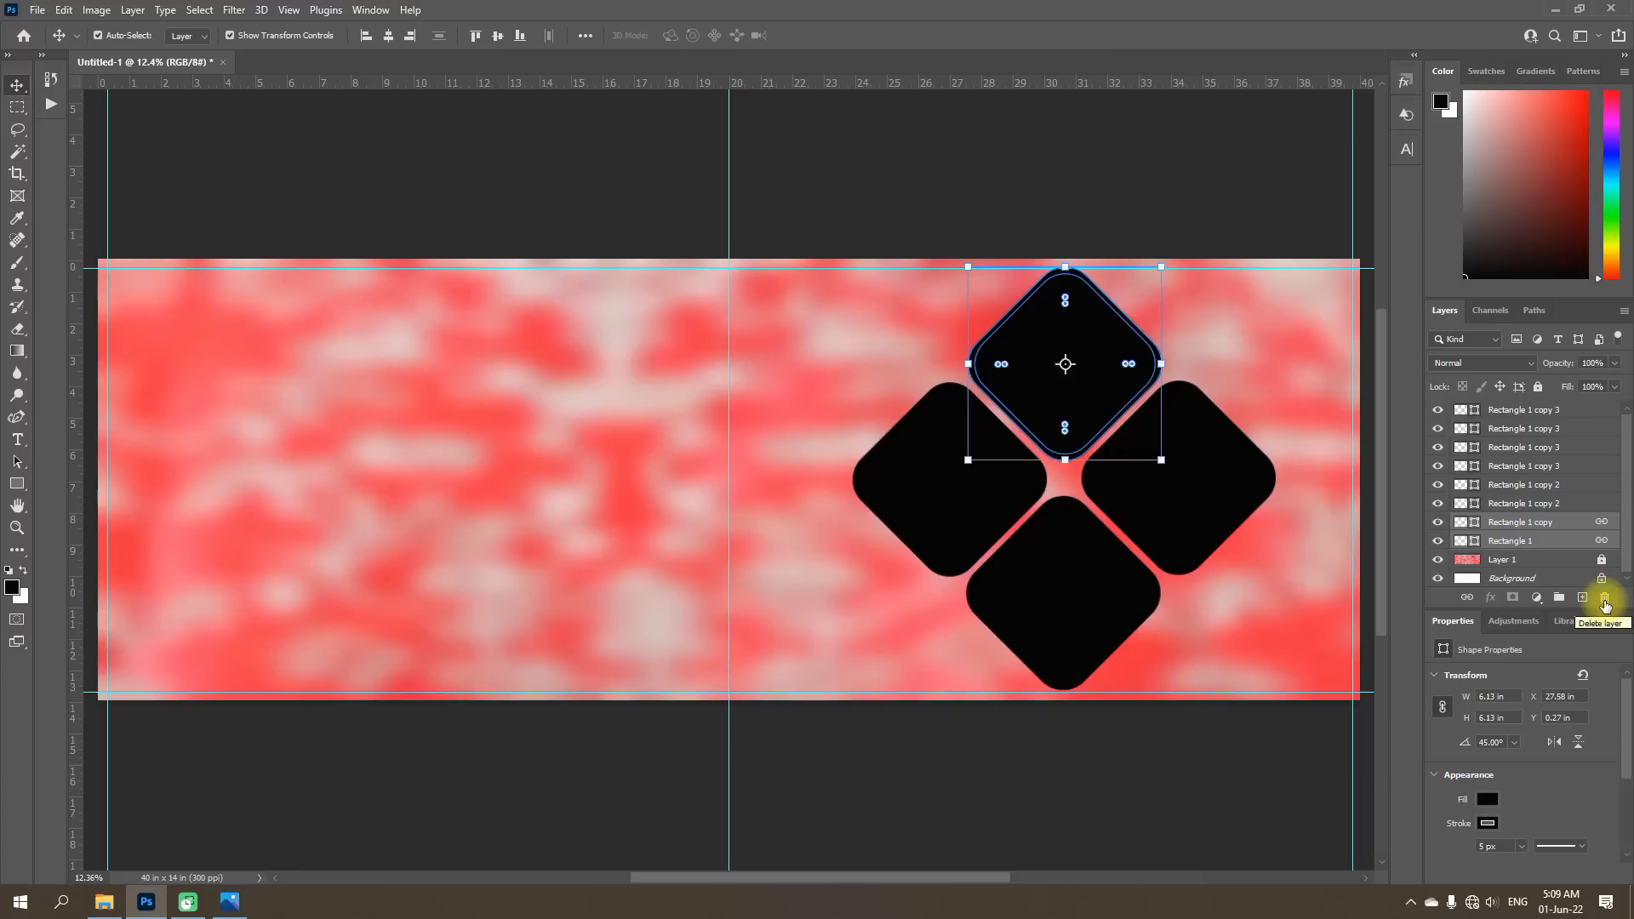
click(1605, 604)
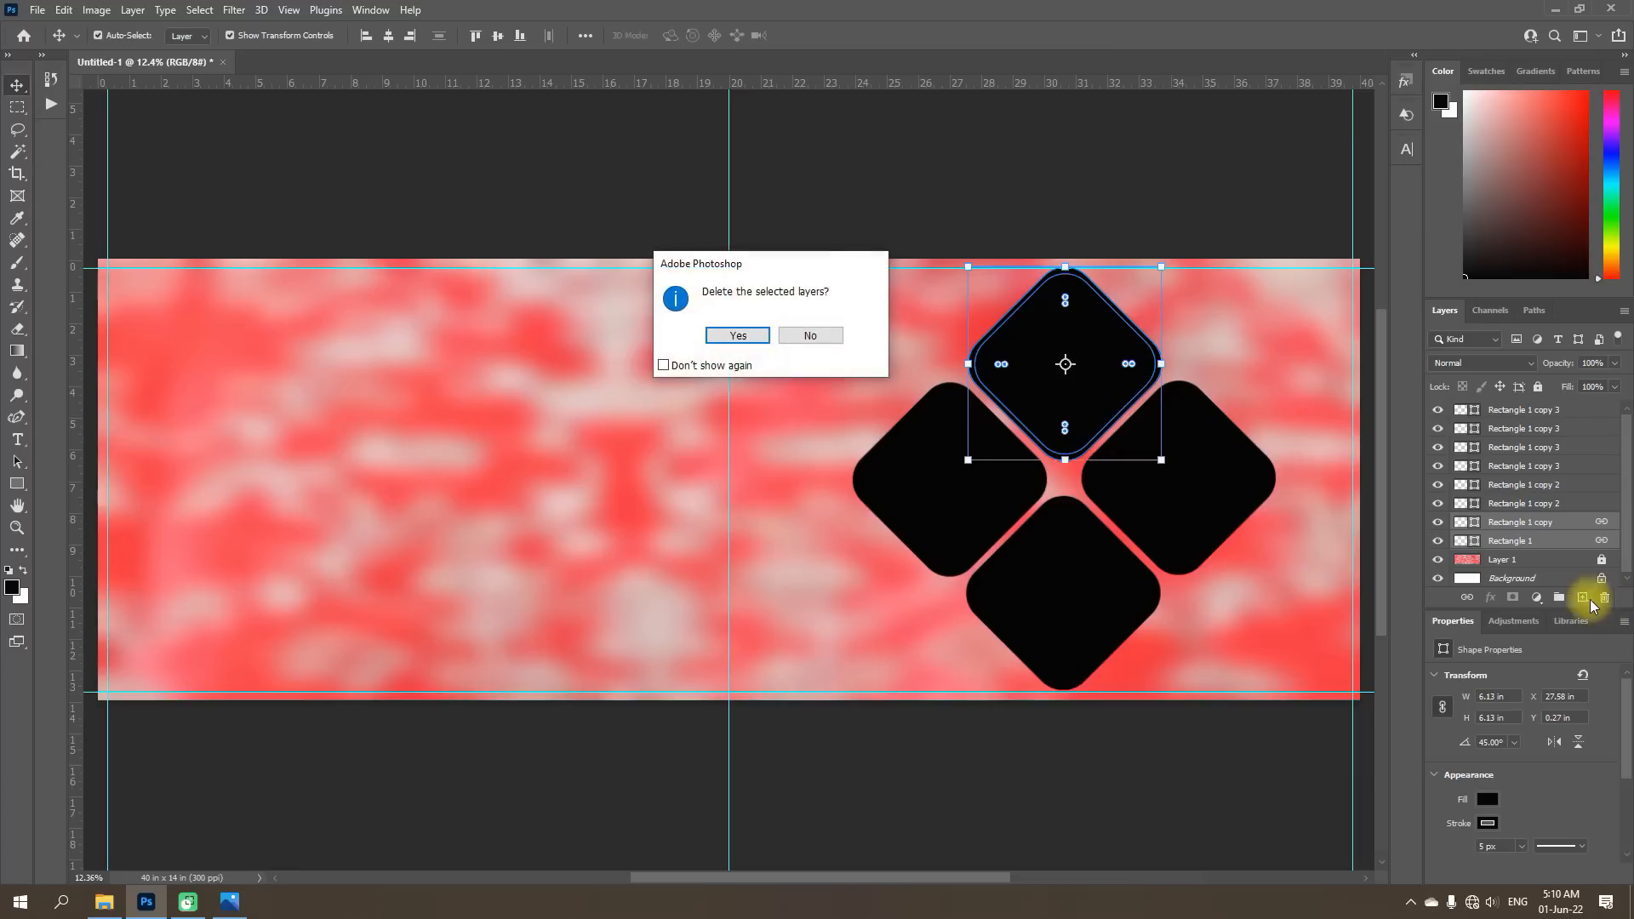
click(737, 337)
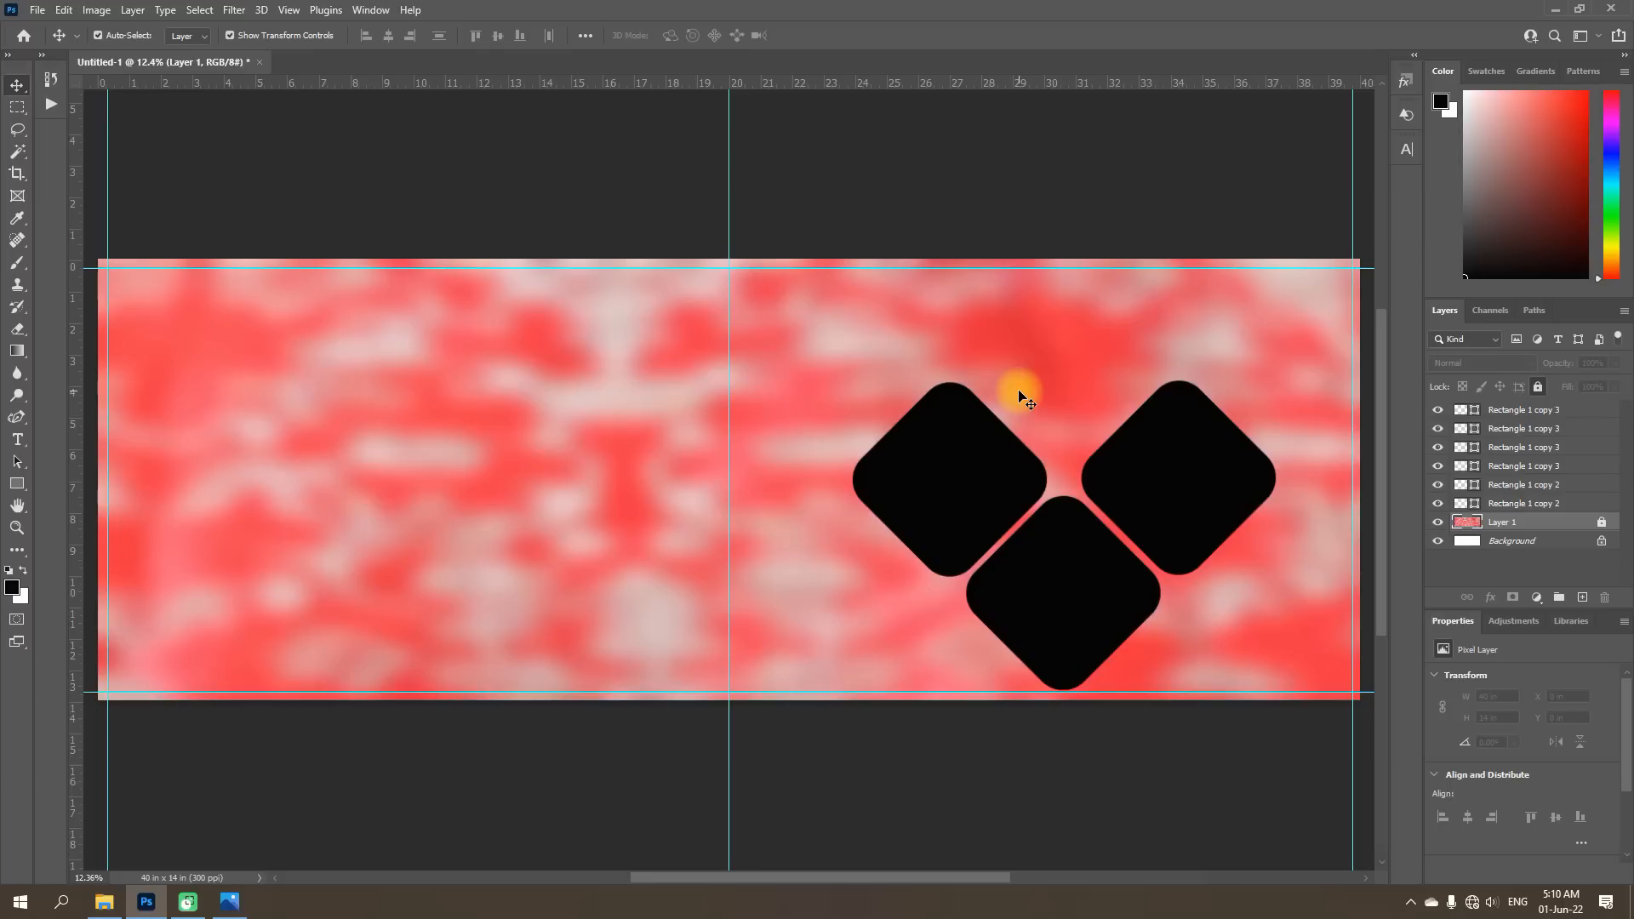
Set the soft Brush tool's size to 2000 px.
click(17, 269)
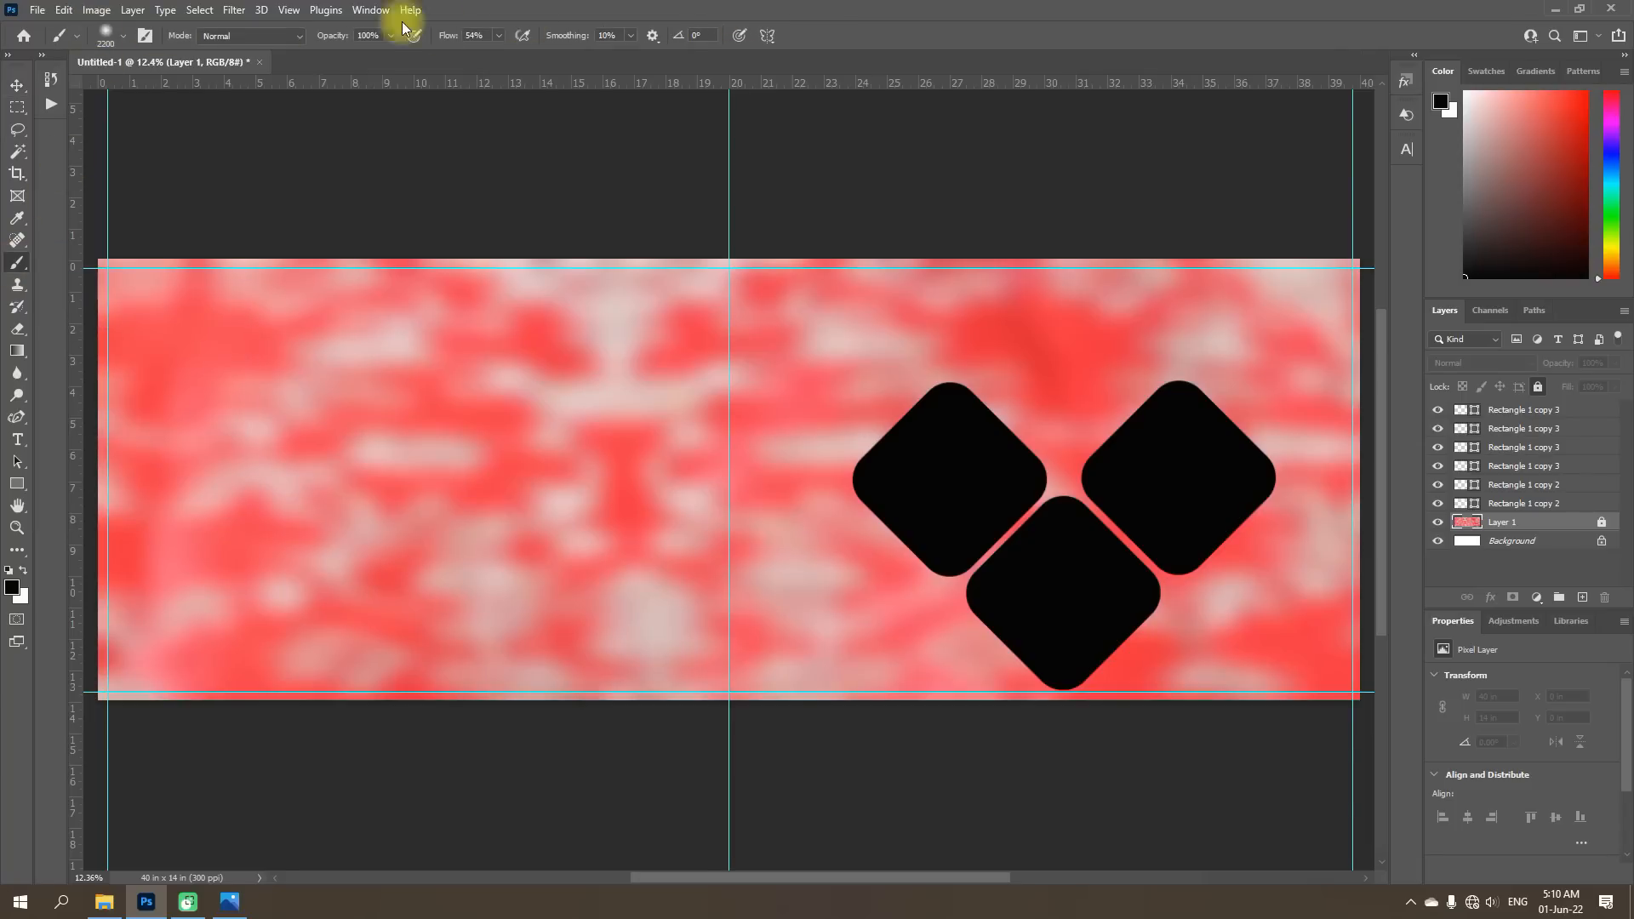
click(124, 38)
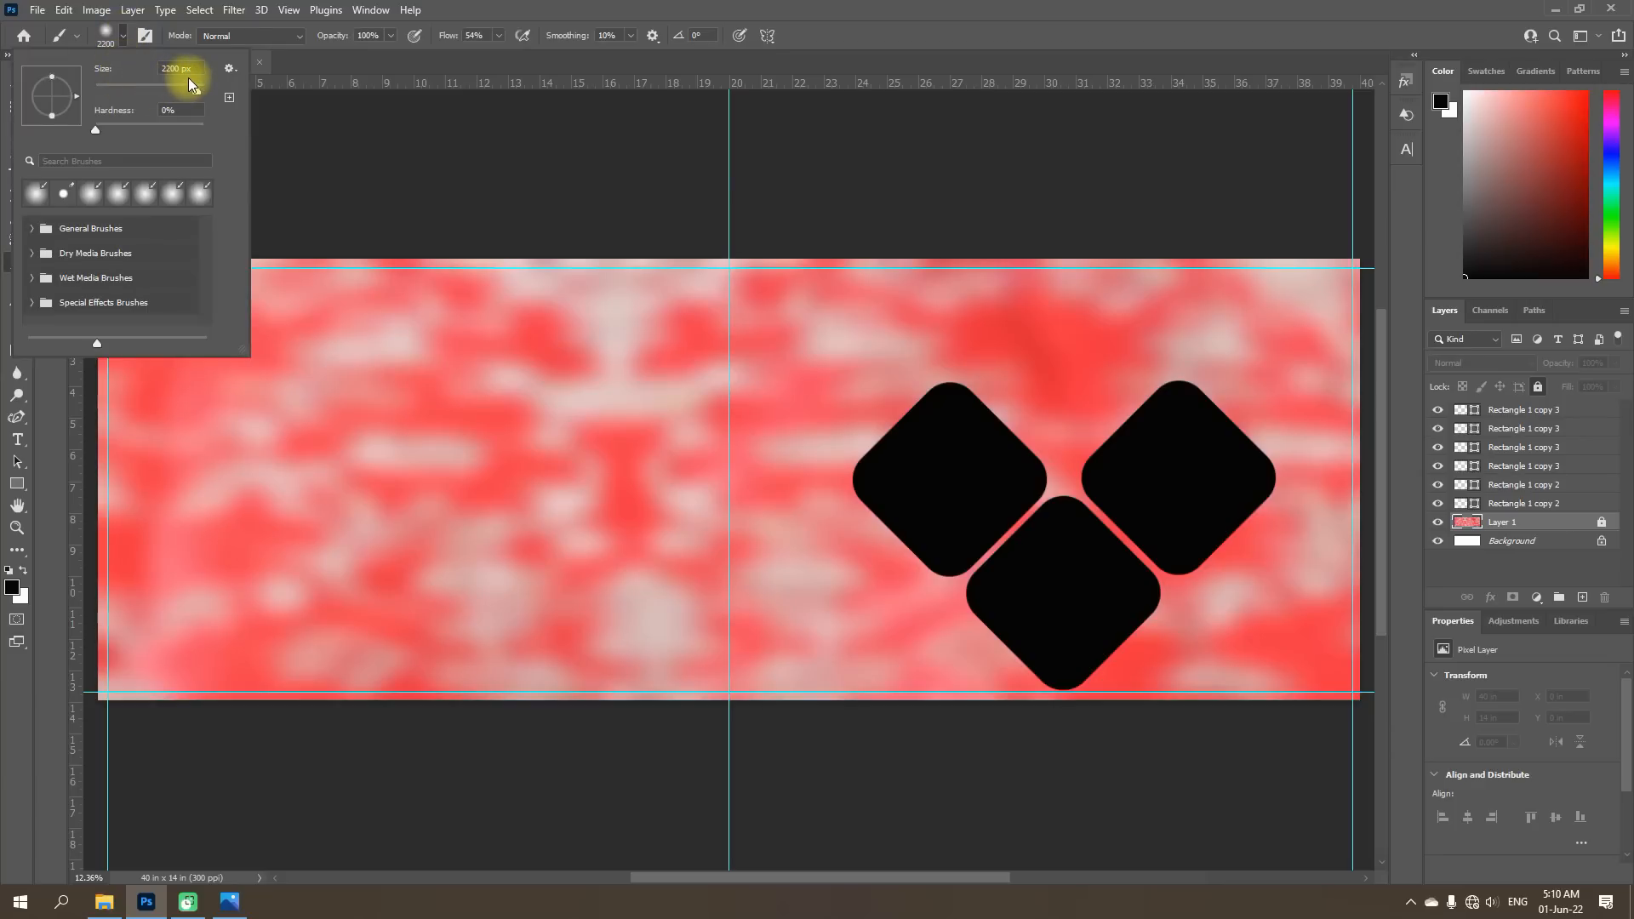
drag(194, 88, 188, 91)
drag(191, 88, 197, 92)
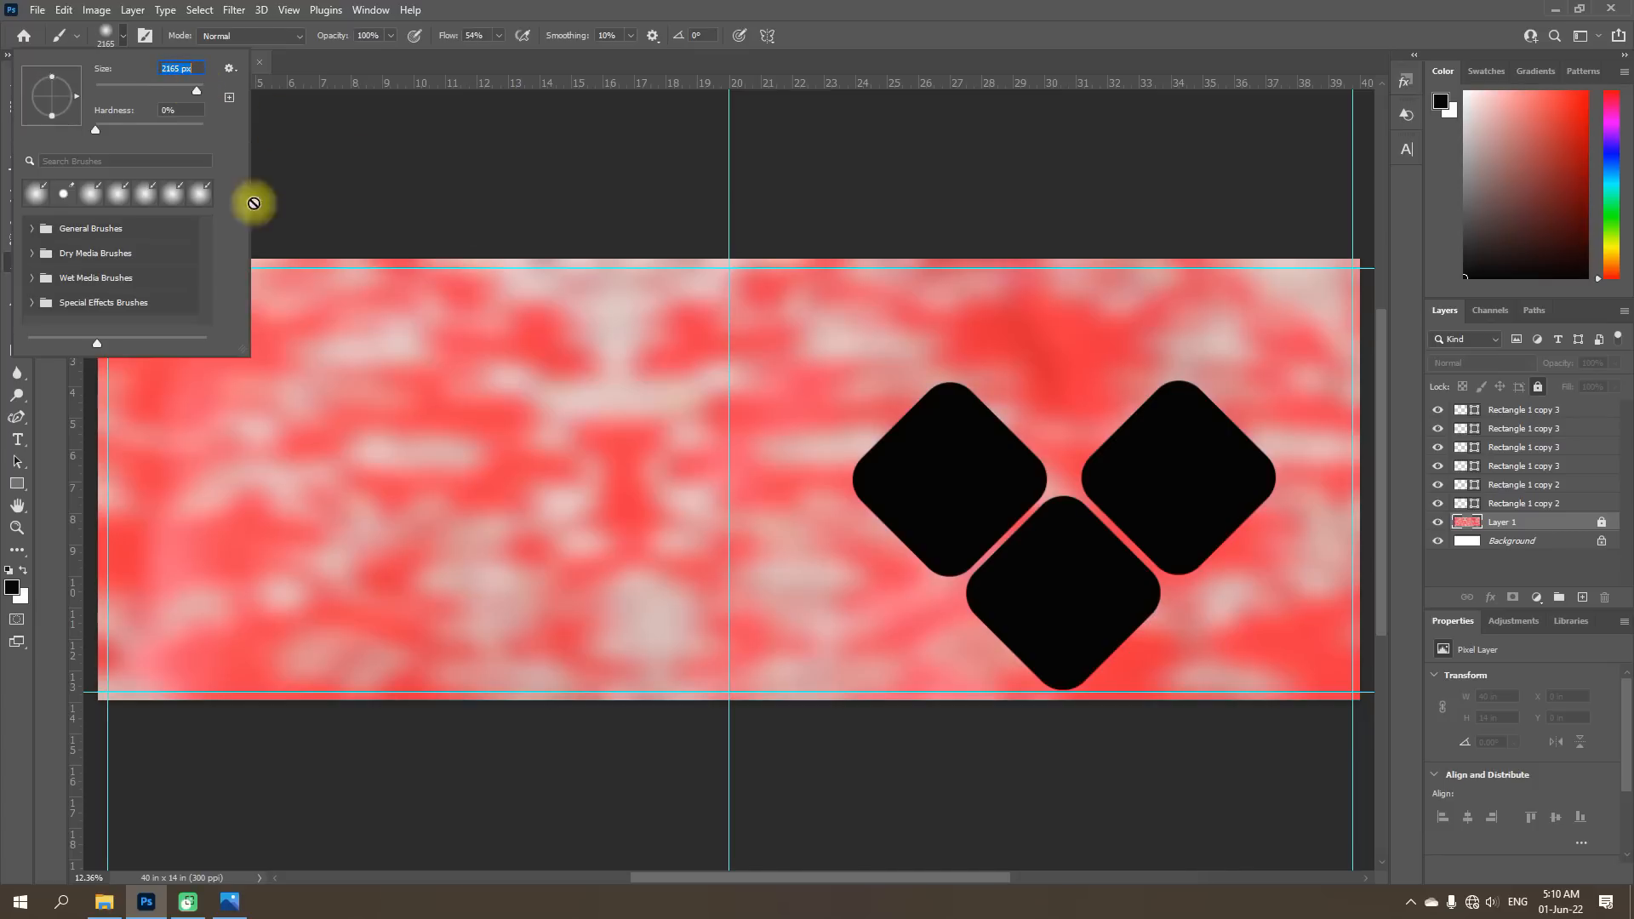
click(678, 3)
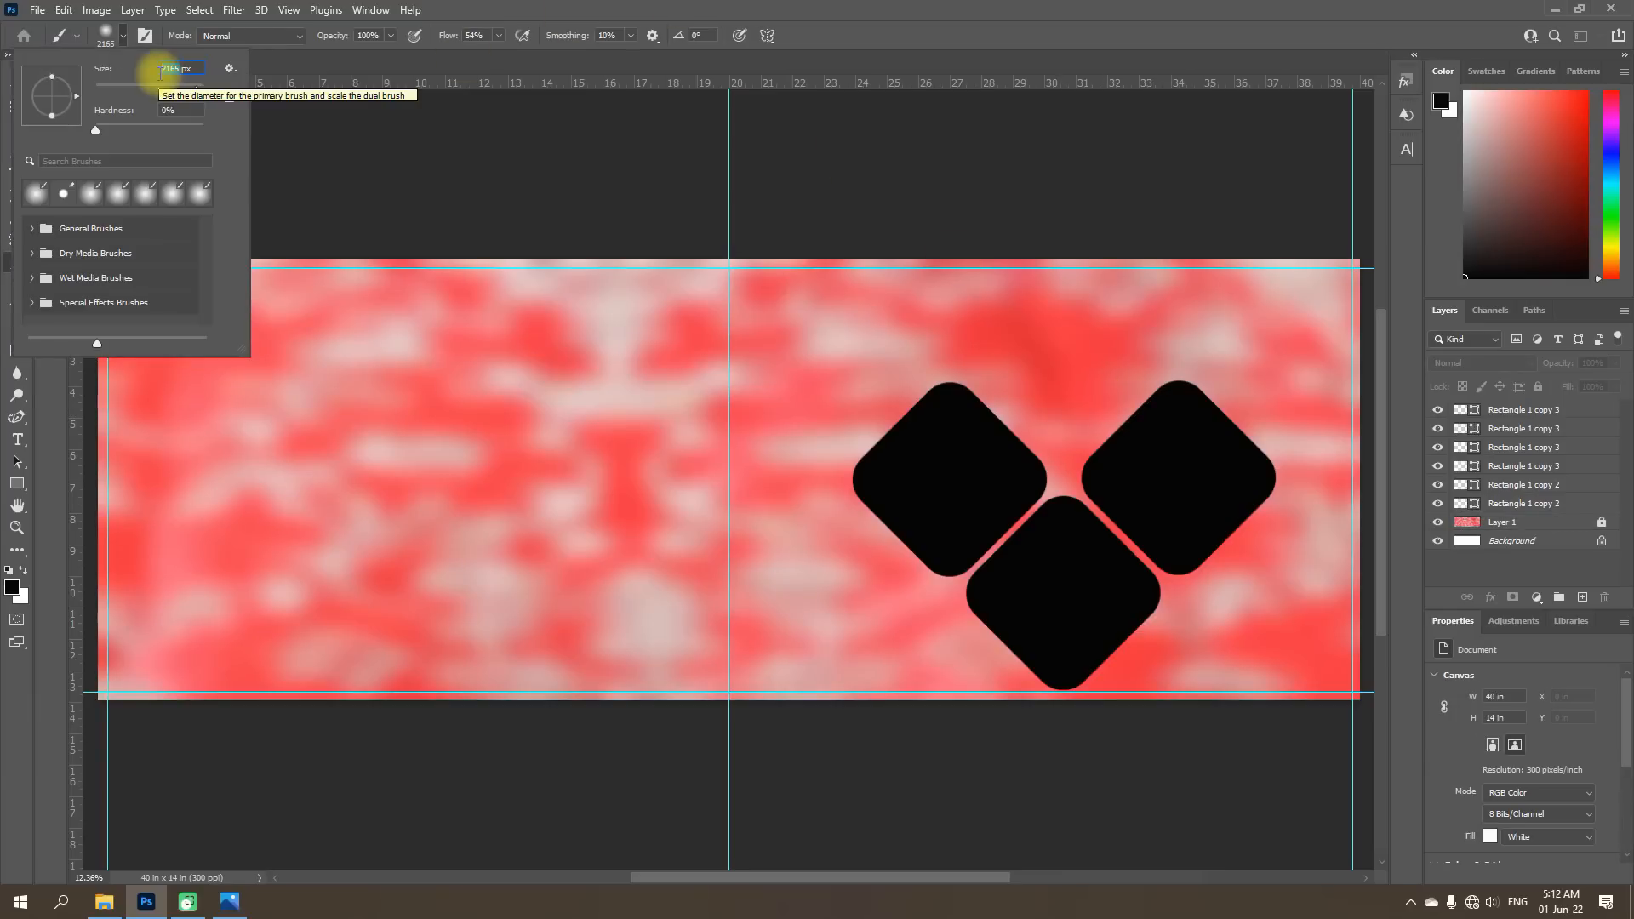
text(200)
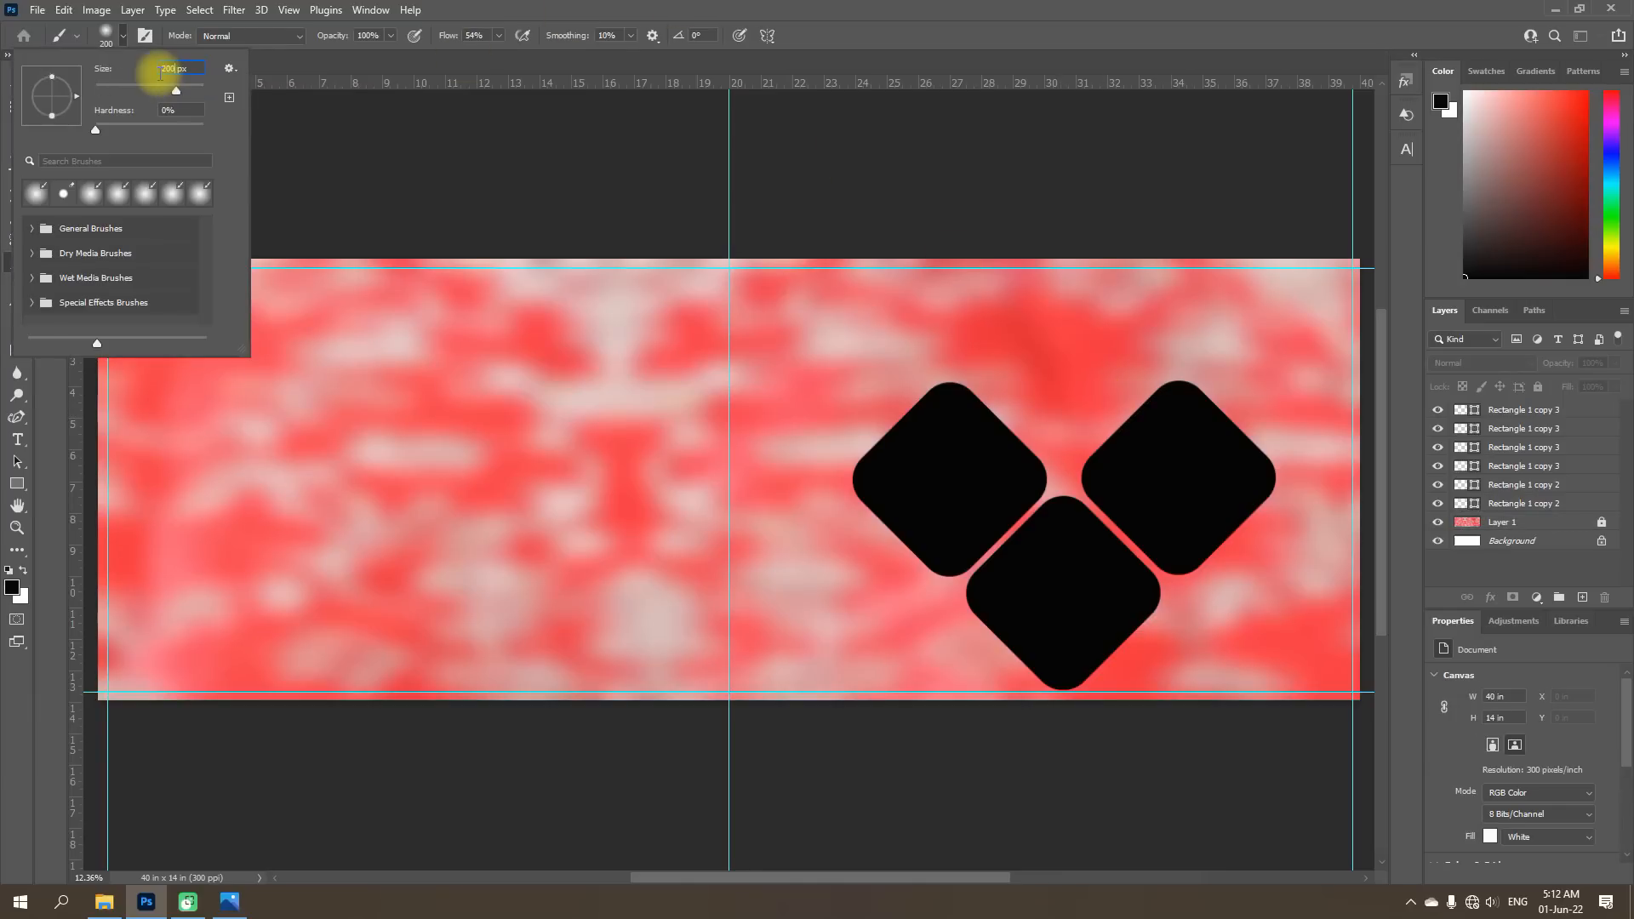
text(0)
key(Return)
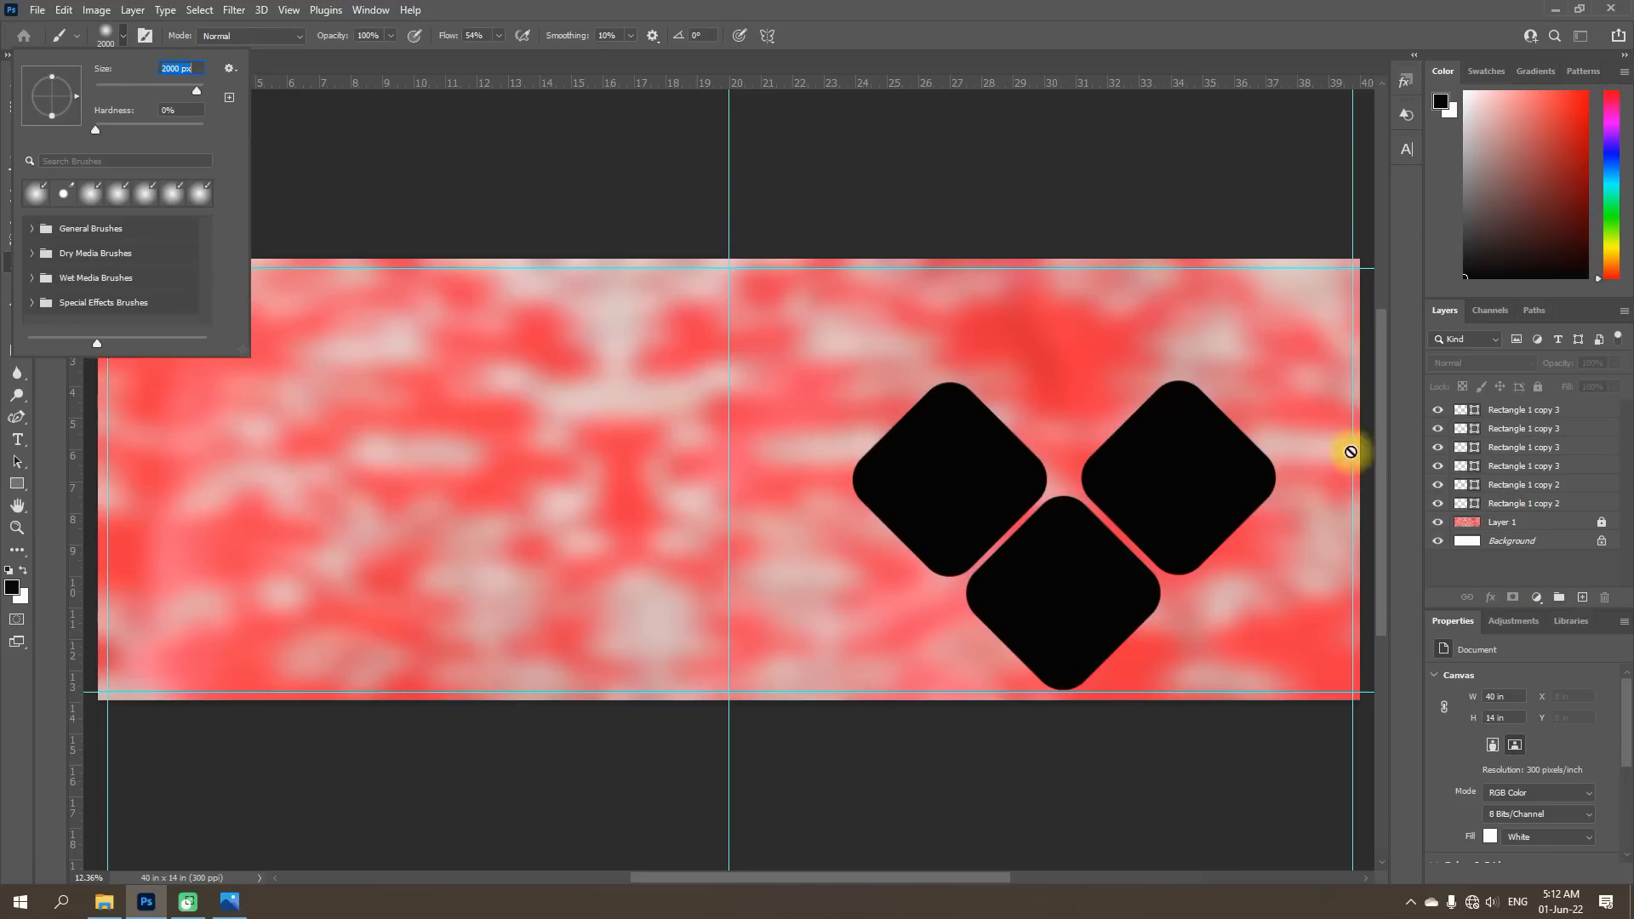
Add a new layer above Layer 1 and paint one soft black spot in the gap above the three diamonds.
click(1552, 527)
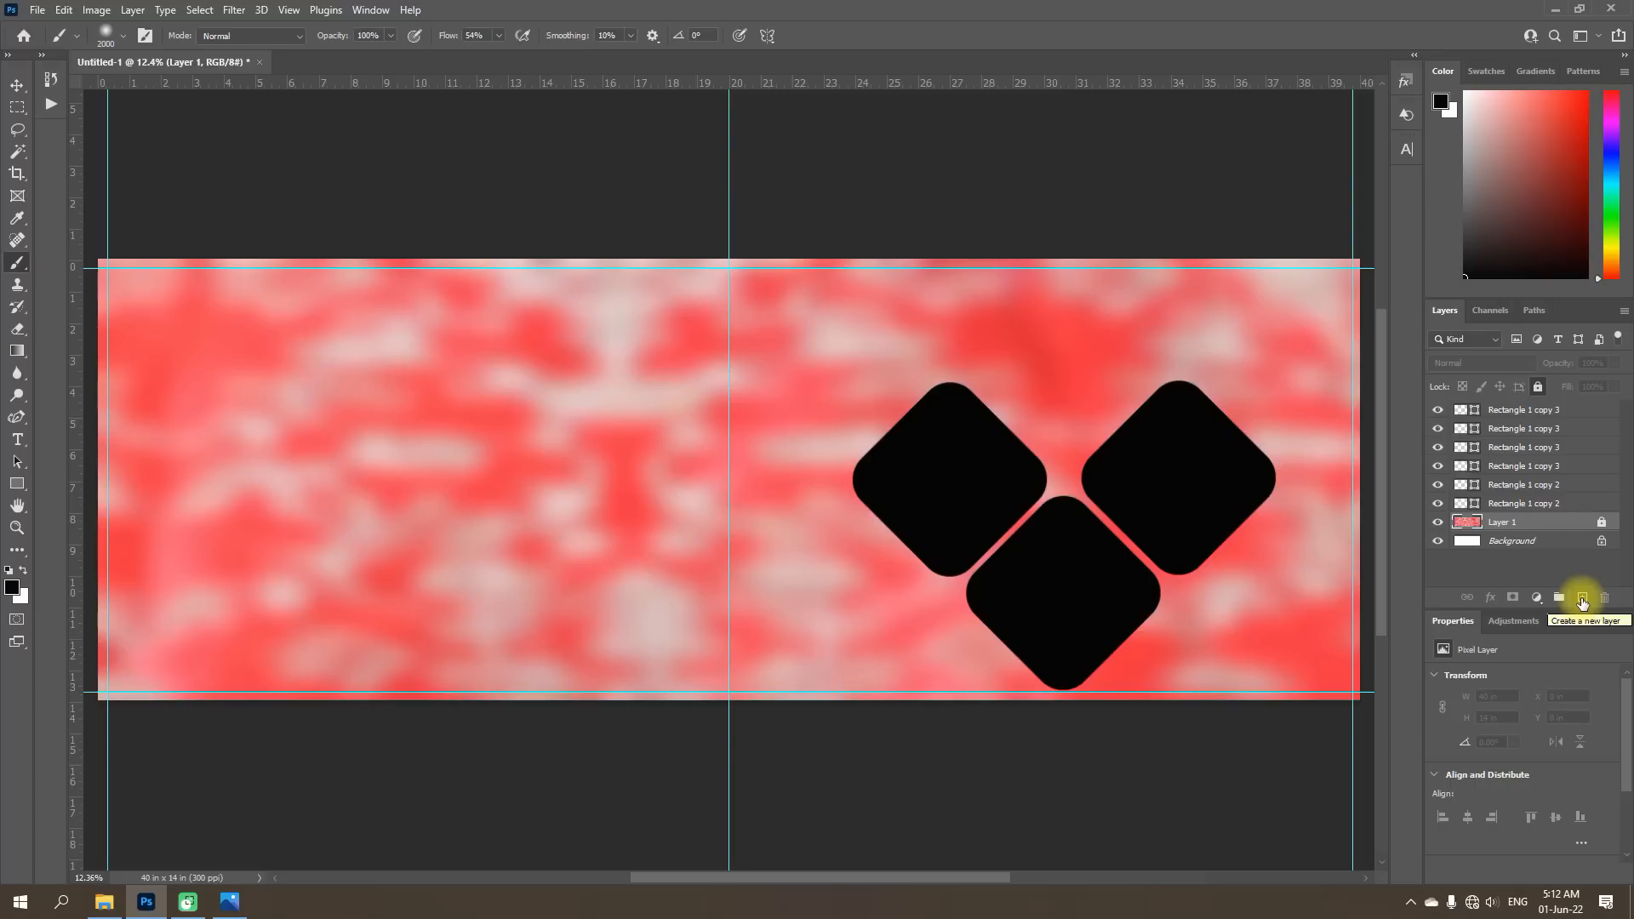
click(1582, 602)
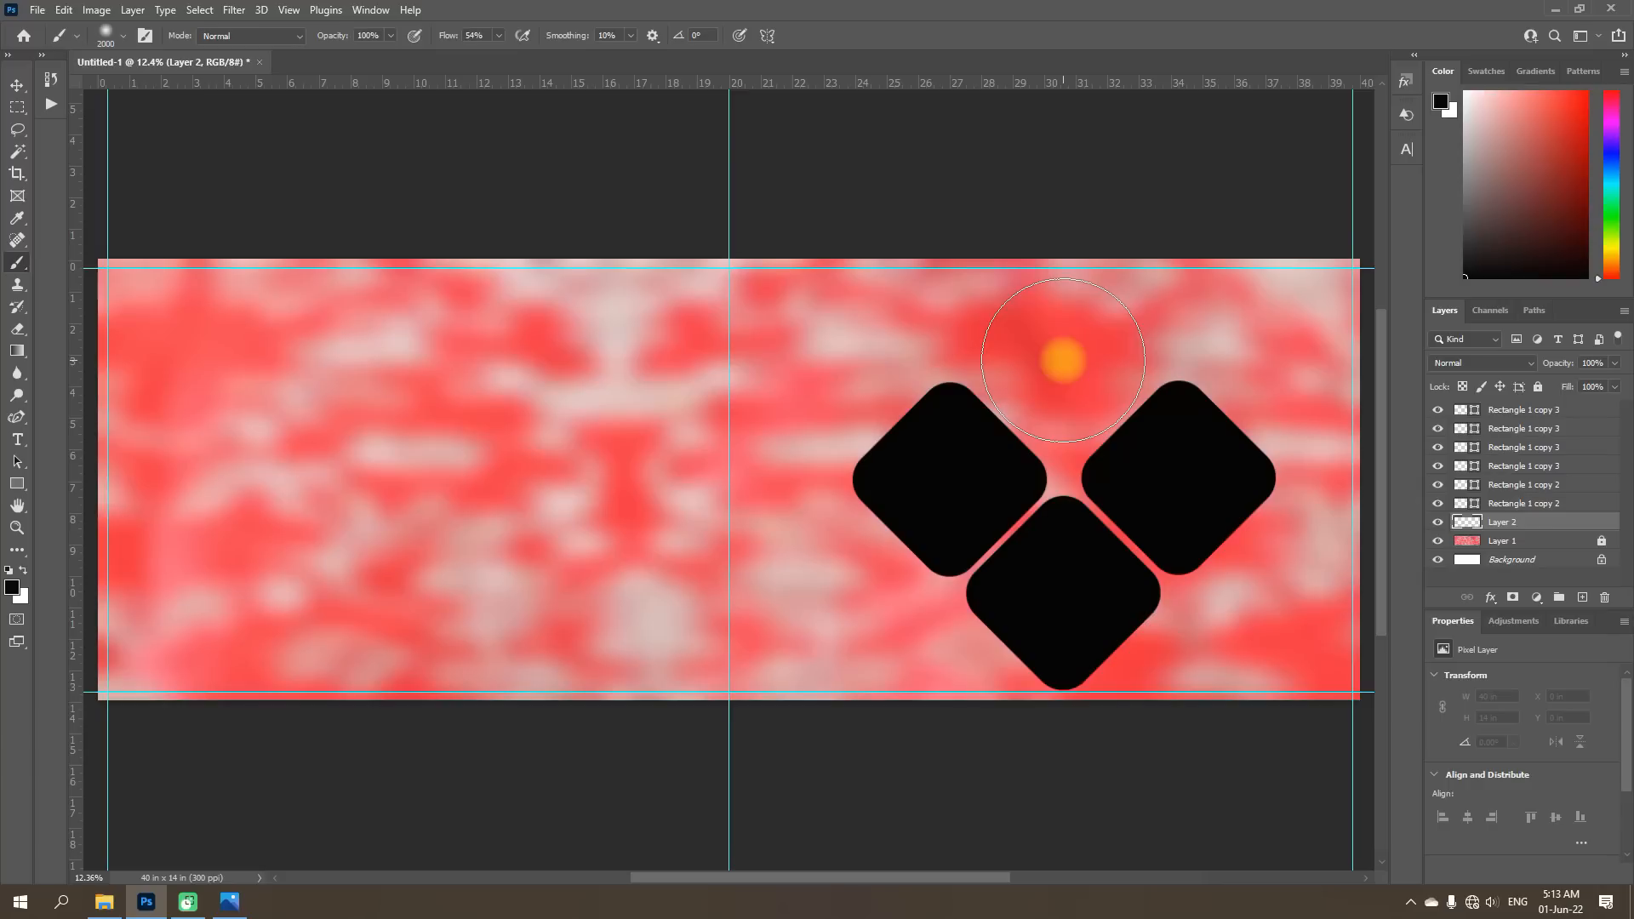
click(1063, 360)
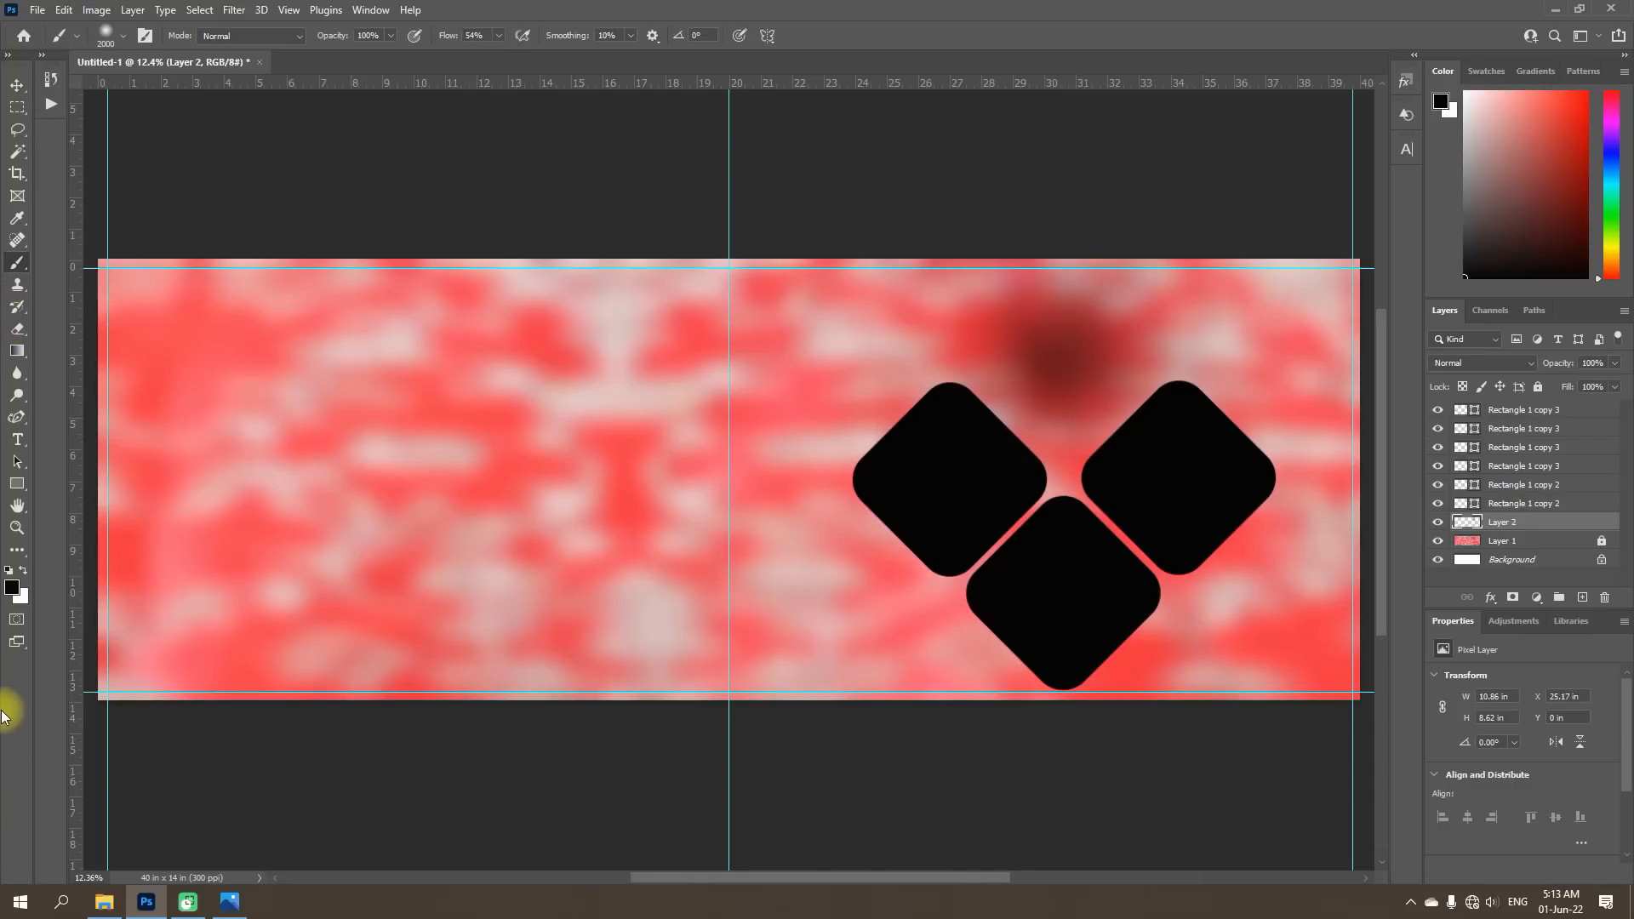
Draw a black floral ornament custom shape, about 3.83 x 3.84 in, in the upper-left area of the right page.
click(24, 486)
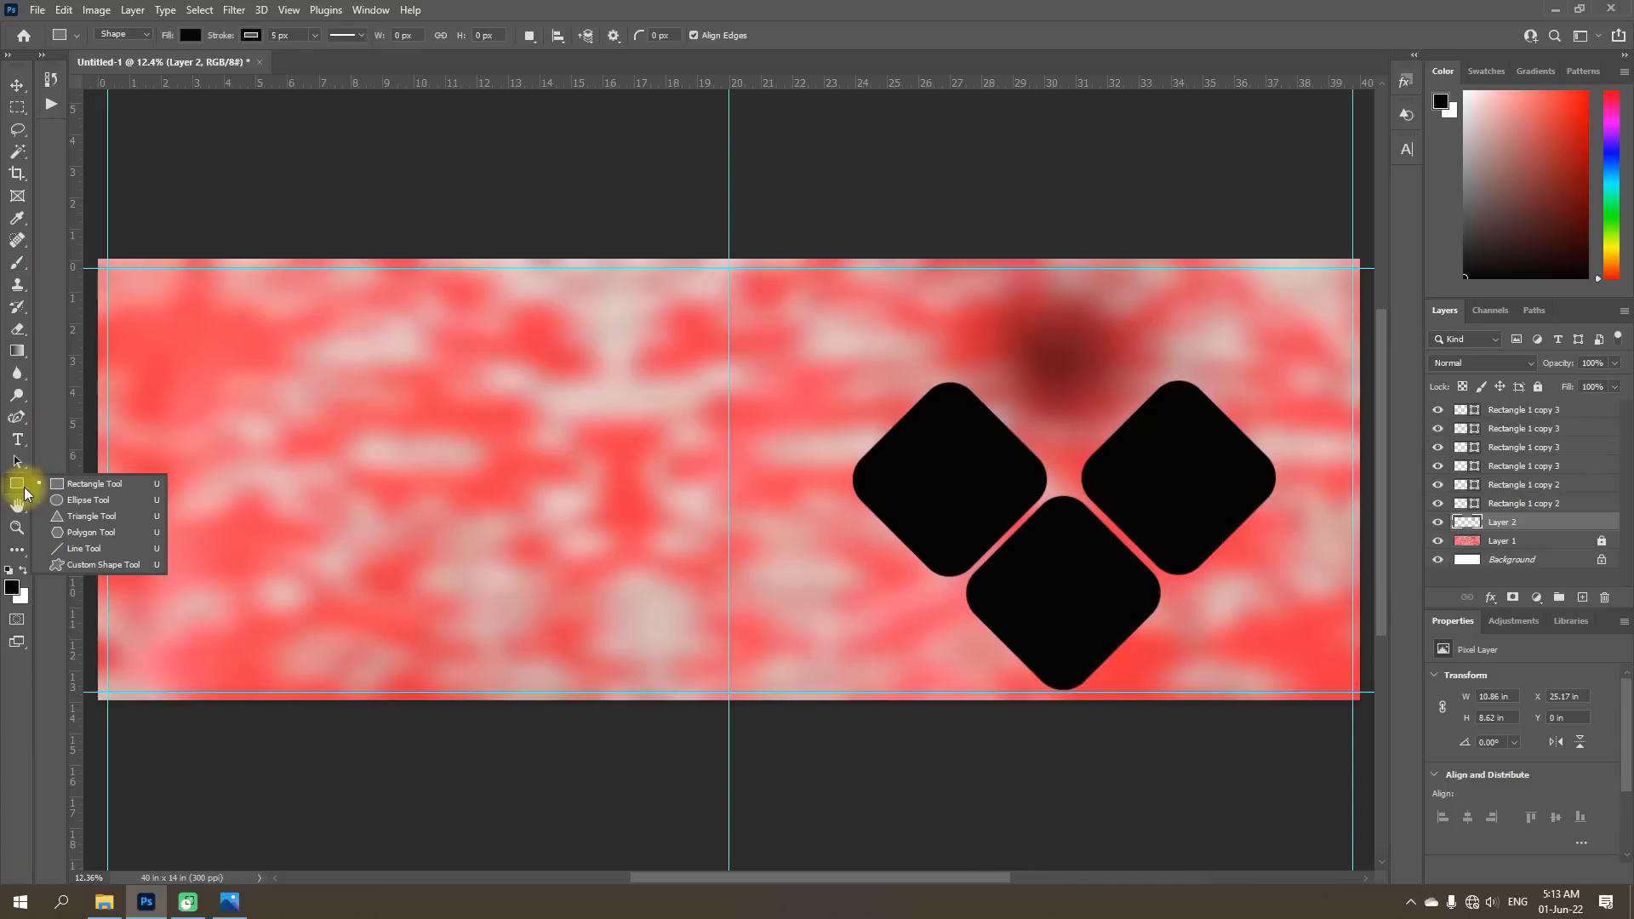
click(82, 564)
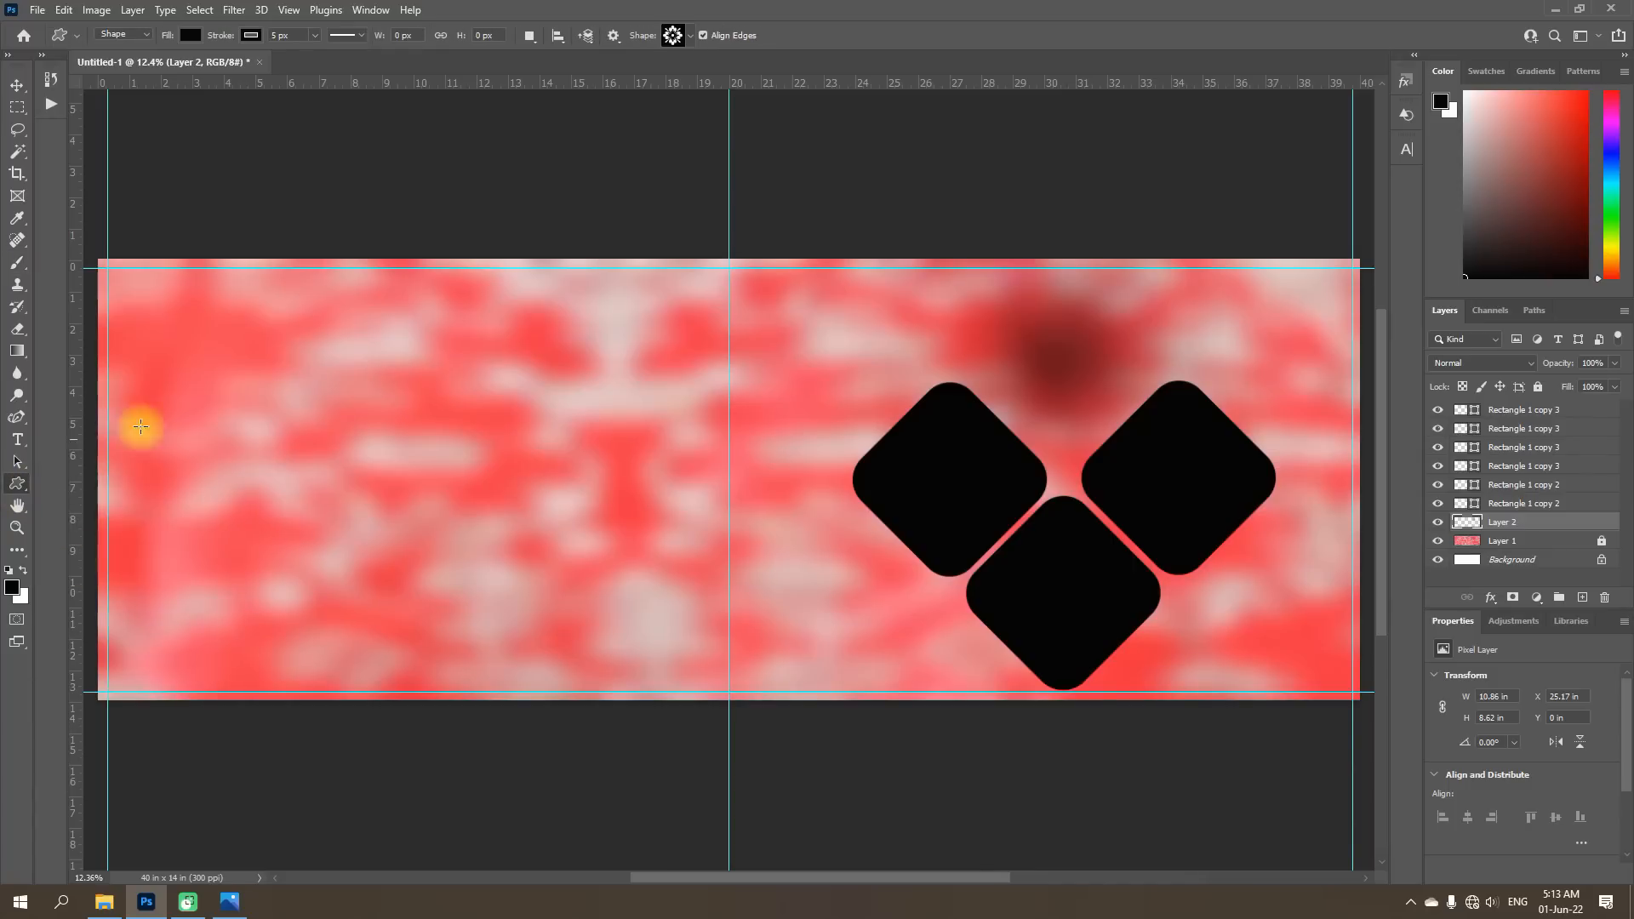
click(691, 41)
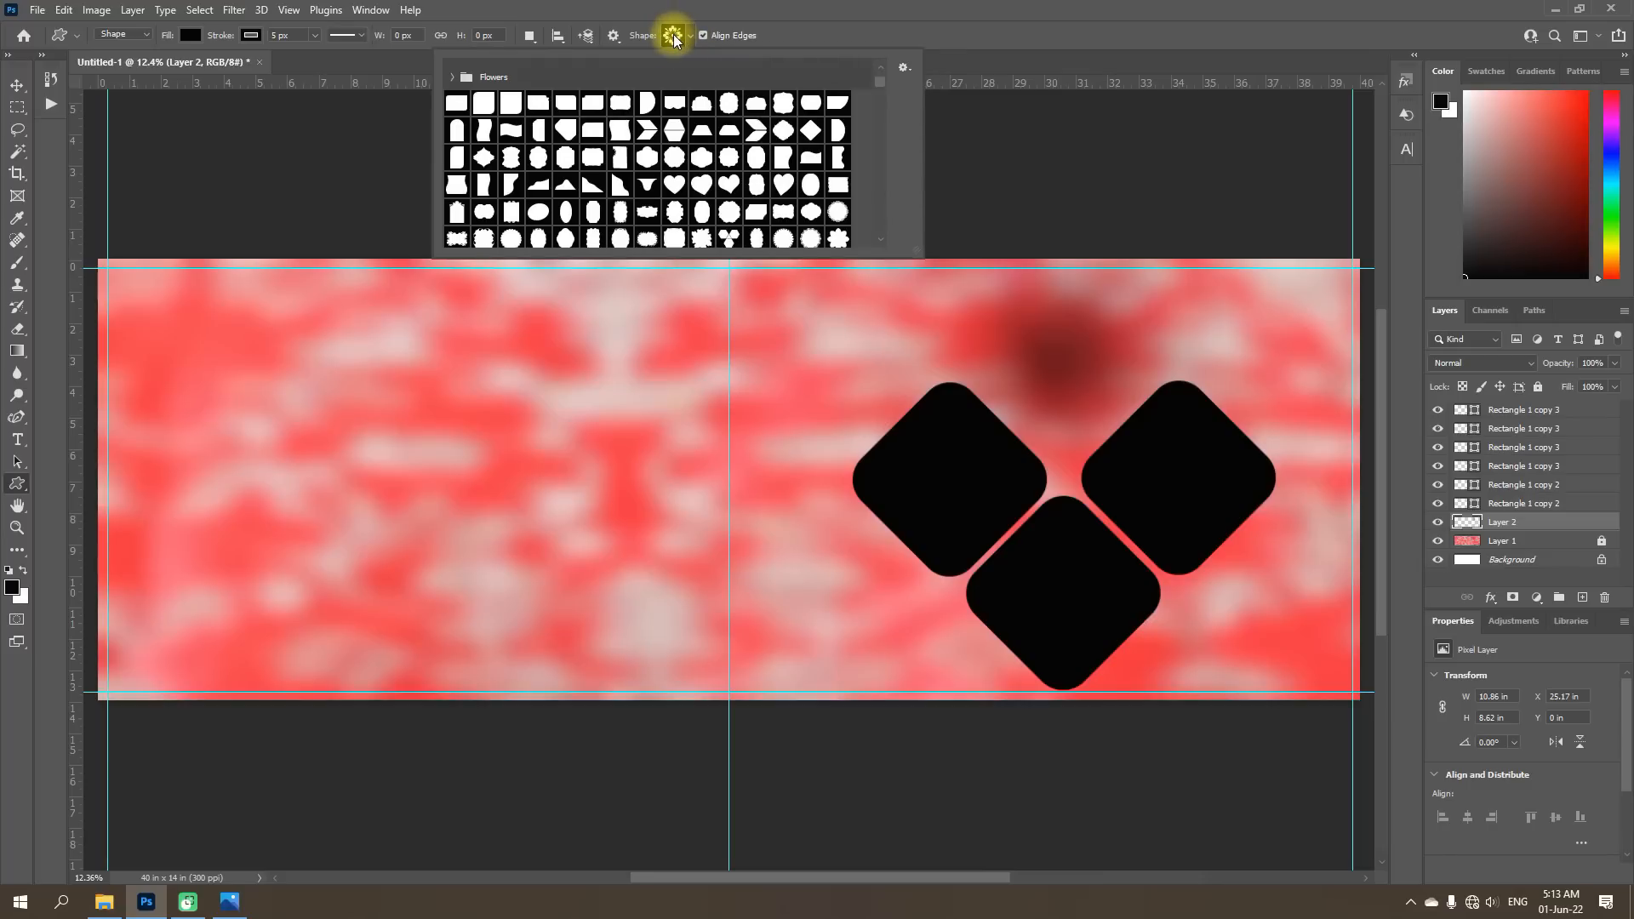
click(673, 38)
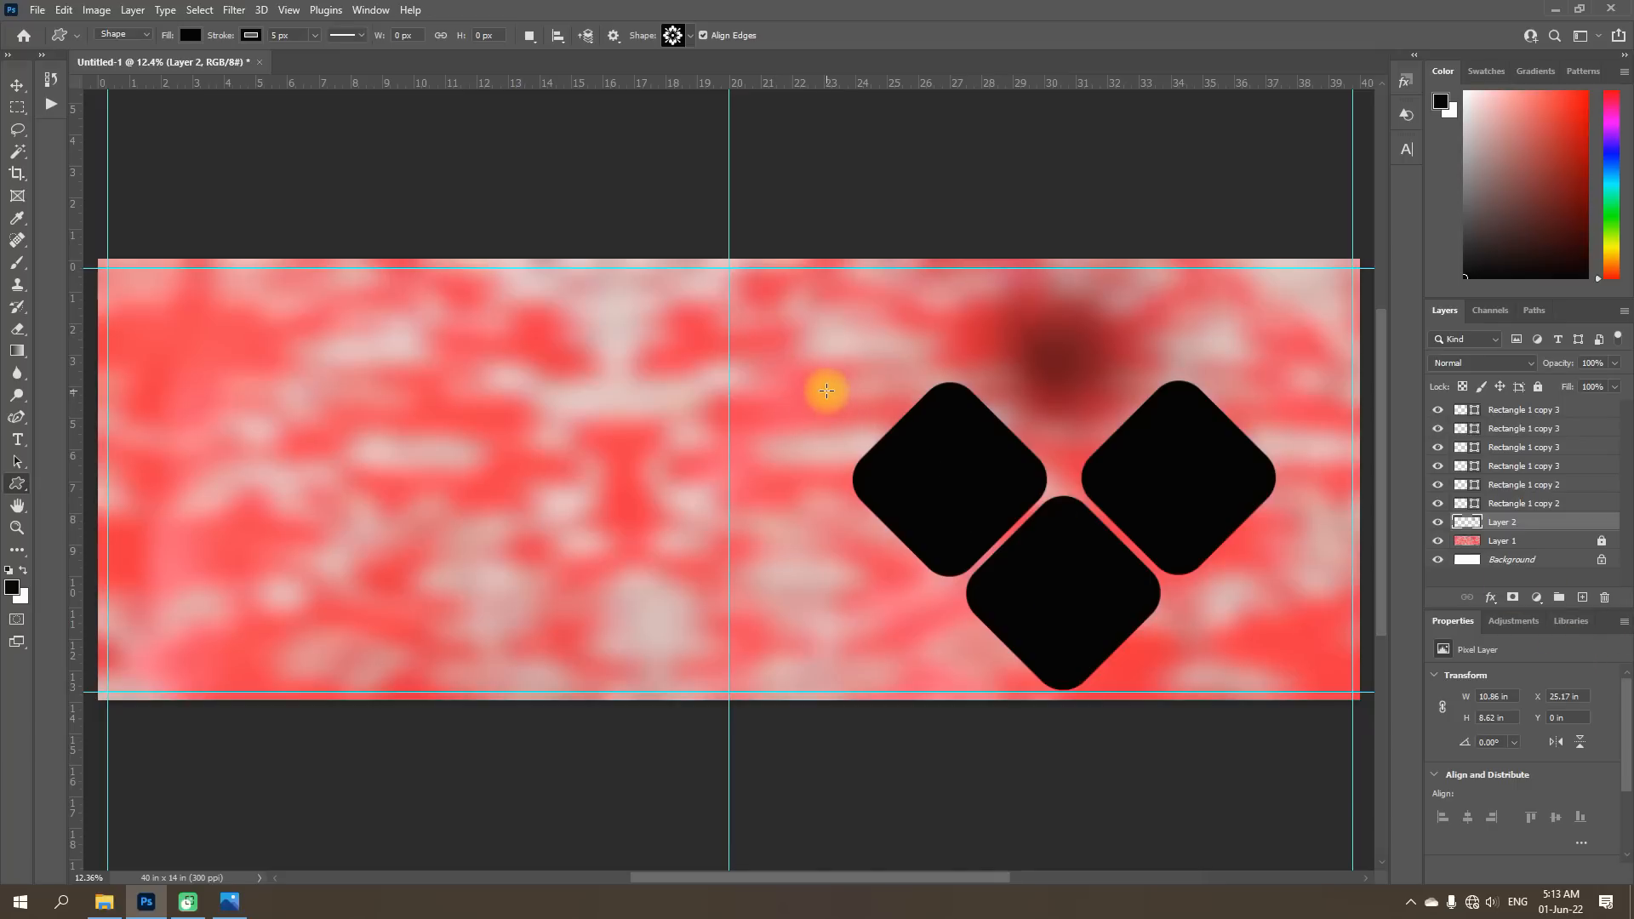
drag(758, 291, 879, 416)
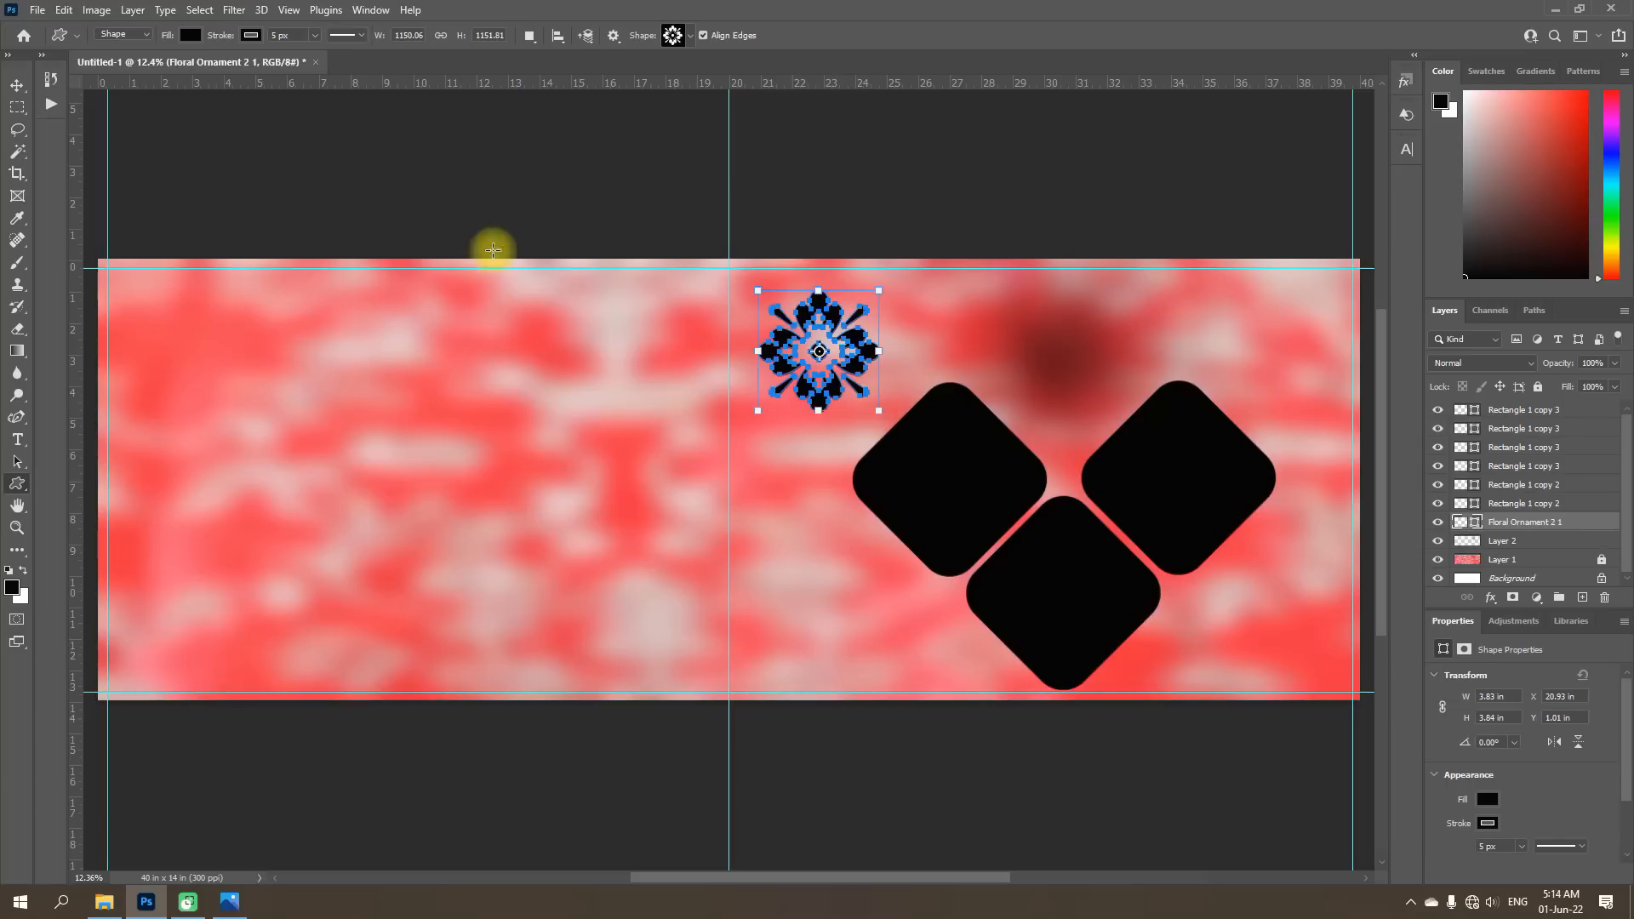
Duplicate the floral ornament horizontally into the upper-right area of the right page.
click(17, 85)
click(896, 336)
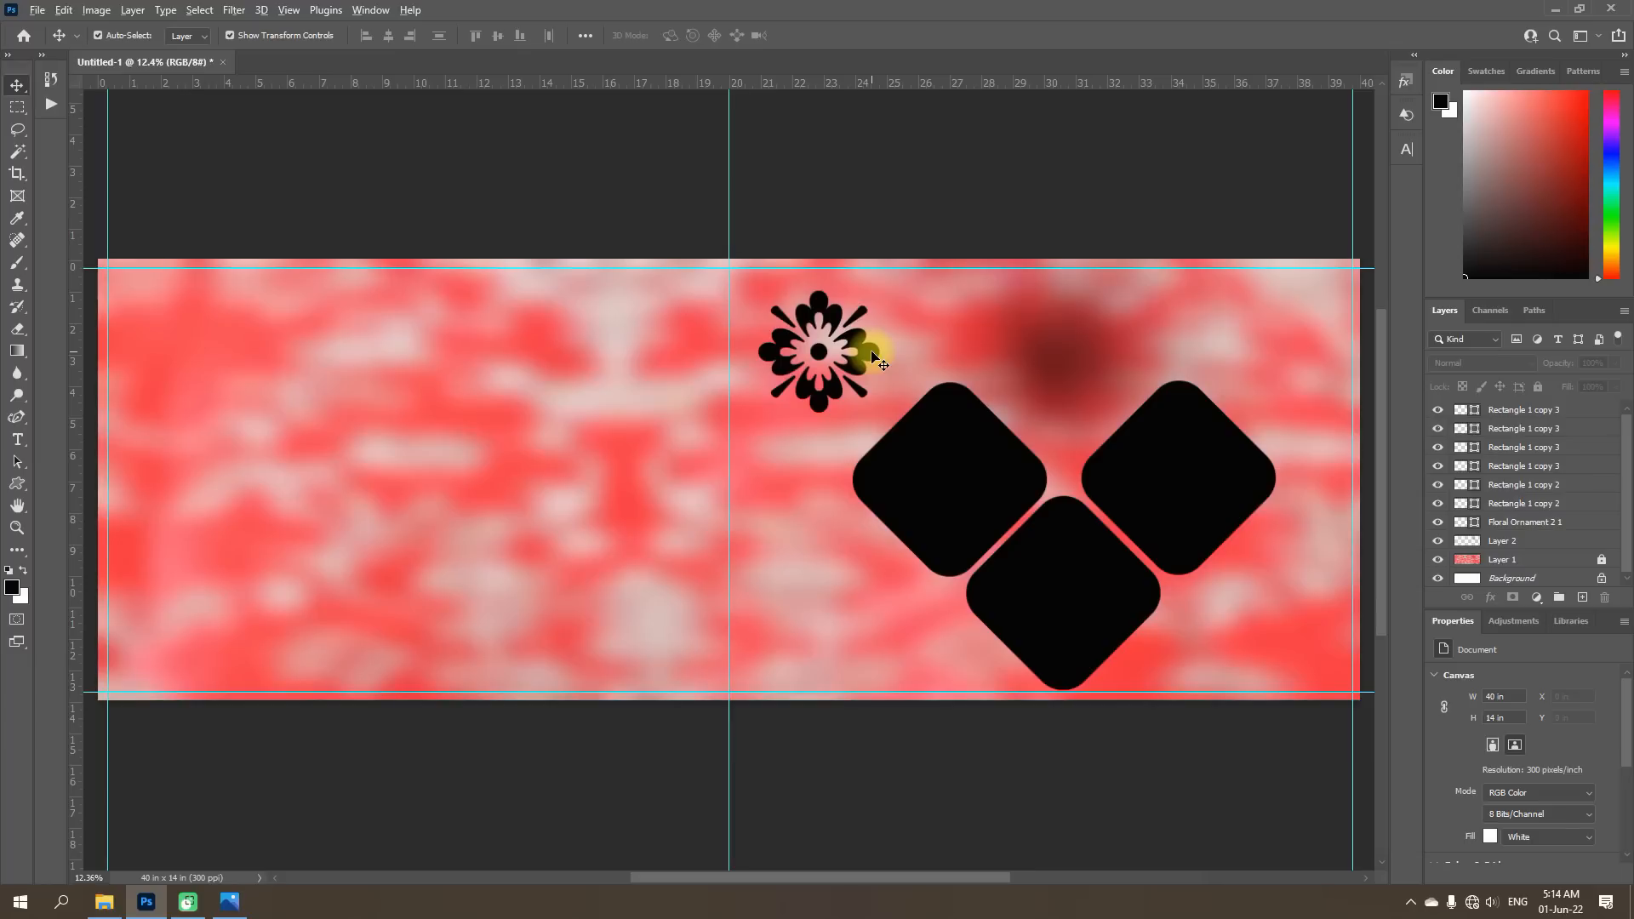
drag(868, 351, 1337, 343)
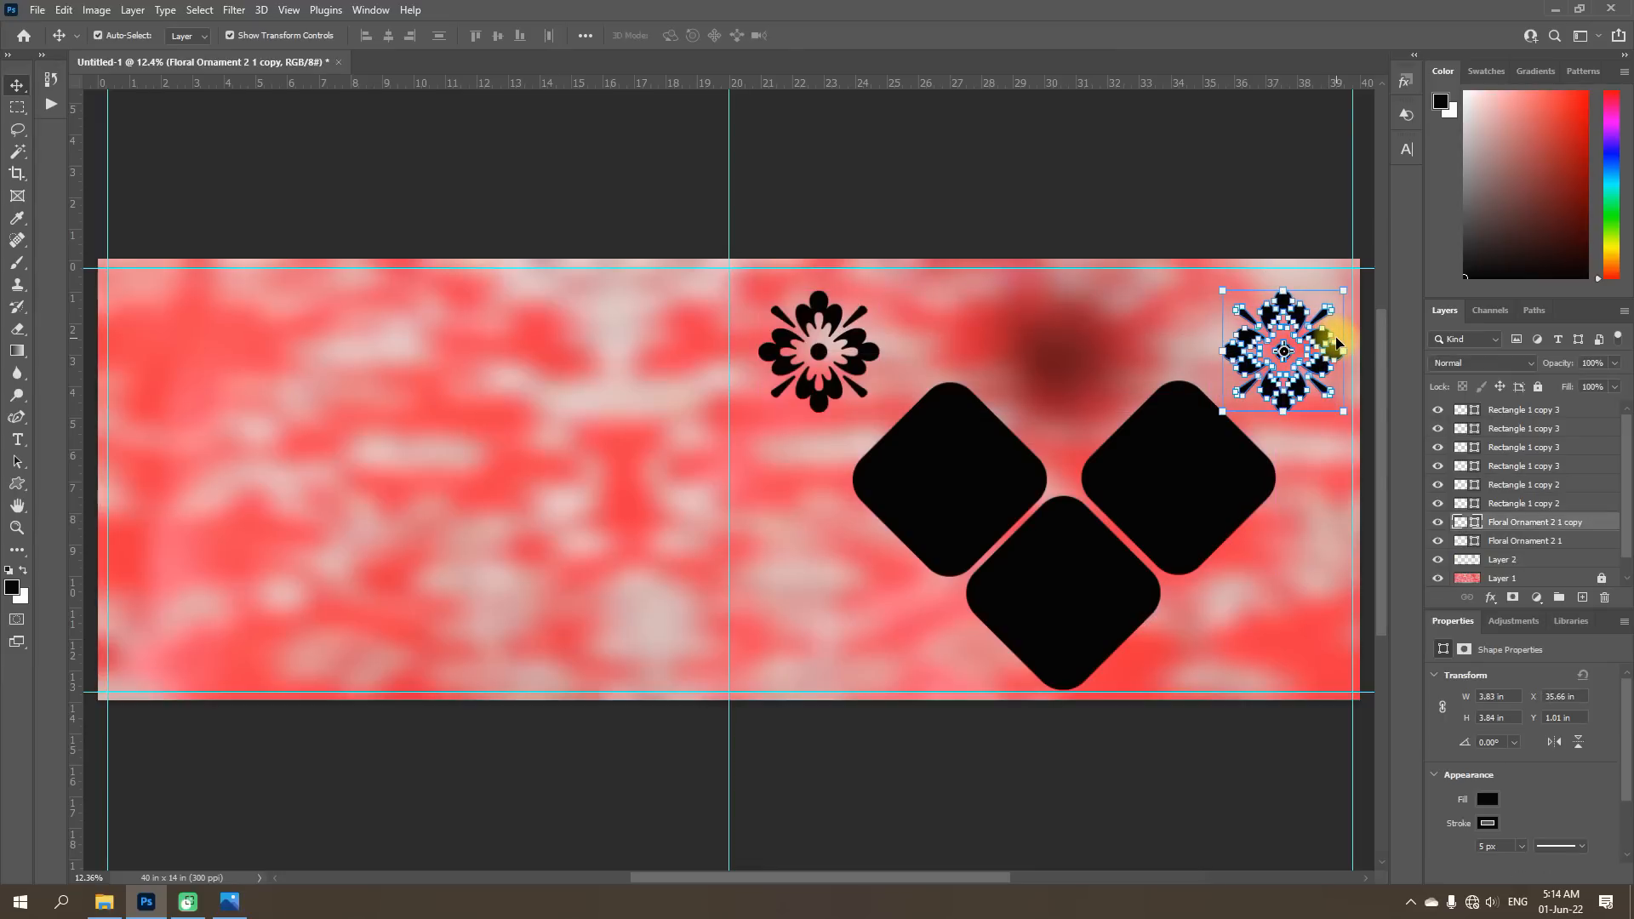
click(1056, 161)
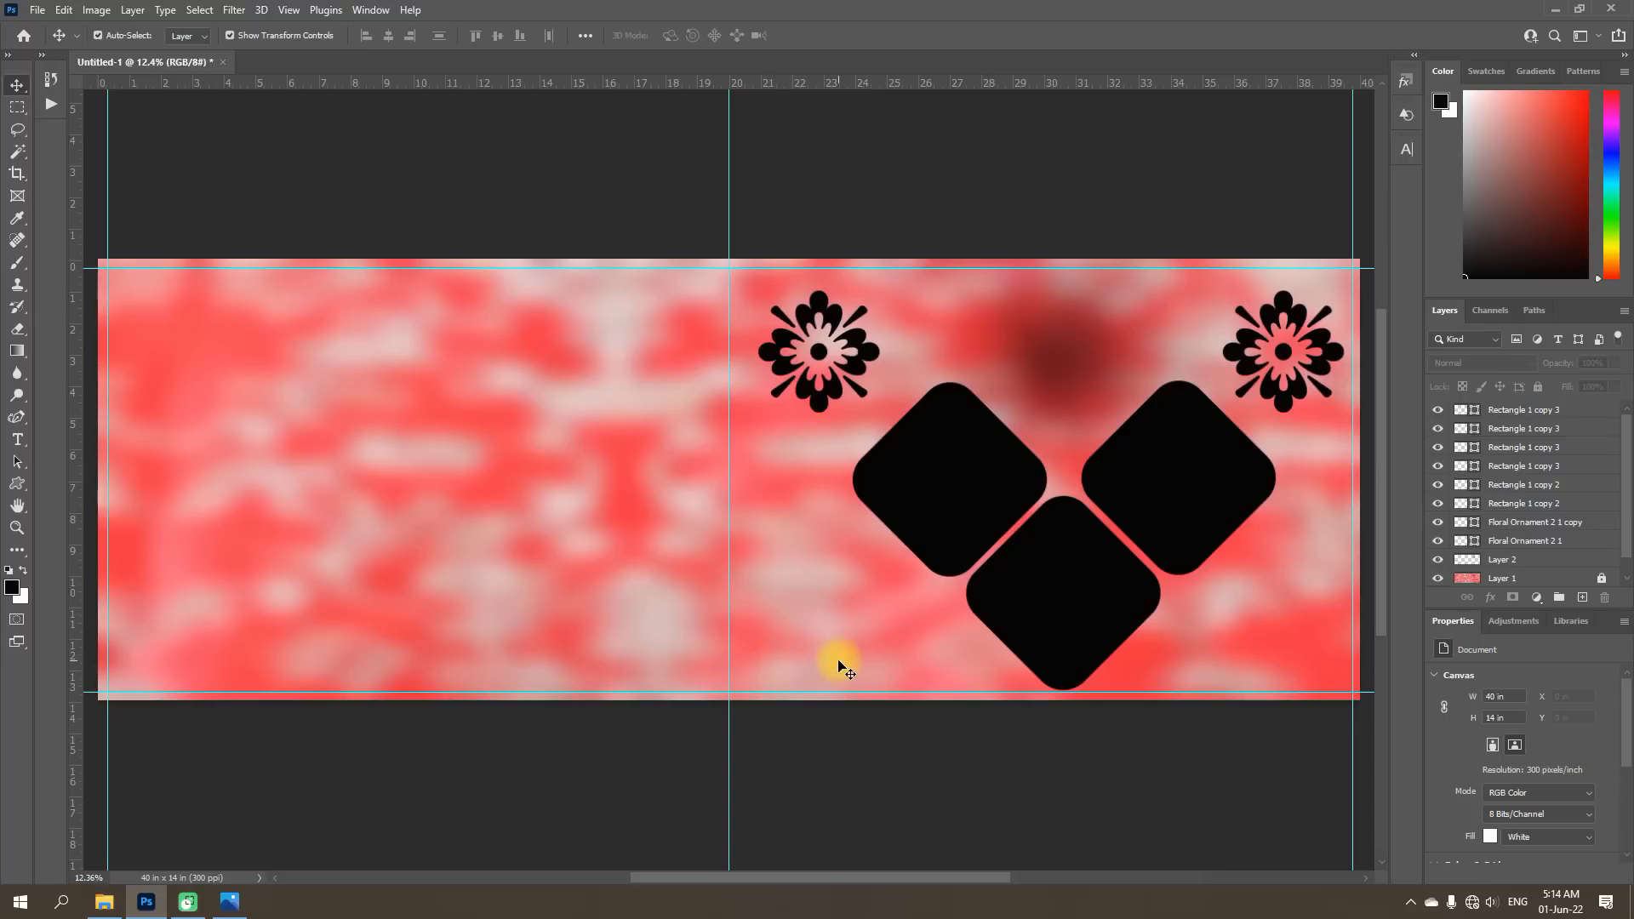
Add a new layer above Layer 2 and place the horizontal text "Happy" in the lower-left area of the right page.
scroll(1615, 544, down, 1)
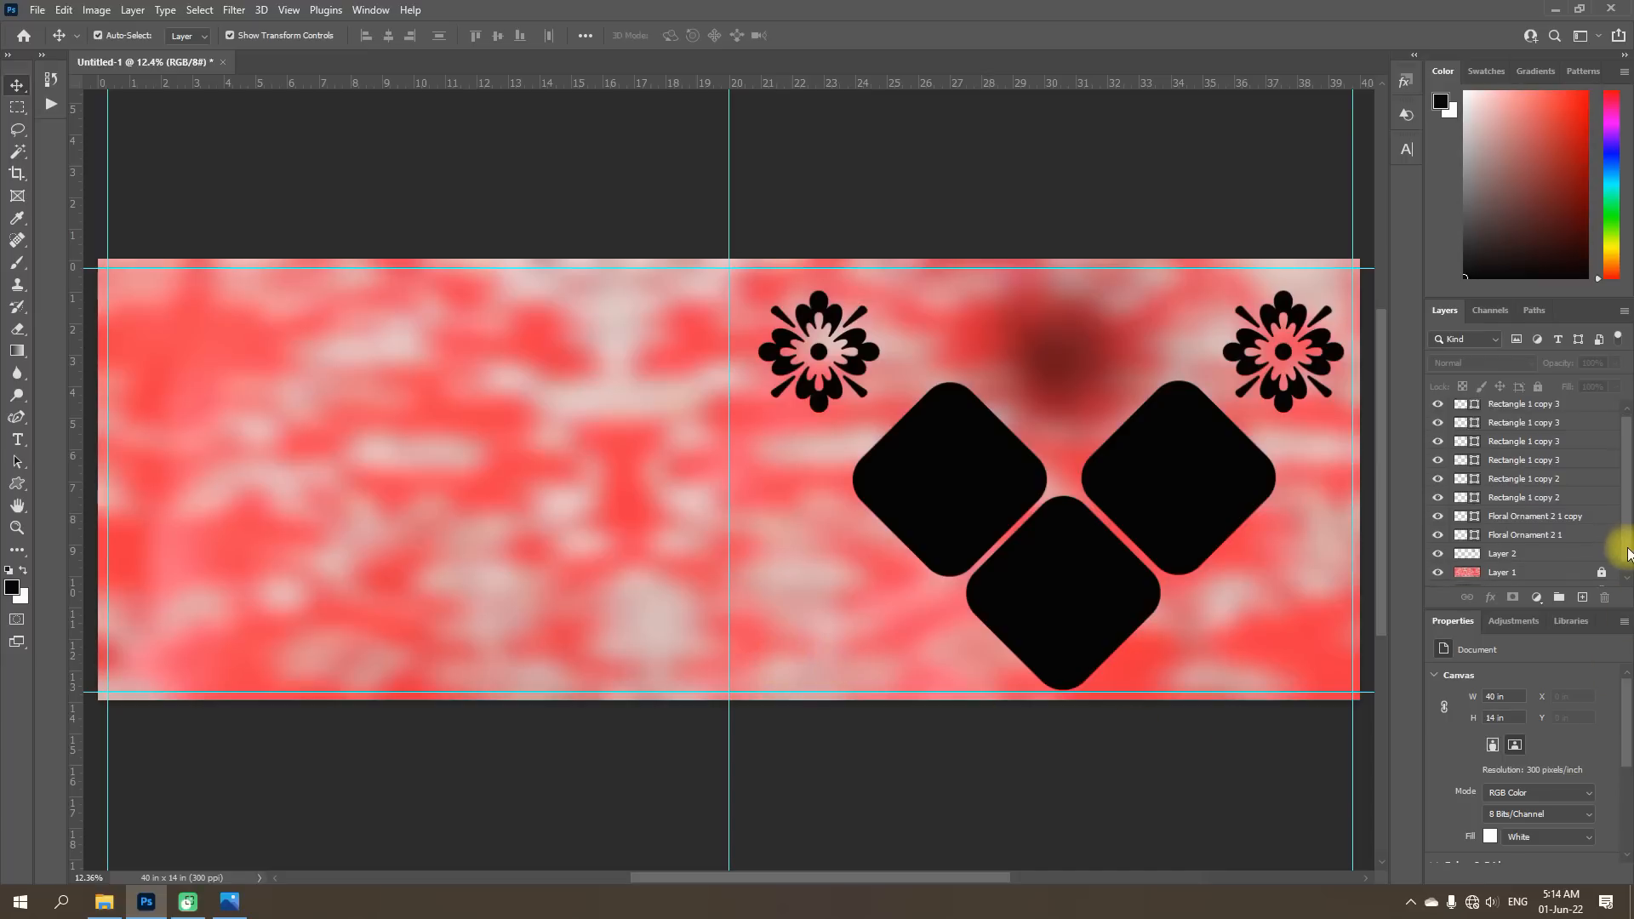
click(1532, 539)
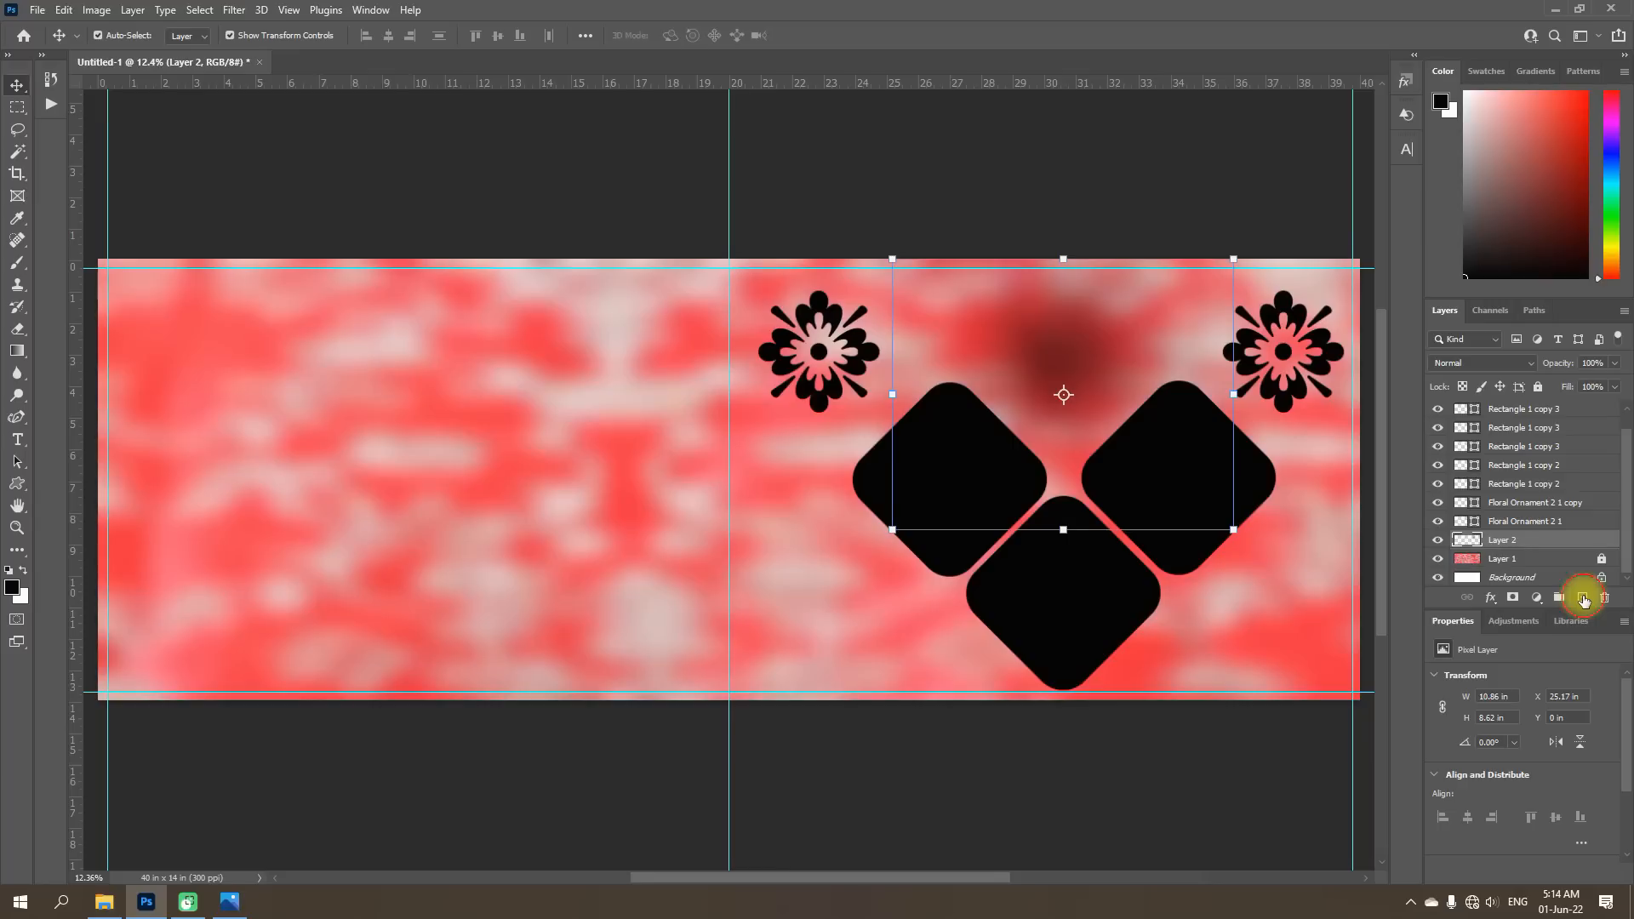
click(1583, 600)
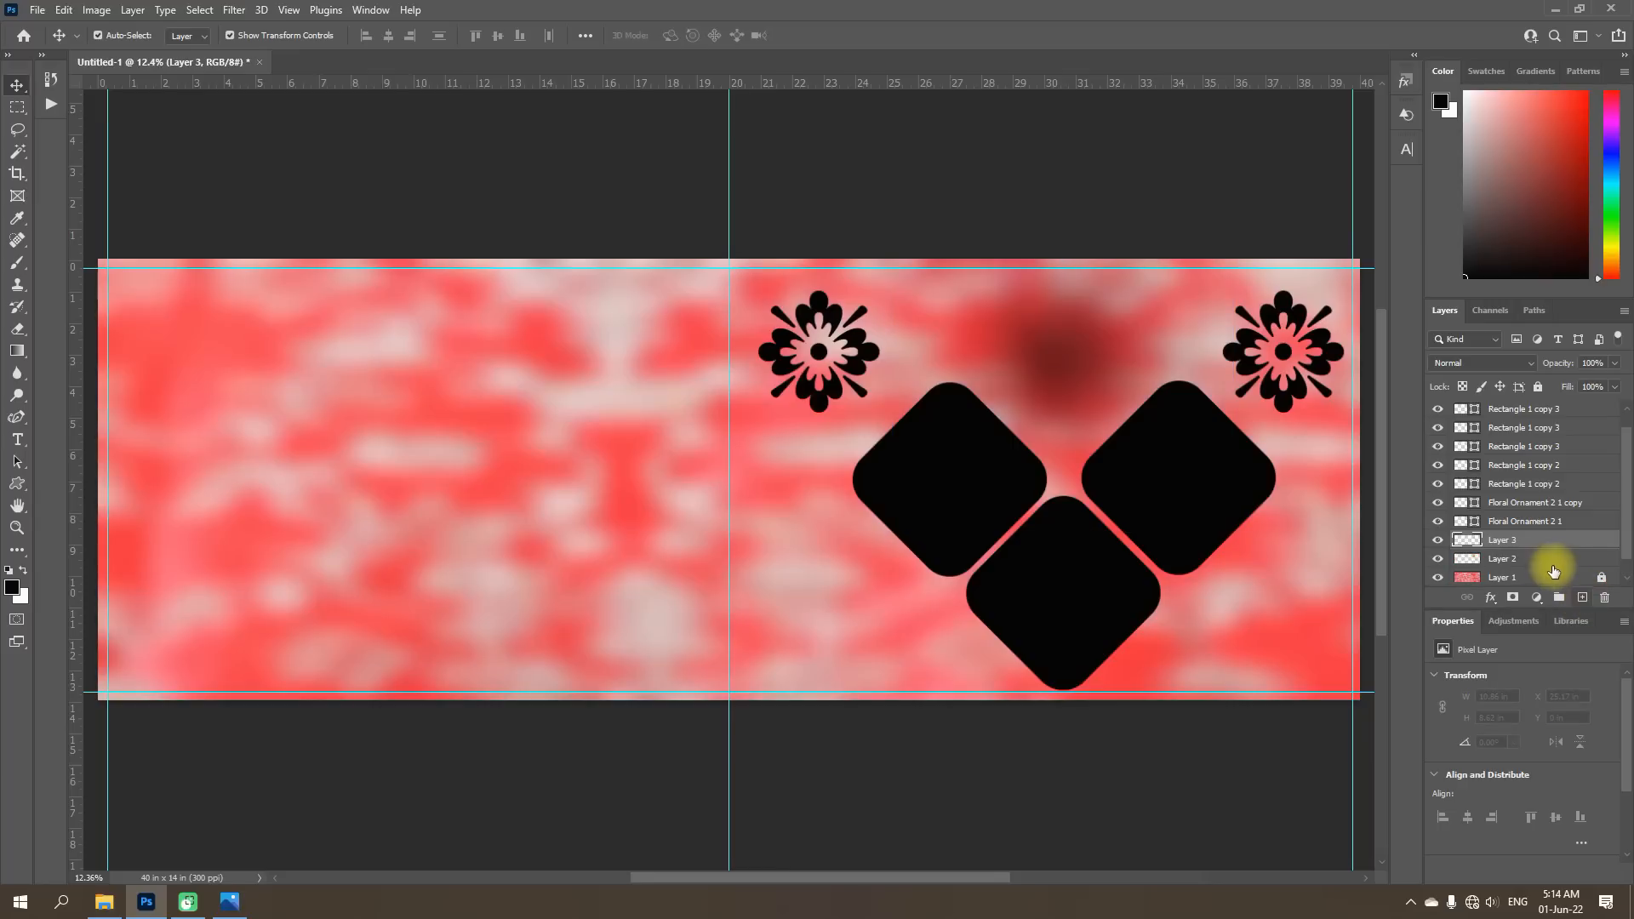
click(17, 441)
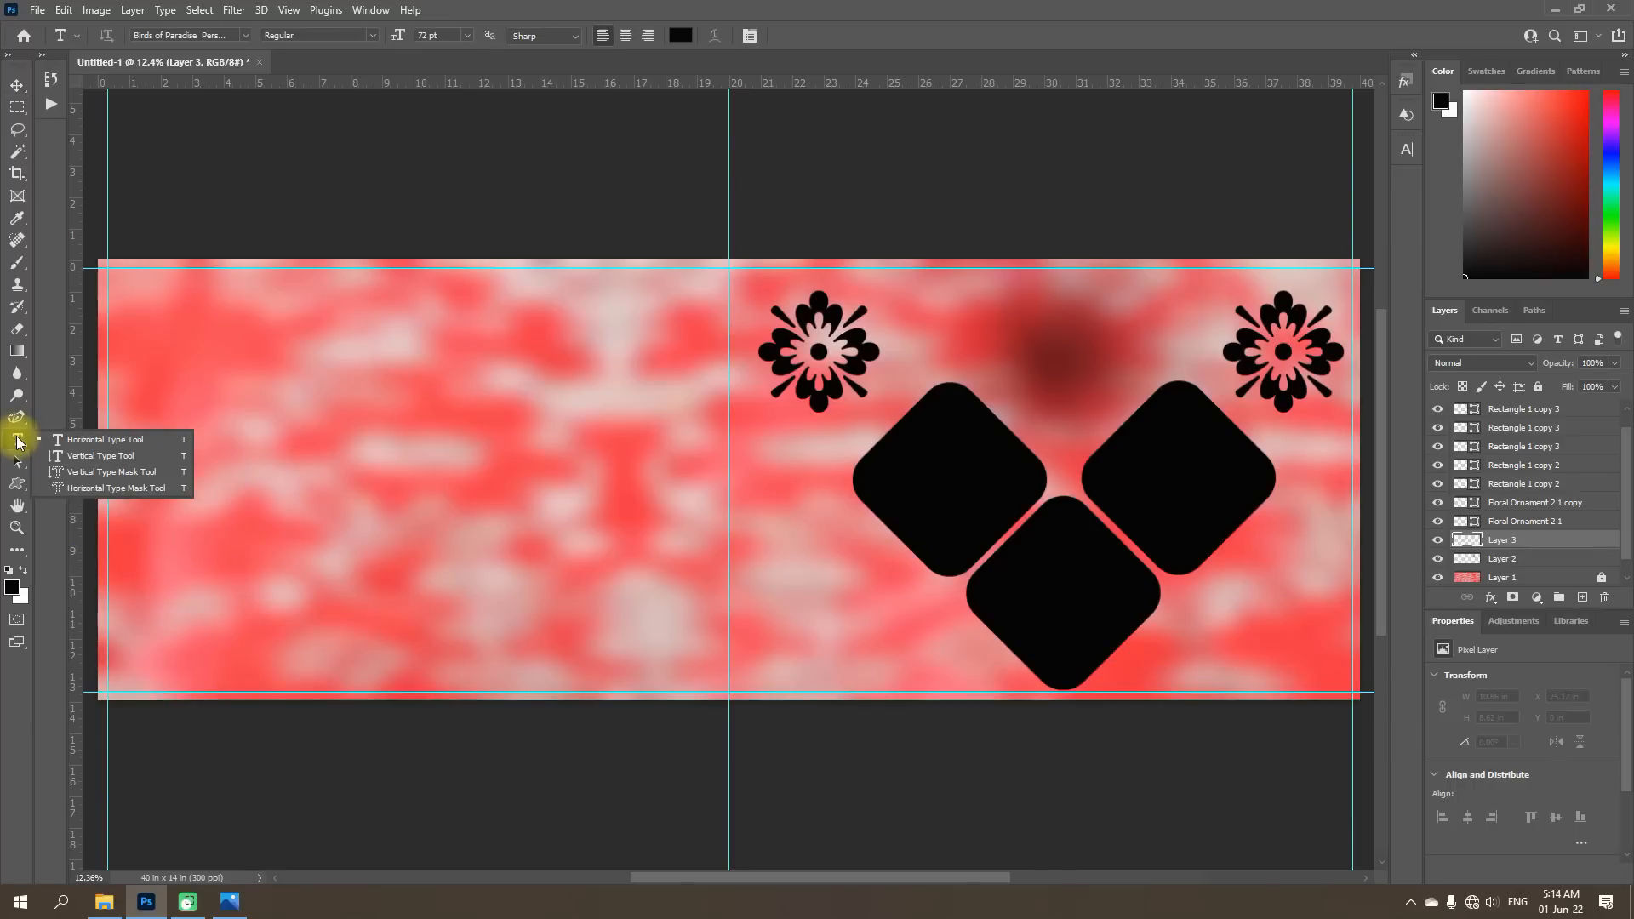
click(136, 439)
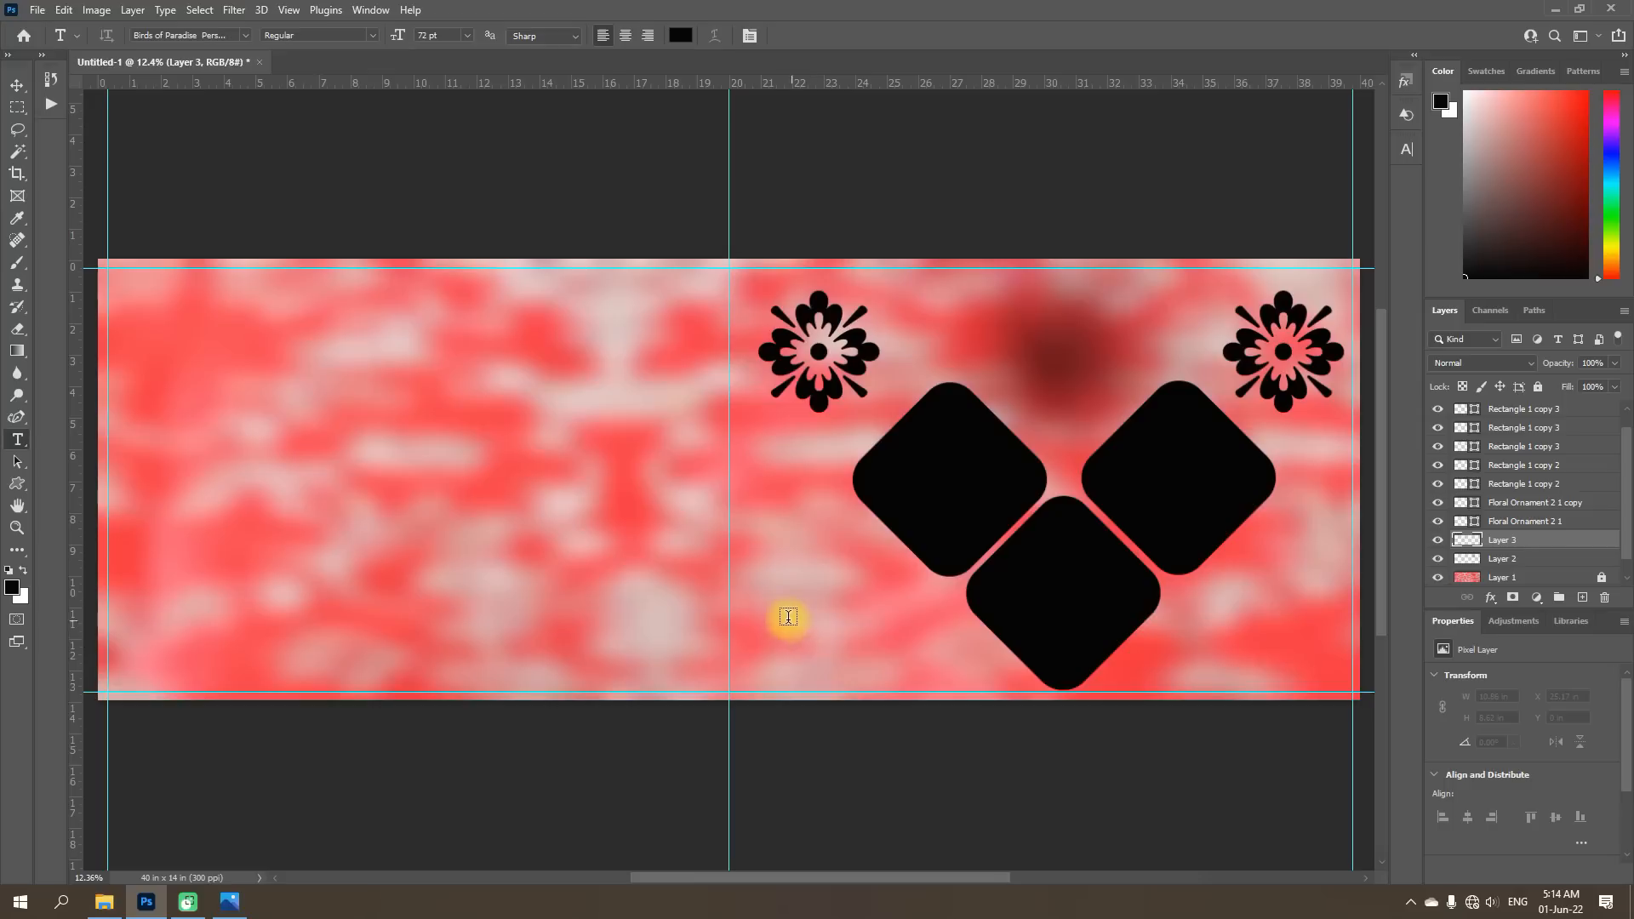
click(765, 636)
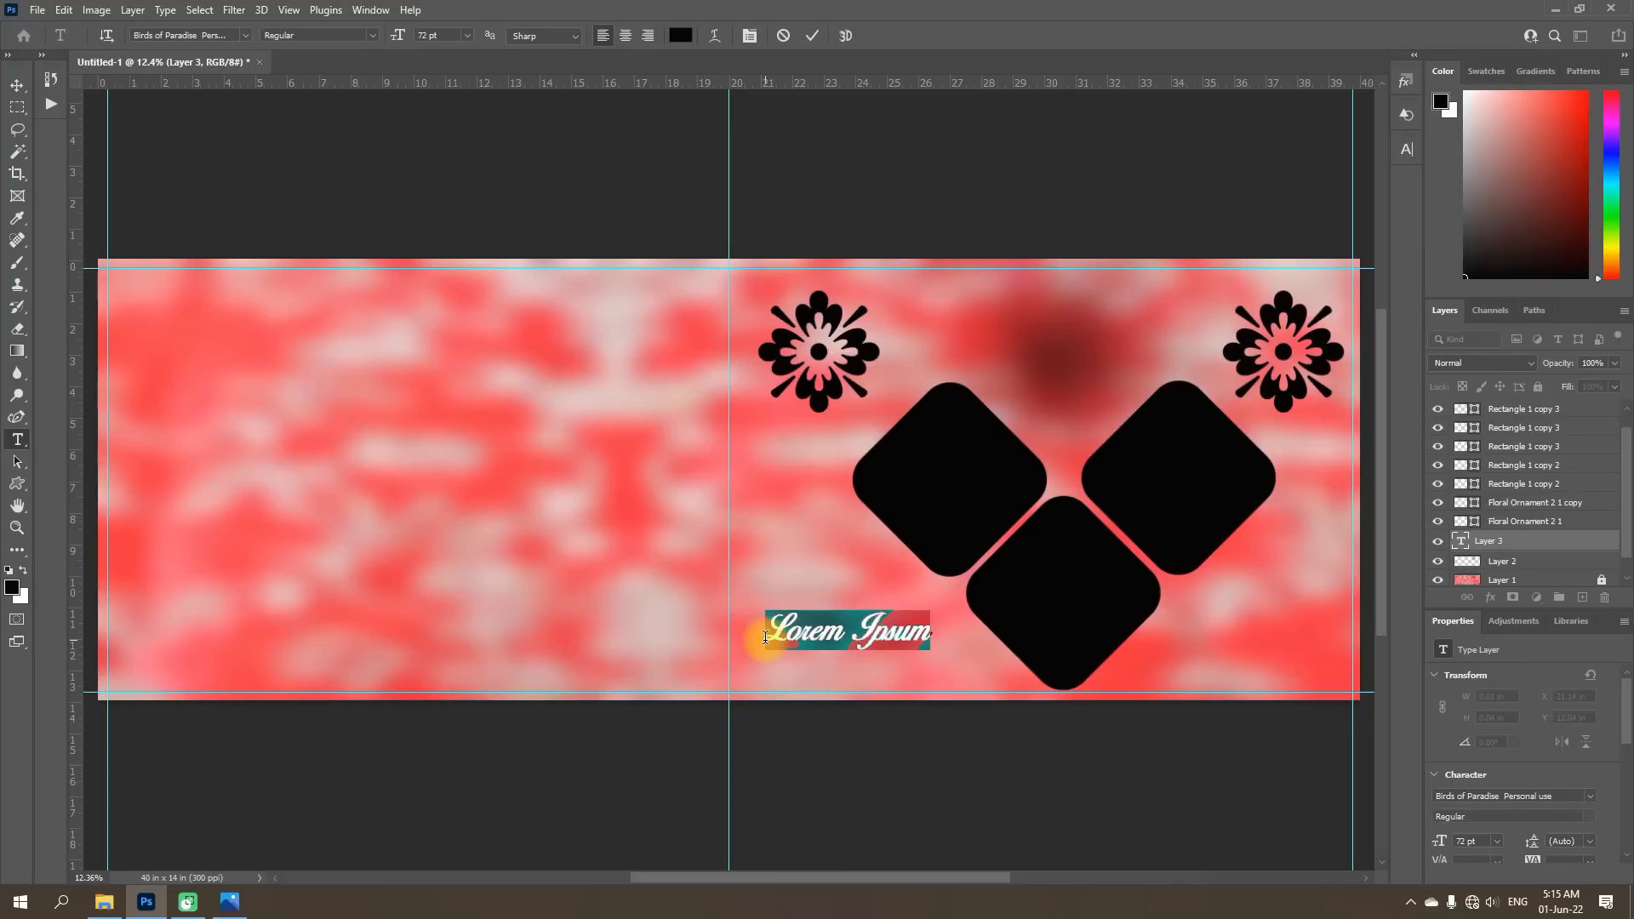
text(Ha)
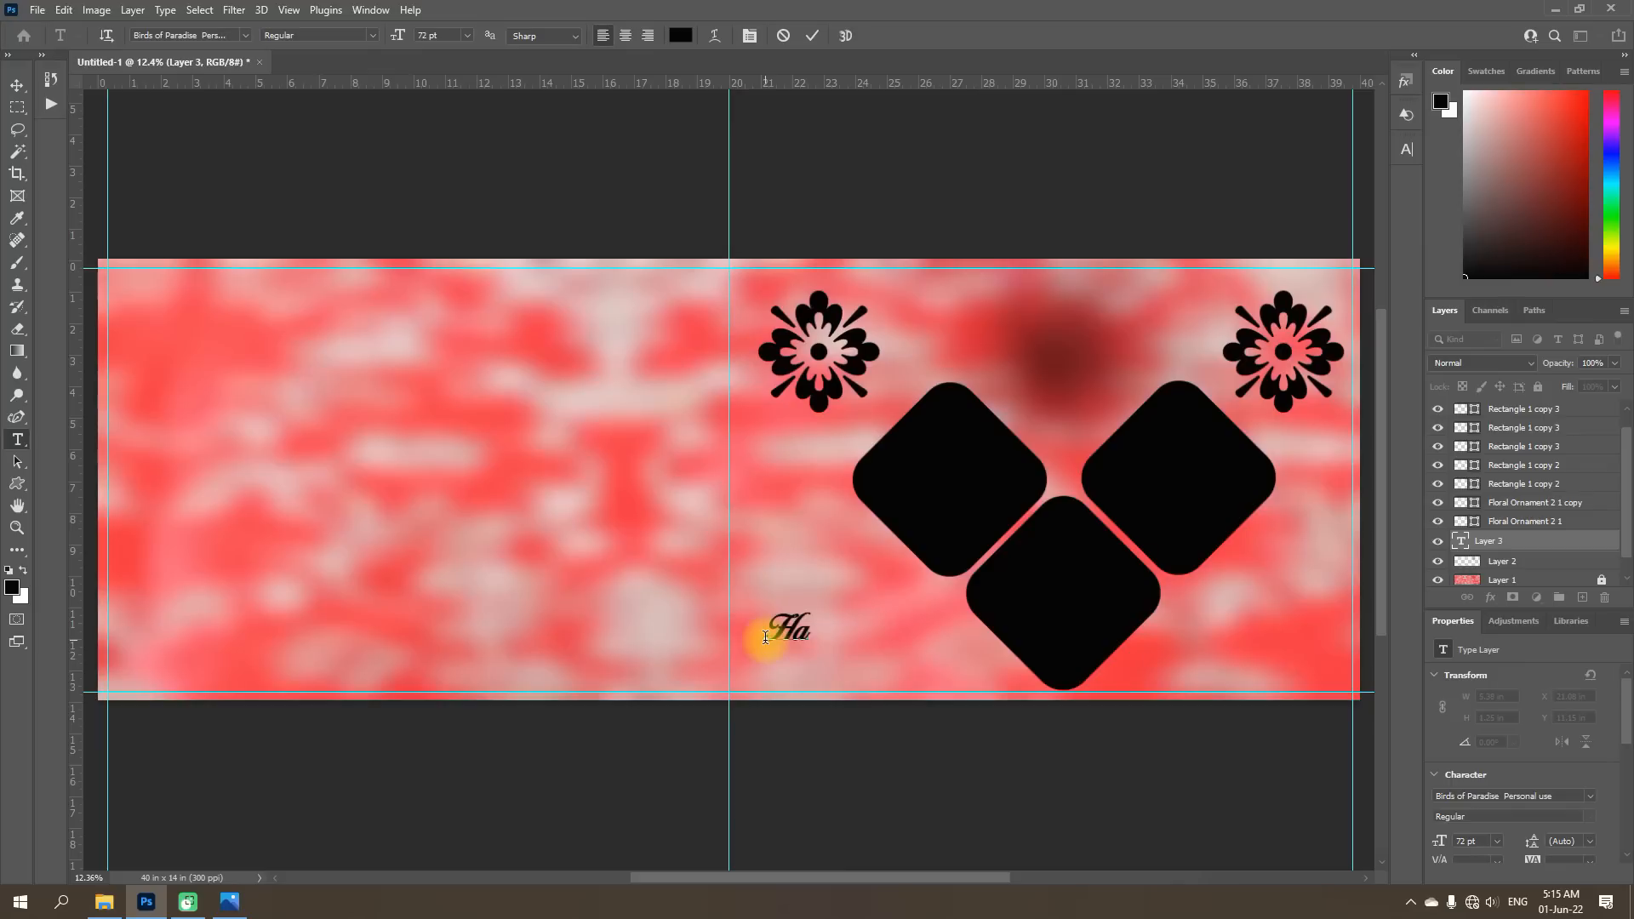
text(ppy)
click(815, 36)
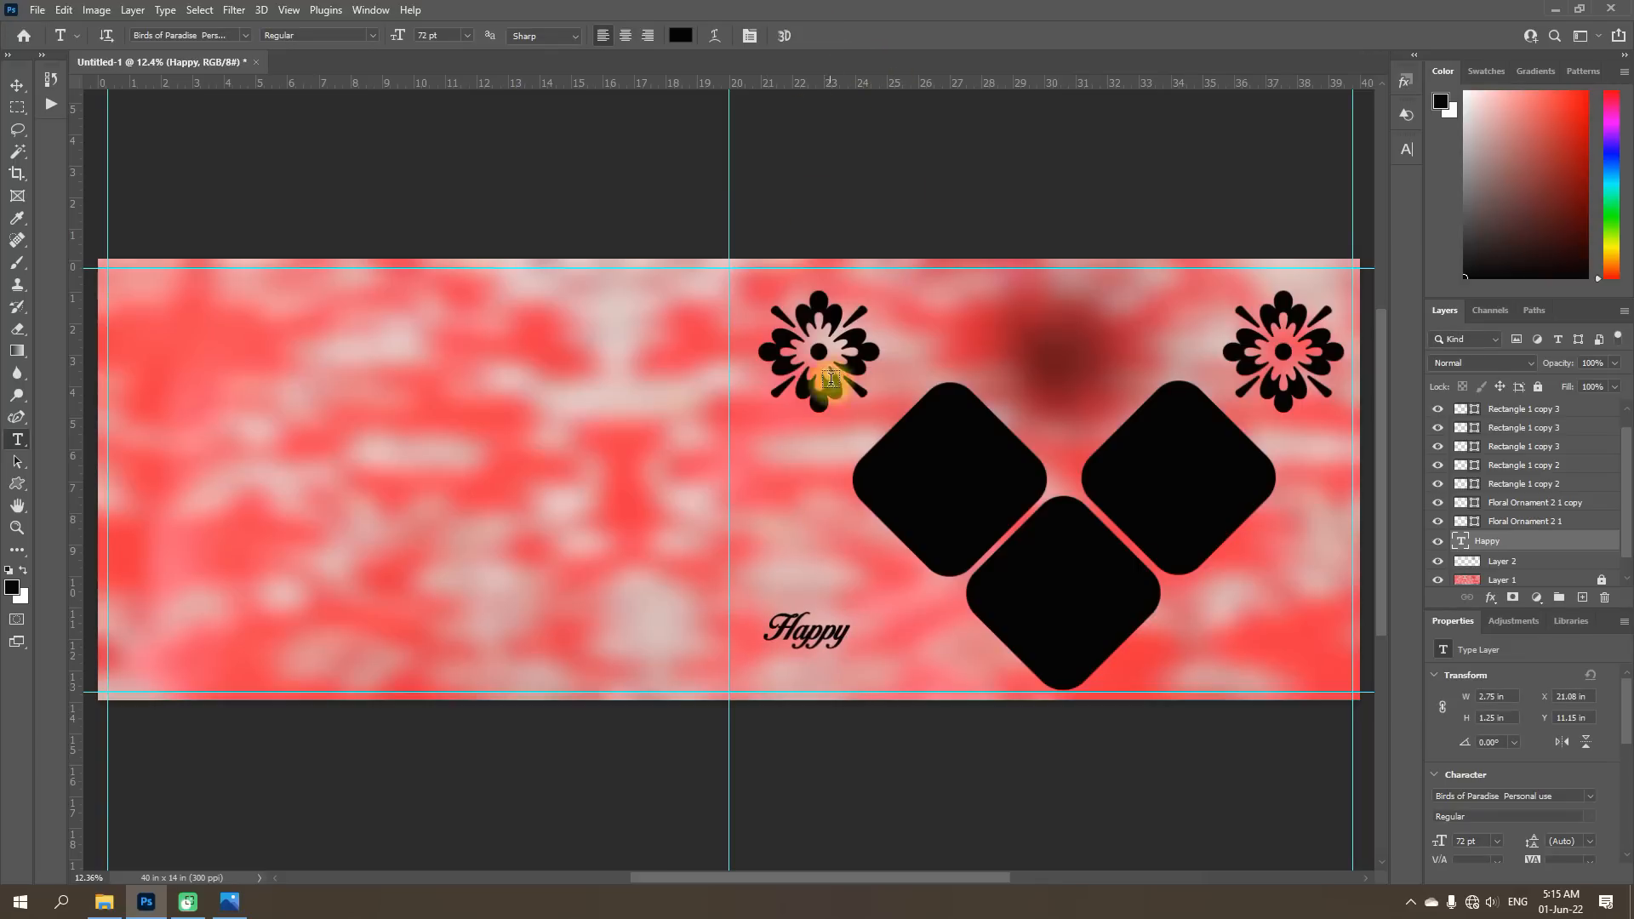
Enlarge the "Happy" text to about 5.91 x 2.3 in.
click(16, 84)
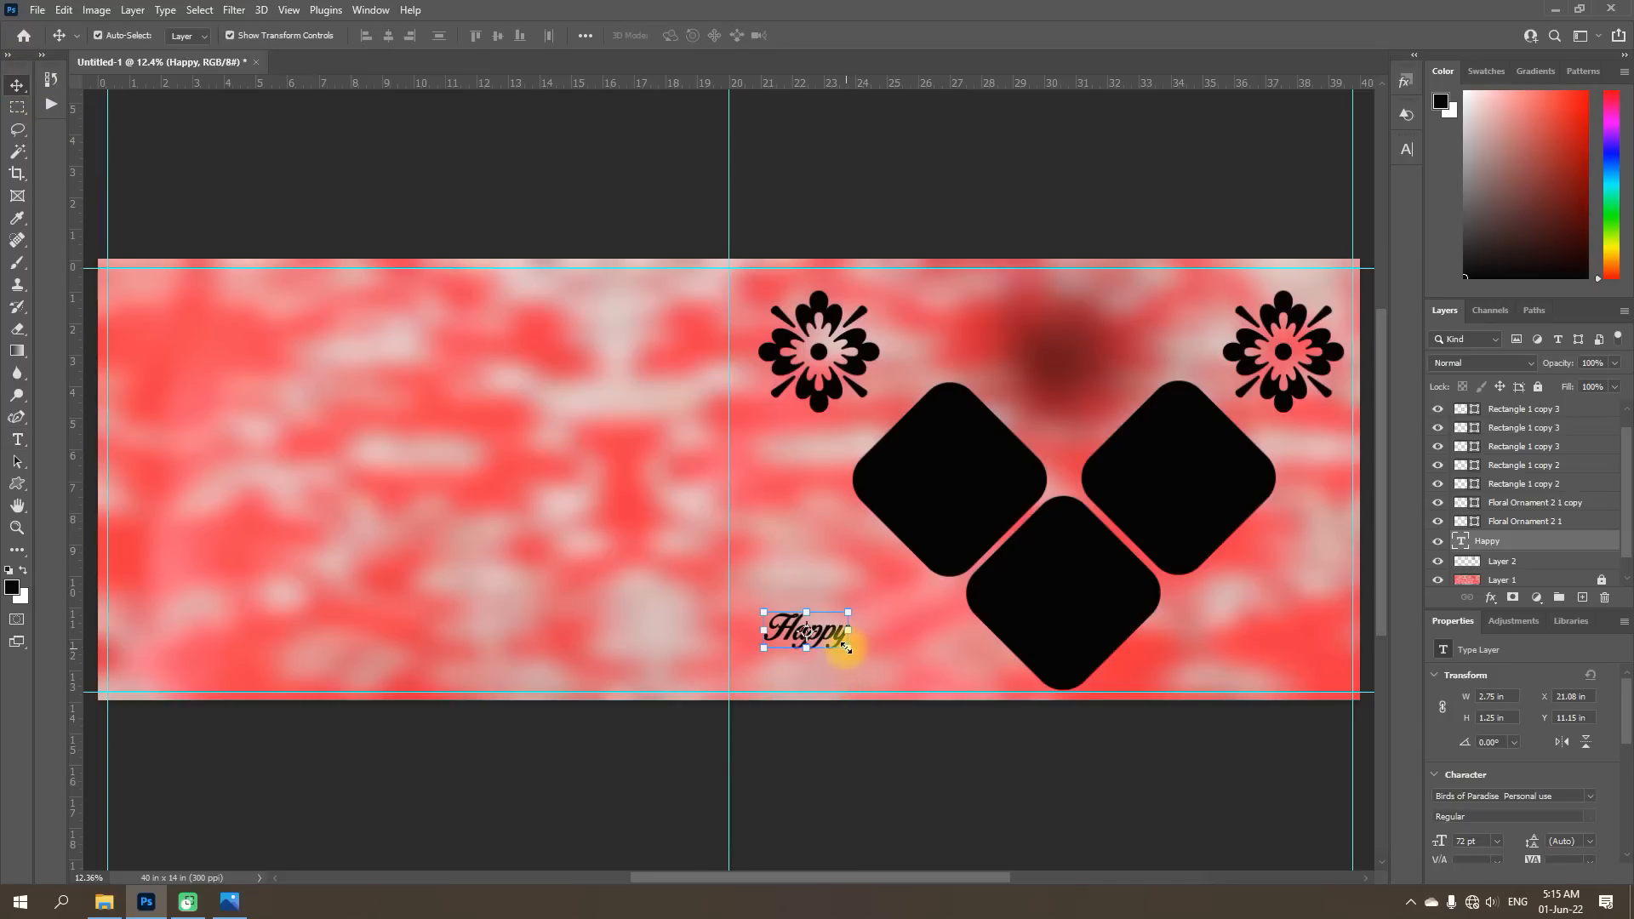
drag(845, 648, 944, 674)
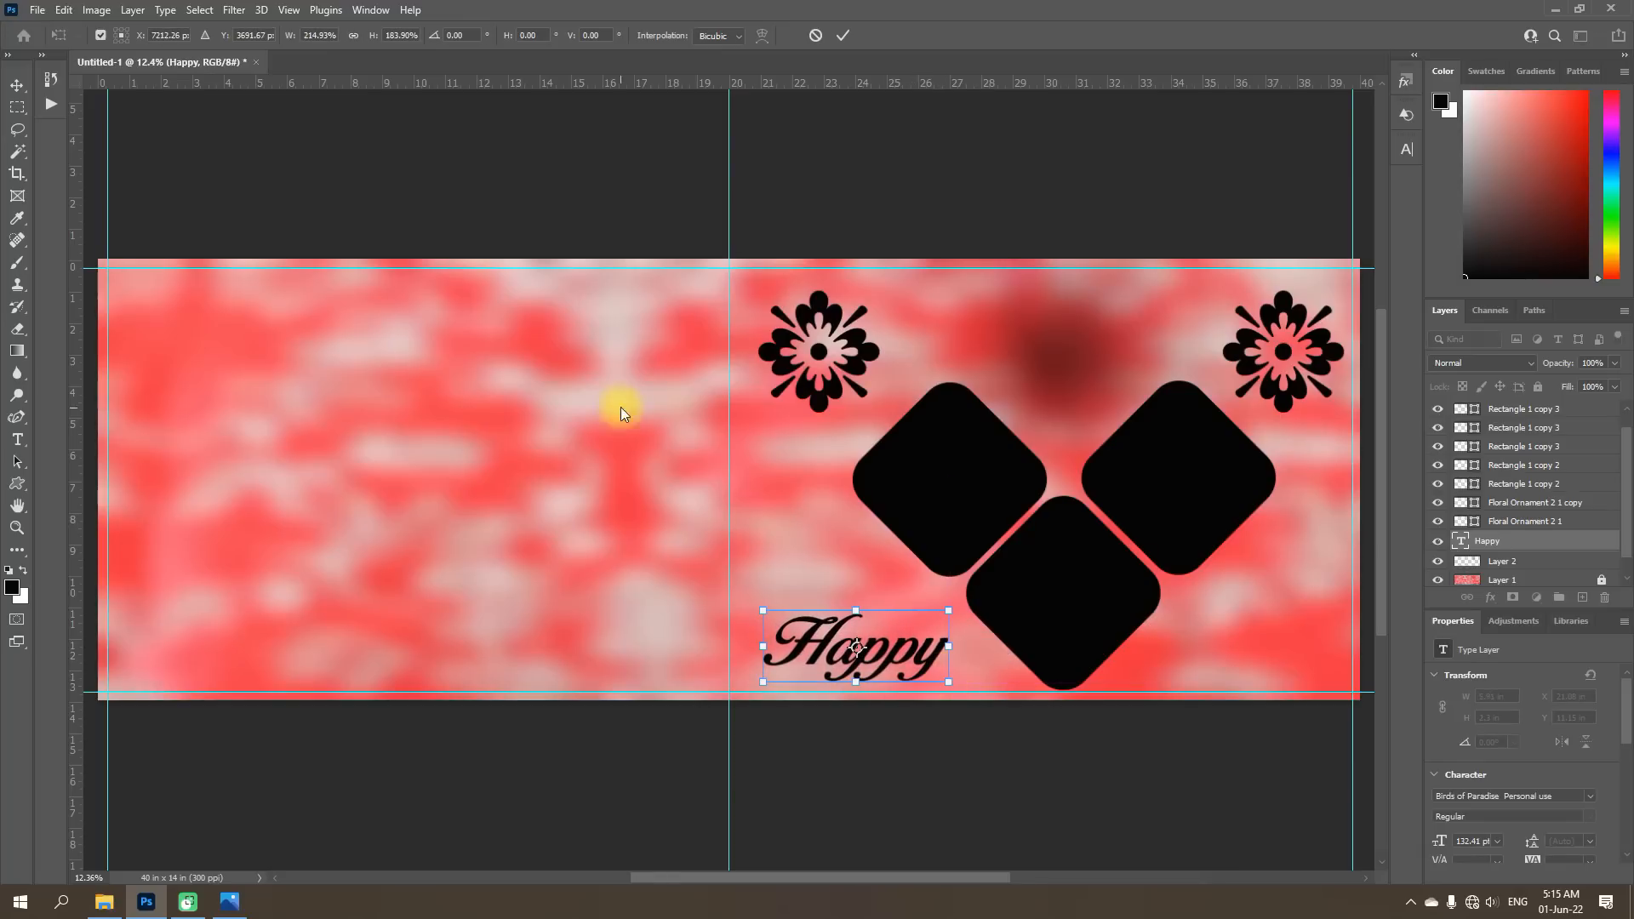
click(842, 35)
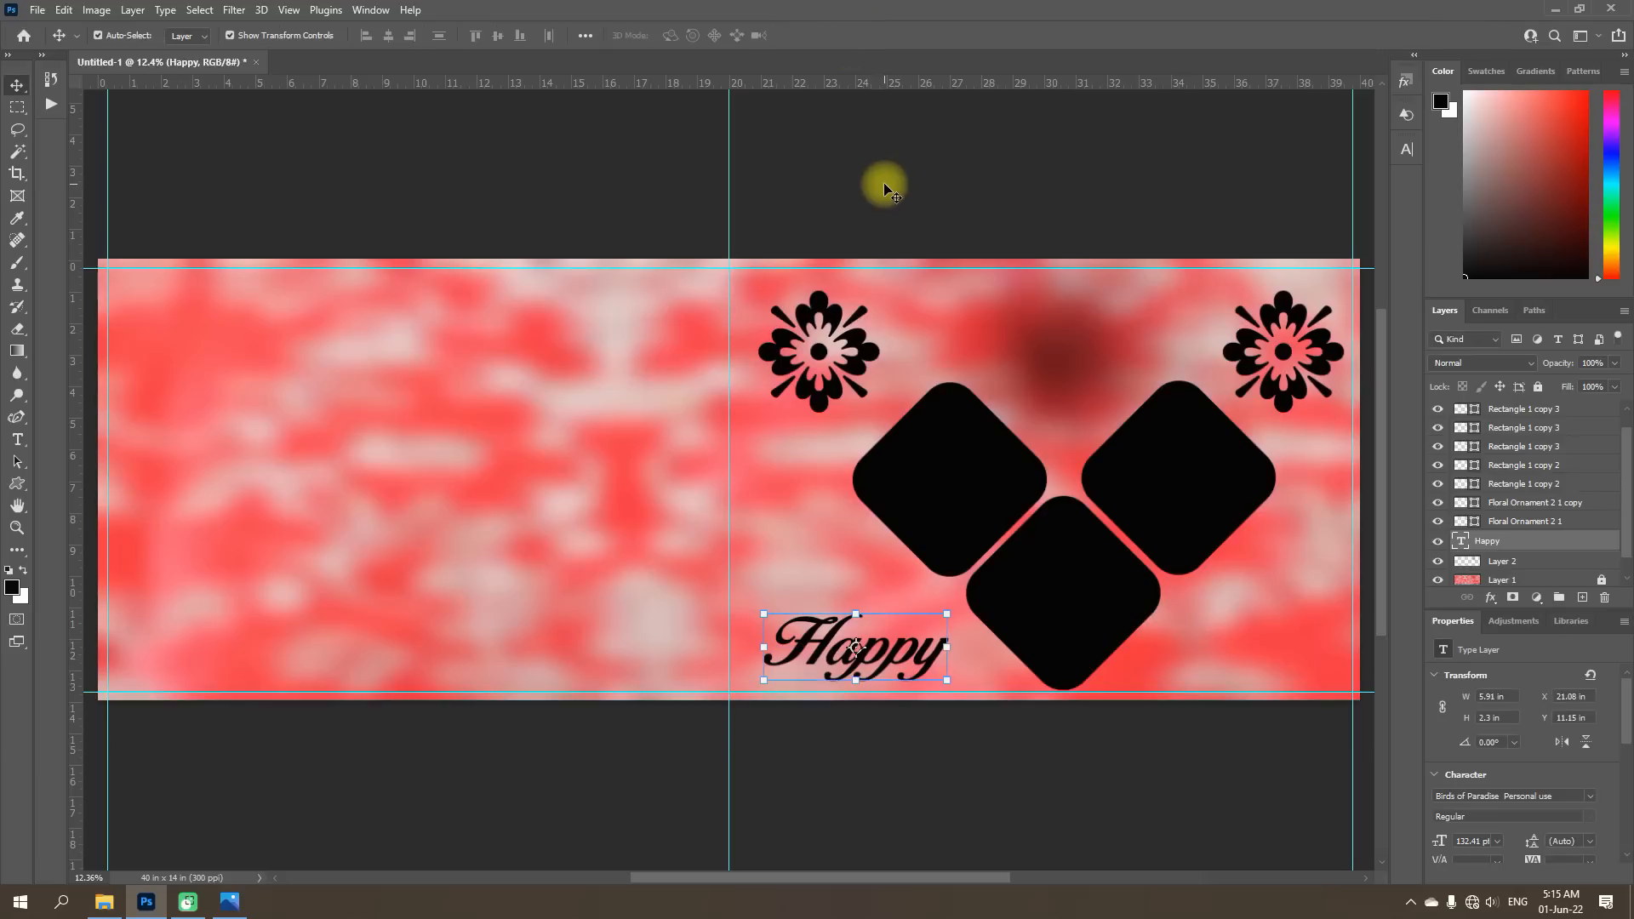
click(884, 185)
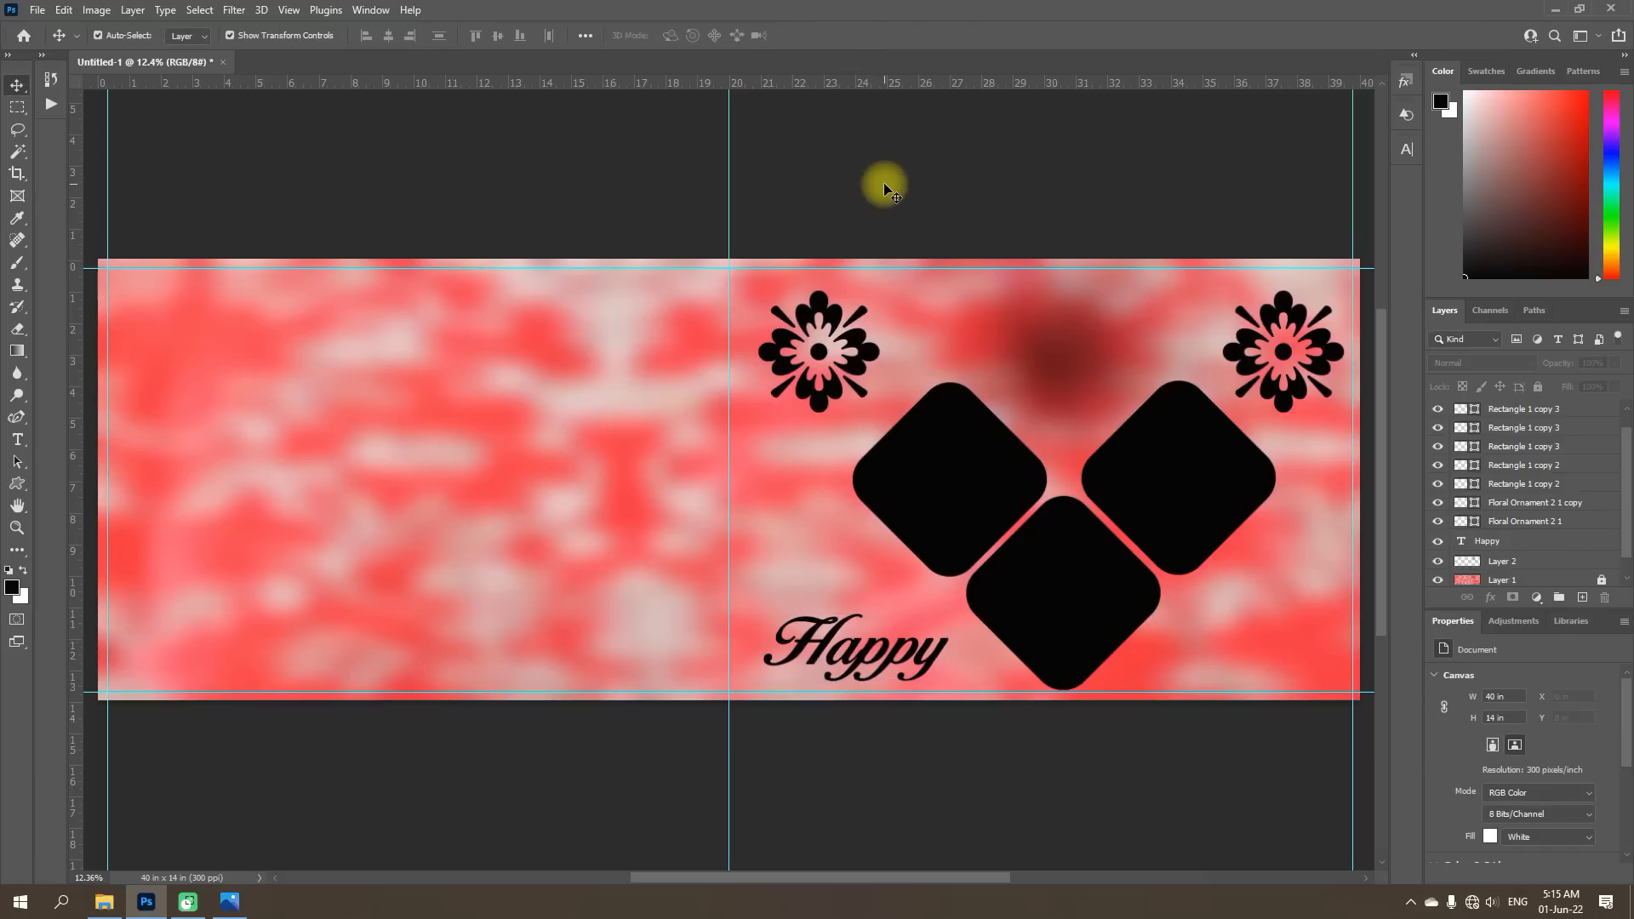
Duplicate the "Happy" text horizontally into the lower-right area of the right page, beside the bottom diamond.
click(929, 656)
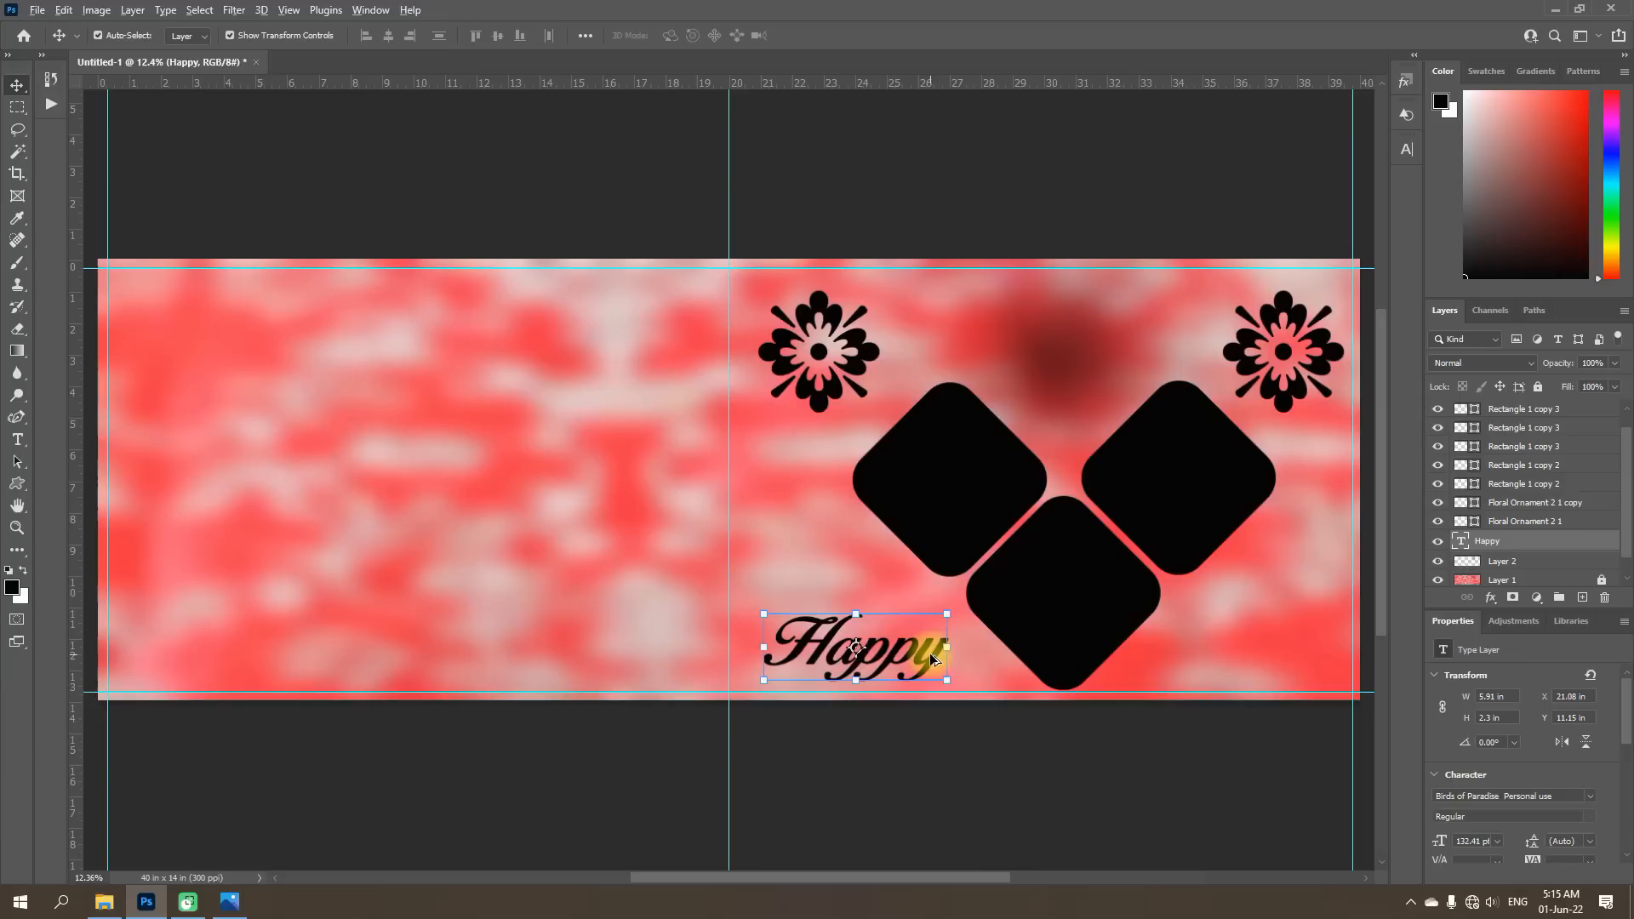
drag(930, 658, 1316, 650)
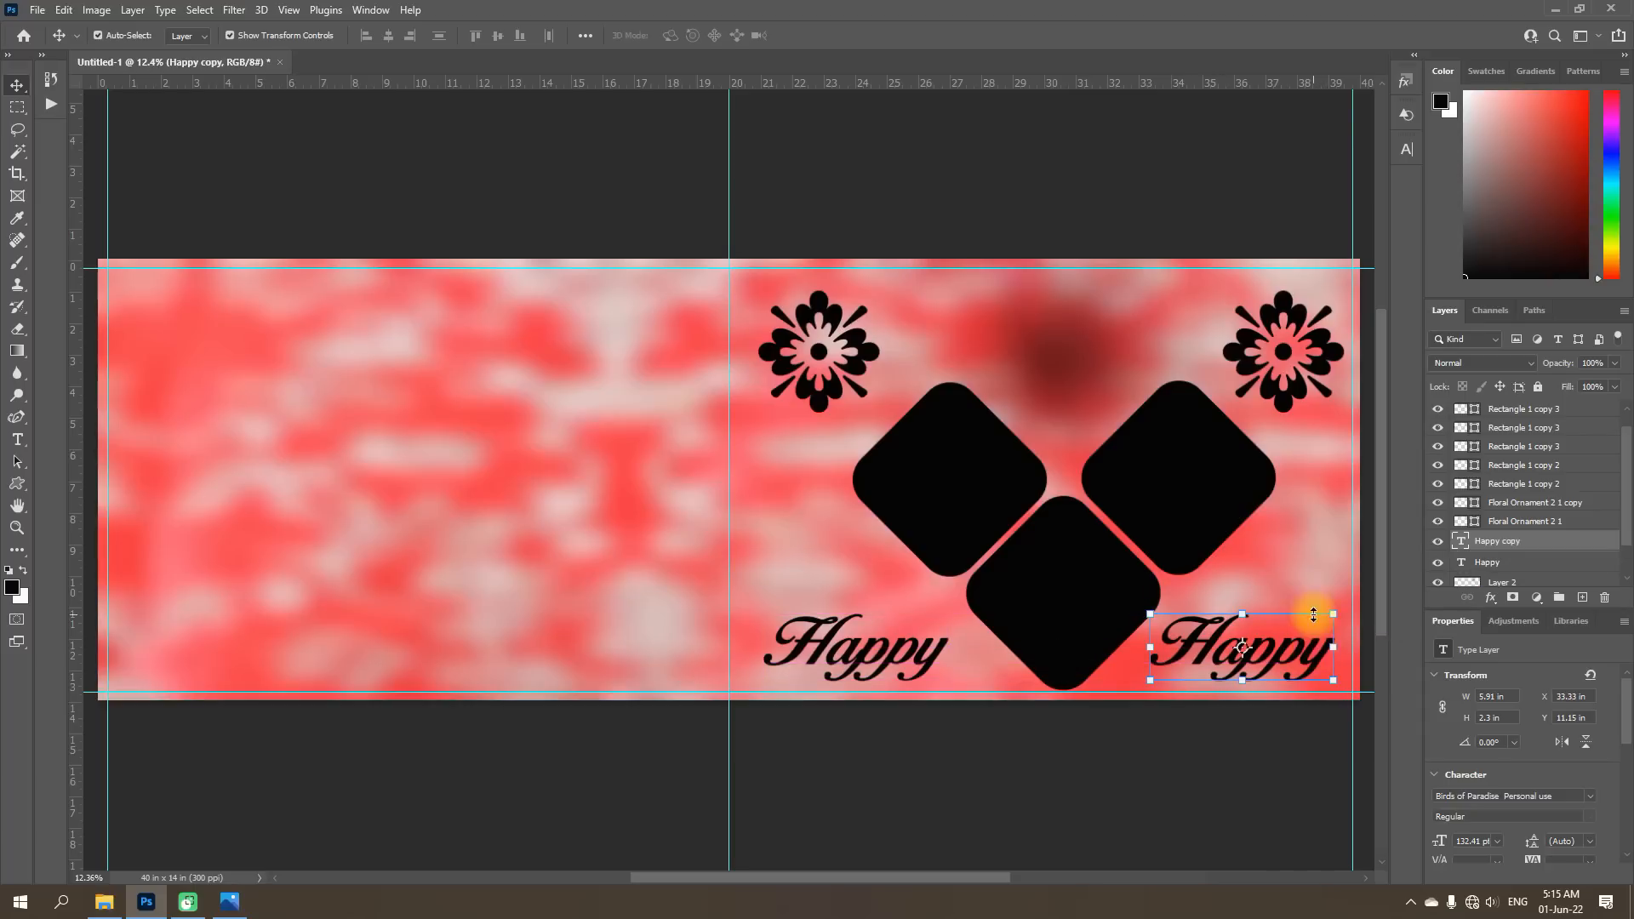
click(1211, 187)
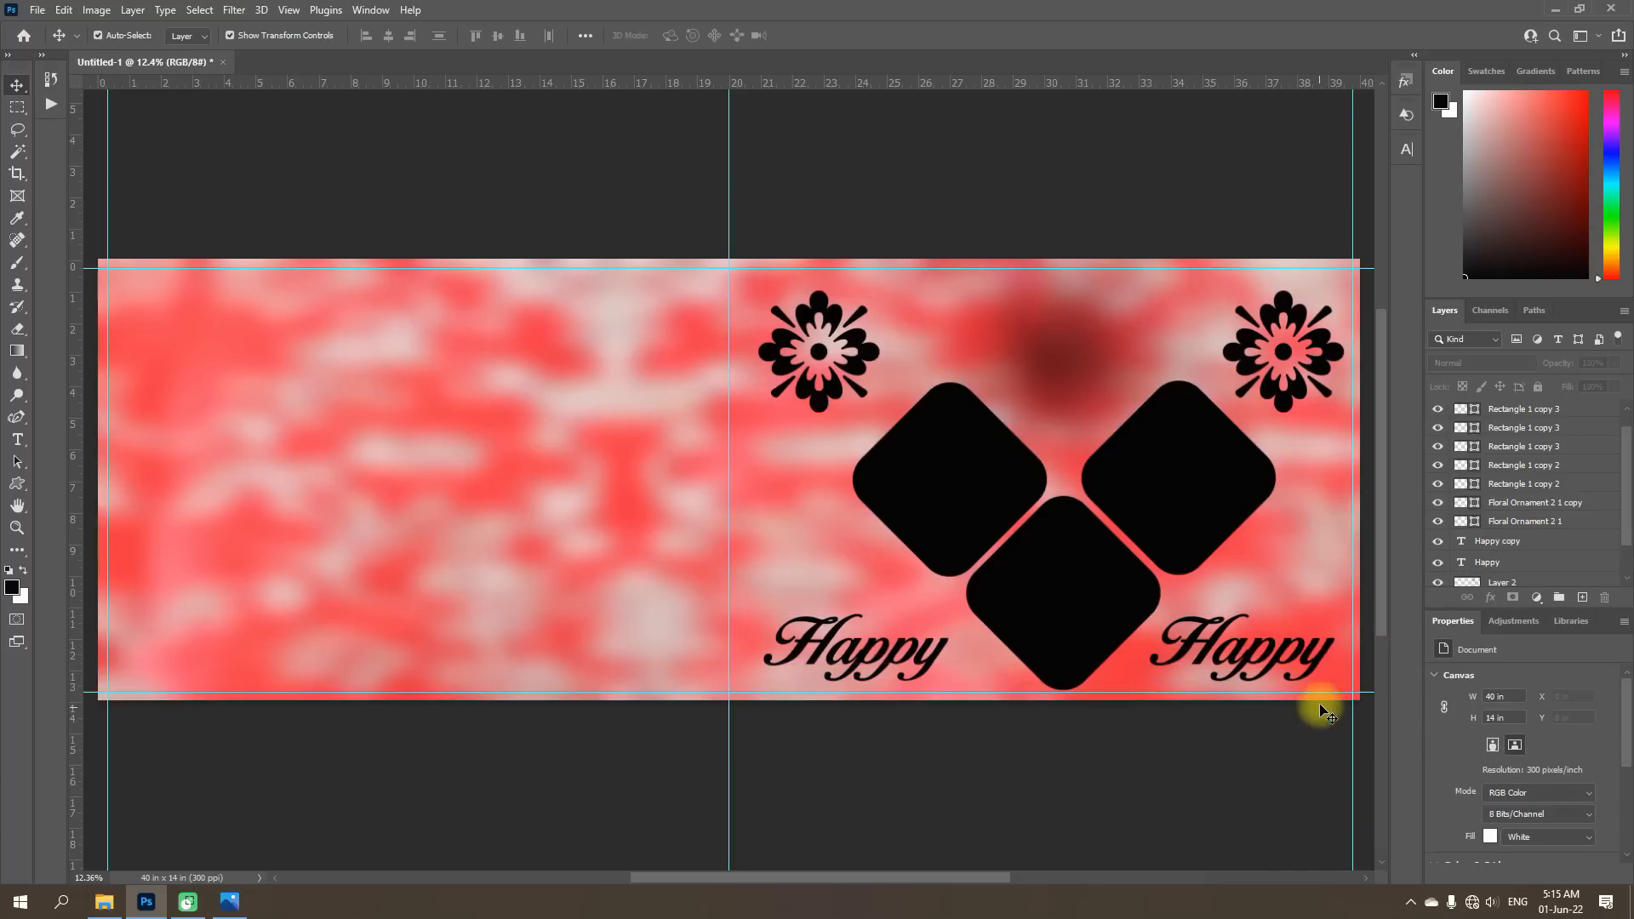
Replace the wording of the duplicated "Happy" text with "Wedding".
double_click(1320, 668)
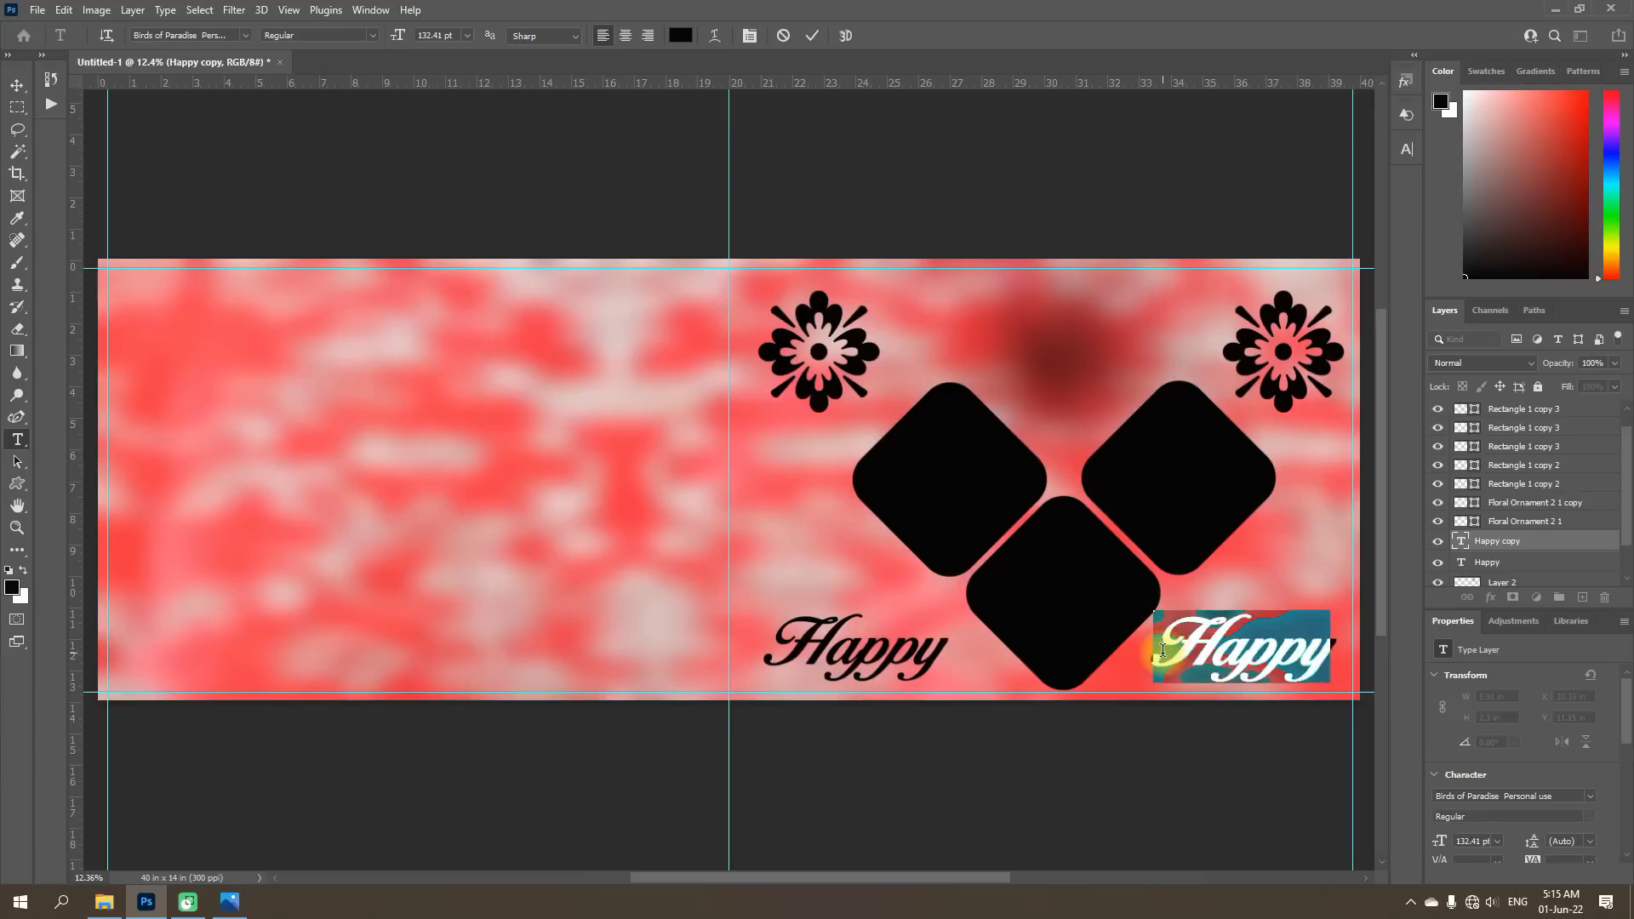
click(1194, 649)
drag(1194, 649, 1334, 652)
text(We)
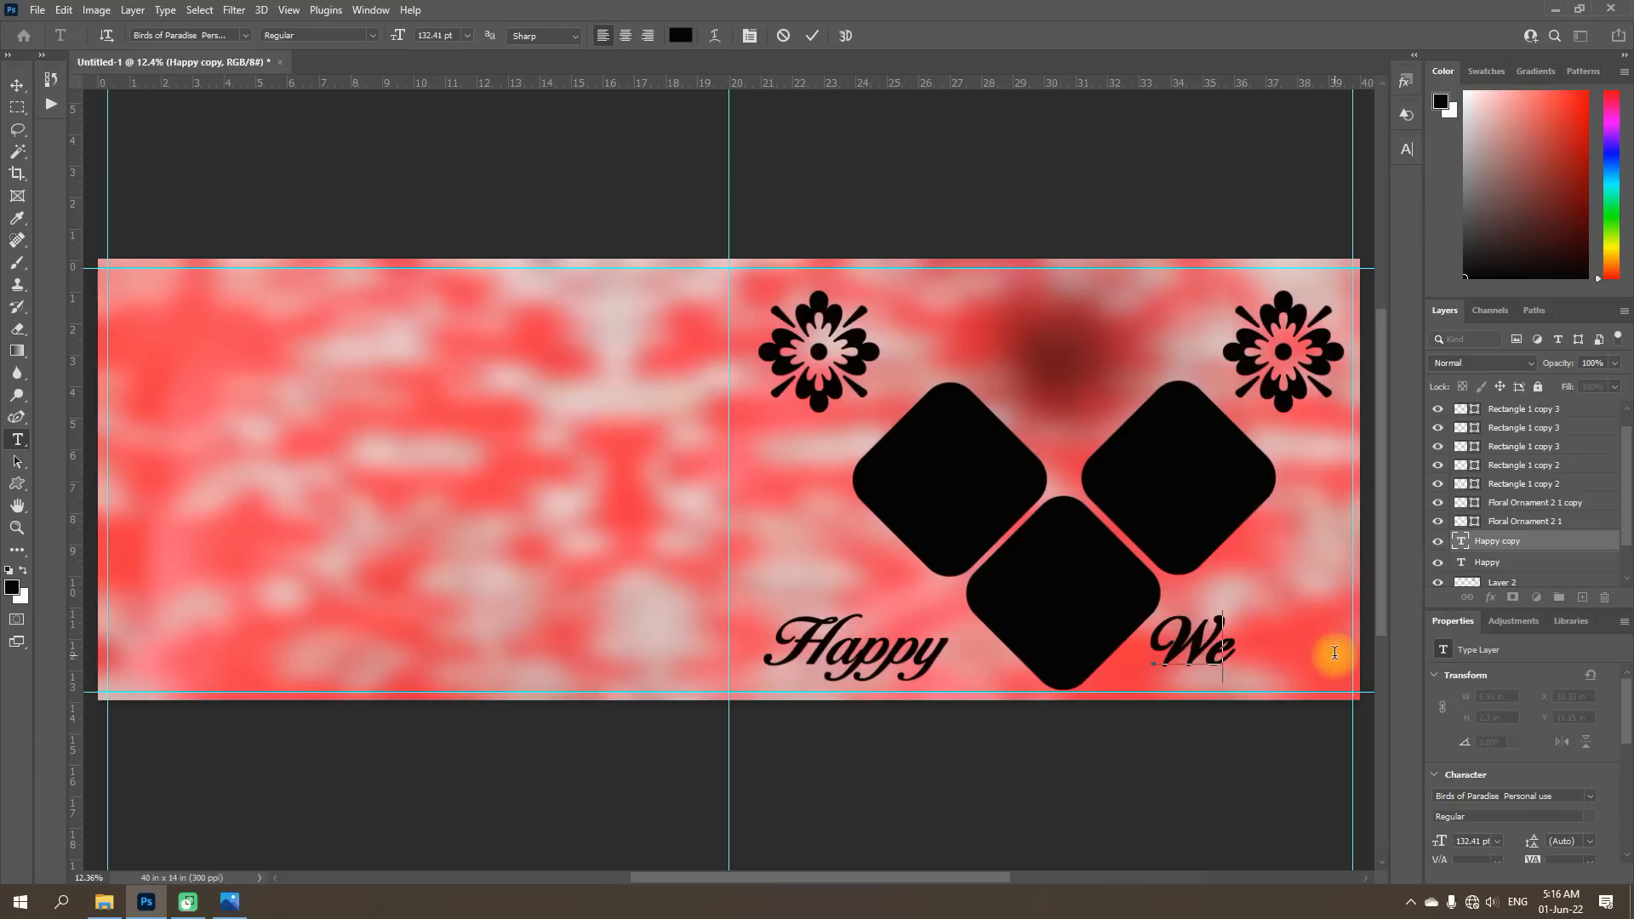
text(dding)
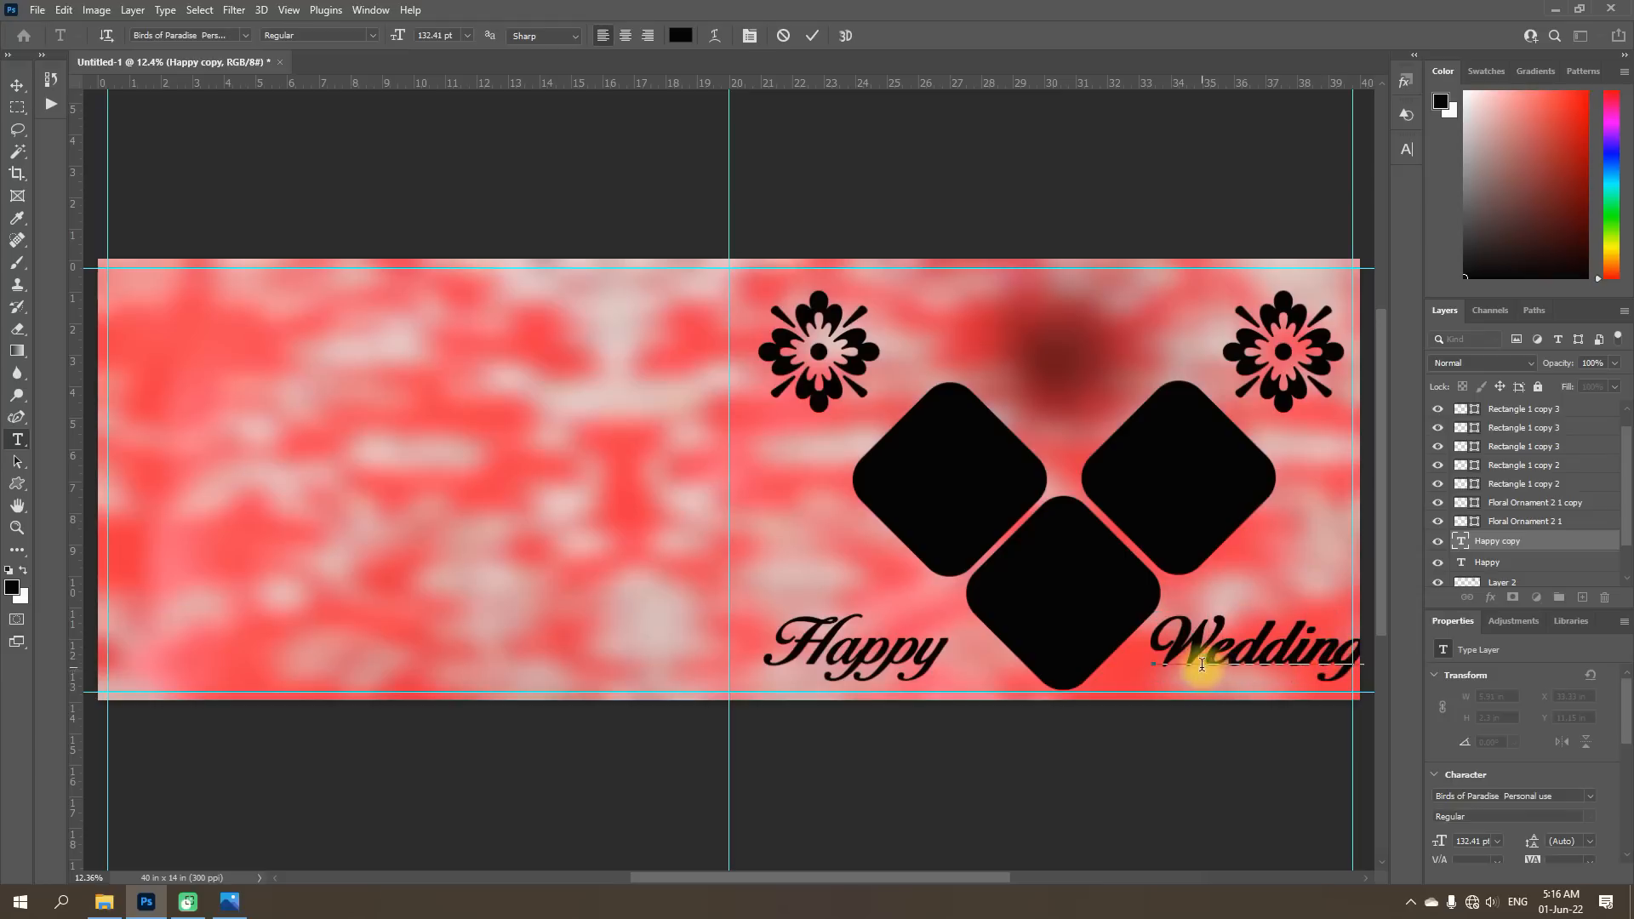
click(814, 42)
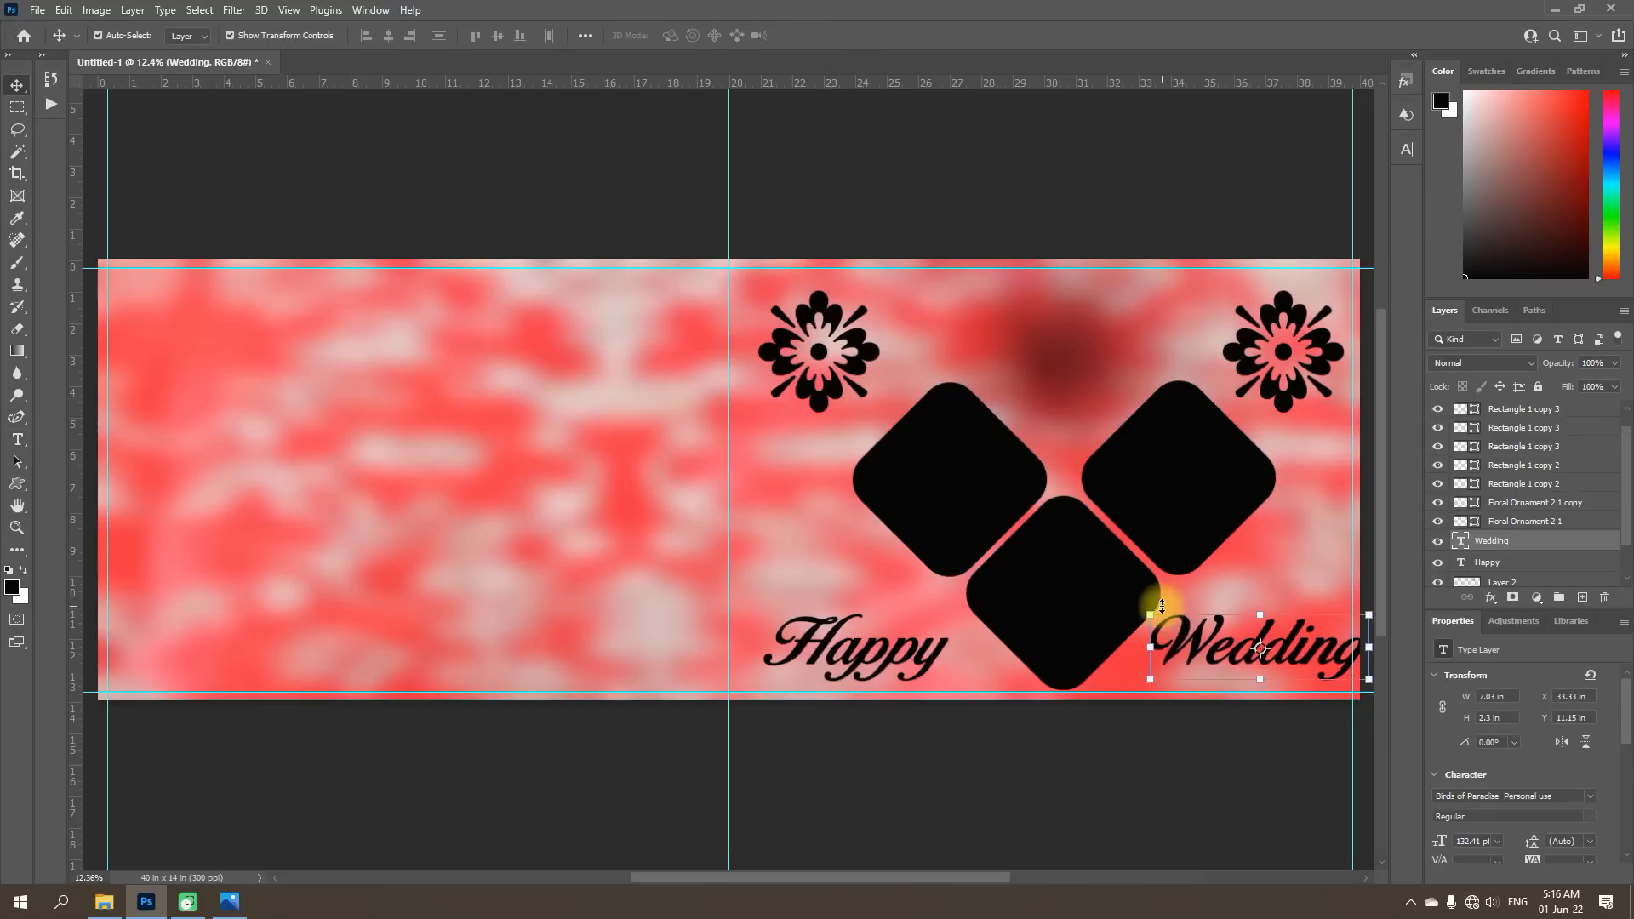
Scale the "Wedding" text to about 91.66% and shift it slightly left, inside the right margin guide and level with "Happy".
key(v)
click(1365, 645)
drag(1362, 645, 1350, 646)
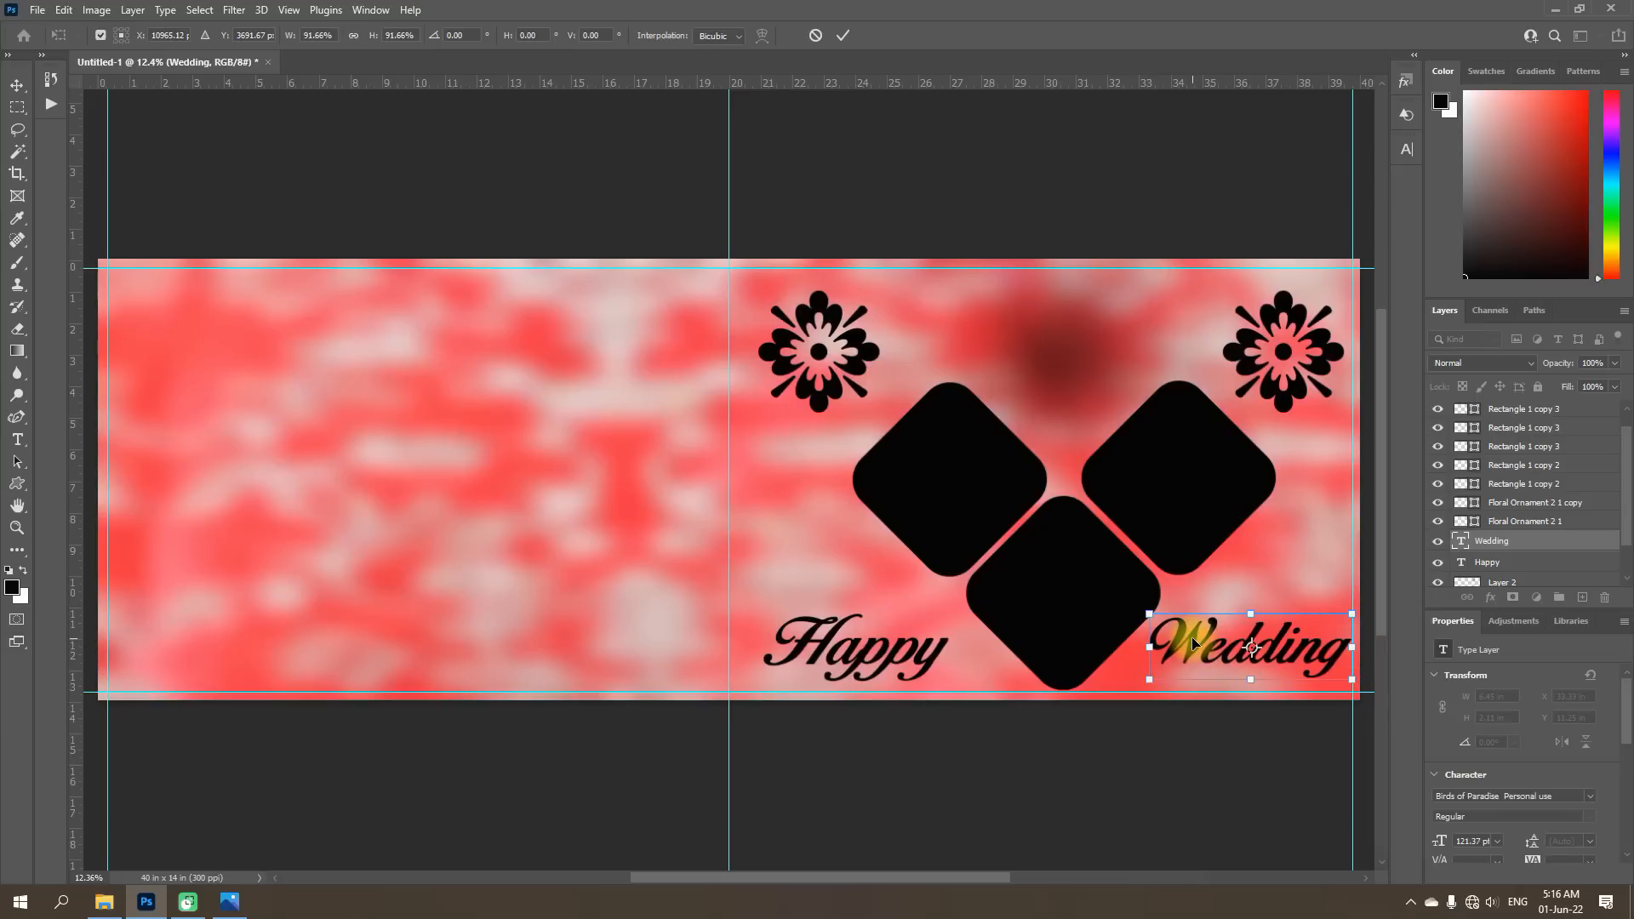
drag(1192, 643, 1184, 644)
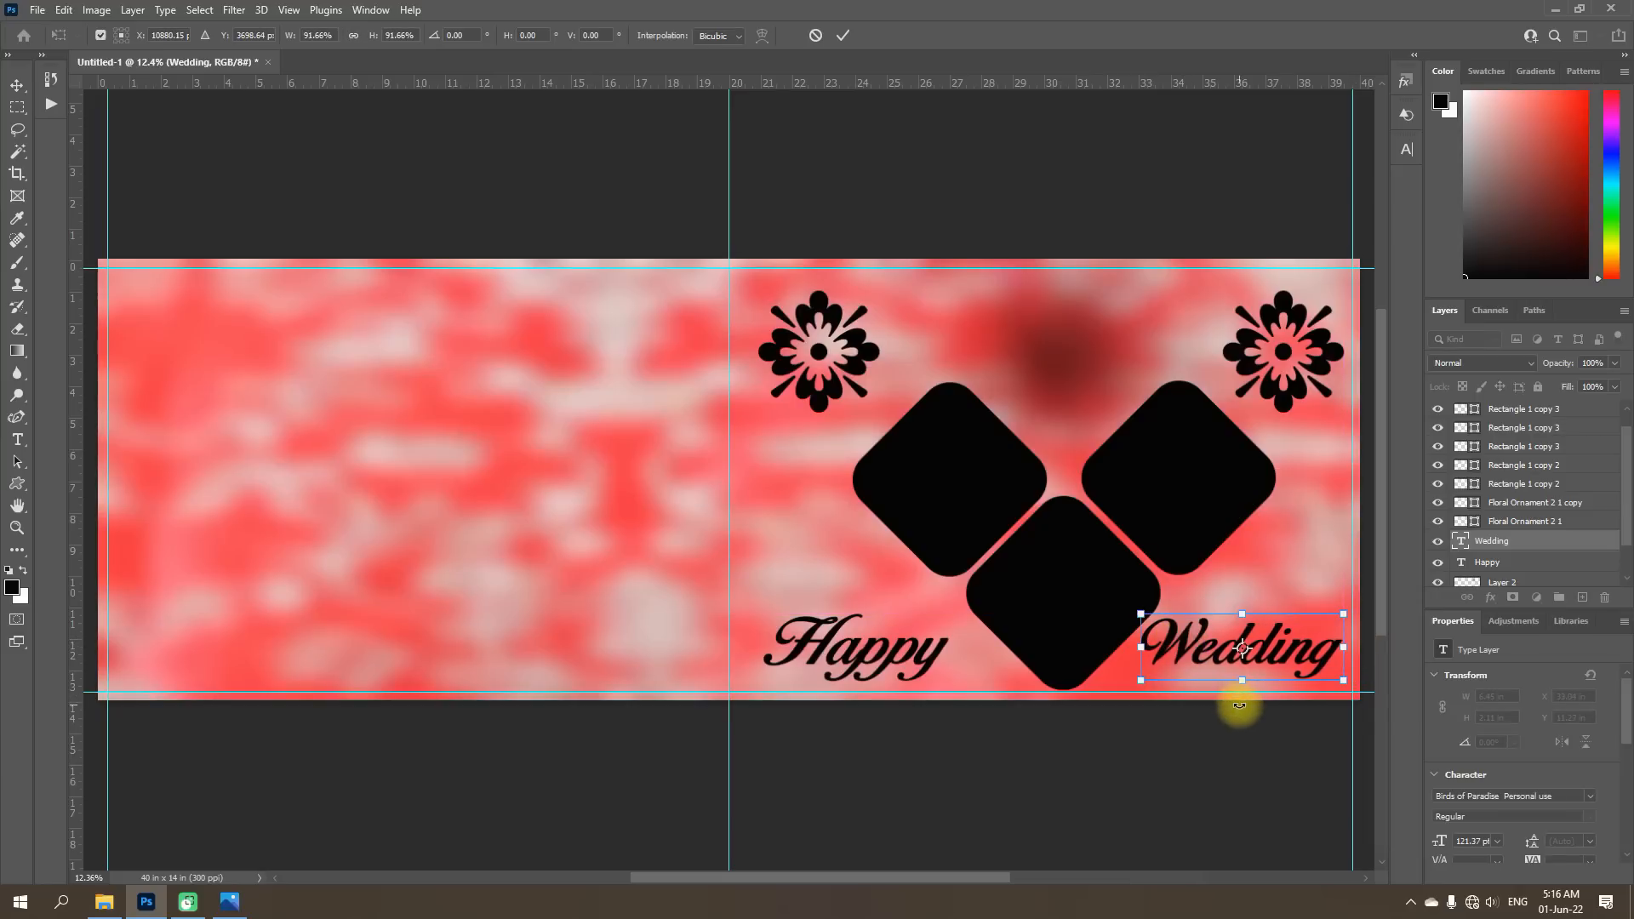
drag(1206, 632, 1202, 628)
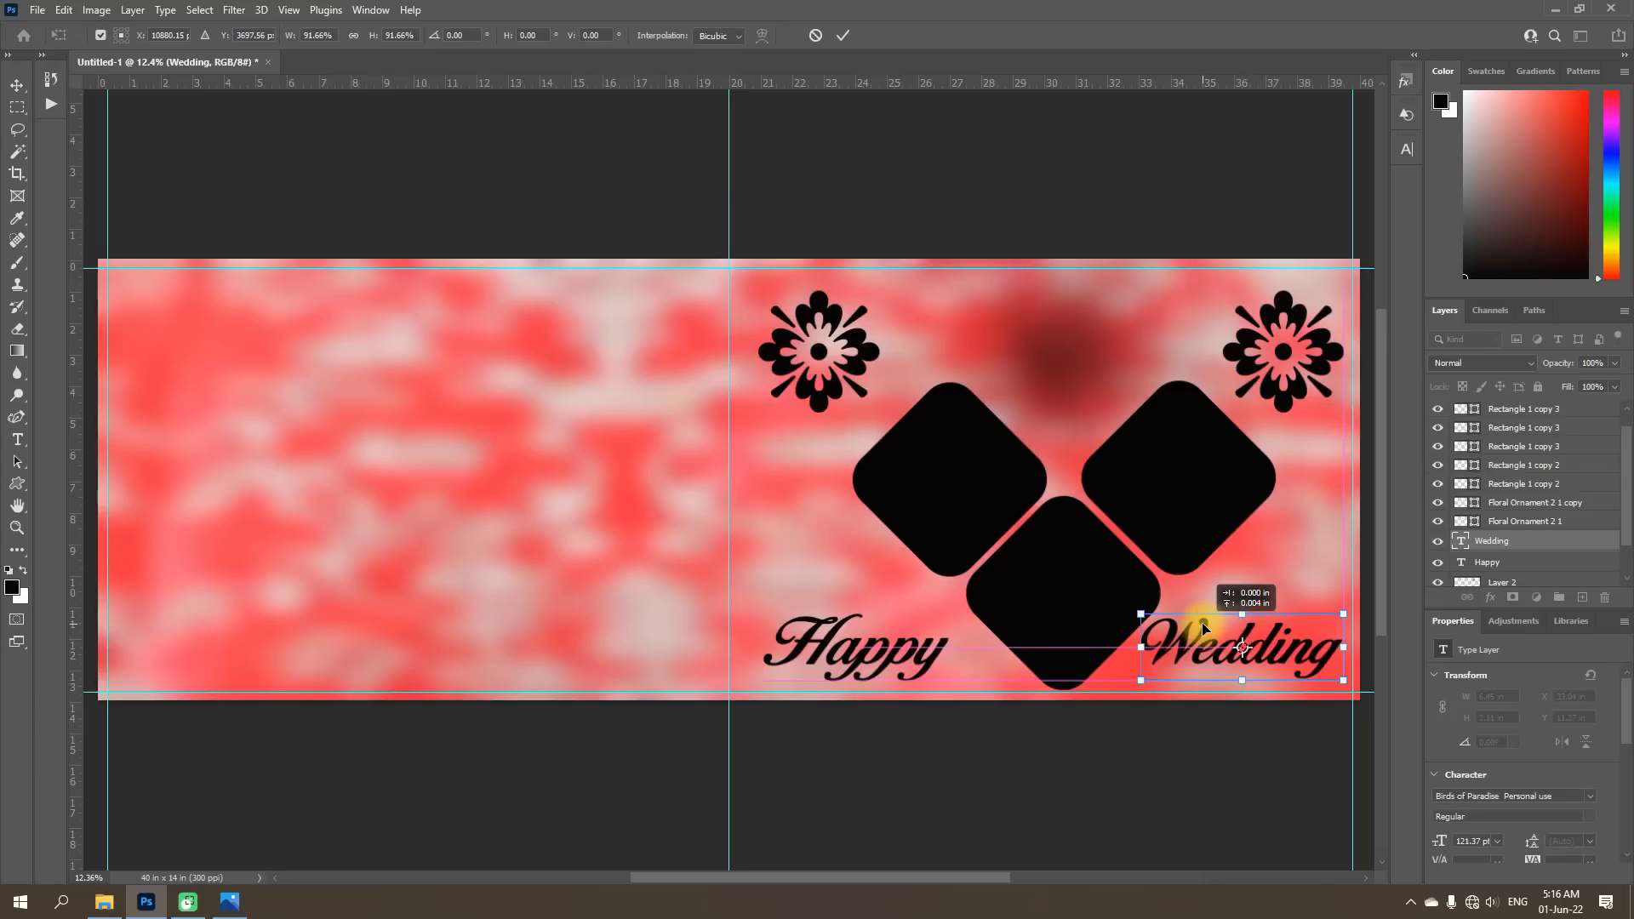
drag(1202, 627, 1202, 628)
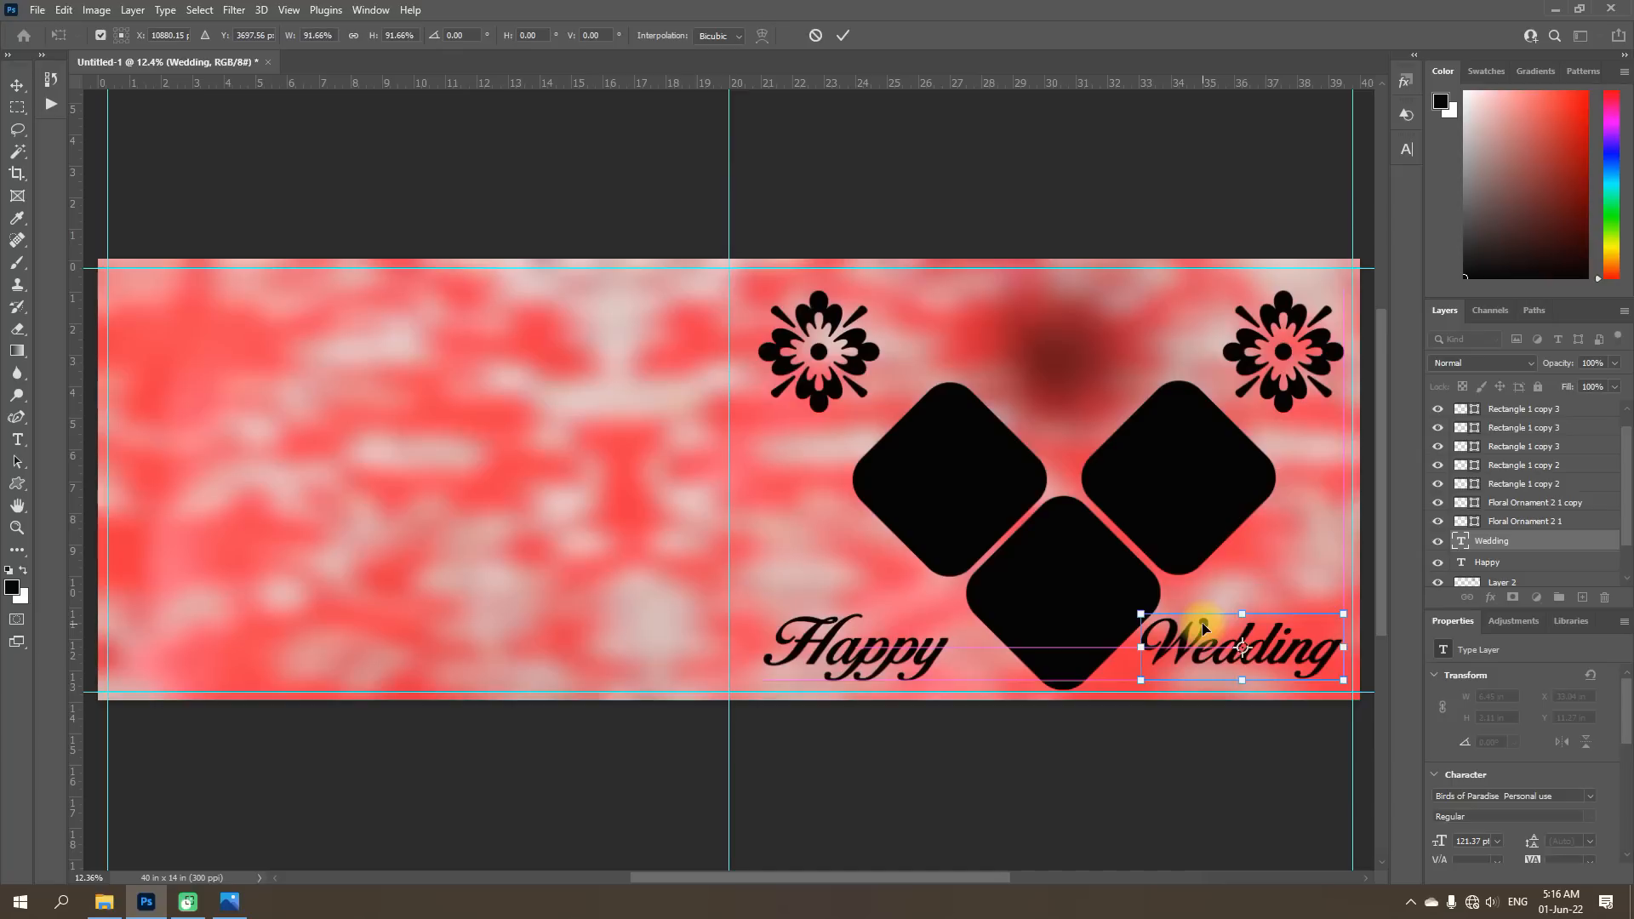
key(Right)
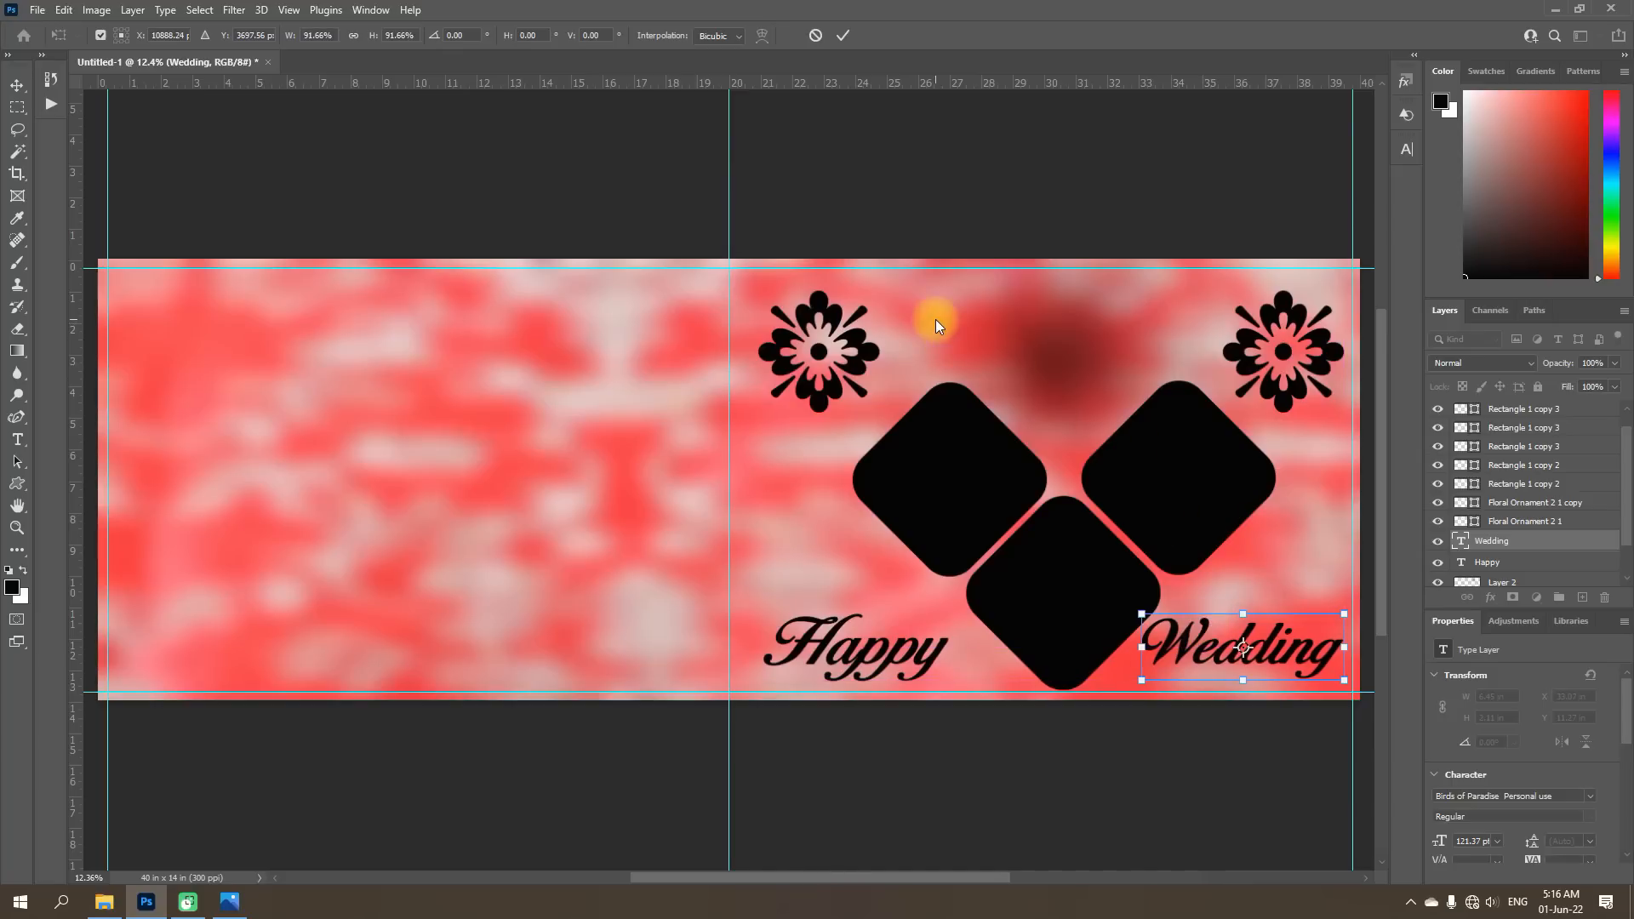
key(Return)
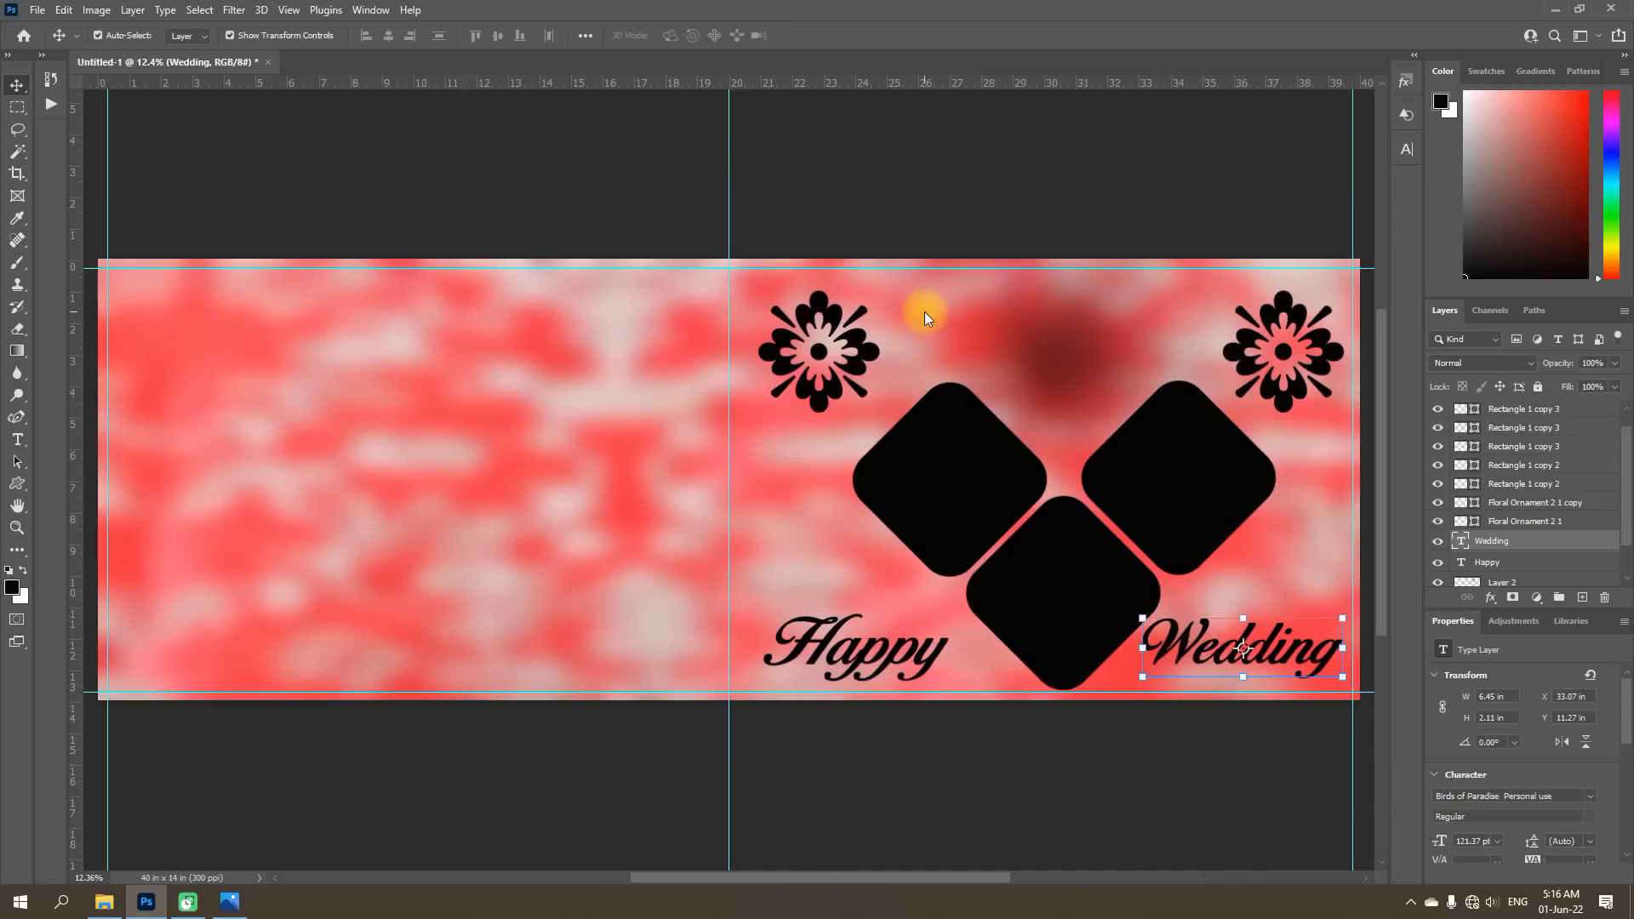
click(916, 155)
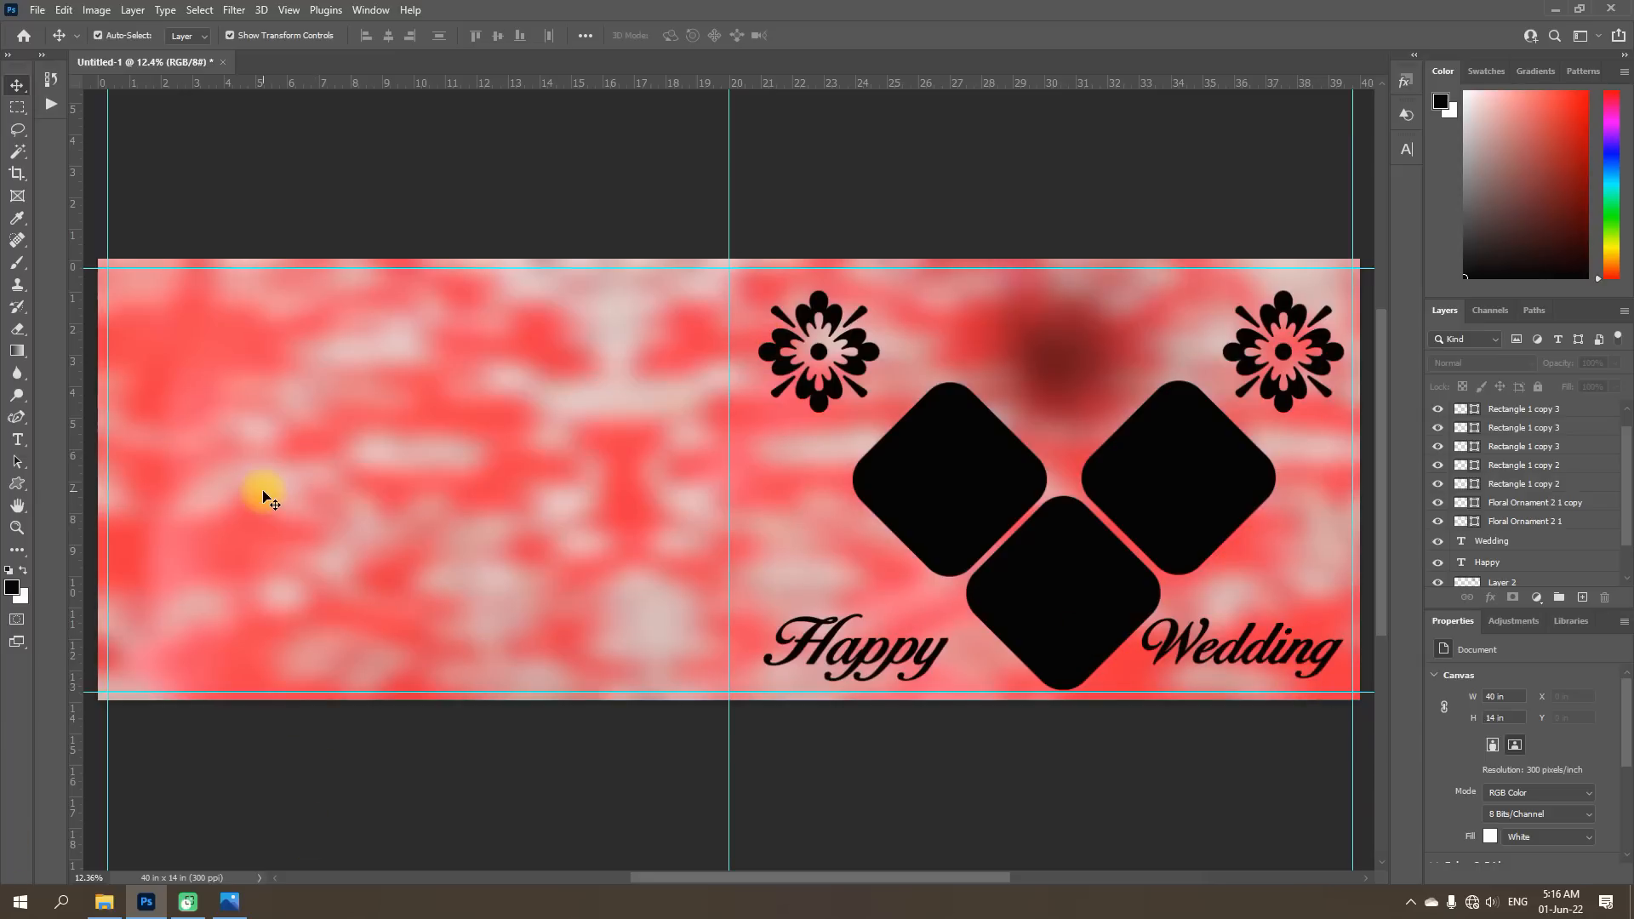
Draw a black rectangle about 7.02 x 4.33 in in the upper-left area of the left page.
click(17, 483)
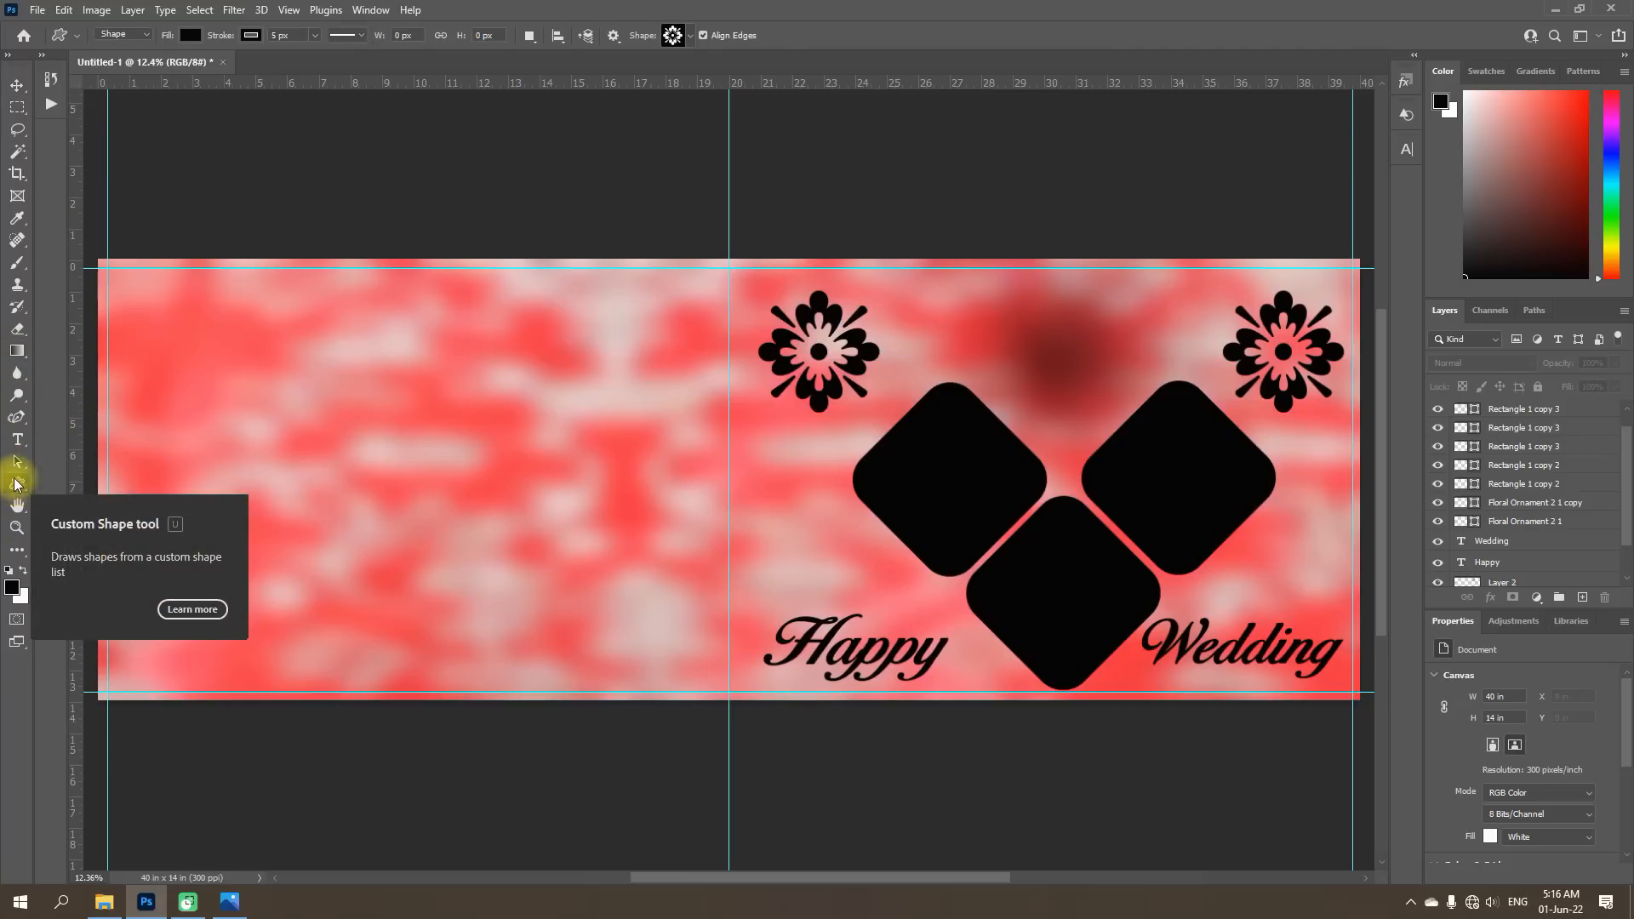
right_click(18, 485)
click(96, 485)
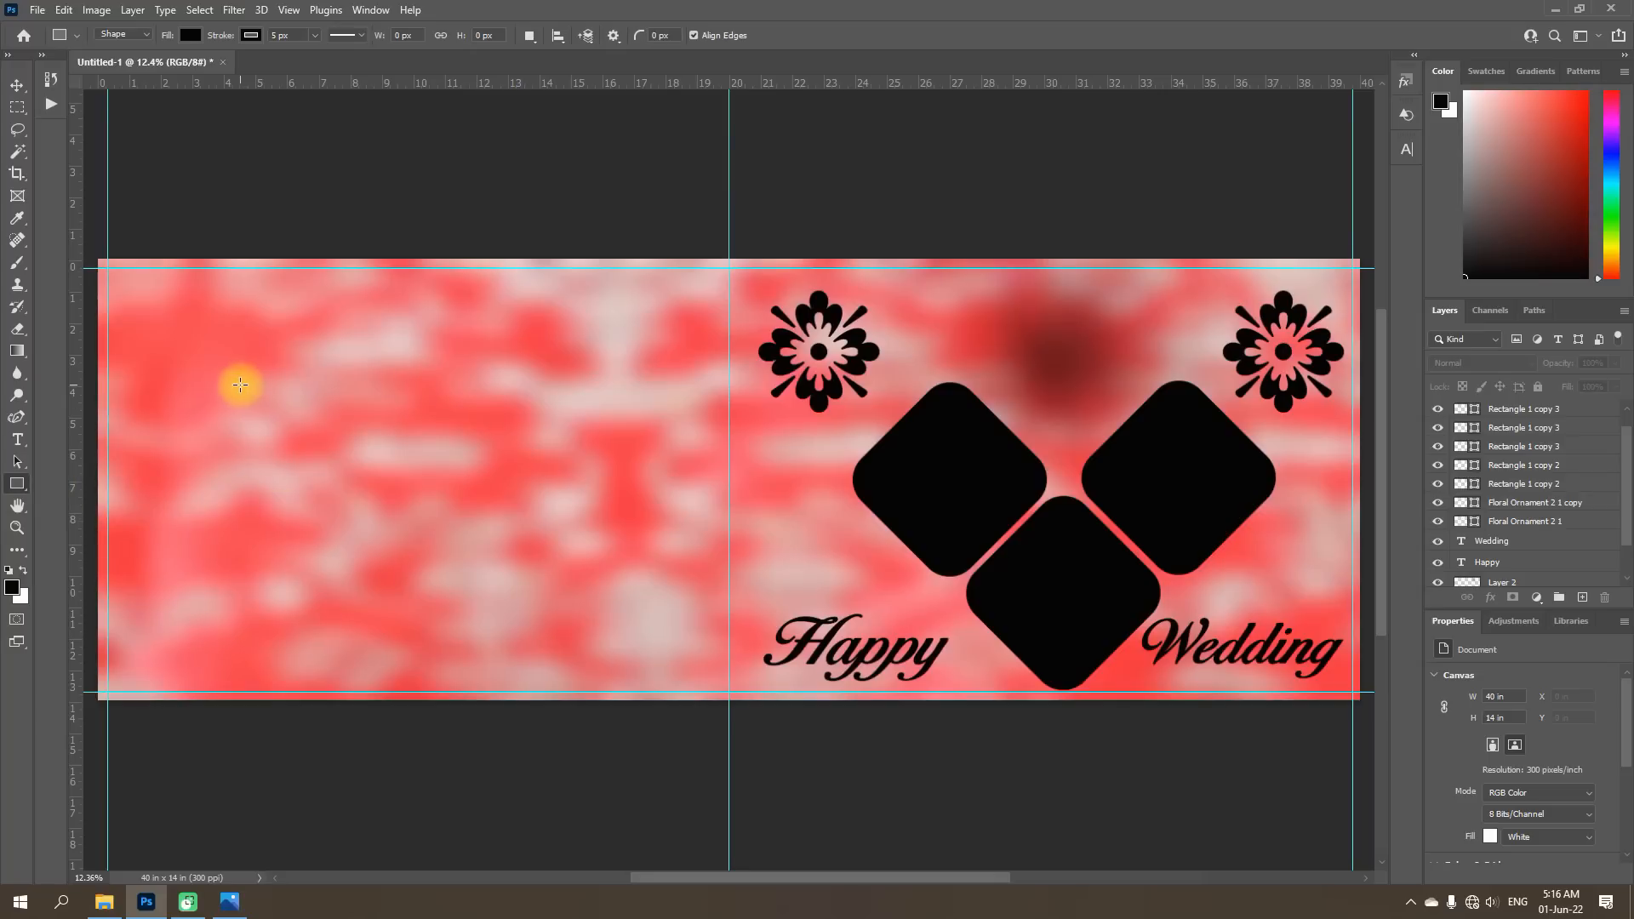
drag(150, 304, 370, 439)
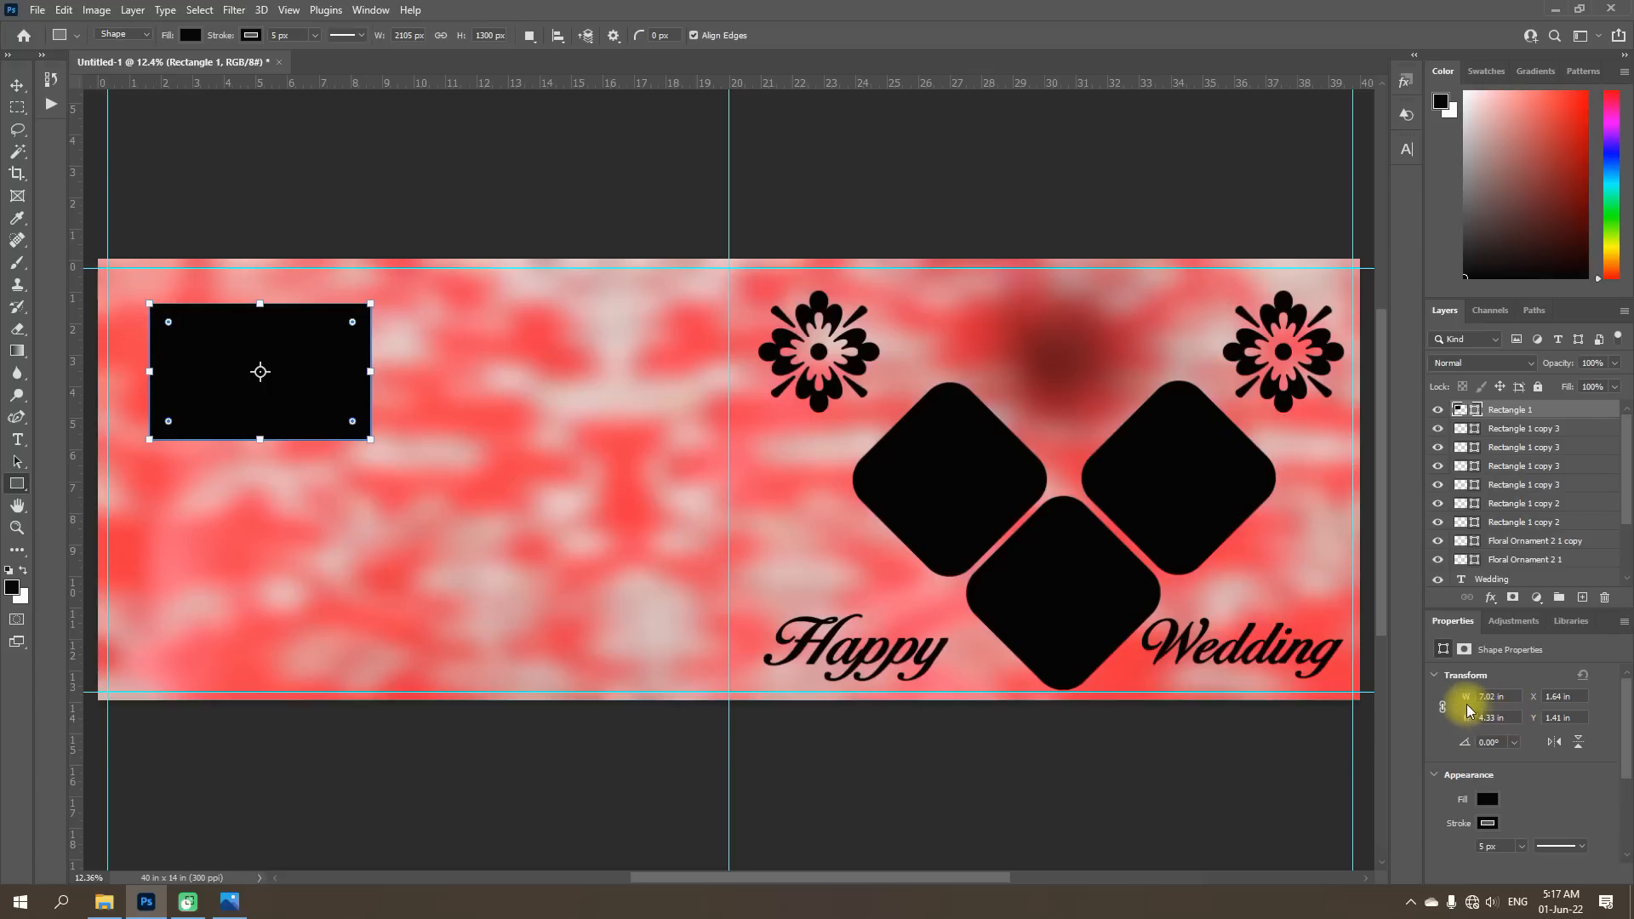
Unlink the black rectangle's corner radii and set its upper-left corner radius to 1 in.
click(1442, 711)
click(1435, 672)
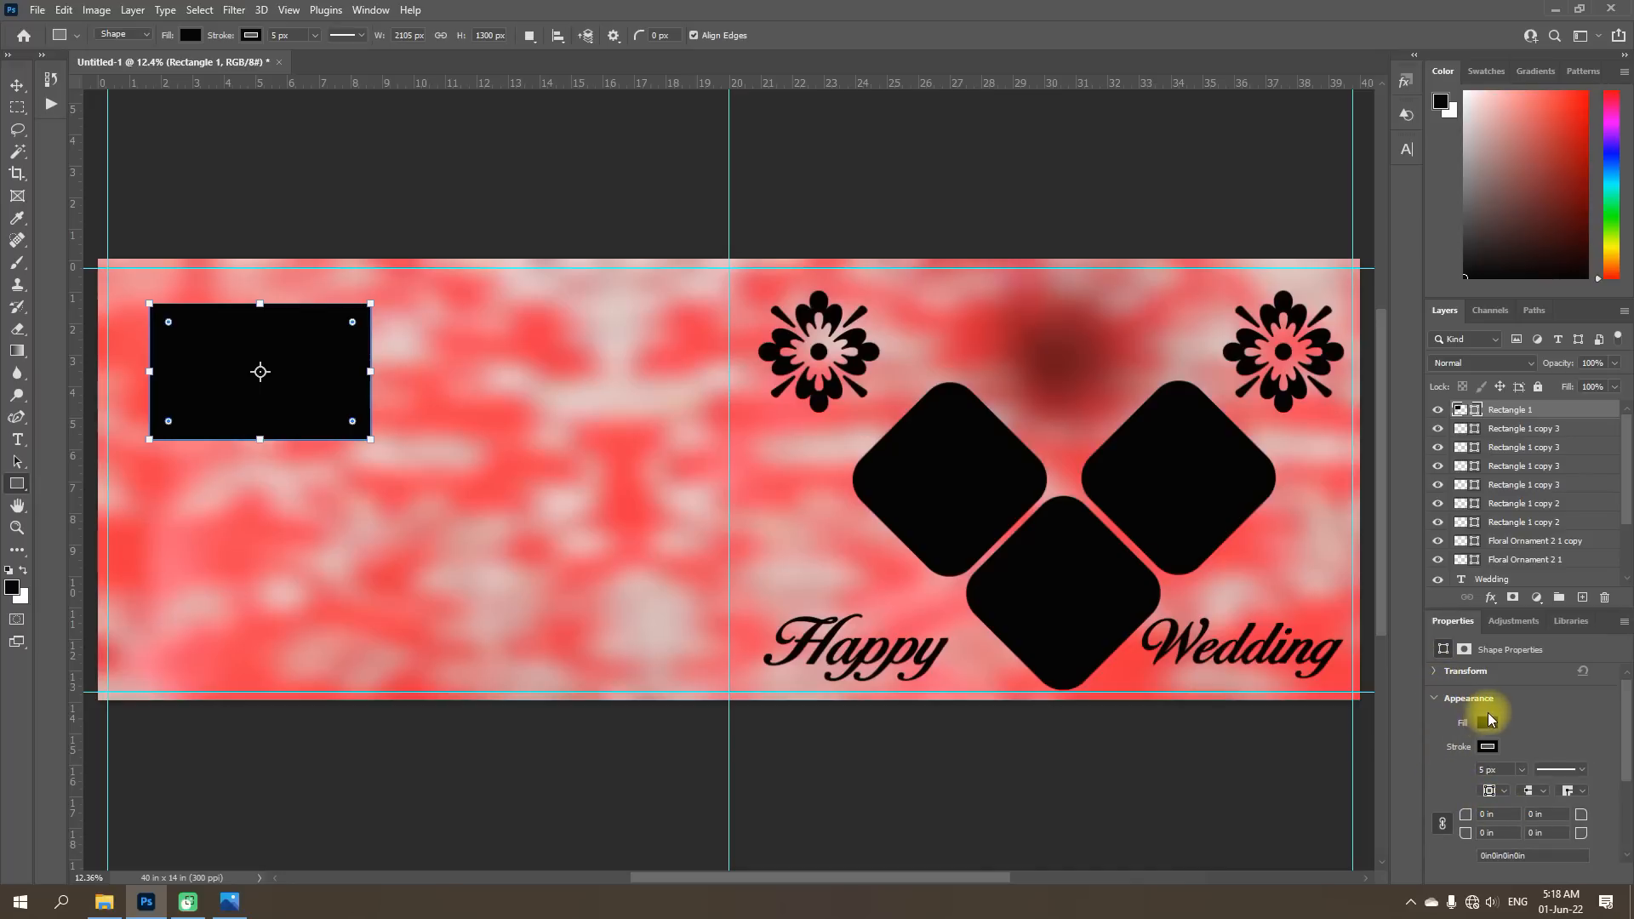
drag(1625, 742, 1620, 767)
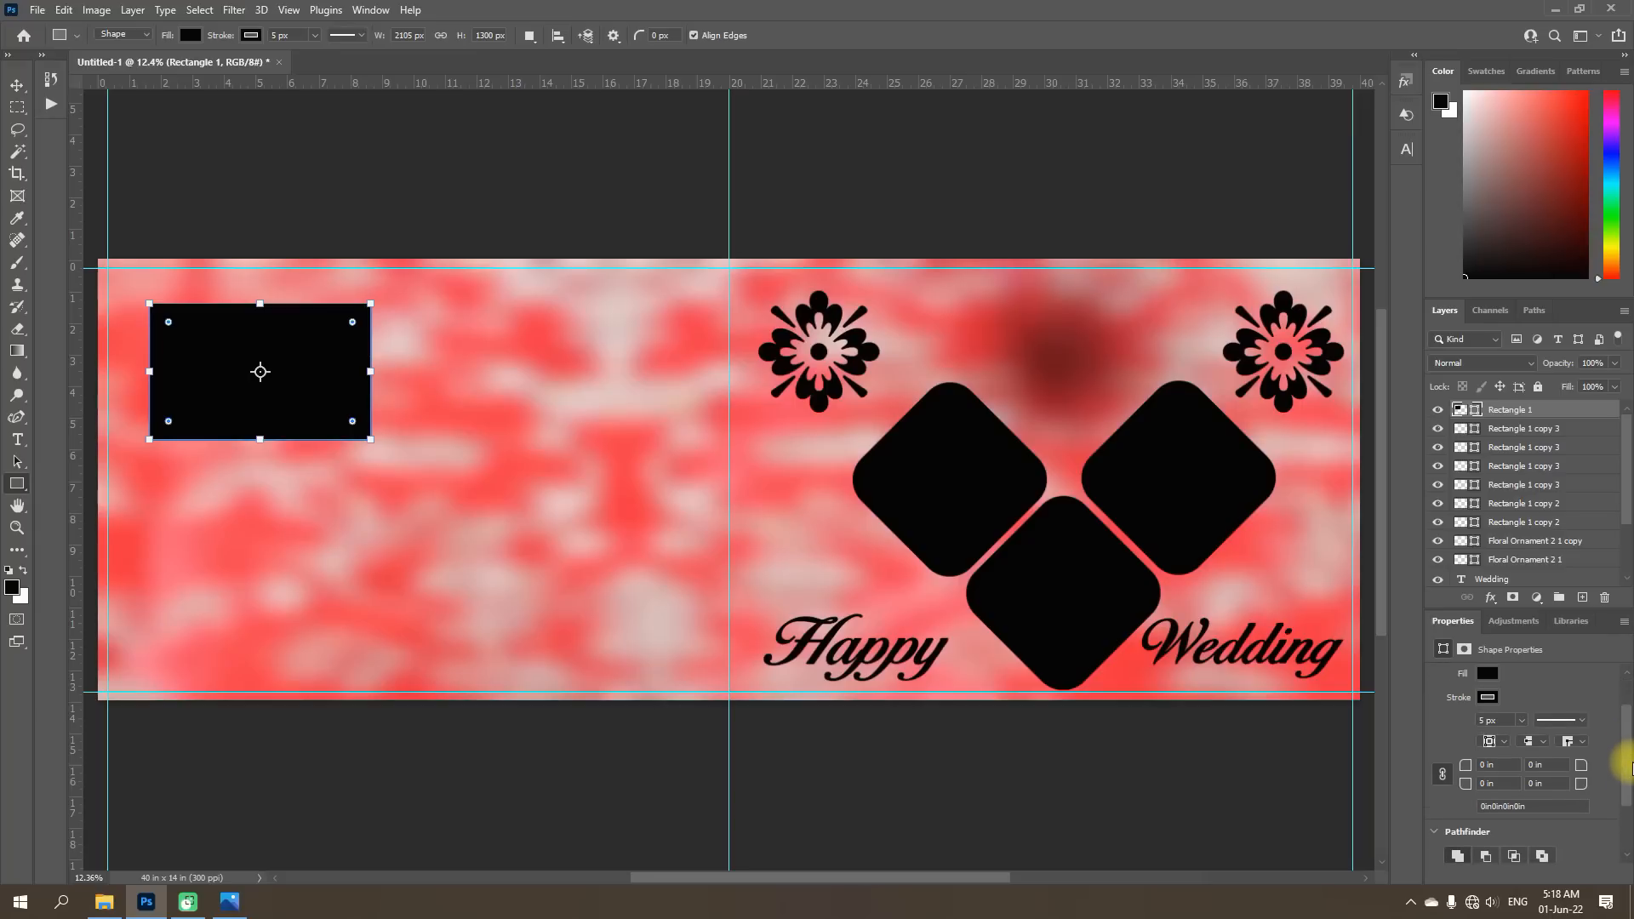
click(1442, 776)
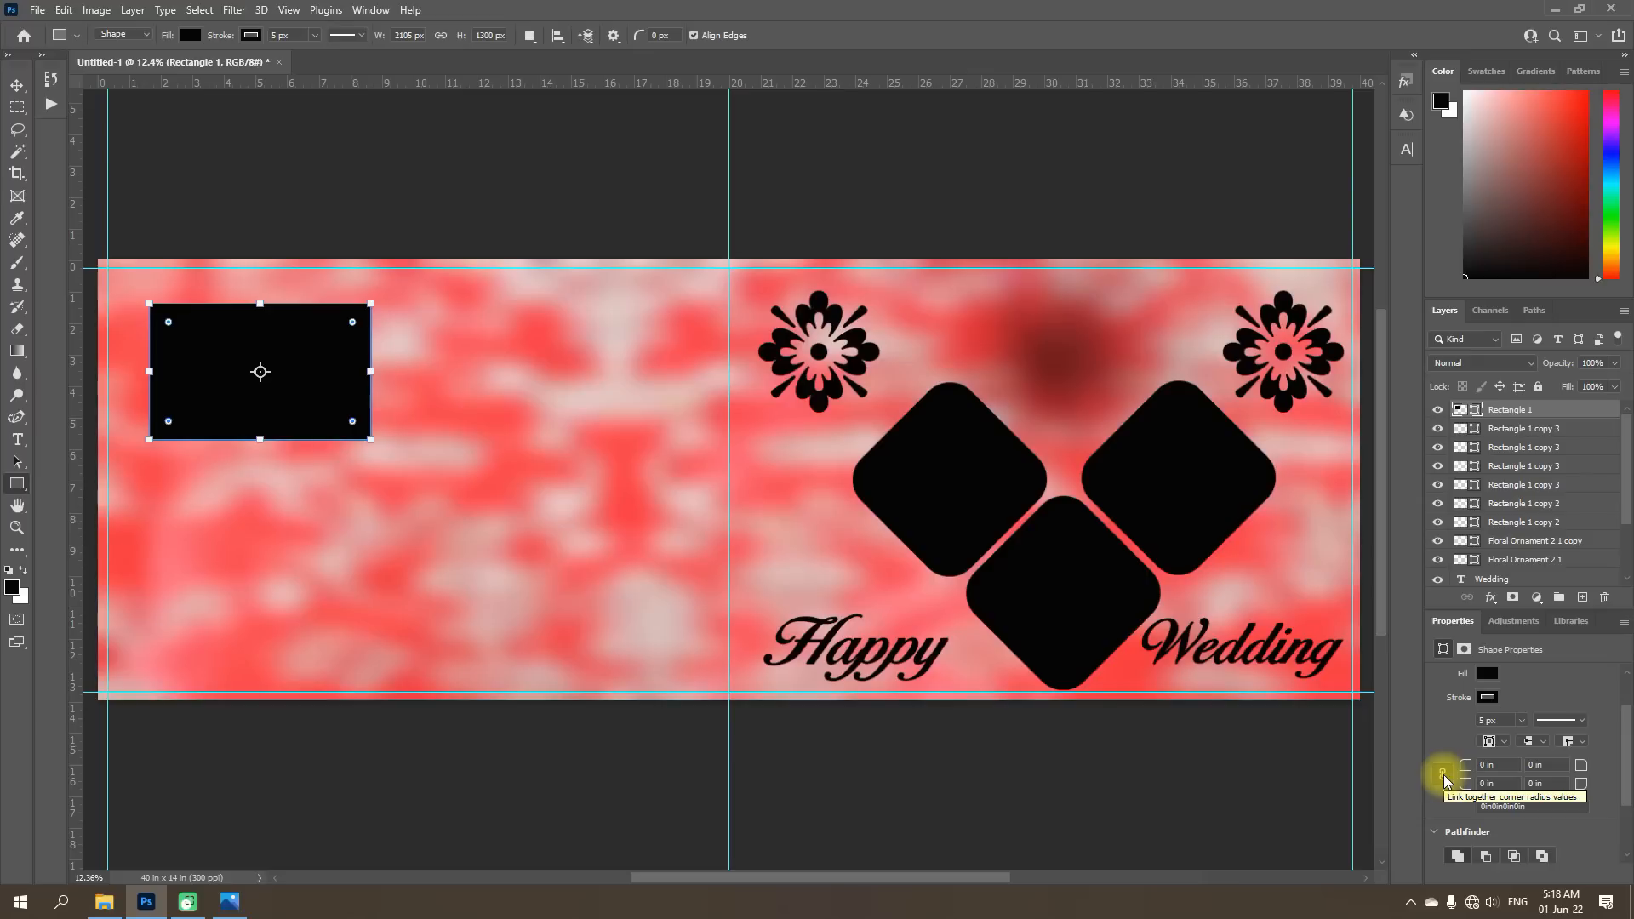
click(1444, 774)
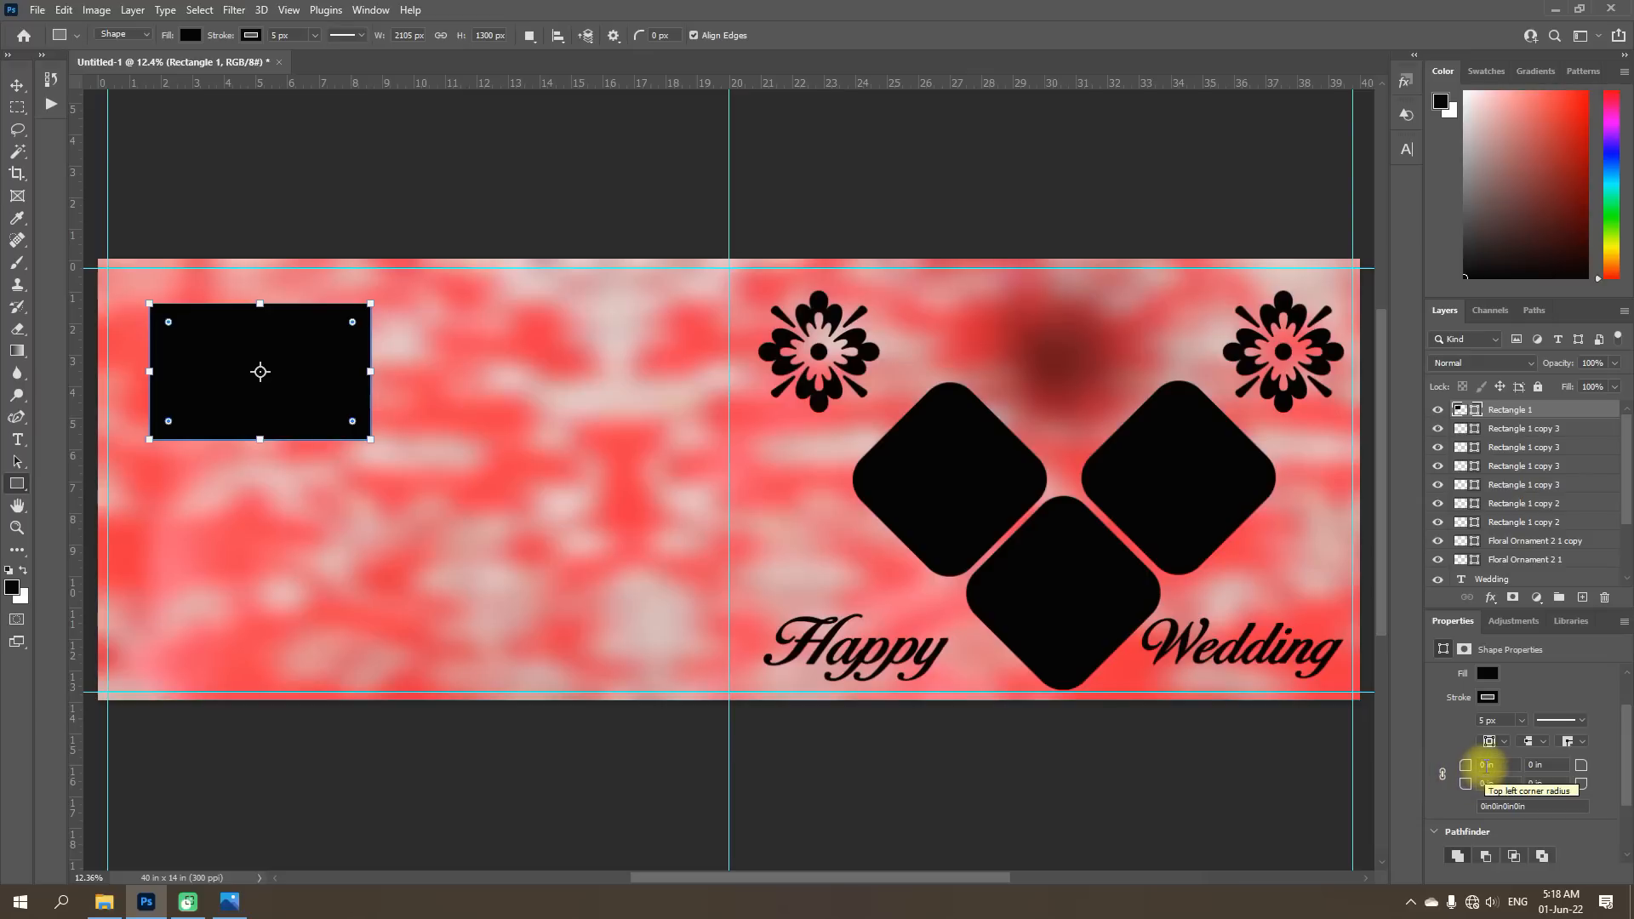
click(1485, 765)
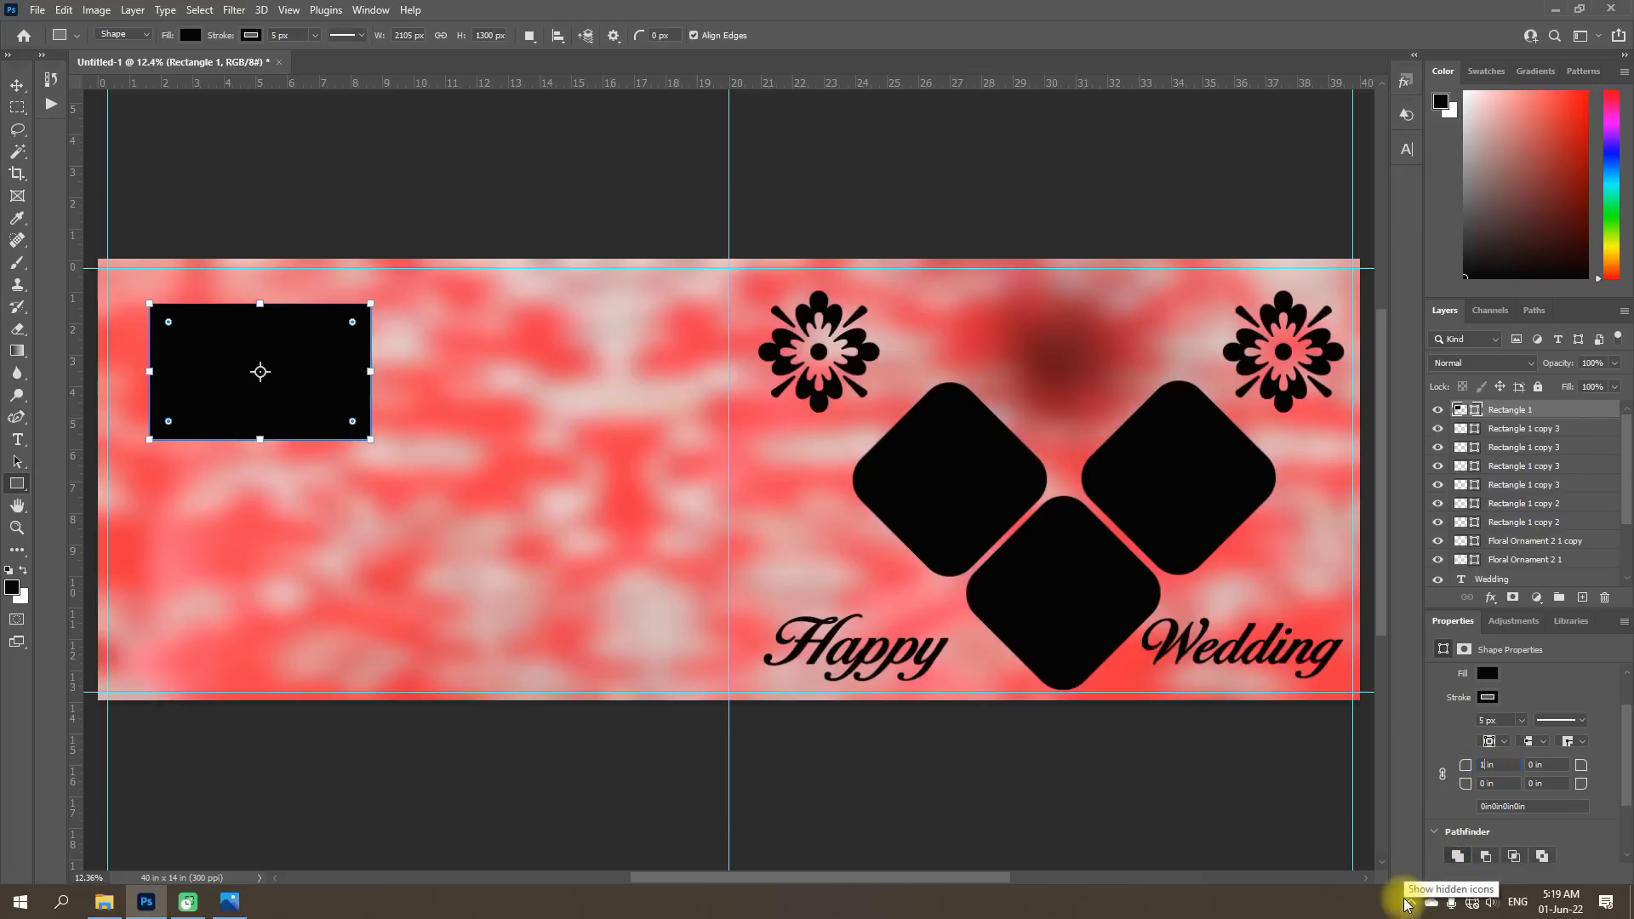
key(Return)
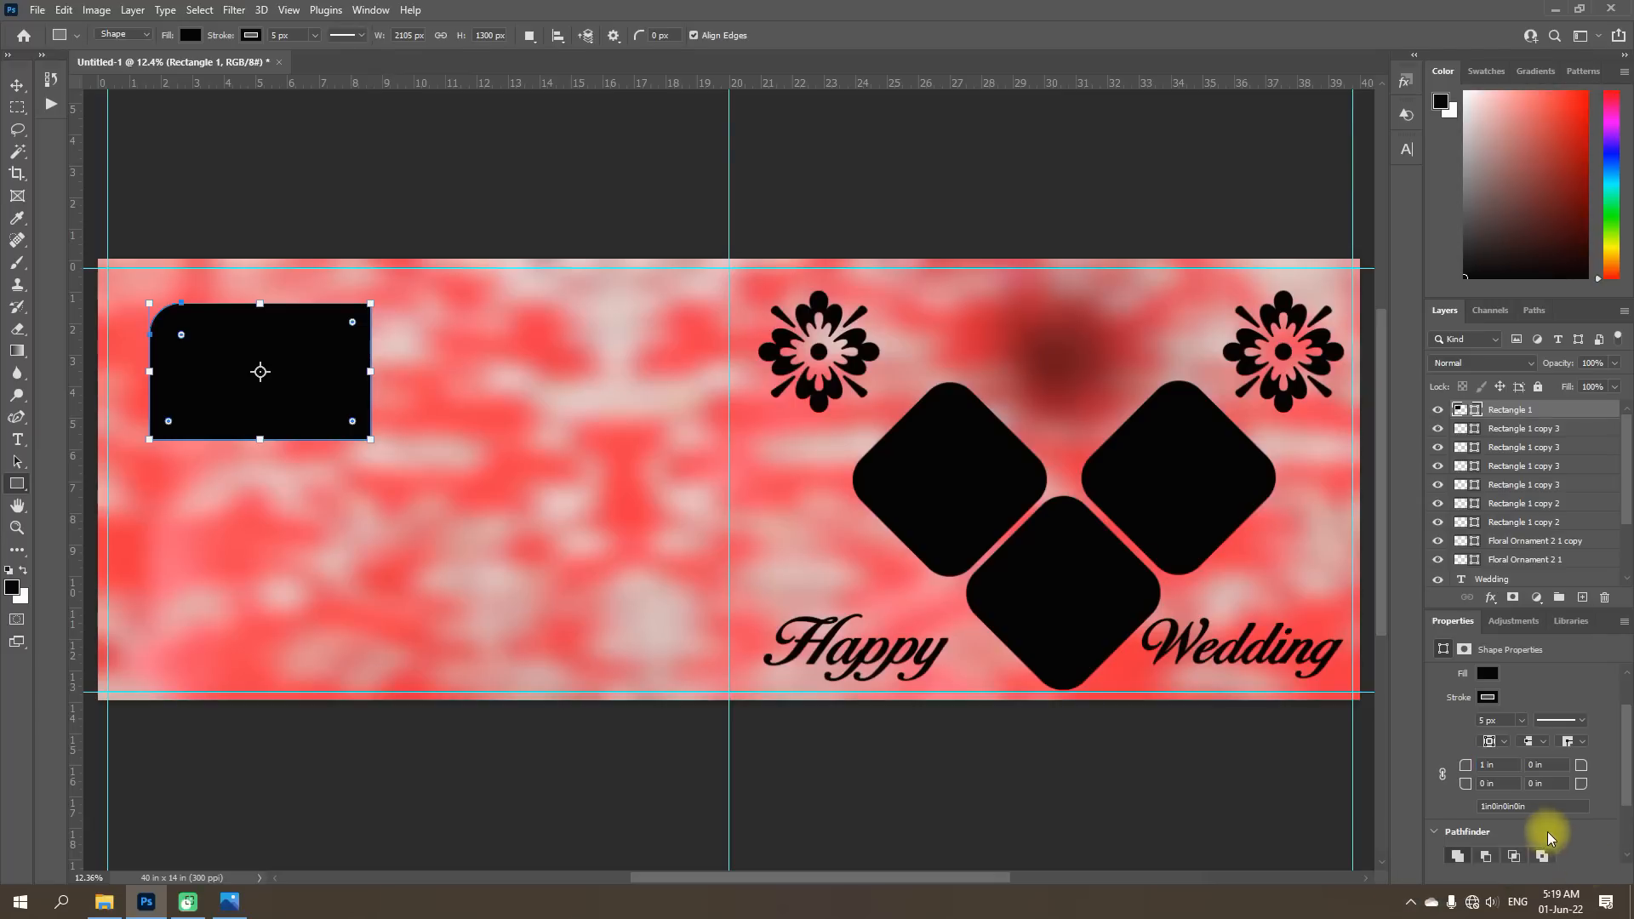
Set the rectangle's upper-left corner radius to 1.5 in.
click(1485, 764)
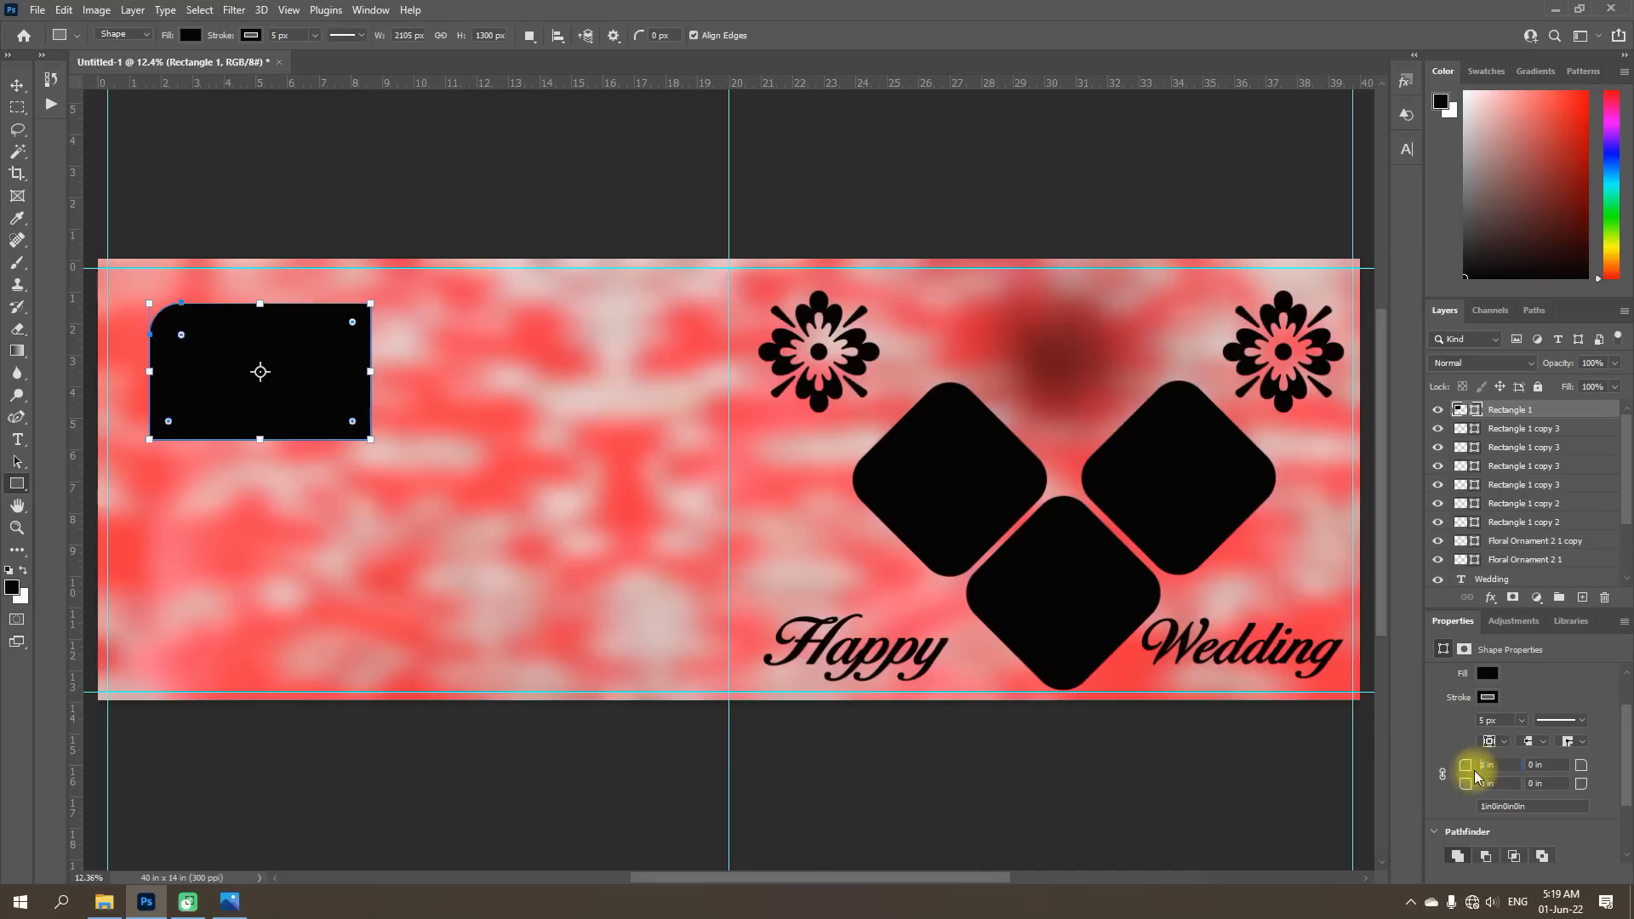
text(.5)
key(Return)
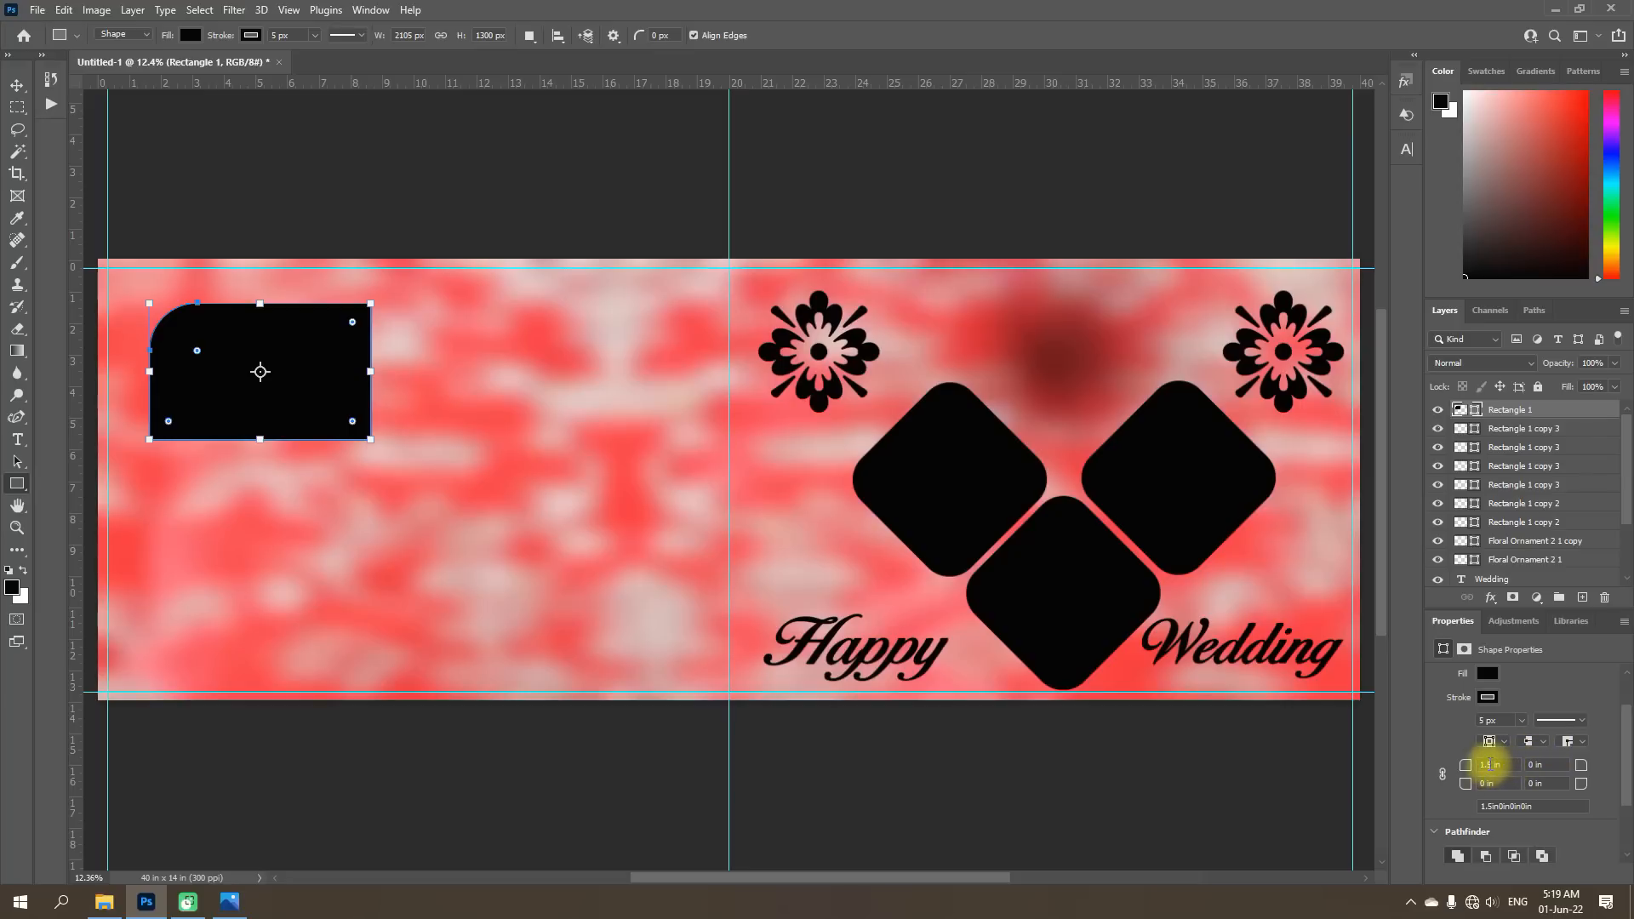
Set the rectangle's upper-left and lower-right corner radii to 1.25 in each and deselect the shape.
click(1490, 759)
text(1.25)
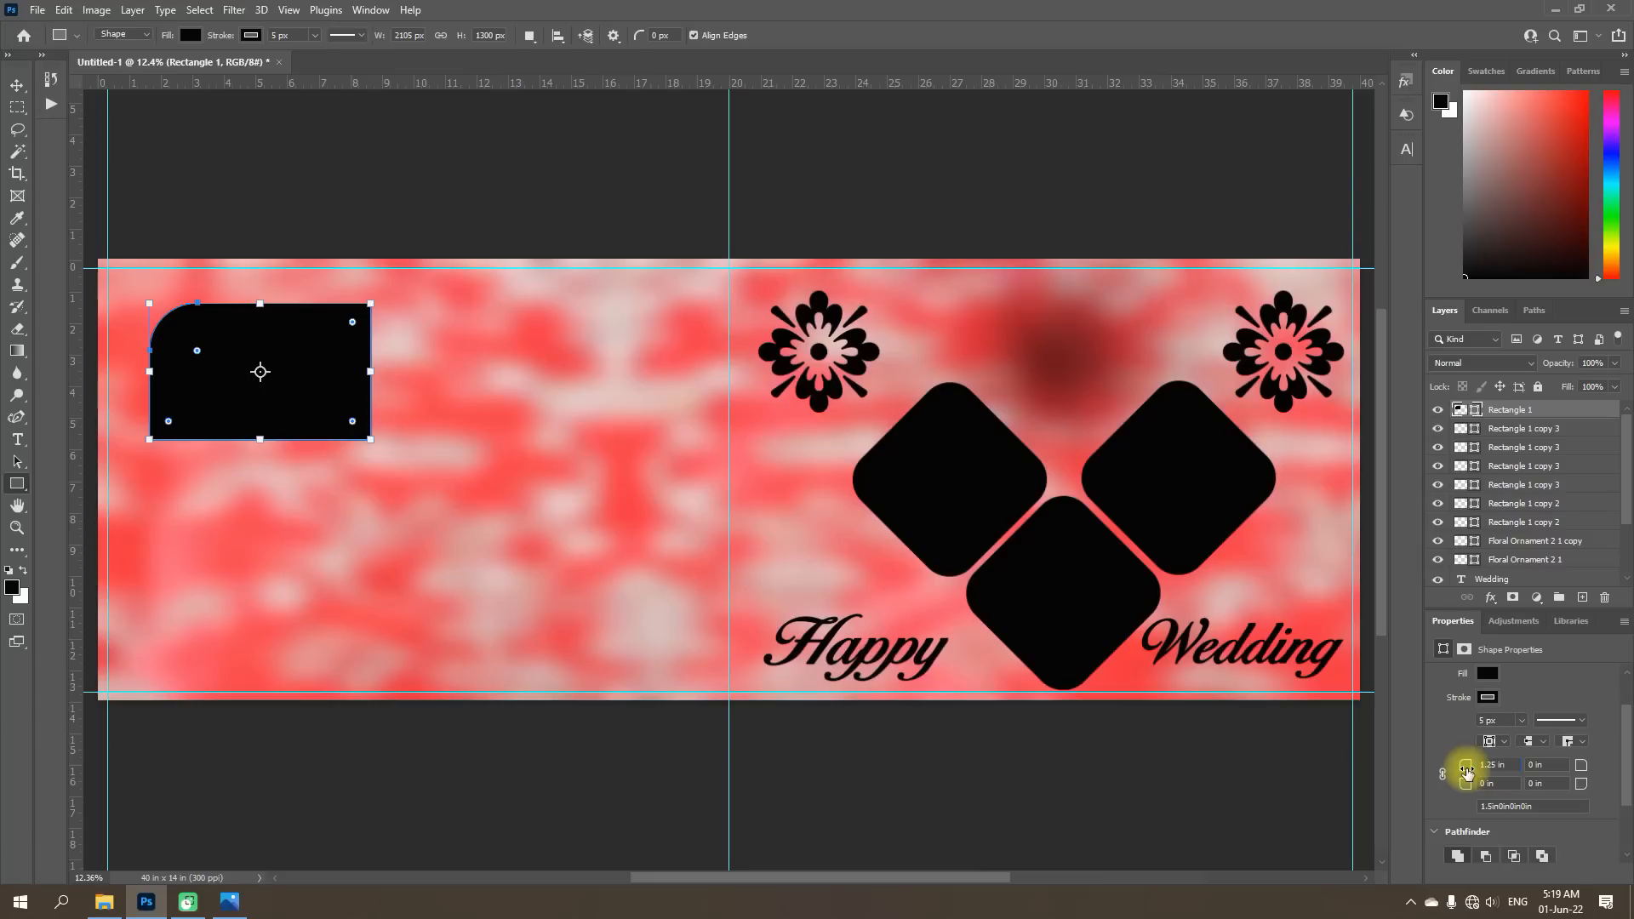
key(Return)
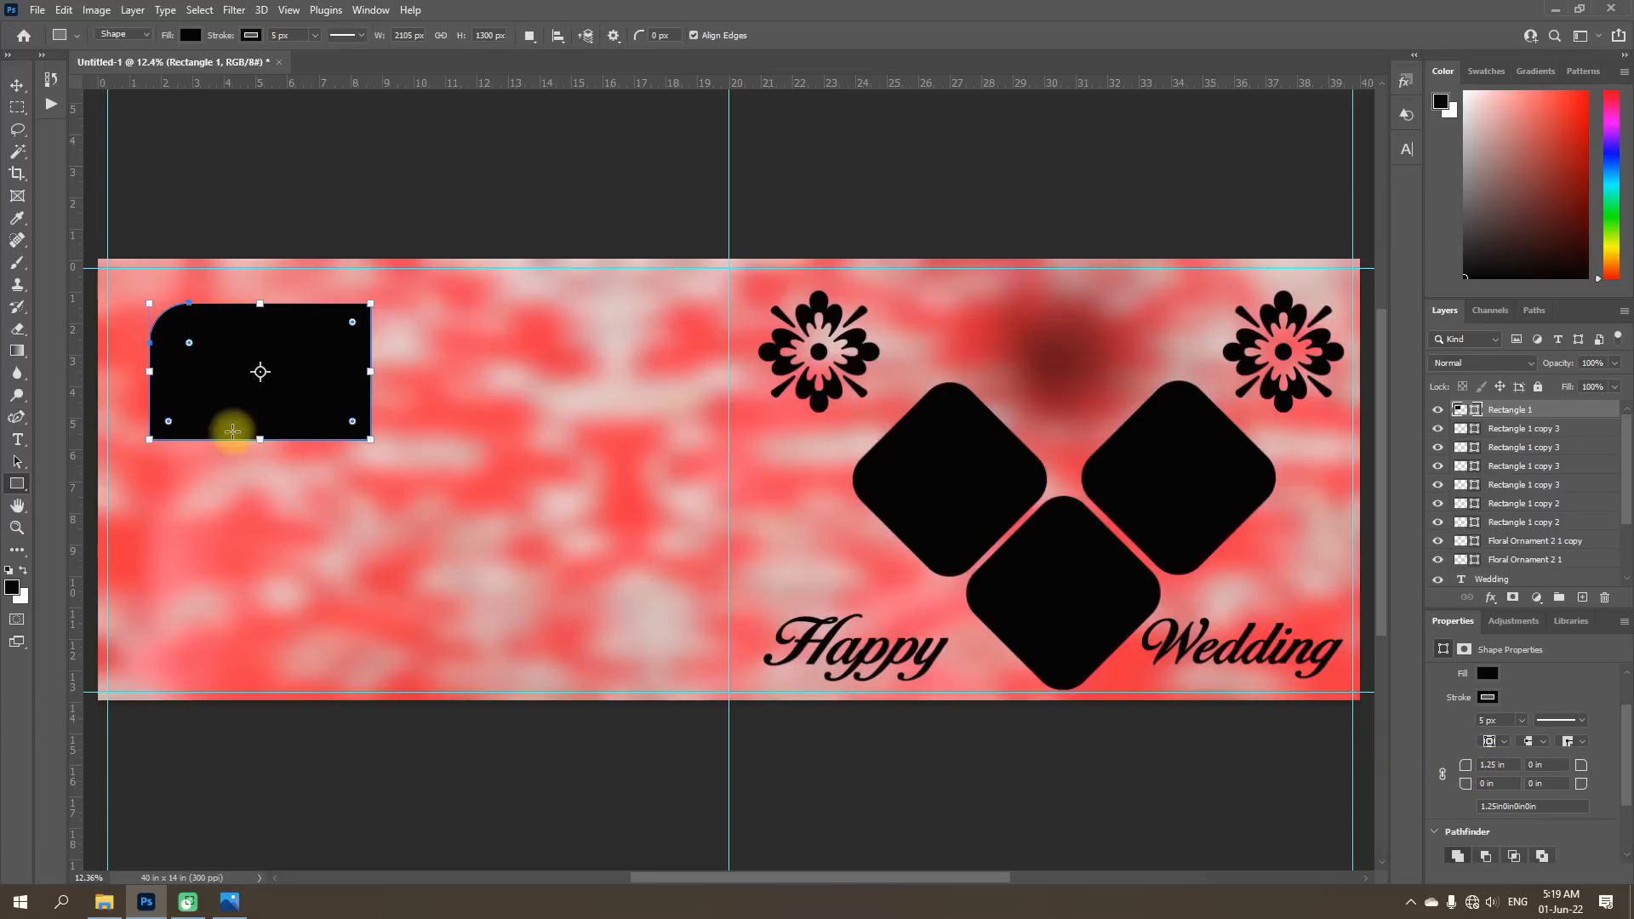
click(1534, 783)
text(1.25)
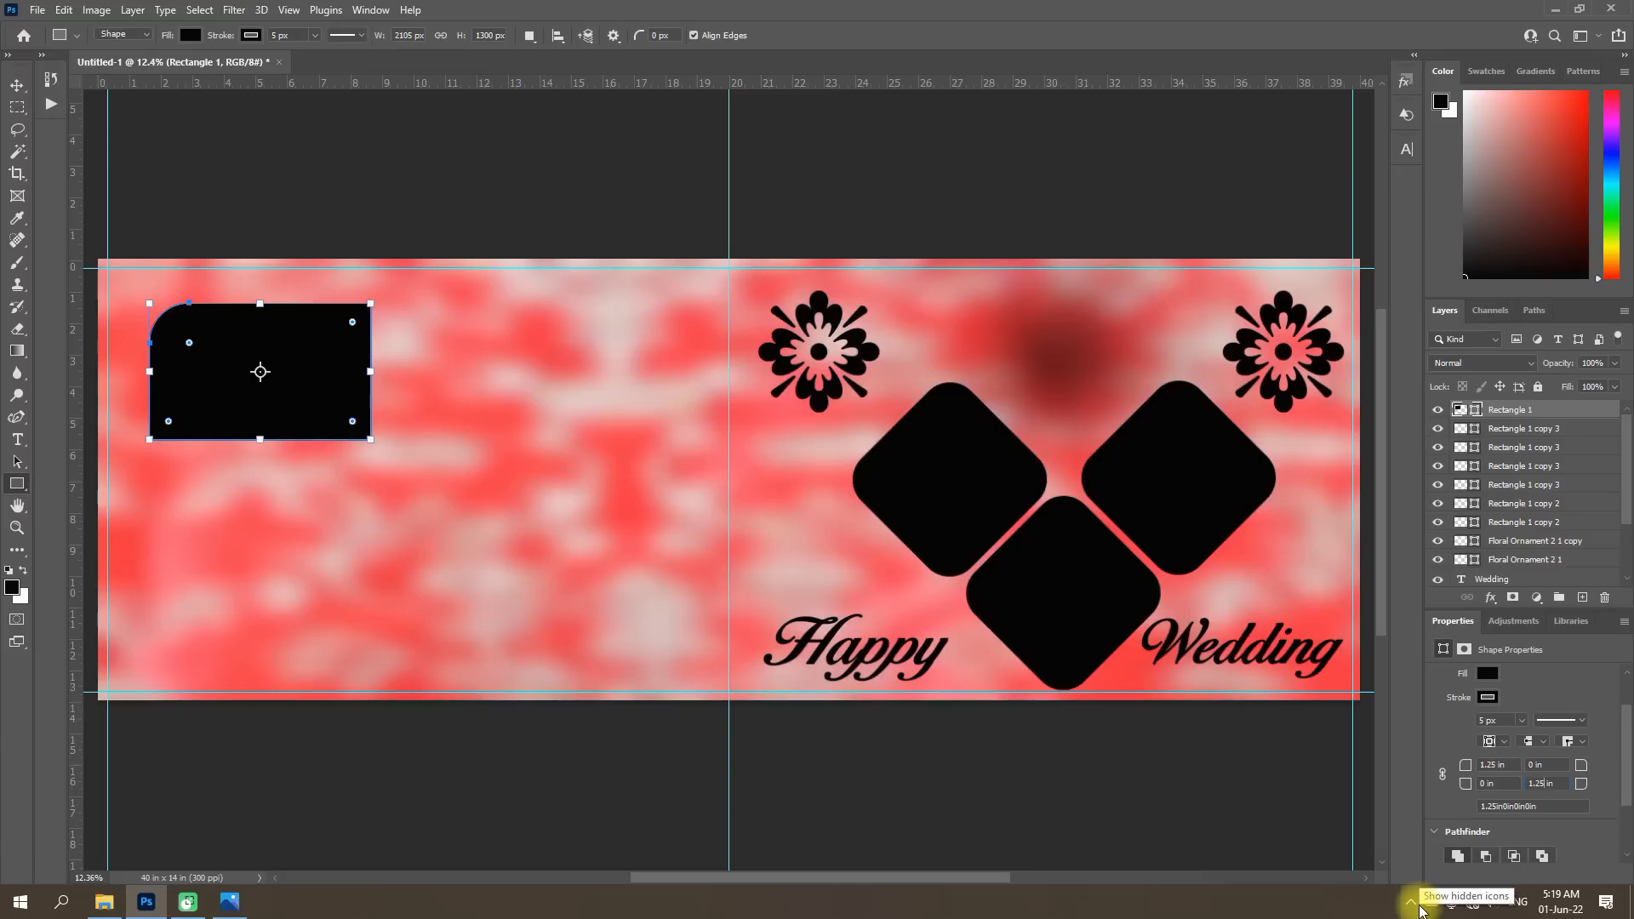
key(Return)
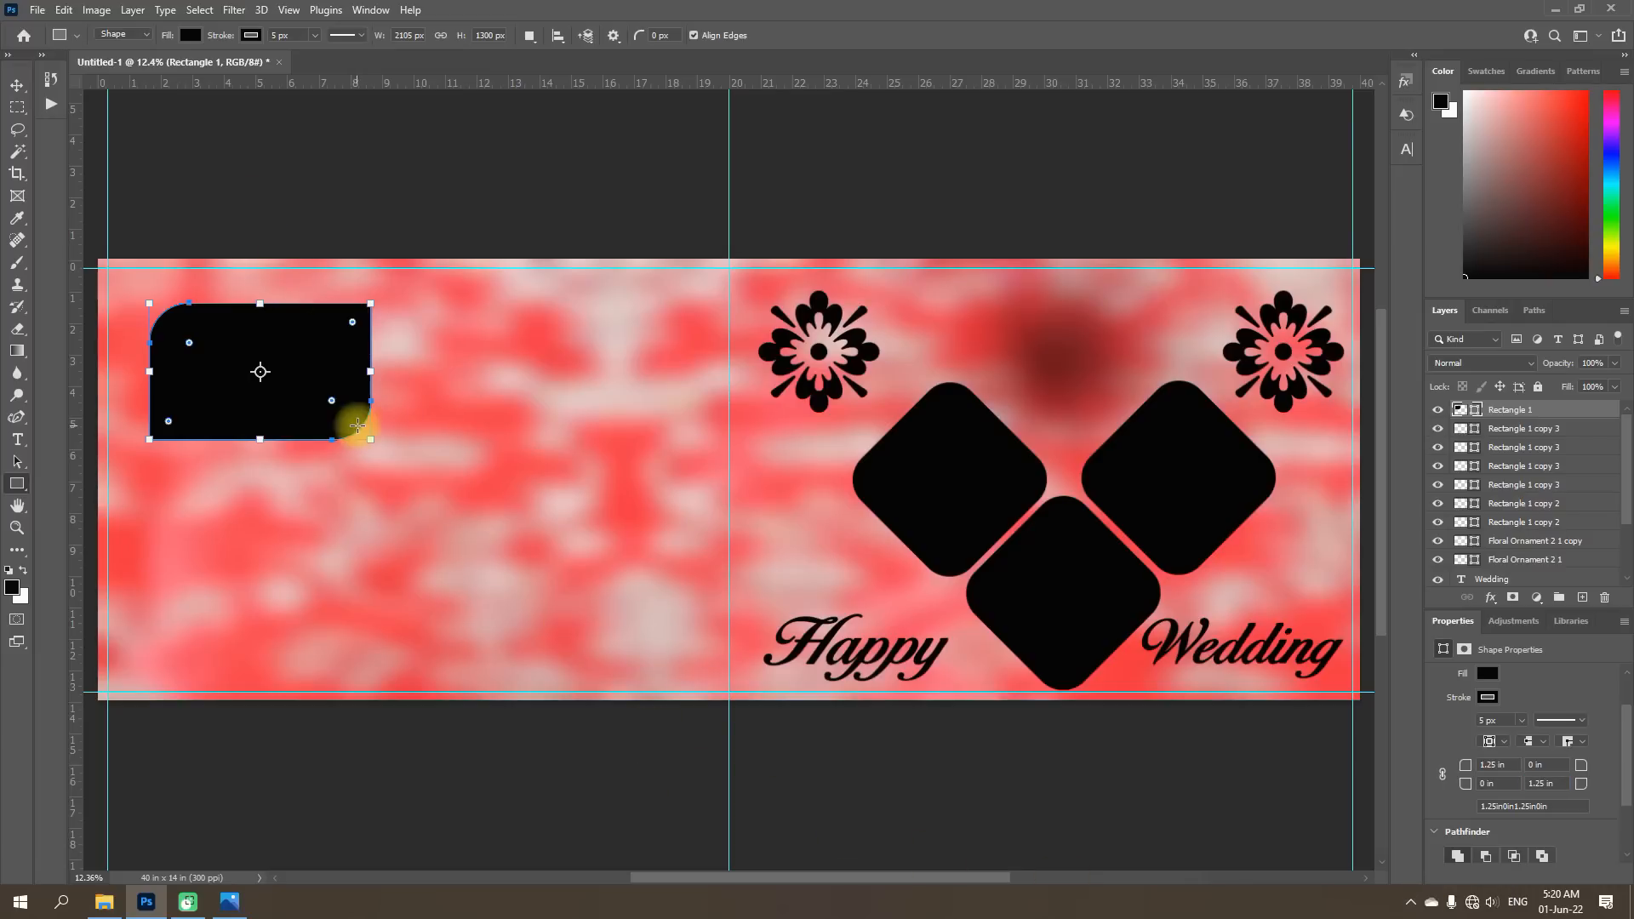
click(17, 85)
click(525, 433)
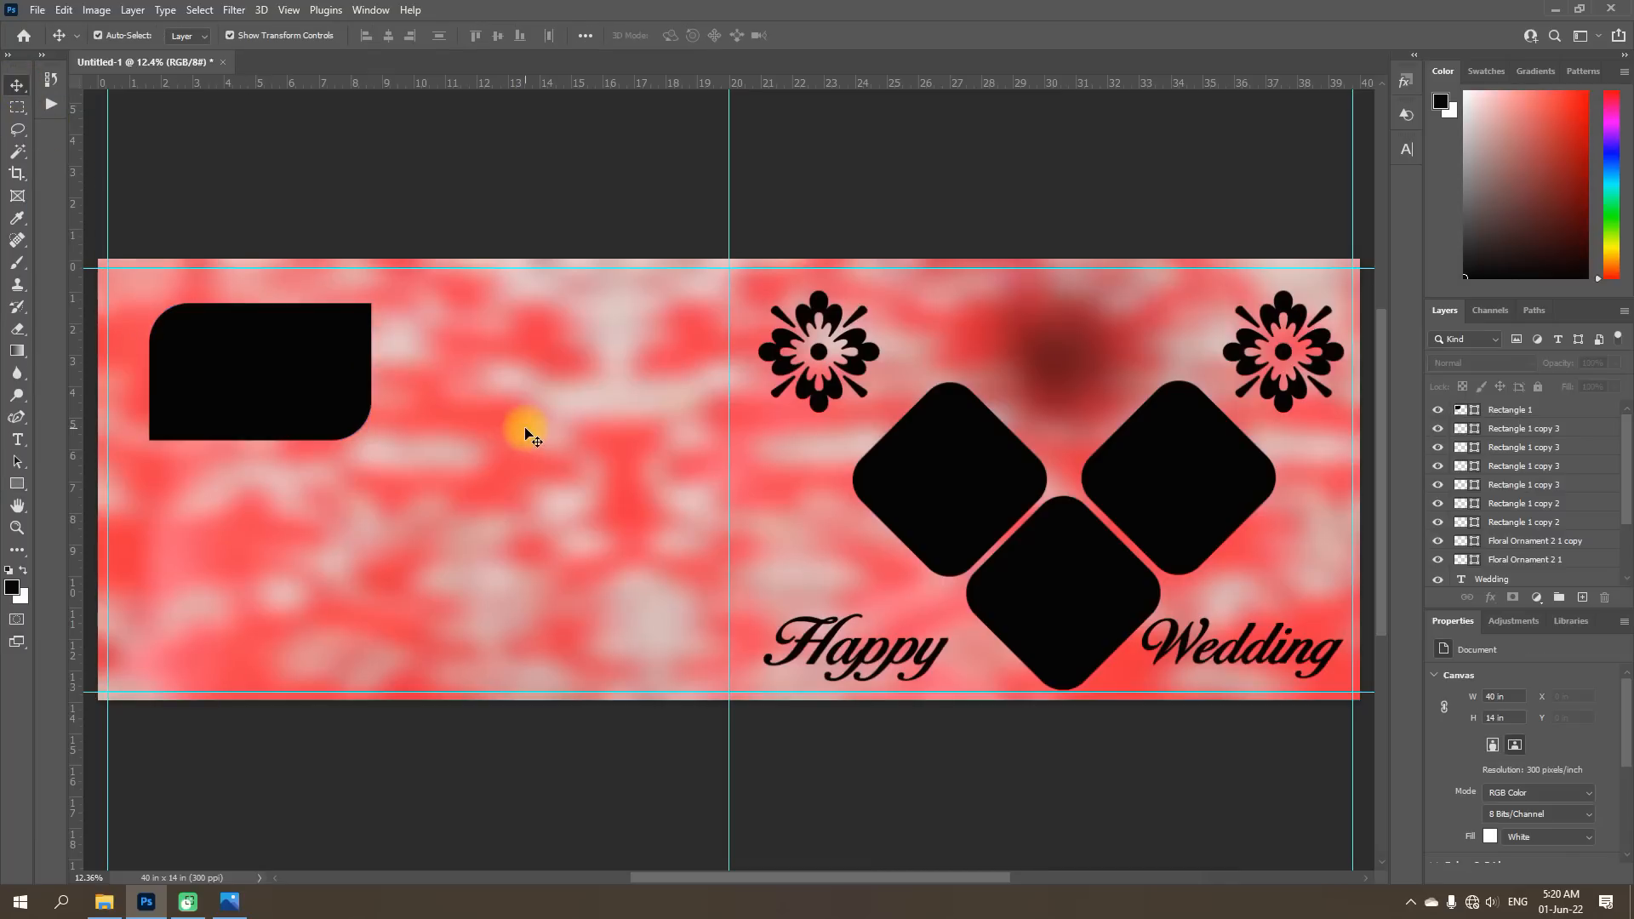
Duplicate the rounded rectangle in place and scale the copy proportionally to 94% about its center.
click(222, 385)
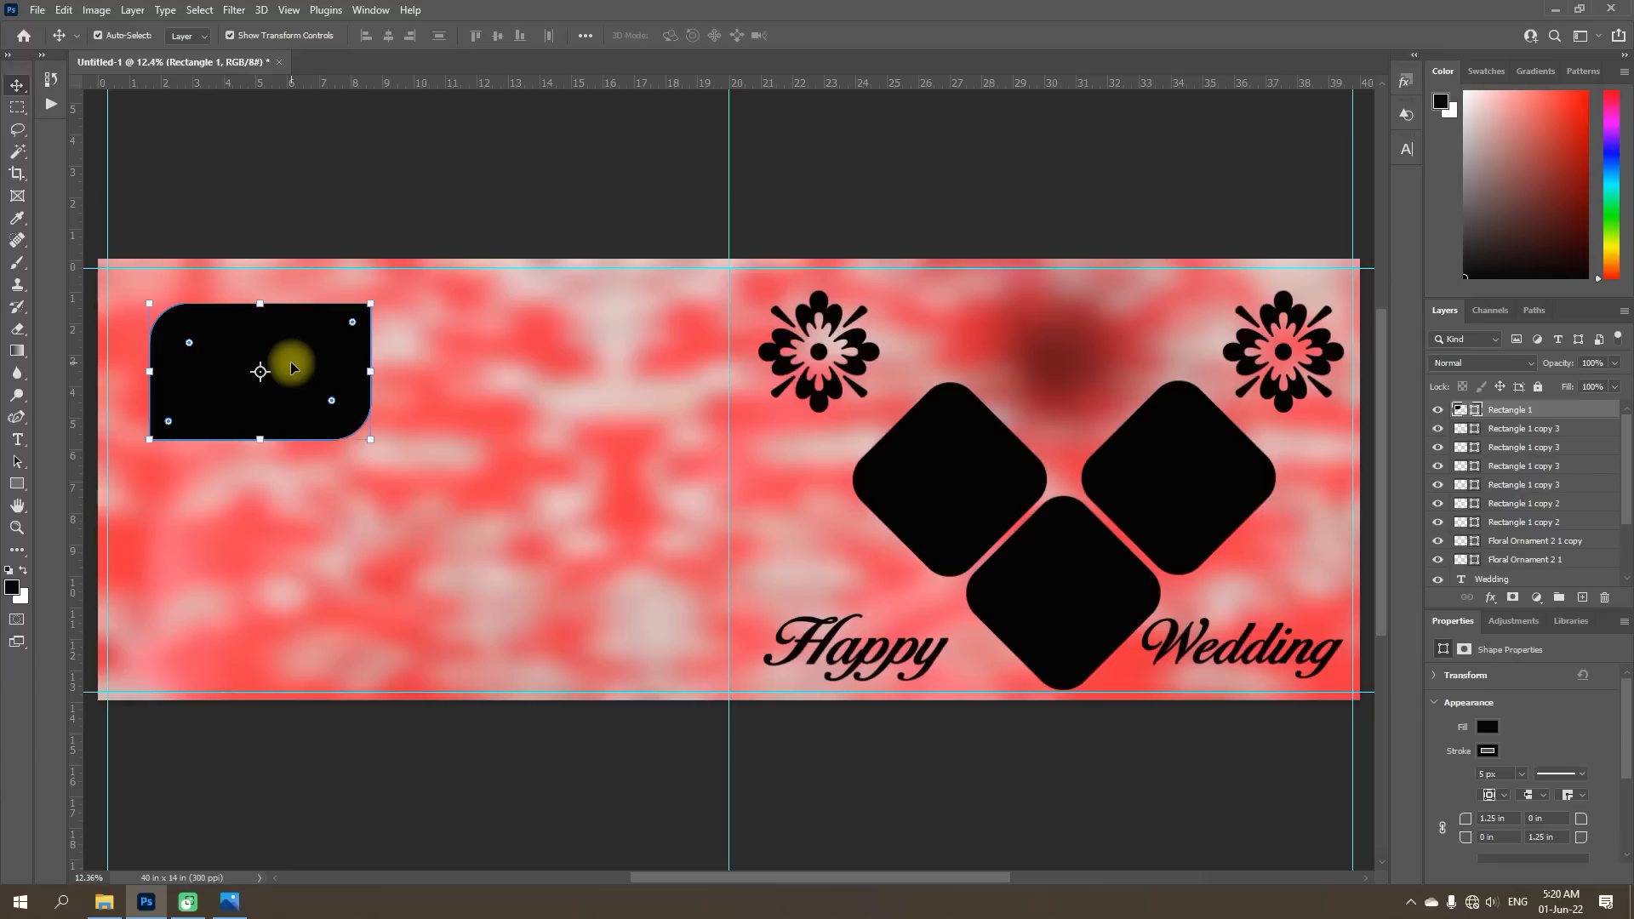
key(ctrl)
key(ctrl+j)
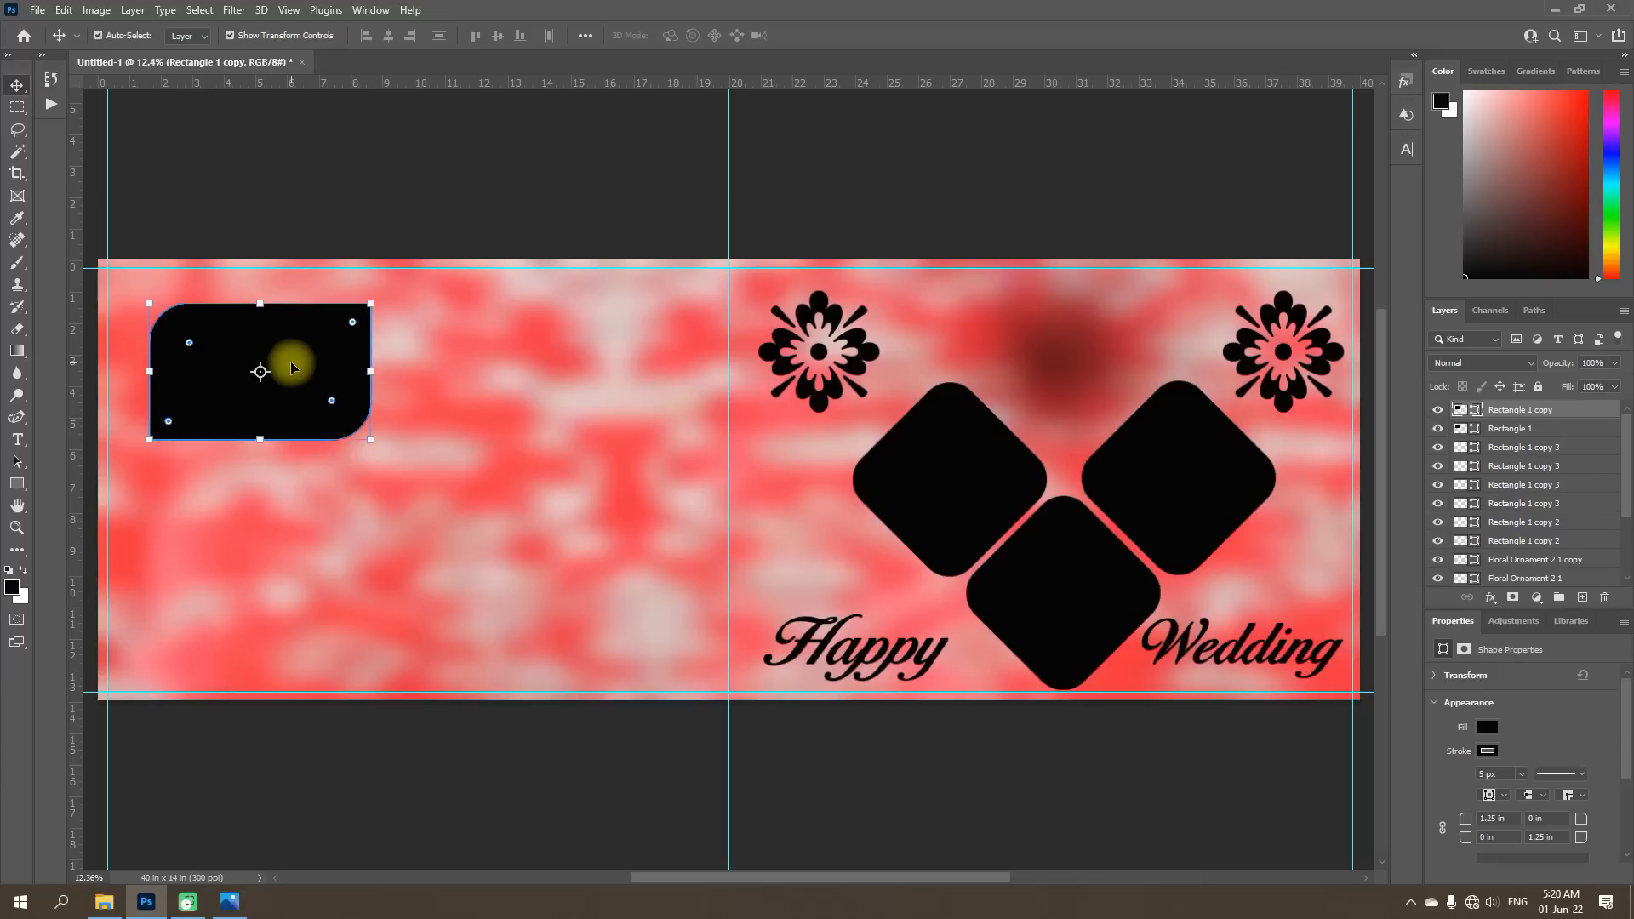
key(ctrl)
key(ctrl+t)
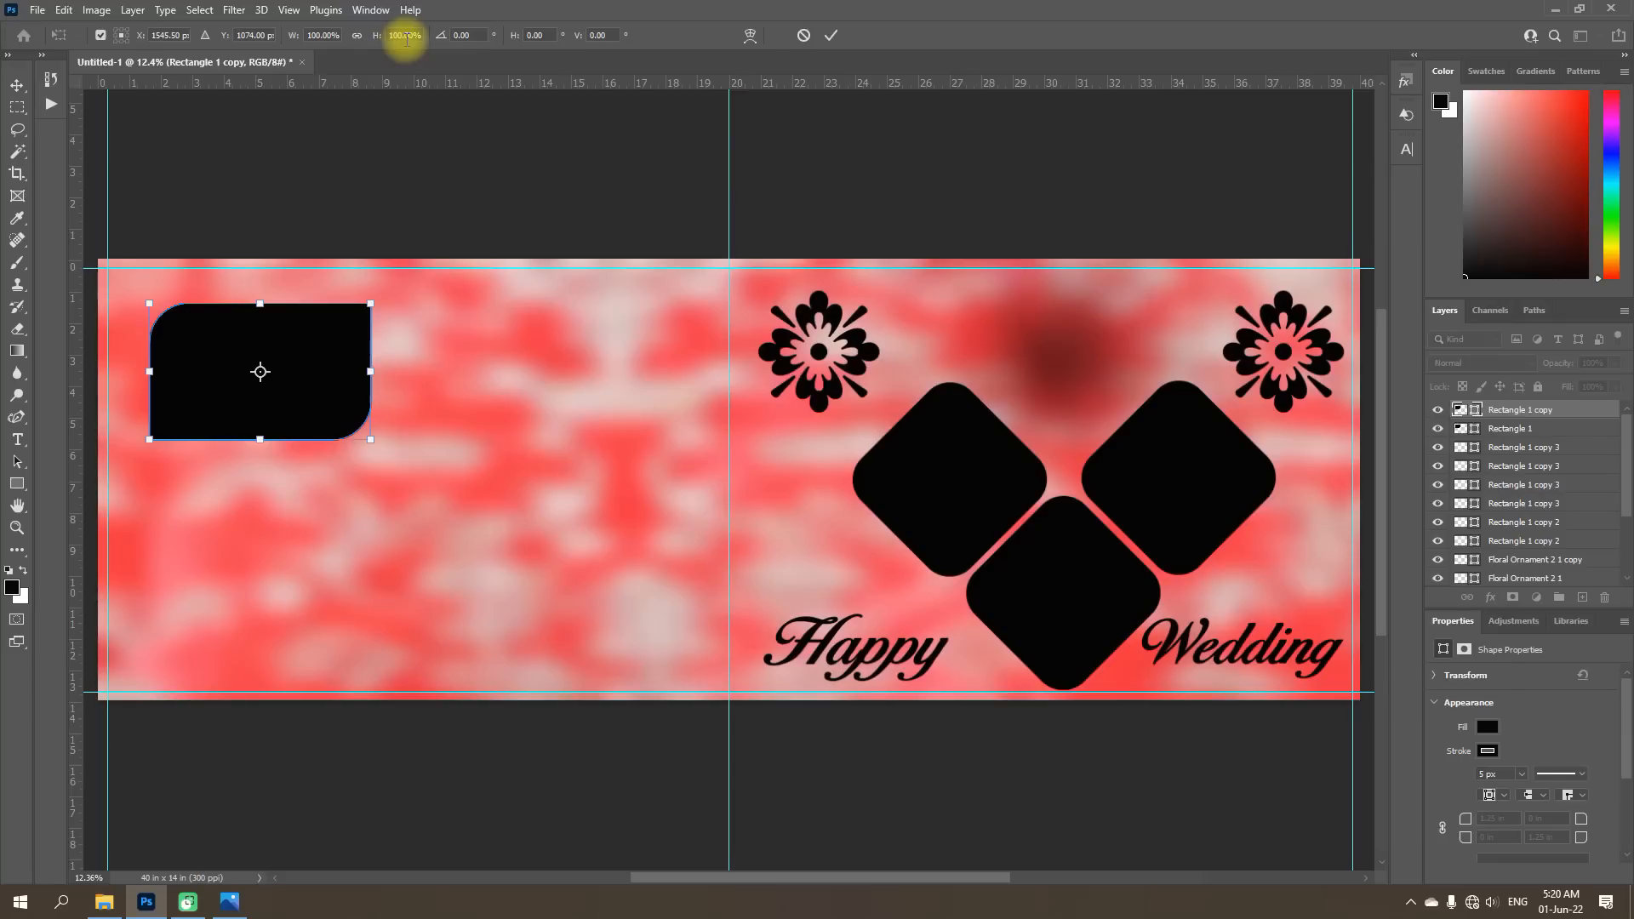
click(358, 38)
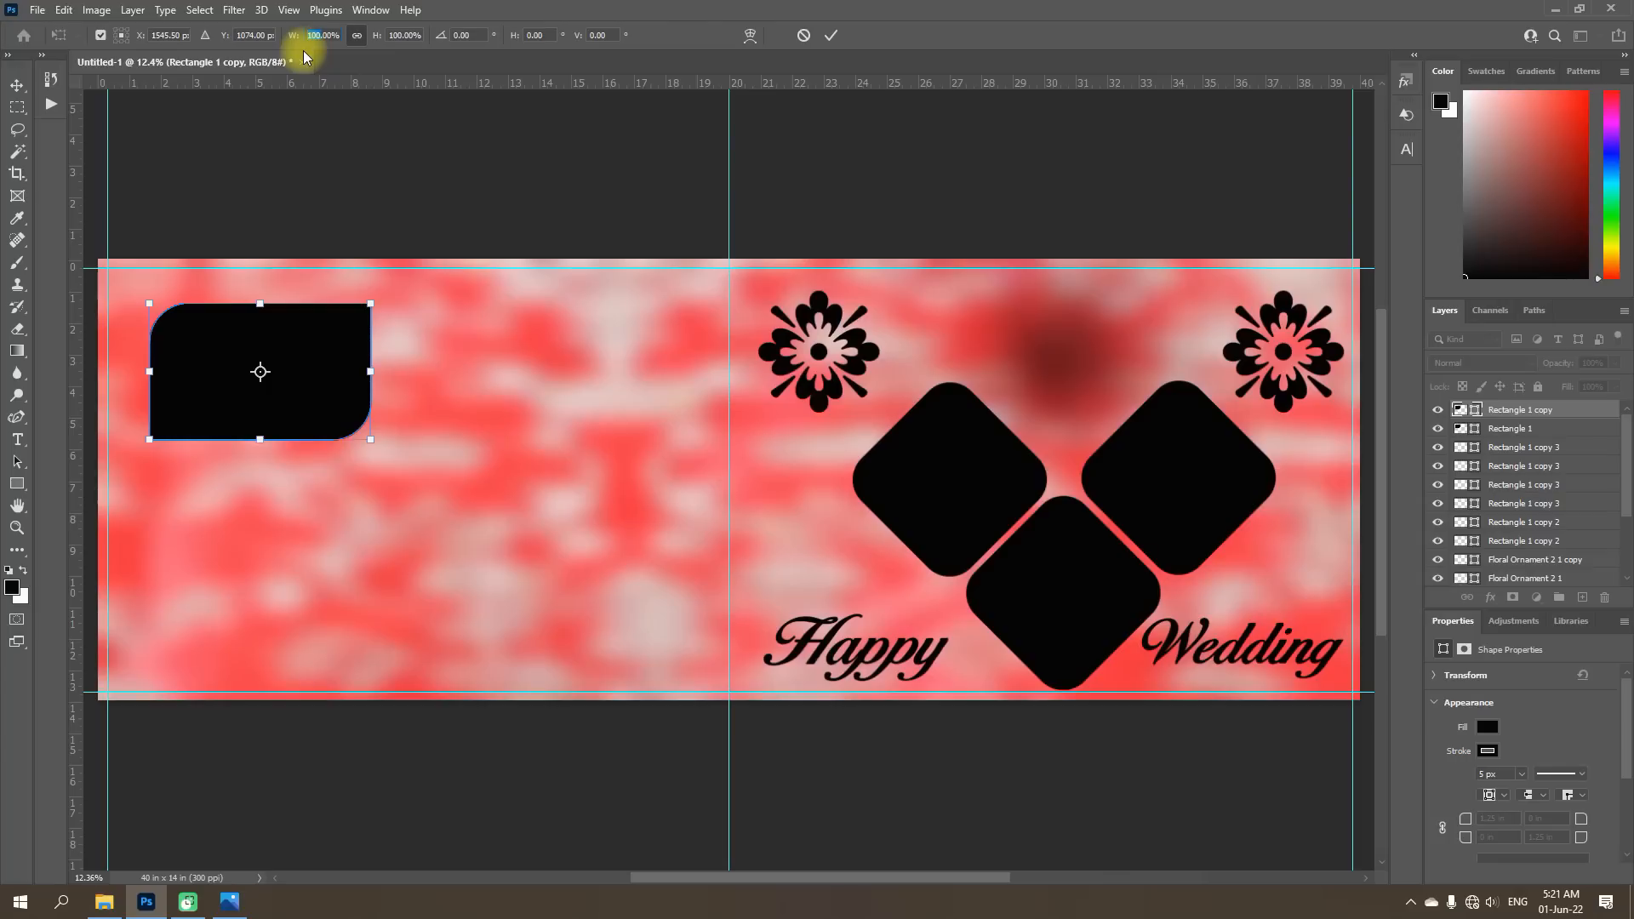
text(94)
key(Return)
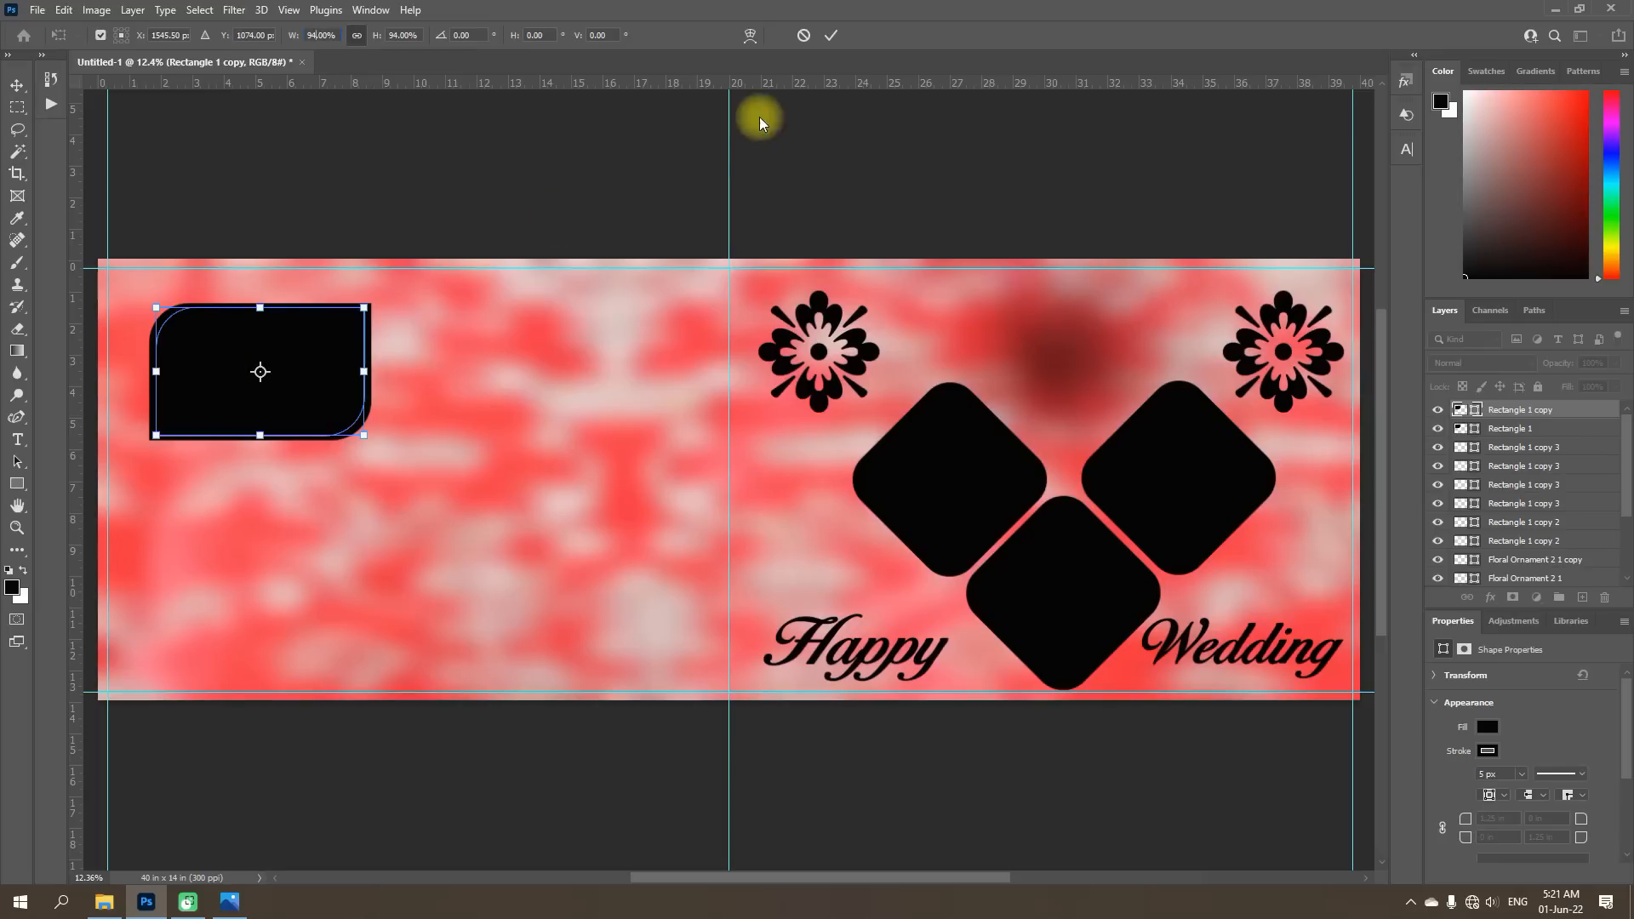
click(829, 35)
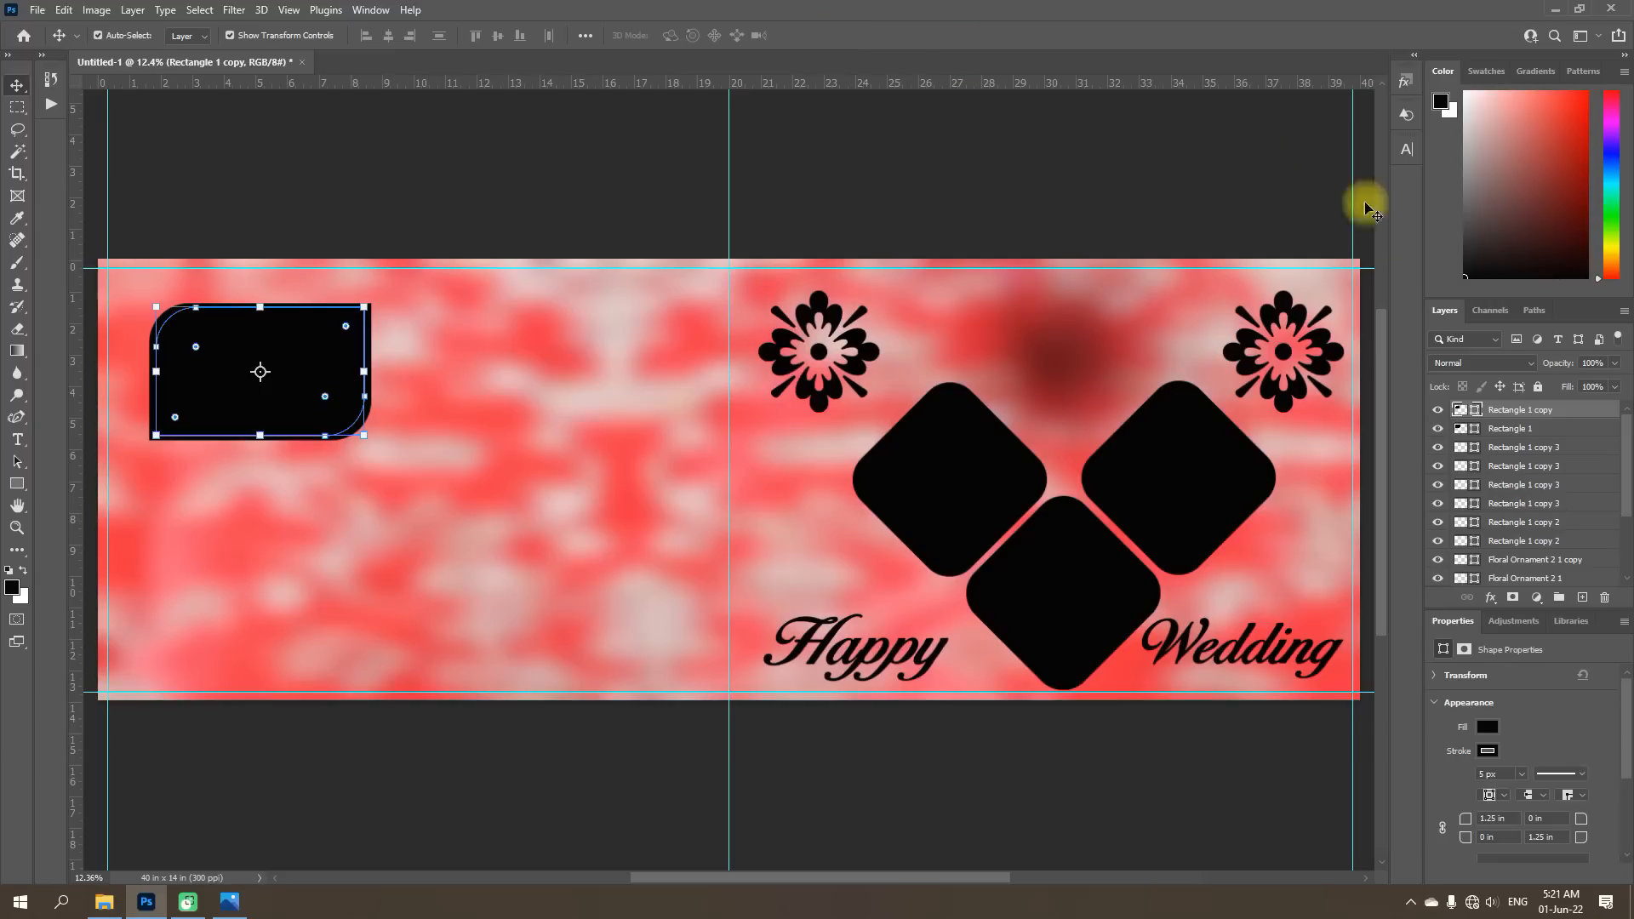
Link the rectangle with its smaller inner copy and duplicate the pair horizontally to the right, leaving a gap of about 0.4 in.
click(1523, 430)
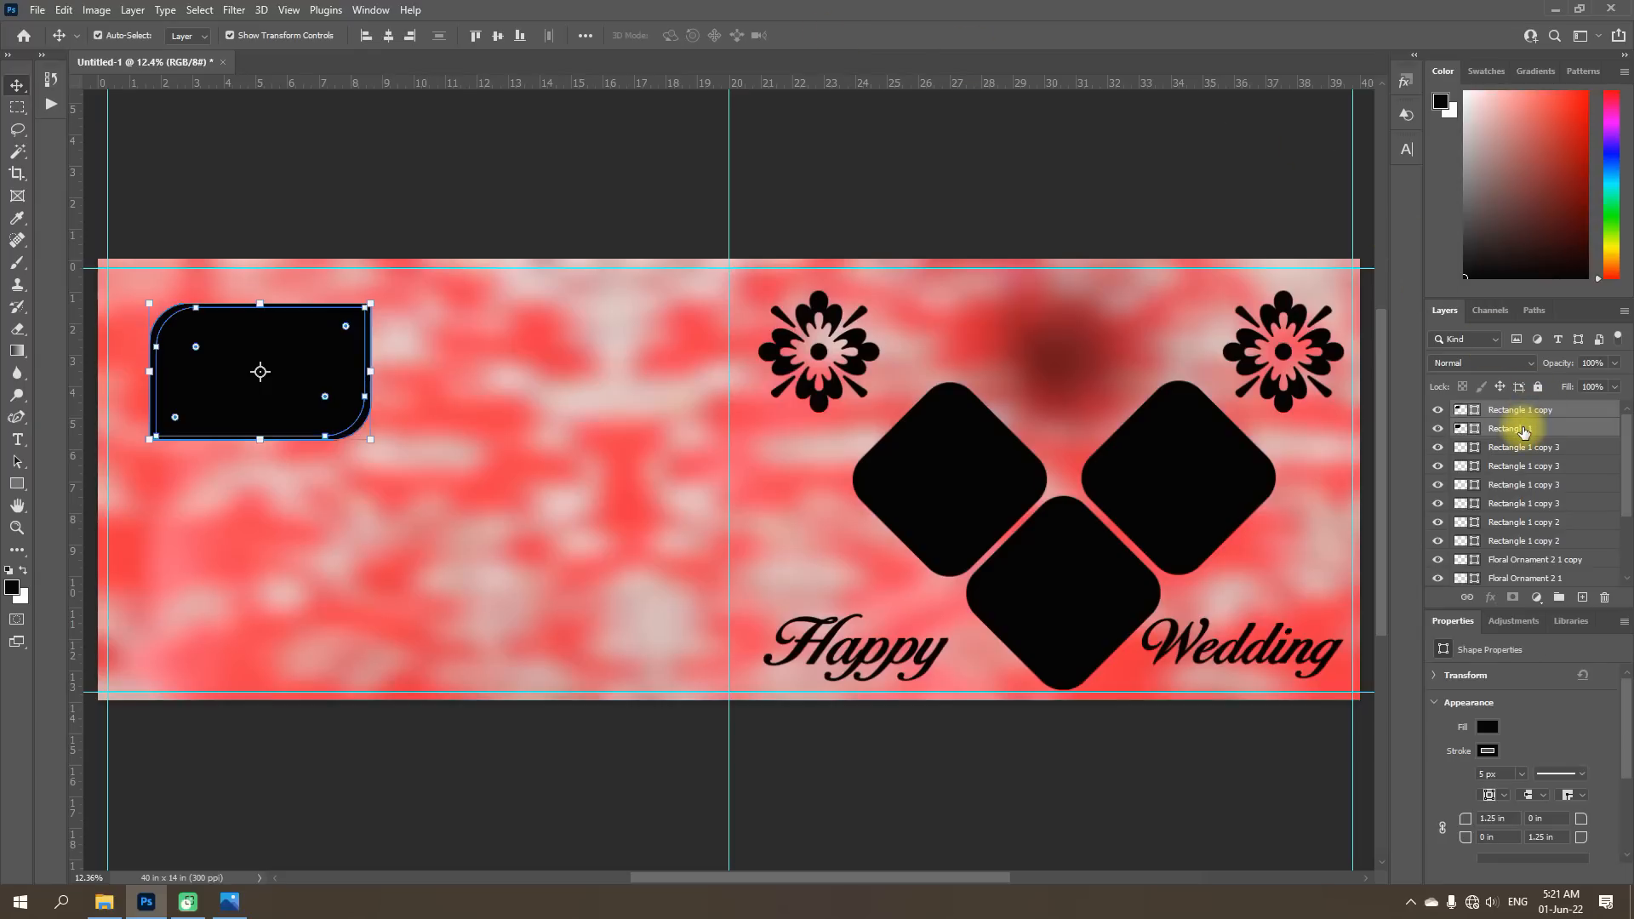
click(1467, 599)
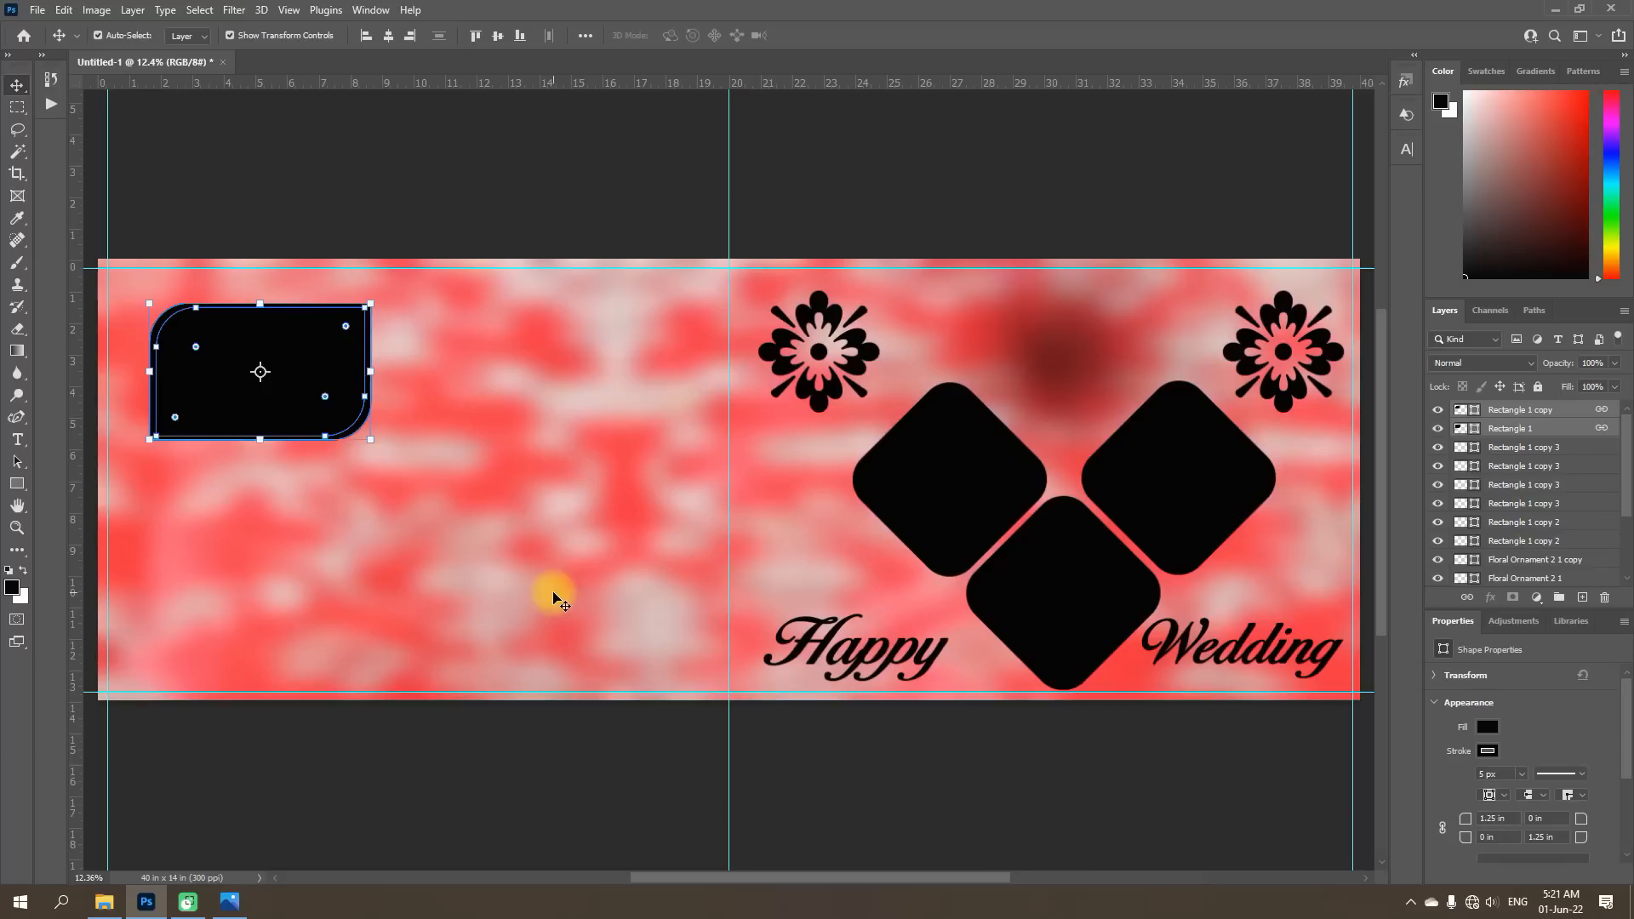
click(304, 355)
drag(304, 356, 533, 363)
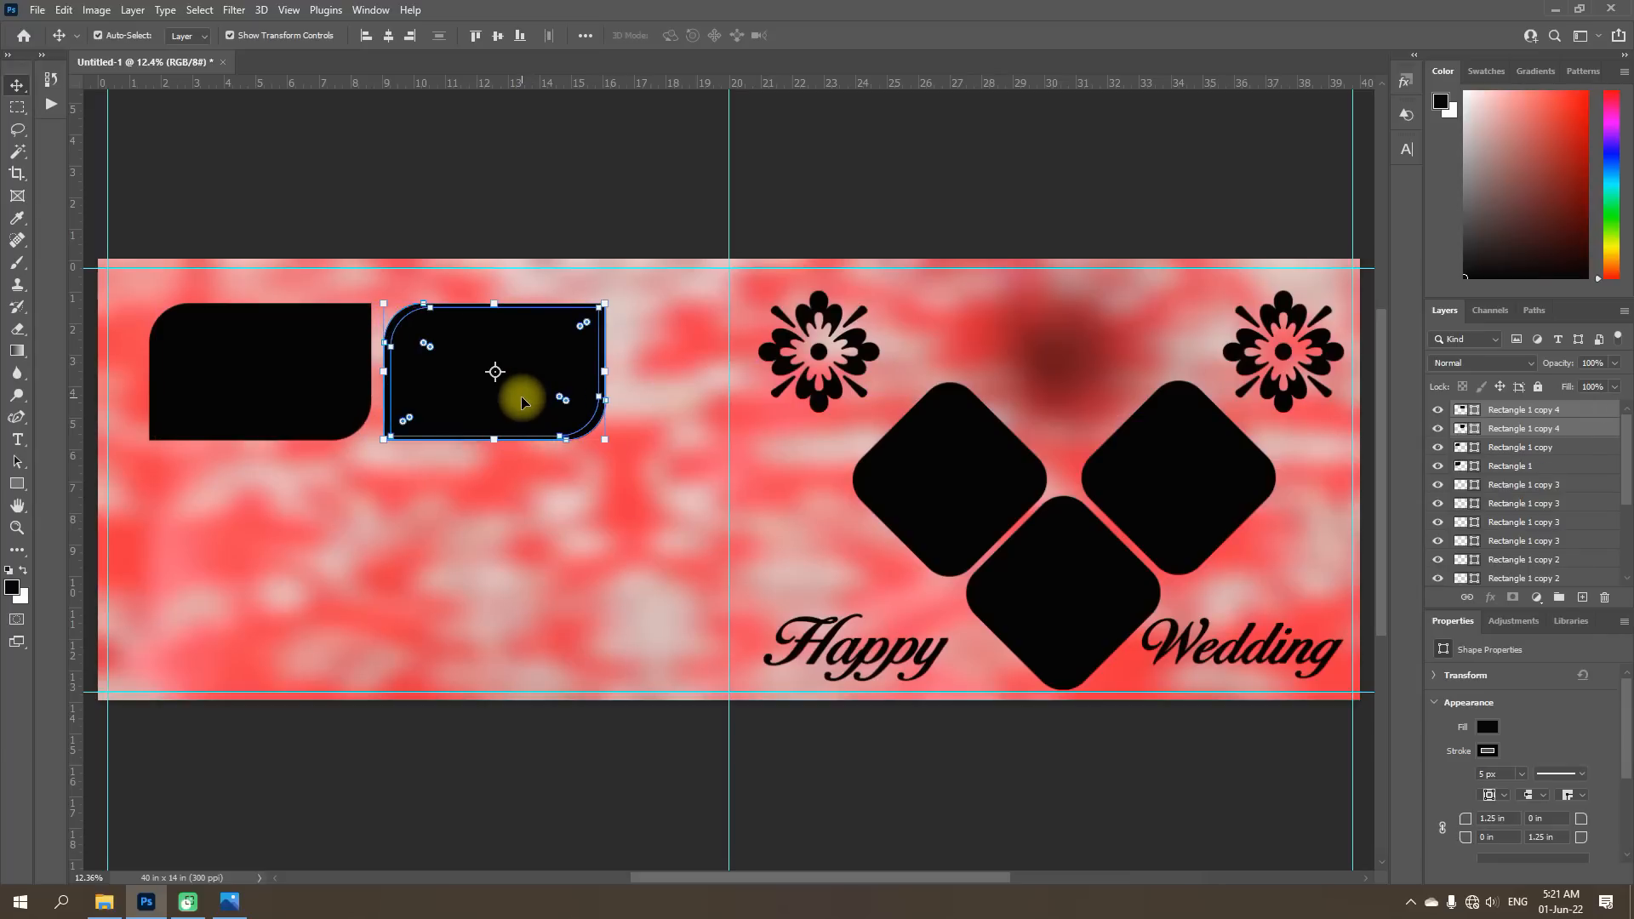
Flip the duplicated frame pair vertically so its rounded corners mirror those of the original frame.
key(ctrl)
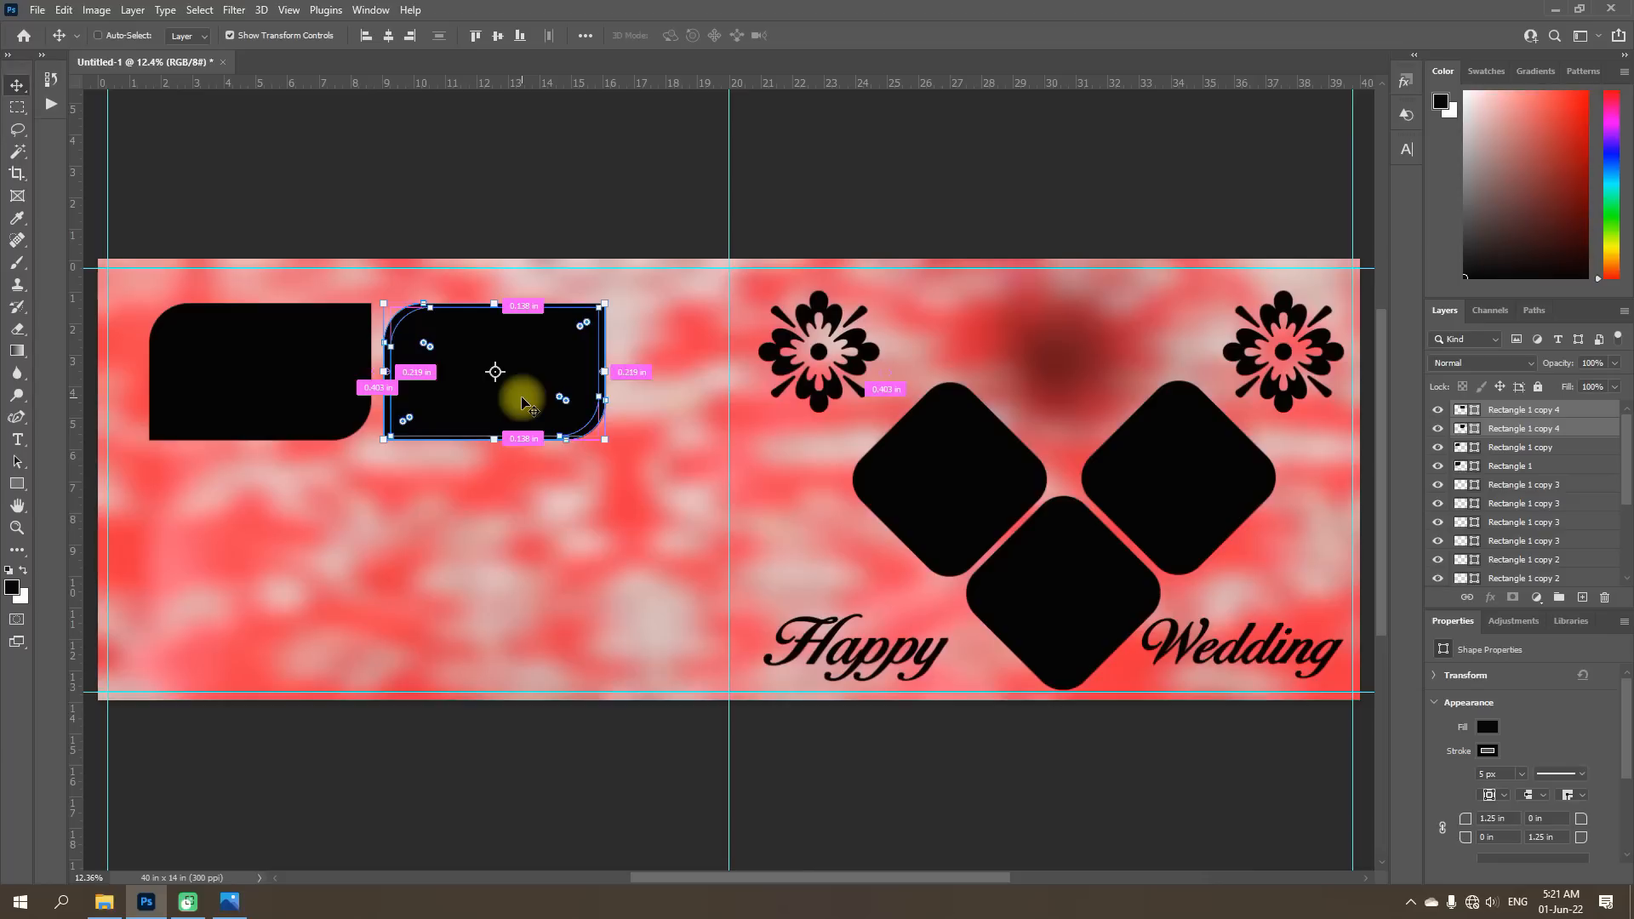
key(ctrl+t)
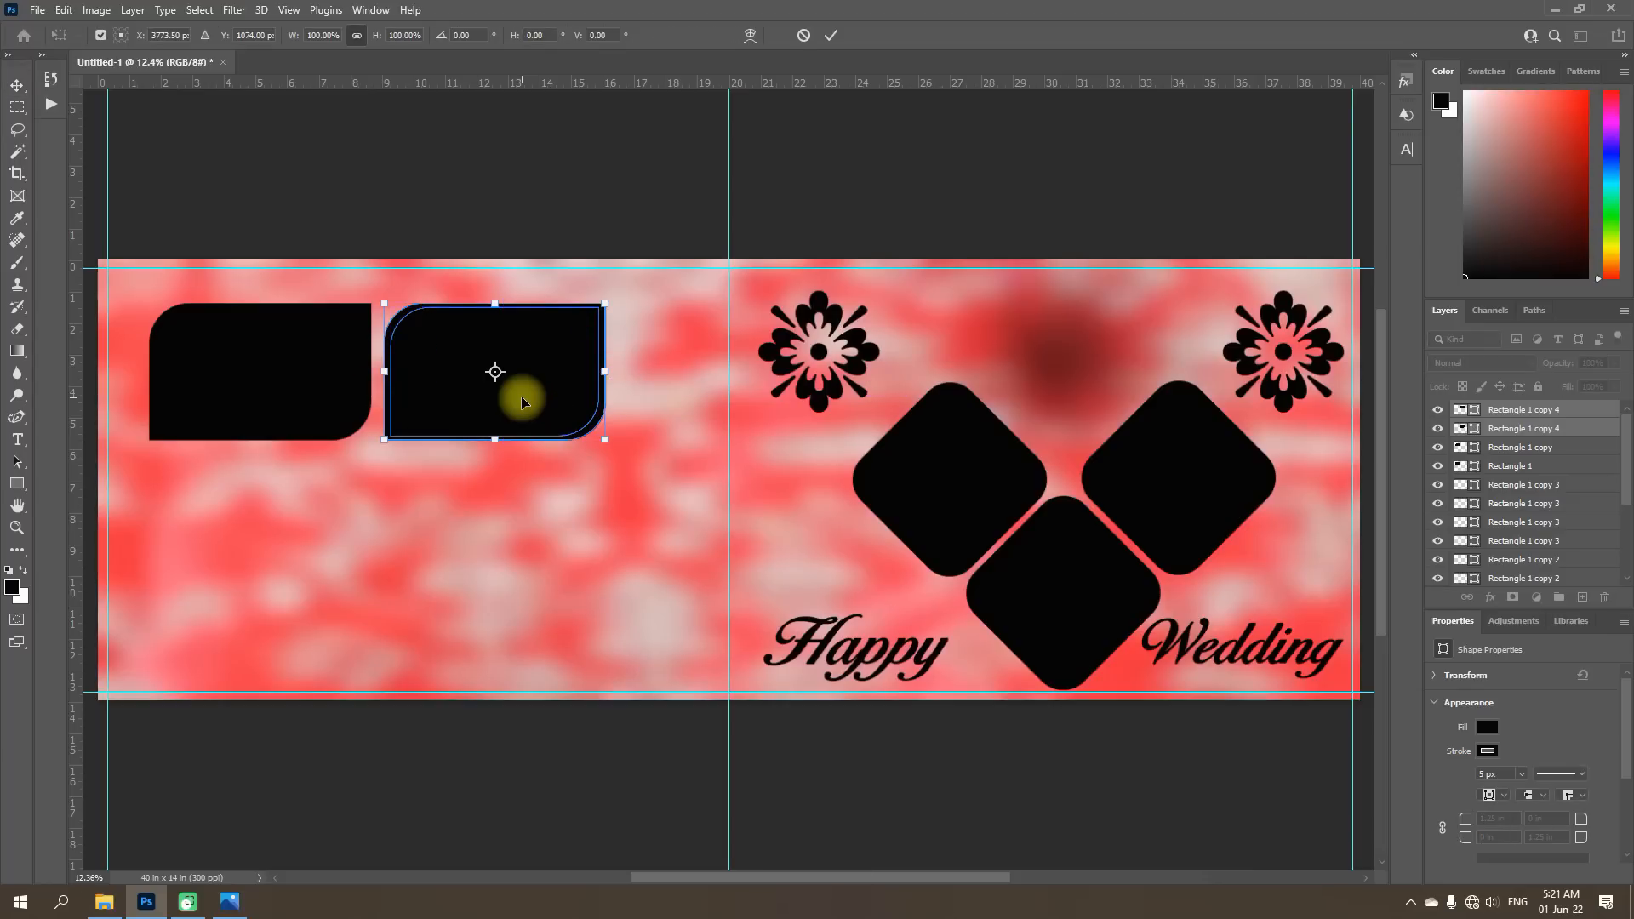
right_click(522, 400)
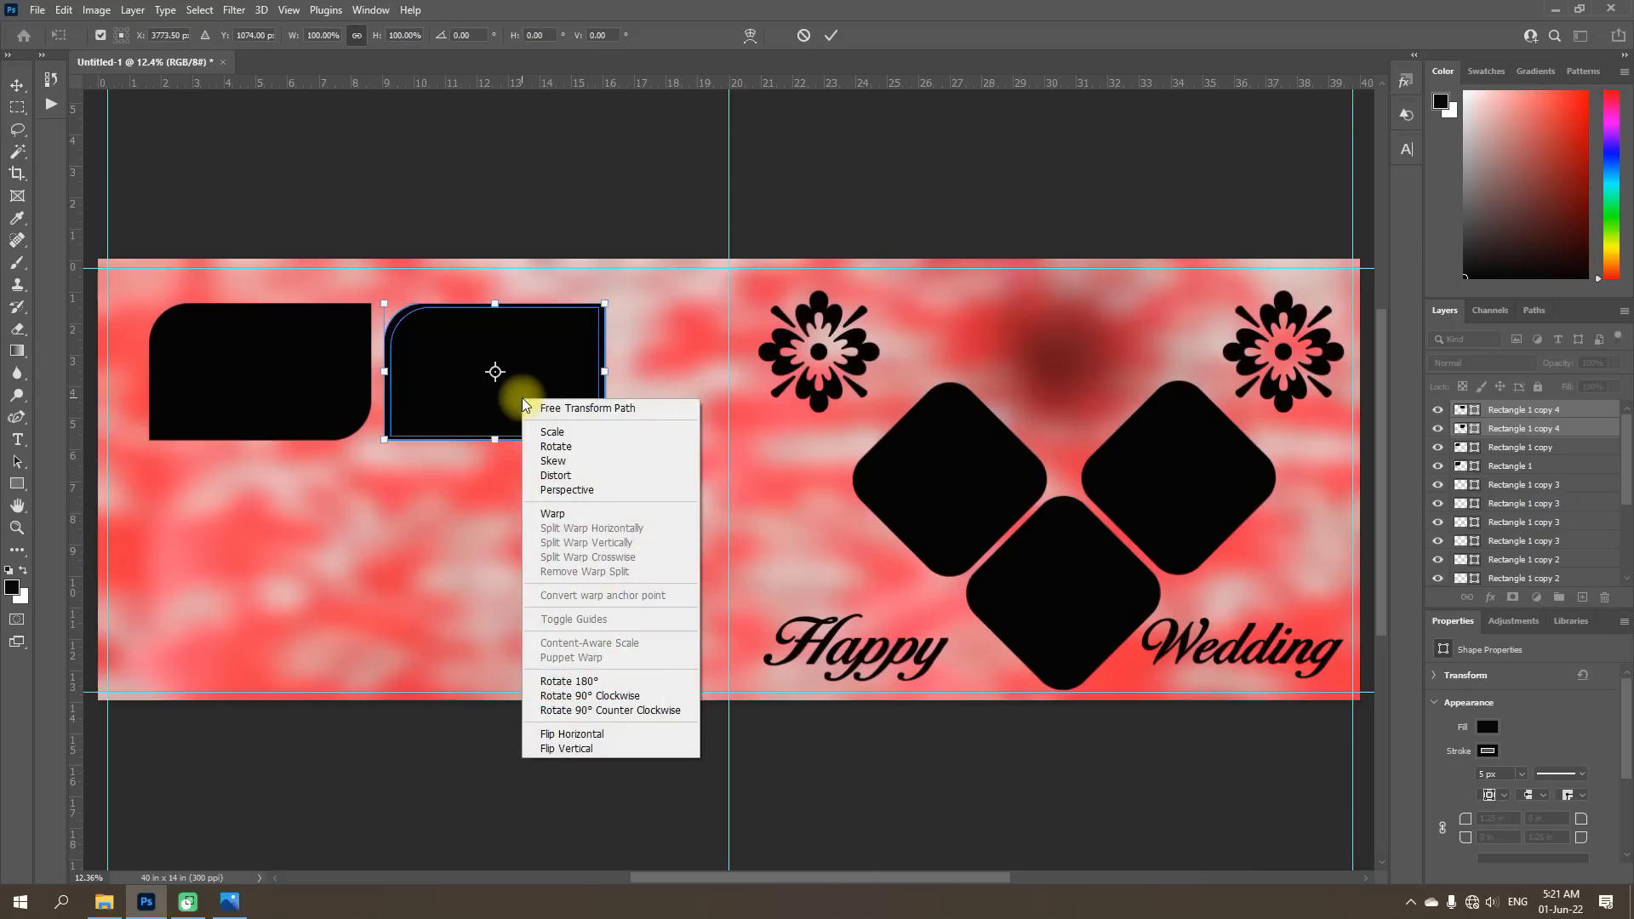
click(569, 748)
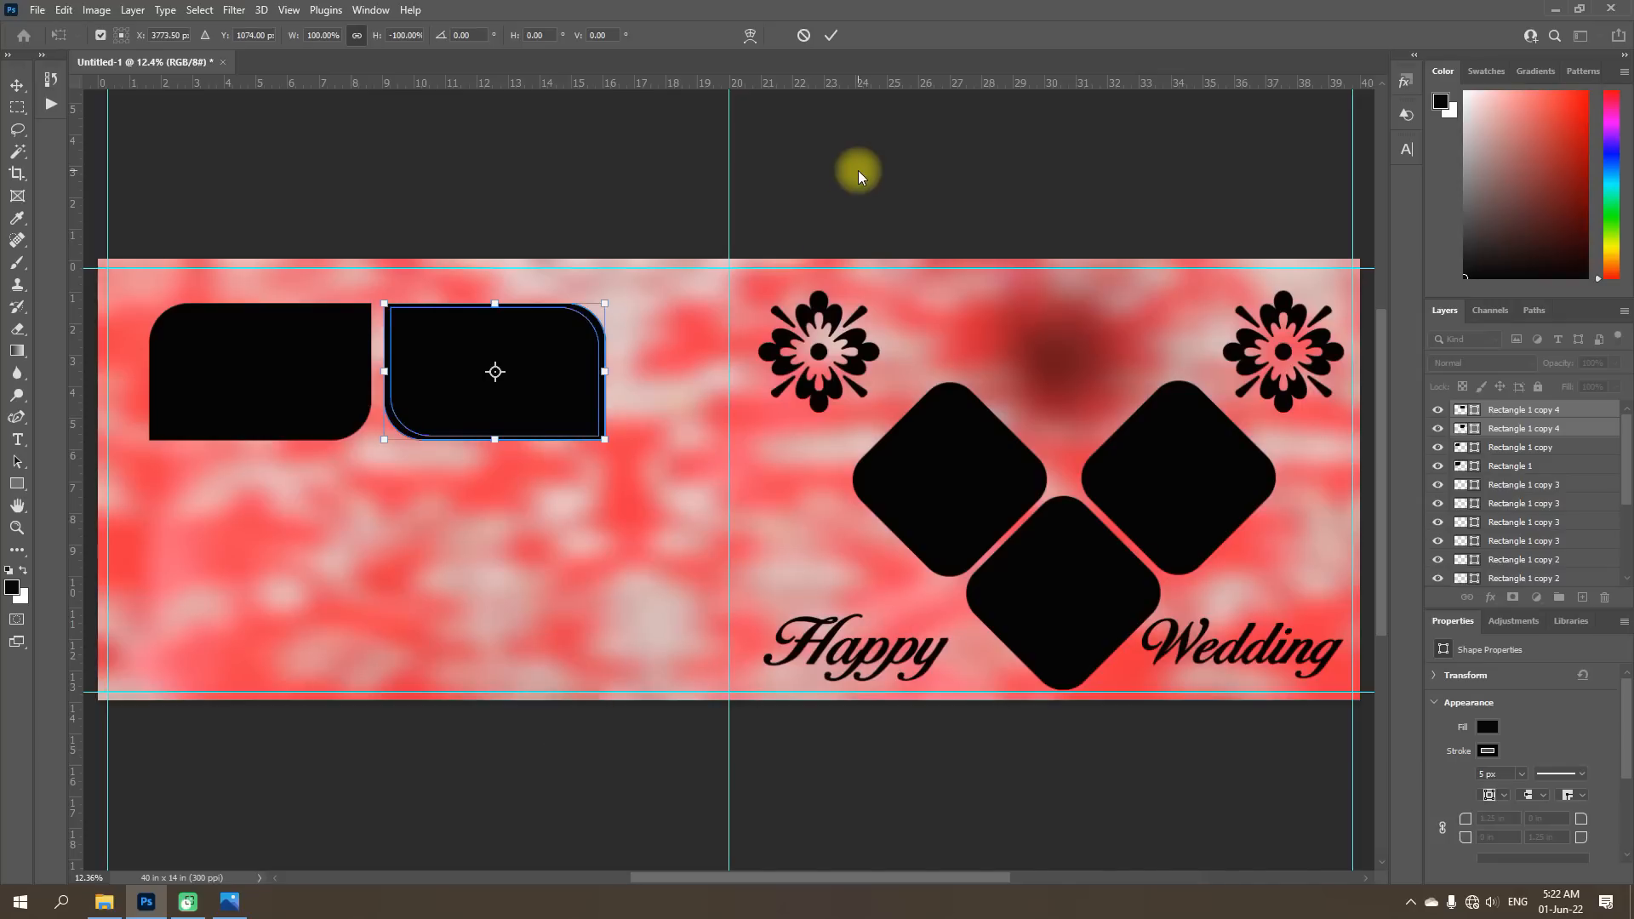
Nudge the flipped frame pair left to a horizontal position of about 3717 px, narrowing the gap between the frames, and deselect it.
key(Left)
key(Left)
key(Left)
key(Left)
key(Left)
key(Left)
key(Left)
key(Left)
key(Left)
key(Left)
key(Left)
key(Left)
key(Left)
key(Left)
key(Left)
key(Left)
key(Left)
key(Left)
key(Left)
key(Left)
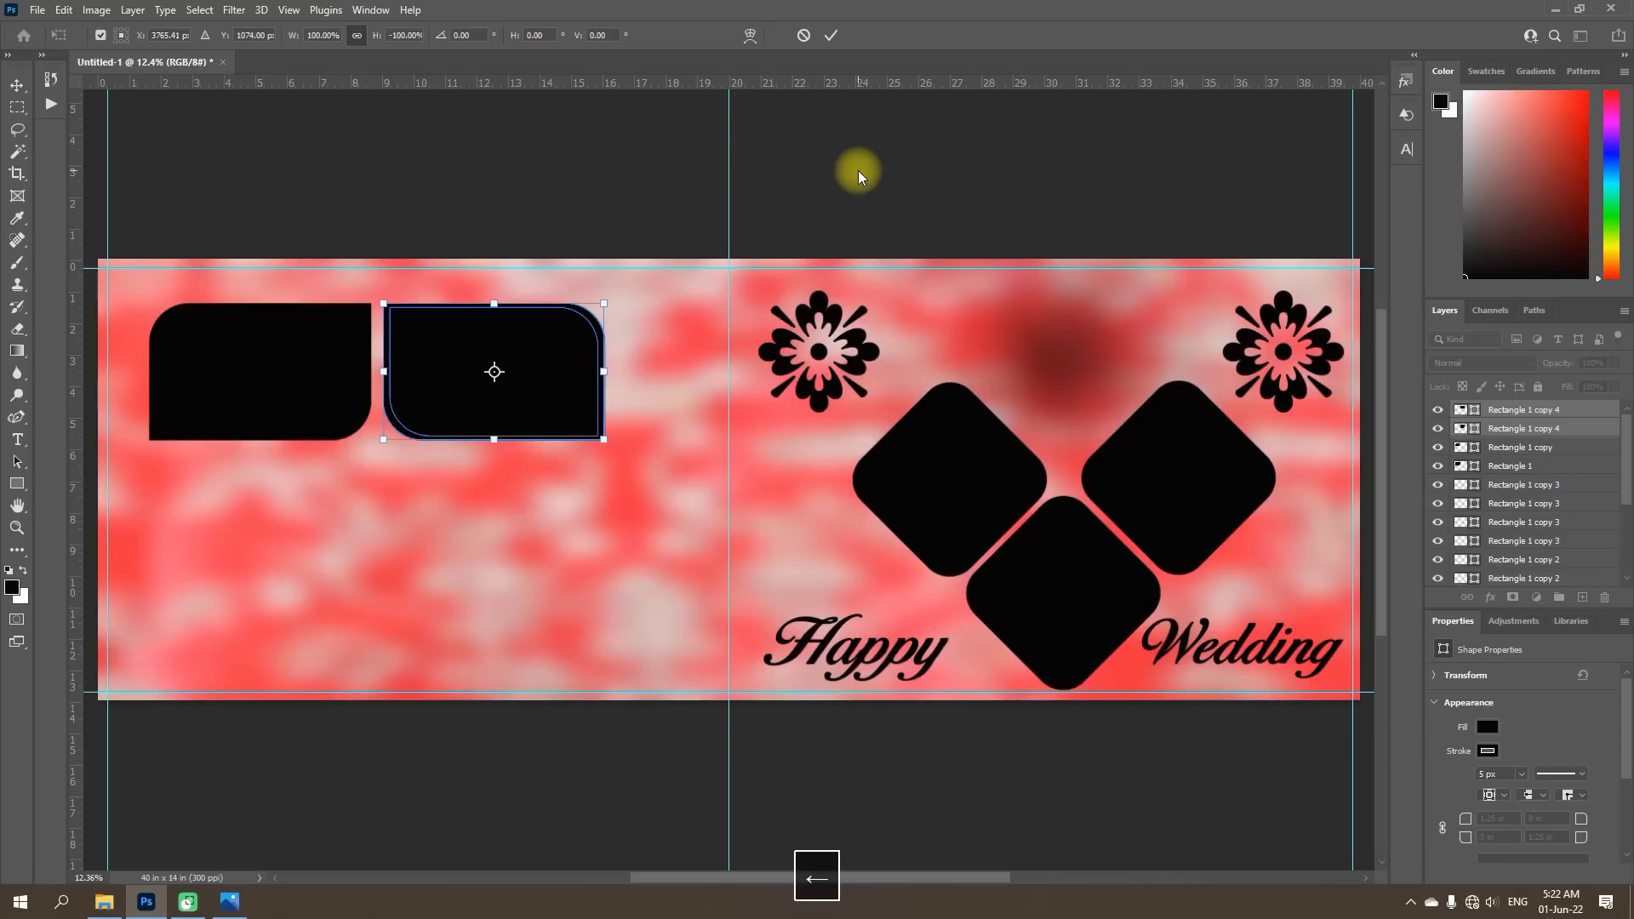
key(Left)
key(Left)
key(Left)
key(Left)
key(Left)
key(Left)
key(Left)
key(Left)
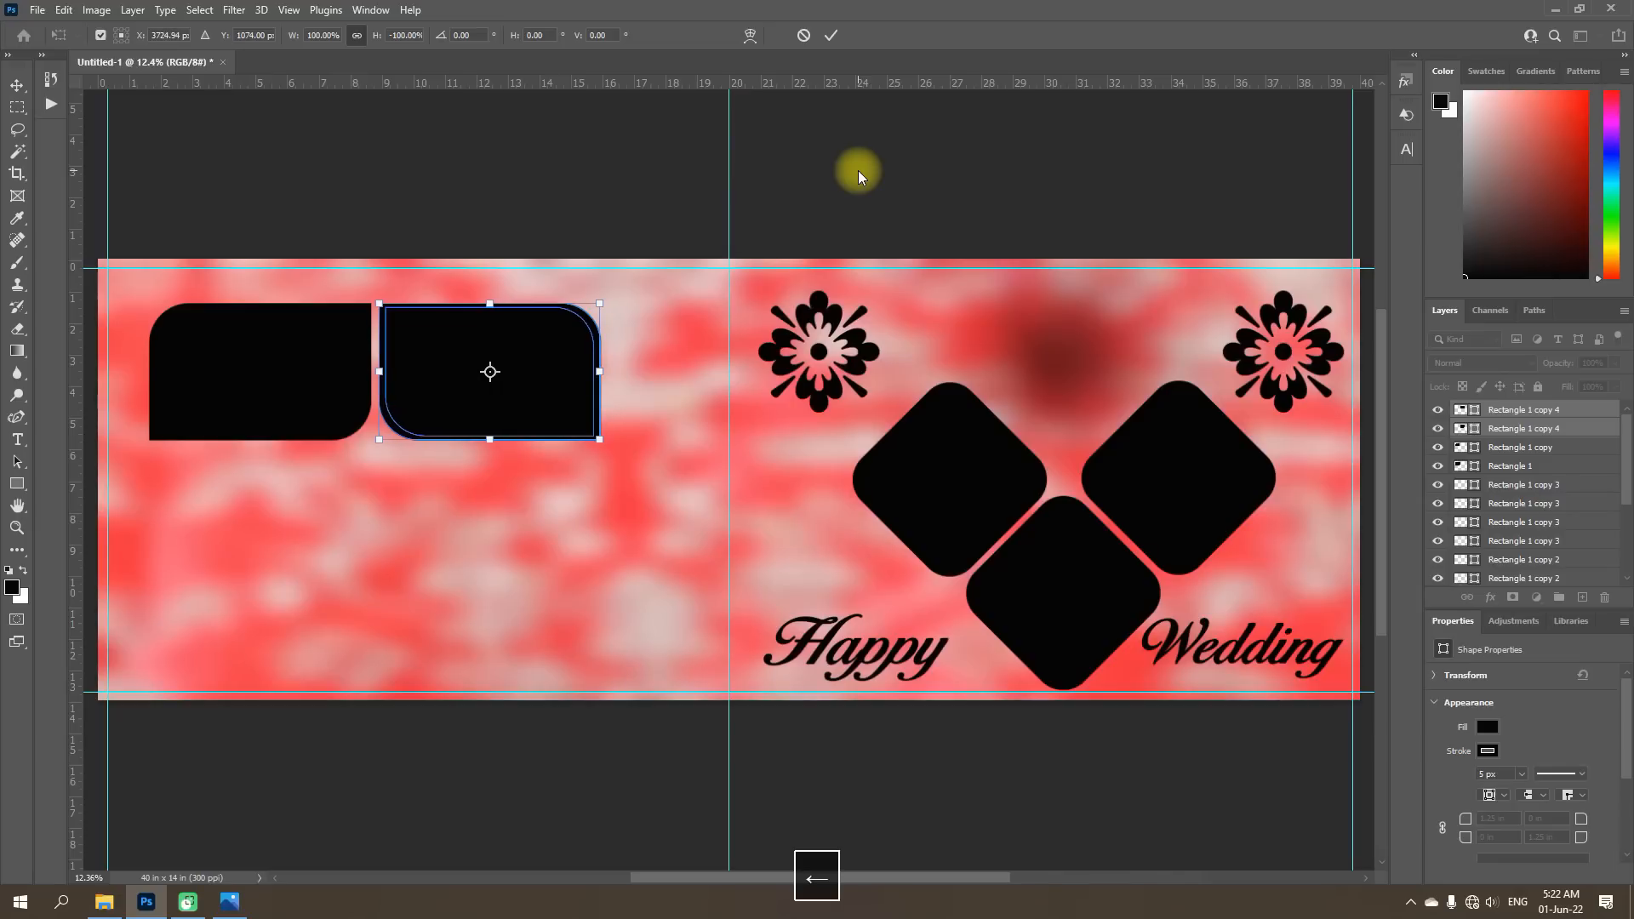
key(Left)
key(Left)
key(Left)
key(Left)
key(Left)
key(Left)
key(Left)
key(Left)
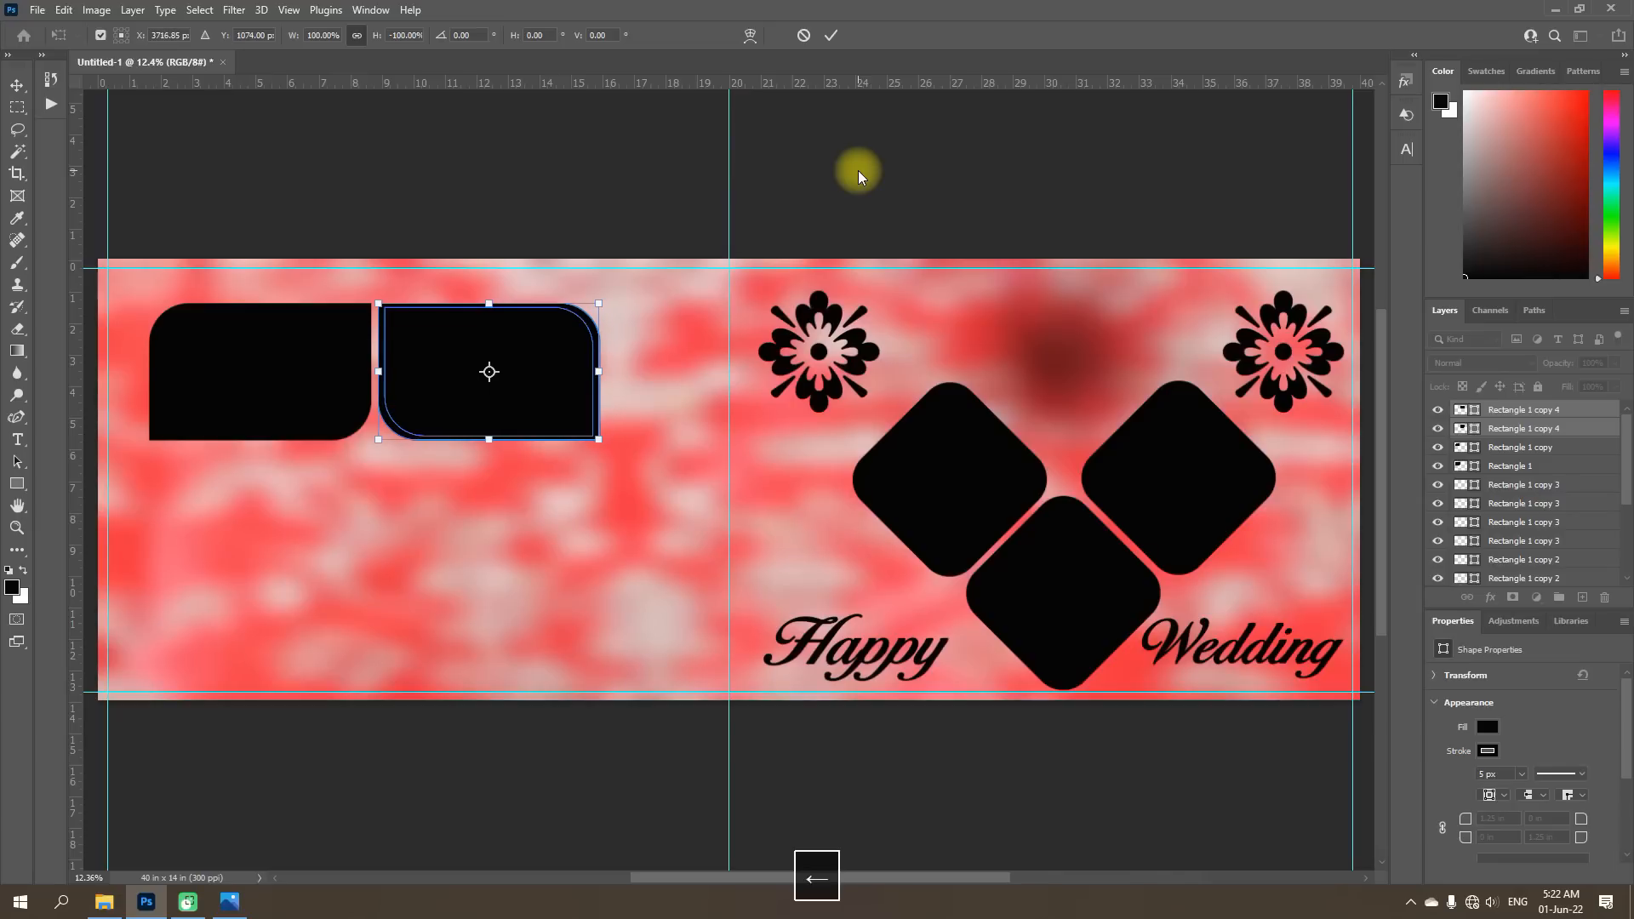
click(833, 34)
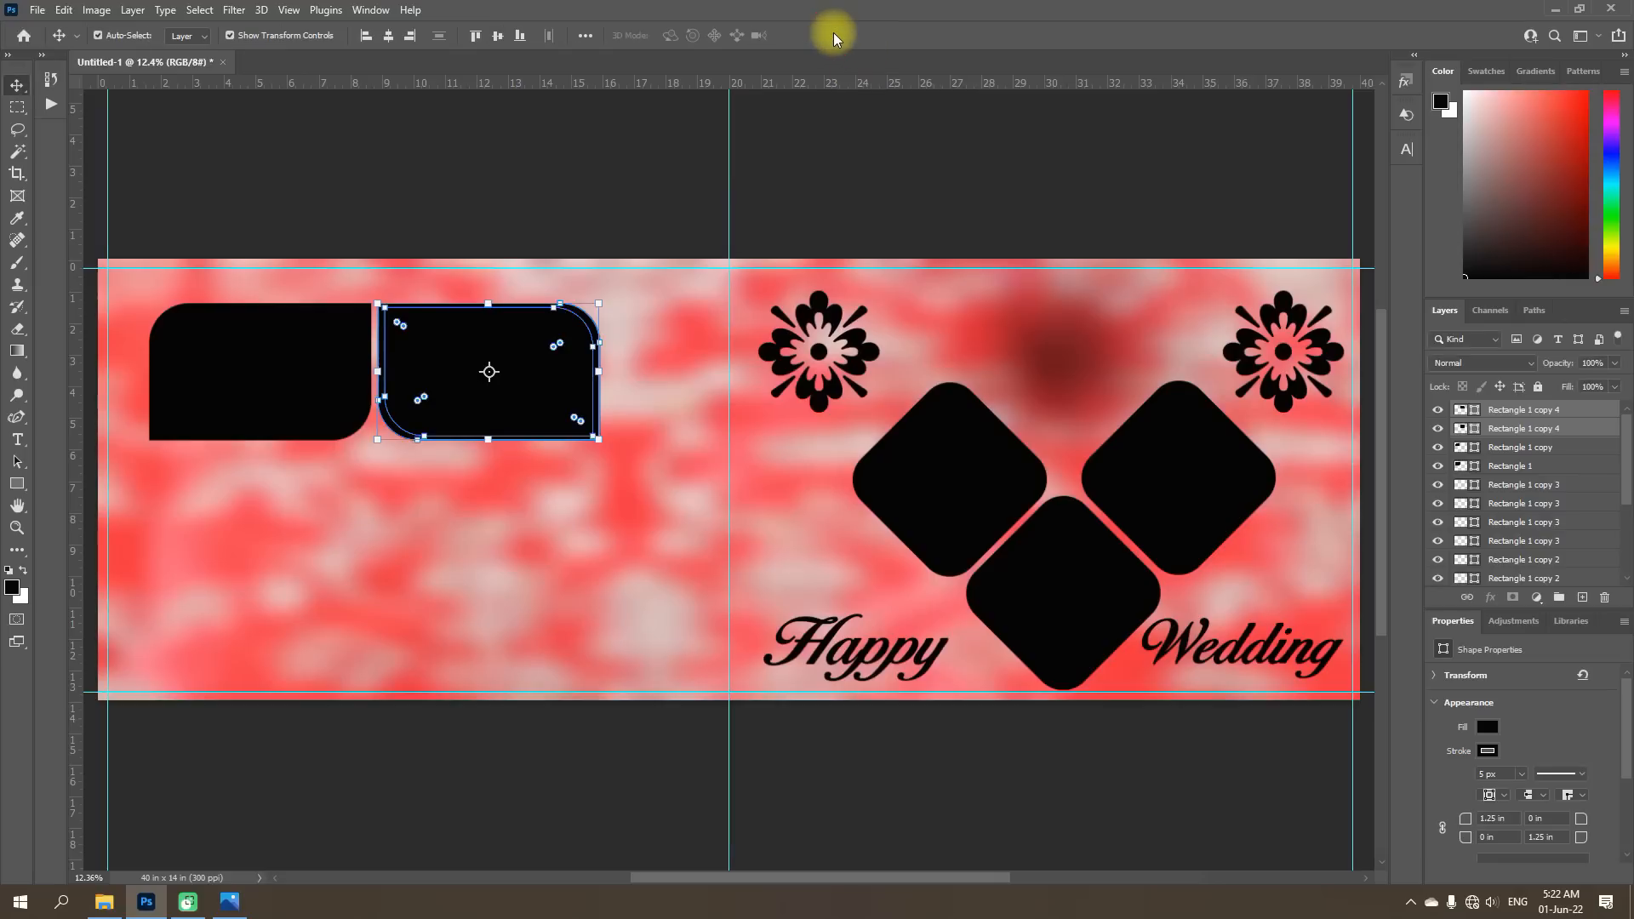
click(712, 307)
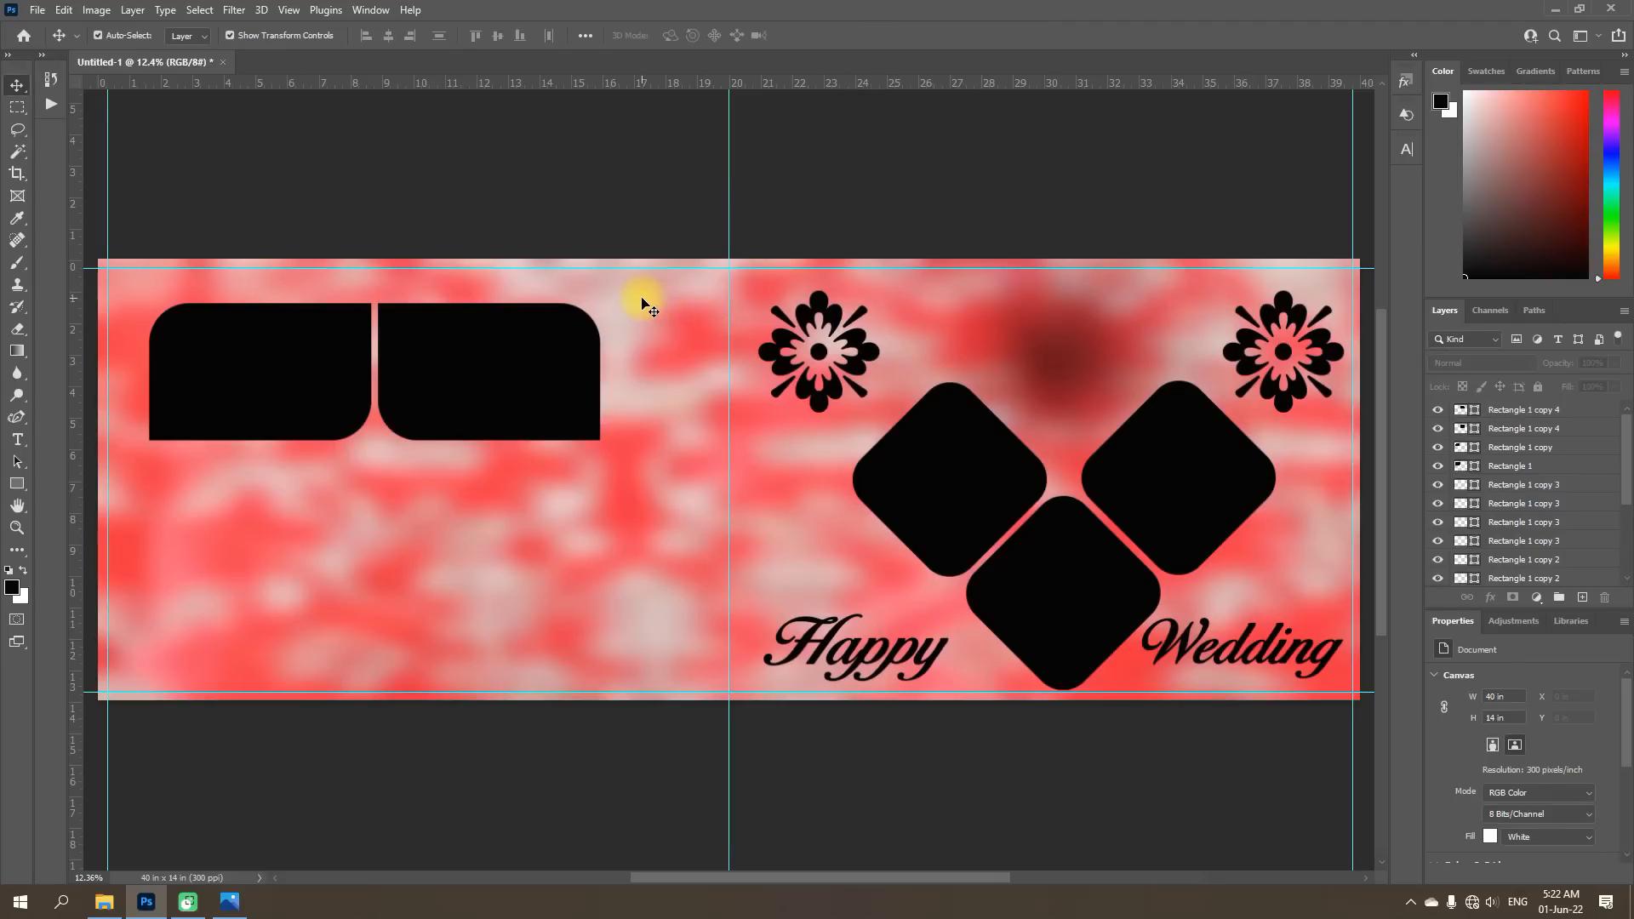
Duplicate both upper rounded frame pairs and flip the copies vertically about their bottom-edge center to form a mirrored second row.
drag(641, 298, 143, 521)
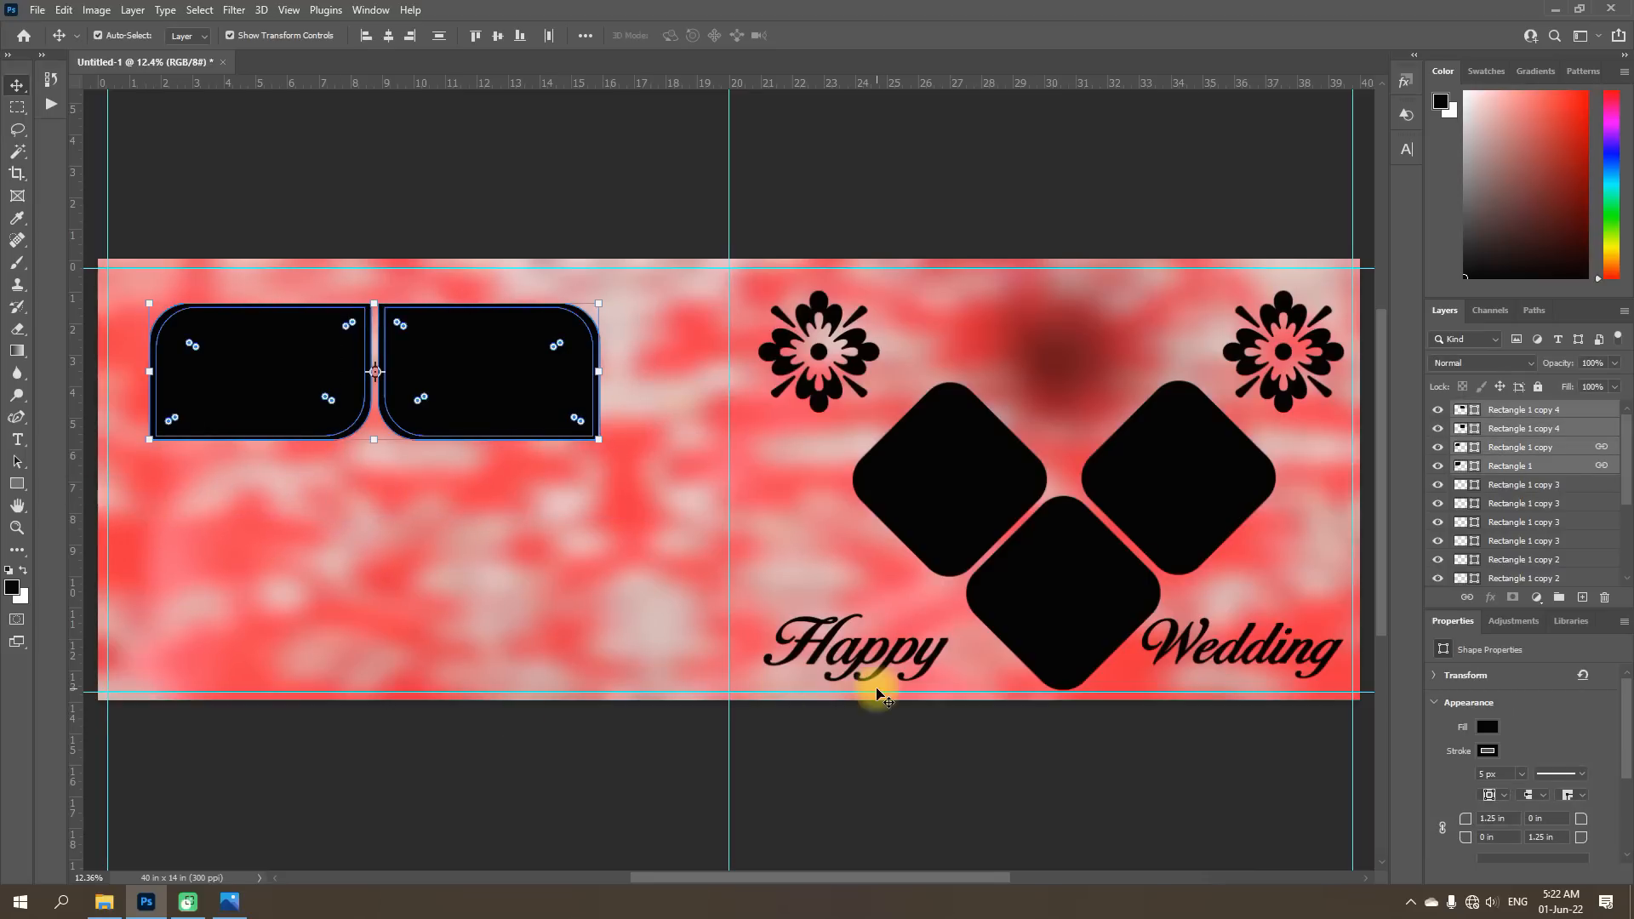
key(ctrl+j)
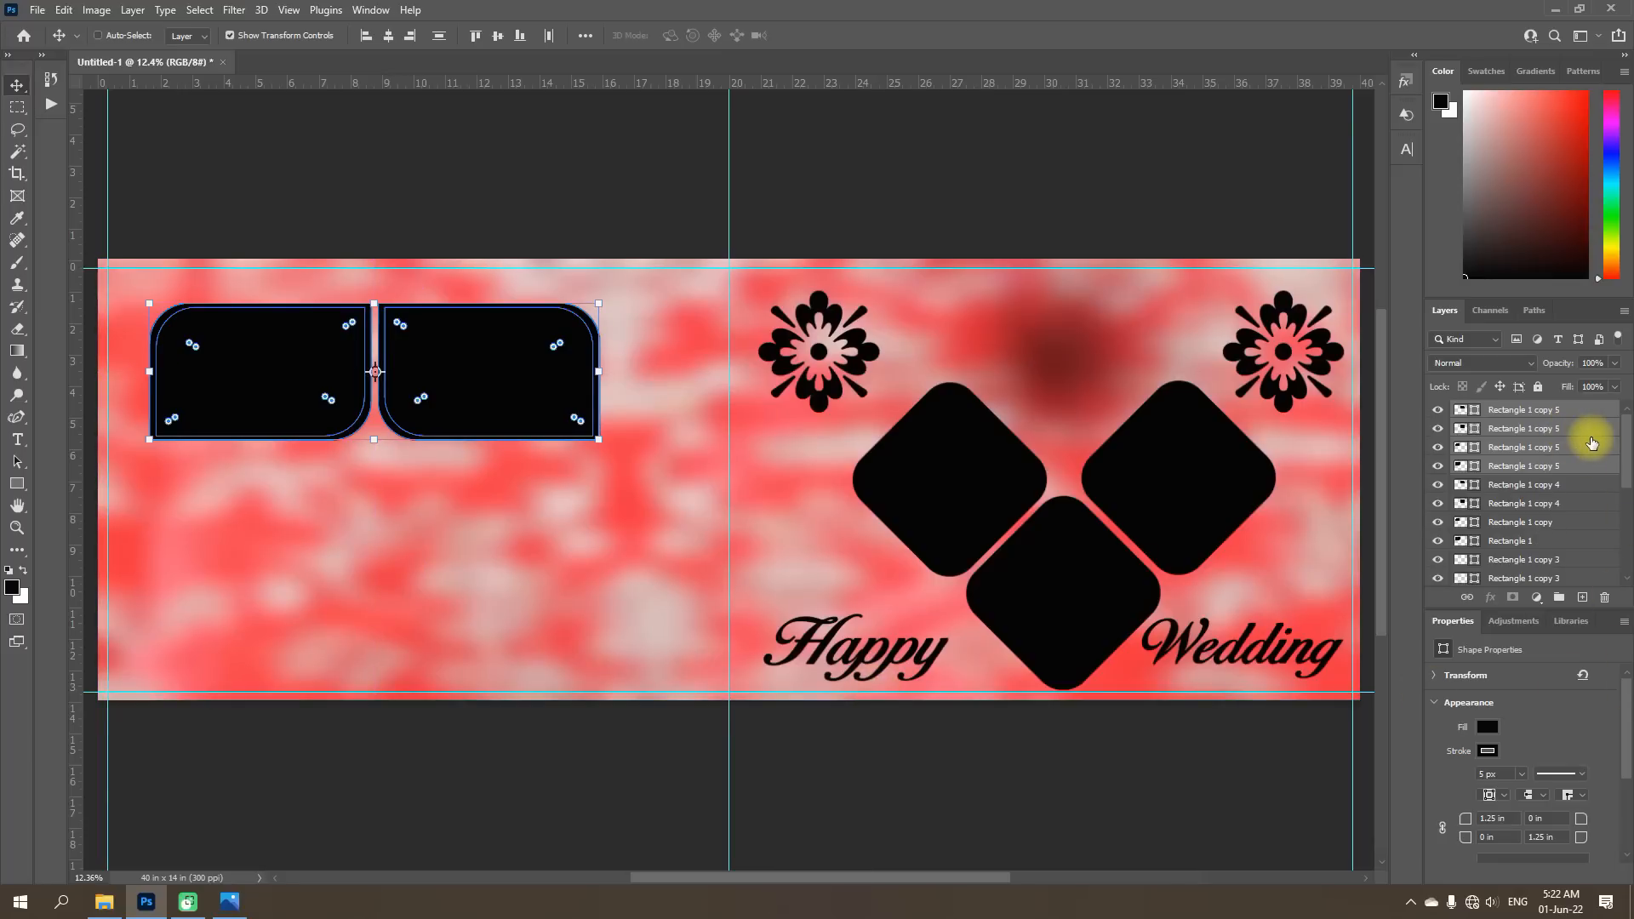
key(ctrl+t)
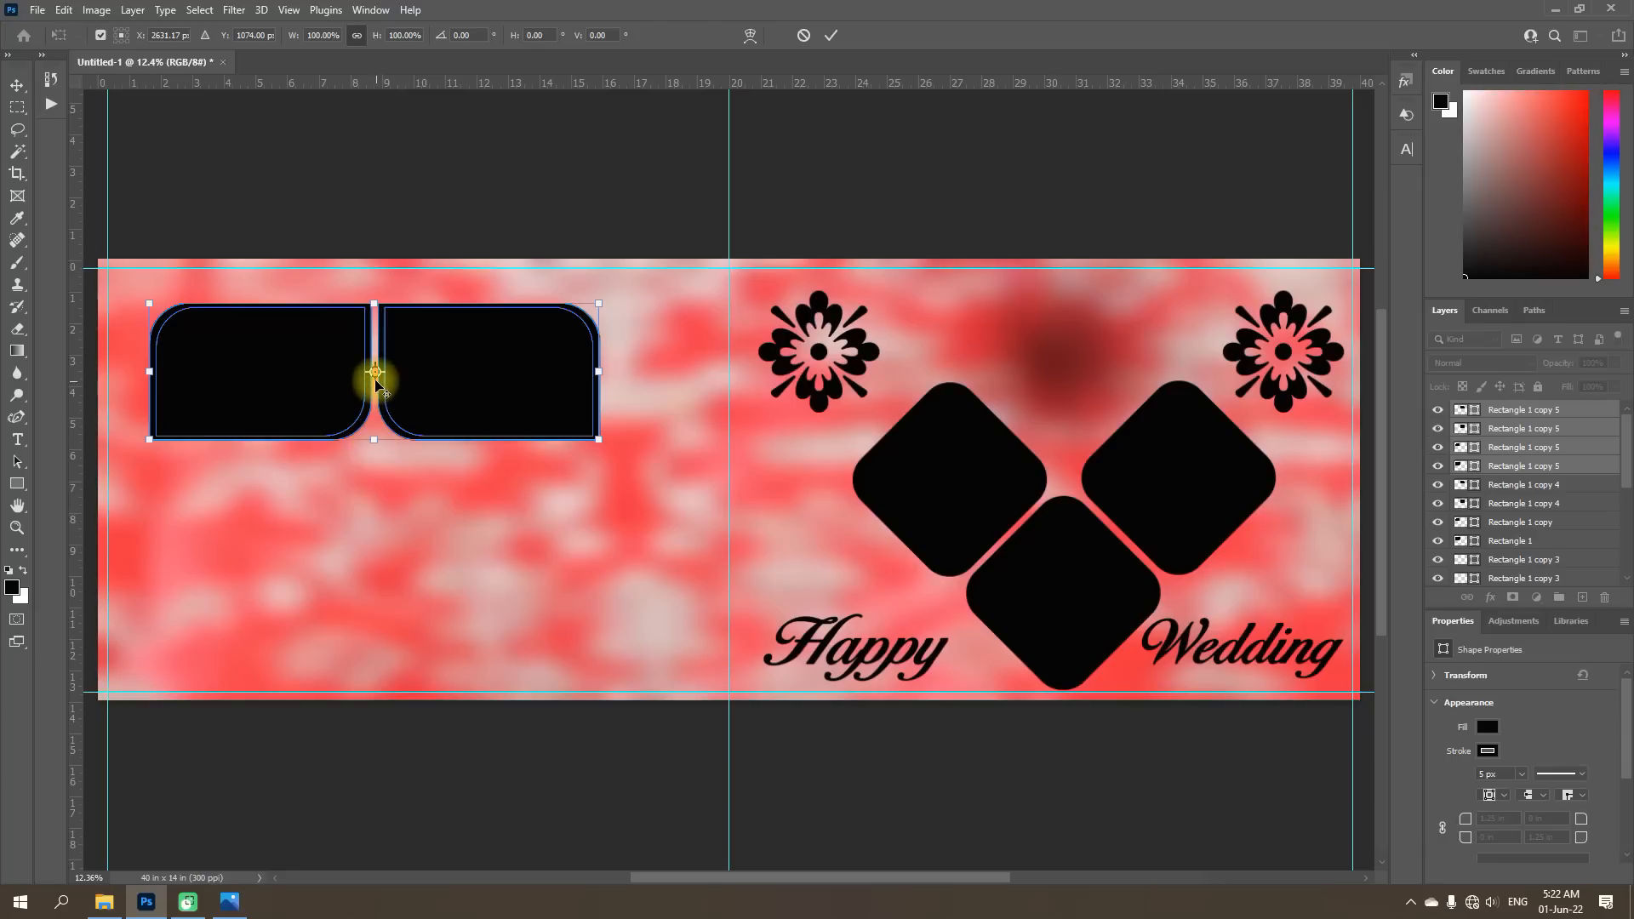
drag(375, 372, 373, 441)
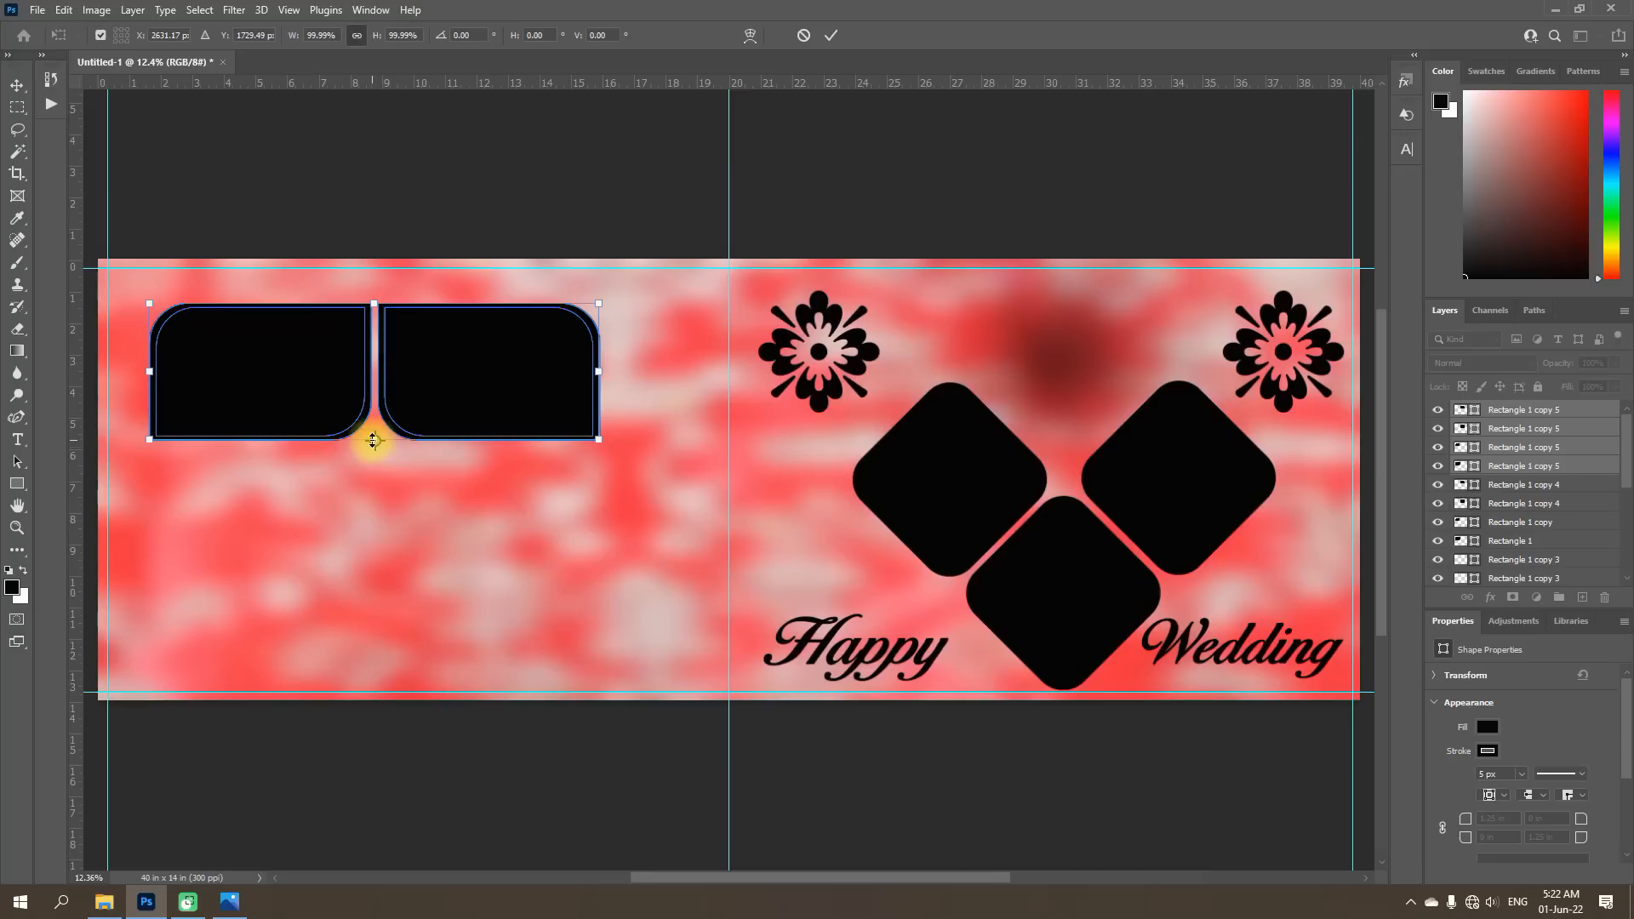
right_click(473, 380)
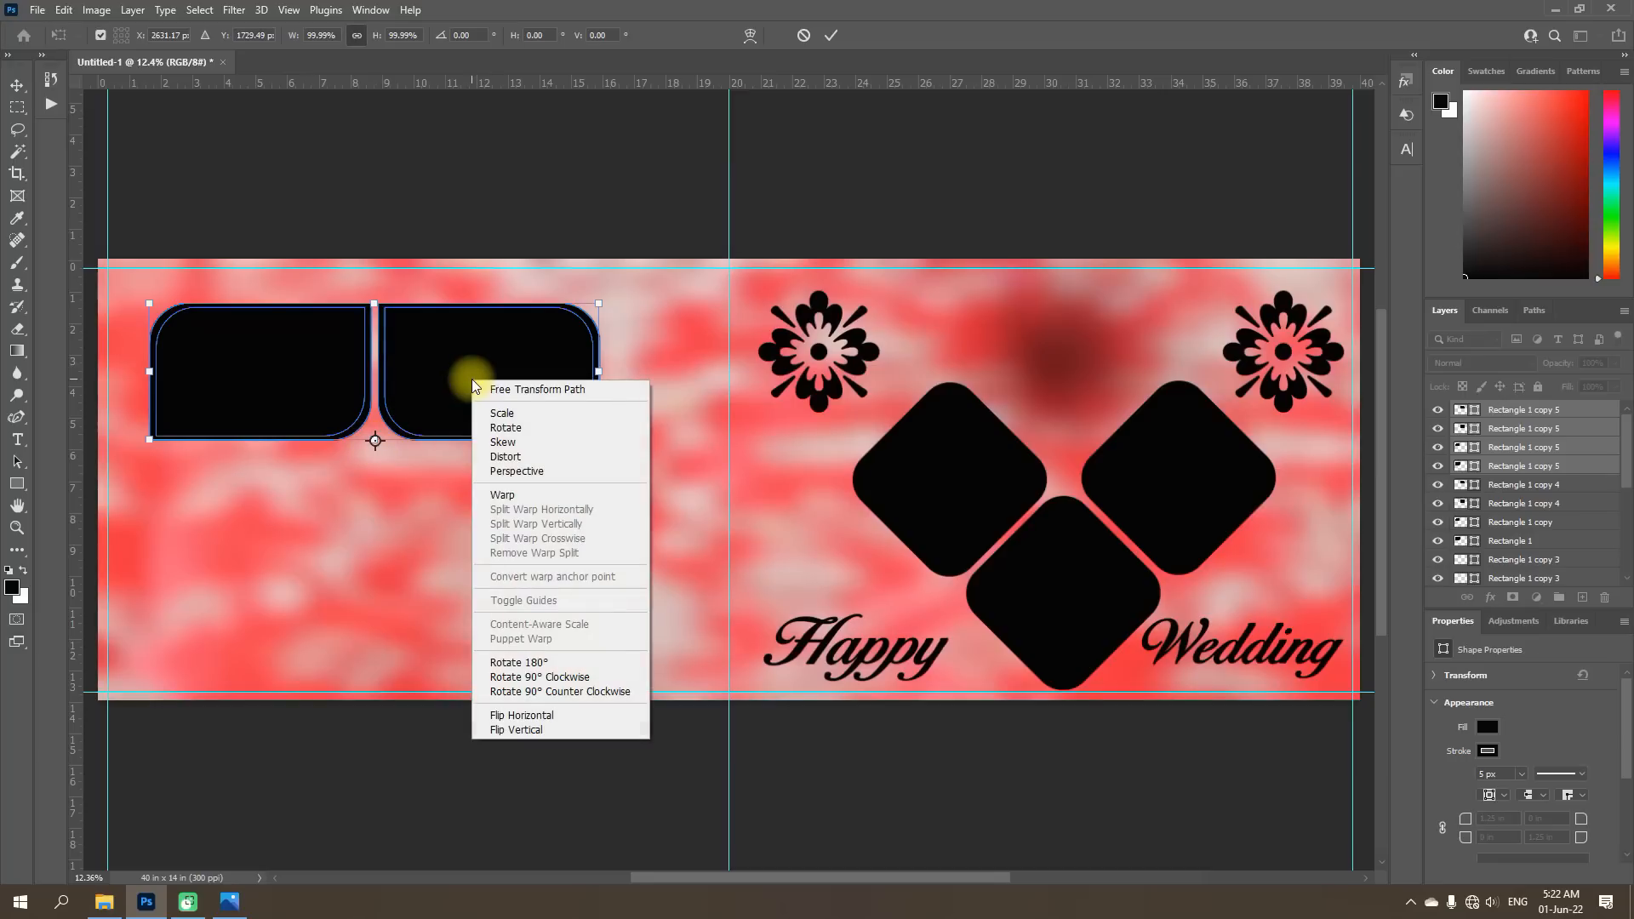
click(528, 730)
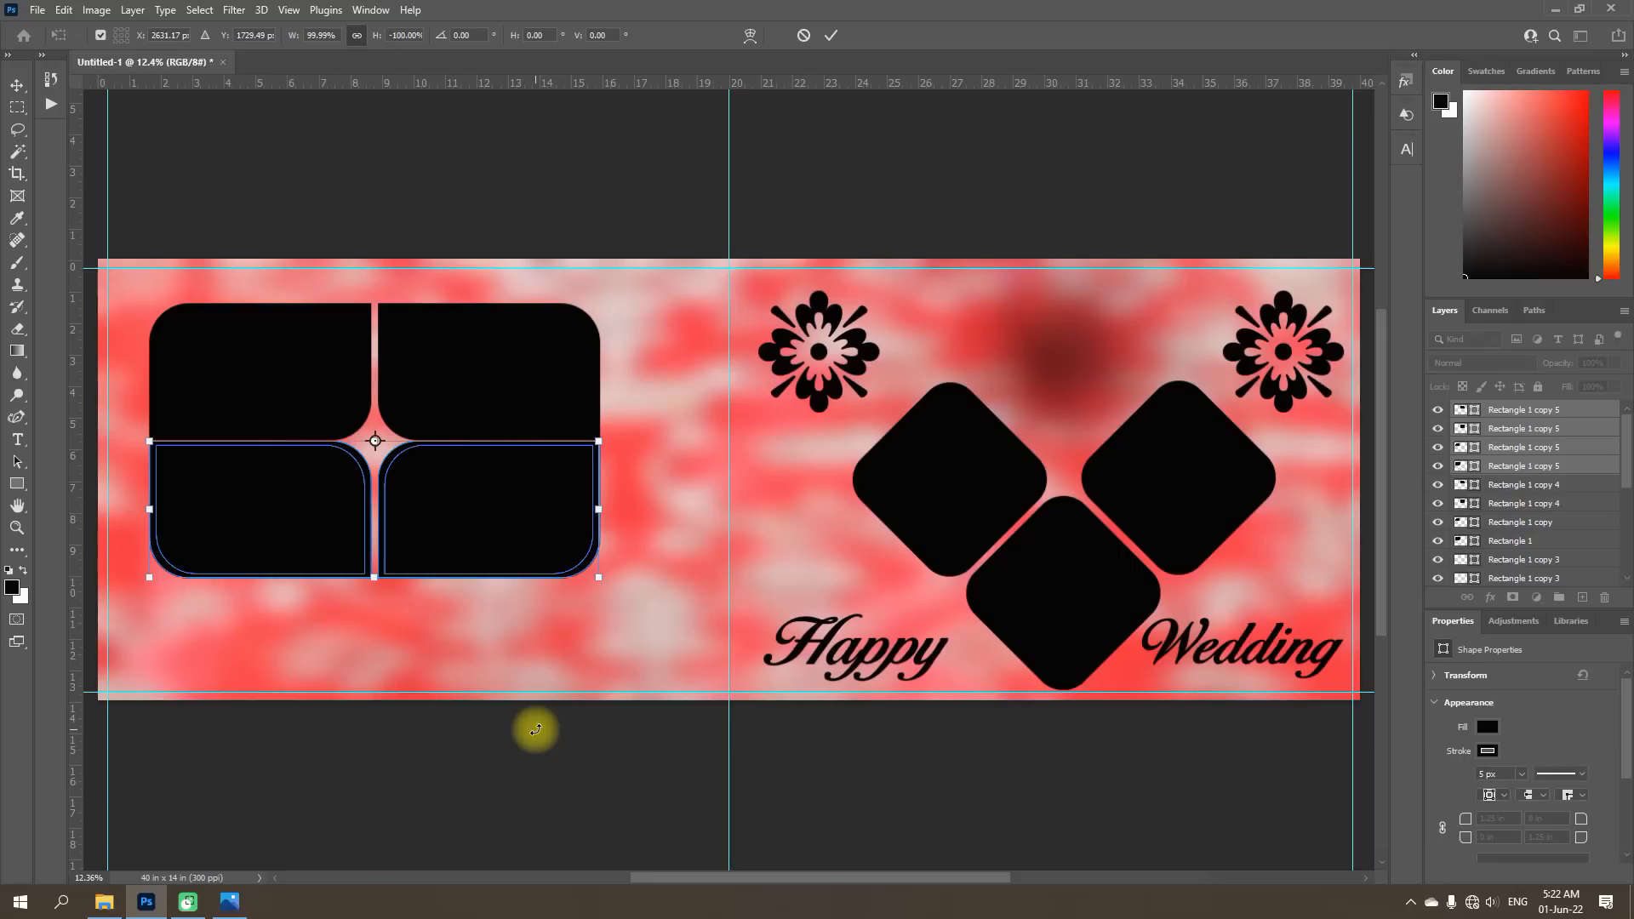
Nudge the flipped lower row down to leave a narrow gap below the upper frames, and deselect it.
key(Down)
key(Down)
key(Down)
key(Down)
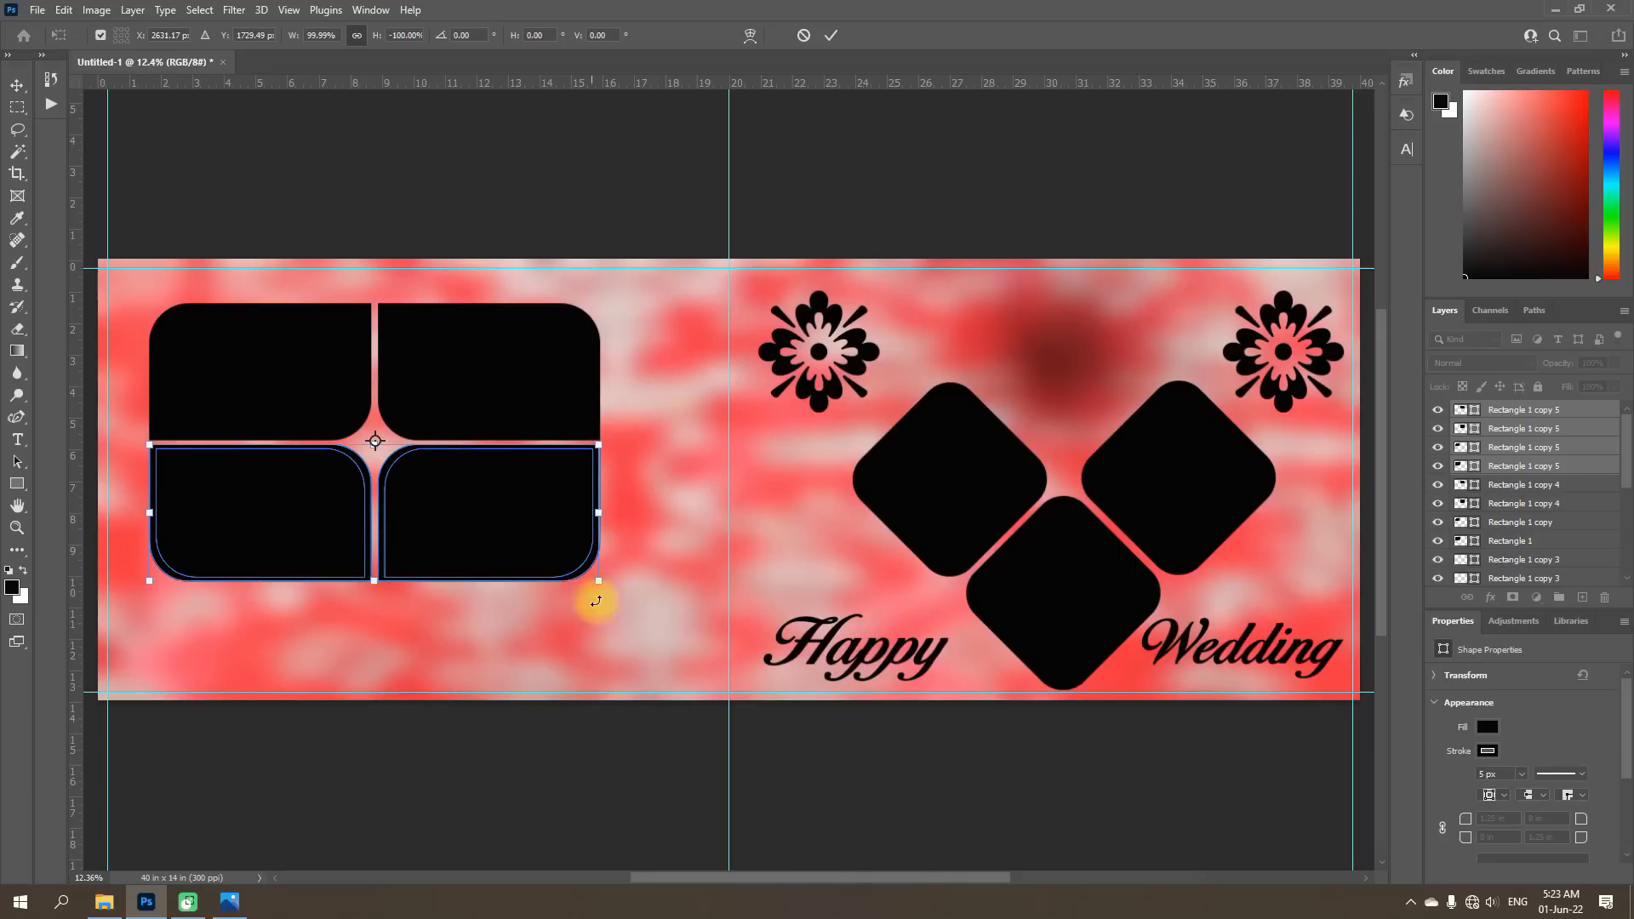
click(830, 38)
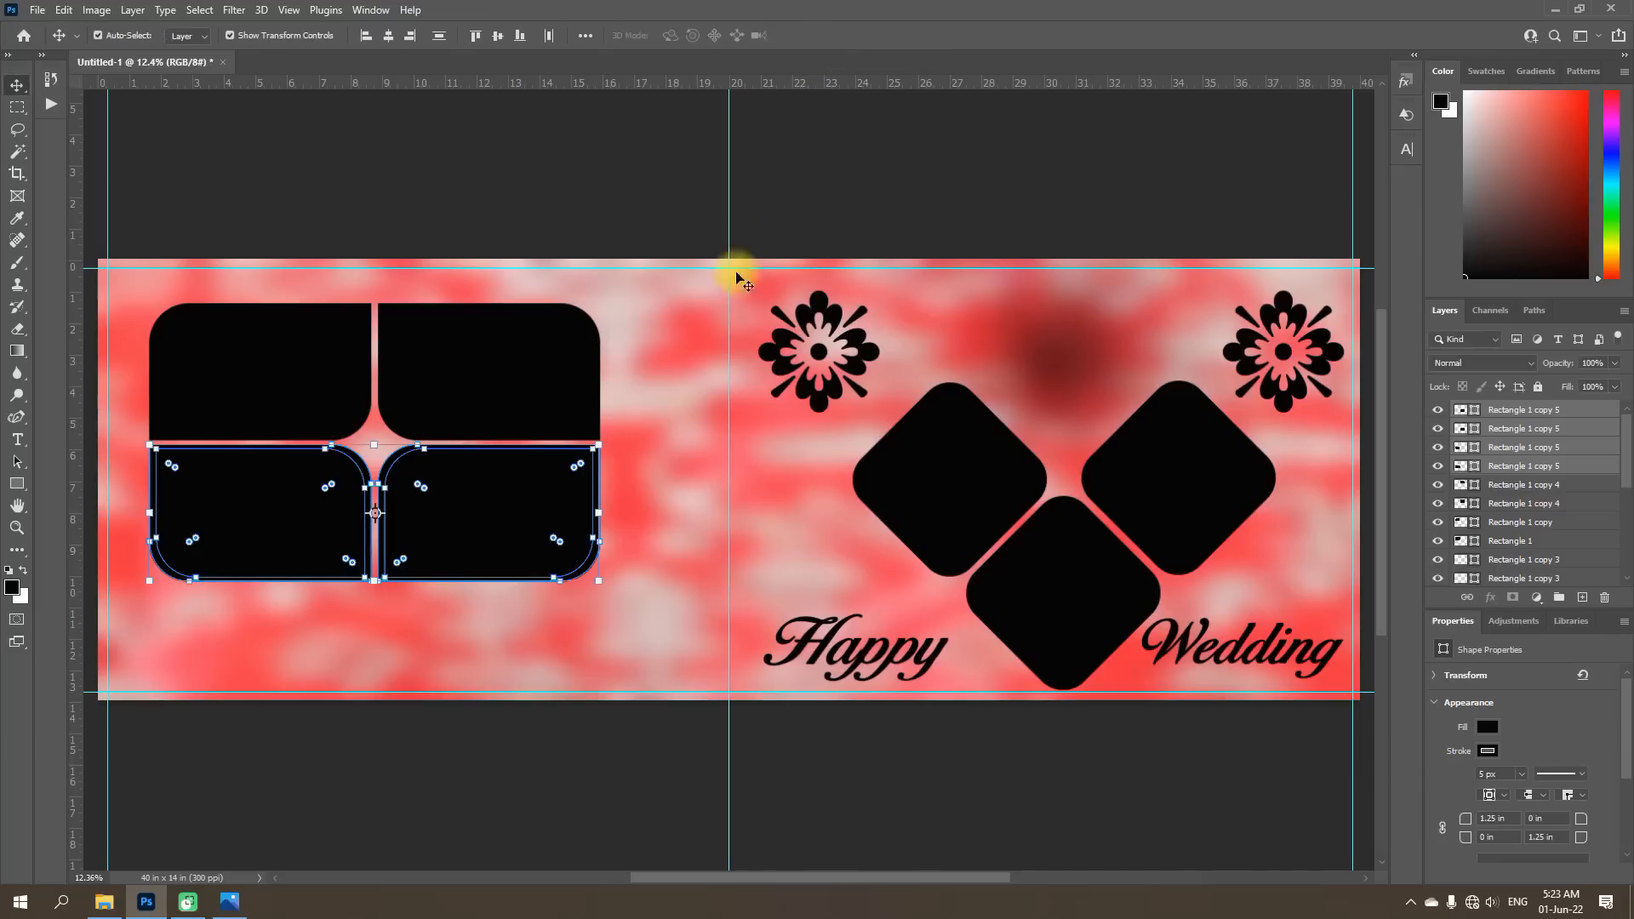
click(652, 410)
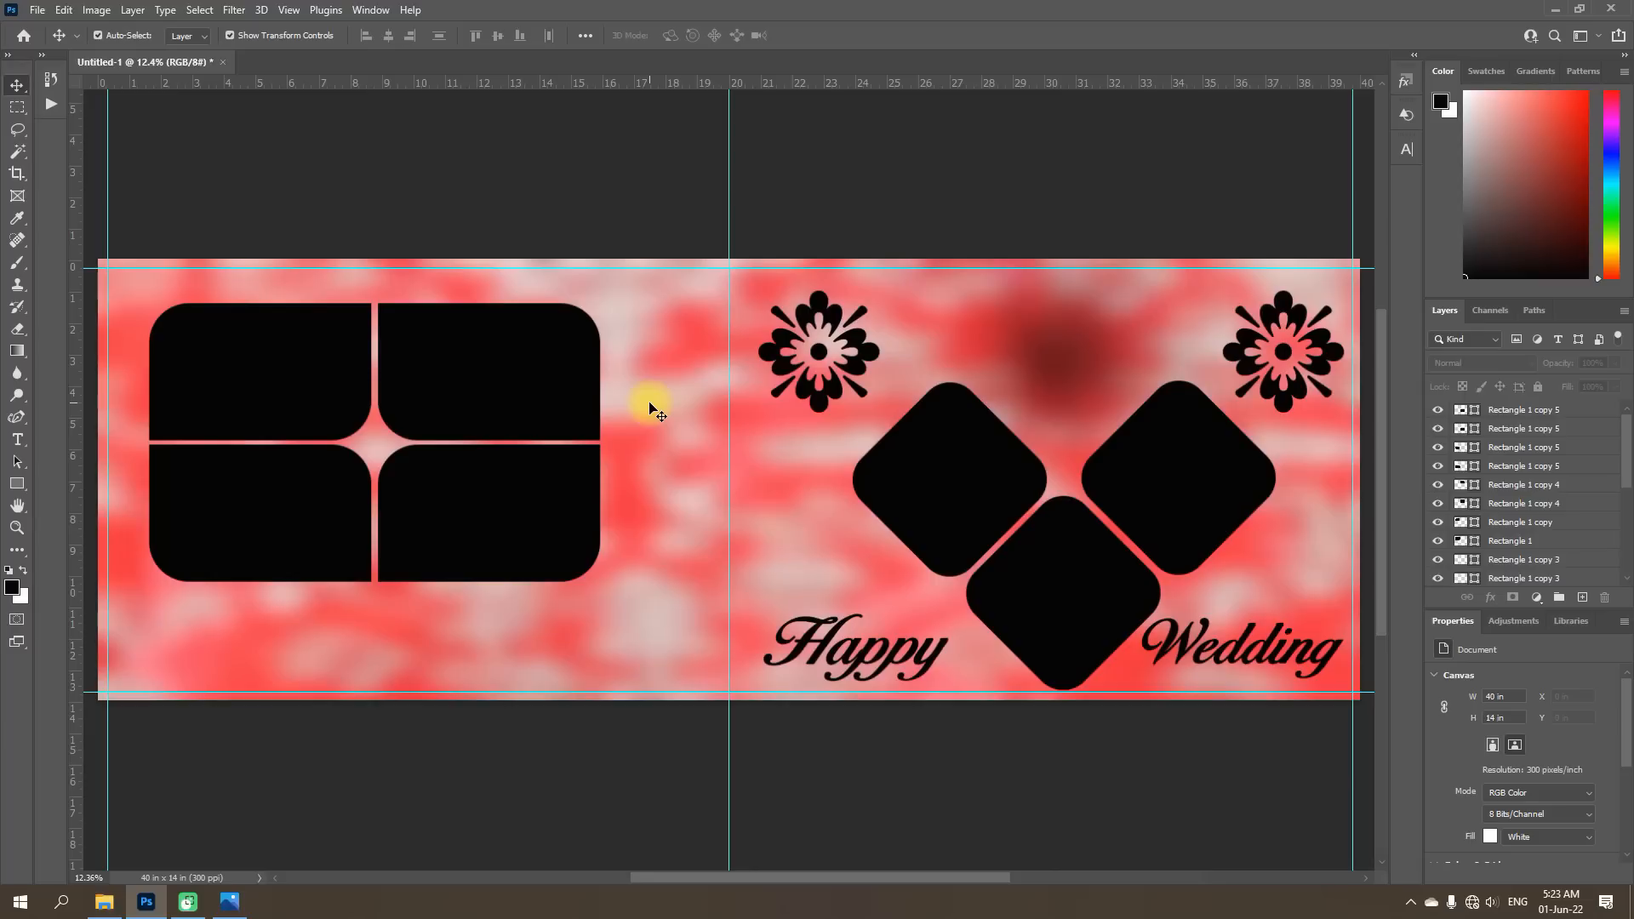
Link the outer and inner shapes of the upper-right, lower-right and lower-left frames as separate pairs.
drag(629, 300, 560, 364)
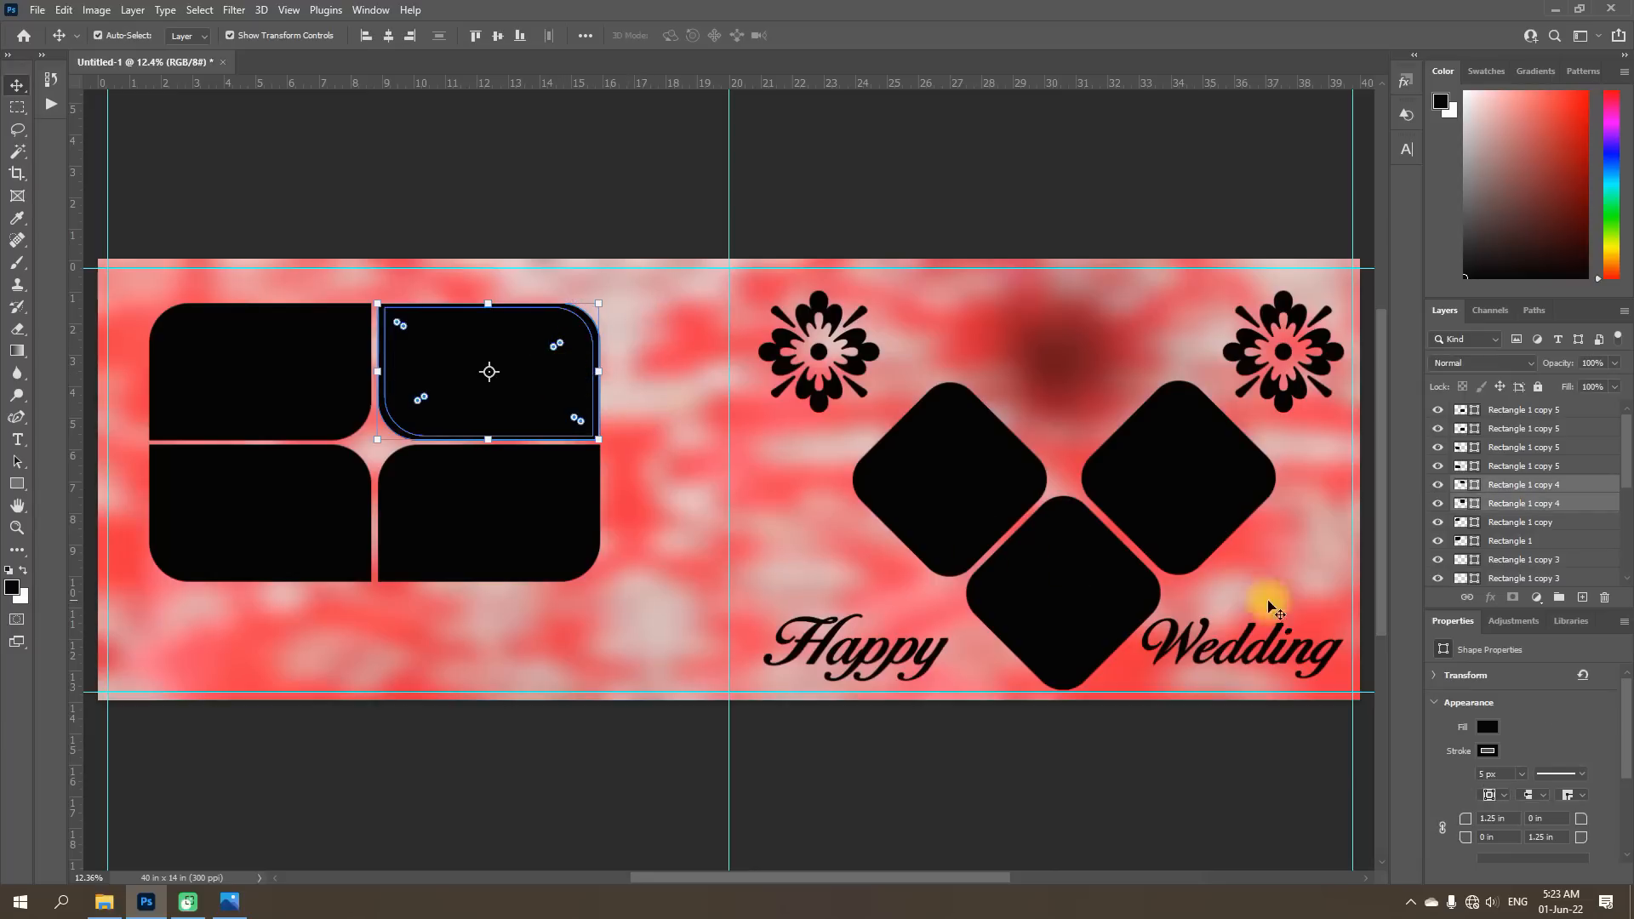
click(1466, 598)
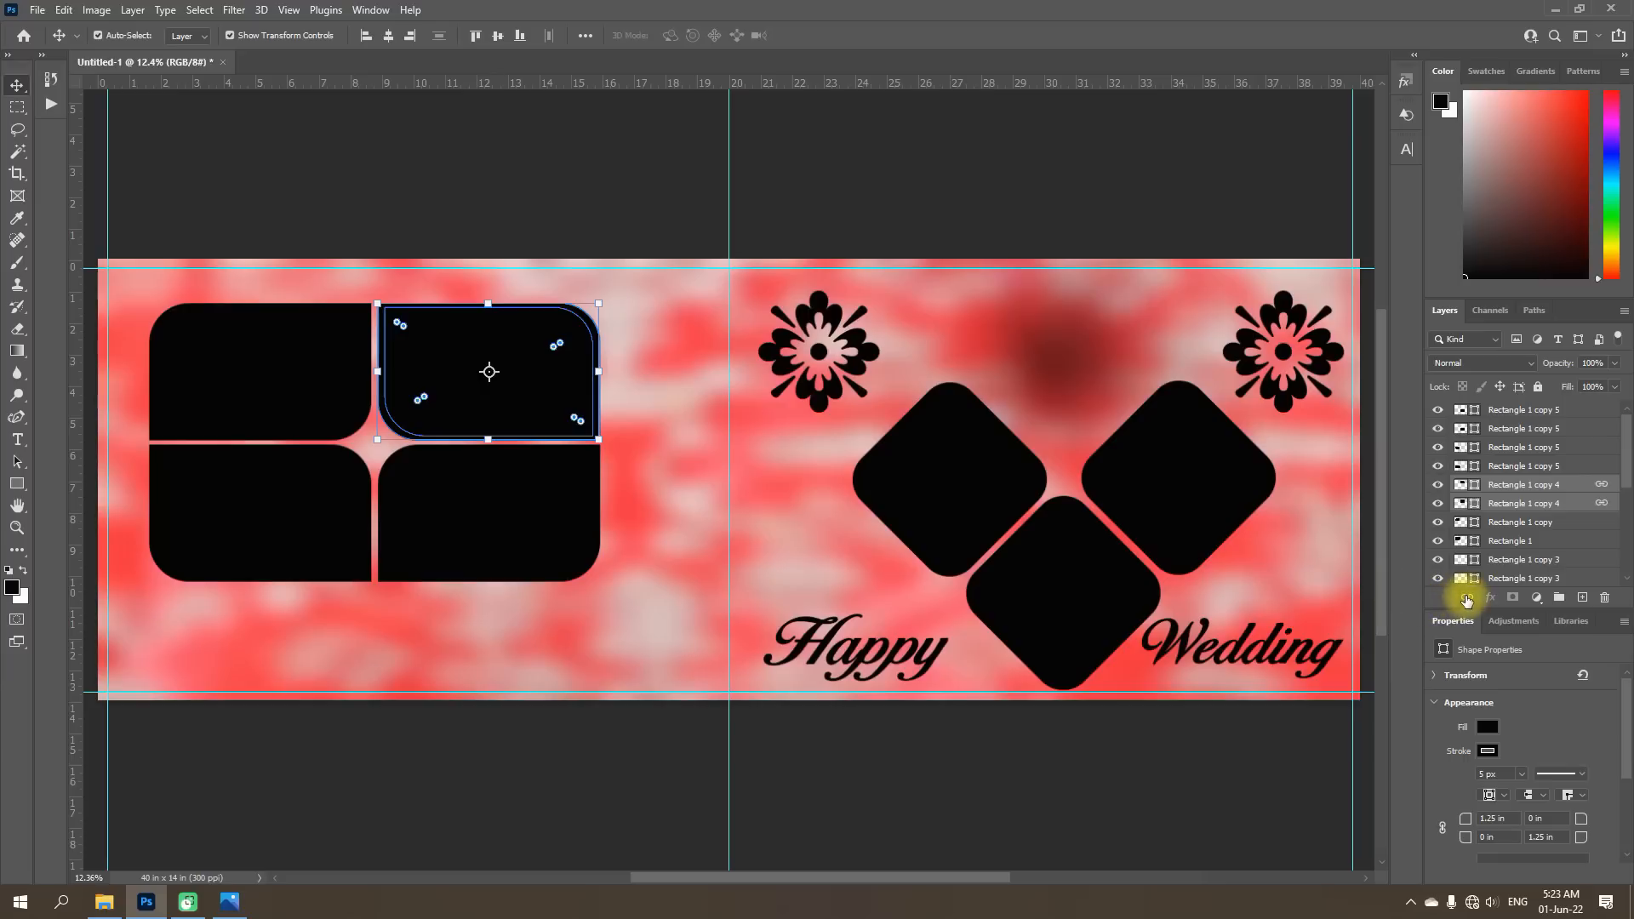
drag(638, 467, 533, 602)
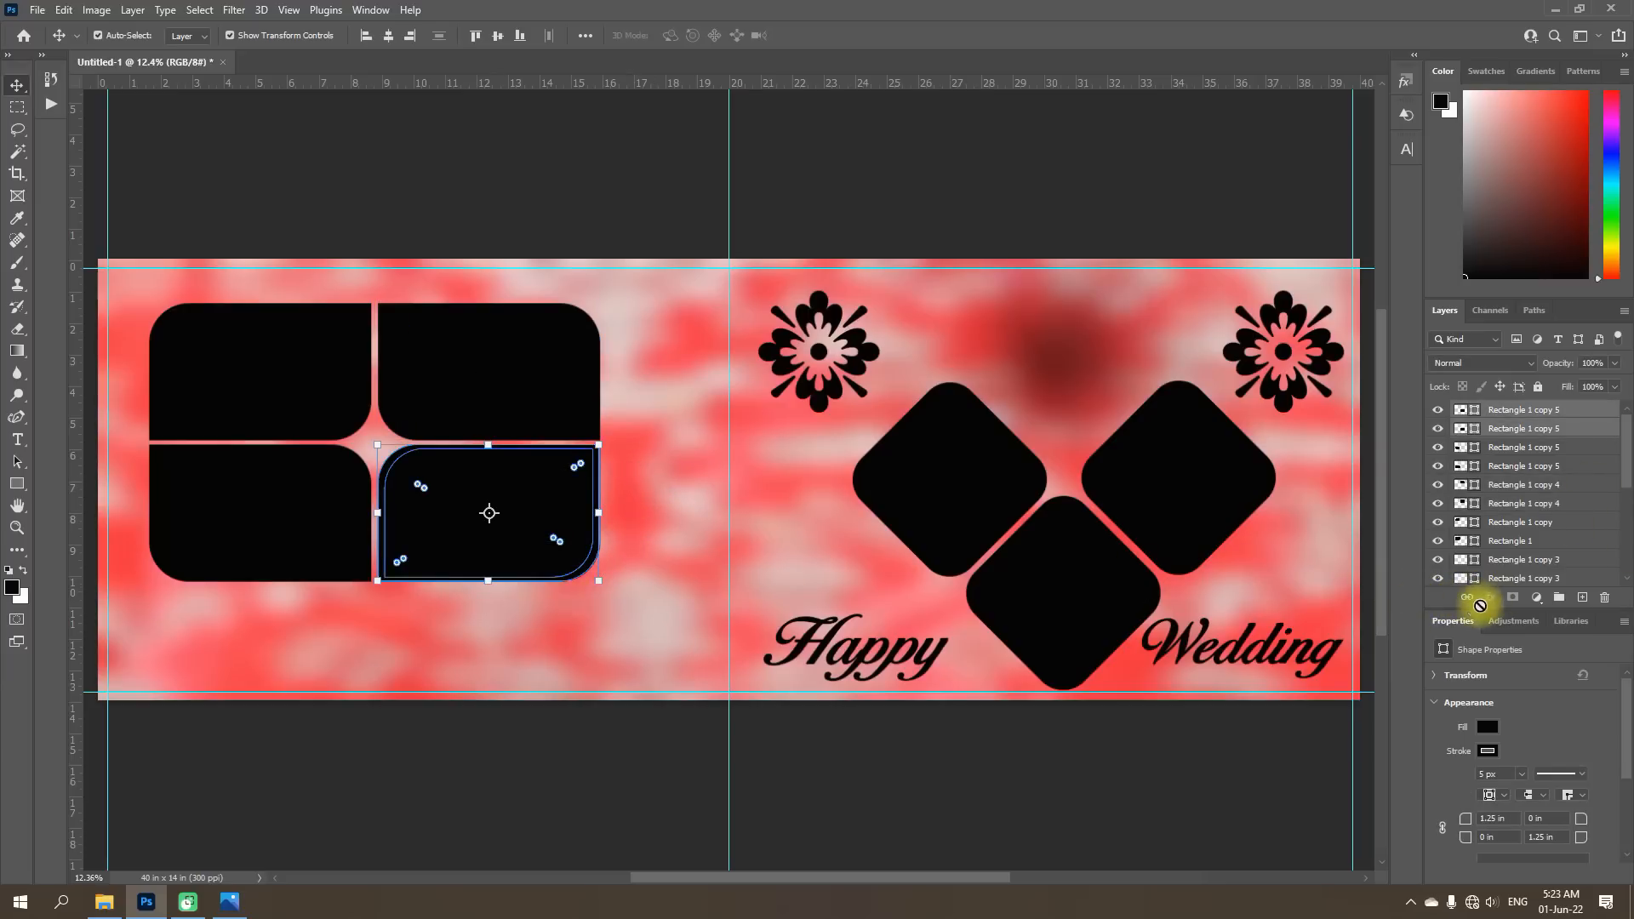
click(1466, 598)
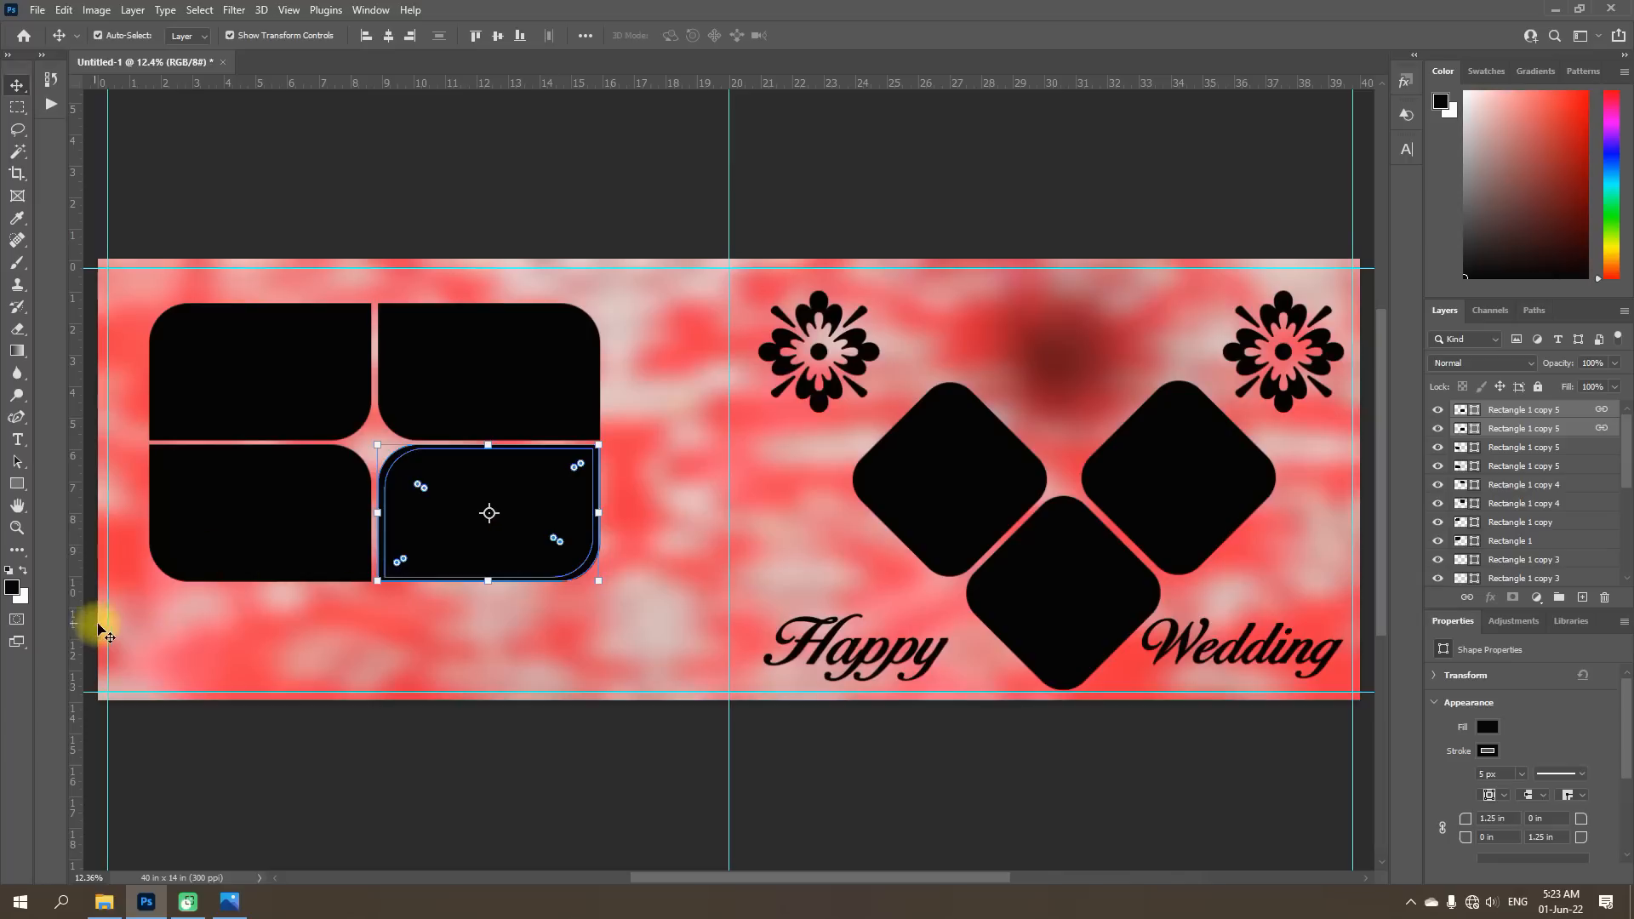
drag(143, 599, 247, 559)
click(1467, 597)
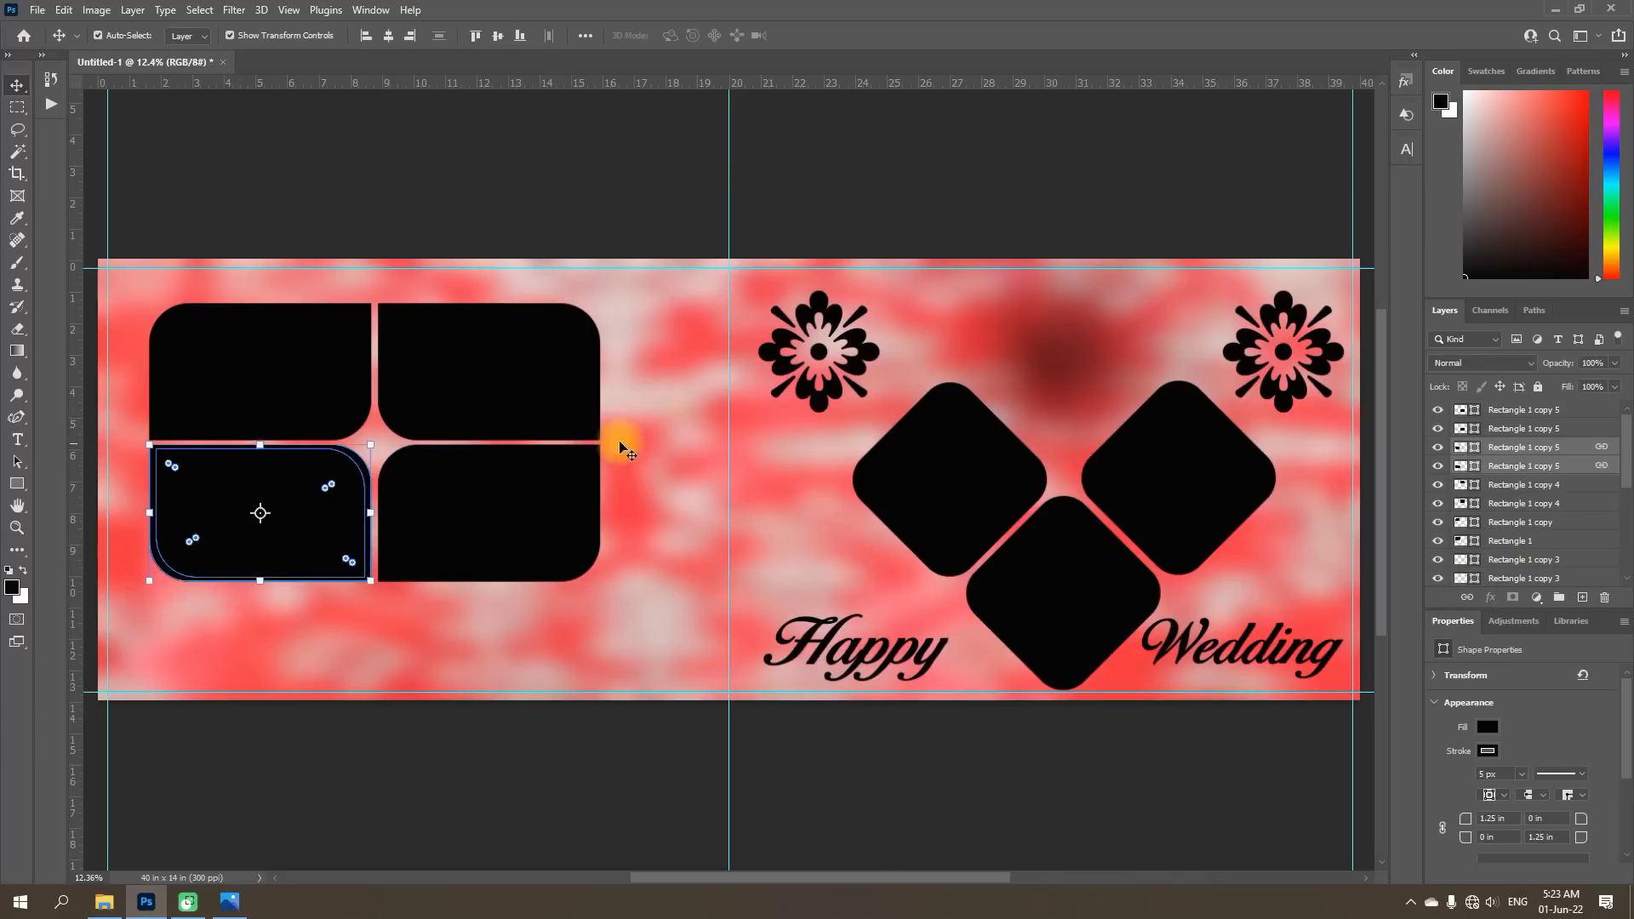
click(650, 650)
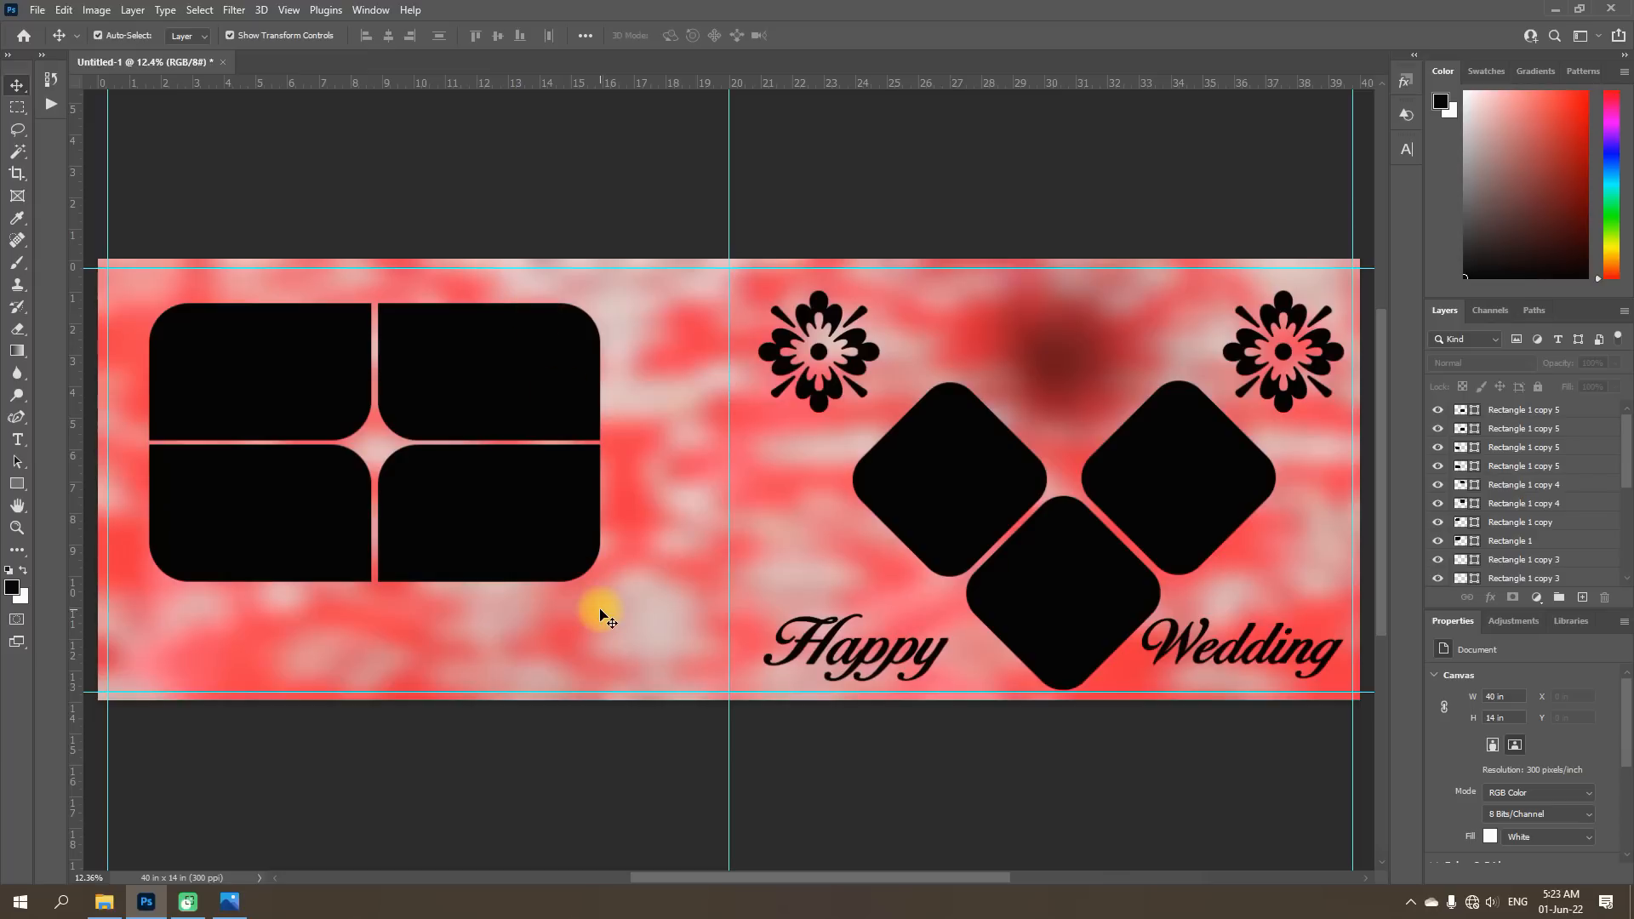
Scale all four rounded frames together to 135.75% width and 151.63% height, filling the left page between its margin guides.
drag(657, 299, 196, 661)
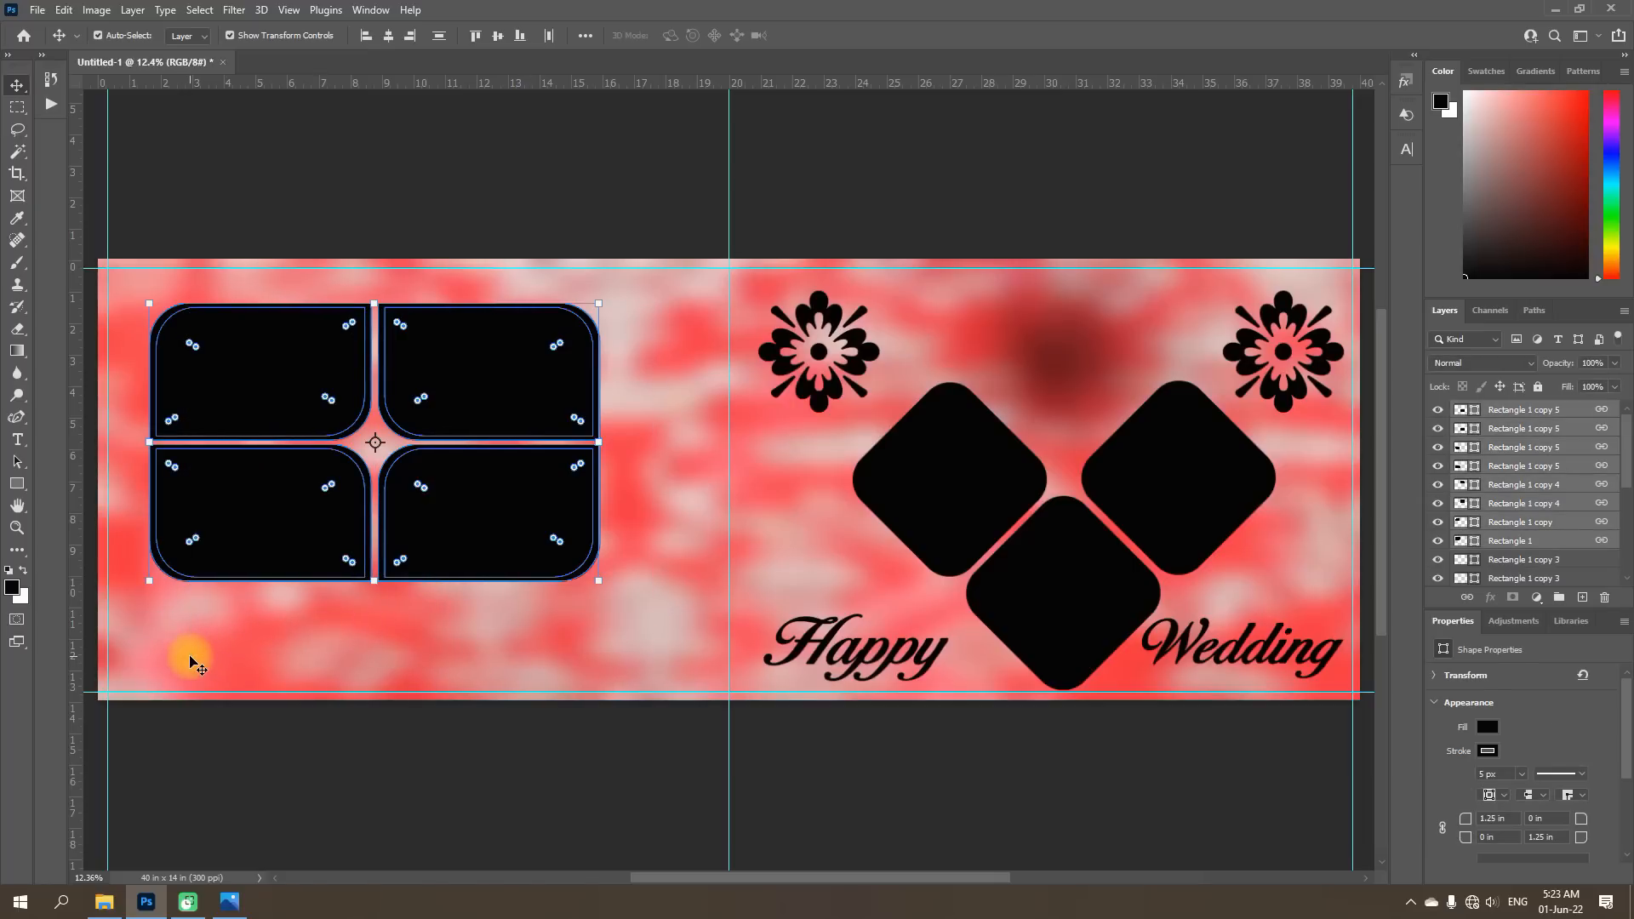
key(ctrl)
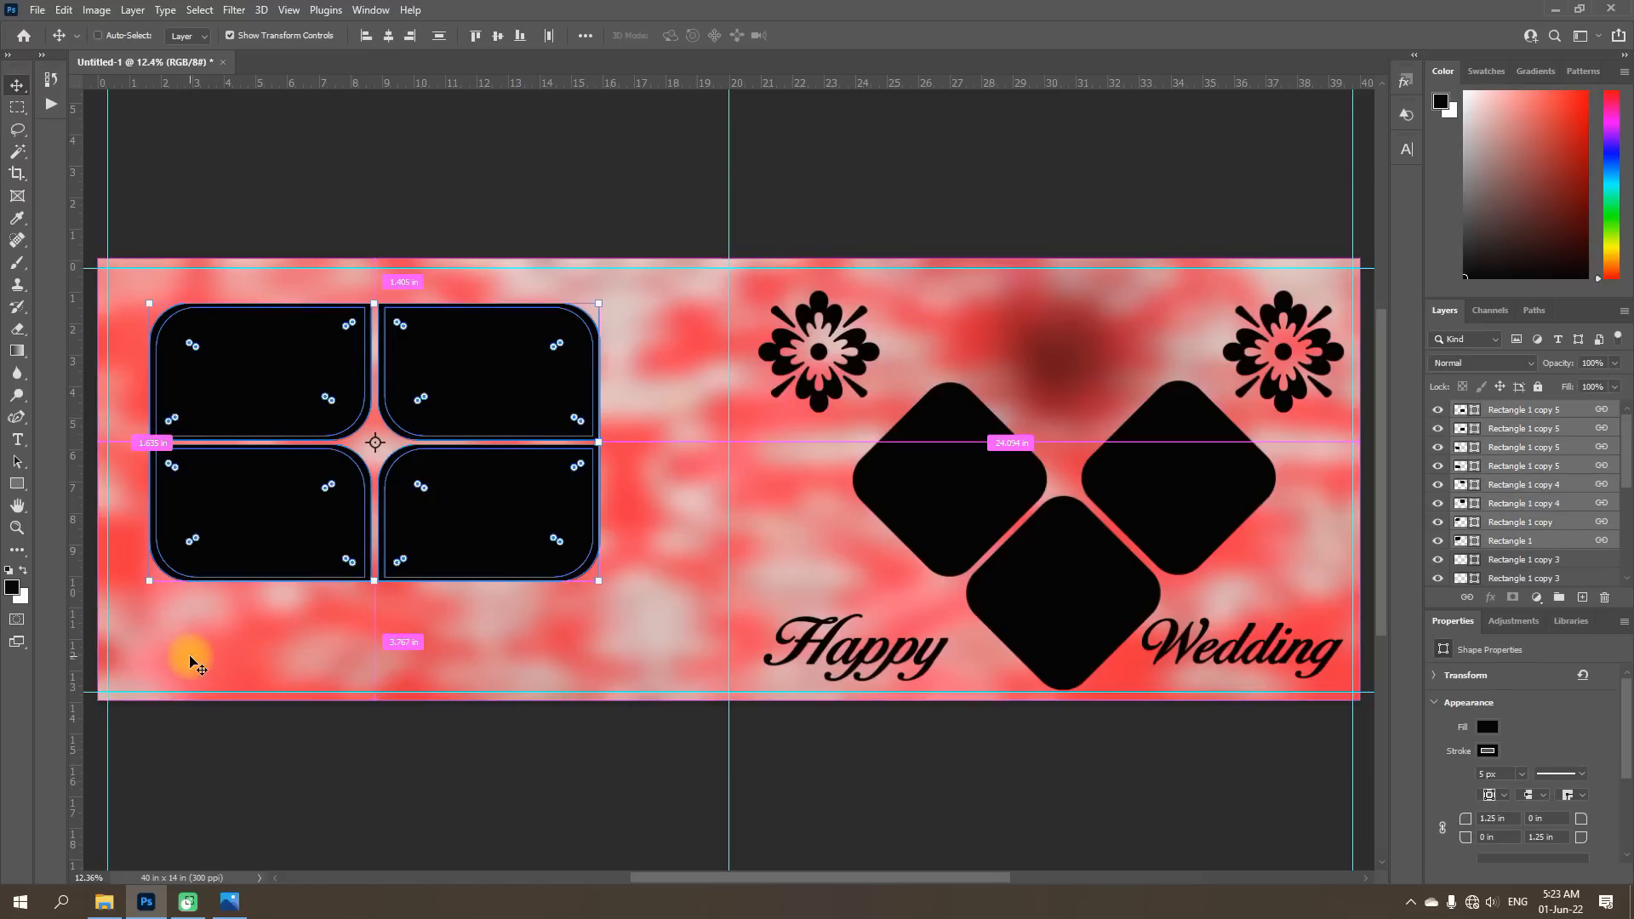
key(ctrl+t)
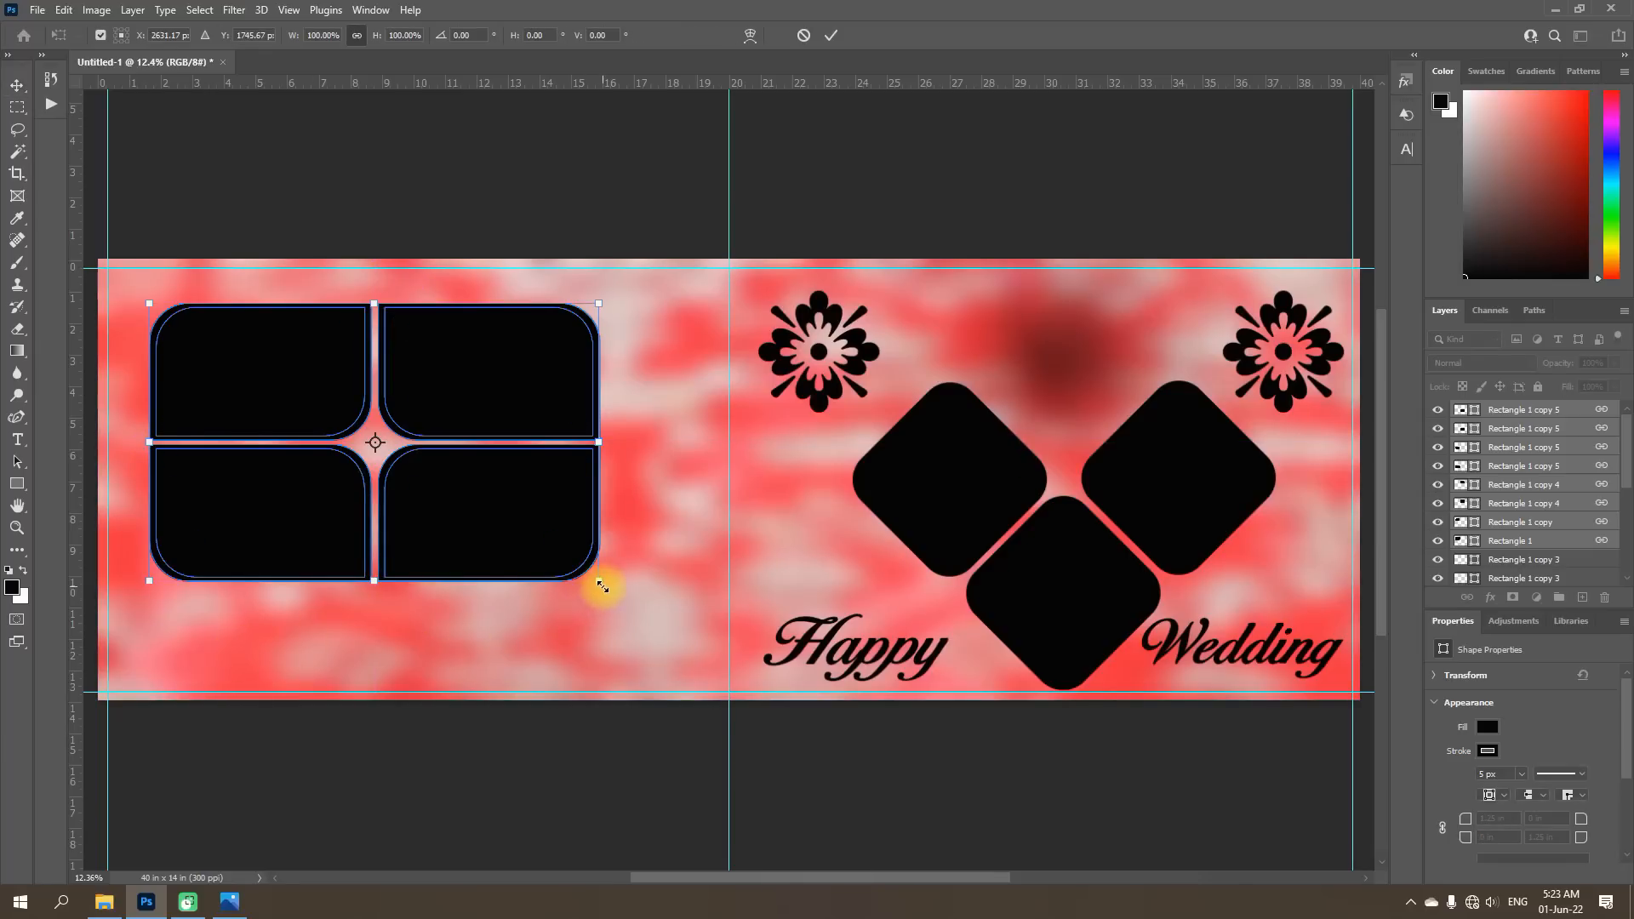
drag(602, 582, 707, 669)
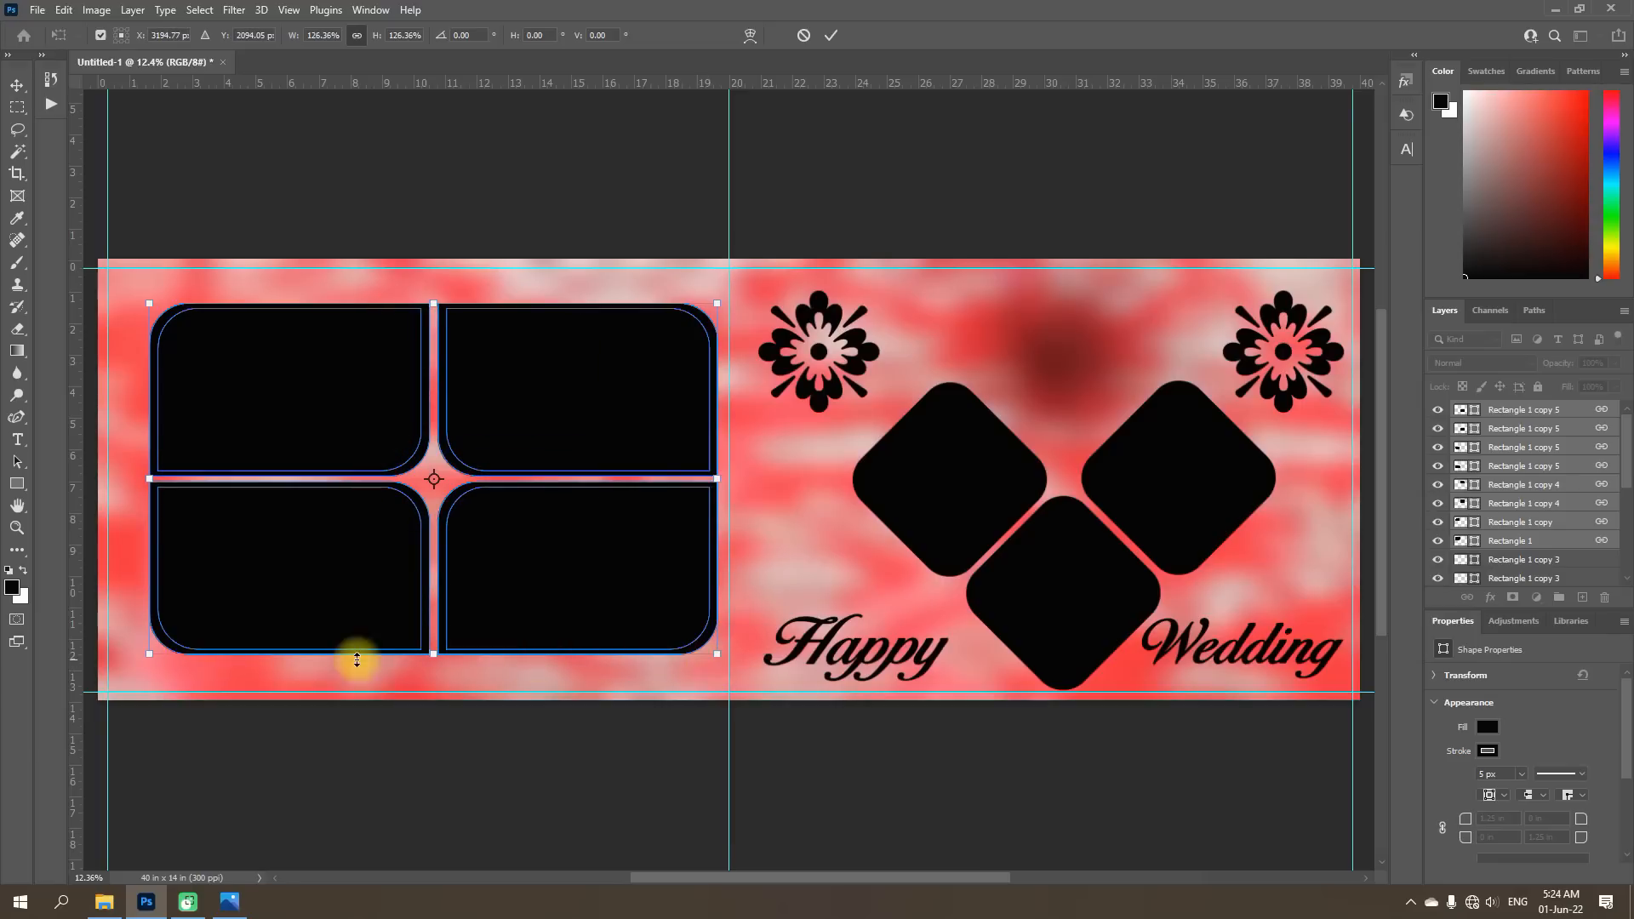
drag(145, 663, 111, 691)
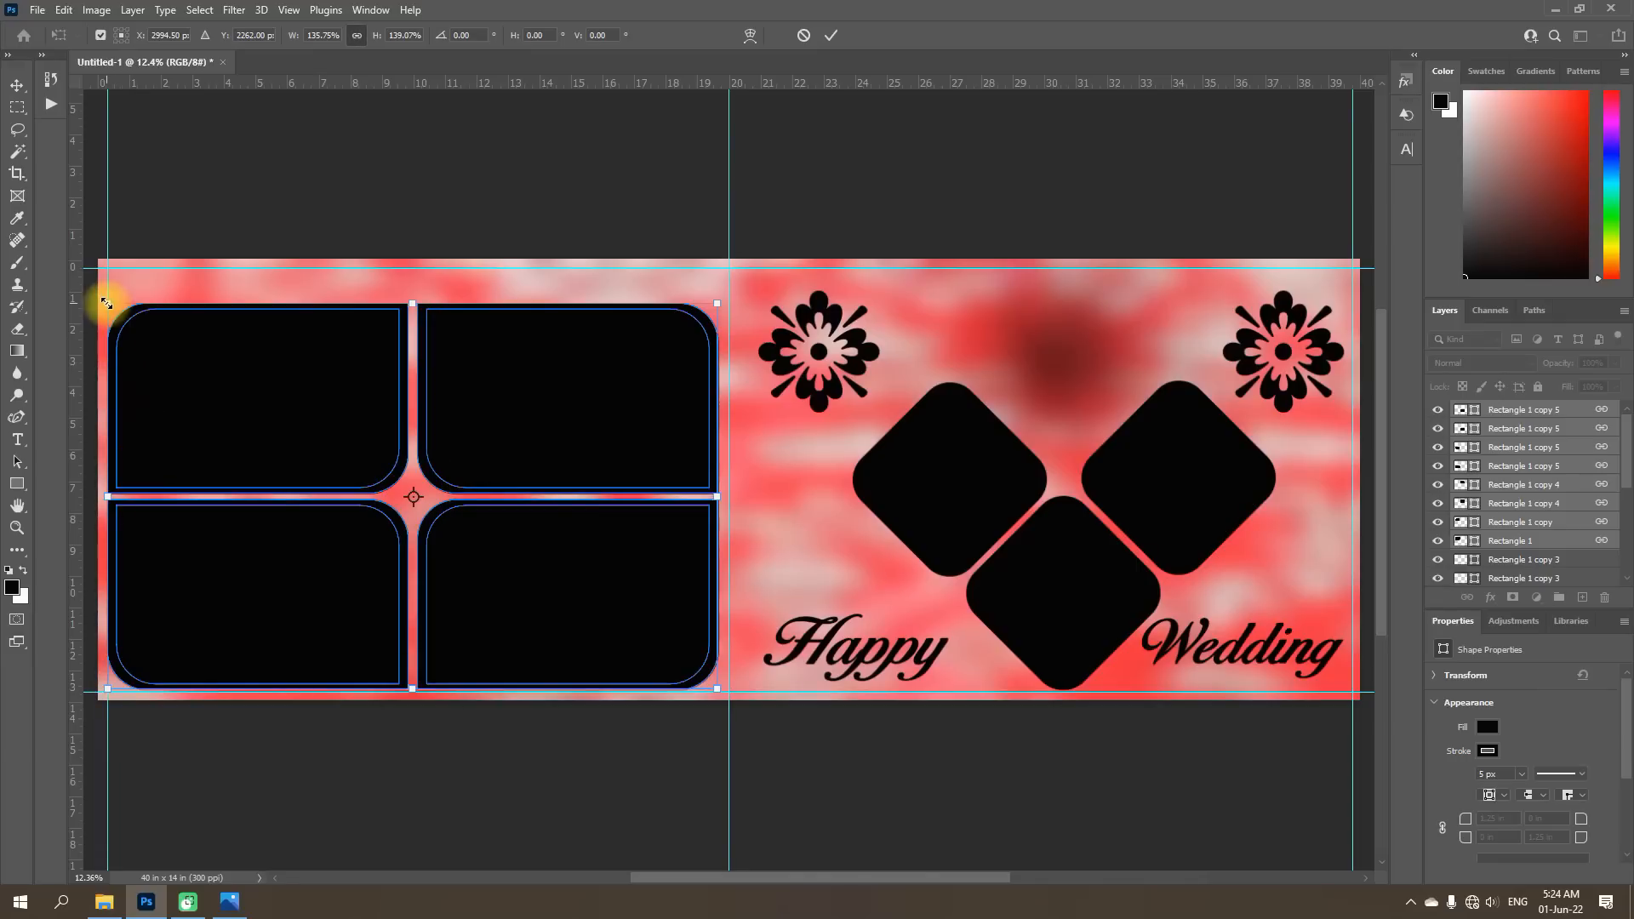
drag(107, 304, 109, 267)
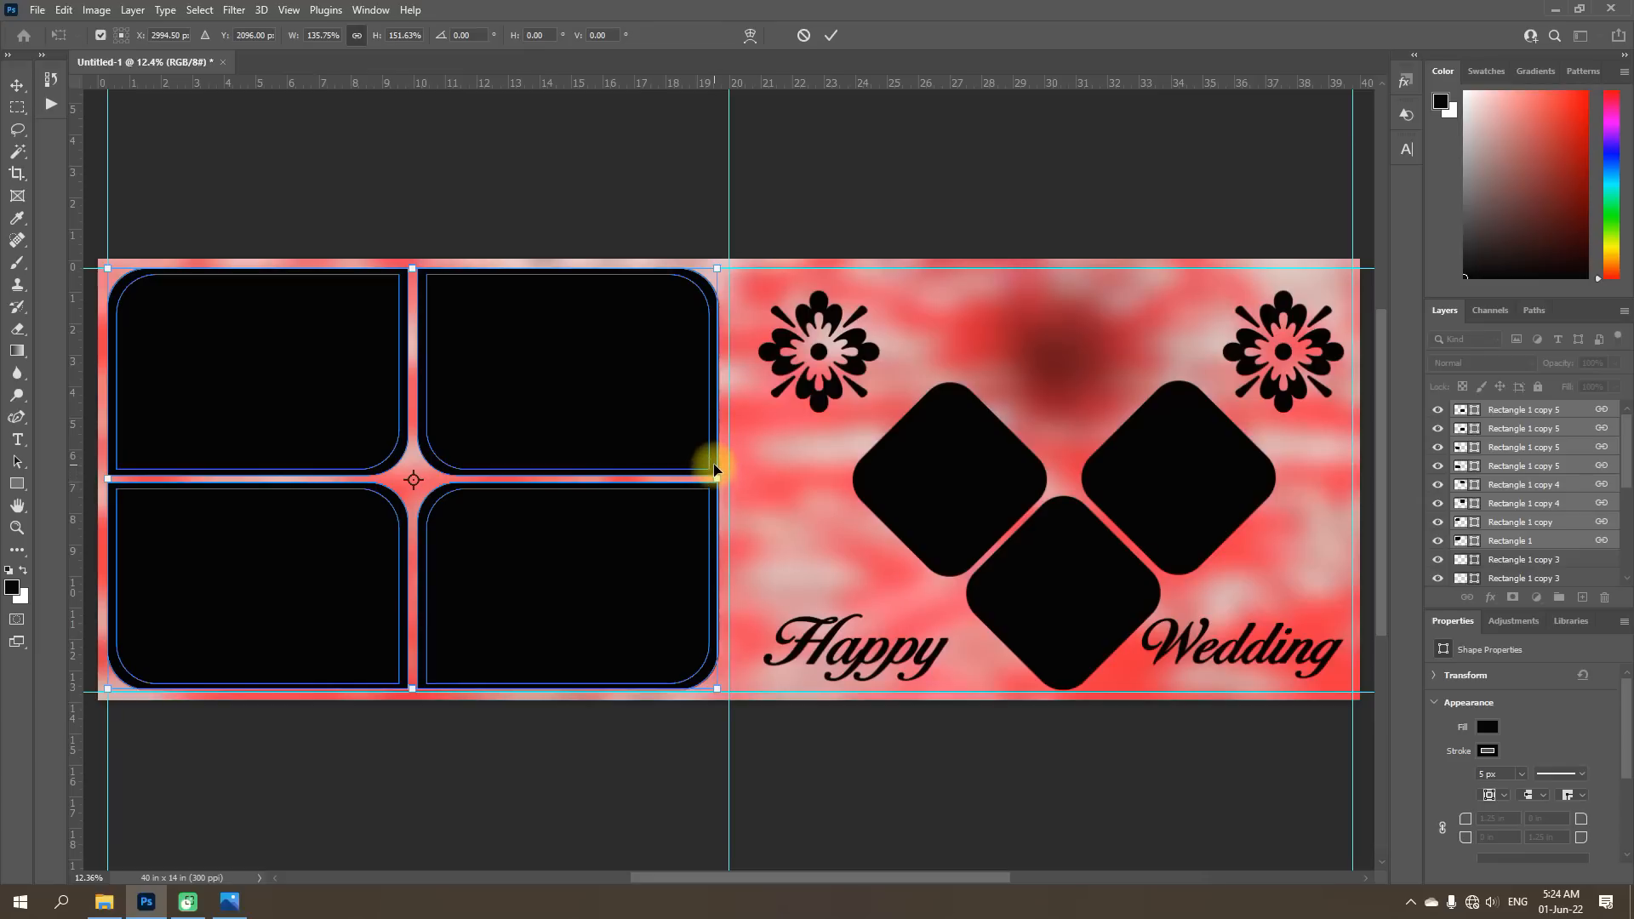
click(832, 37)
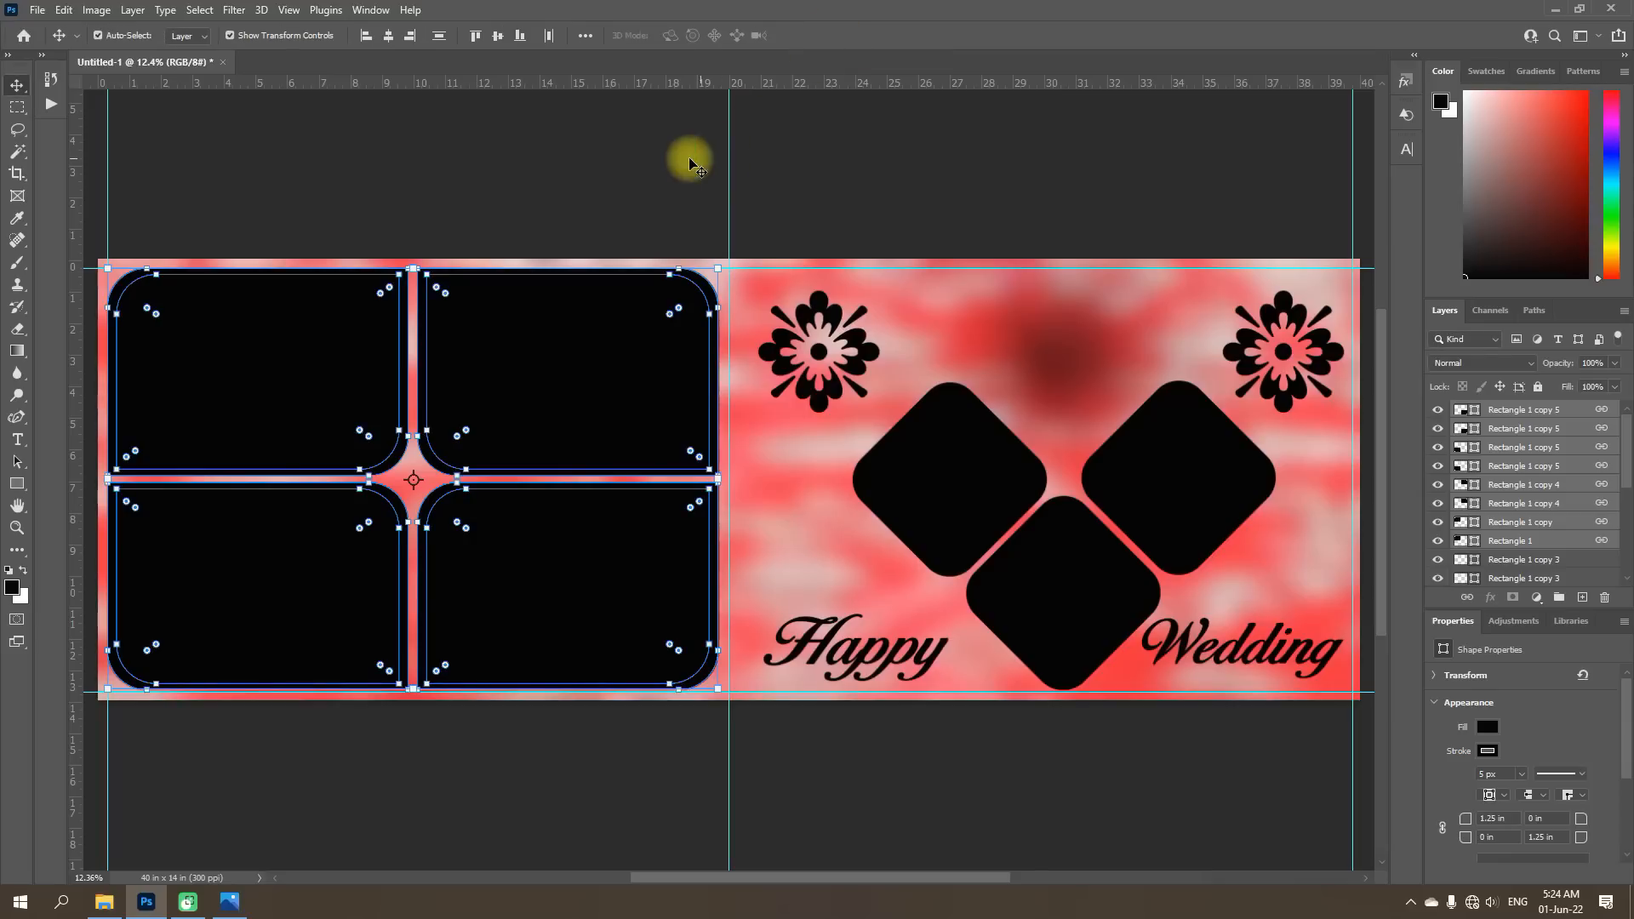
click(668, 163)
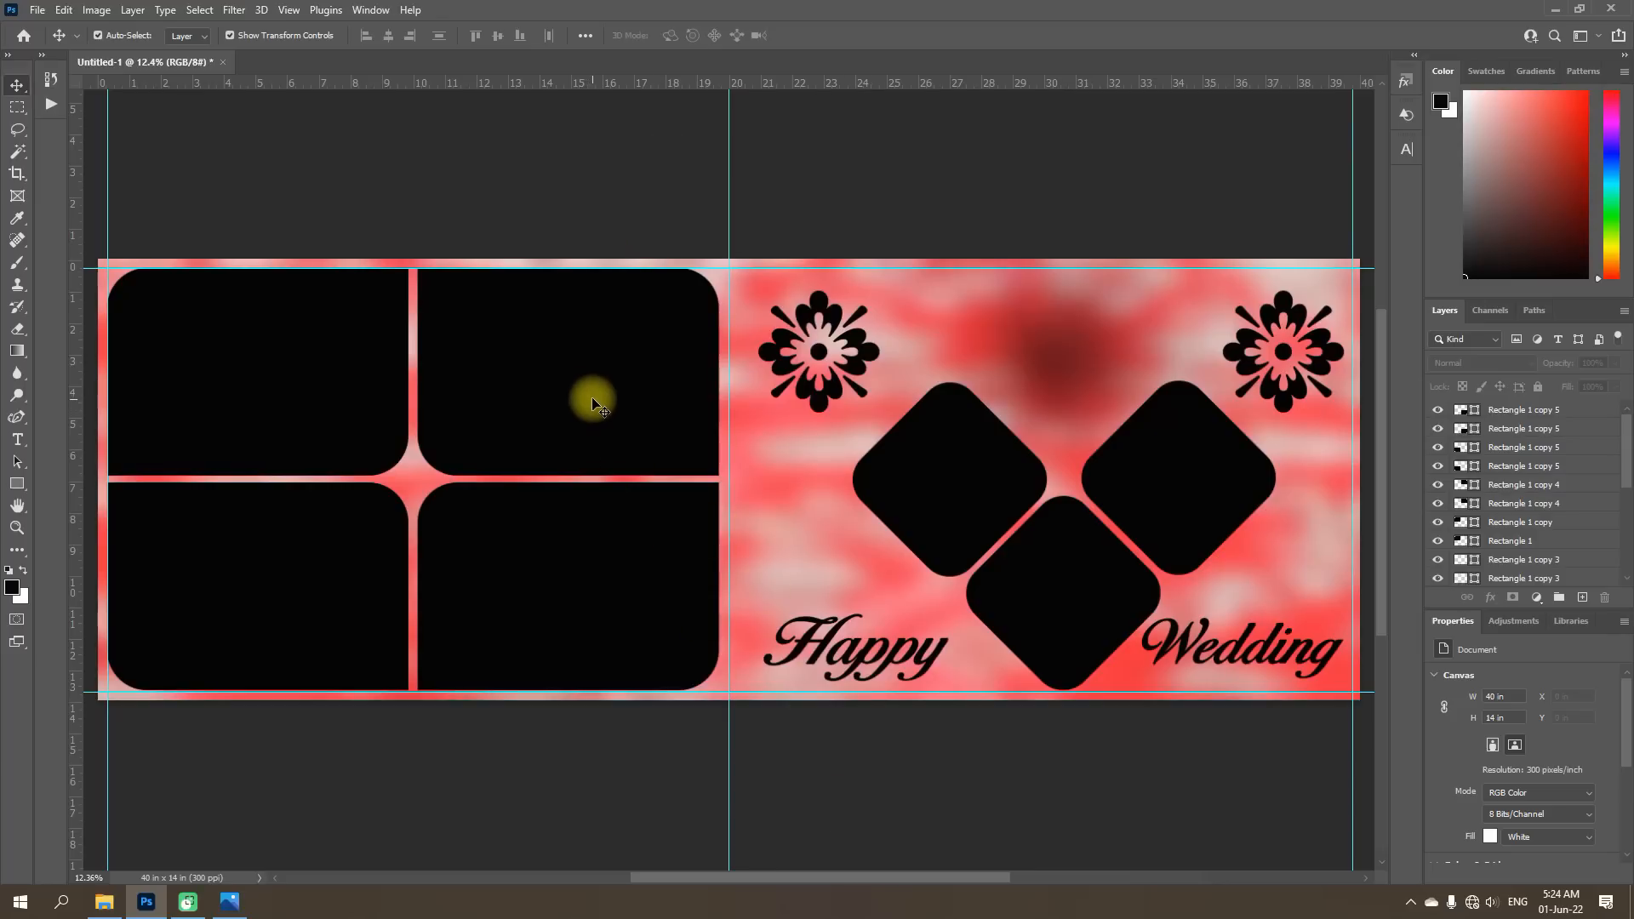
Add a 20 px inside stroke with a linear rainbow gradient at 90° to the upper-right frame's inner shape.
click(590, 371)
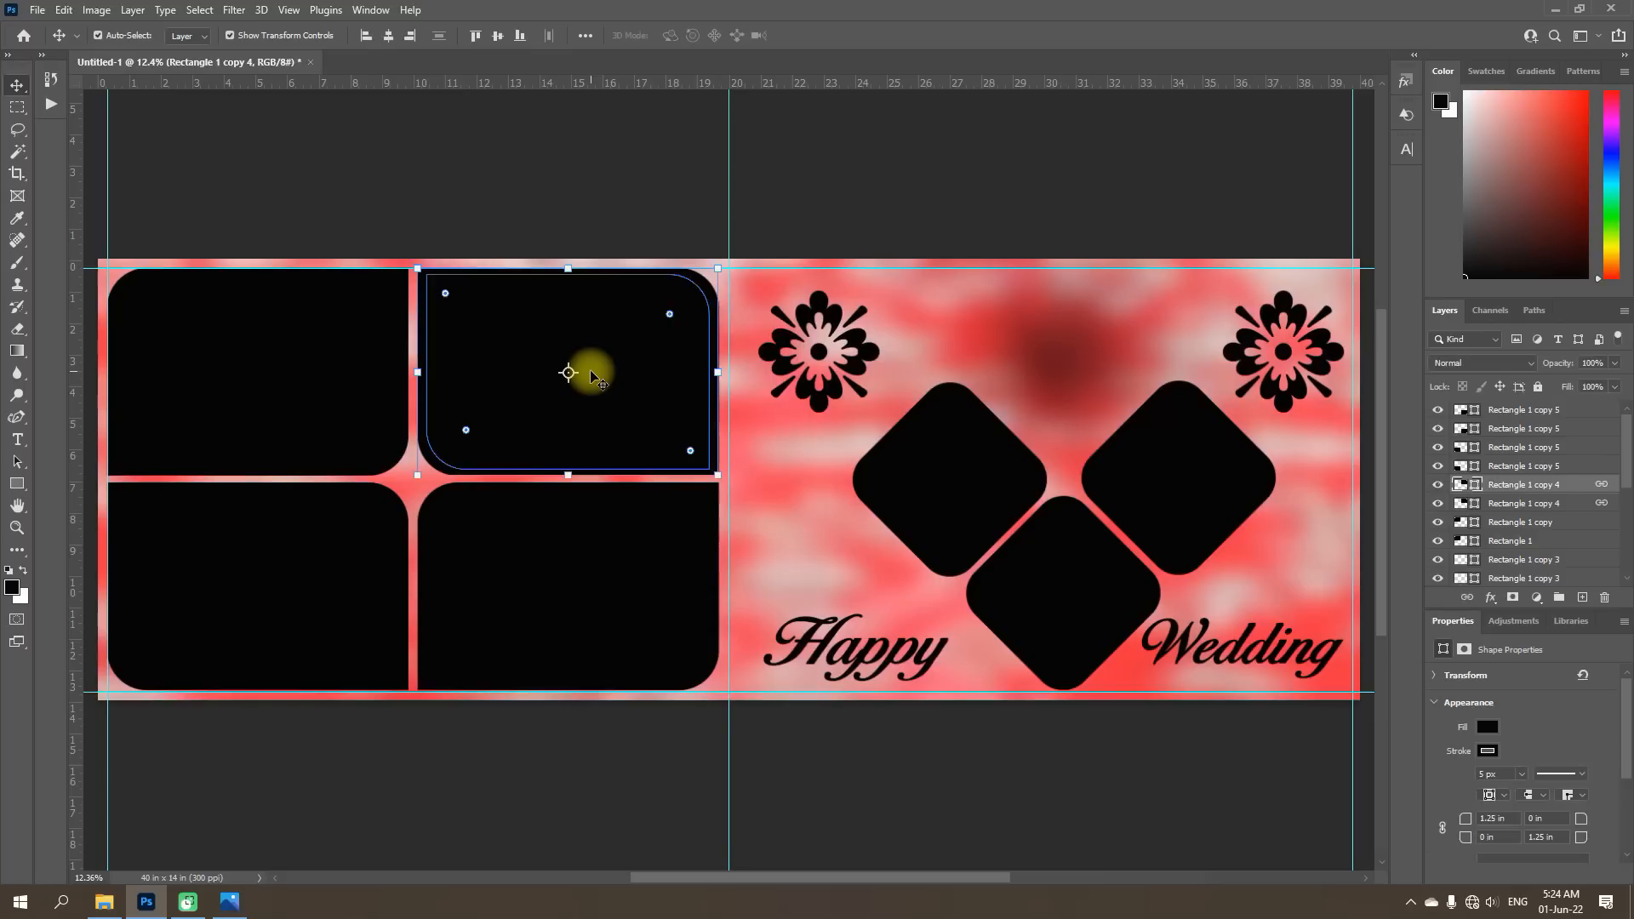
click(1494, 605)
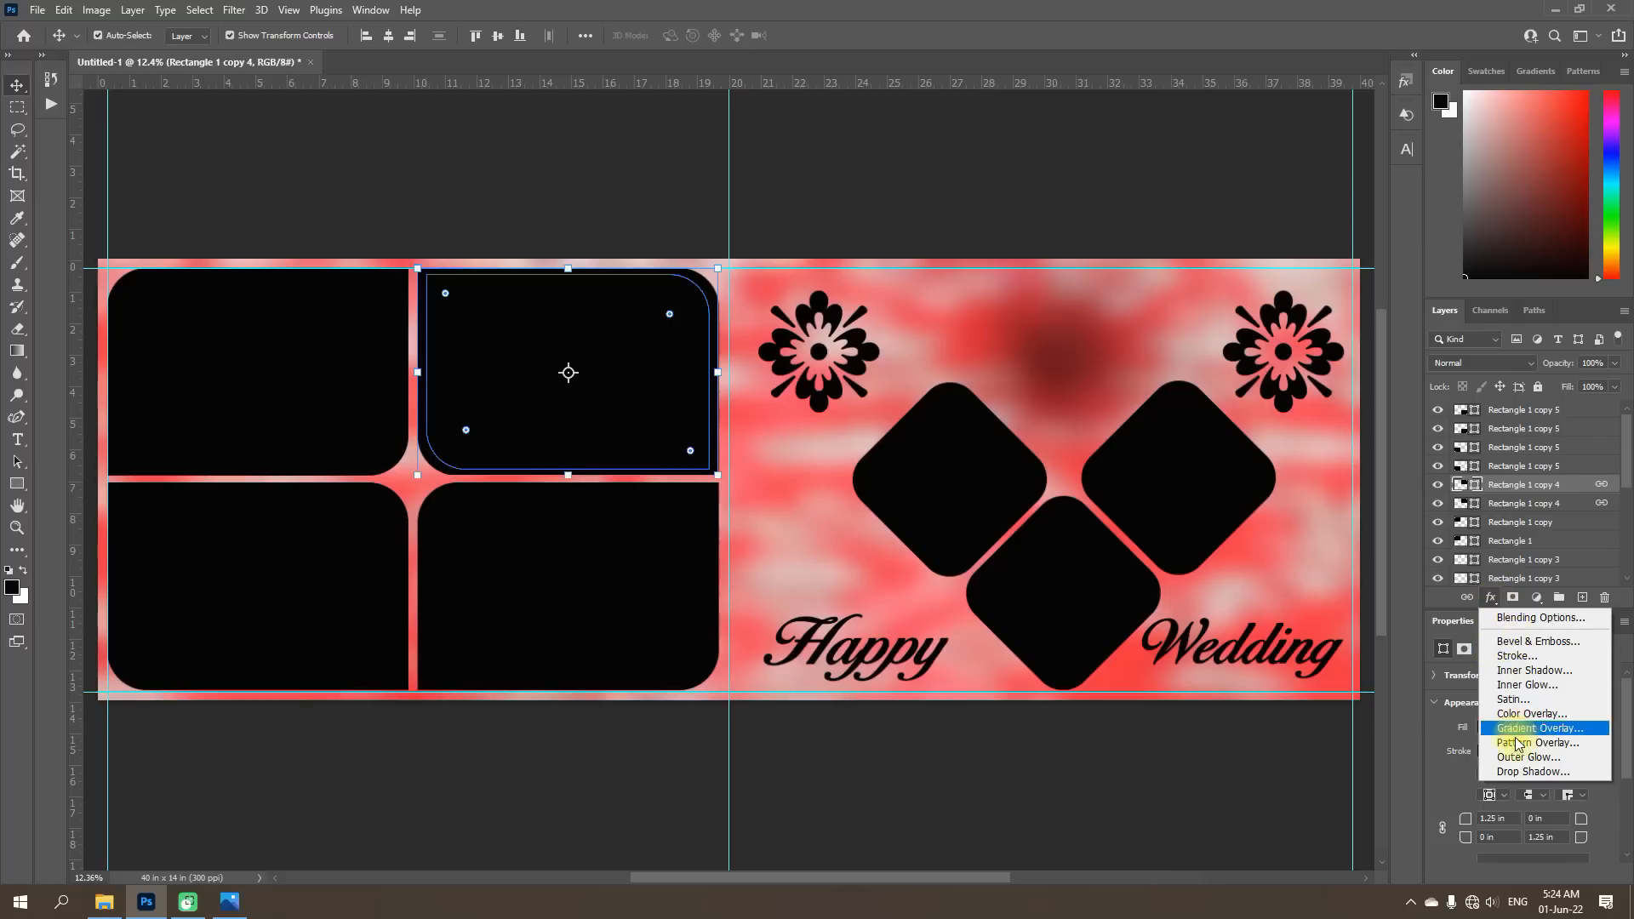
click(1519, 658)
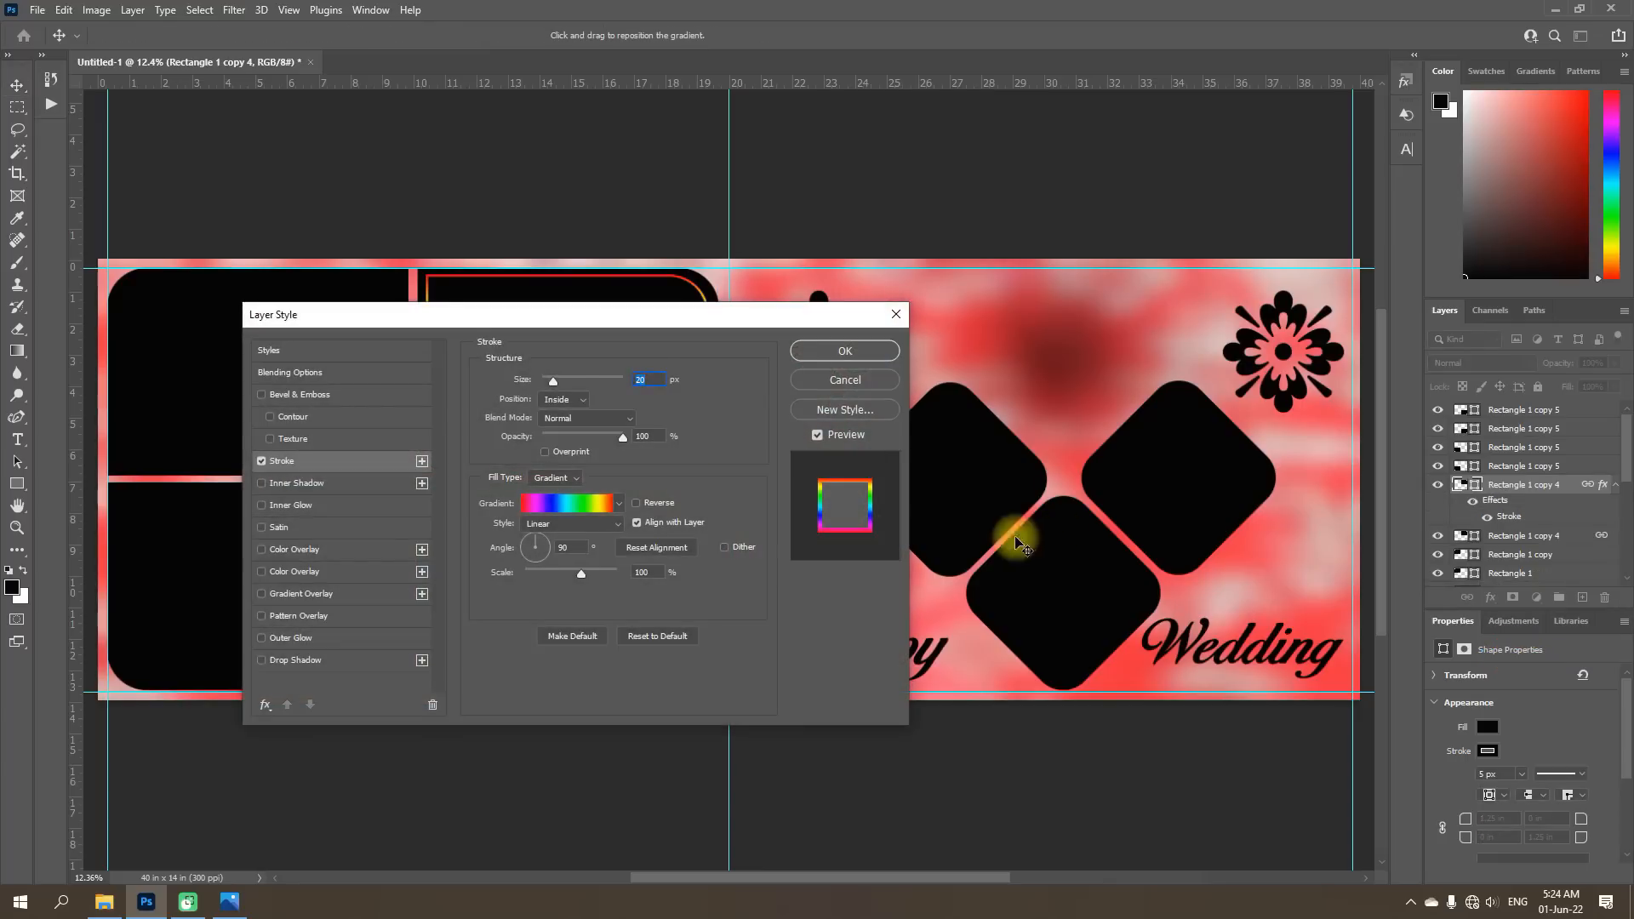
drag(614, 324, 1132, 338)
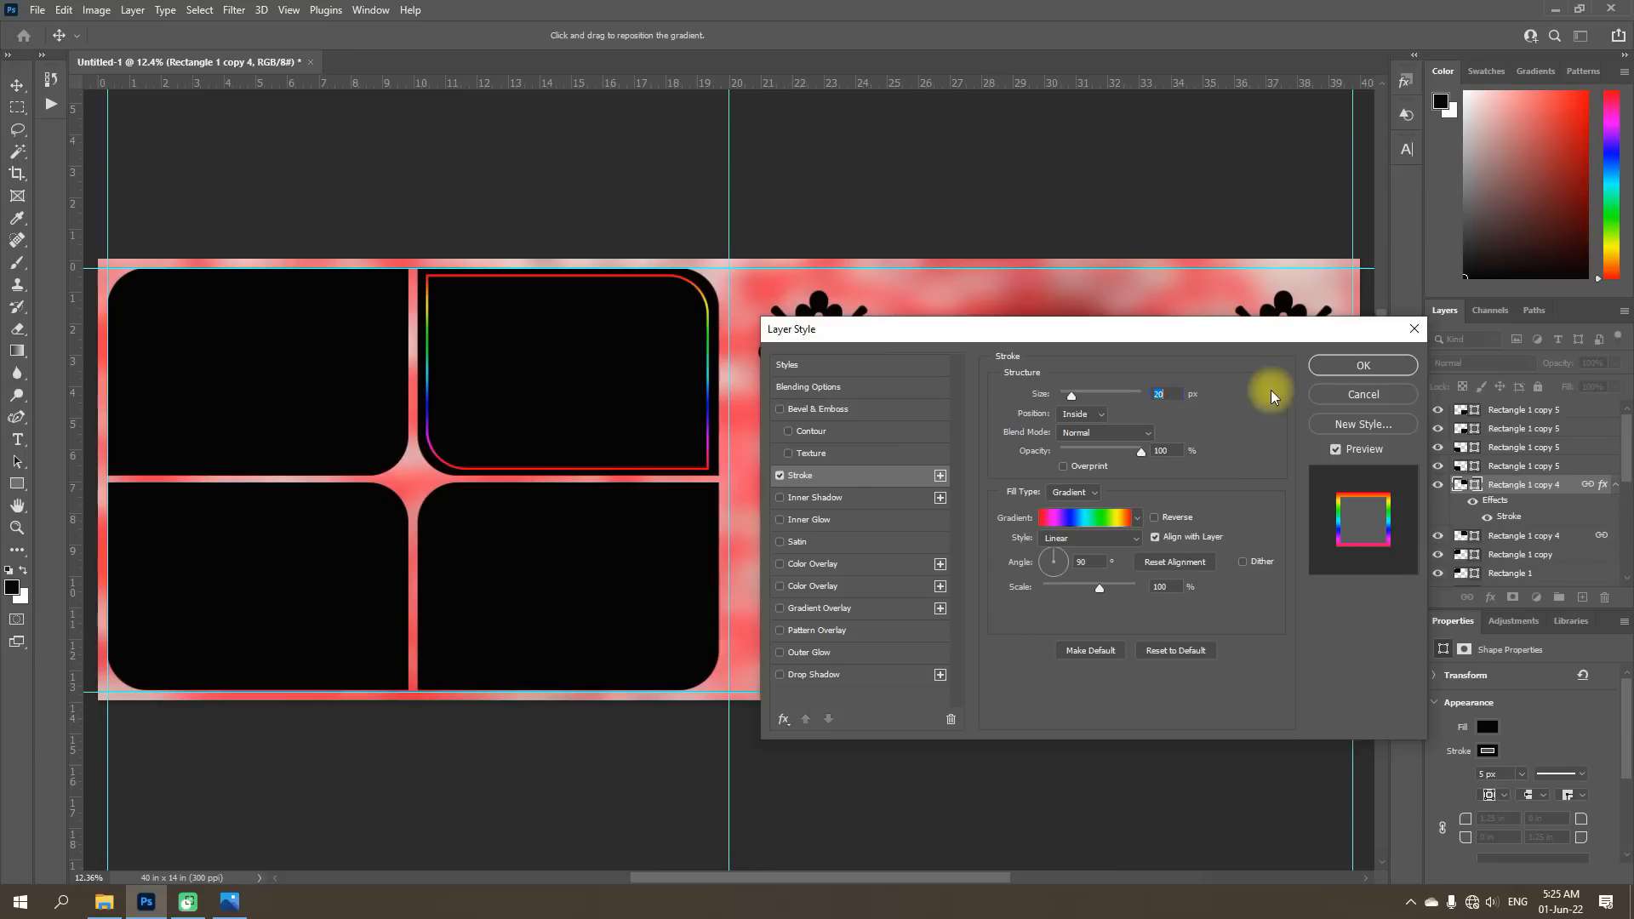
click(1373, 364)
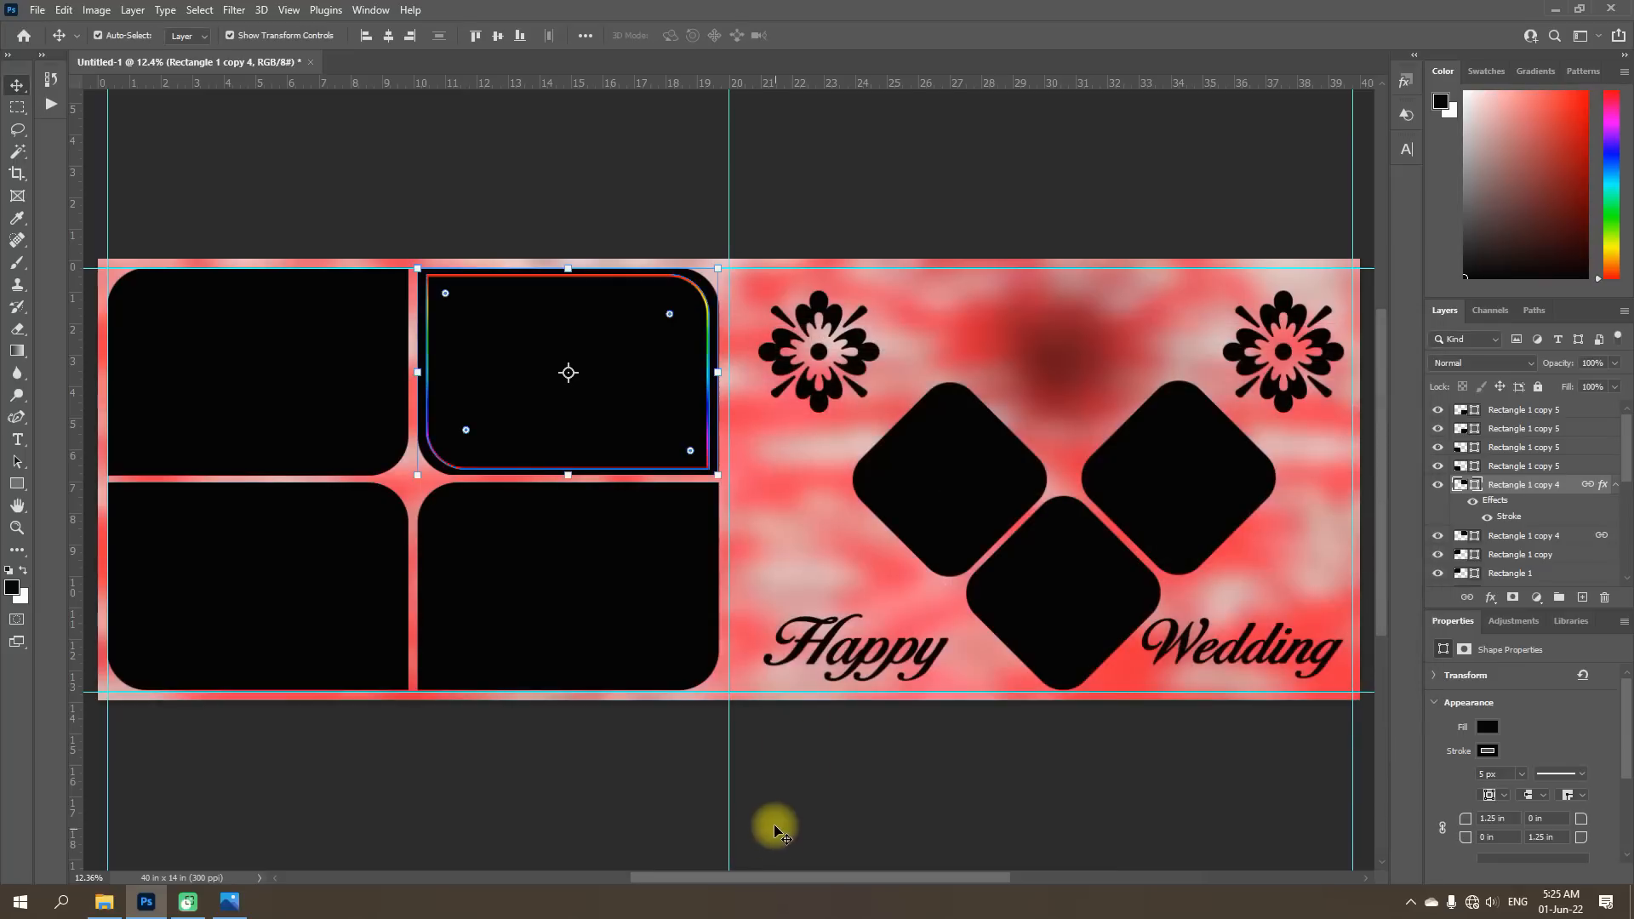
Collapse the stroked inner shape's effects list and copy its layer style.
click(1615, 487)
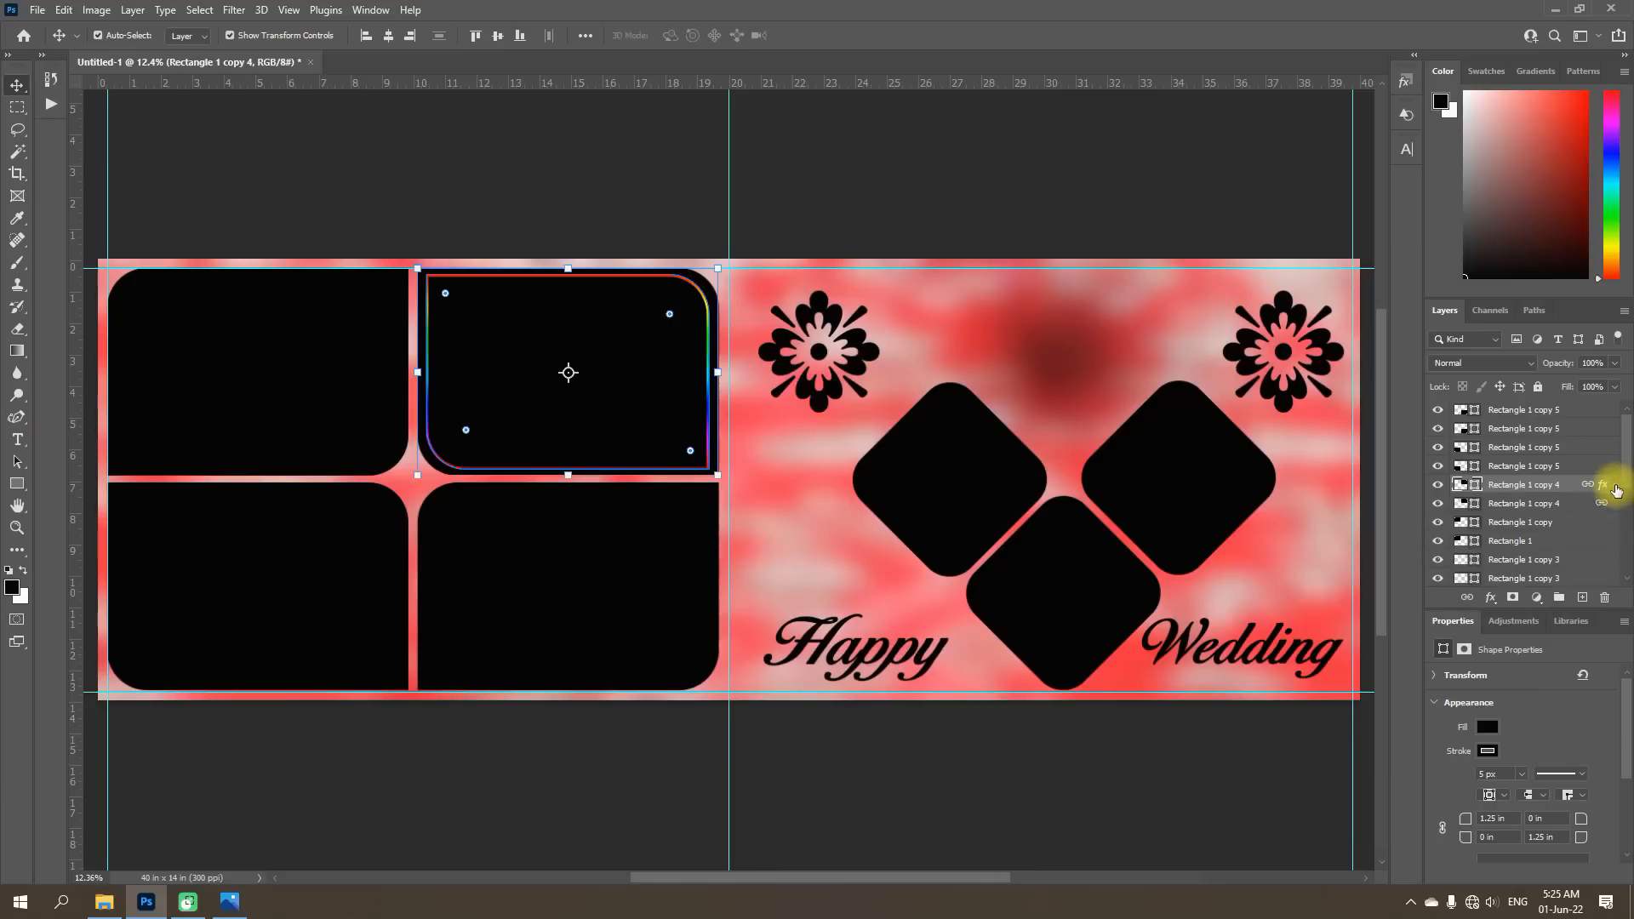
right_click(1516, 488)
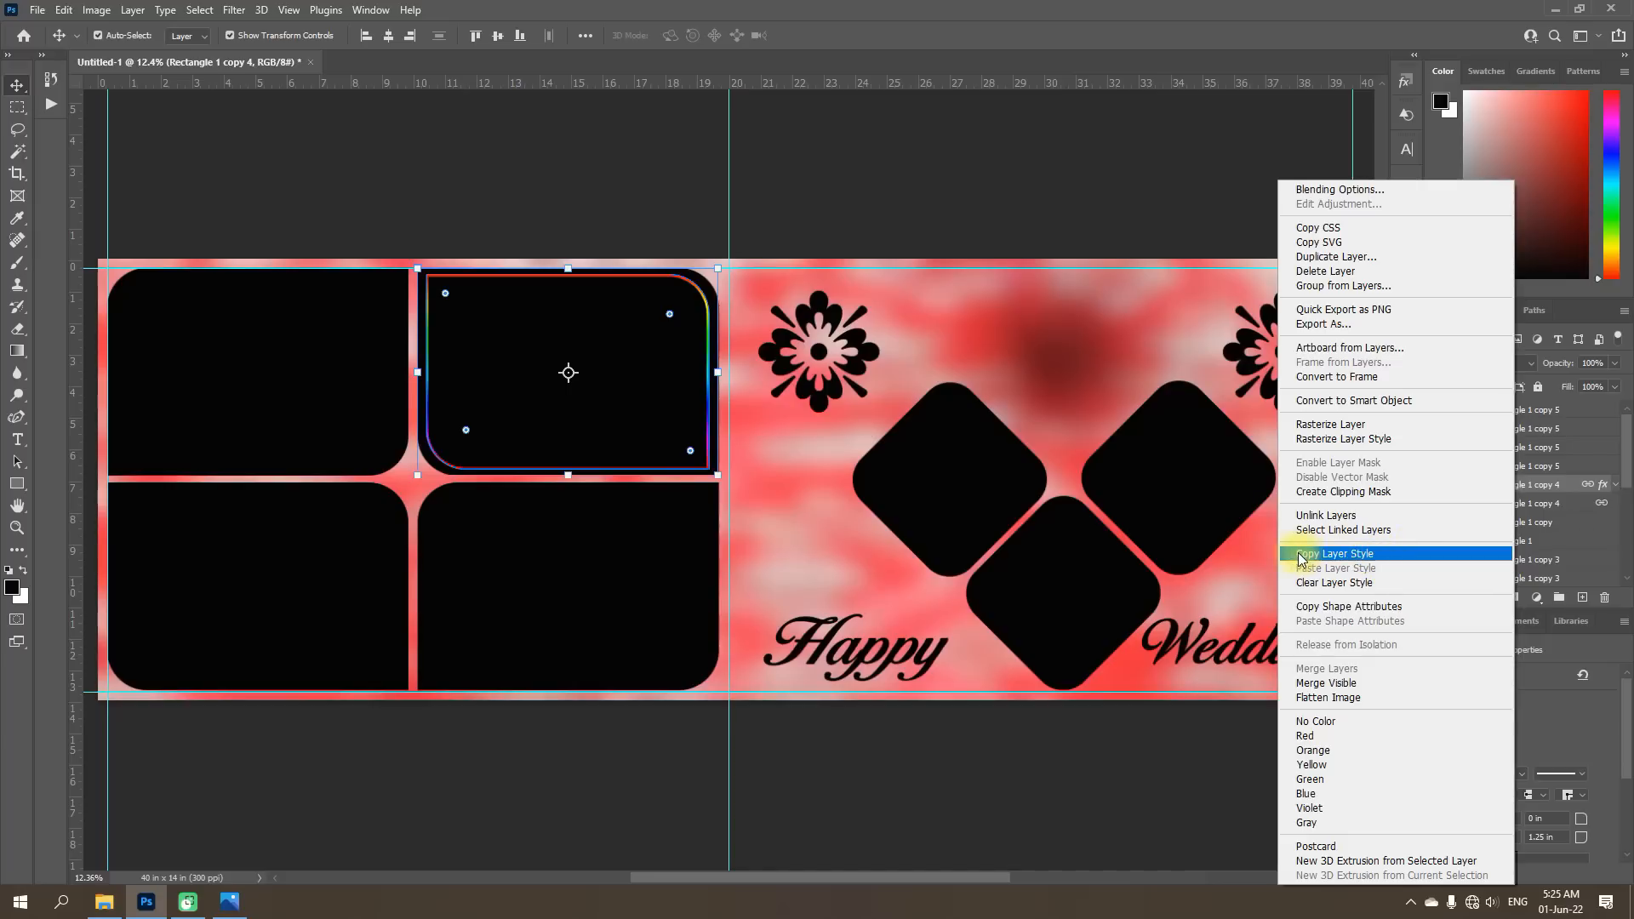
click(1356, 557)
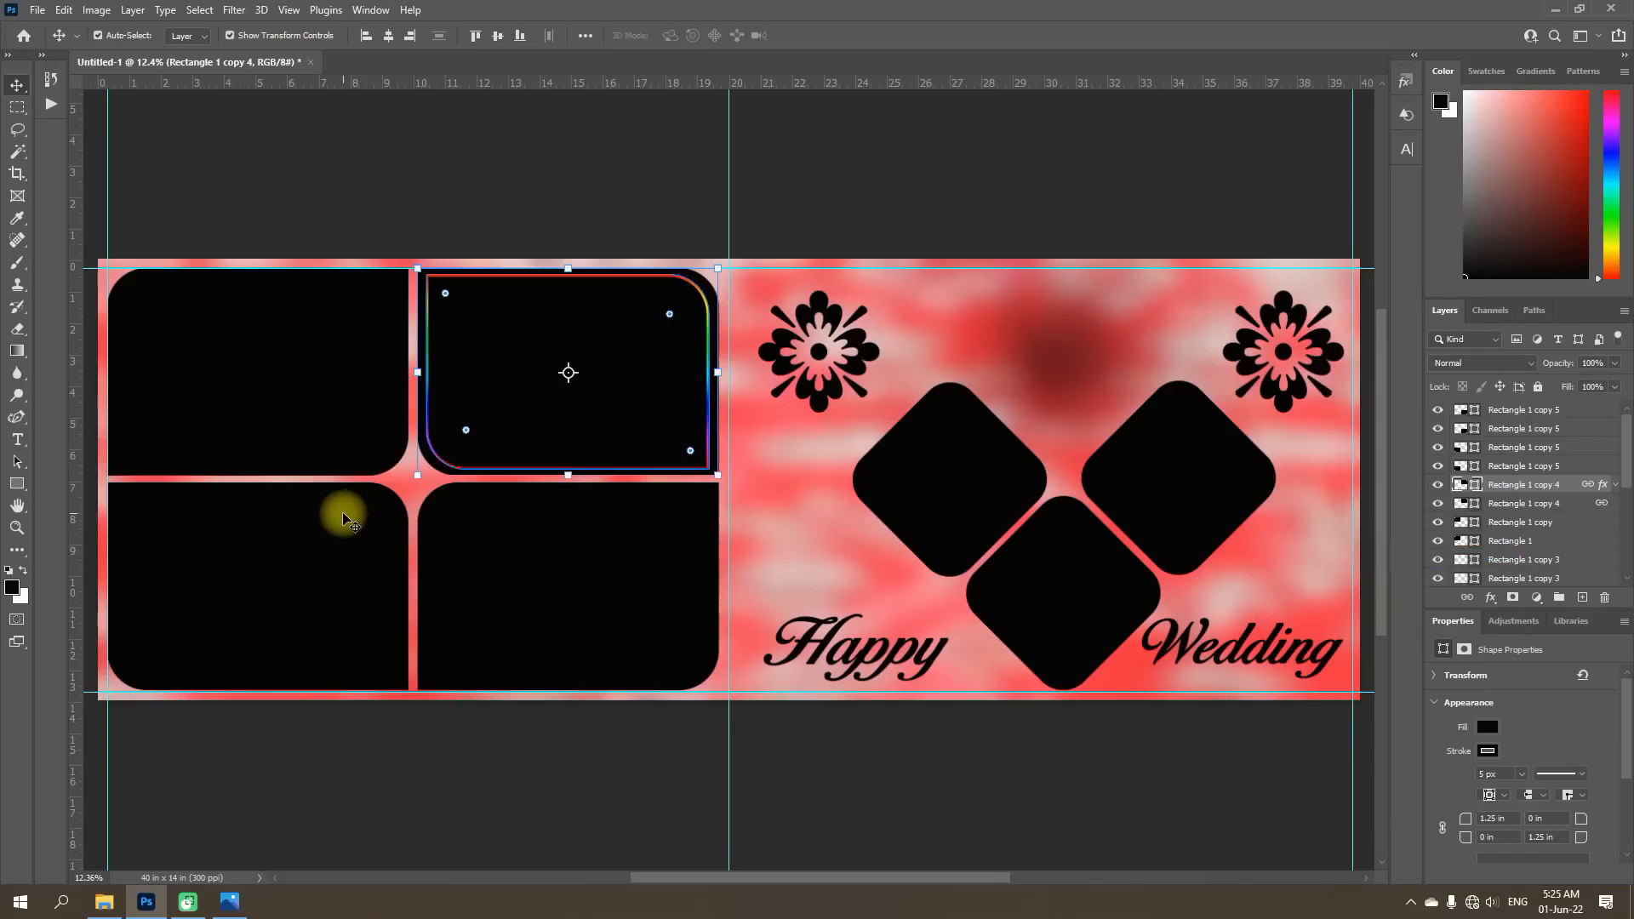
Paste the copied rainbow stroke style onto the inner shapes of all rounded and diamond frames, and collapse every layer's effects list.
shift+click(269, 386)
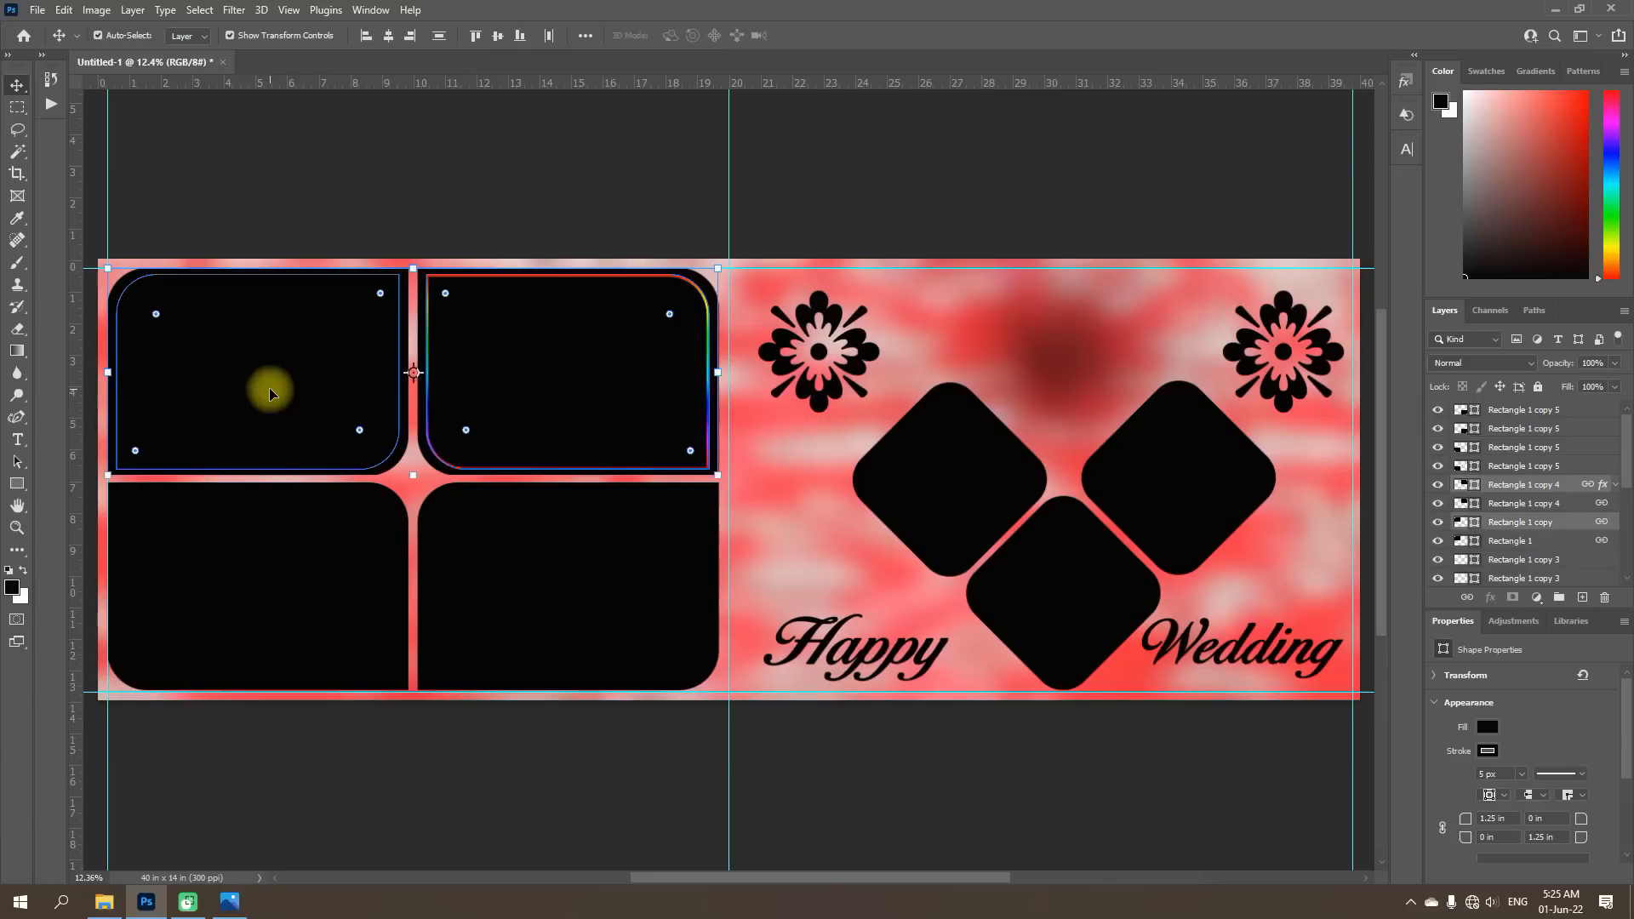
shift+click(272, 568)
shift+click(574, 569)
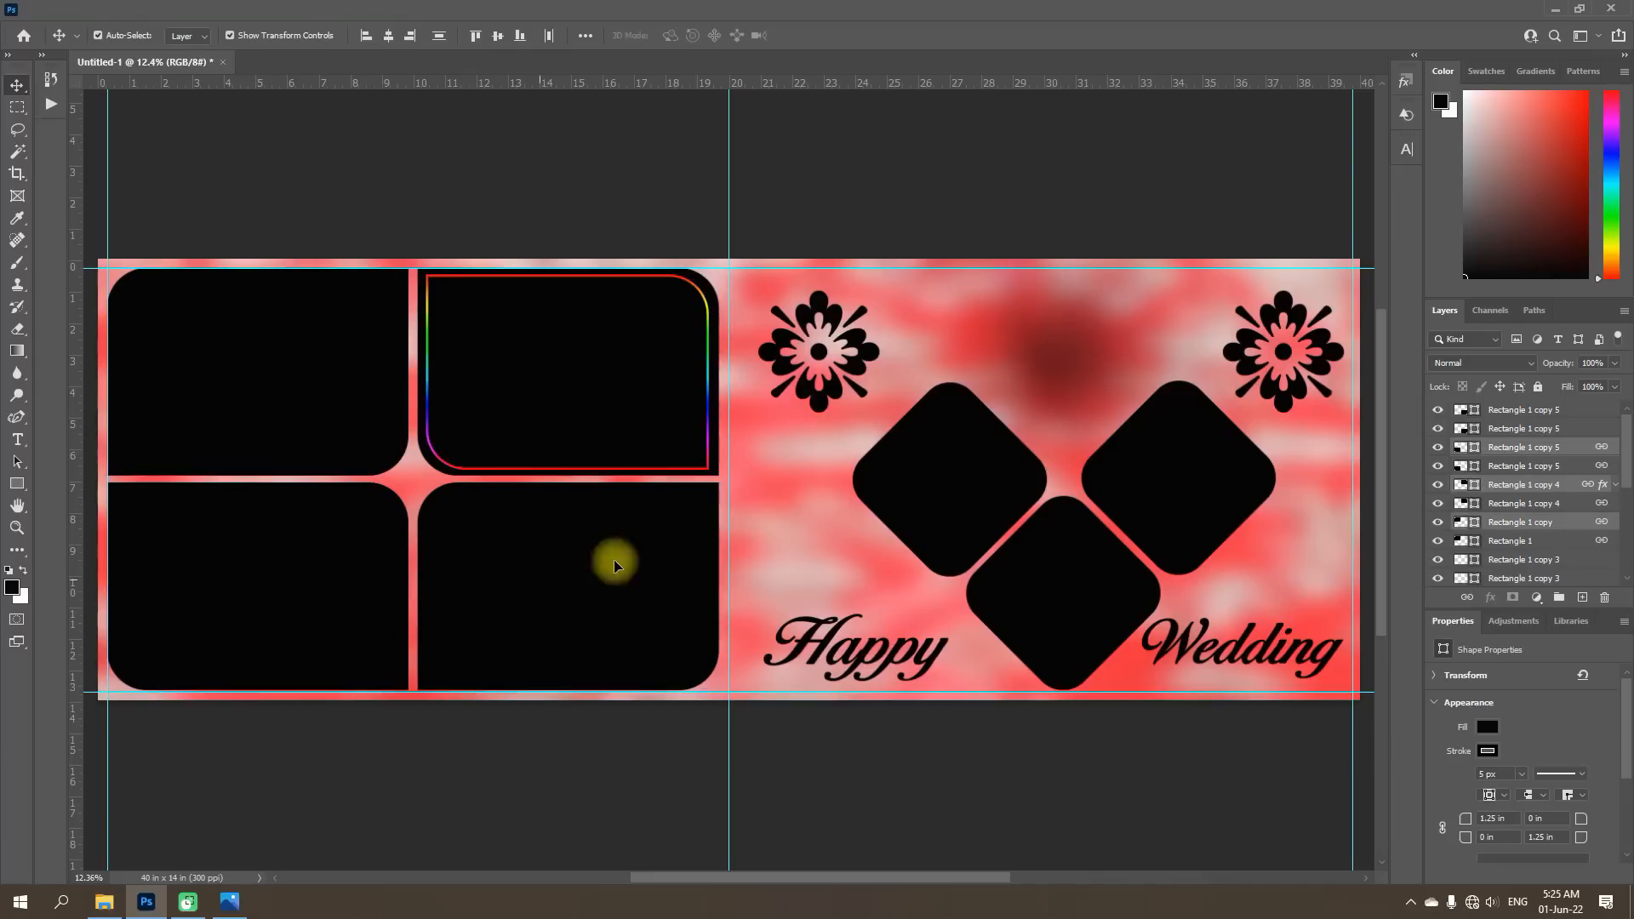
shift+click(929, 486)
shift+click(1076, 587)
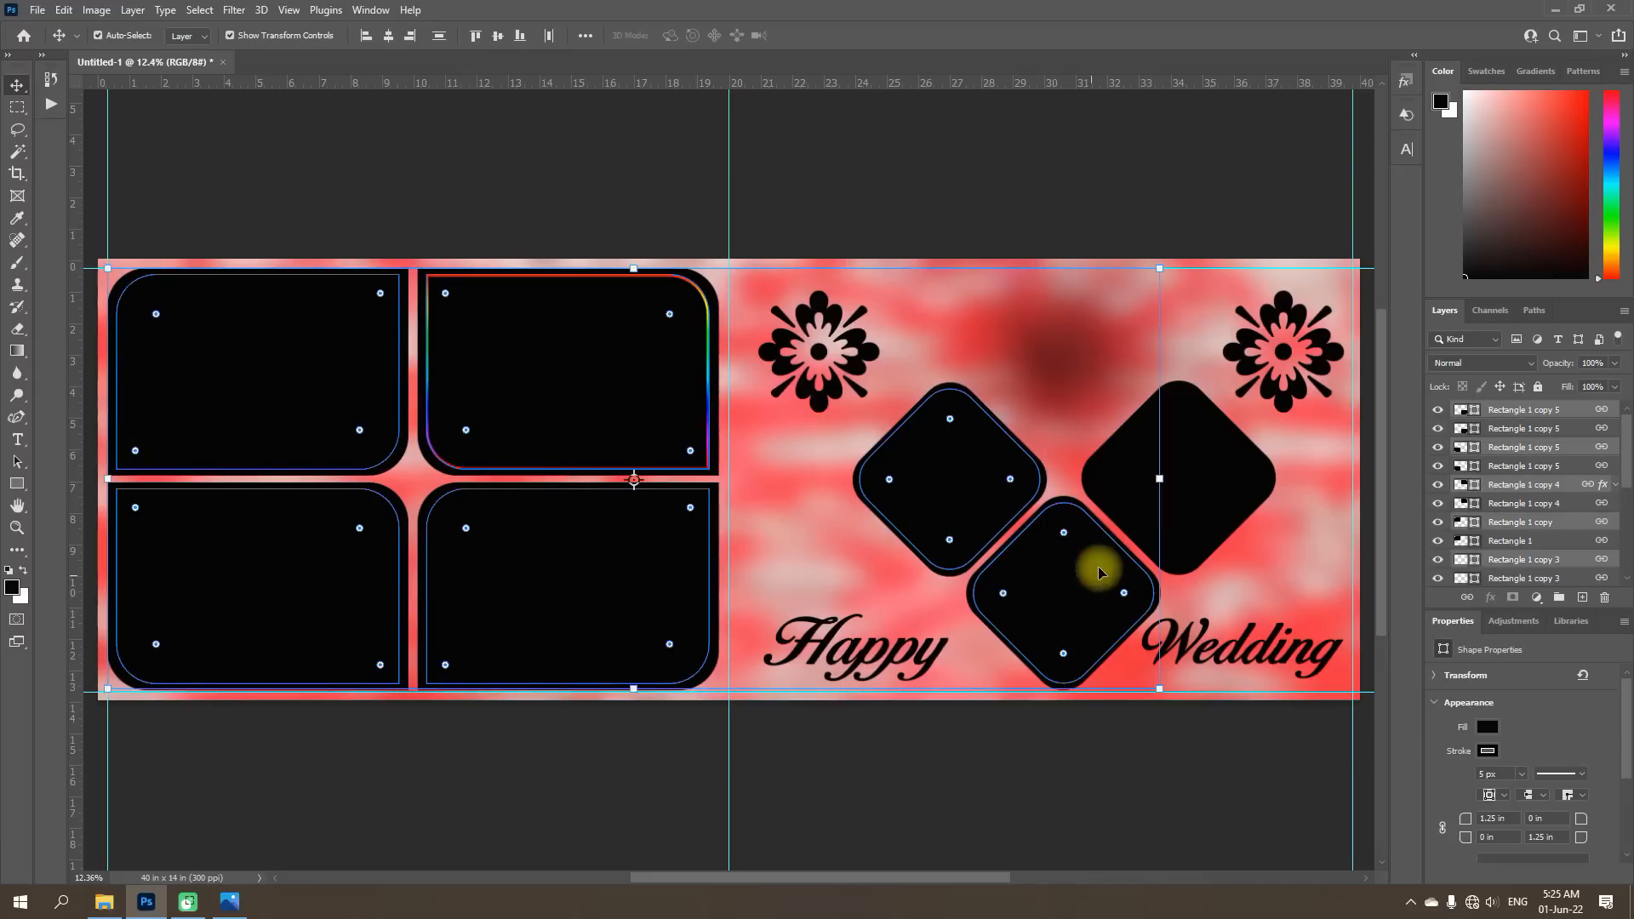
shift+click(1187, 477)
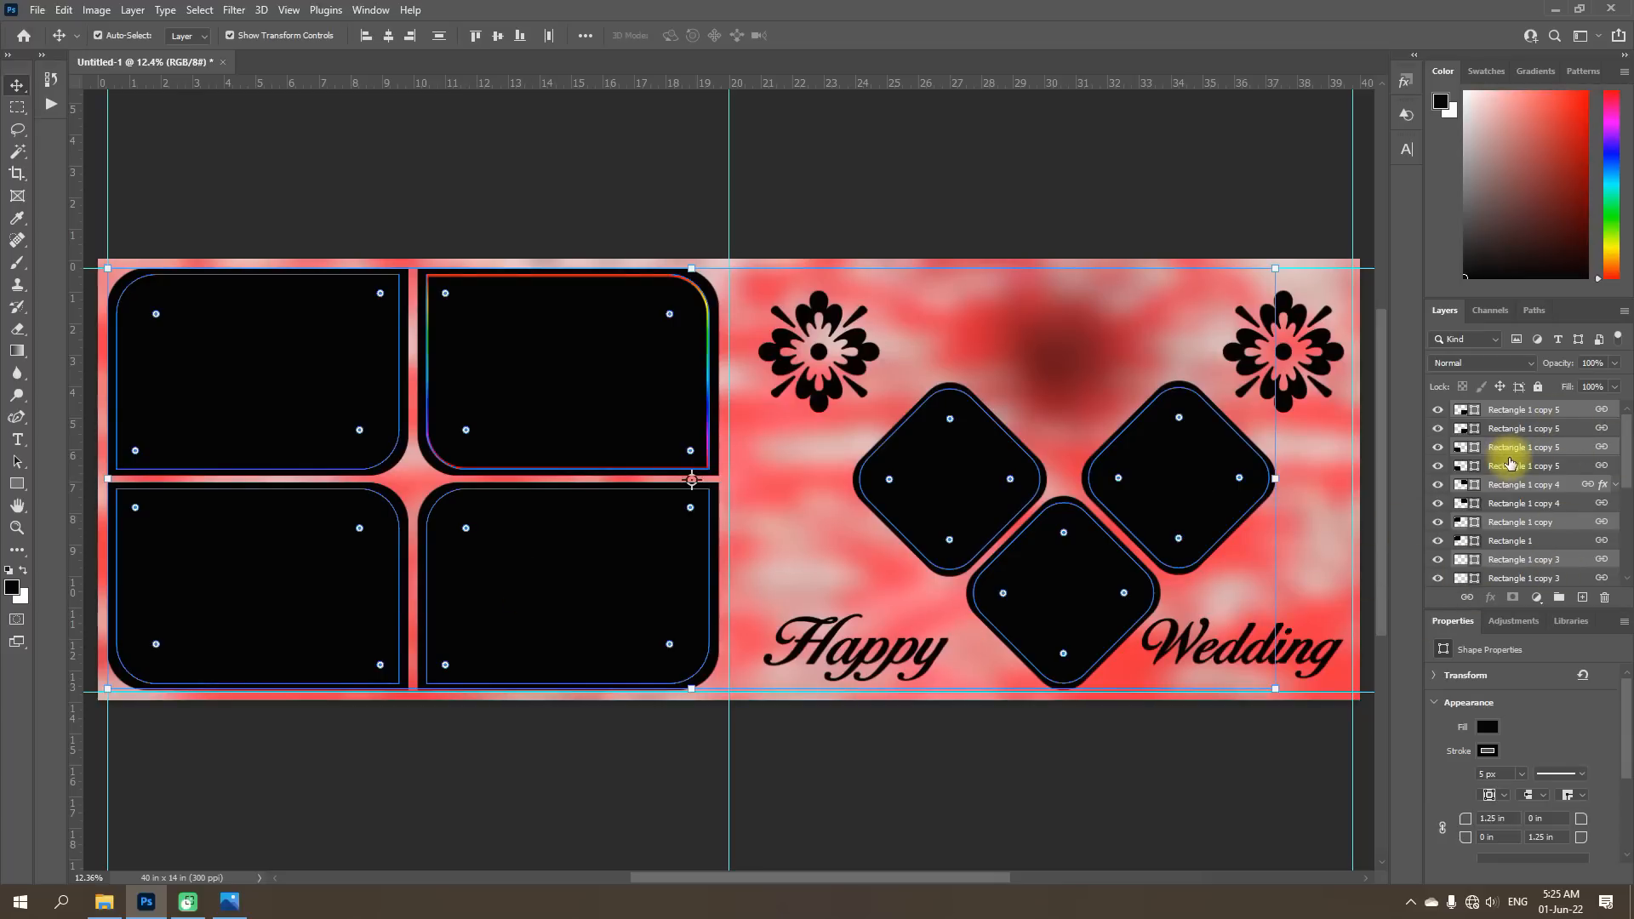
right_click(1534, 413)
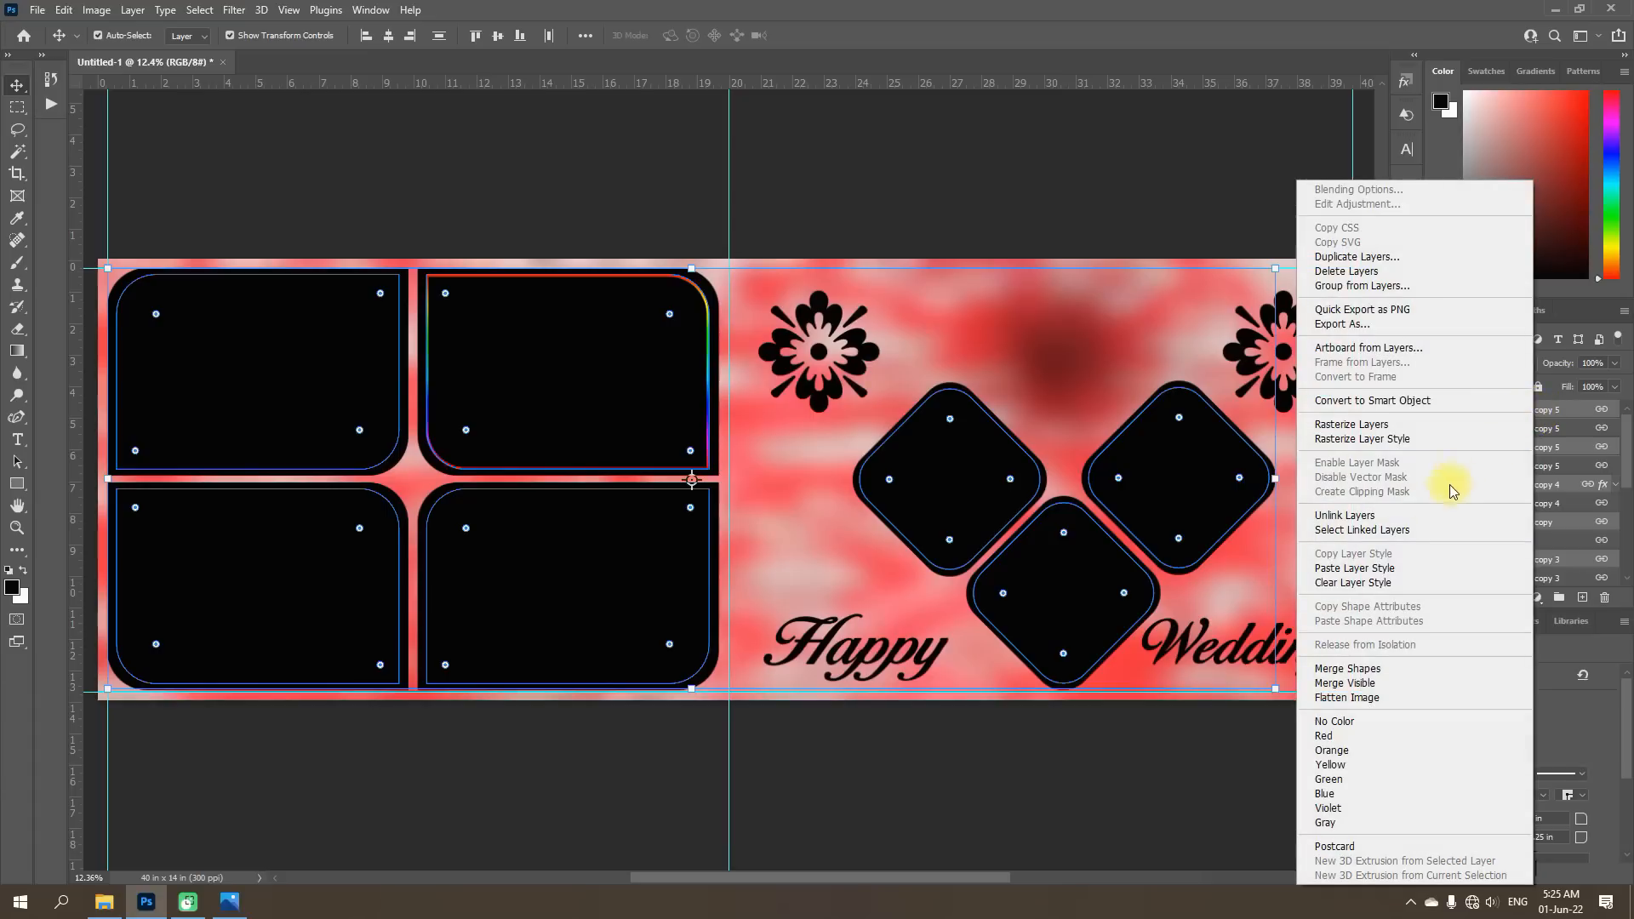
click(1402, 576)
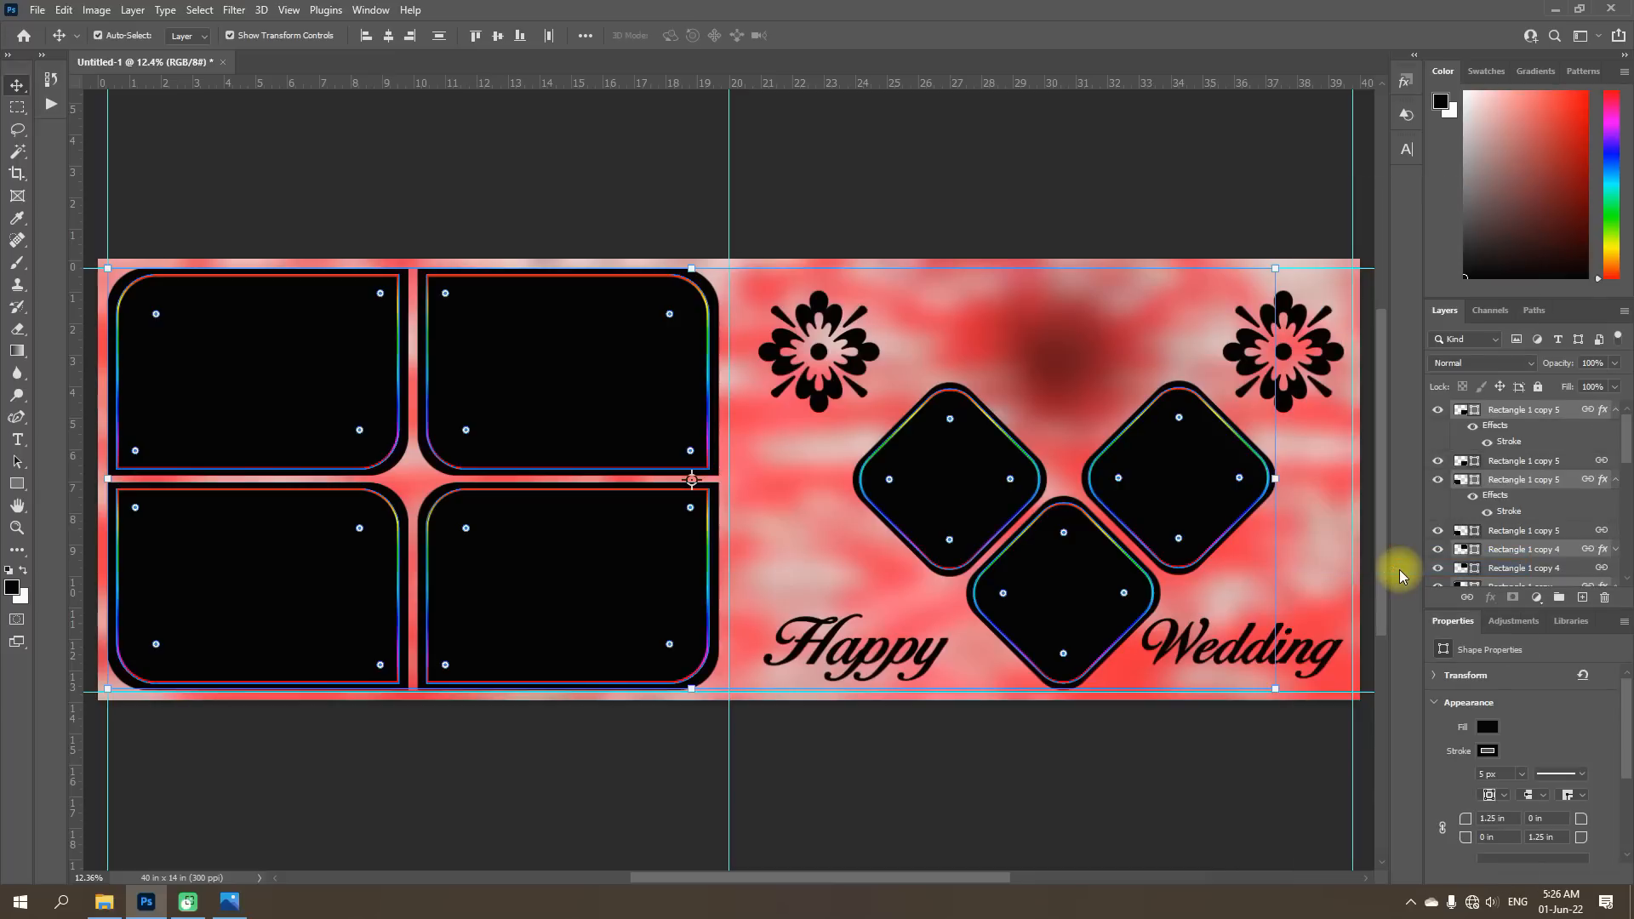
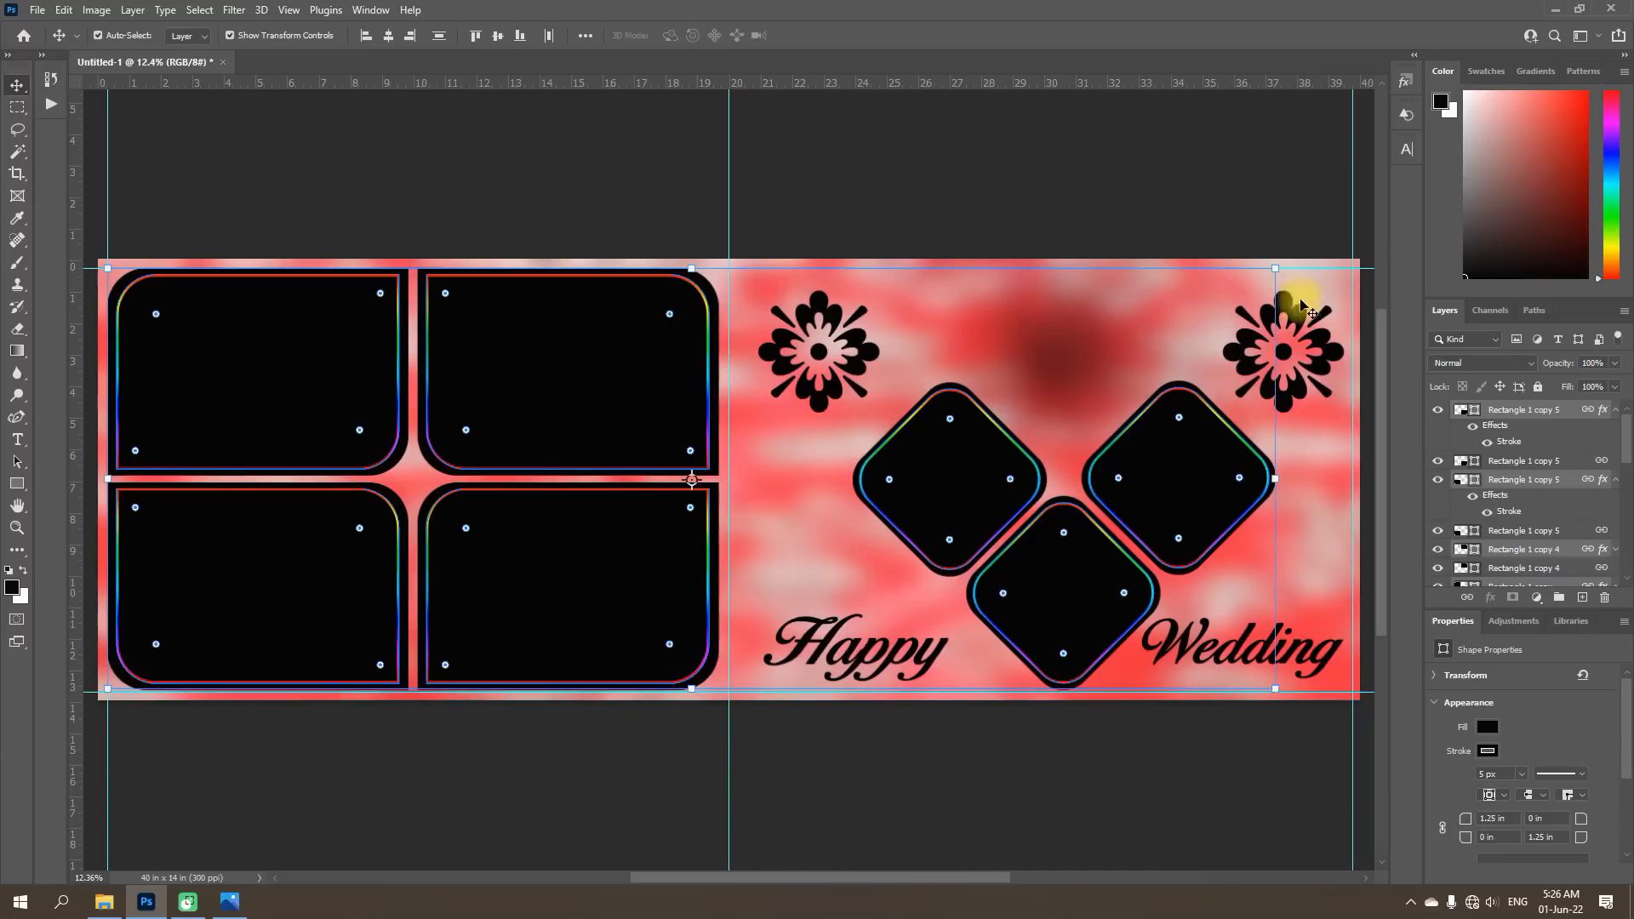
alt+click(1616, 414)
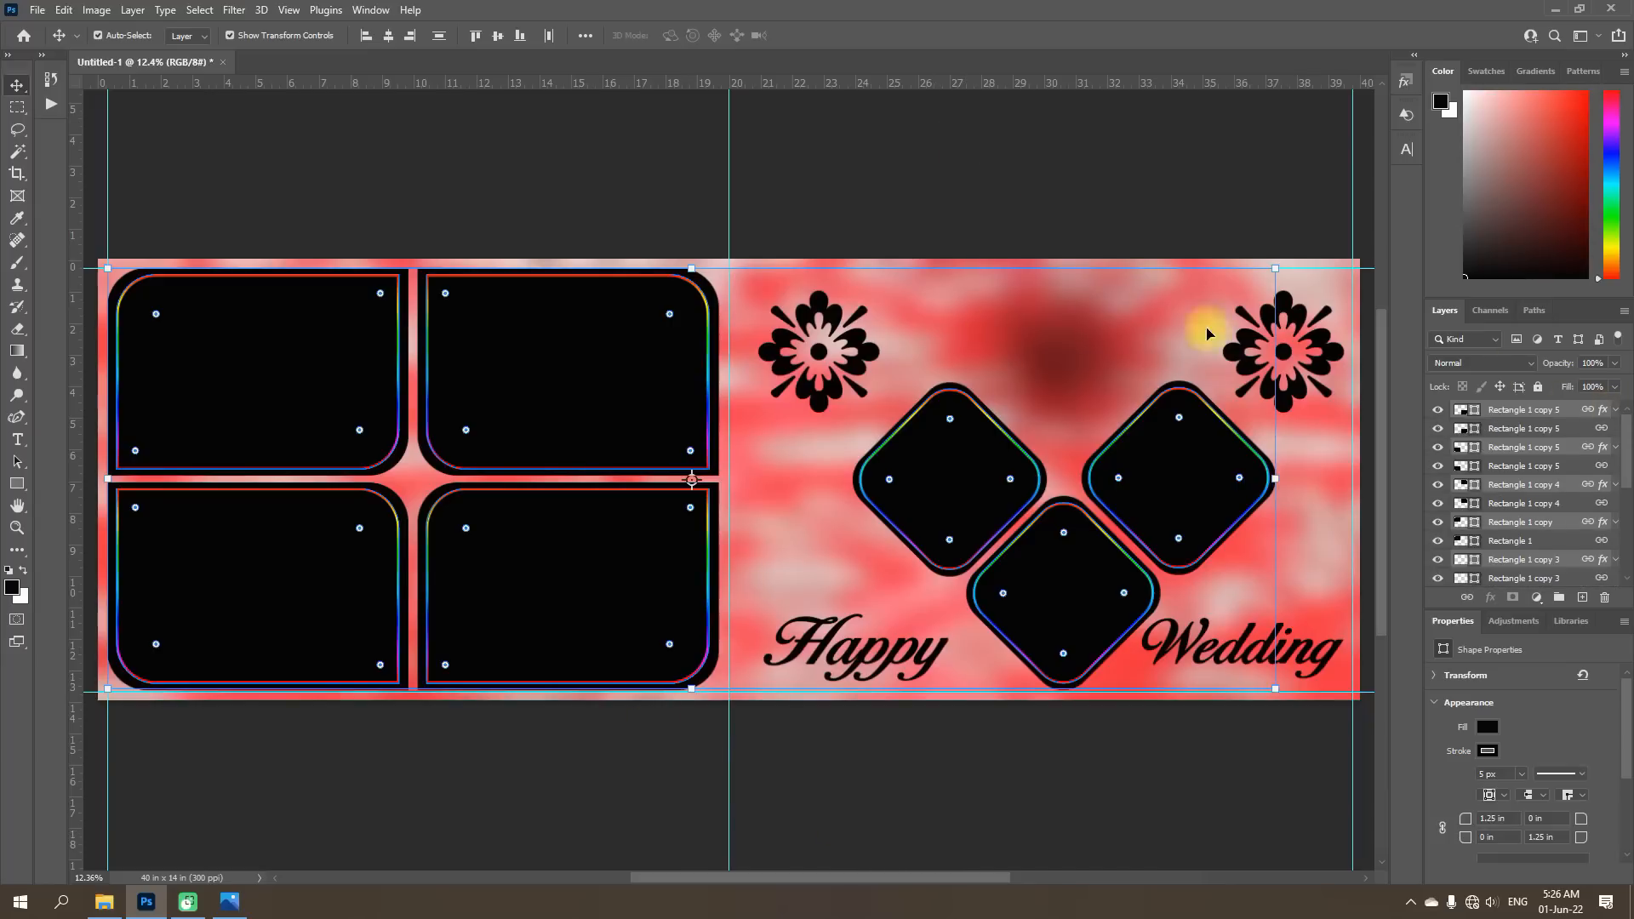
click(983, 170)
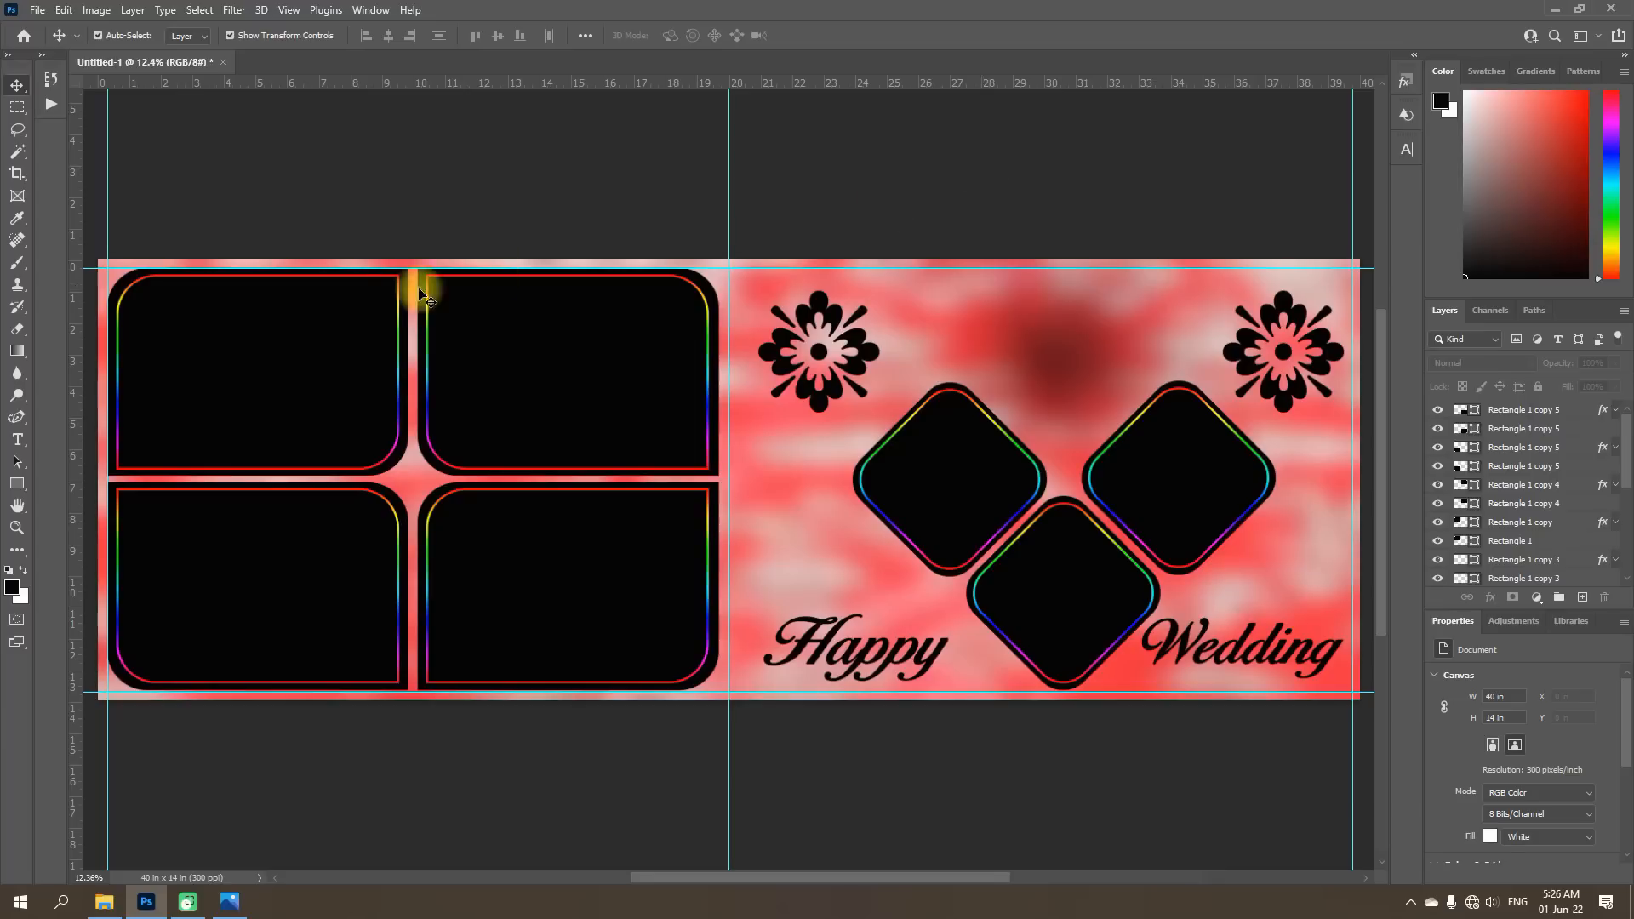
Hide the stroked inner shapes of the four rounded frames on the left page.
click(310, 340)
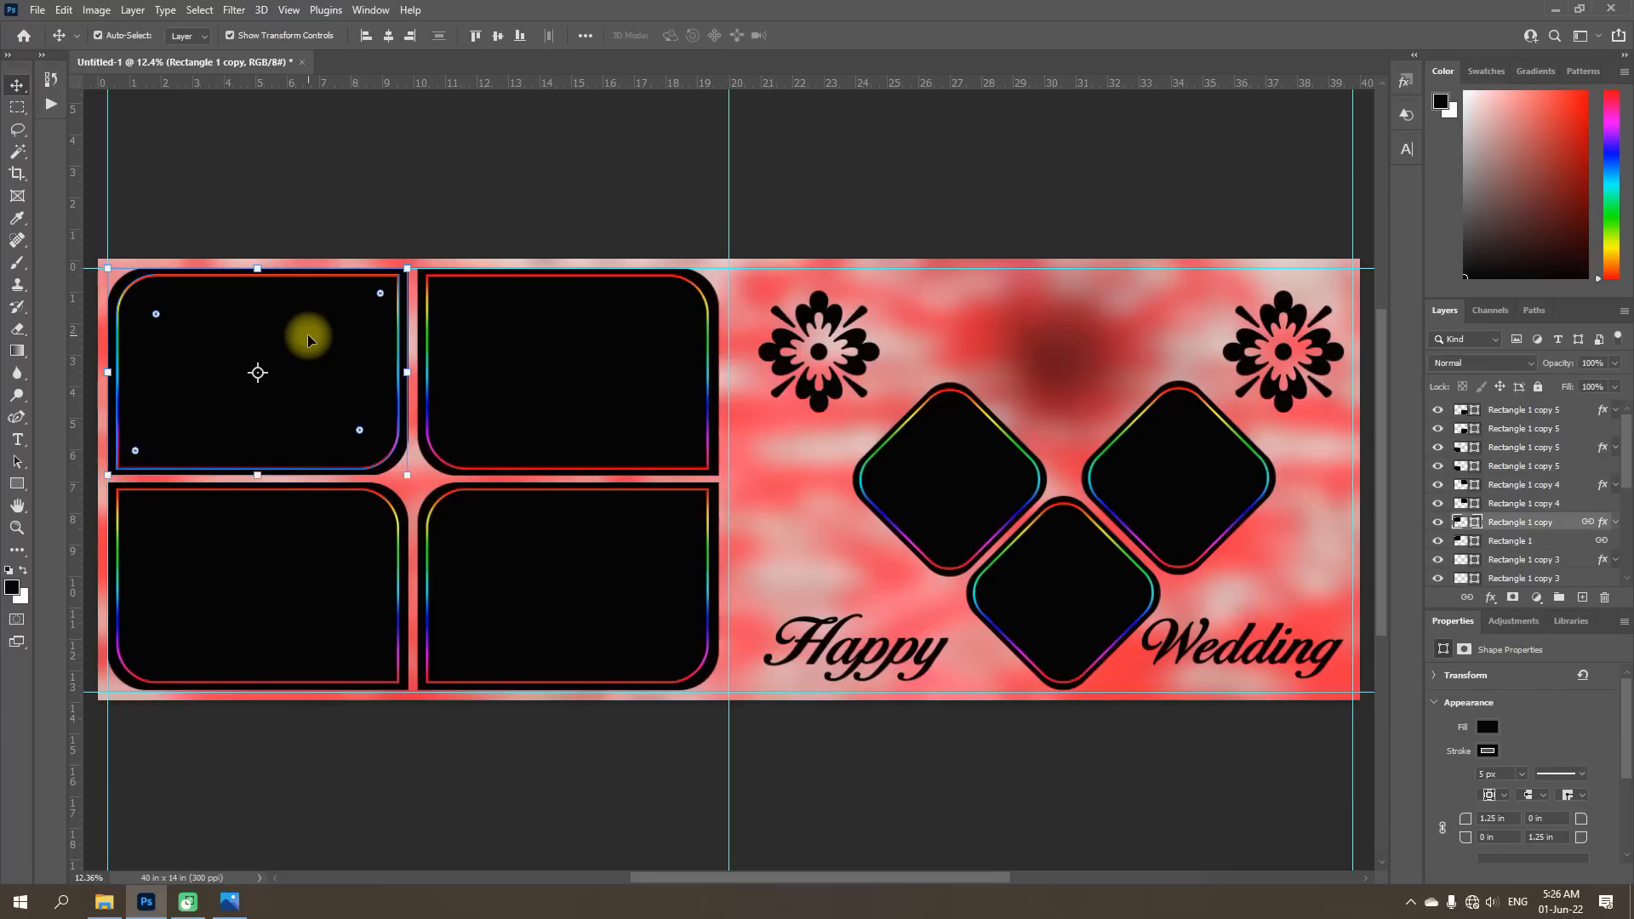
click(1438, 521)
click(626, 369)
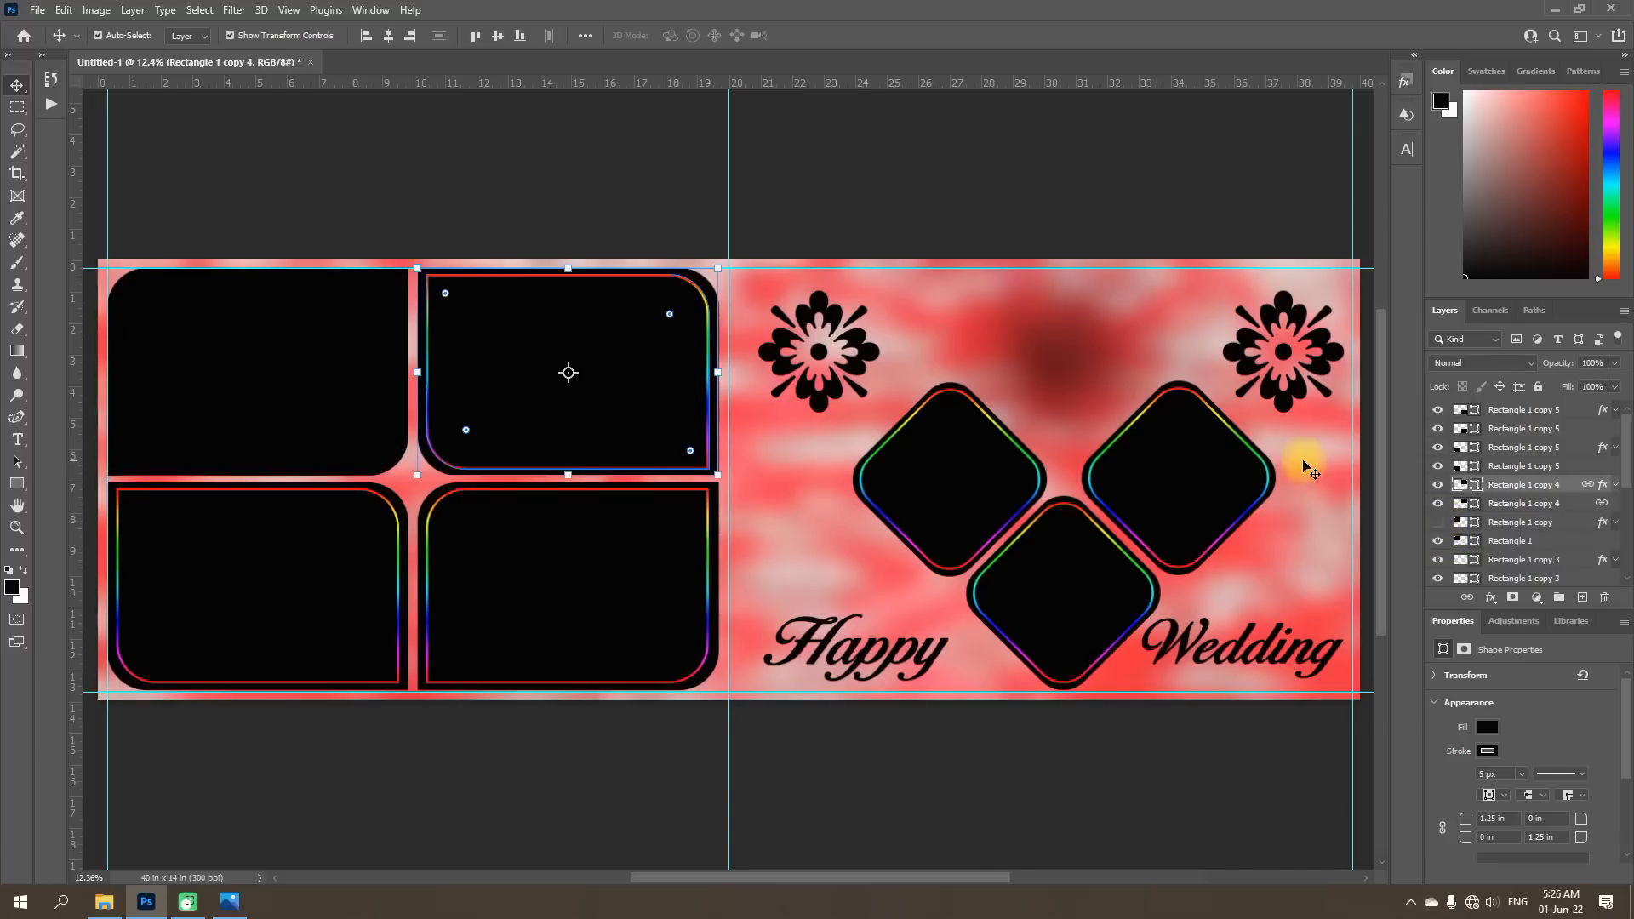
click(1438, 486)
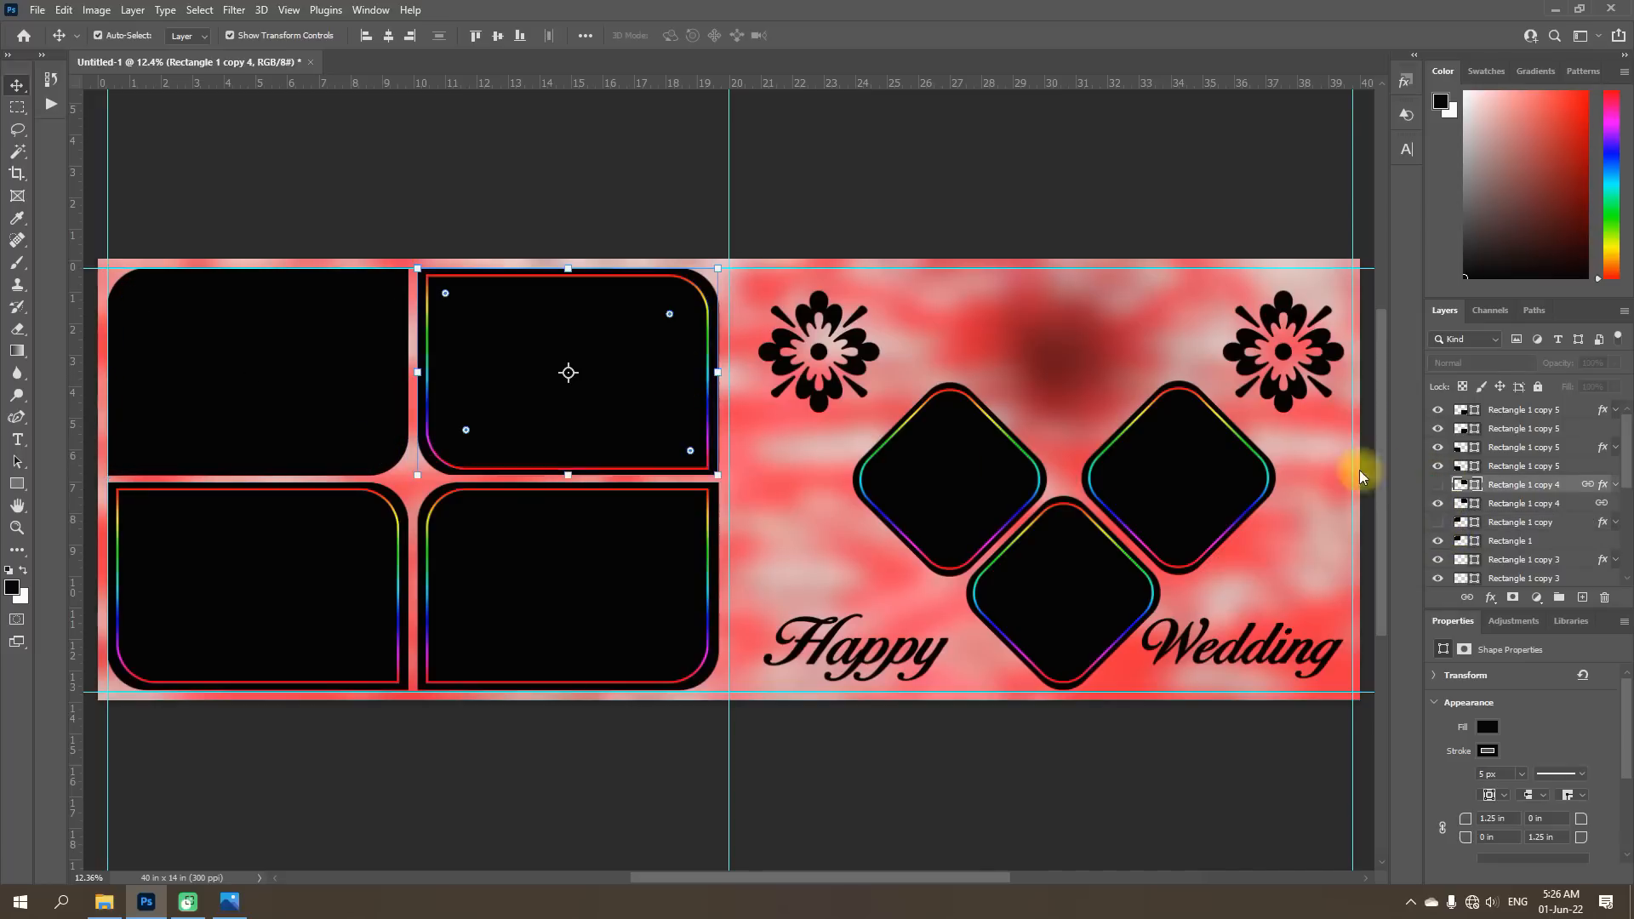
click(577, 578)
click(1438, 409)
click(286, 576)
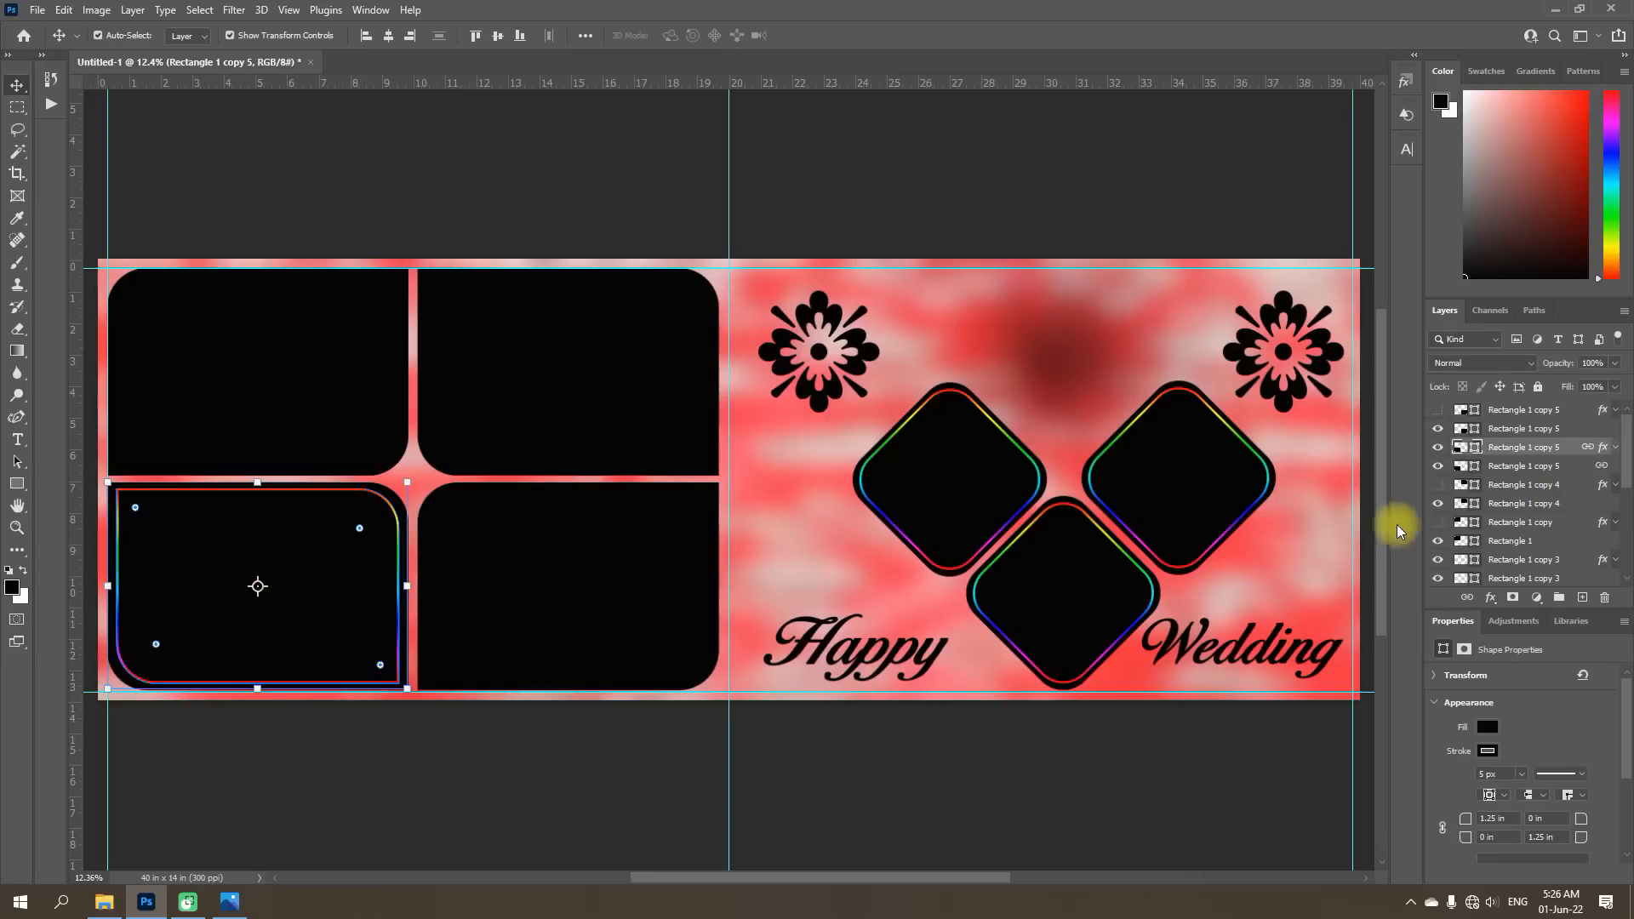
click(1438, 447)
Hide the stroked inner shapes of the three diamond frames and deselect everything.
click(954, 474)
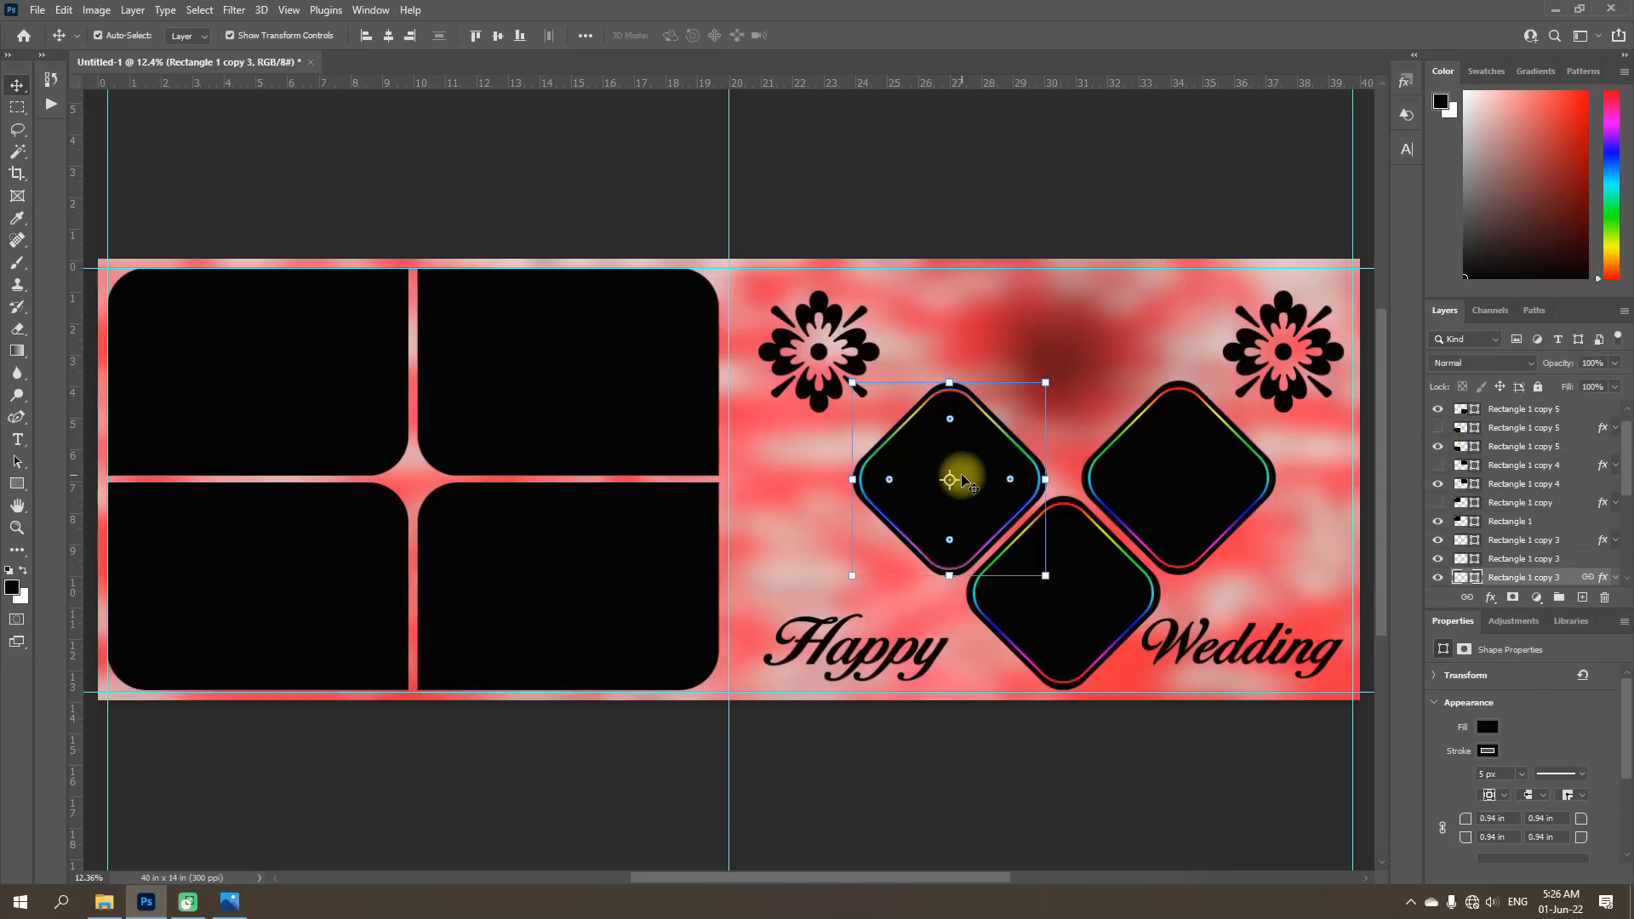
click(1438, 579)
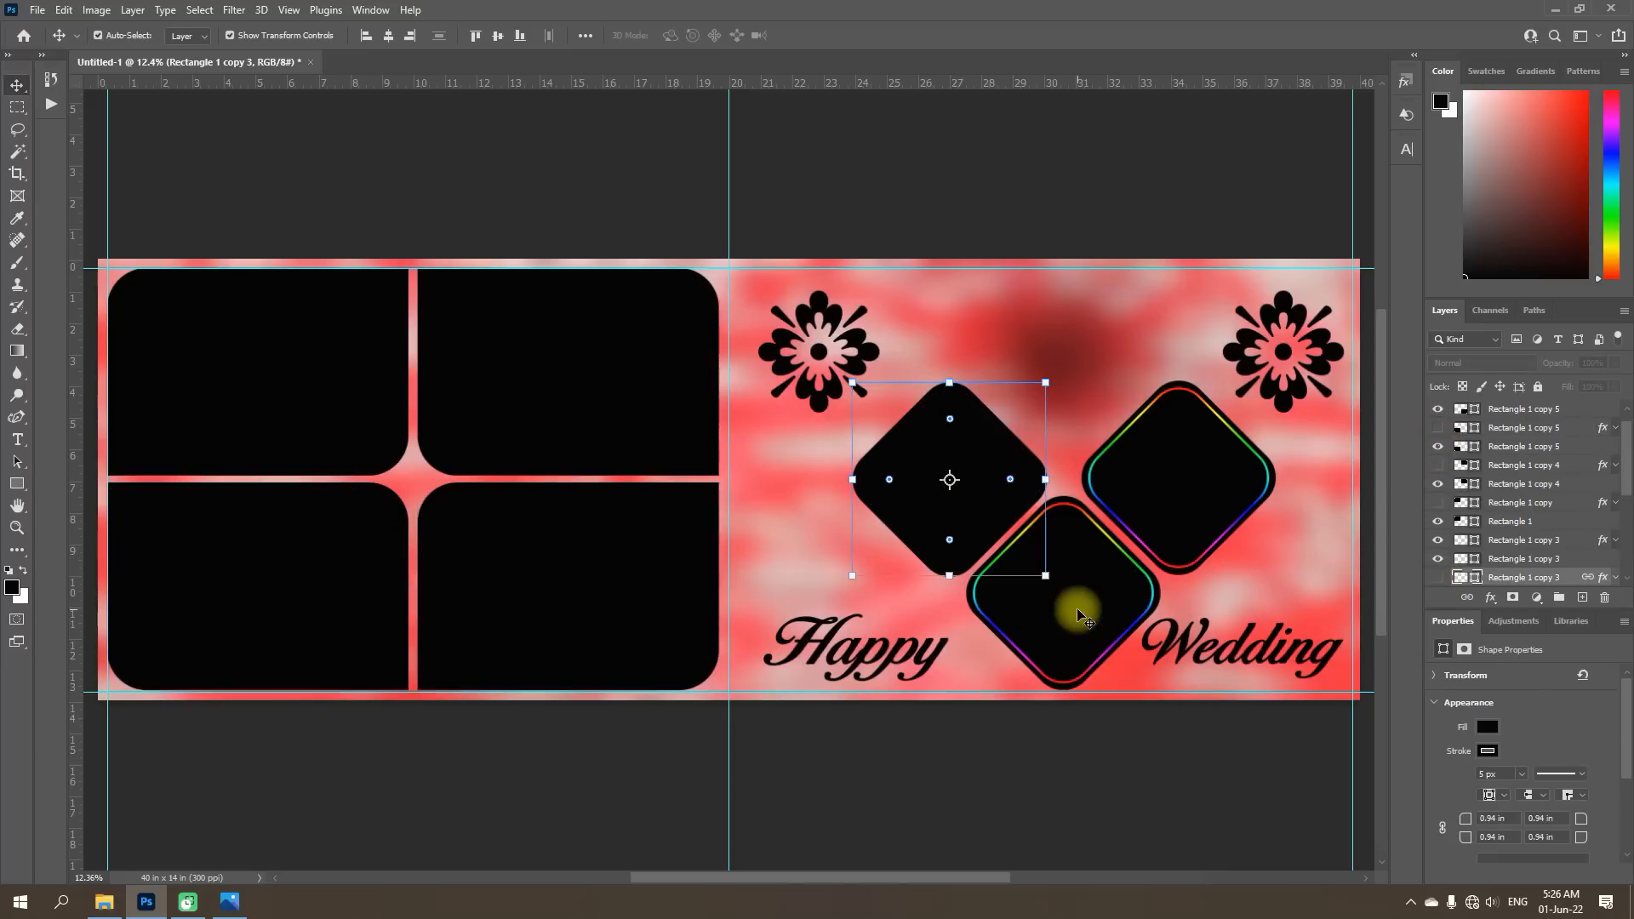
click(1076, 607)
click(1438, 539)
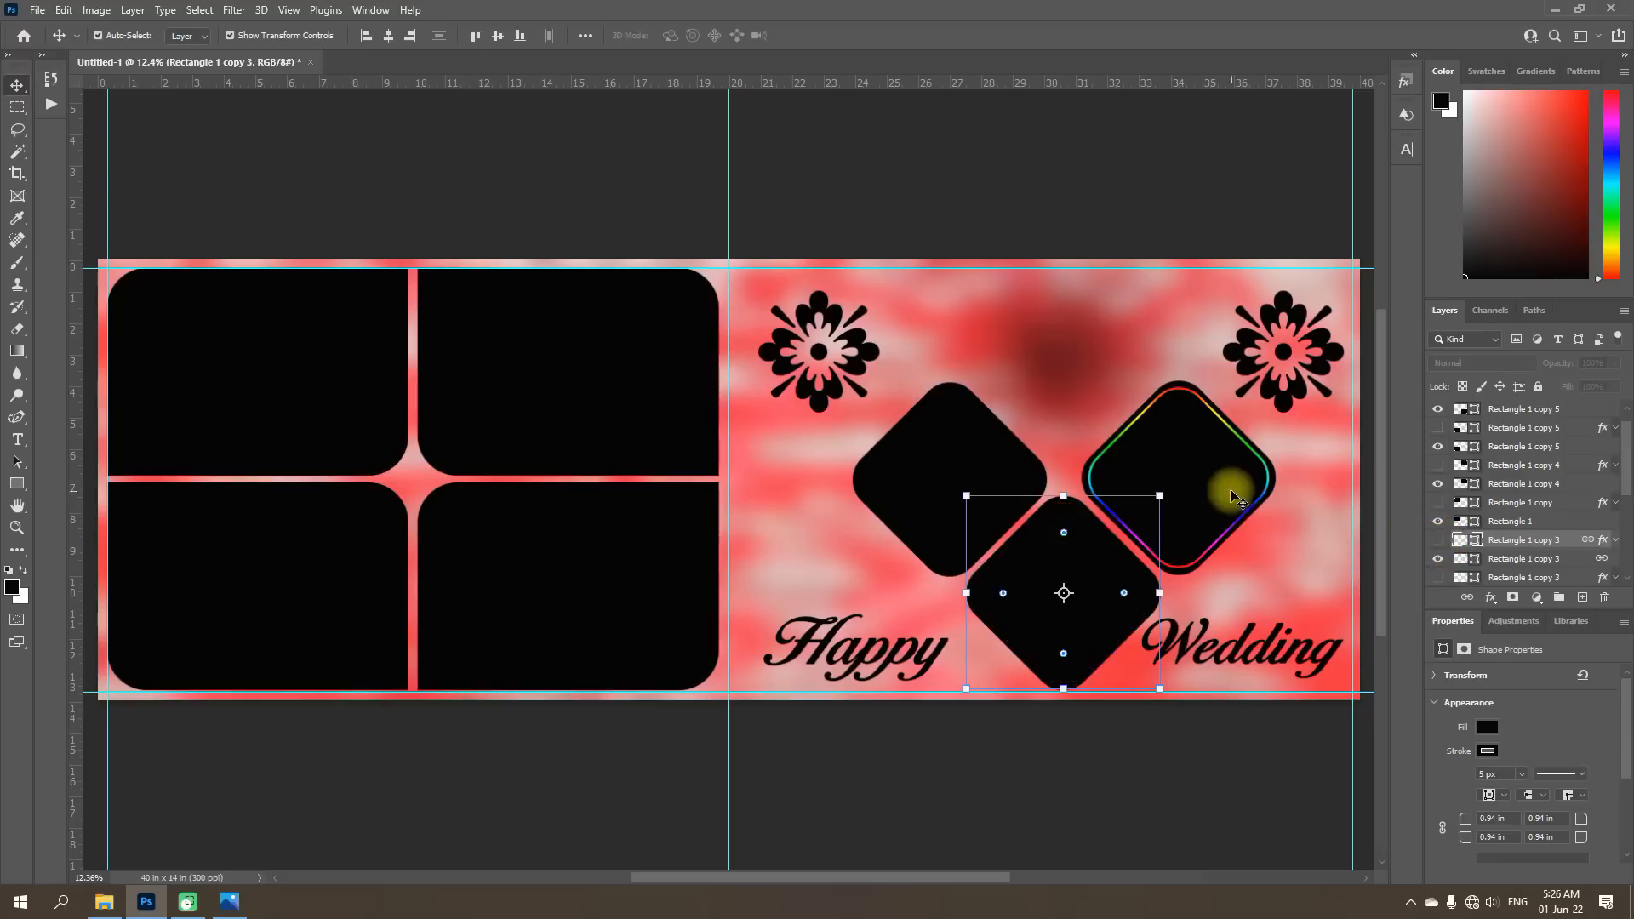
click(1209, 472)
click(1438, 578)
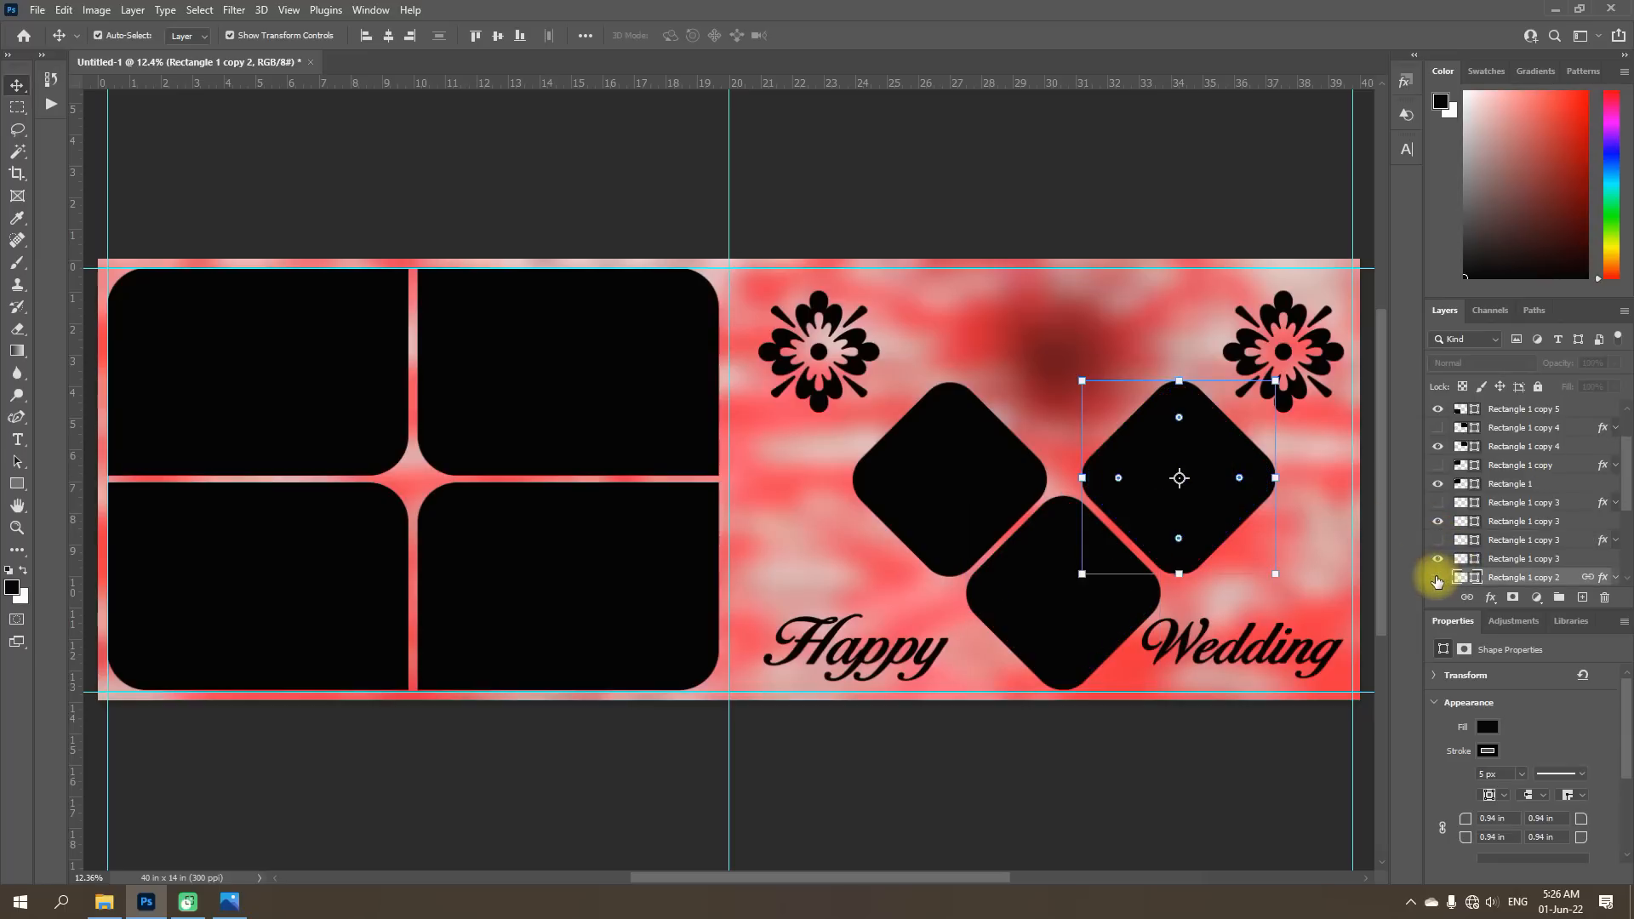
scroll(1436, 581, up, 1)
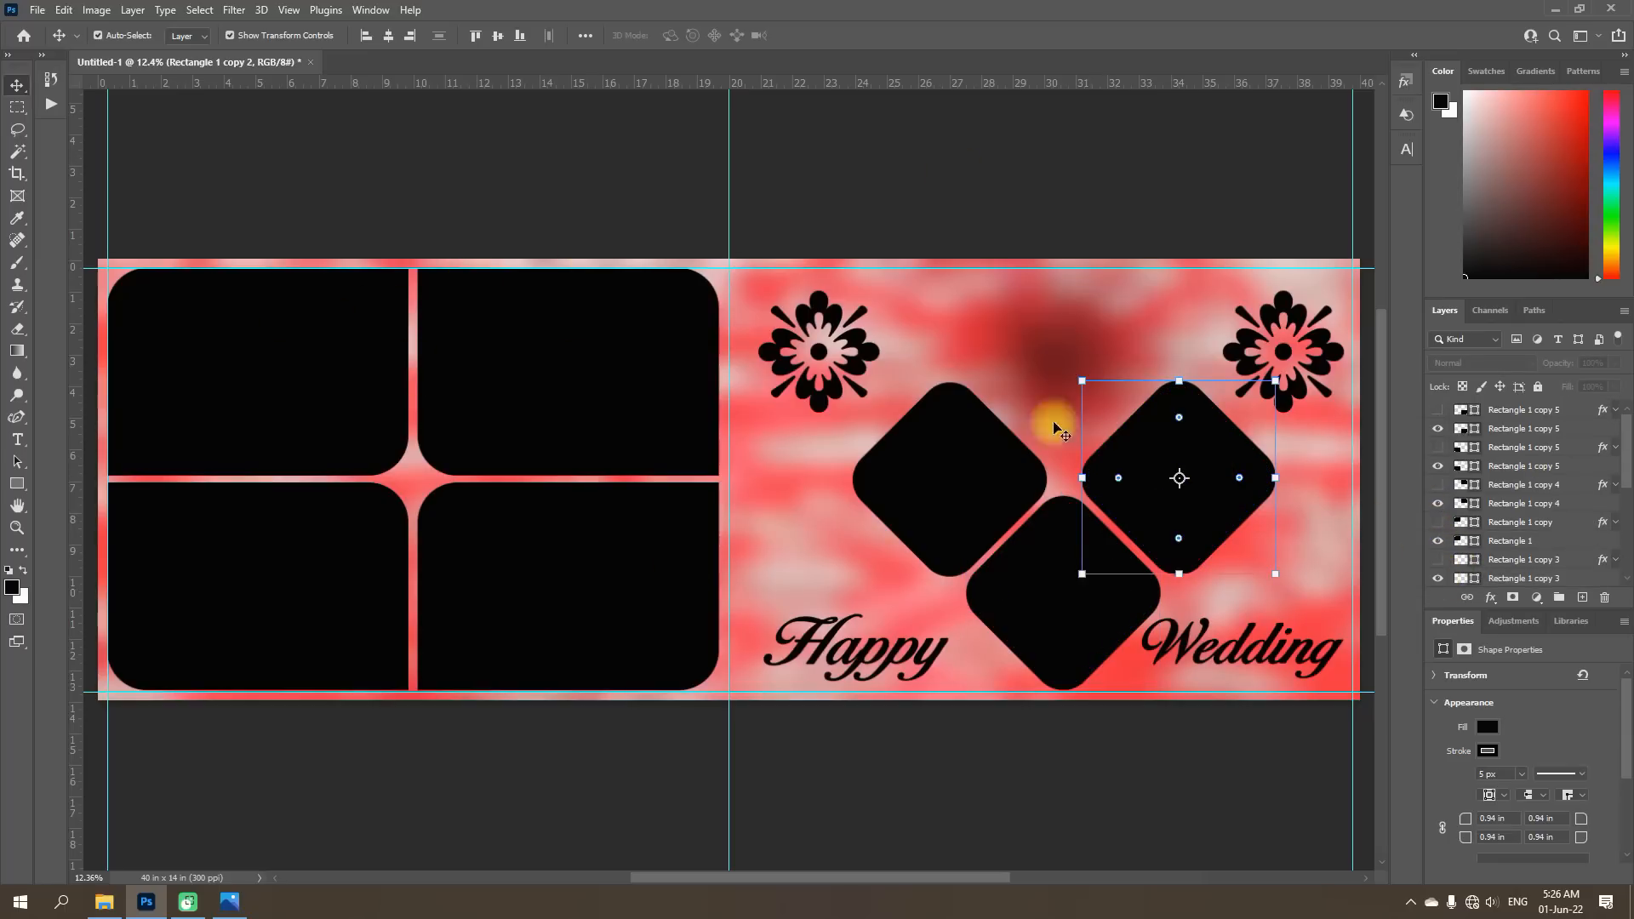
click(1109, 161)
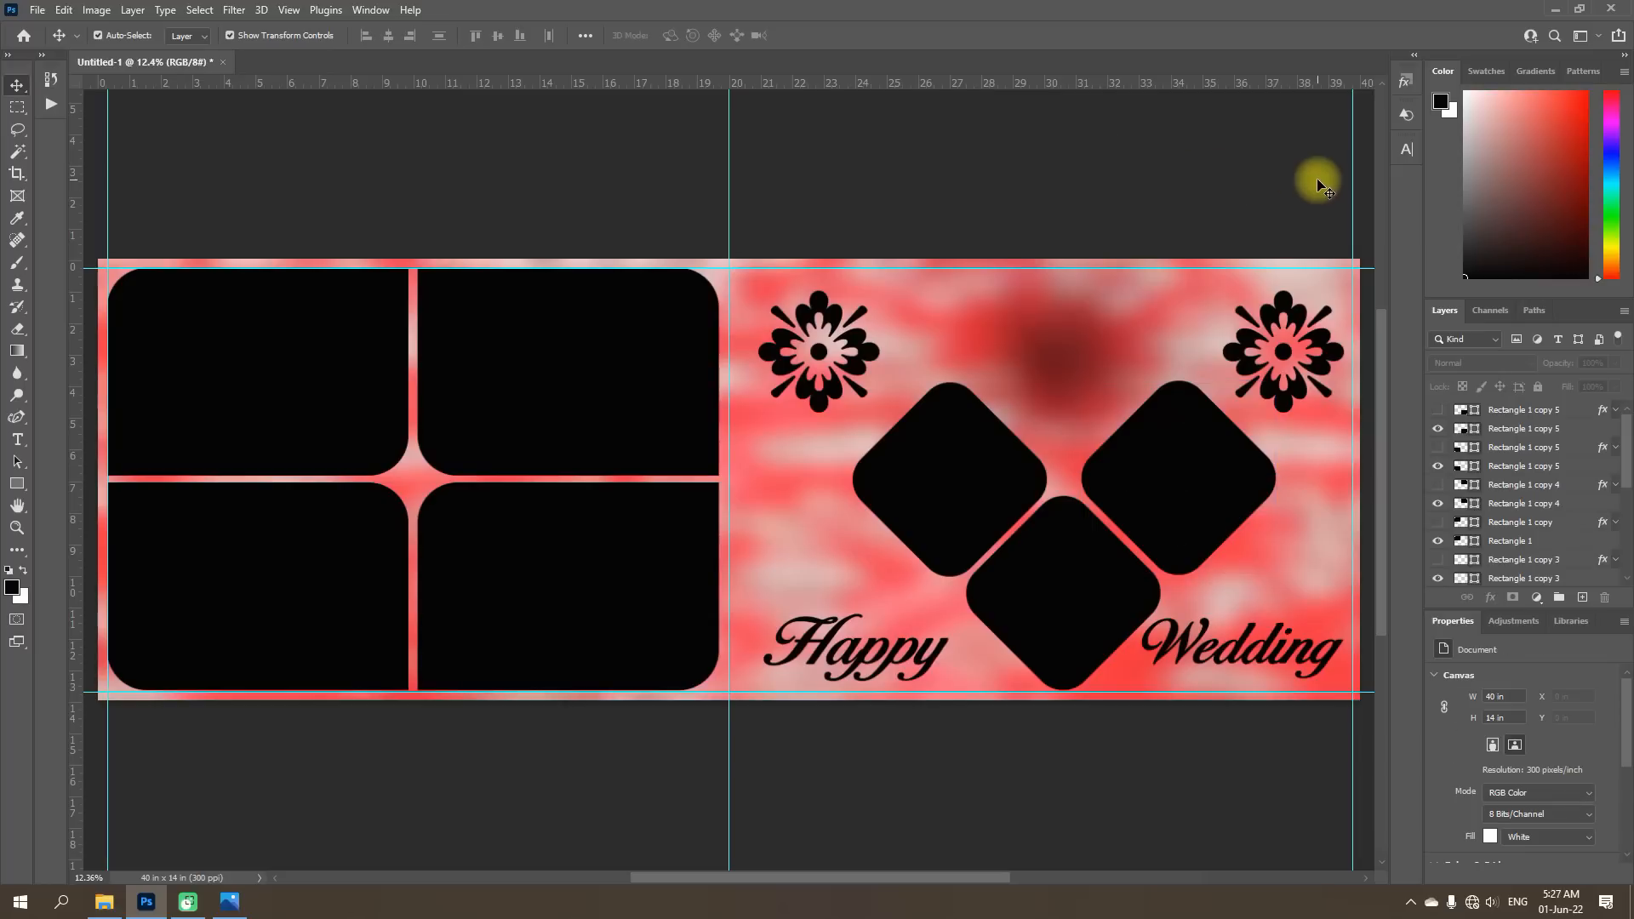
Apply the orange-red style with a magenta edge from G AND P Album Style to all visible frames, ornaments and text, and collapse the effects lists.
drag(1318, 182, 162, 718)
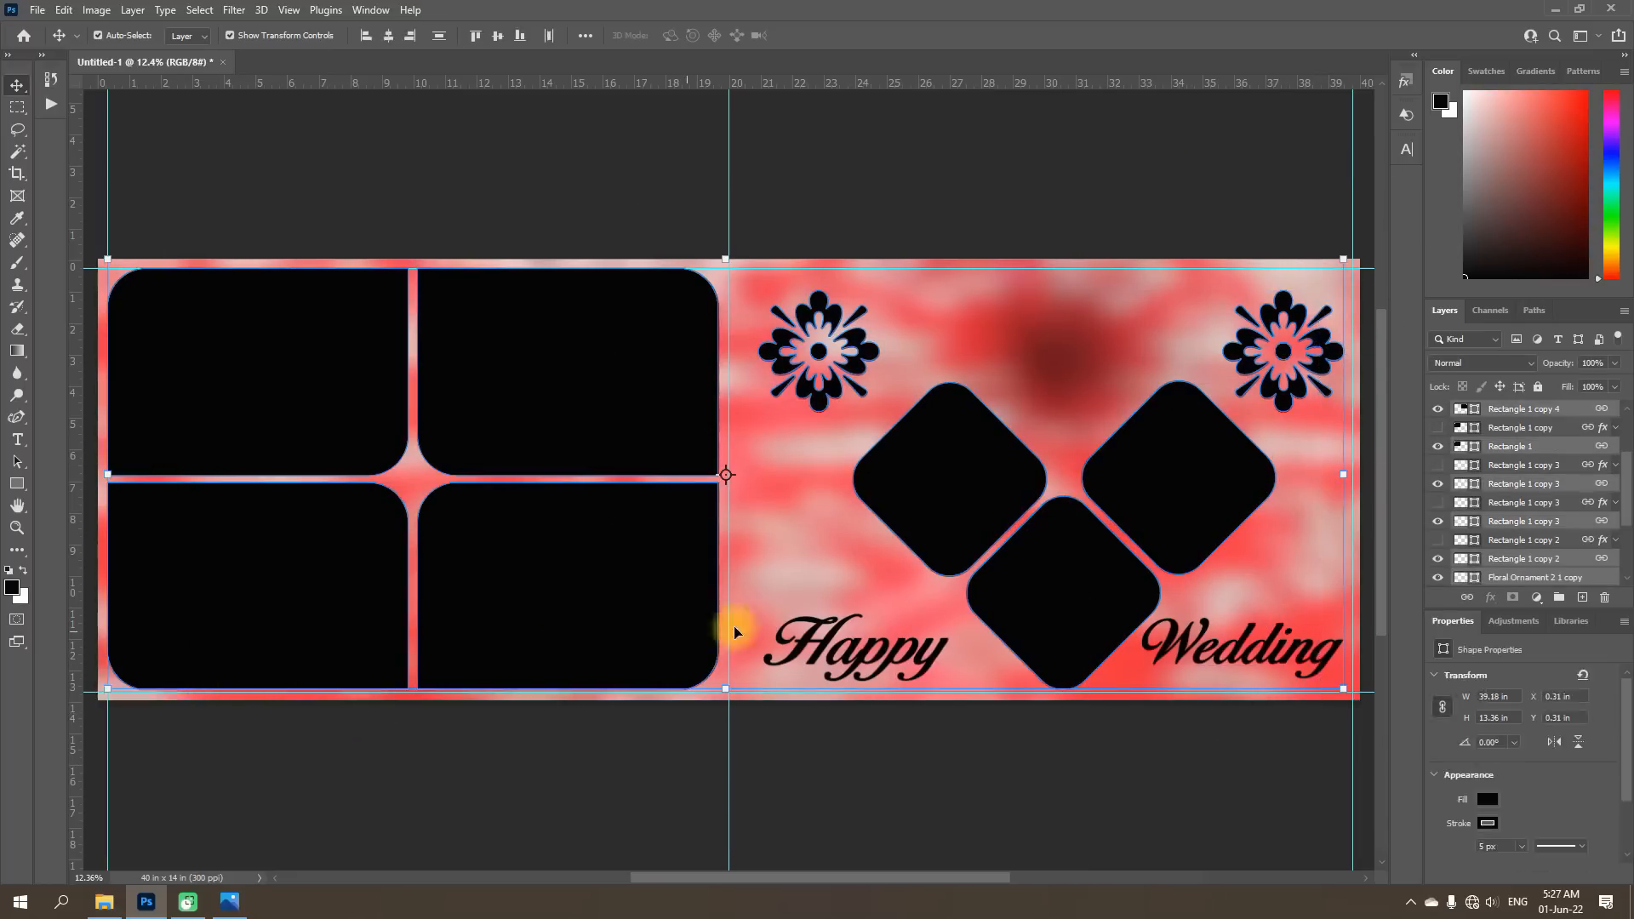
click(1404, 83)
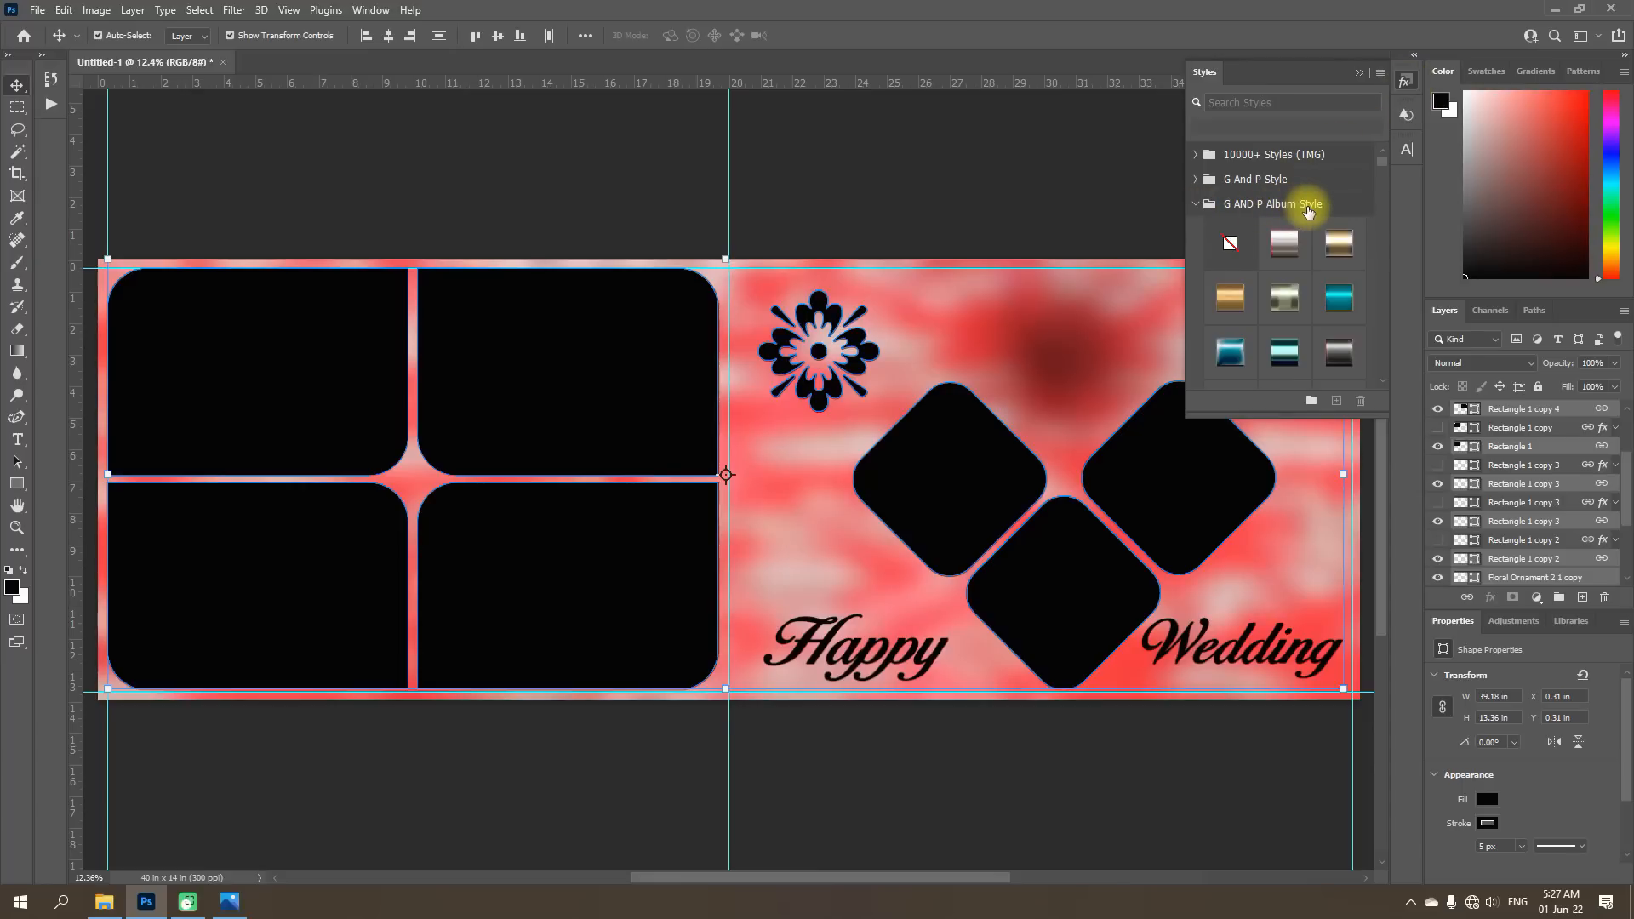
drag(1378, 159, 1381, 172)
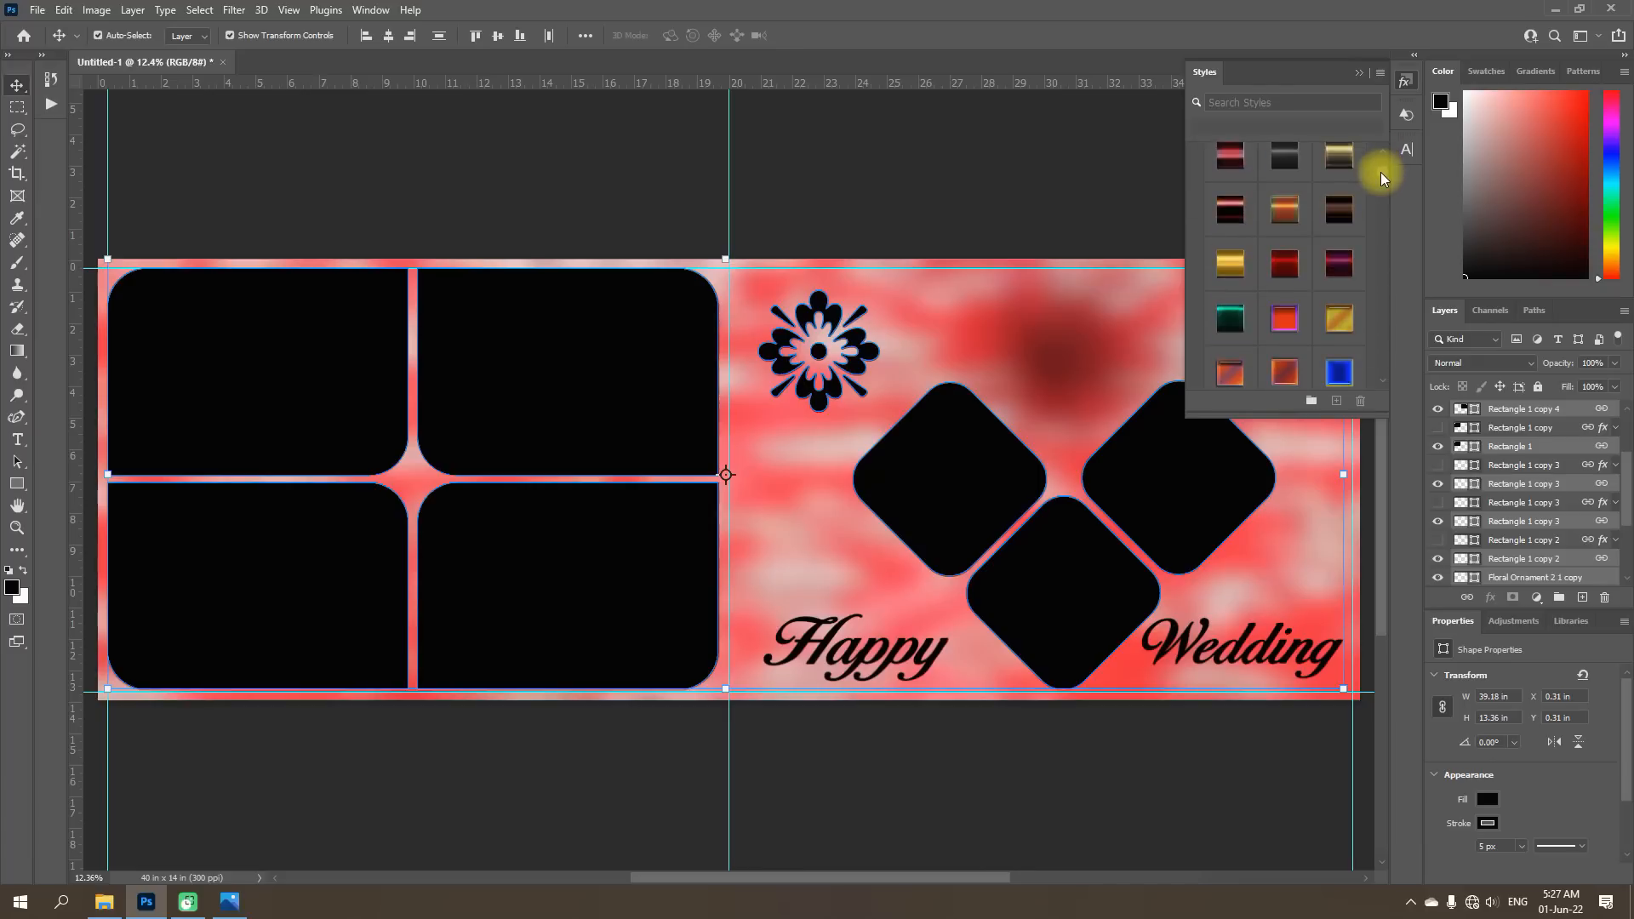
click(1287, 324)
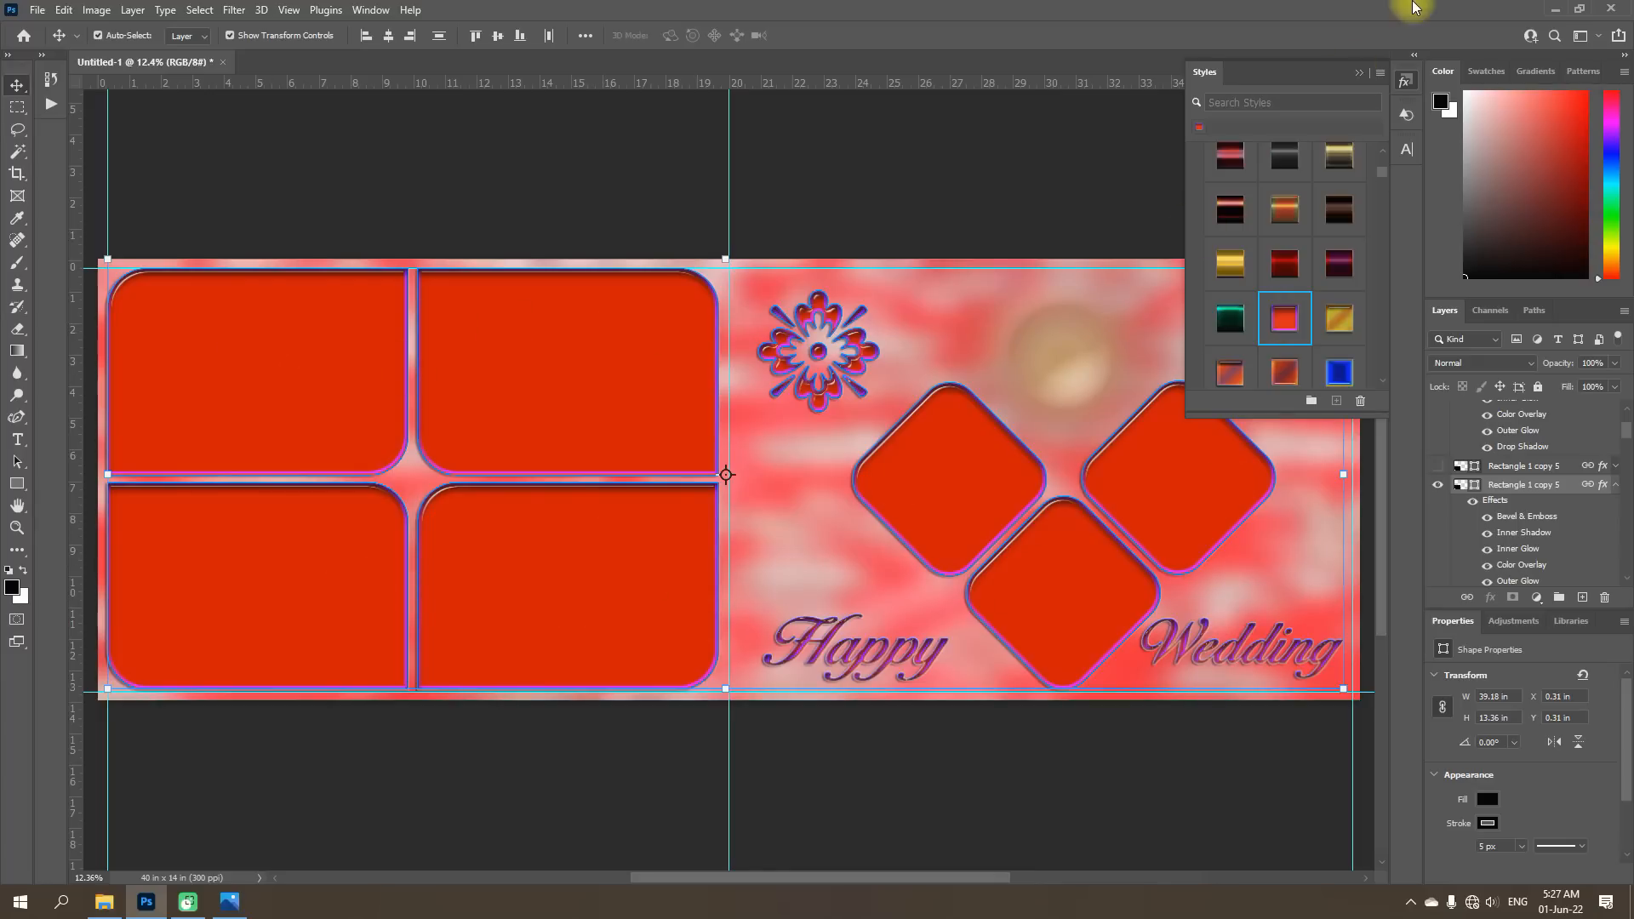
click(1358, 72)
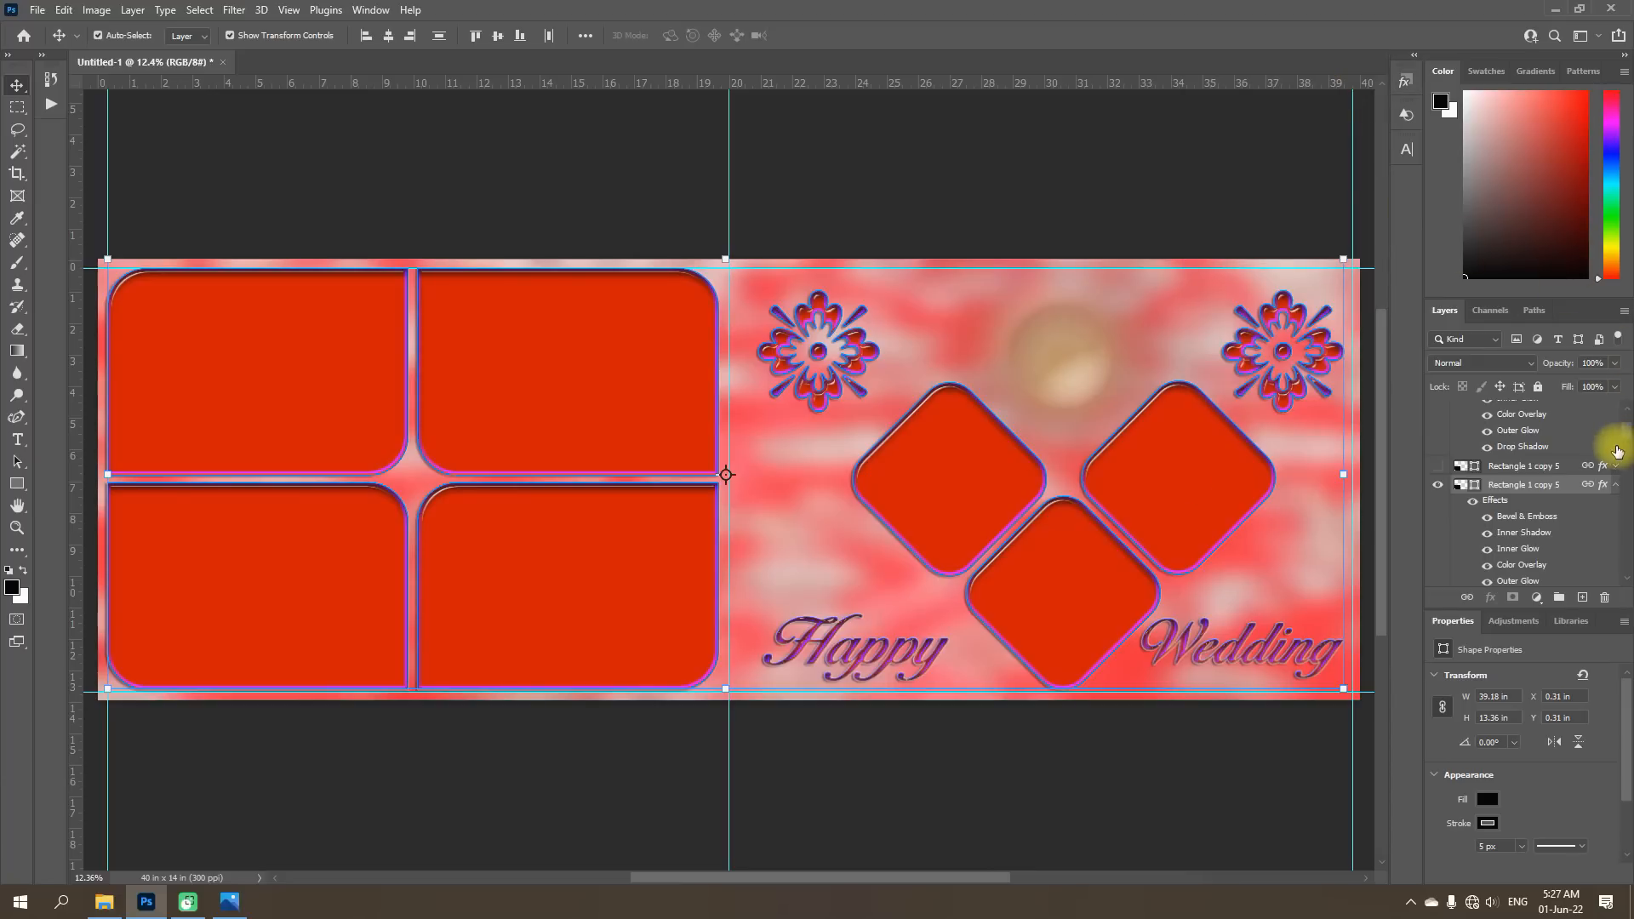
click(1616, 484)
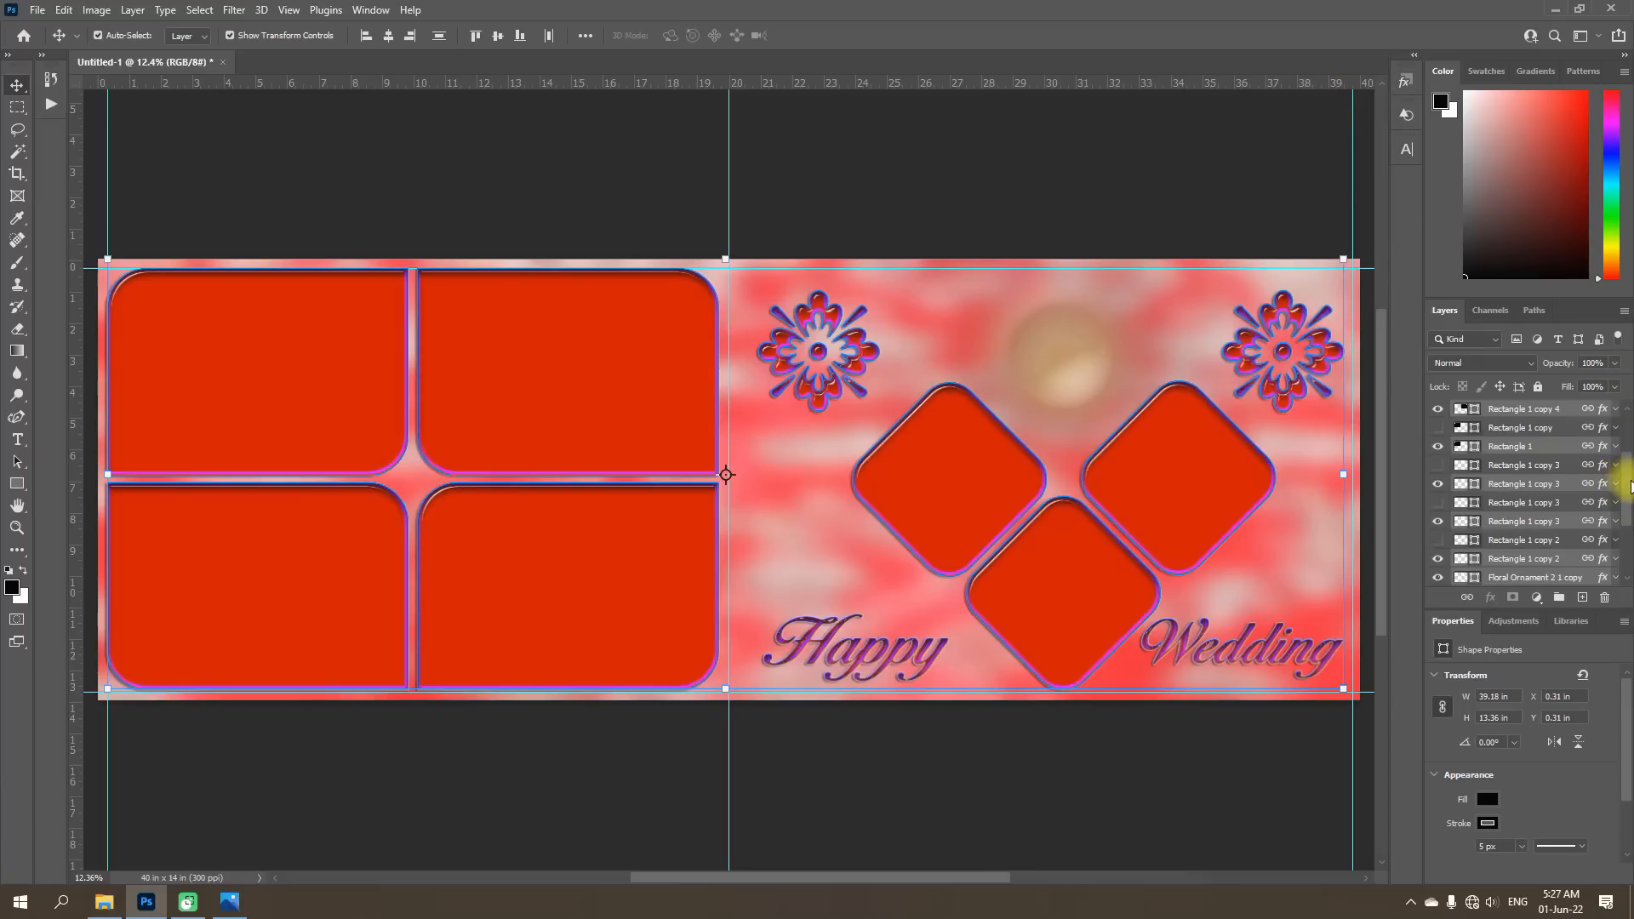
Show the hidden inner shapes of all four rounded frames and all three diamond frames again.
drag(1630, 485, 1609, 430)
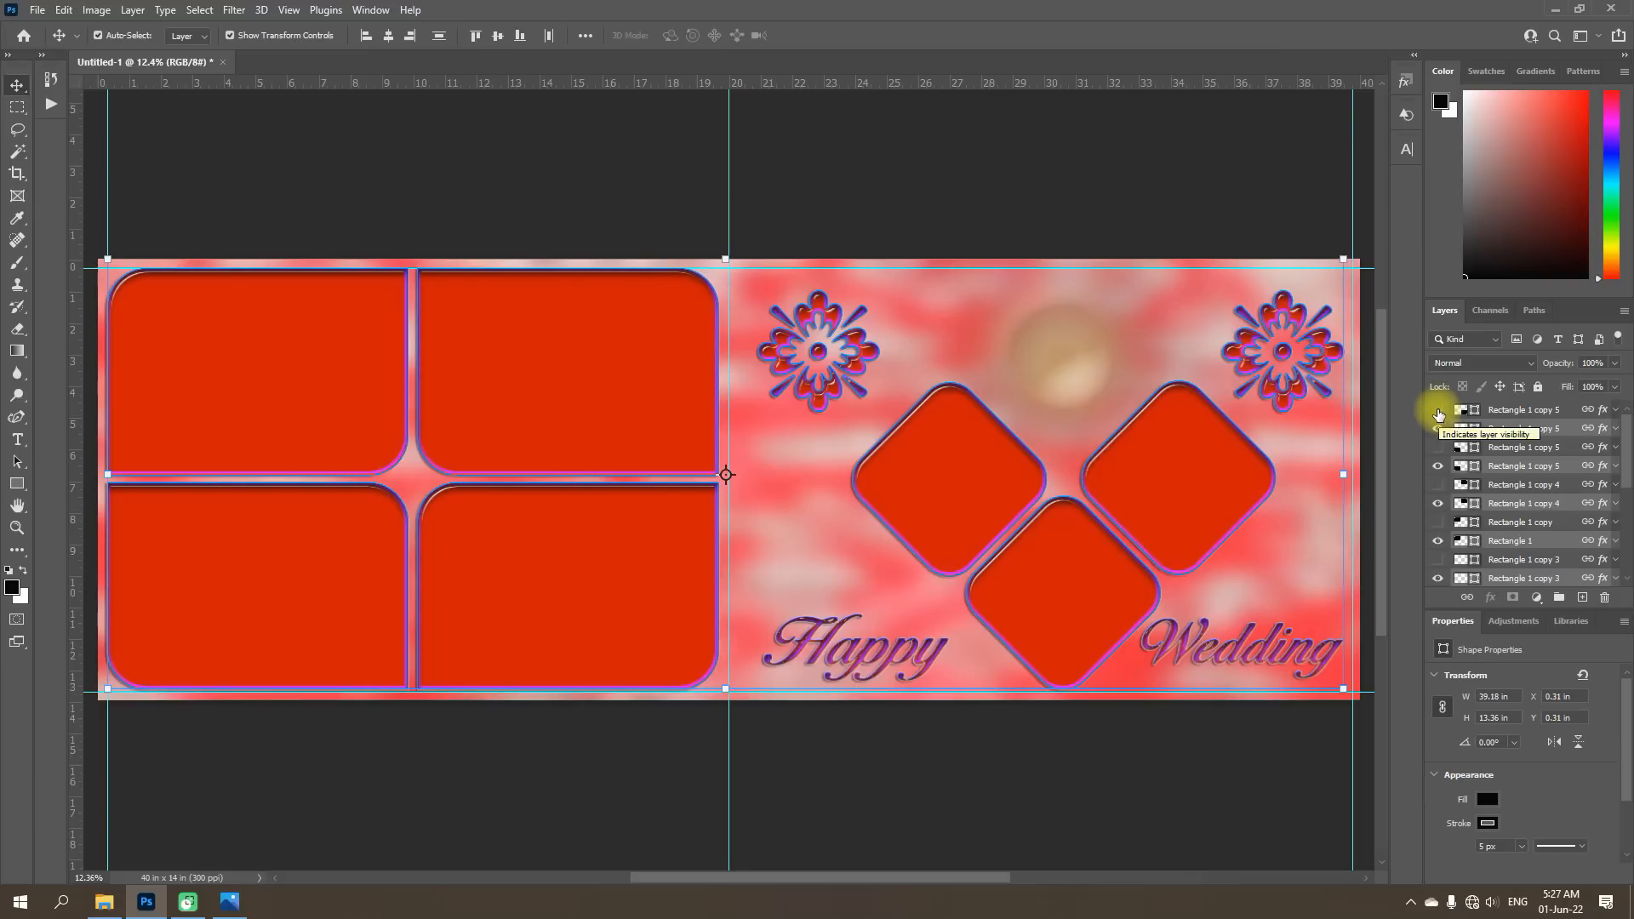
drag(1439, 414, 1437, 580)
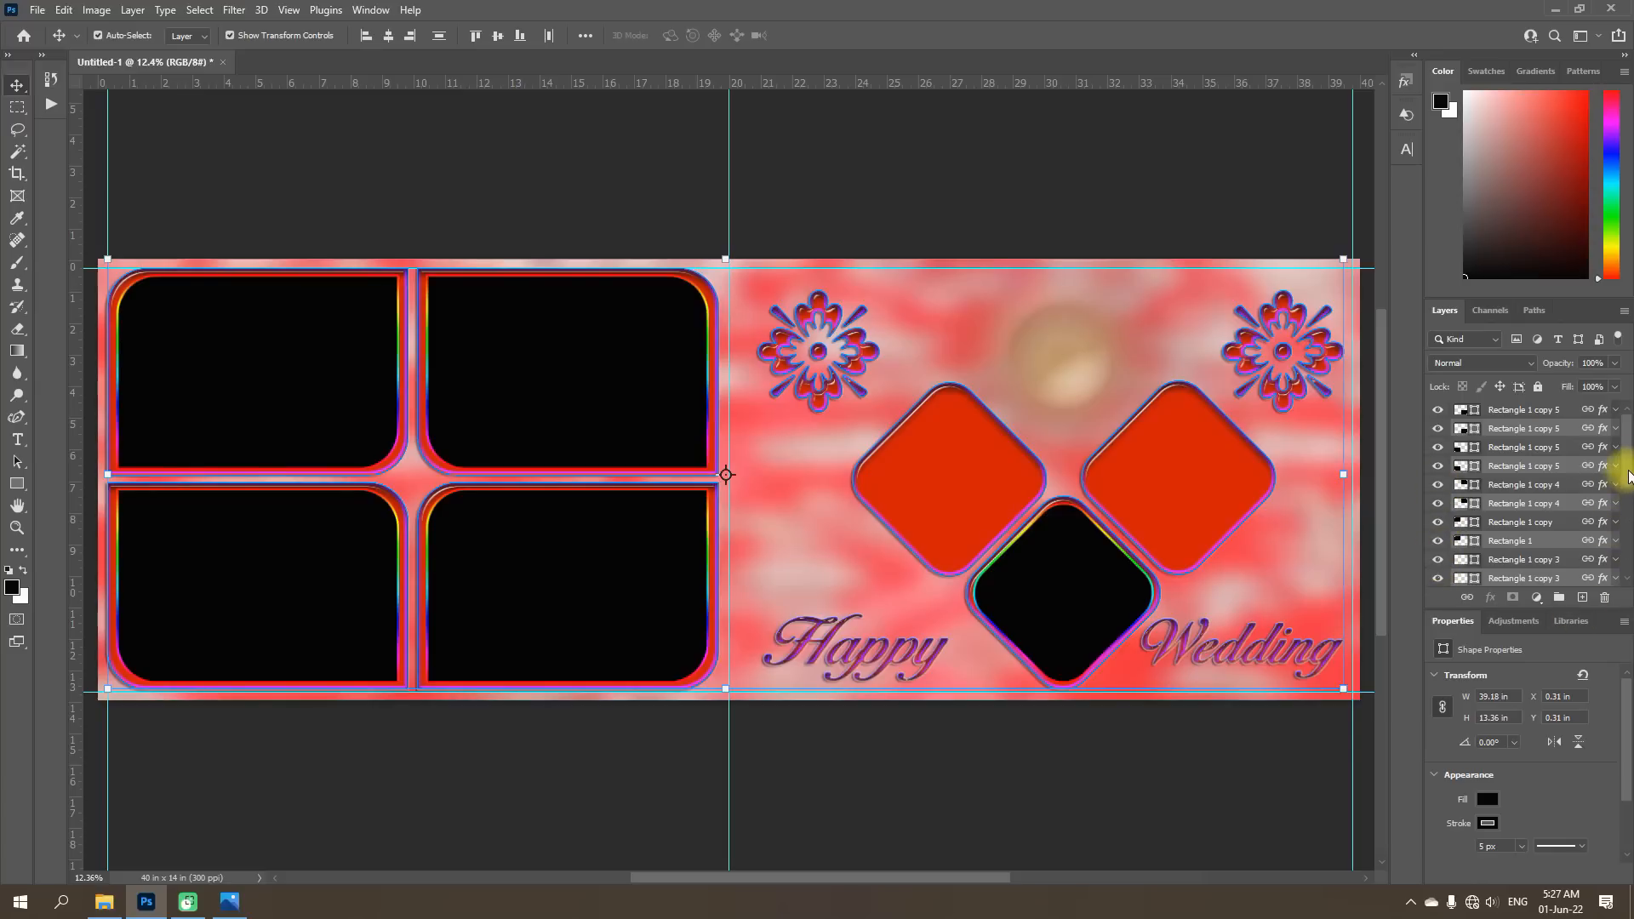
drag(1628, 478, 1629, 523)
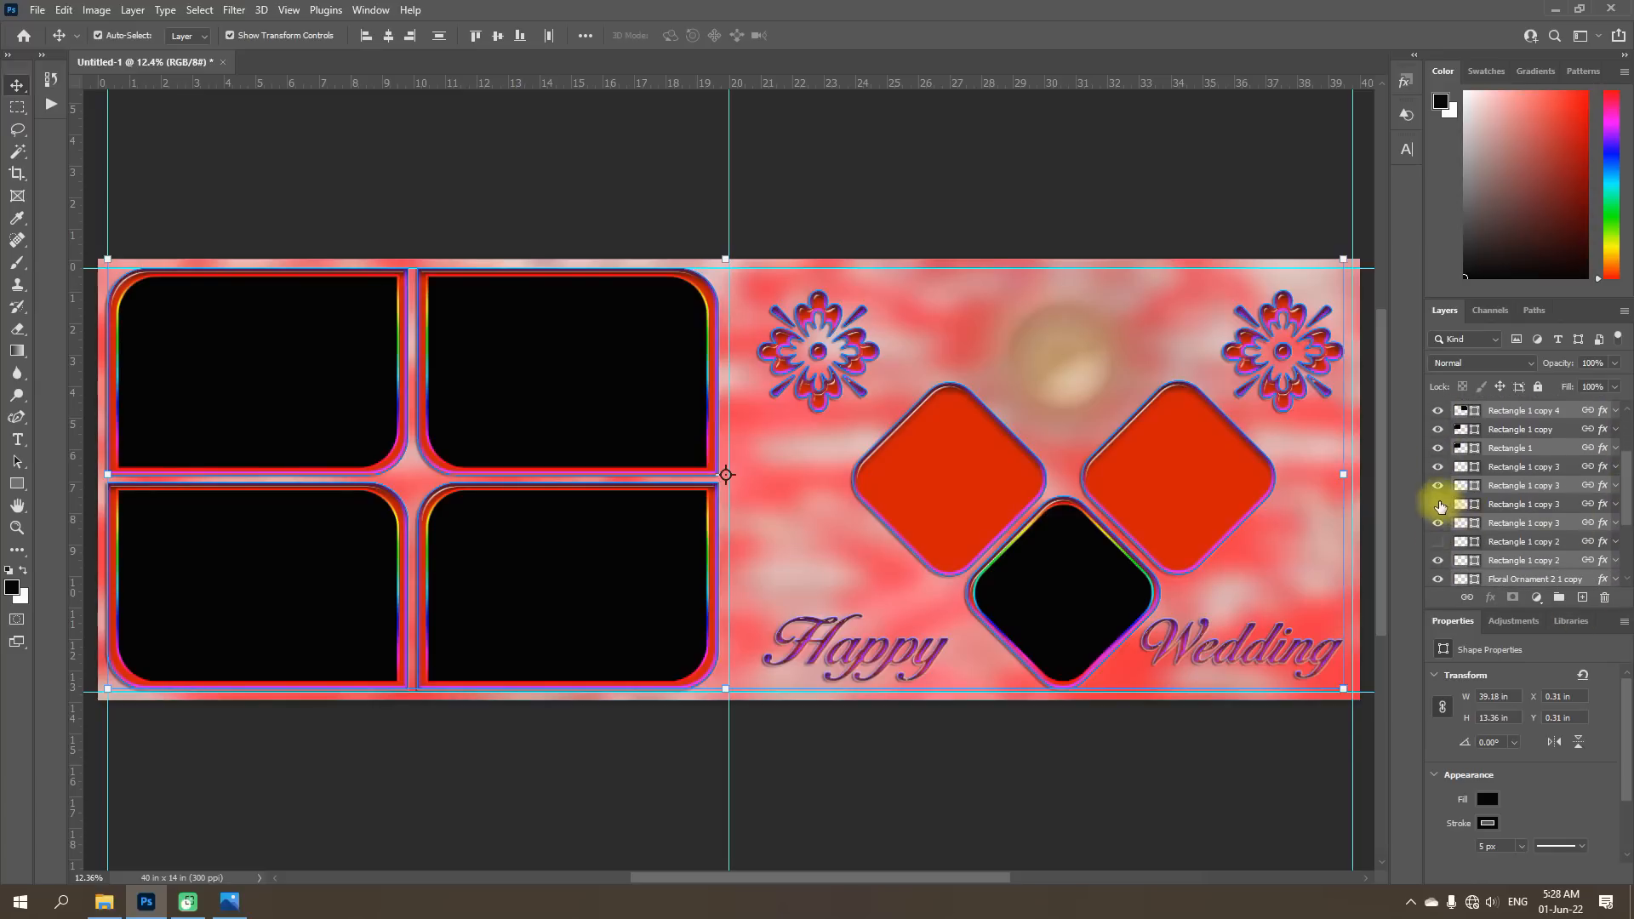
click(1437, 506)
click(1437, 542)
click(1438, 560)
drag(1628, 514, 1627, 553)
scroll(1617, 571, up, 3)
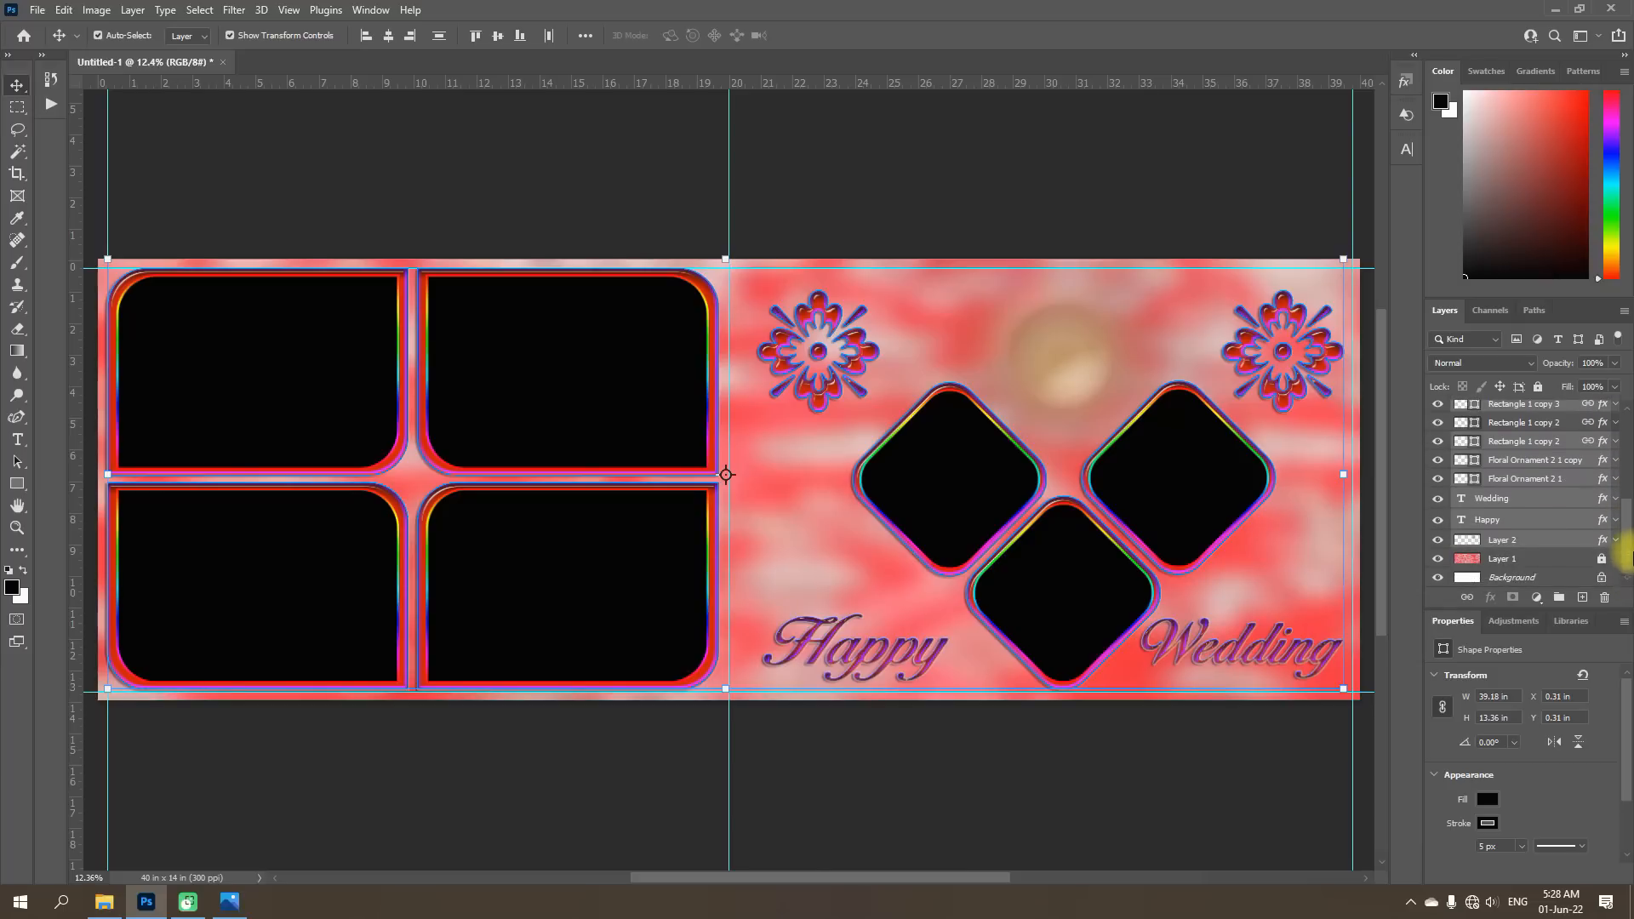
scroll(1616, 570, up, 3)
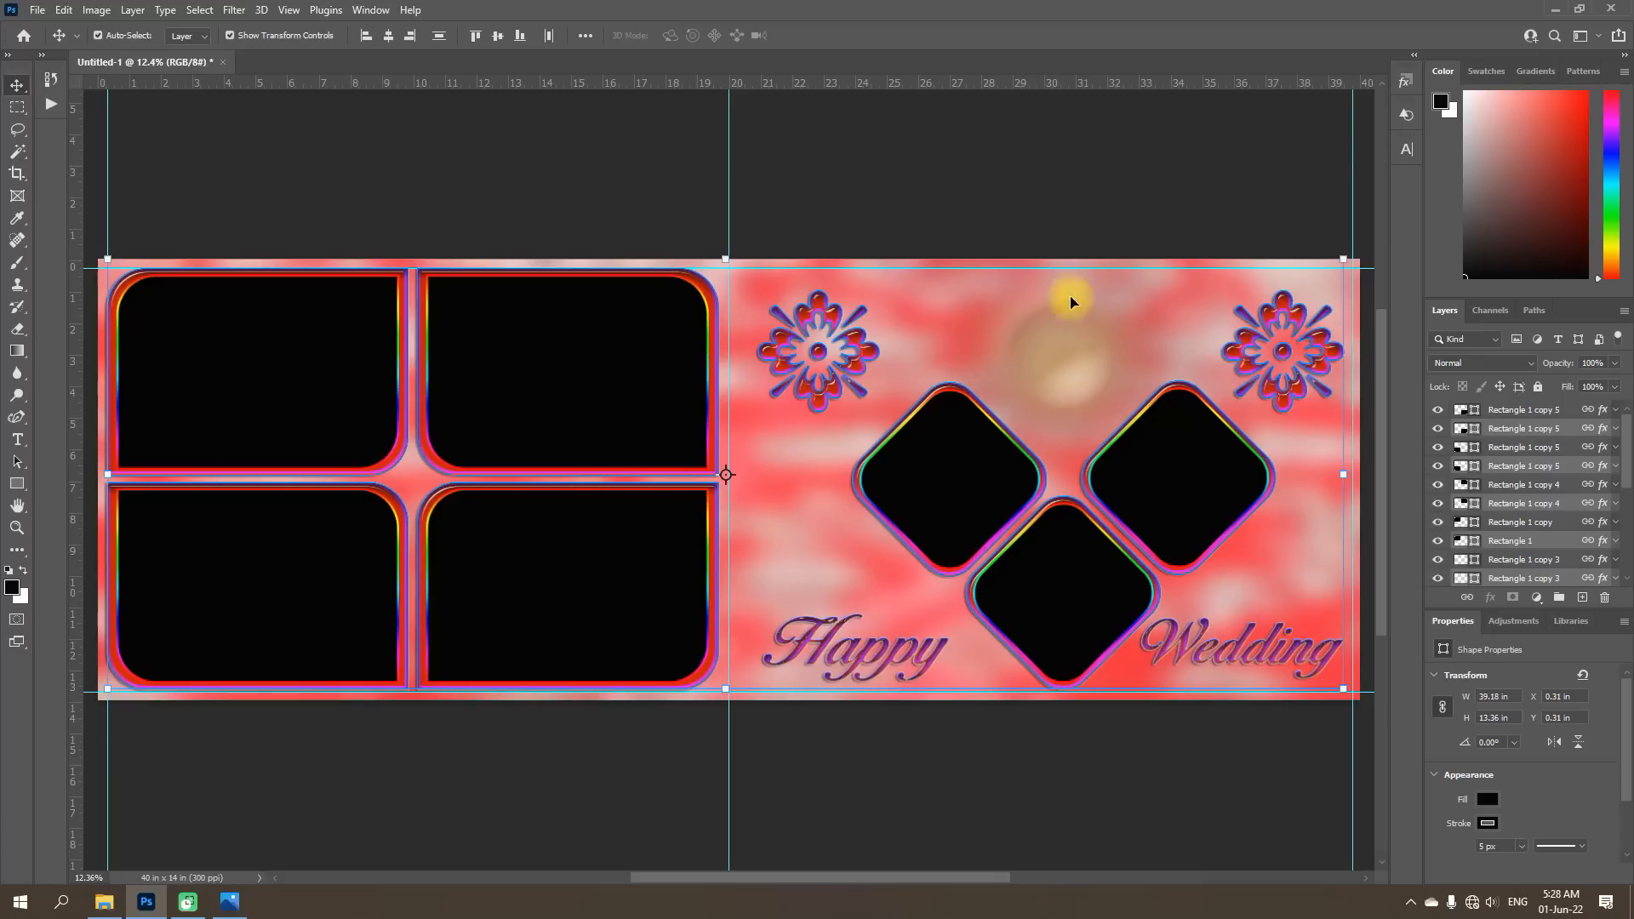
Clear the layer style from Layer 2, the dark soft spot above the diamonds, and deselect it.
scroll(1502, 540, down, 5)
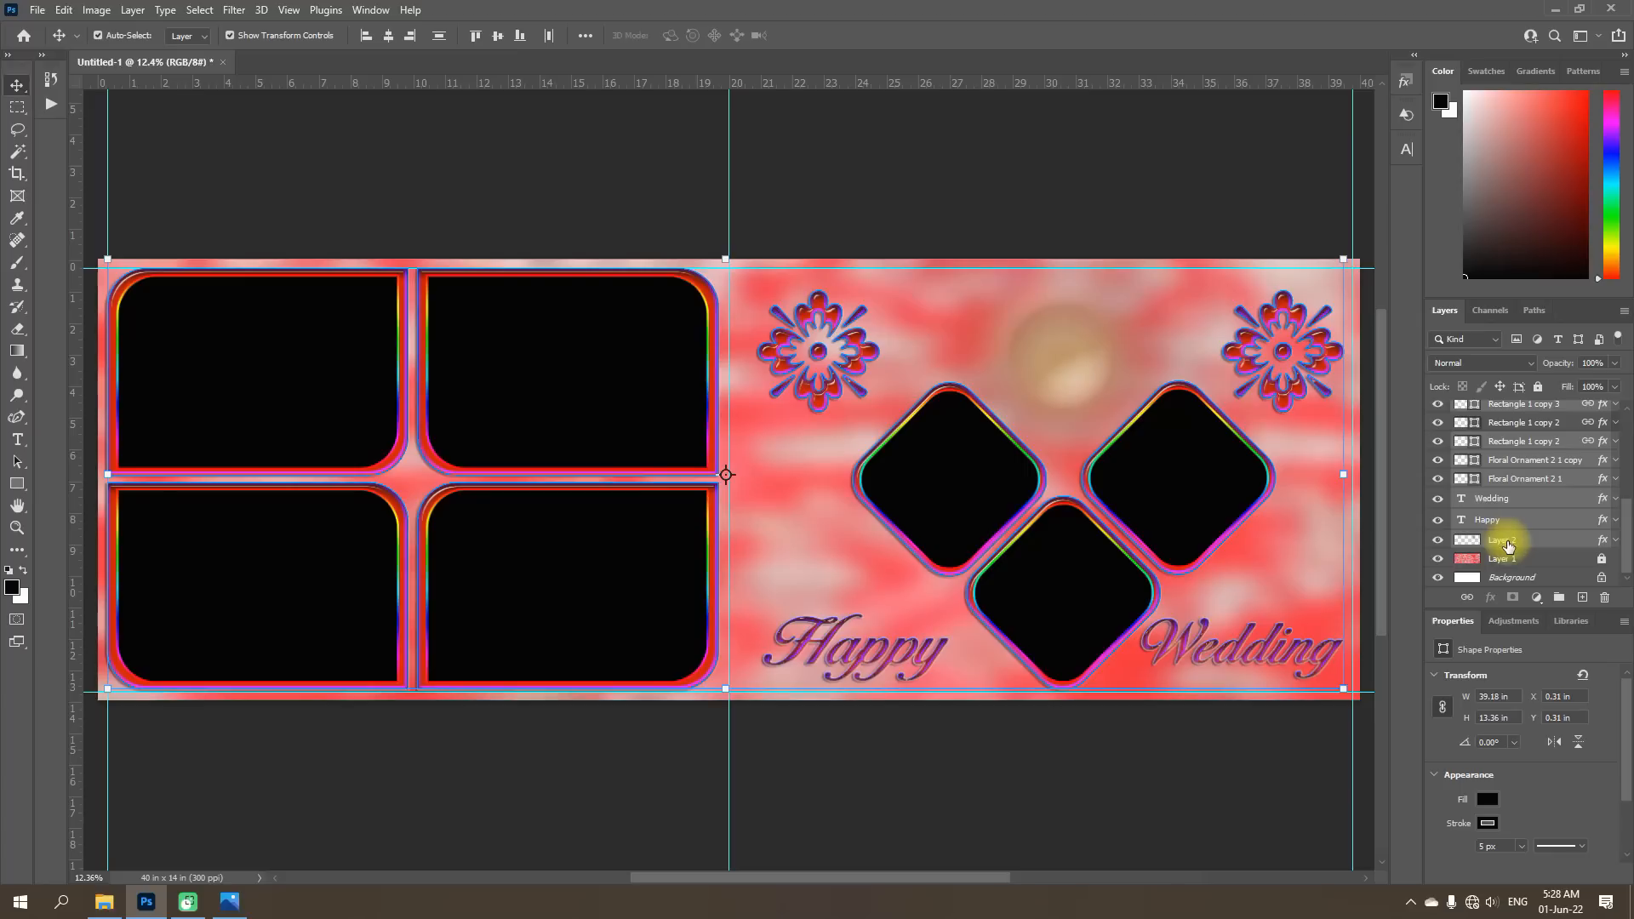
click(1505, 542)
right_click(1507, 547)
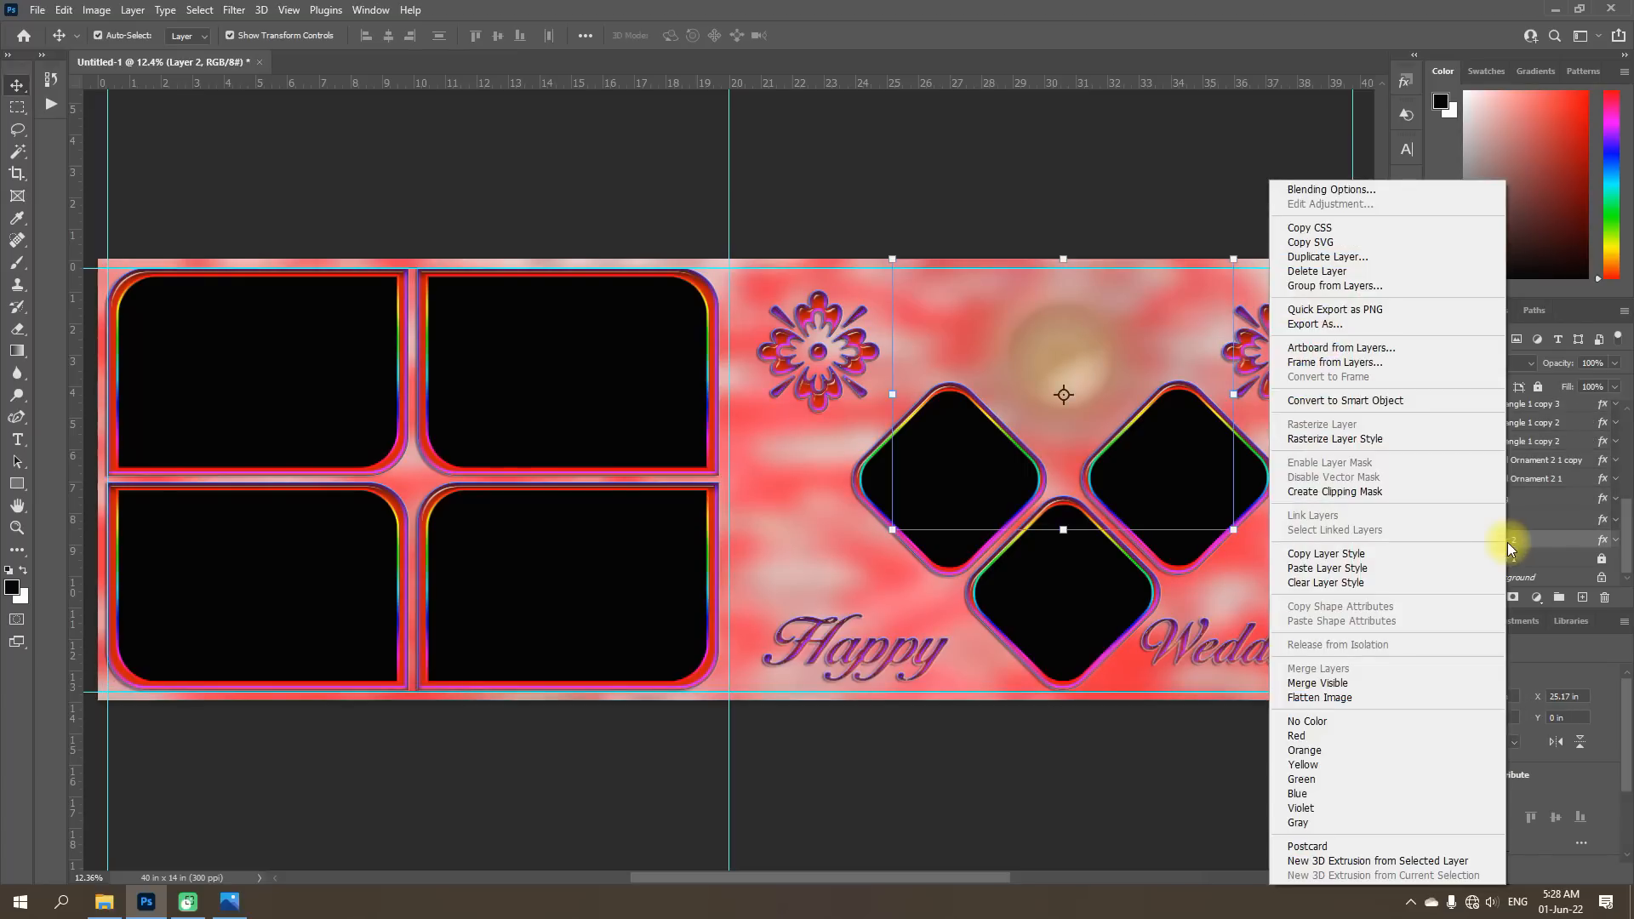
click(1320, 584)
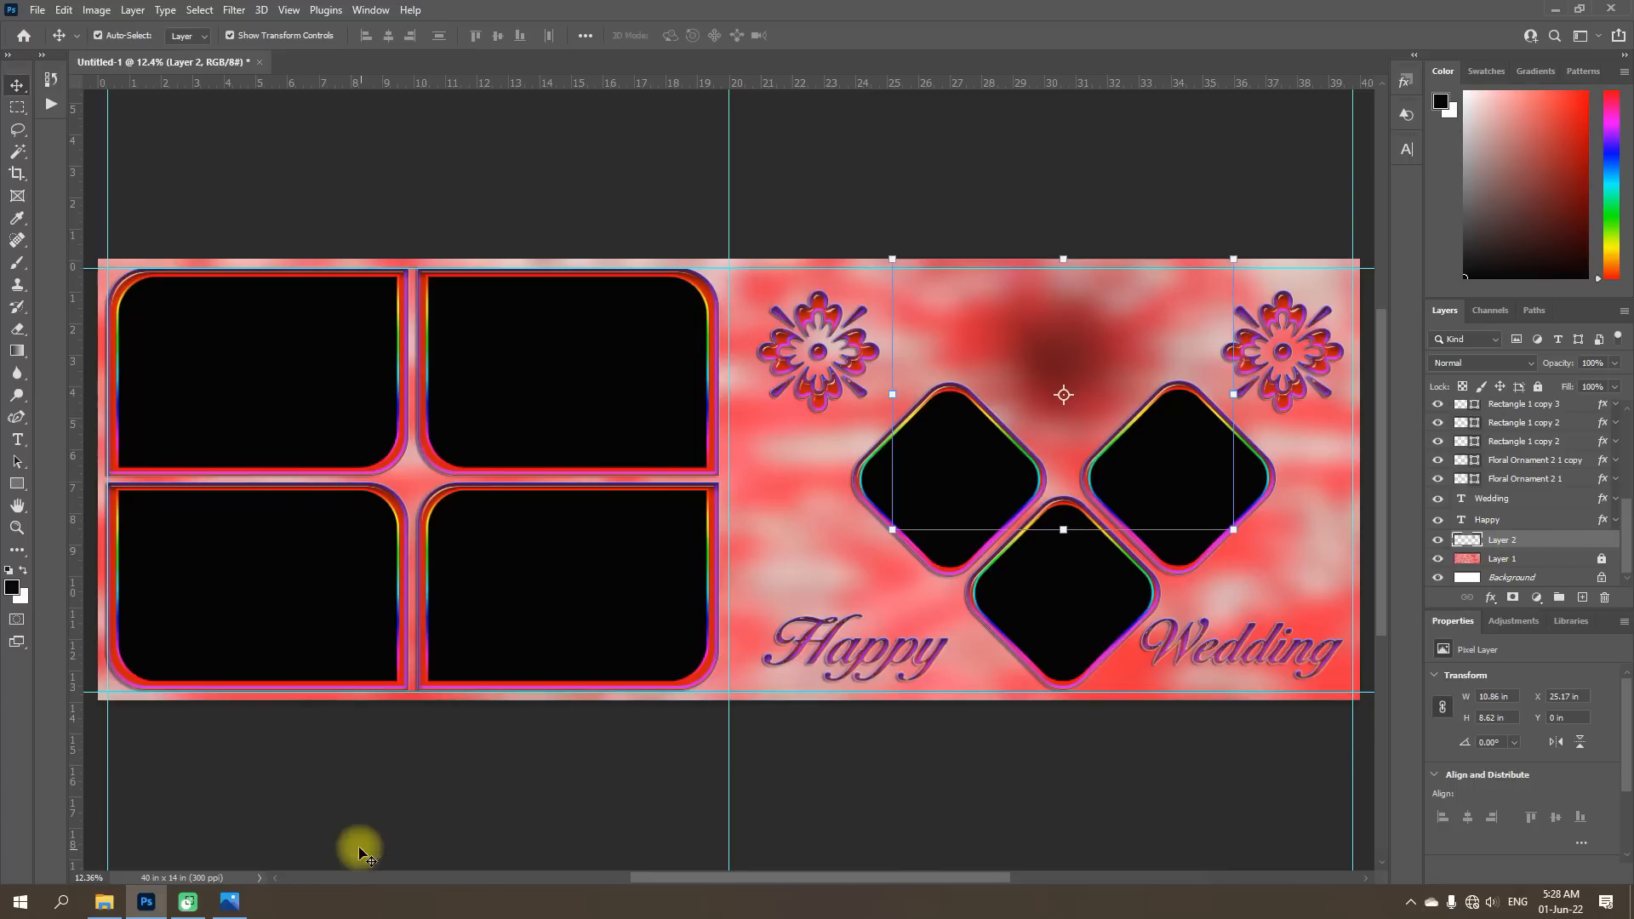
click(471, 799)
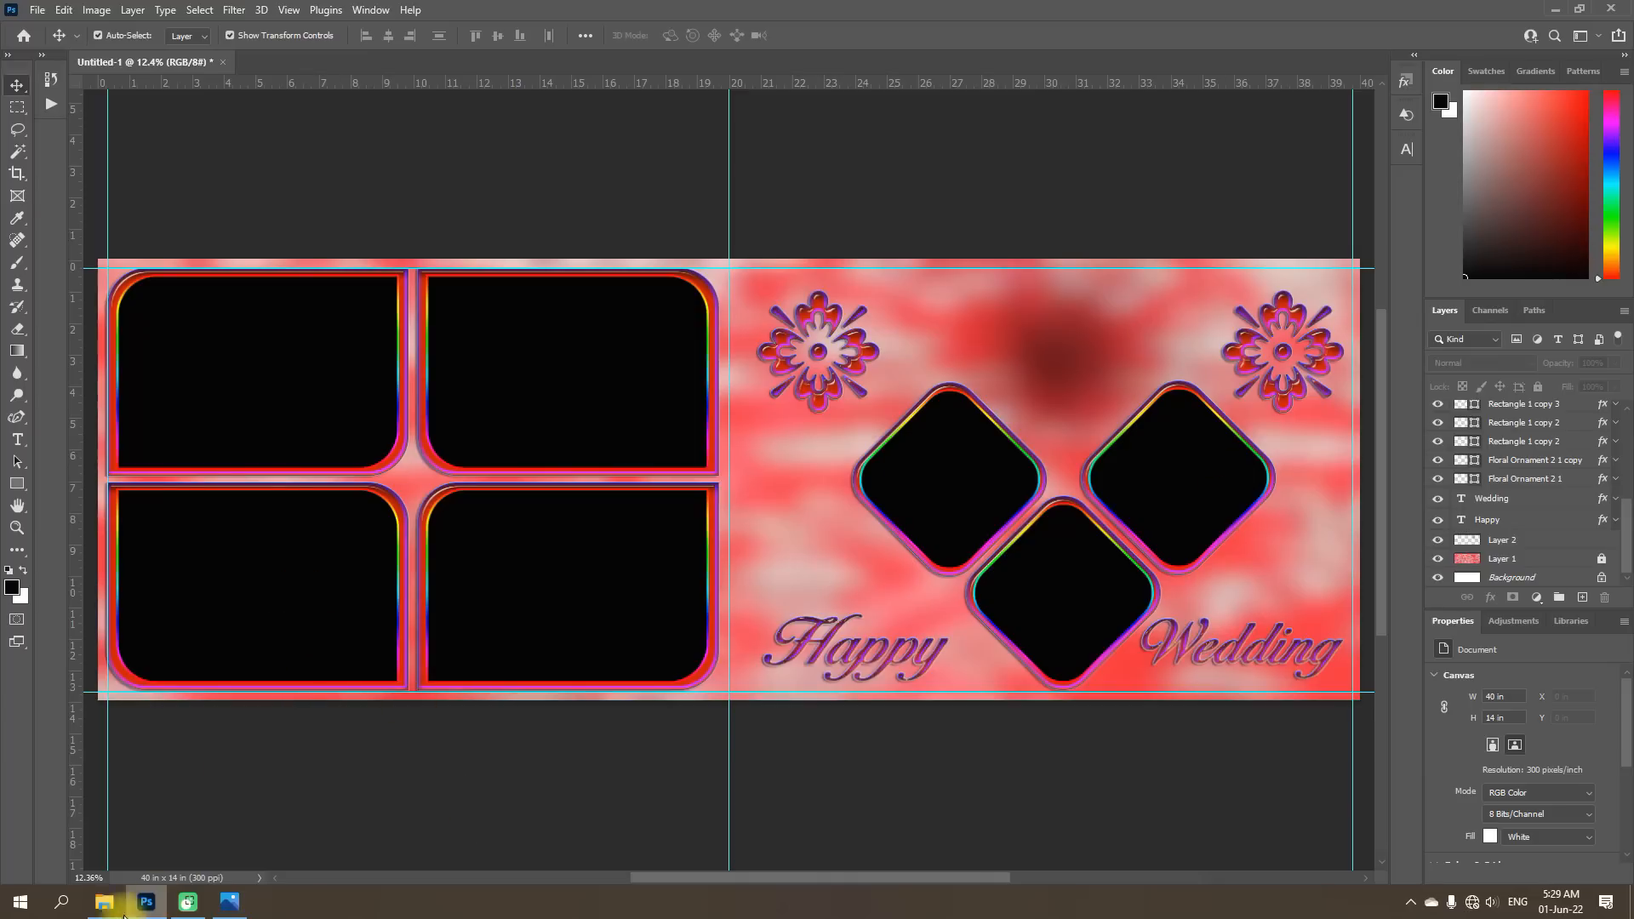
Switch to the 14x40 template design folder, move its window clear of the four rounded frames, and return to Photoshop.
mouse_move(103, 909)
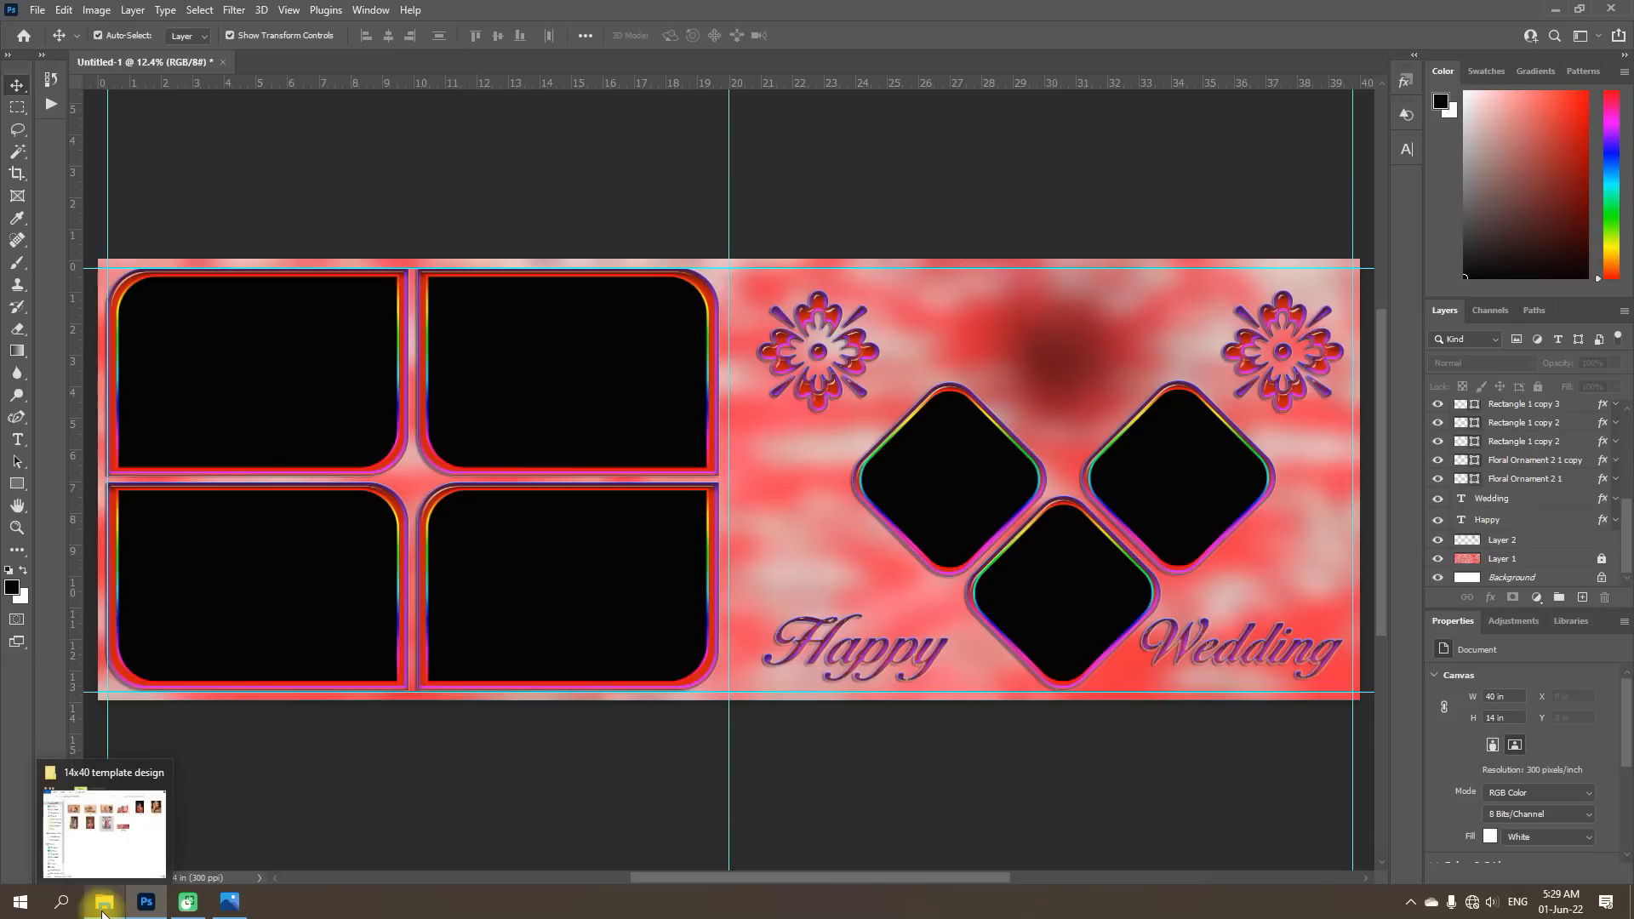
click(103, 909)
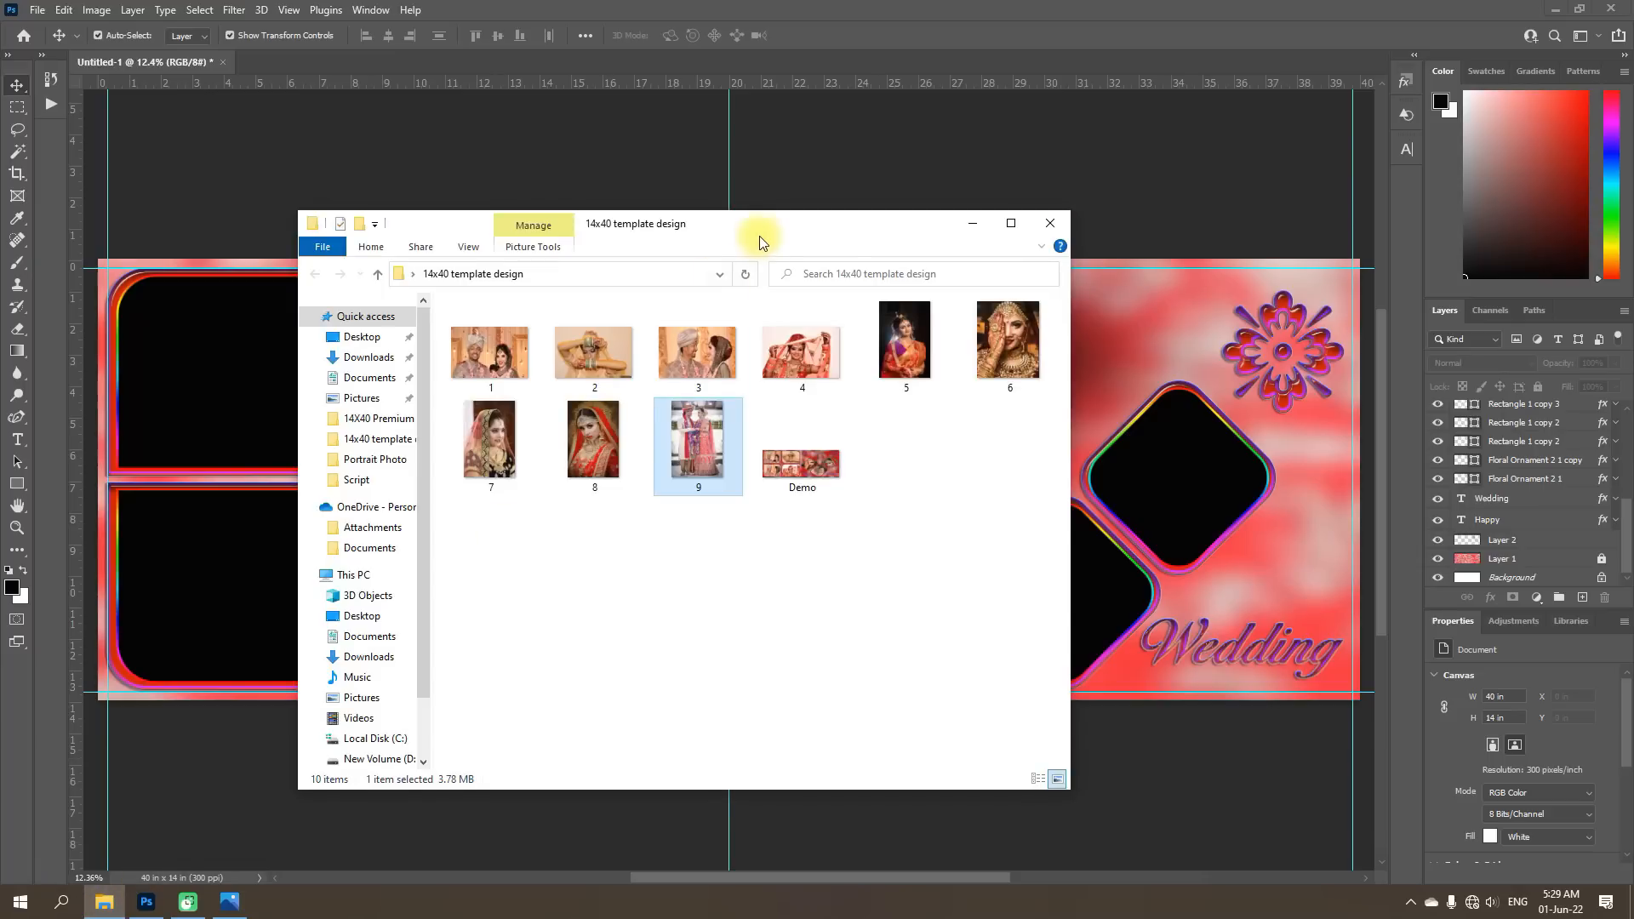
drag(760, 235, 1300, 265)
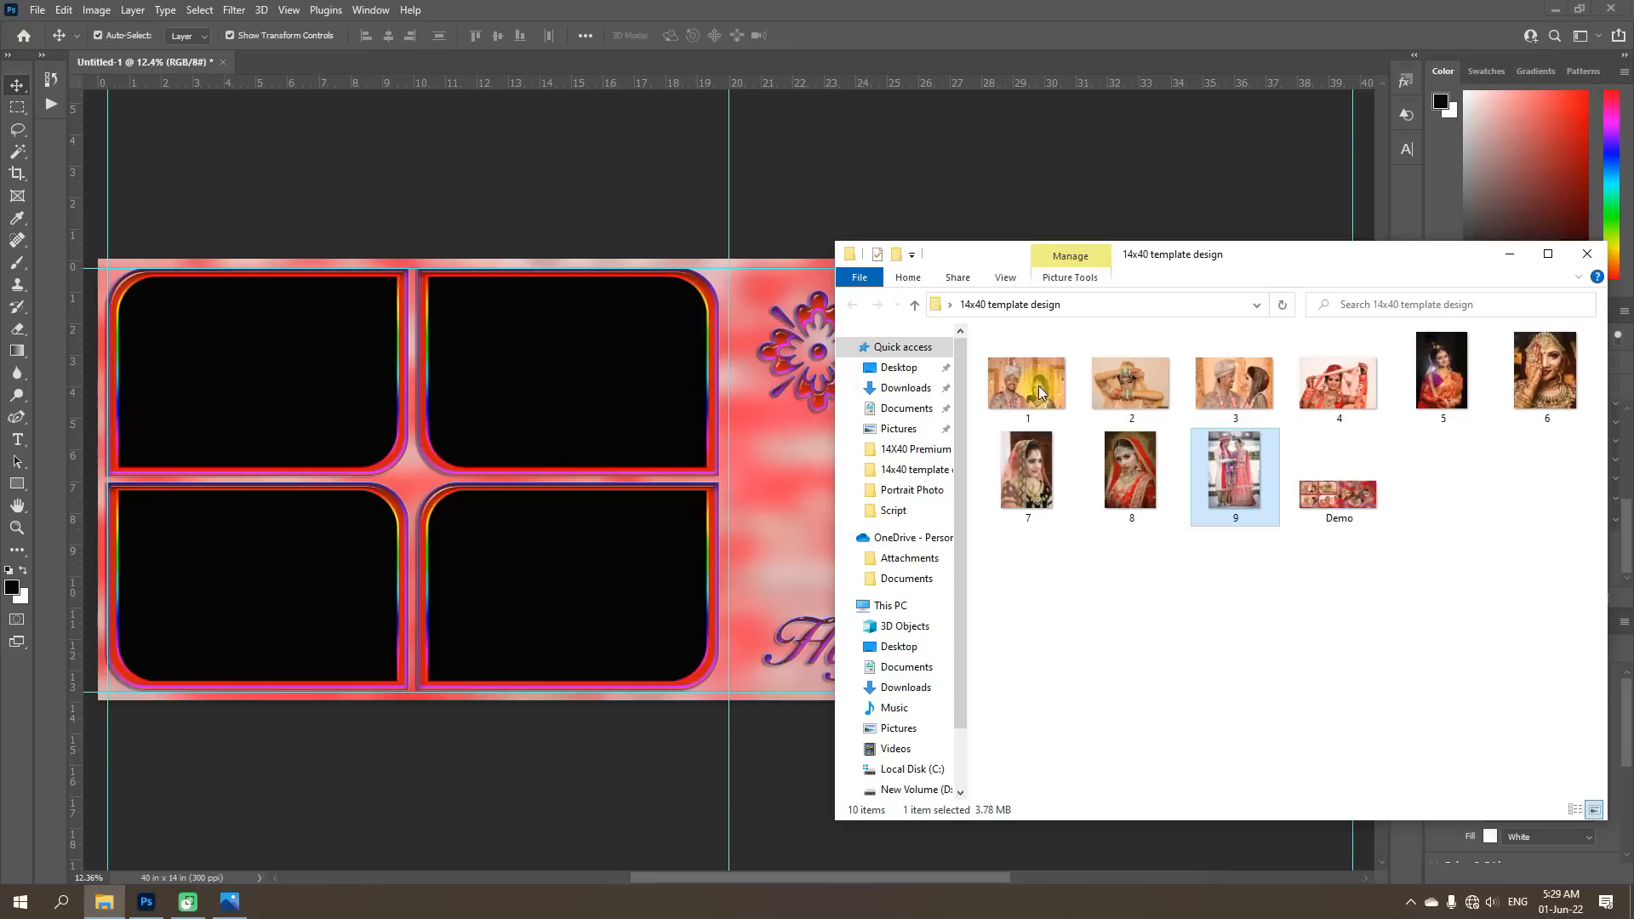
click(958, 9)
key(space)
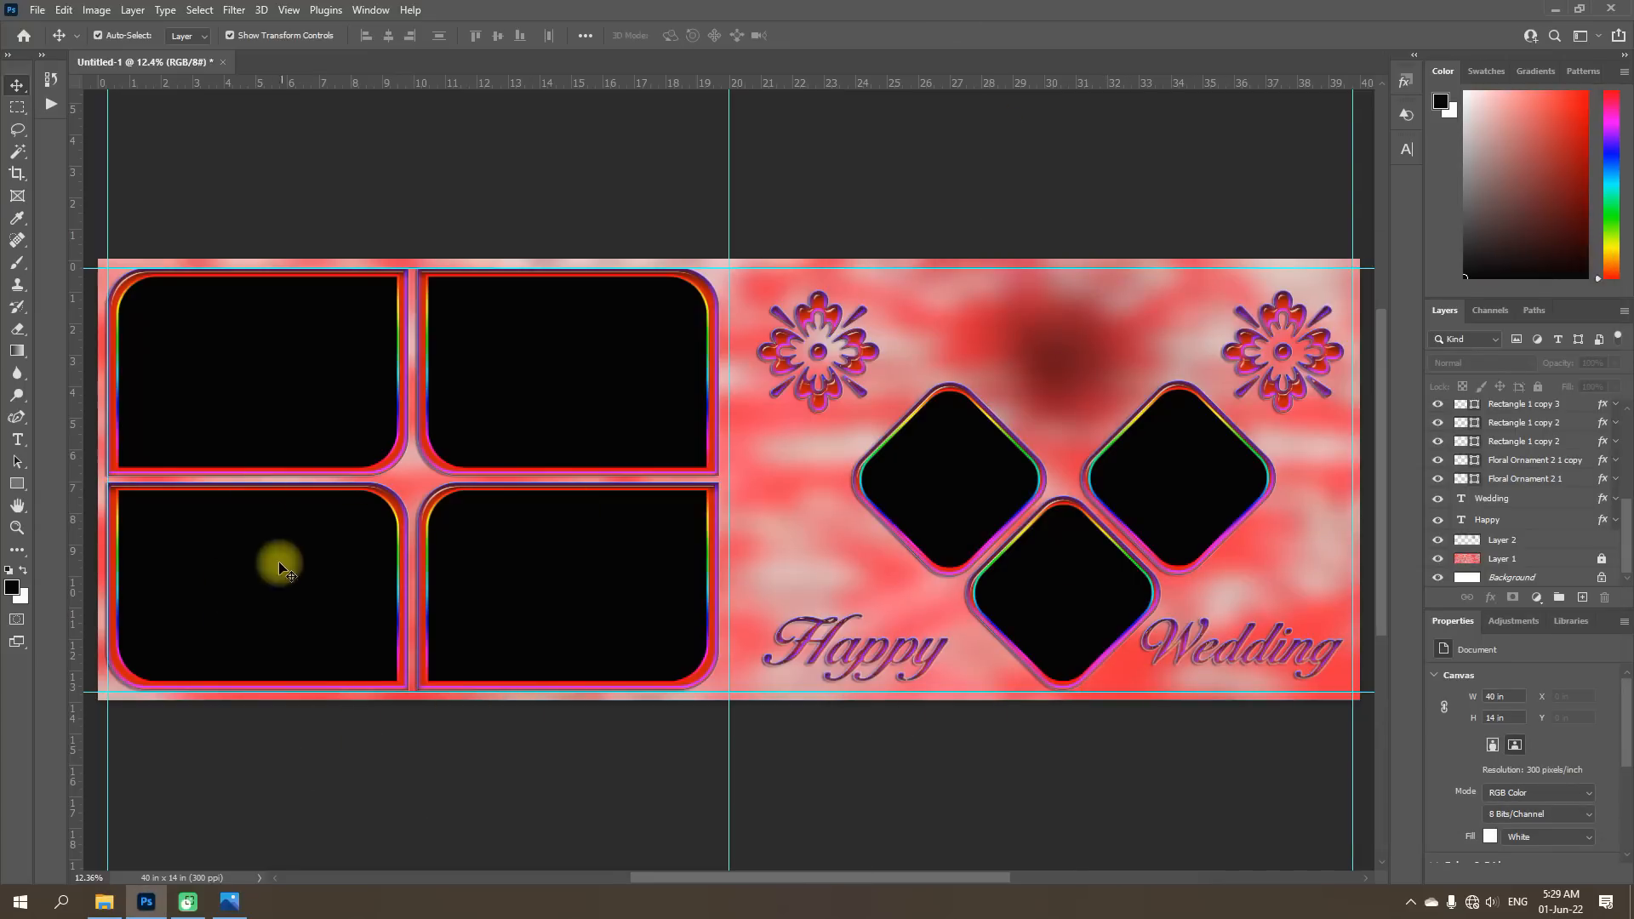
Place photo 1 from the 14x40 template design folder directly above the inner shape of the upper-left rounded frame.
click(243, 376)
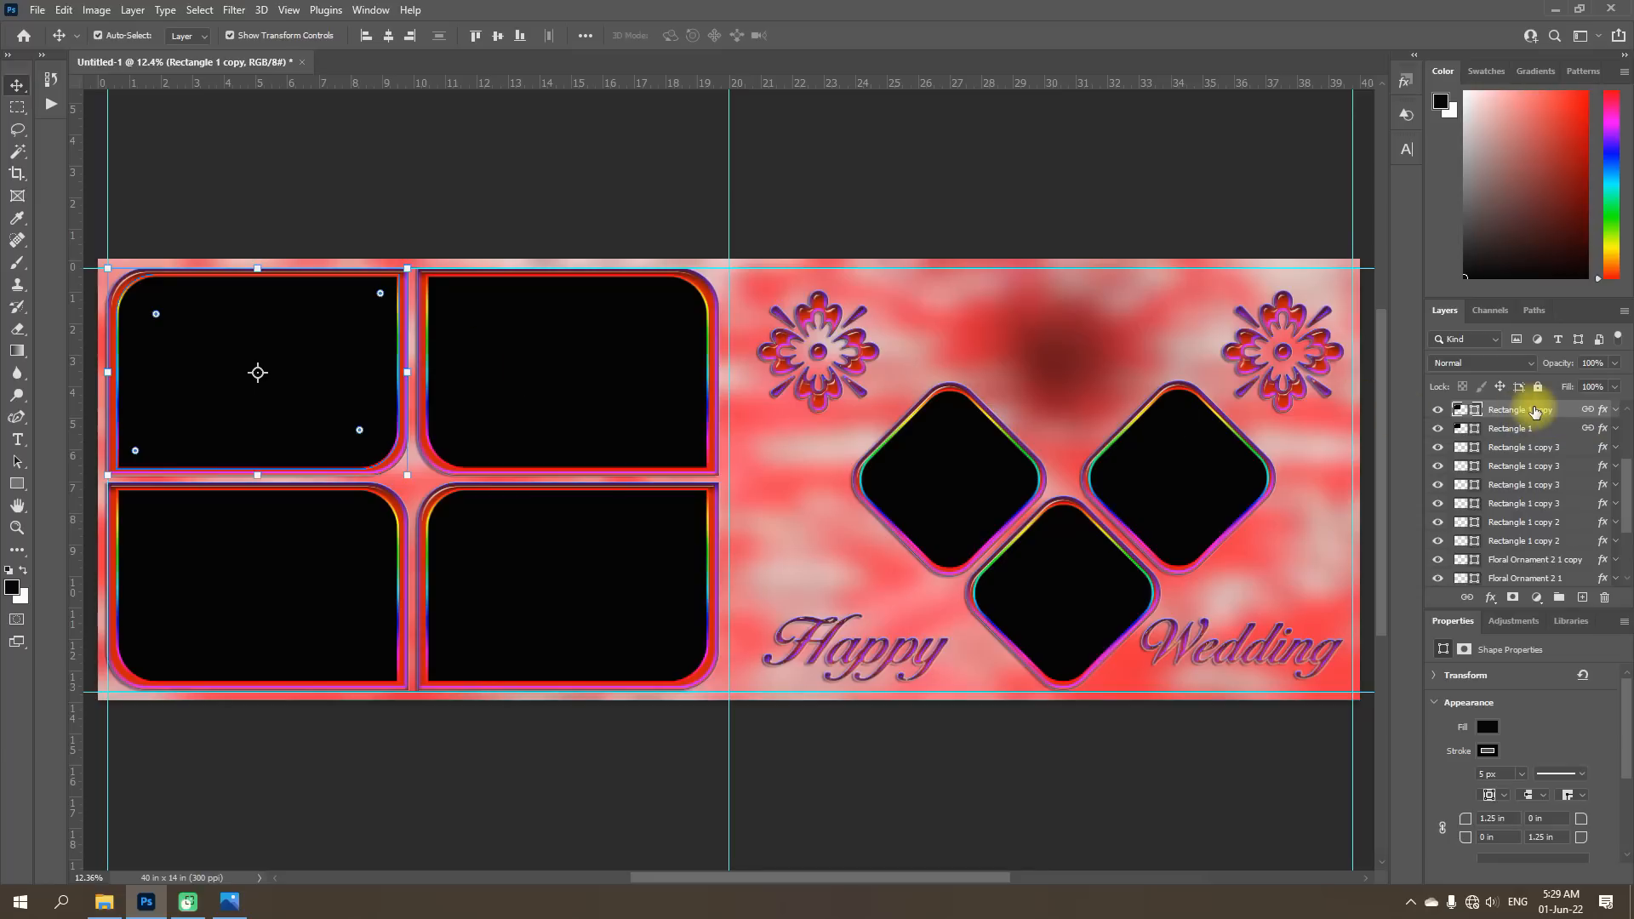
click(104, 901)
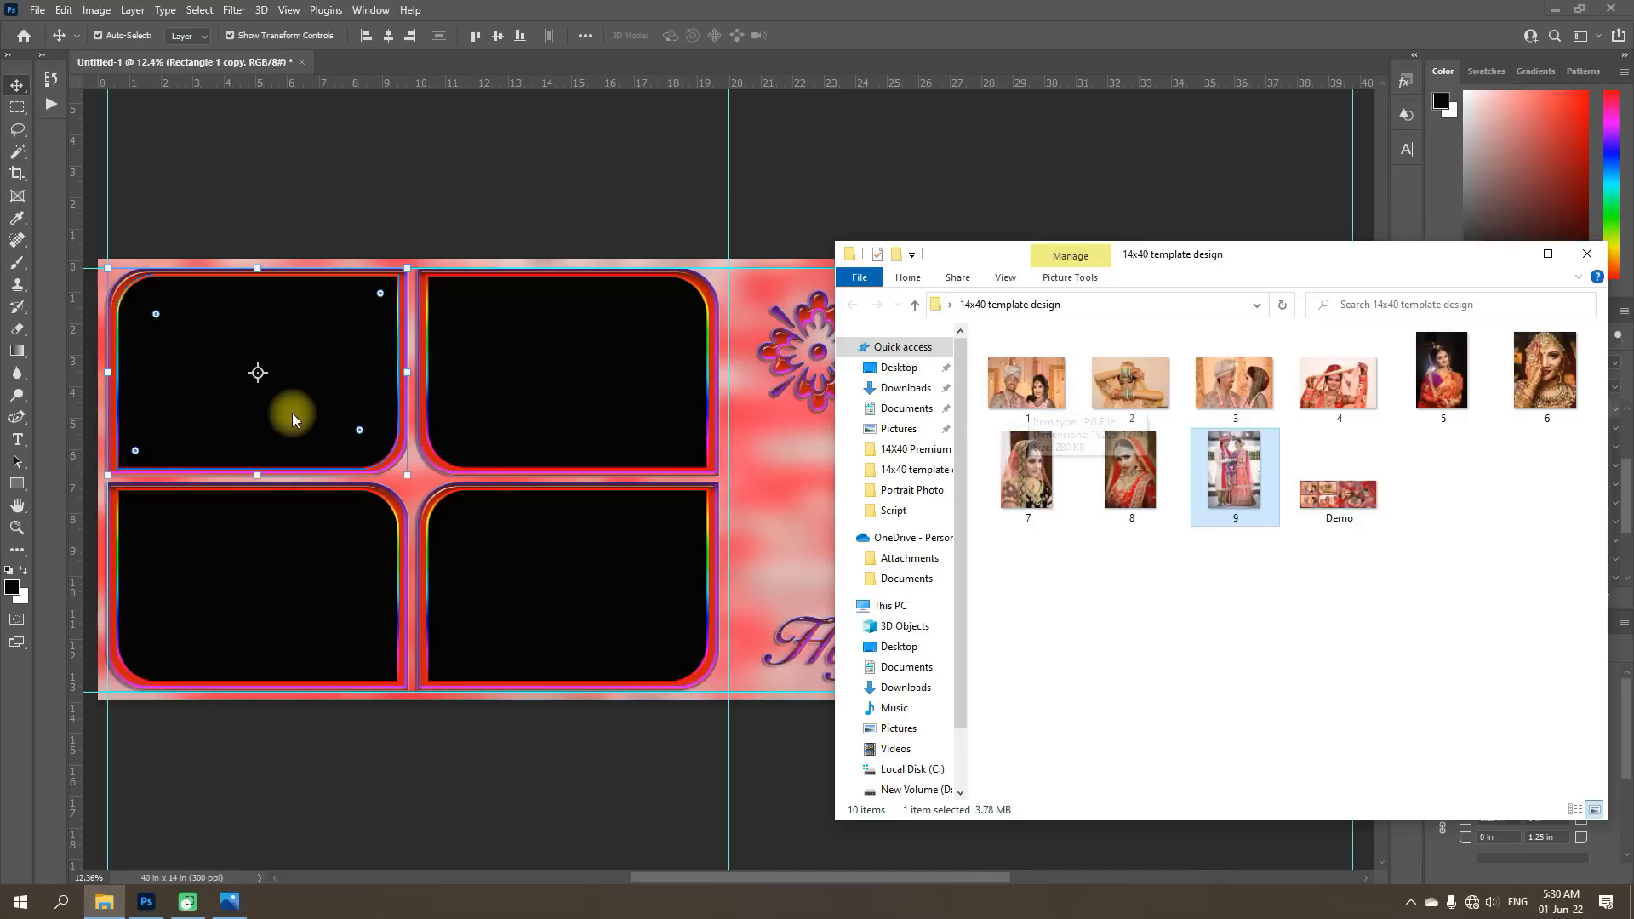
click(1043, 397)
drag(1035, 398, 268, 405)
key(space)
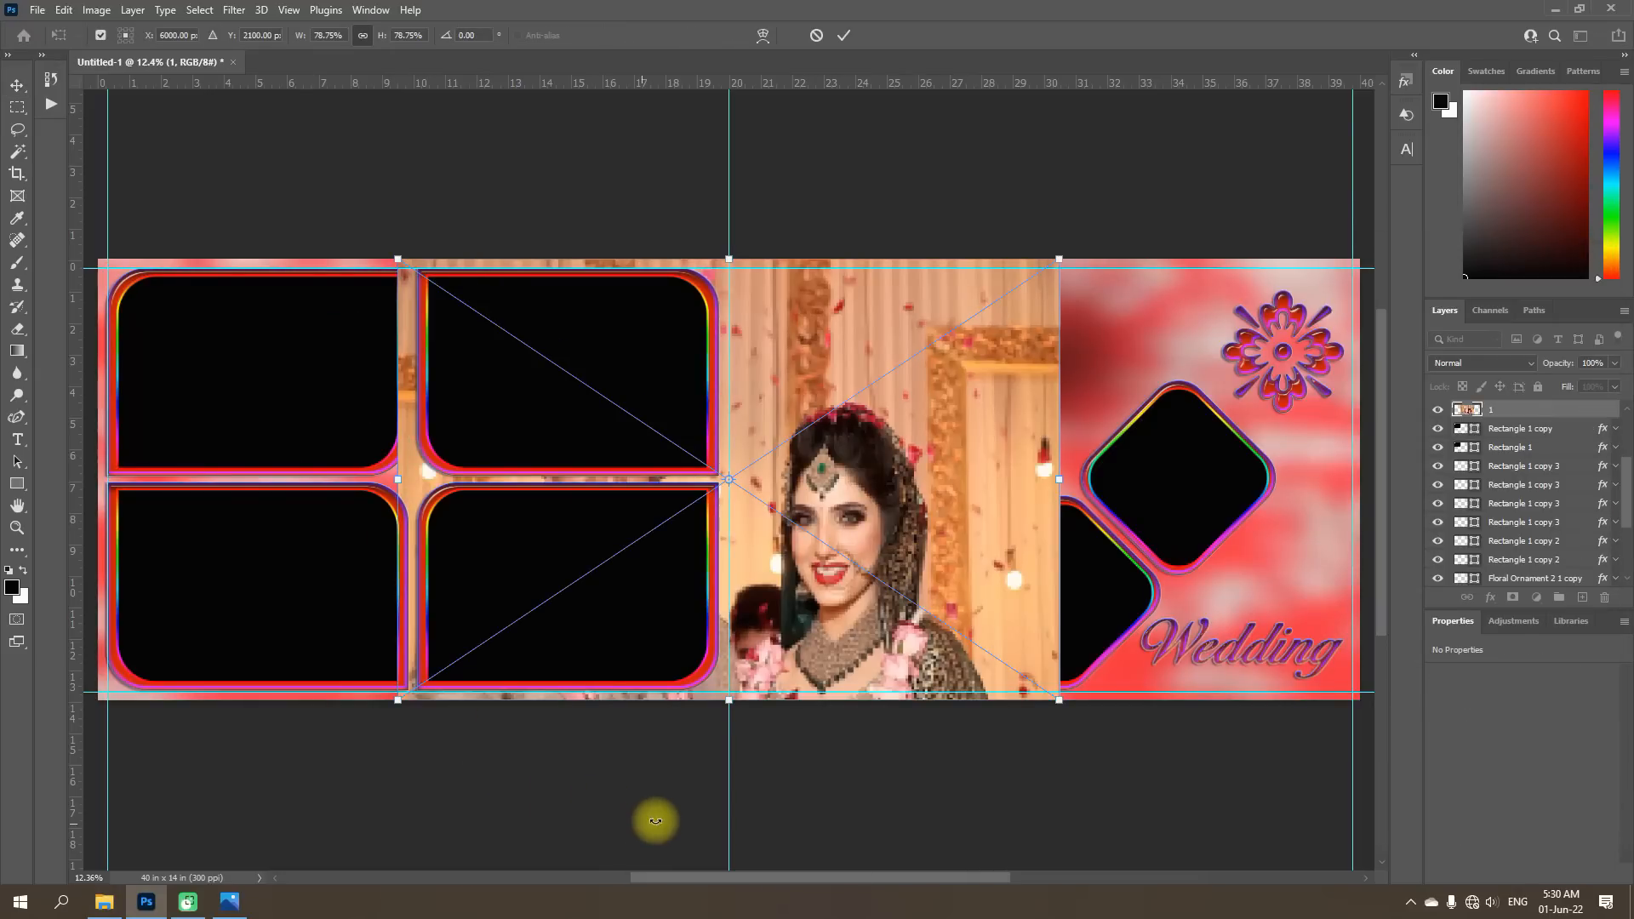
Fit photo 1 over the upper-left rounded frame at about 10.13 x 7.07 in and clip it to the frame's inner shape.
drag(1060, 698, 802, 479)
drag(755, 365, 447, 372)
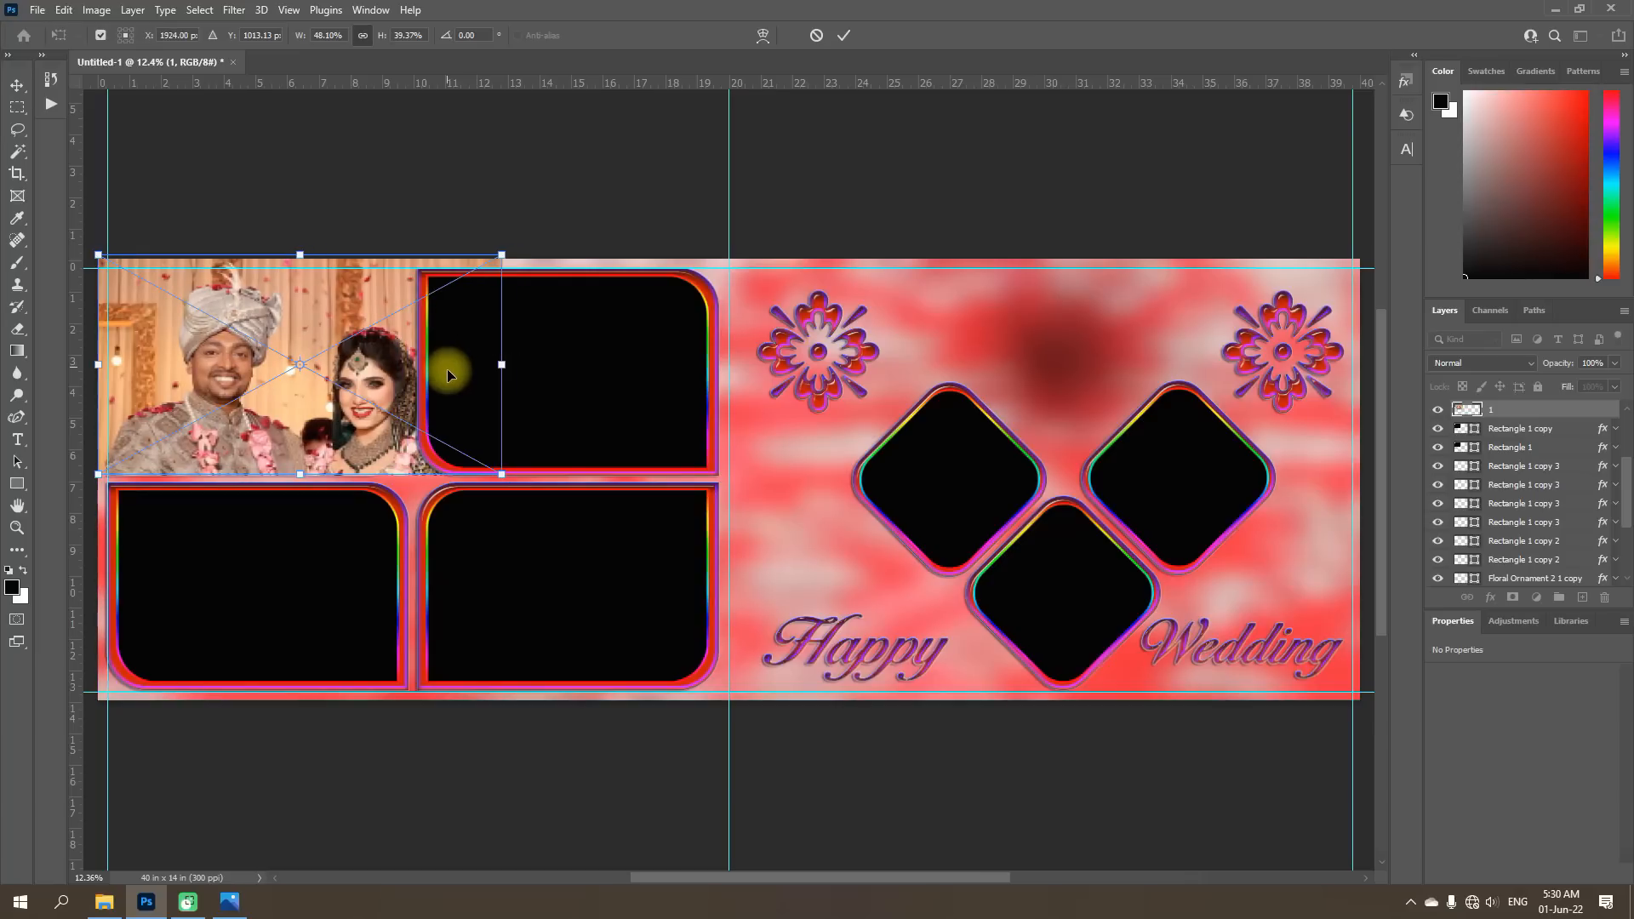
drag(500, 474, 411, 475)
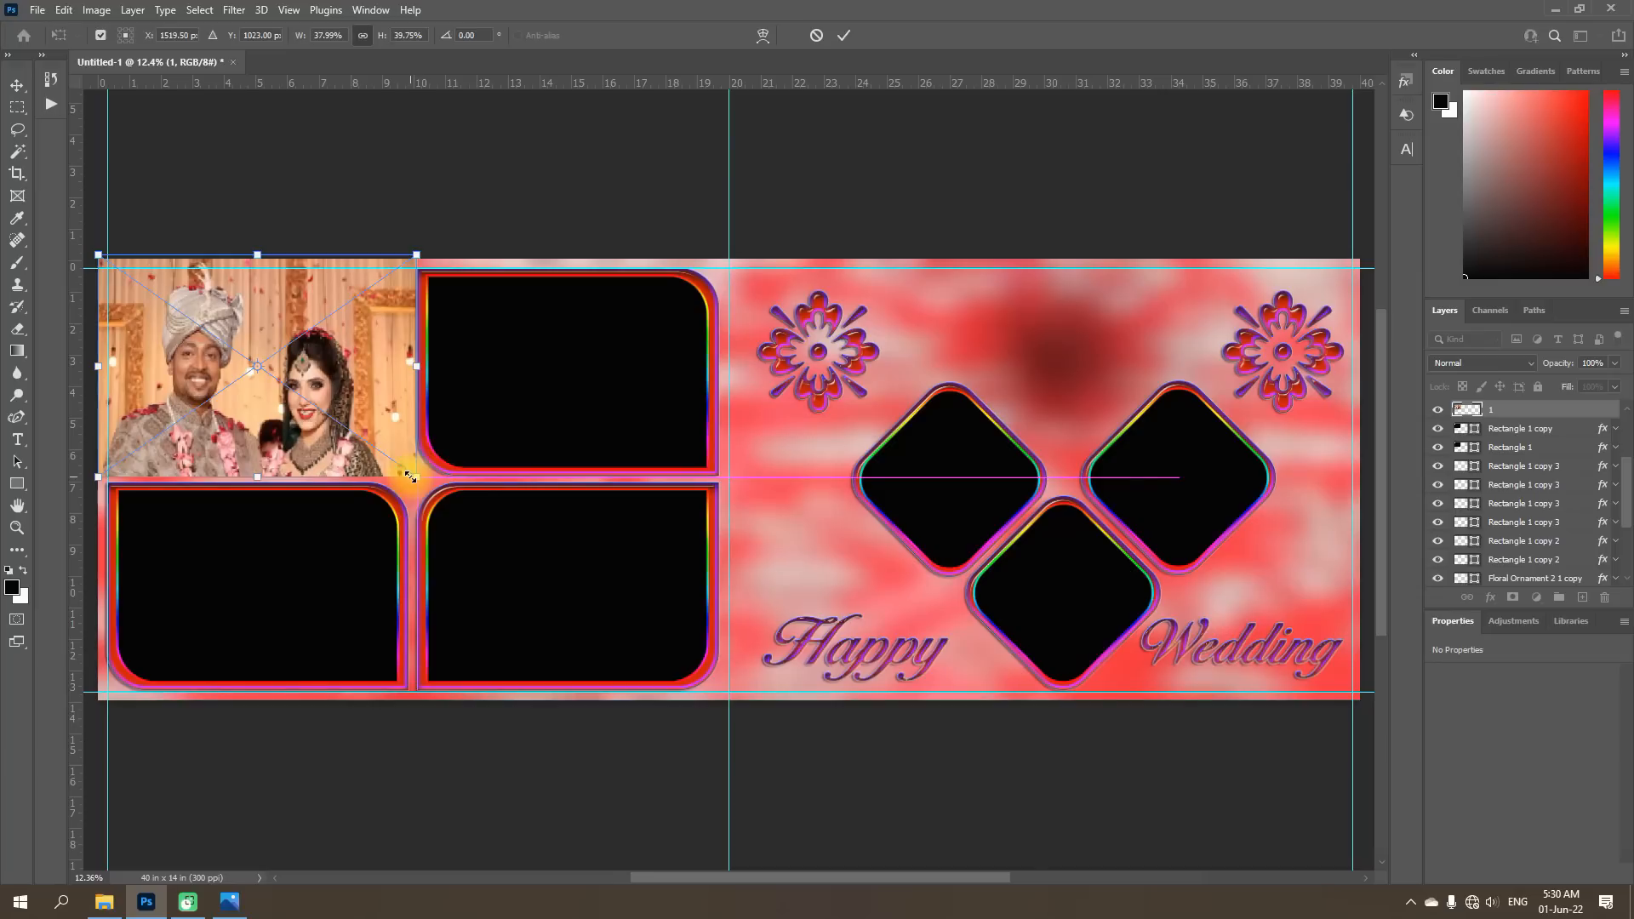
click(845, 36)
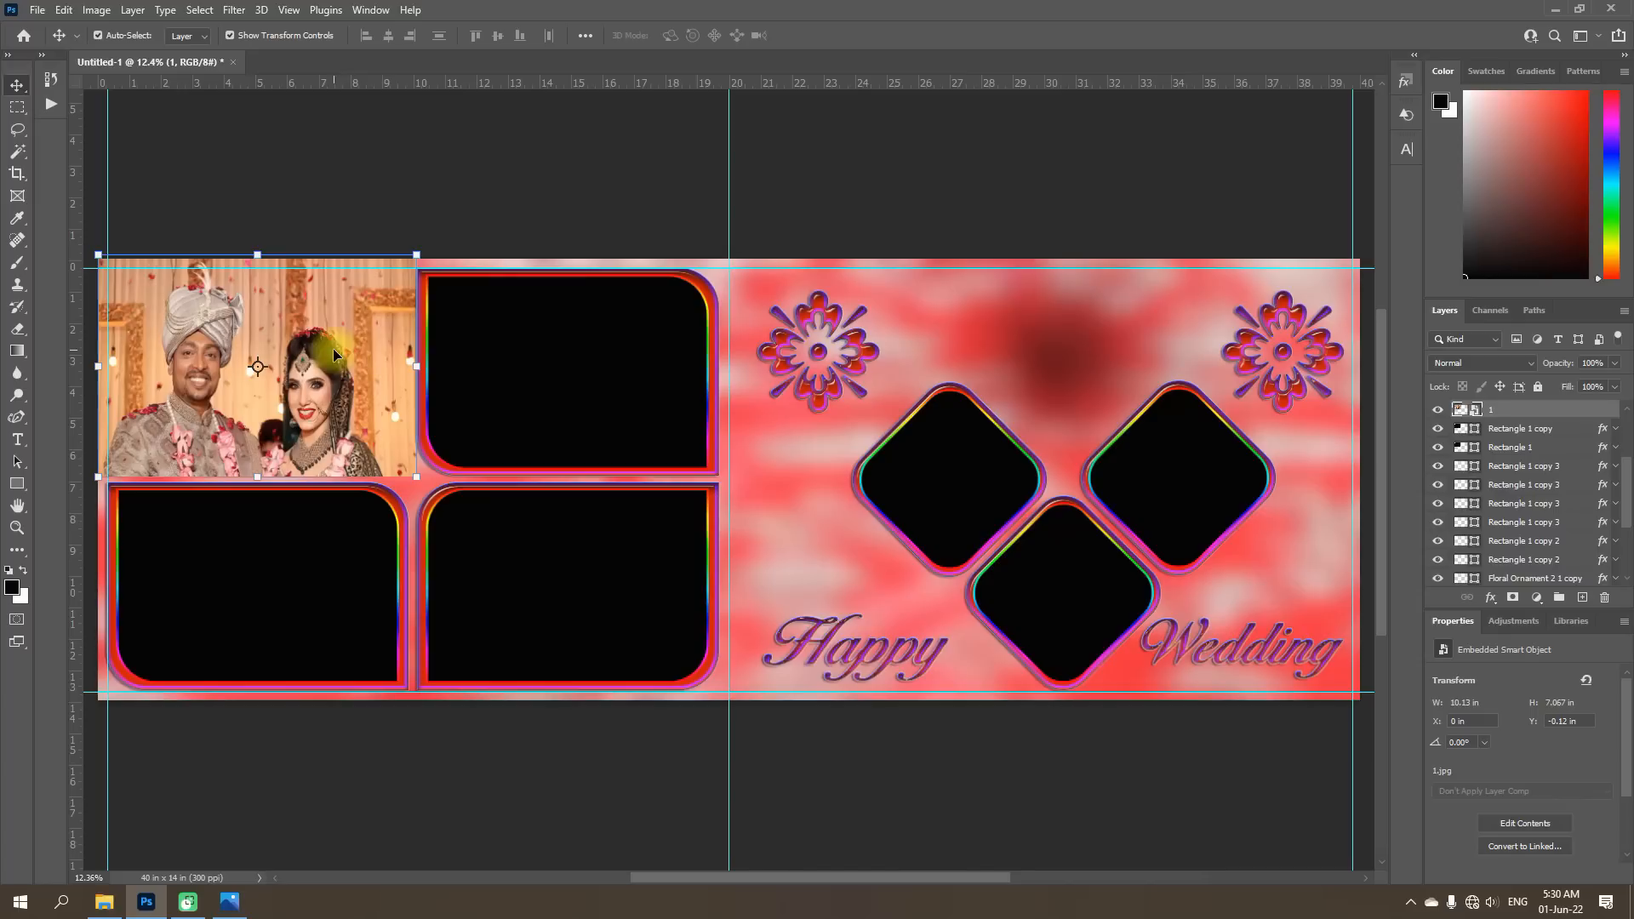
right_click(1512, 412)
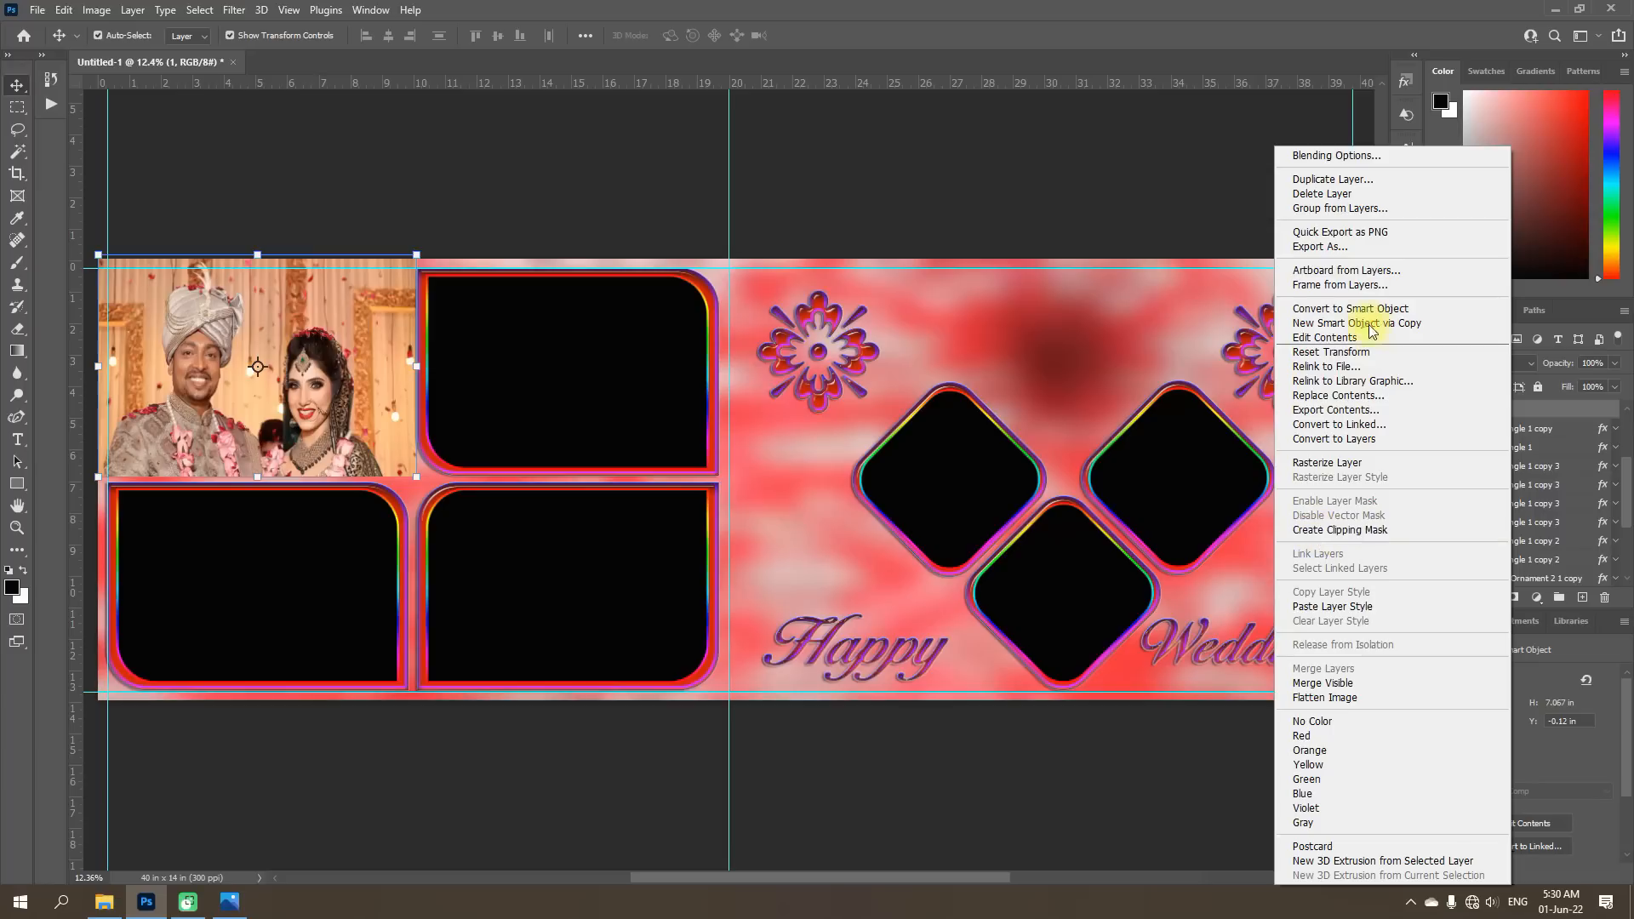
click(1320, 529)
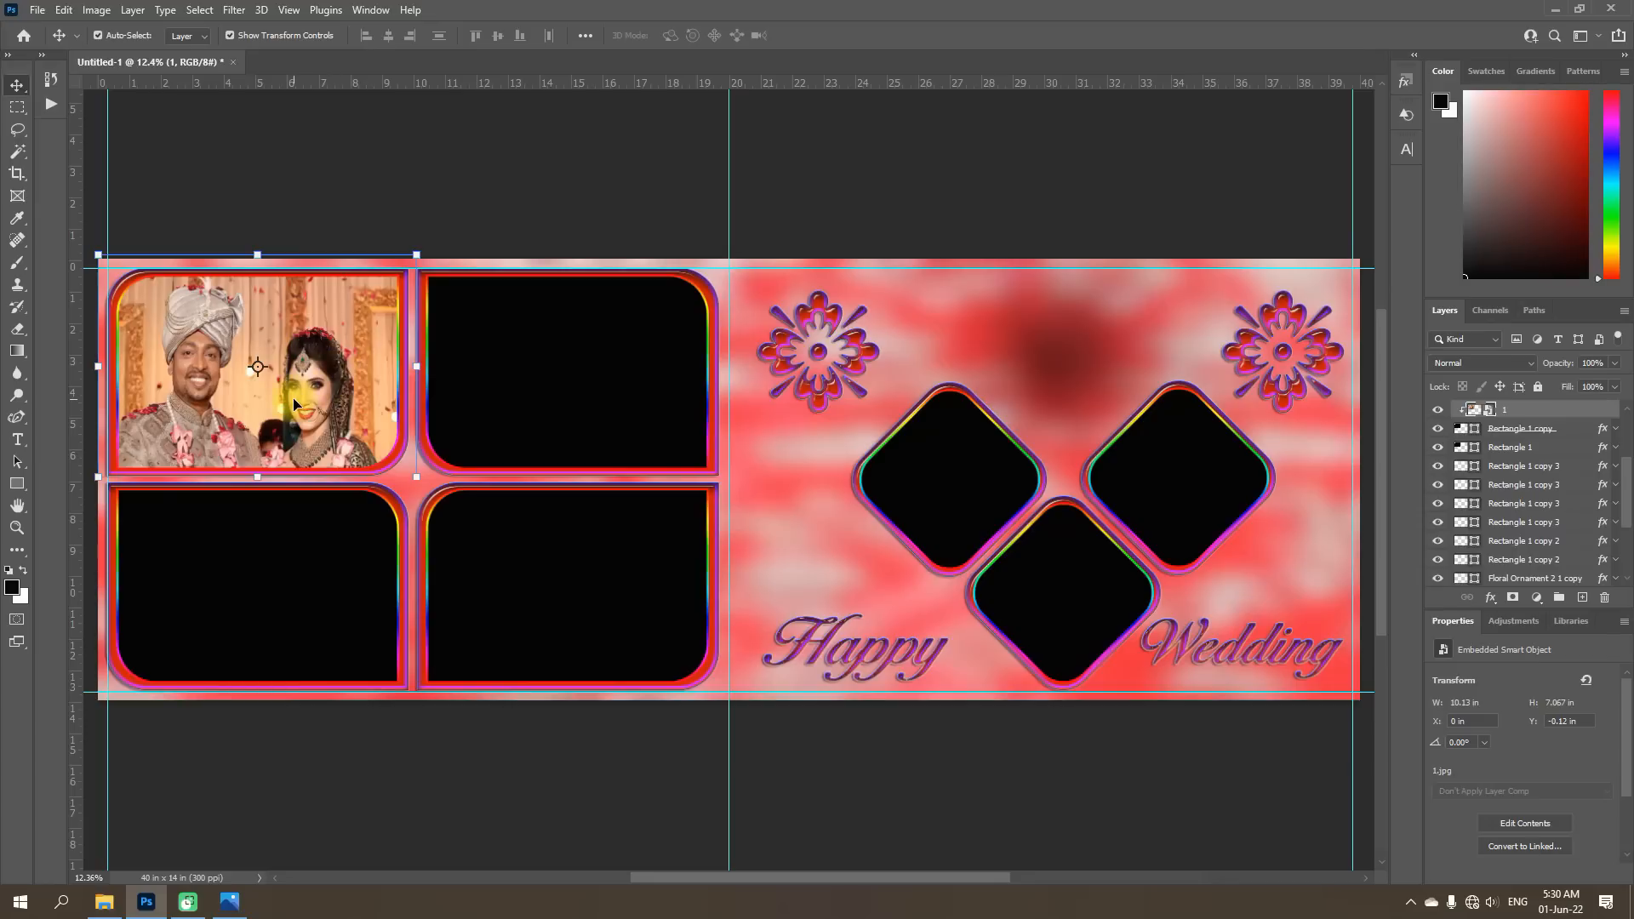
Place photo 2 from the template design folder directly above the inner shape of the upper-right rounded frame.
click(571, 390)
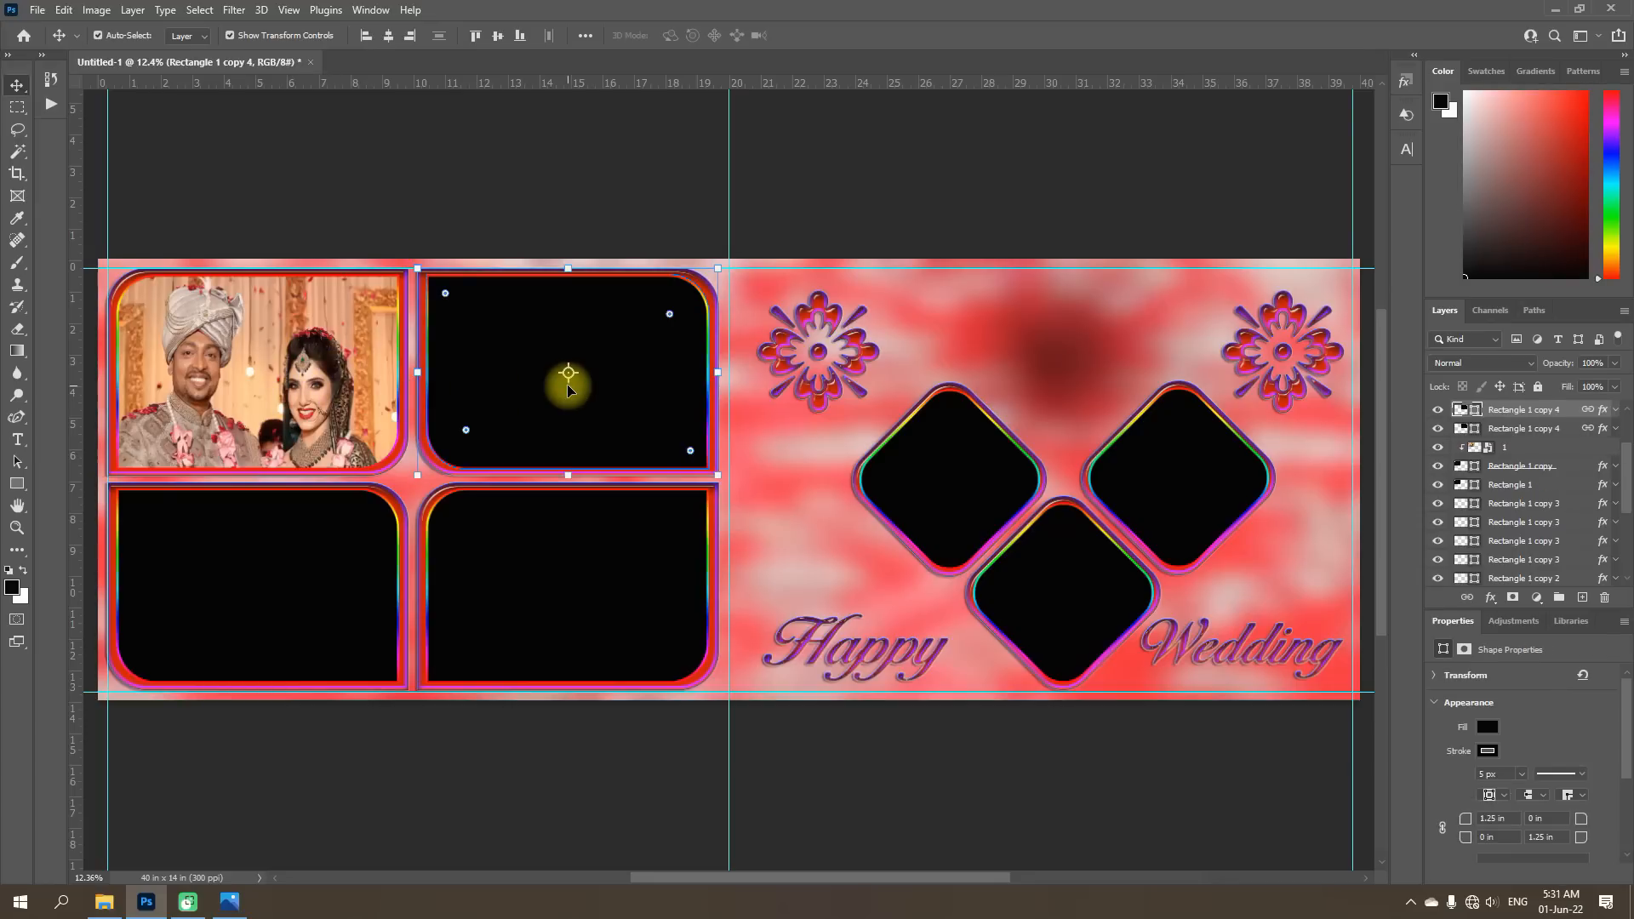
click(104, 901)
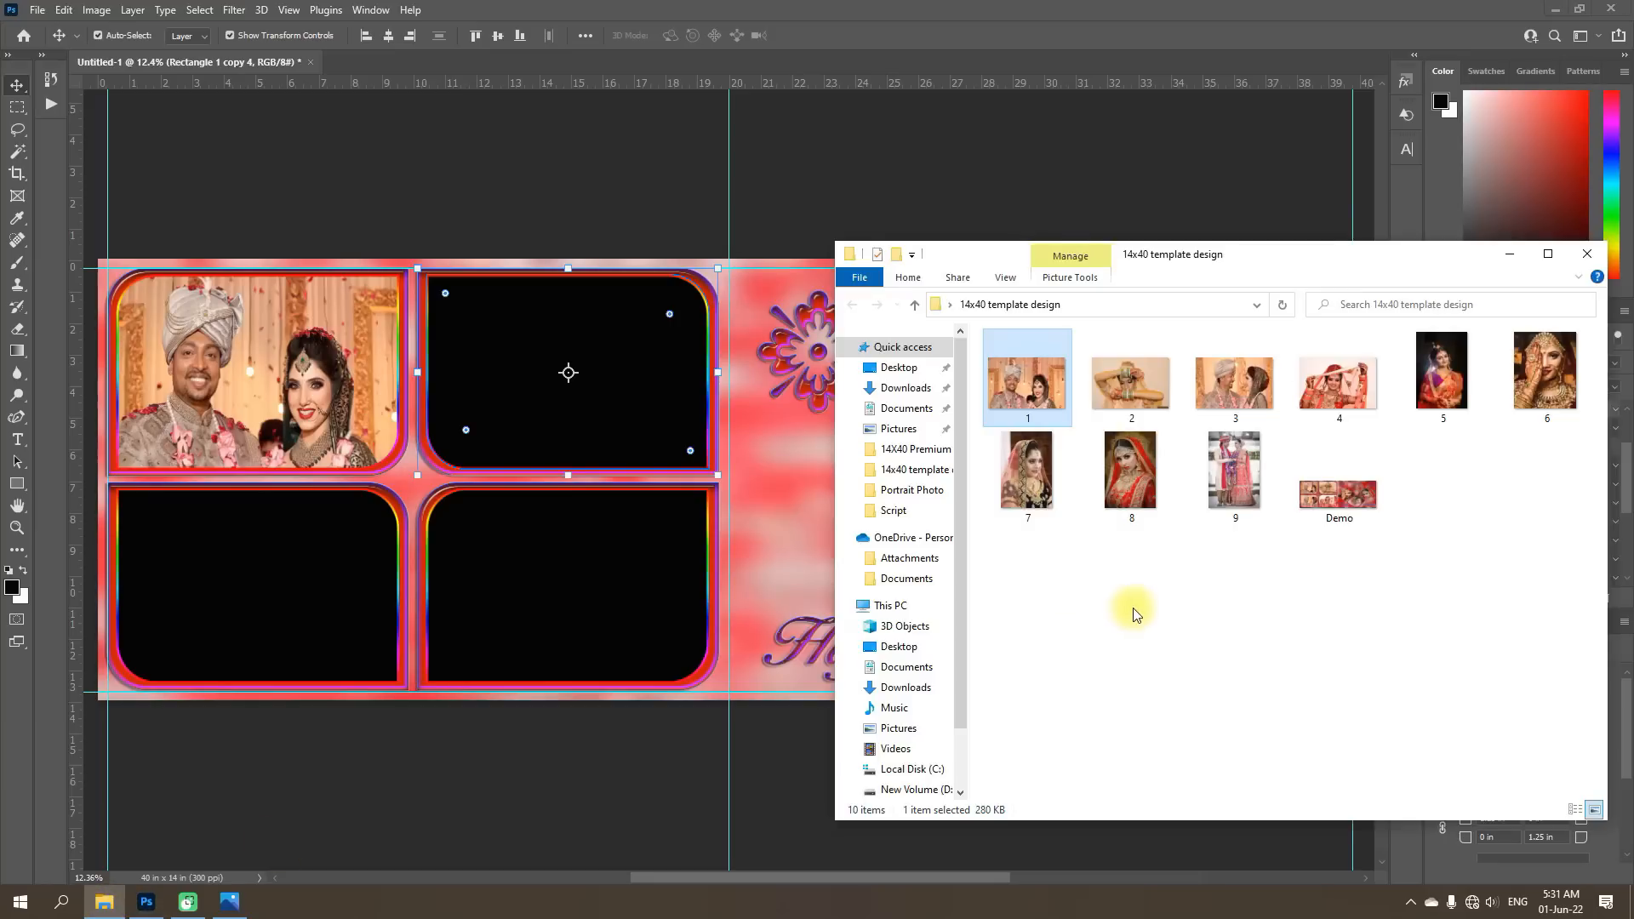
click(1147, 389)
drag(1147, 388, 561, 451)
key(space)
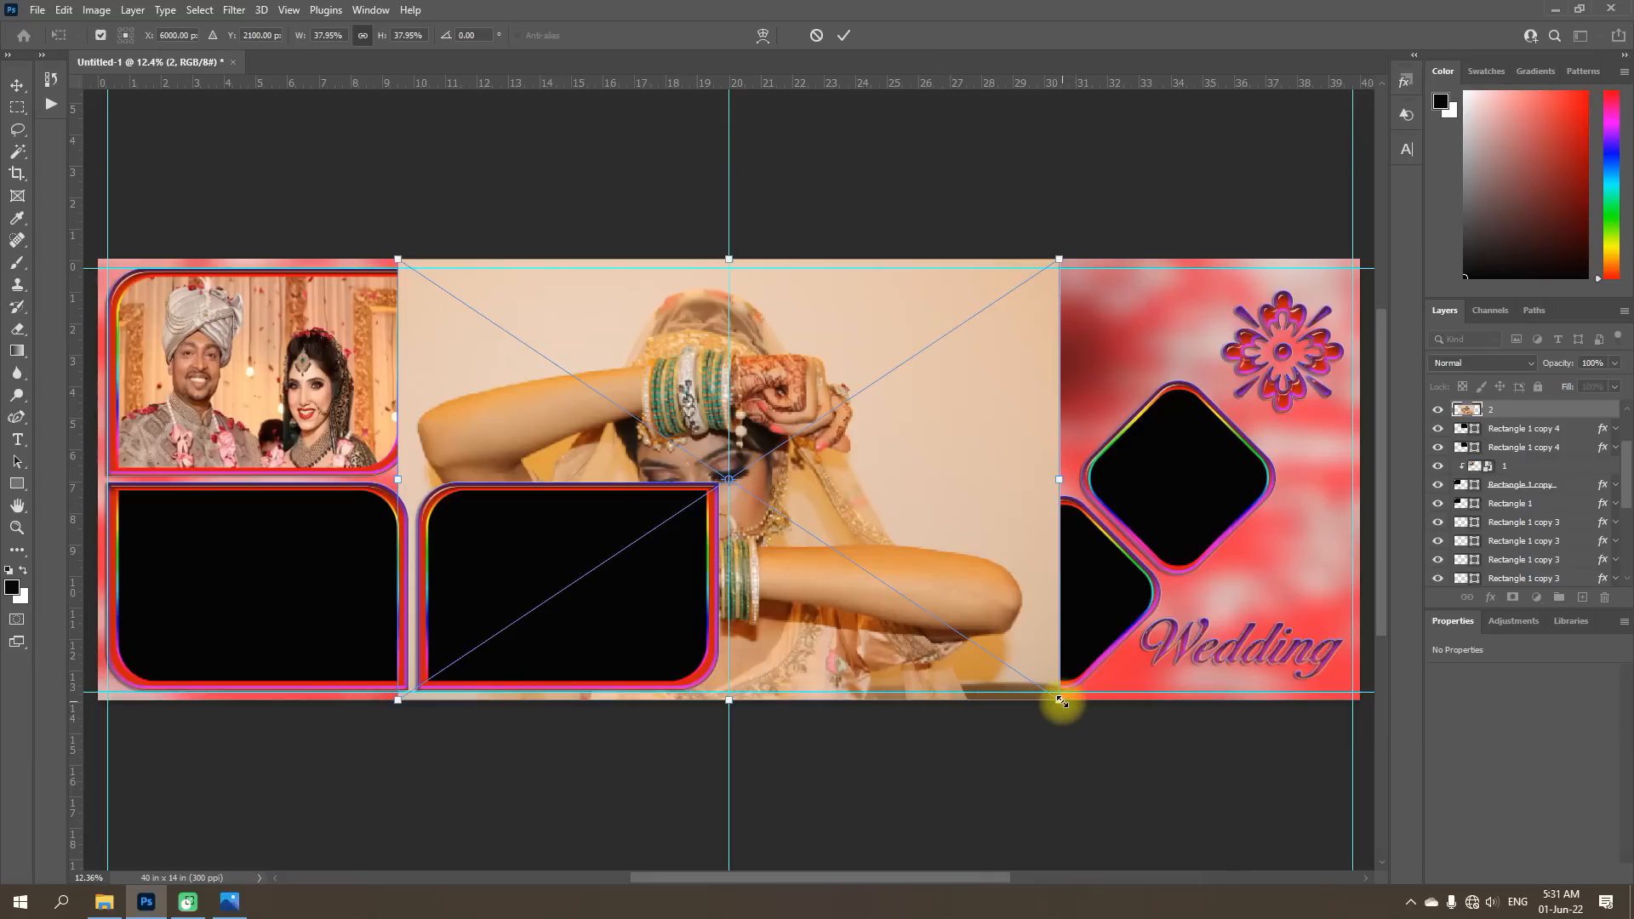
Fit photo 2 over the upper-right rounded frame at about 10.17 x 6.29 in and clip it to the frame's inner shape.
drag(1060, 700, 742, 457)
drag(657, 343, 660, 368)
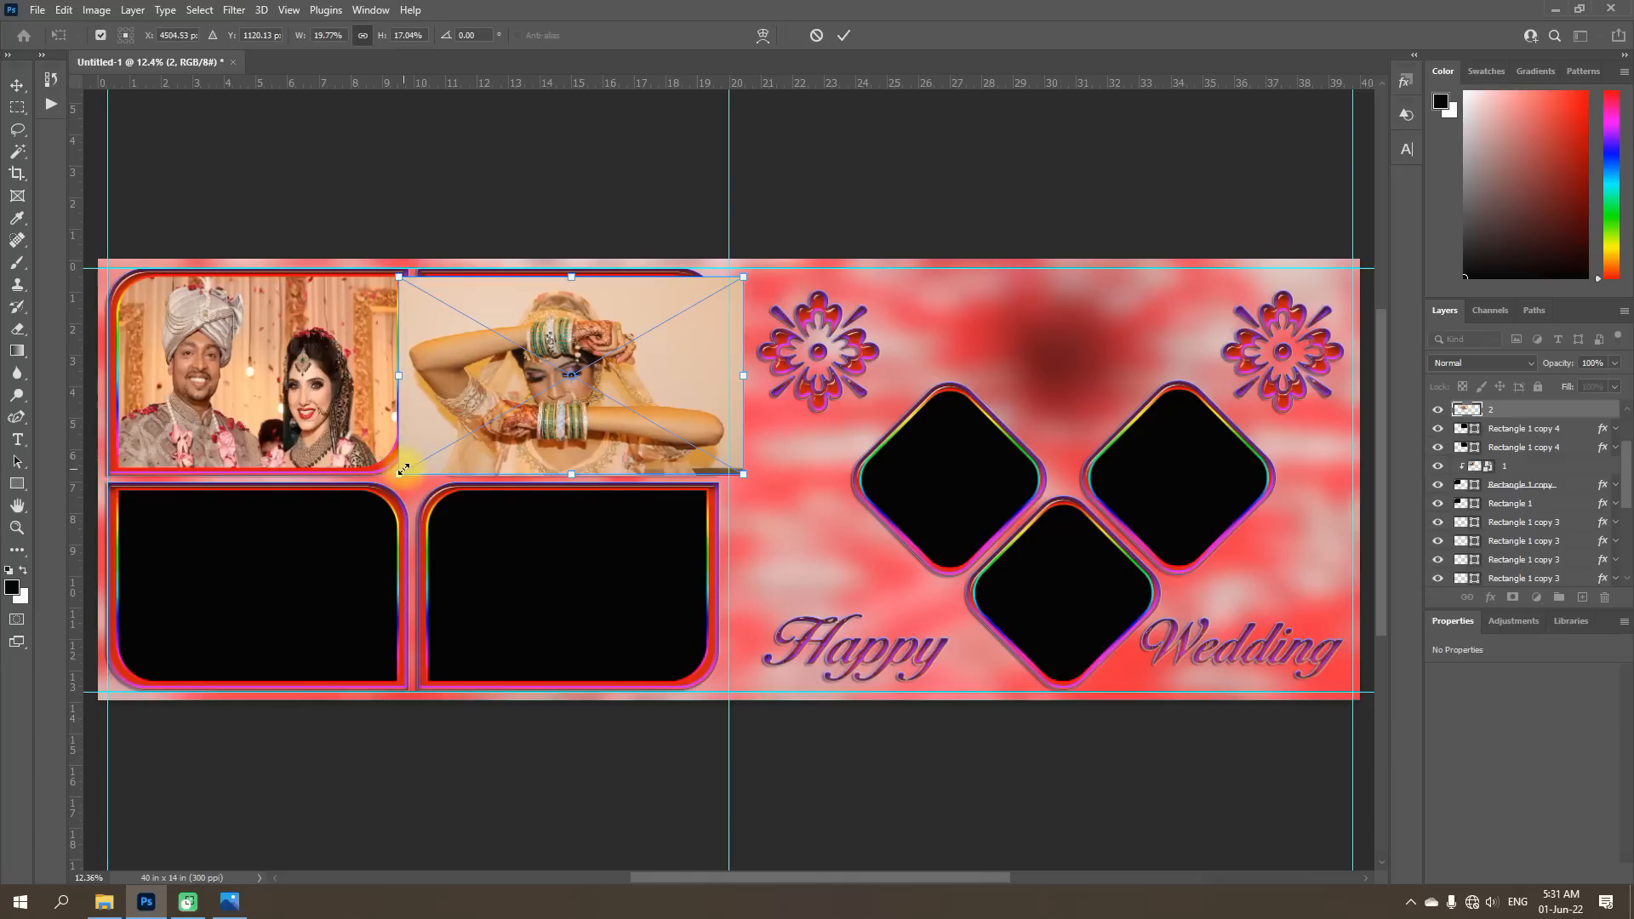
drag(398, 472, 407, 472)
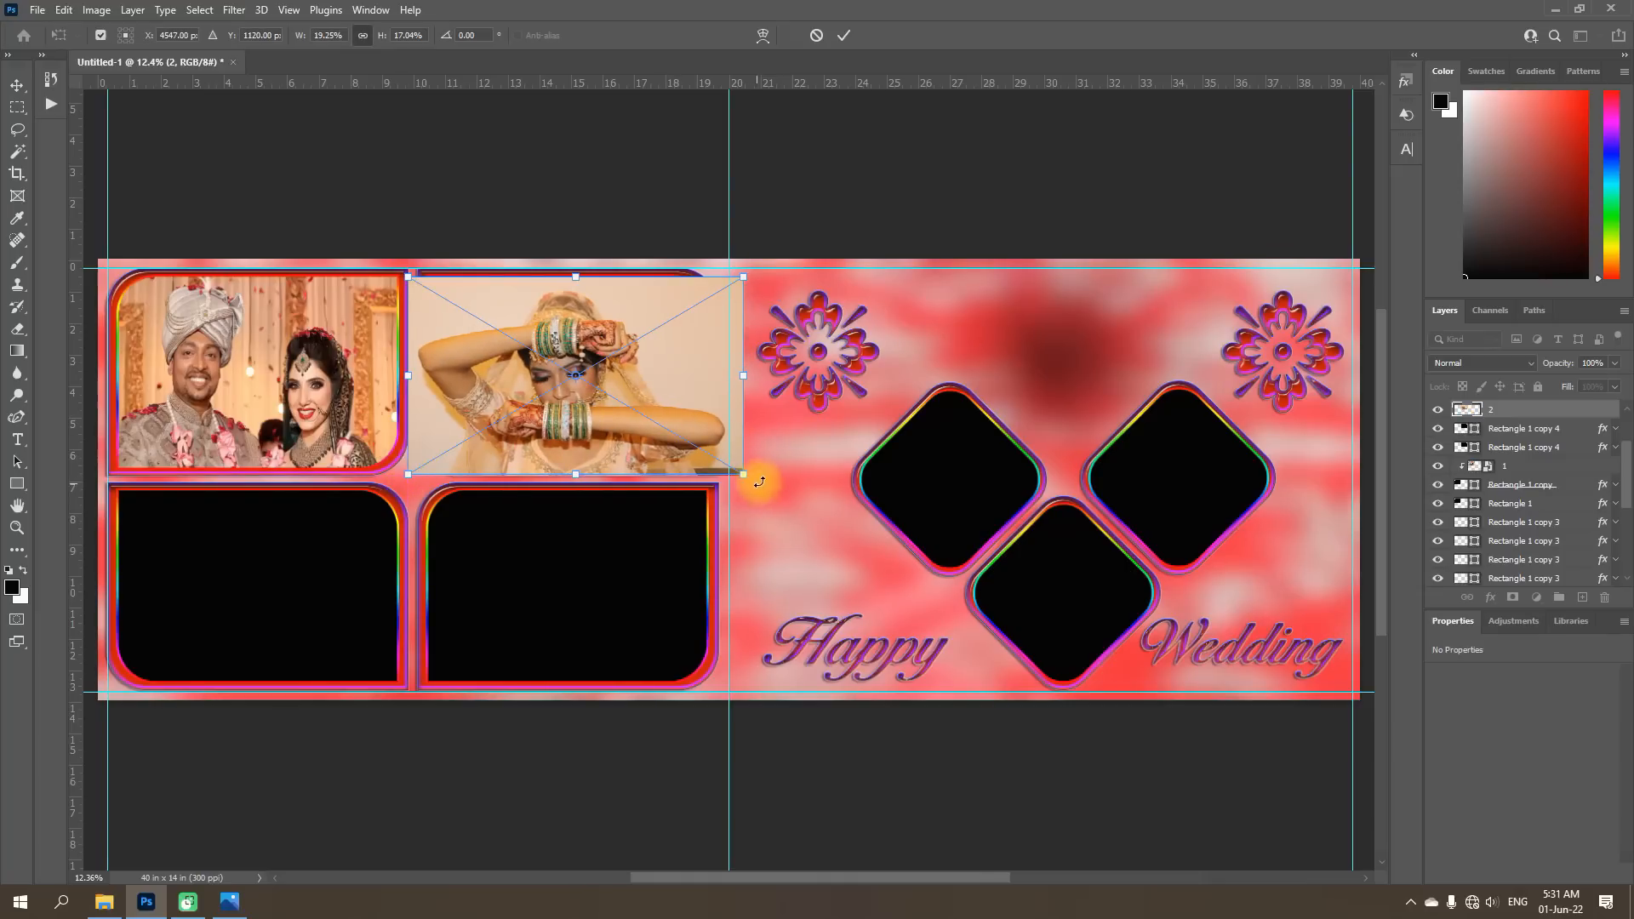
drag(743, 473, 732, 476)
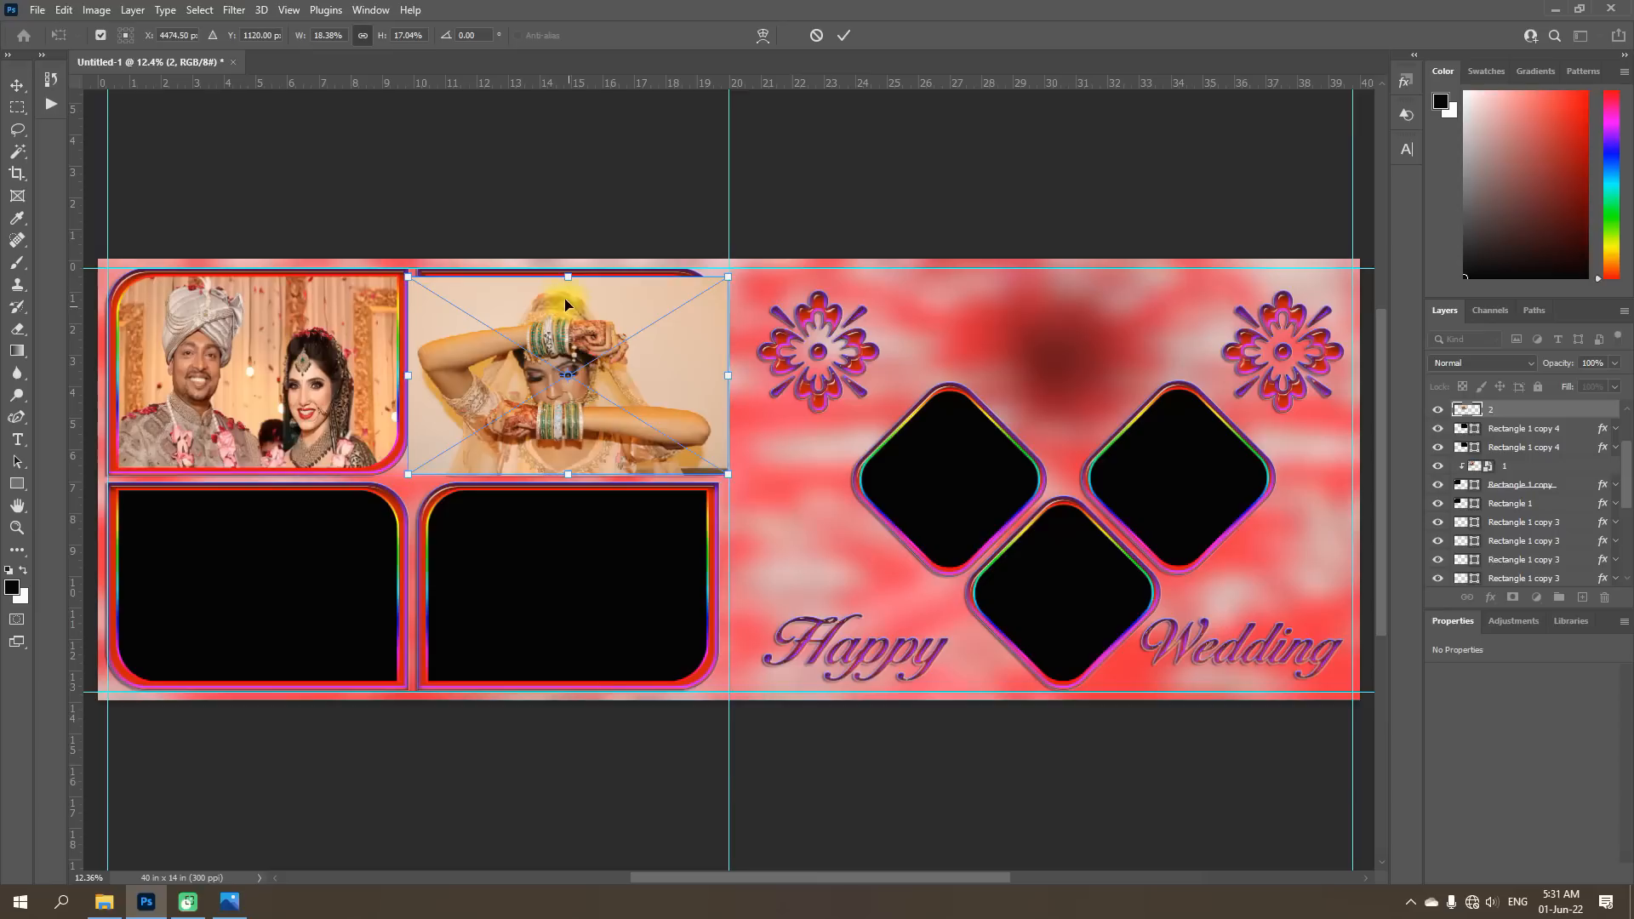
click(842, 34)
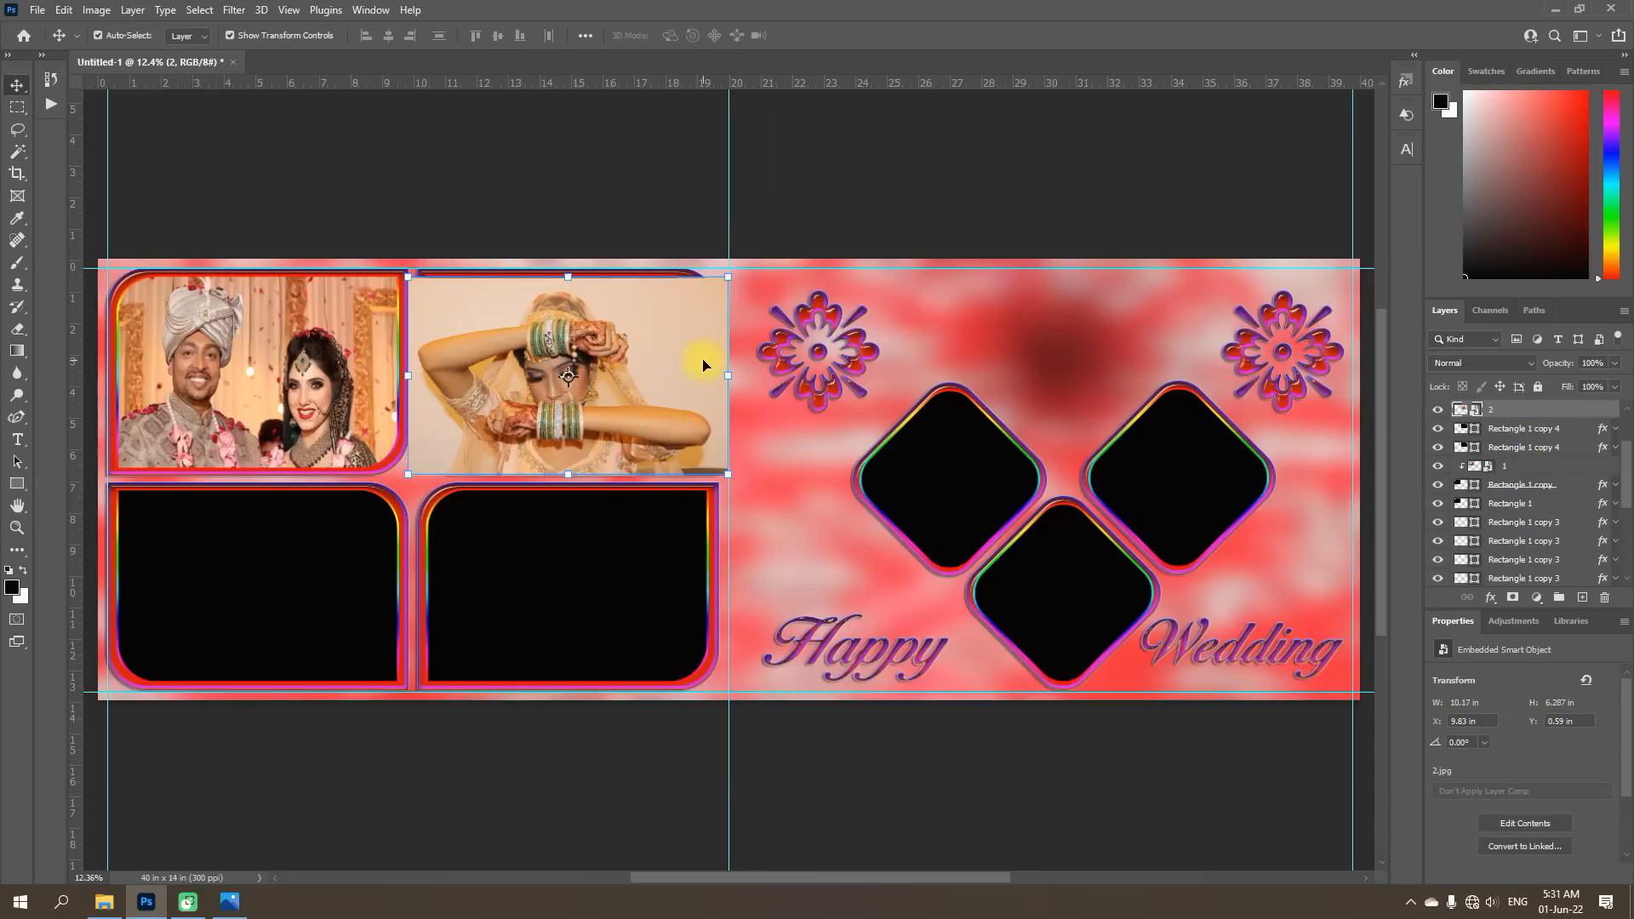
right_click(1510, 412)
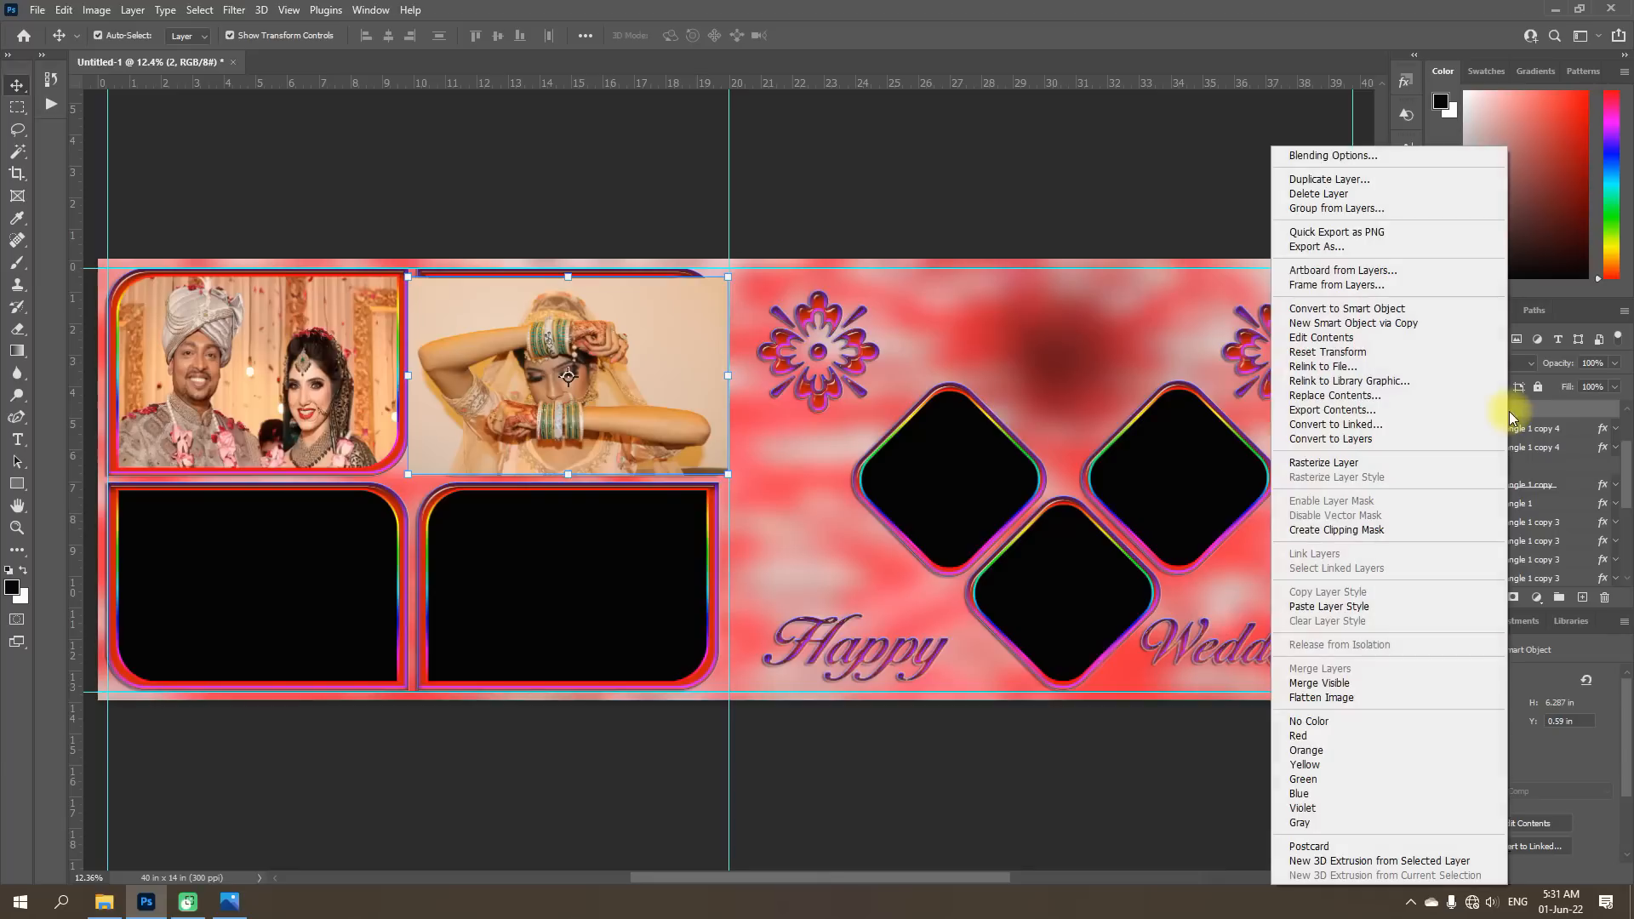
click(1304, 530)
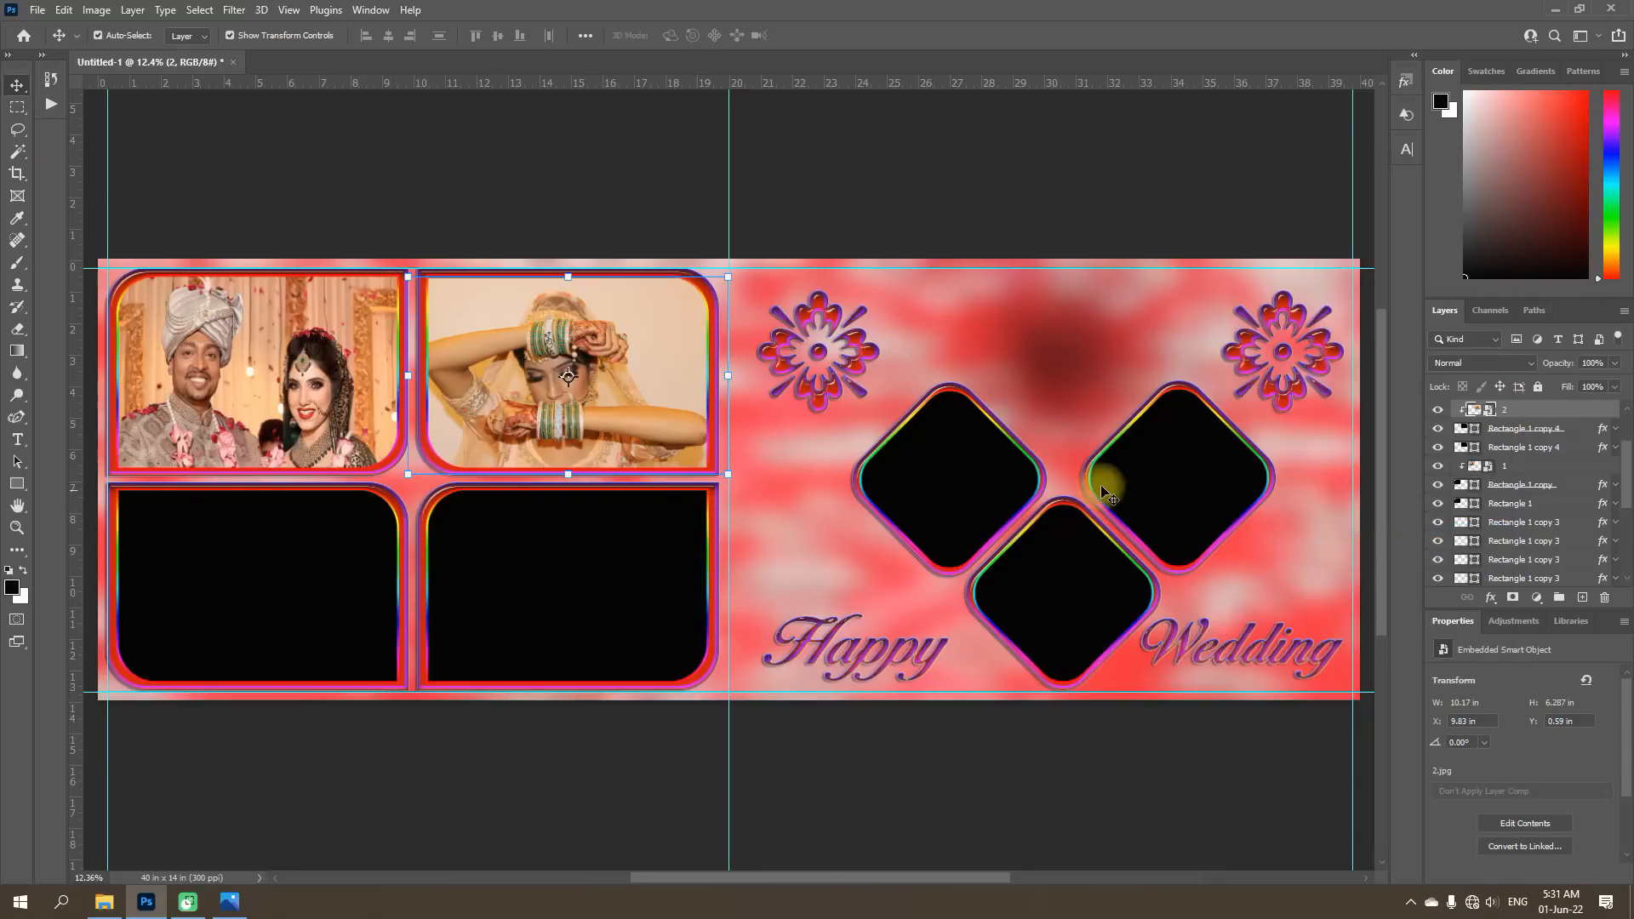
Place photo 3 from the template design folder directly above the inner shape of the lower-left rounded frame.
click(257, 587)
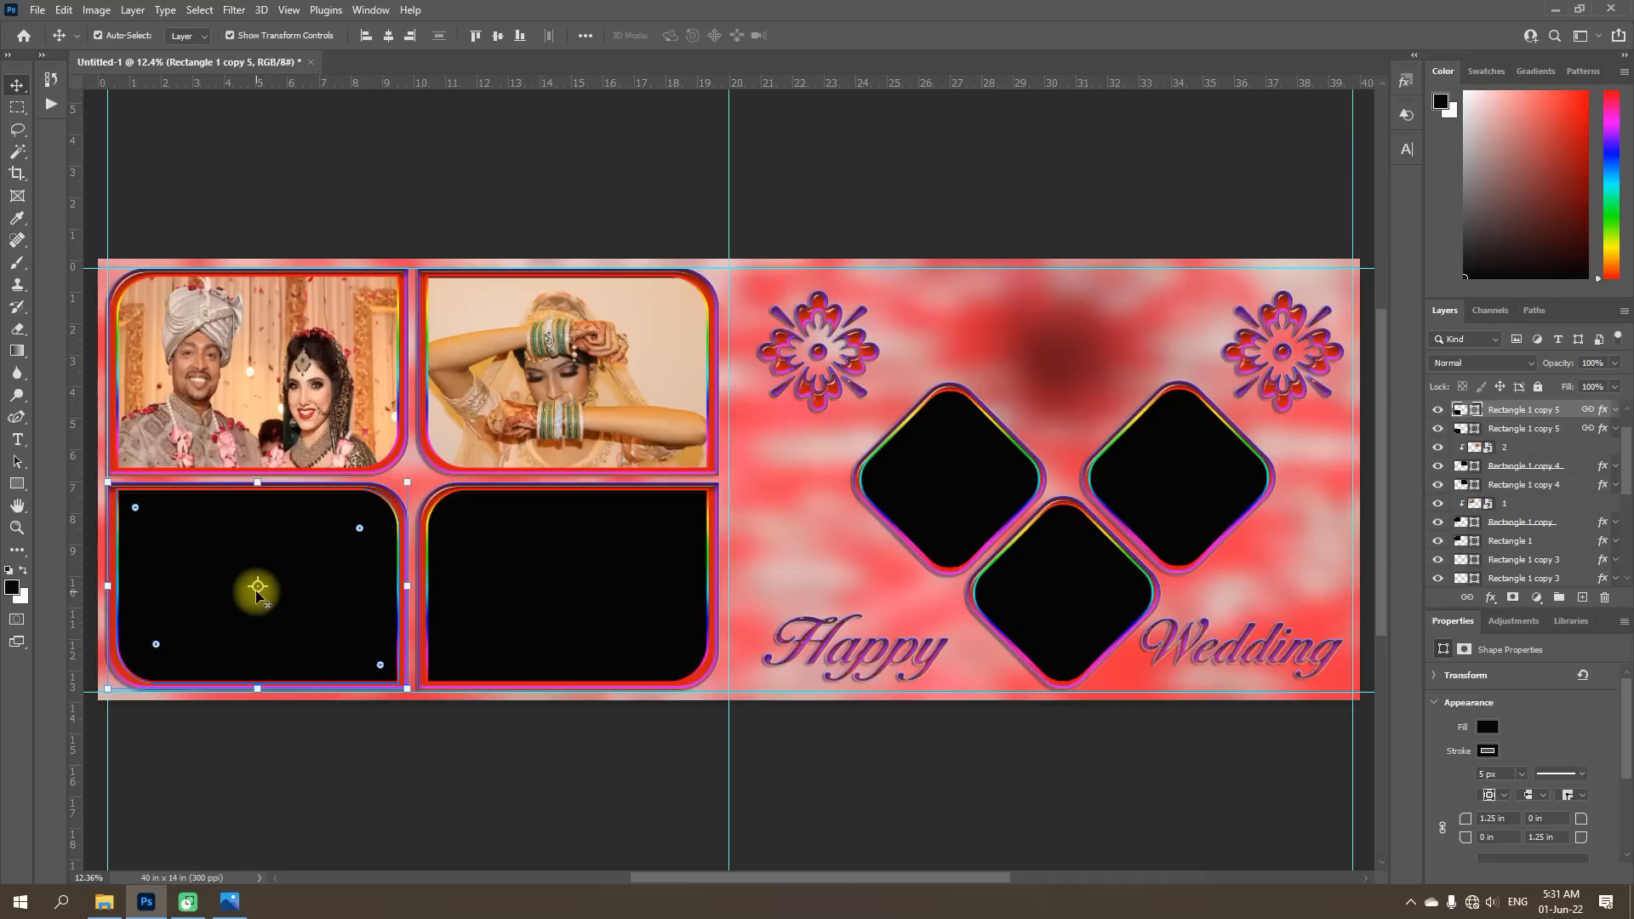
click(103, 901)
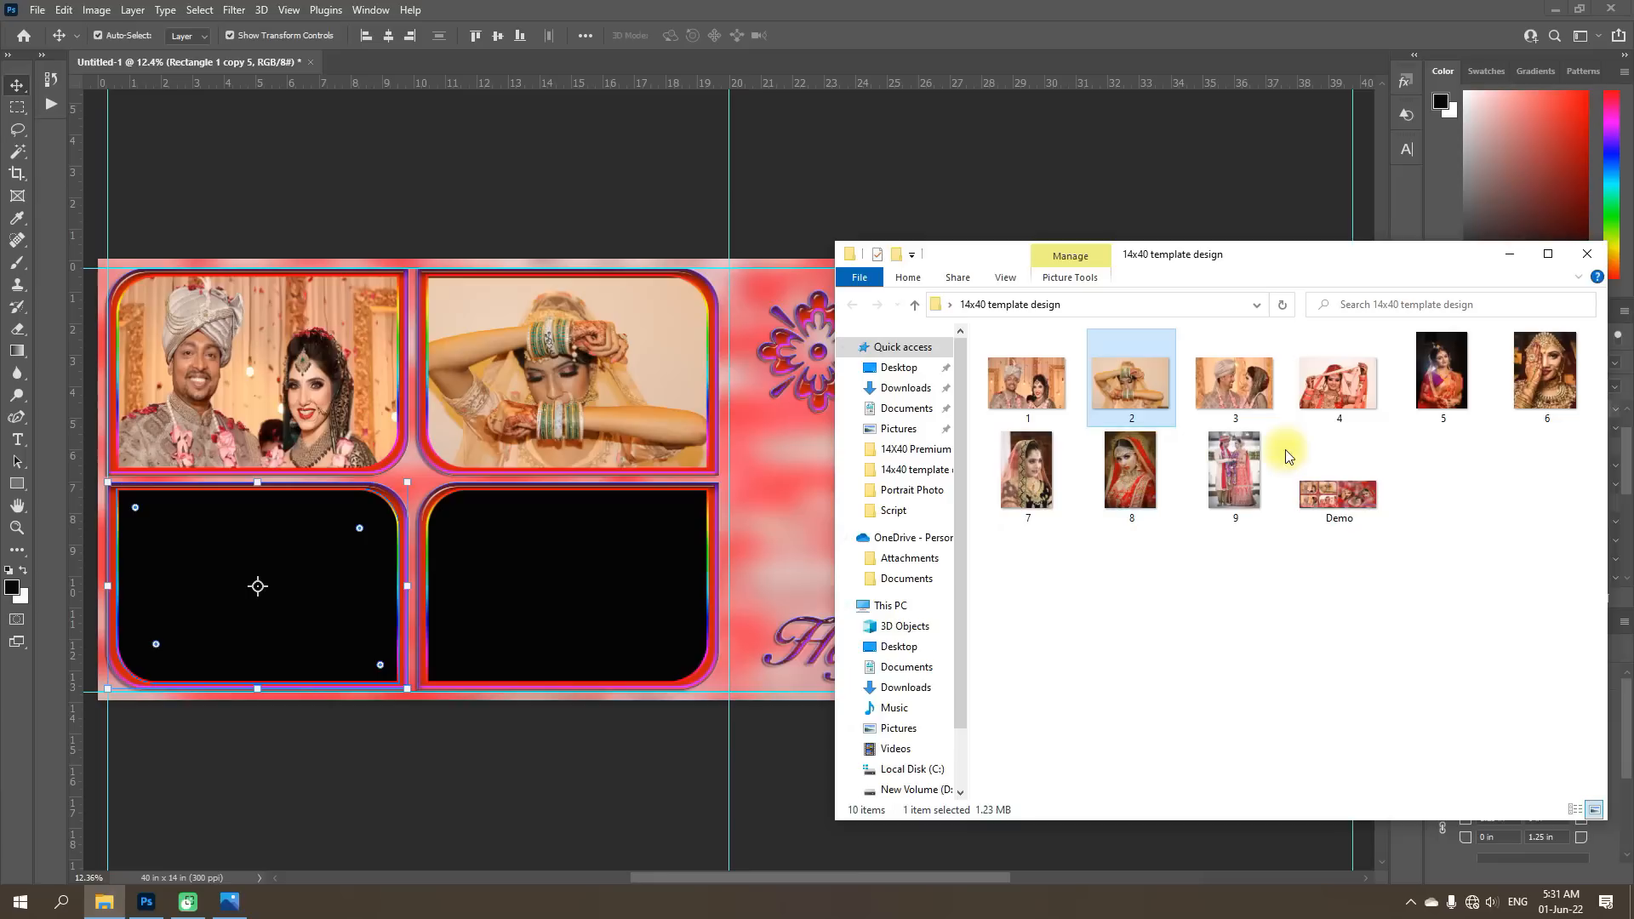
drag(1262, 397, 267, 638)
key(space)
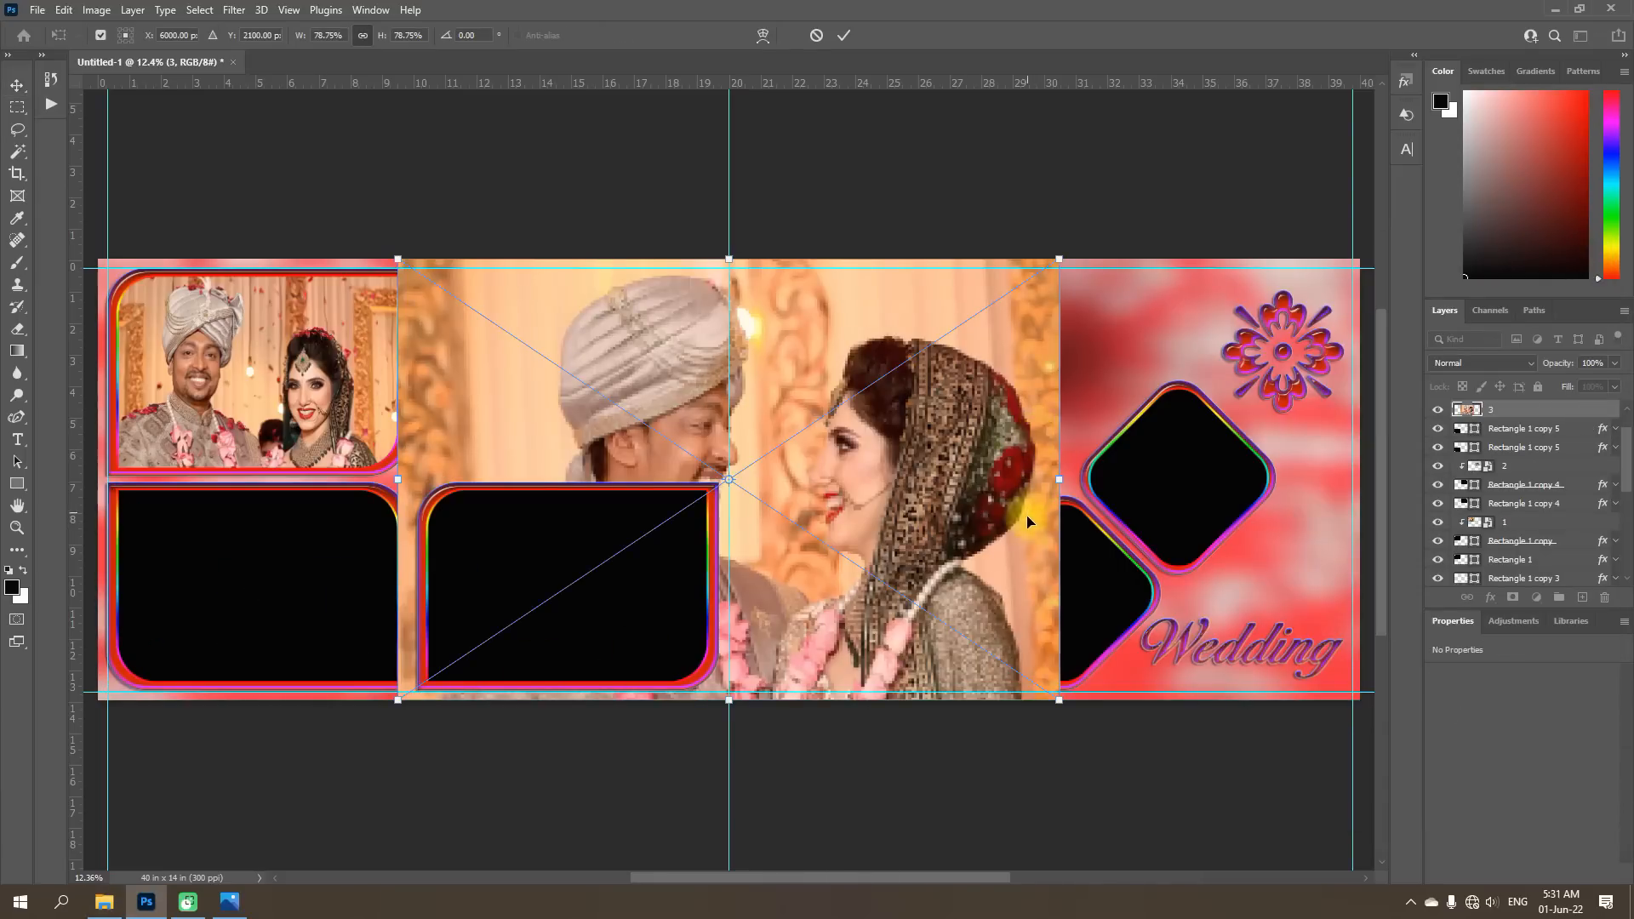
Fit photo 3 over the lower-left rounded frame at about 9.52 x 6.18 in and clip it to the frame's inner shape.
drag(1057, 698, 723, 459)
drag(579, 308, 294, 538)
drag(438, 585, 407, 585)
click(842, 37)
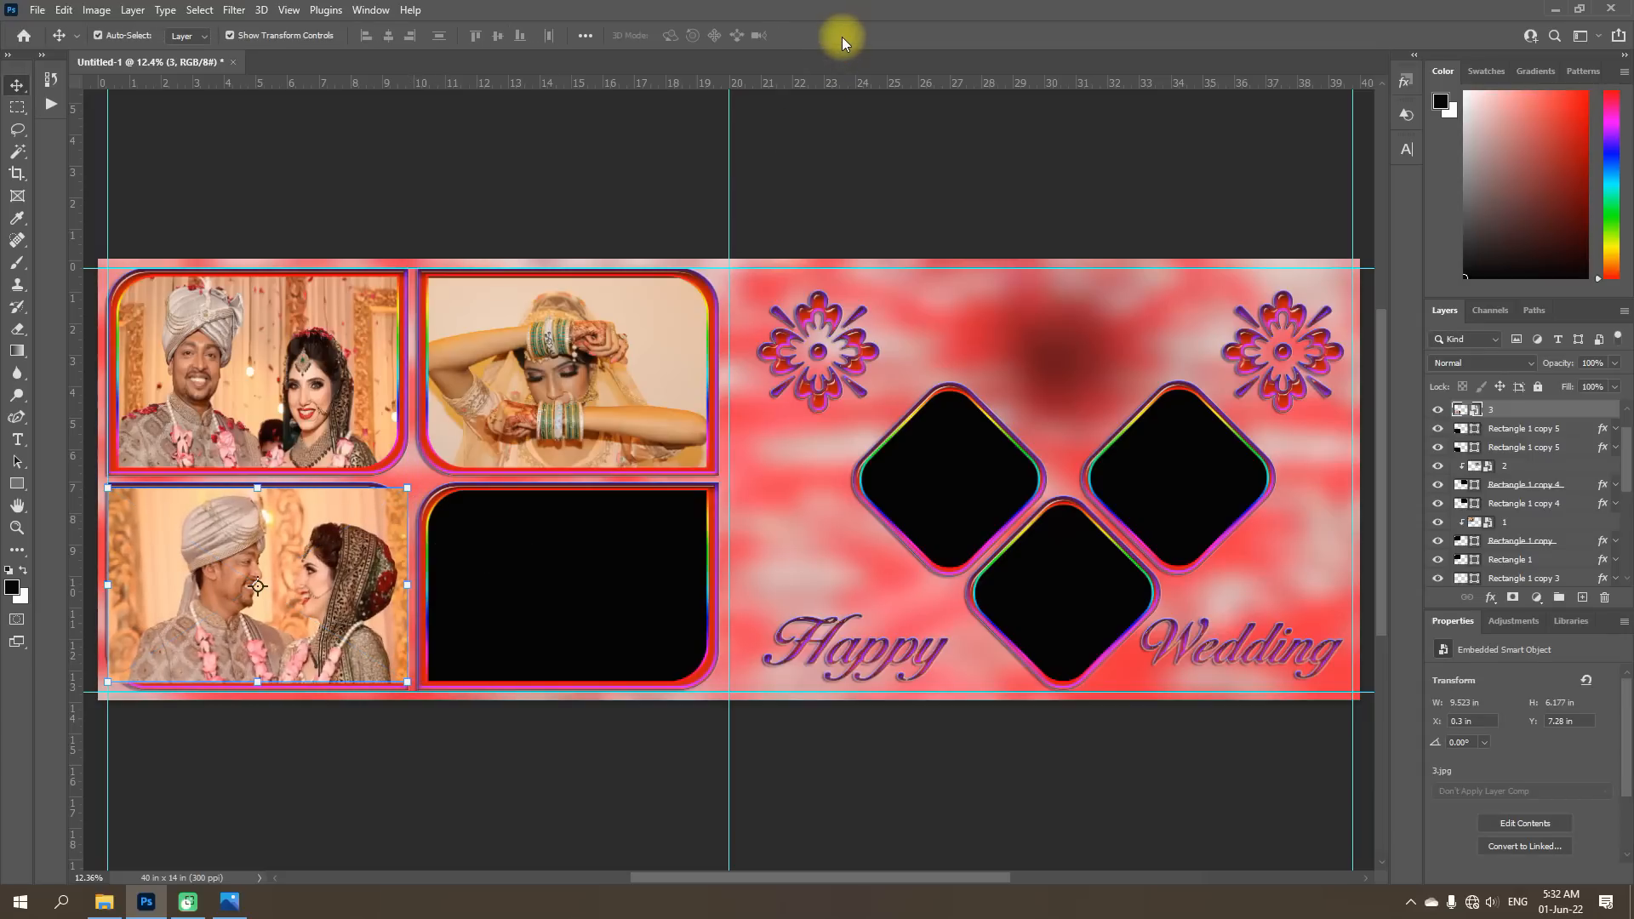
right_click(1538, 408)
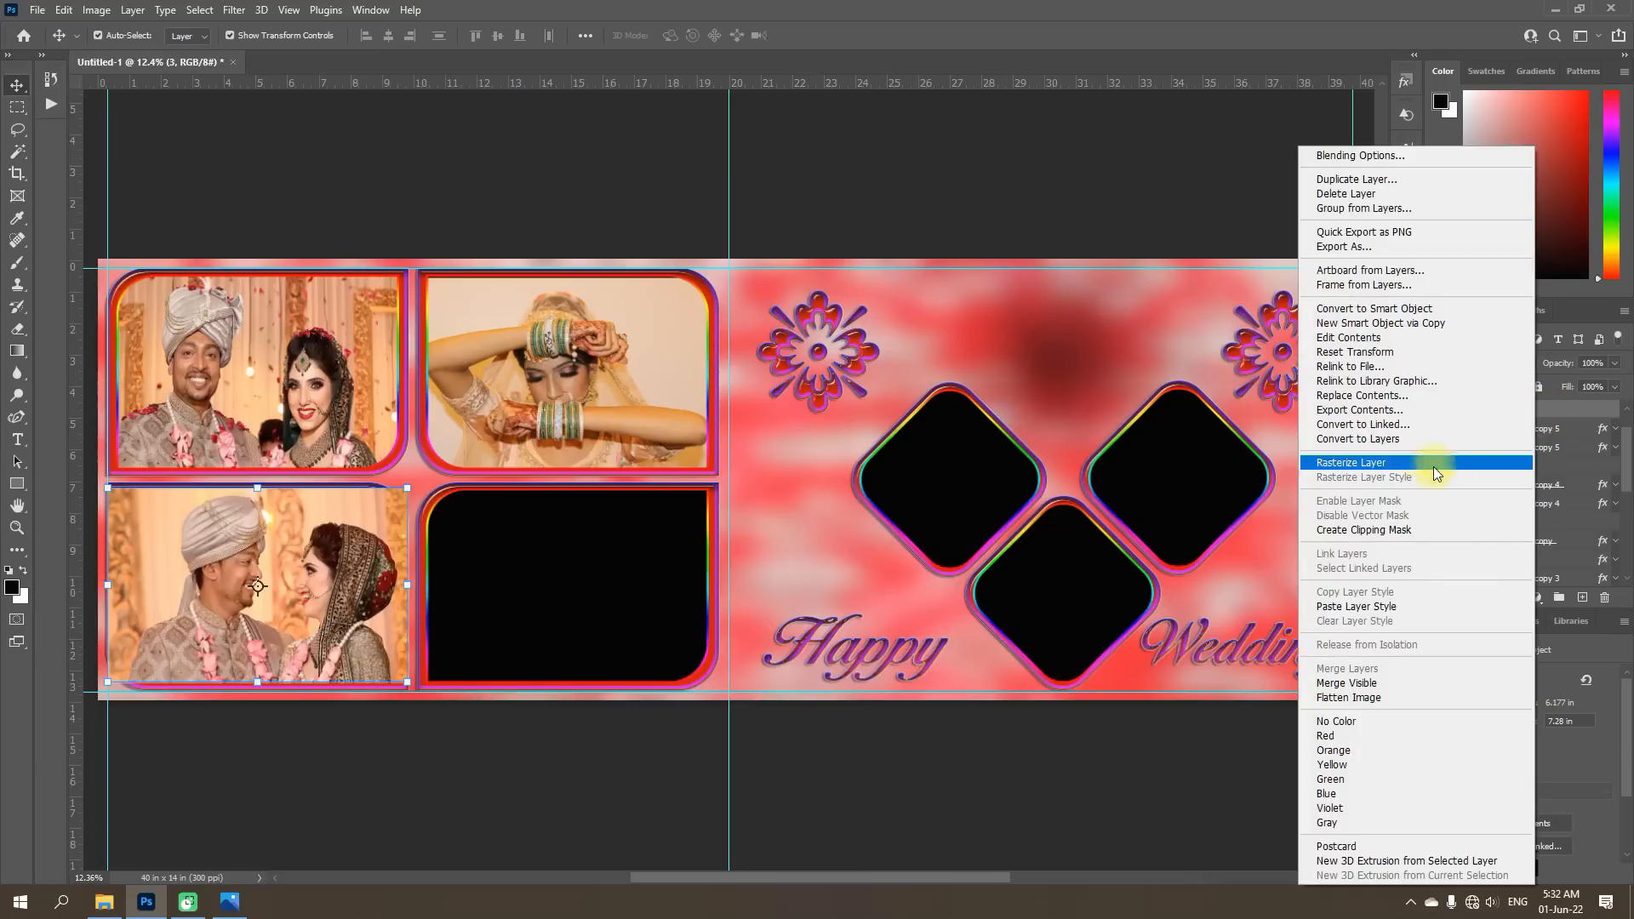
click(1339, 531)
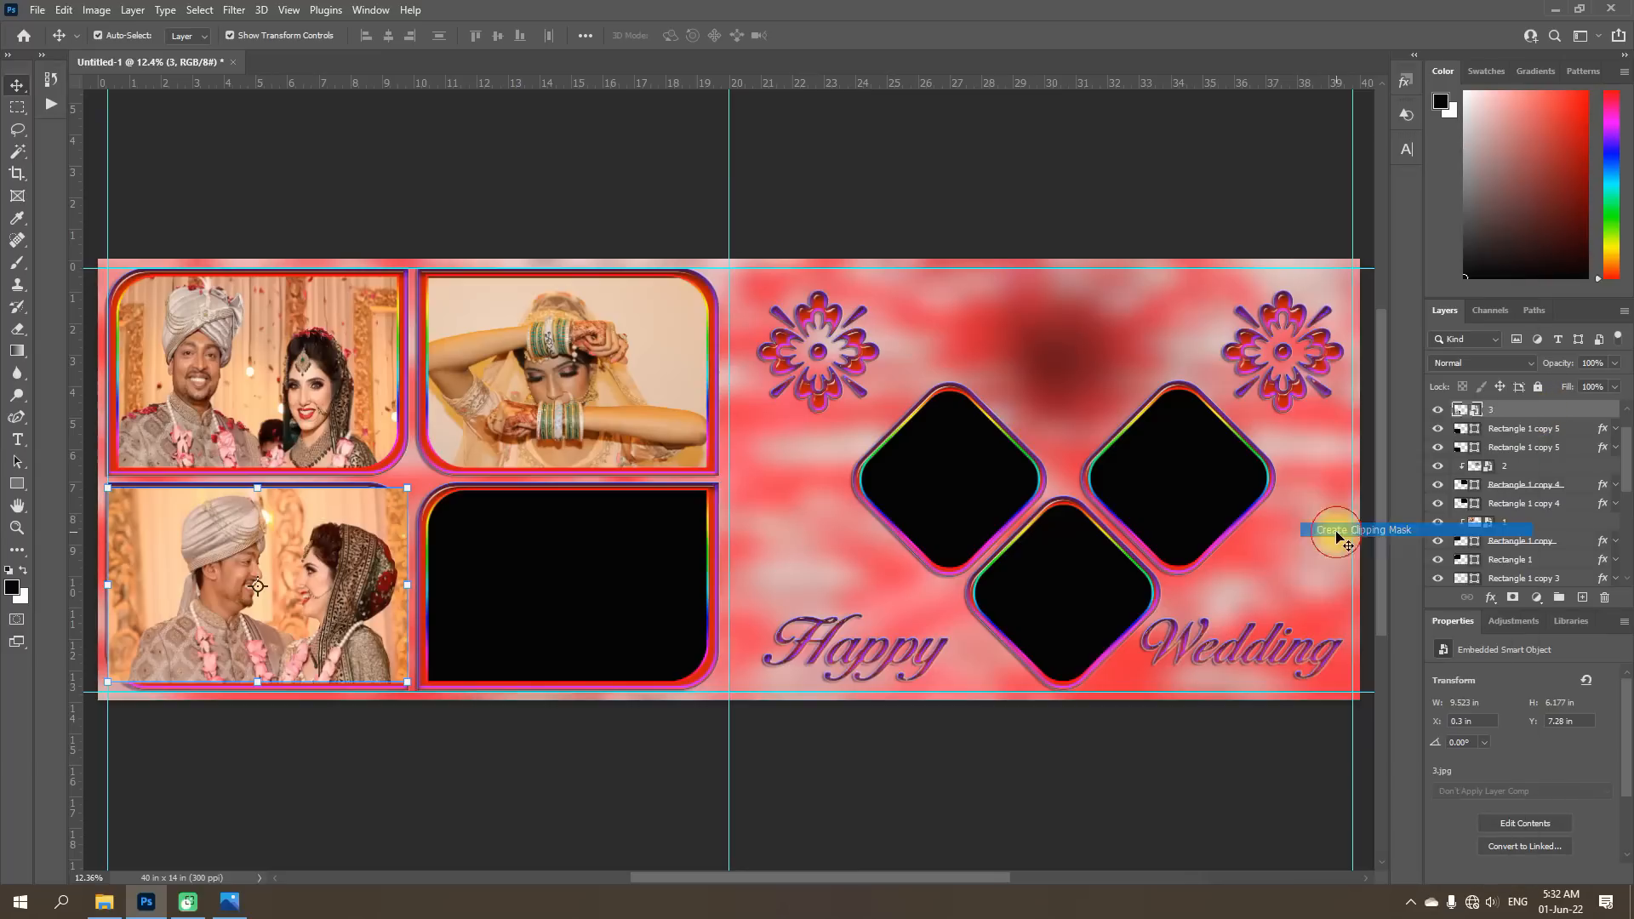
Place photo 4 from the template design folder directly above the inner shape of the lower-right rounded frame.
click(573, 597)
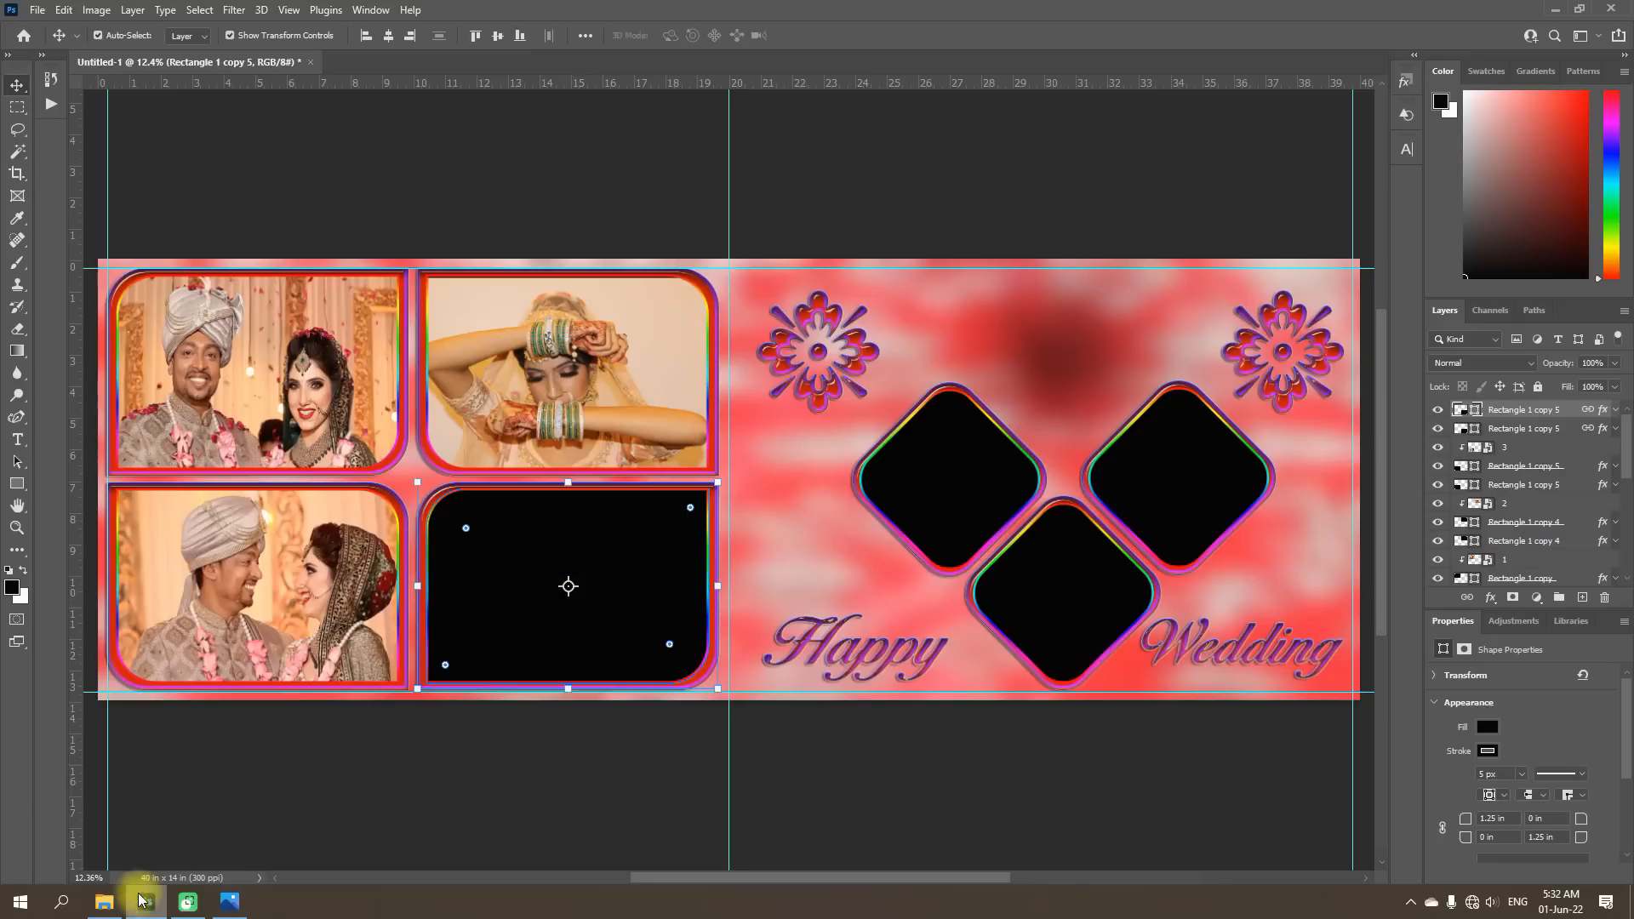
click(104, 900)
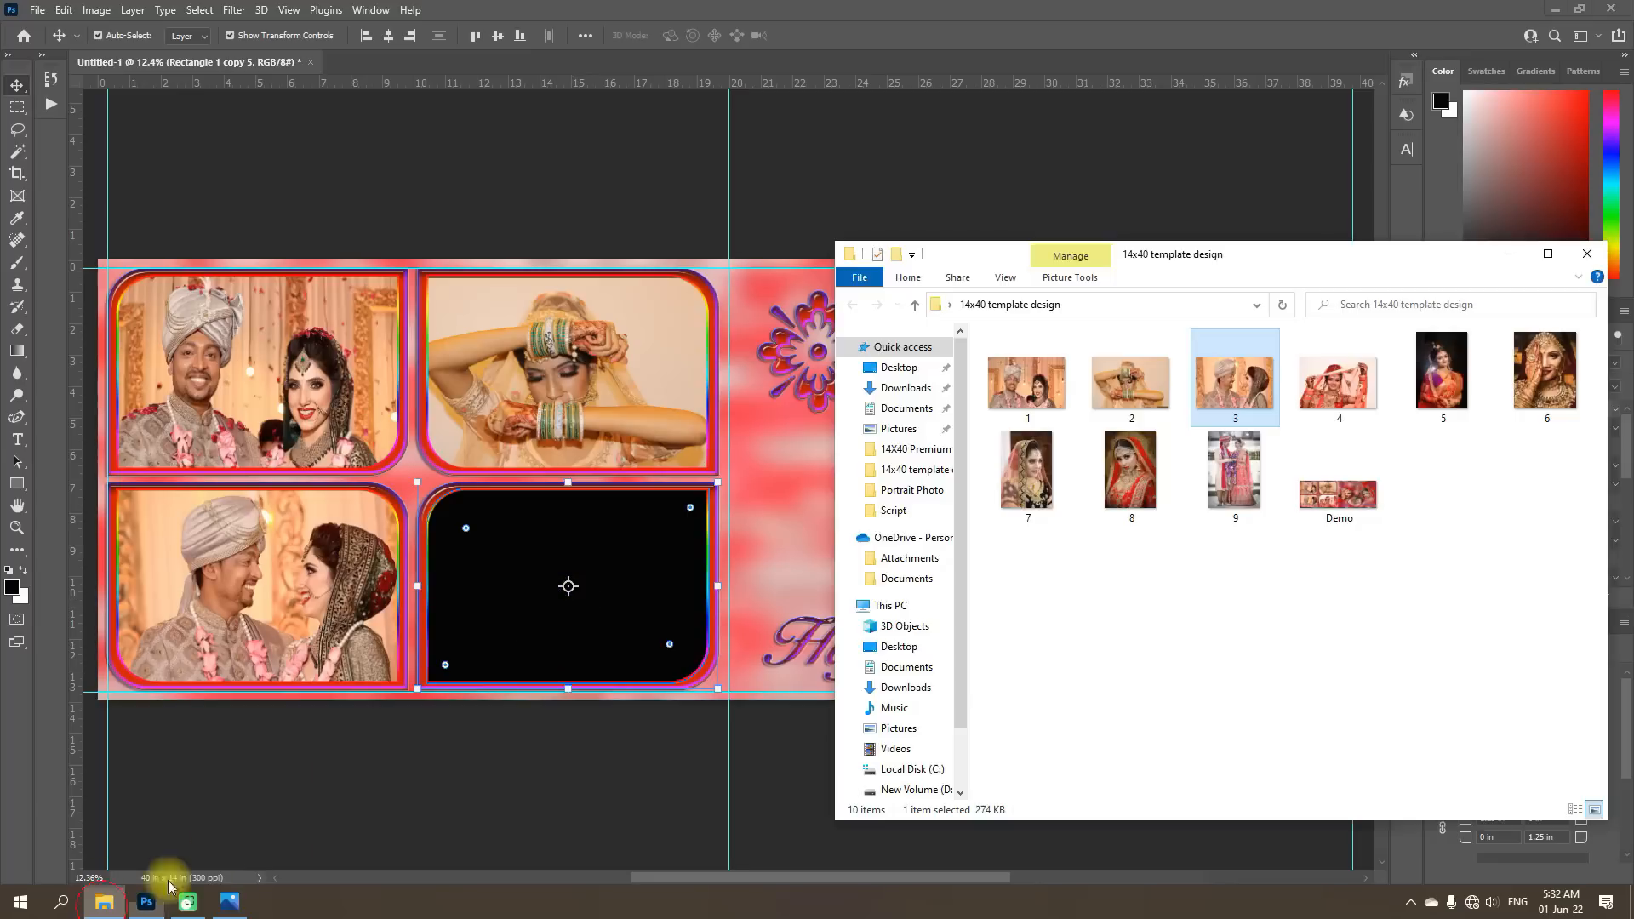
click(1346, 396)
drag(1340, 411, 769, 719)
key(space)
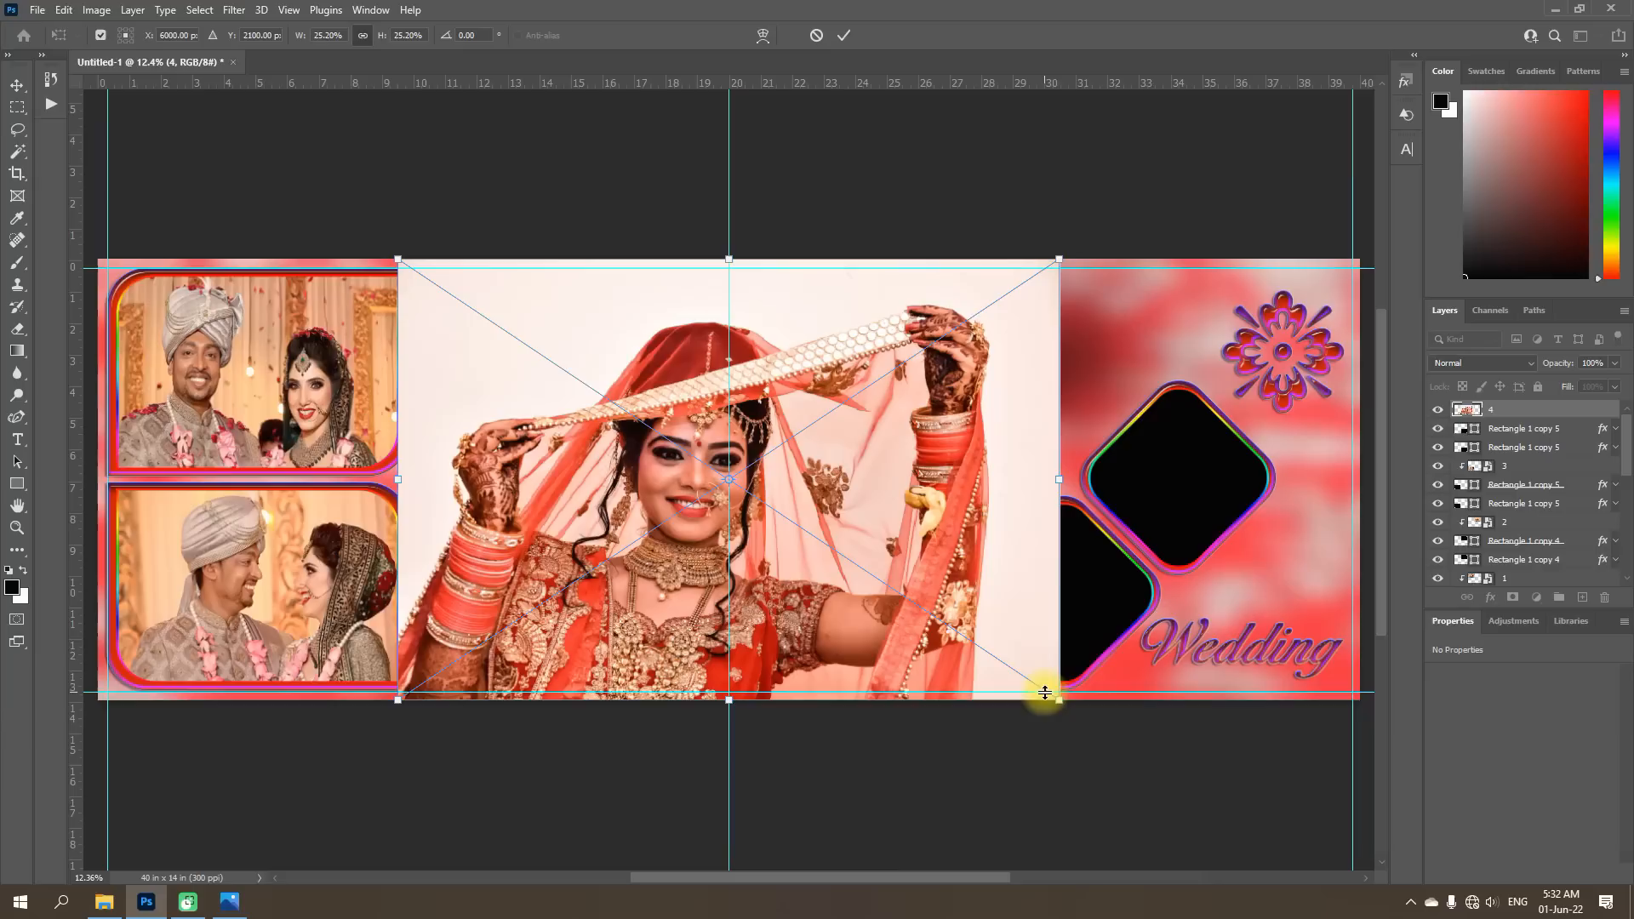
Scale photo 4 to about 10.5 x 6.9 in and clip it to the lower-right rounded frame's inner shape, shifted slightly right.
drag(1055, 260, 728, 483)
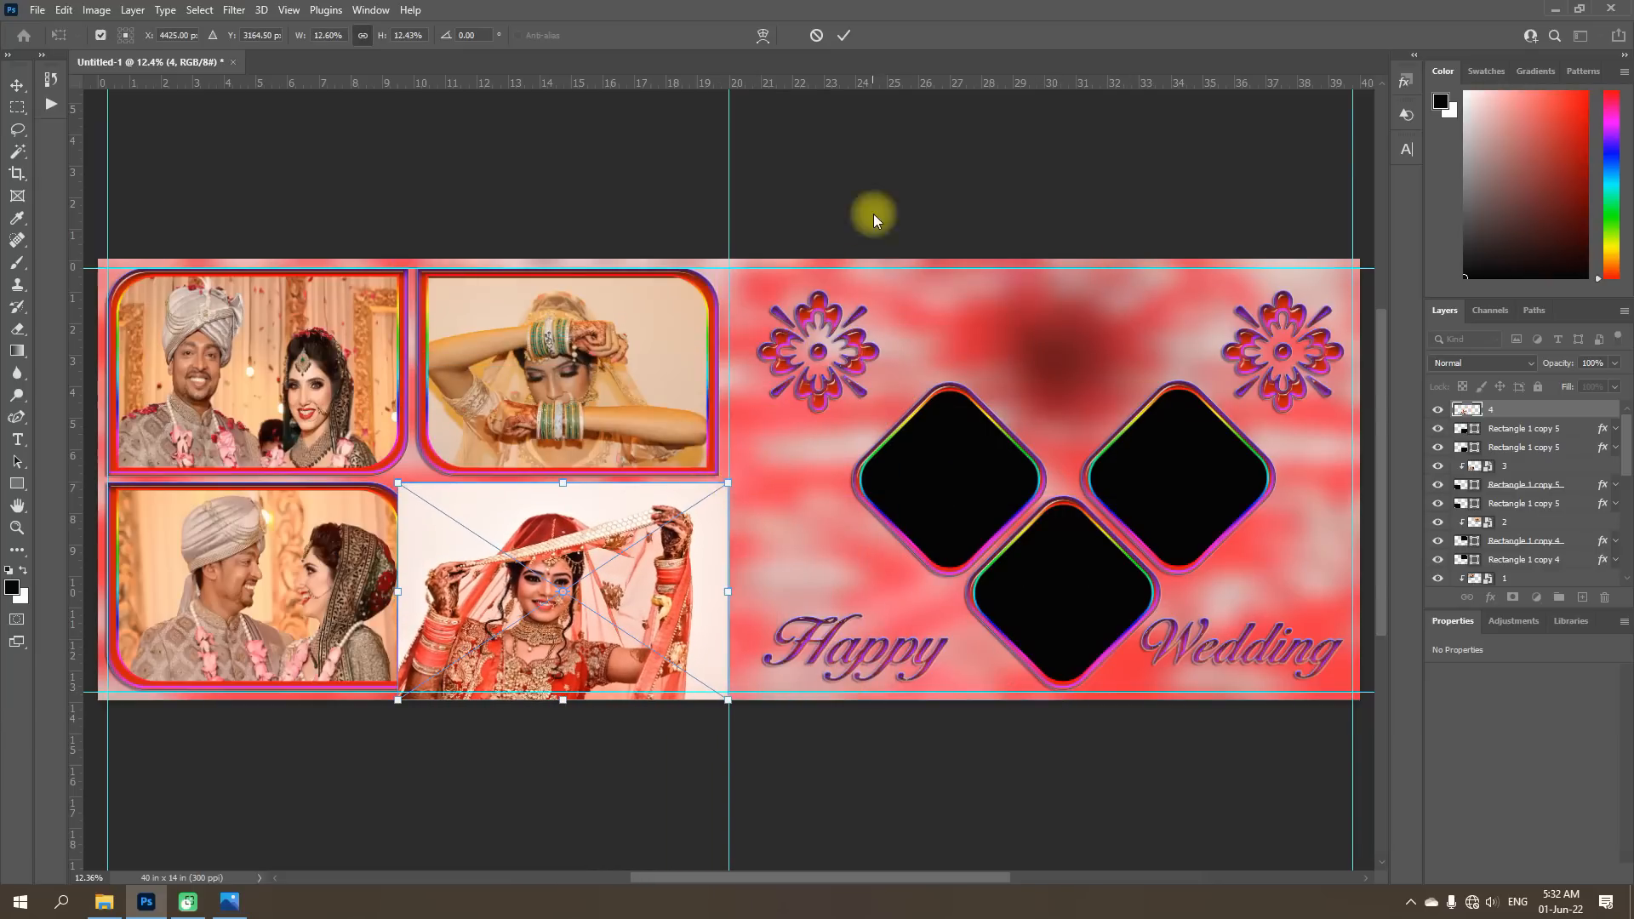
click(845, 38)
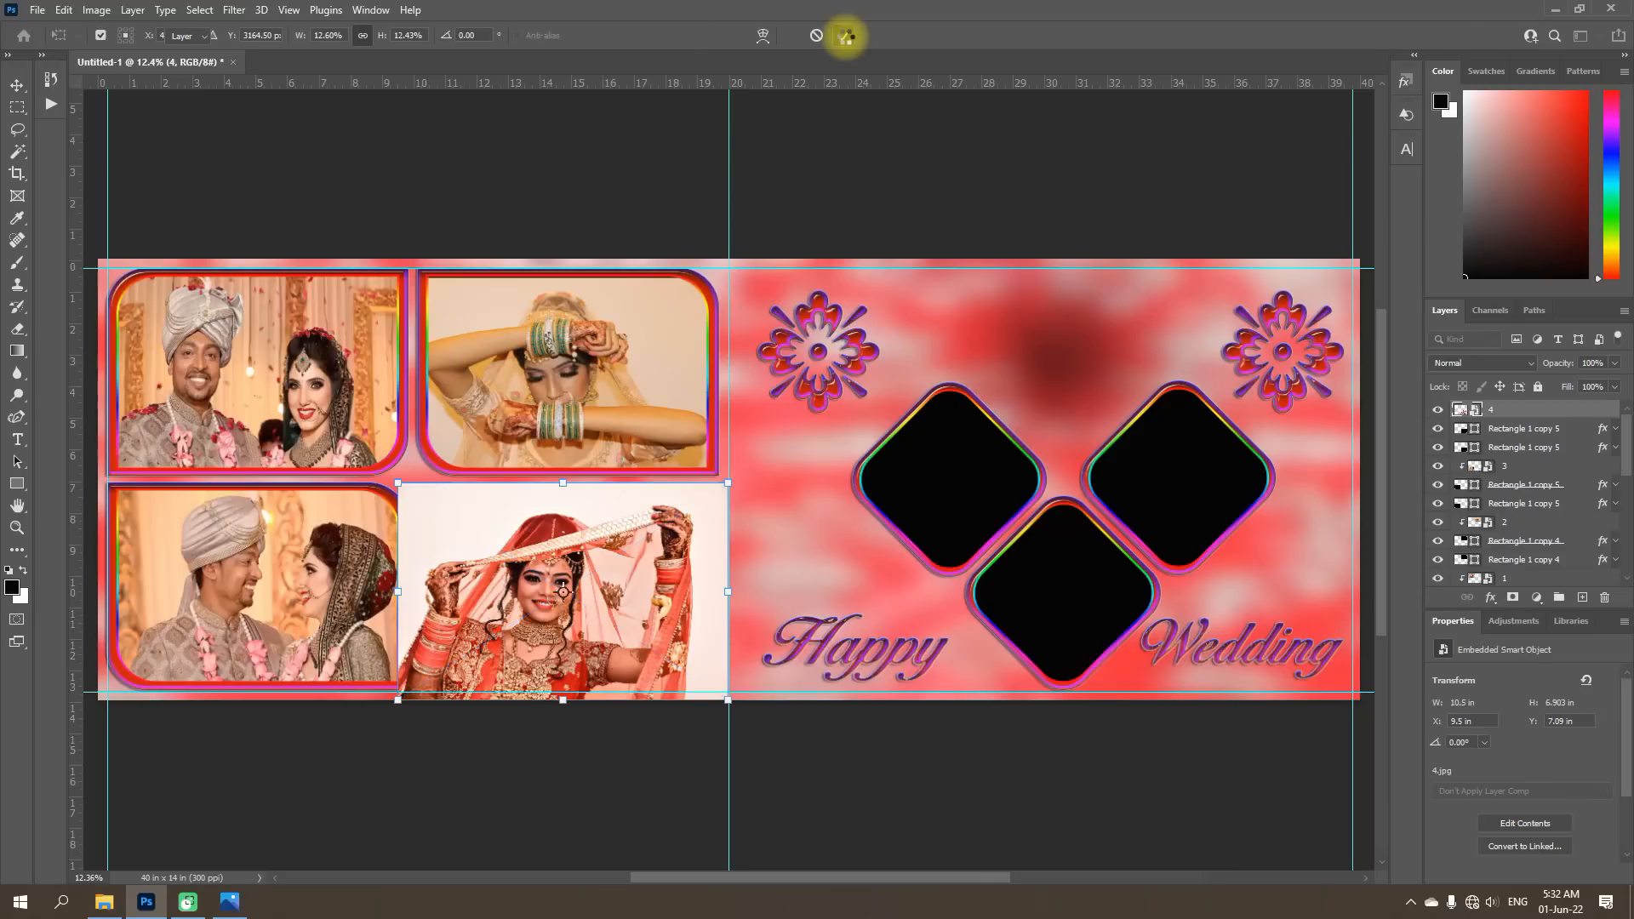
right_click(1511, 414)
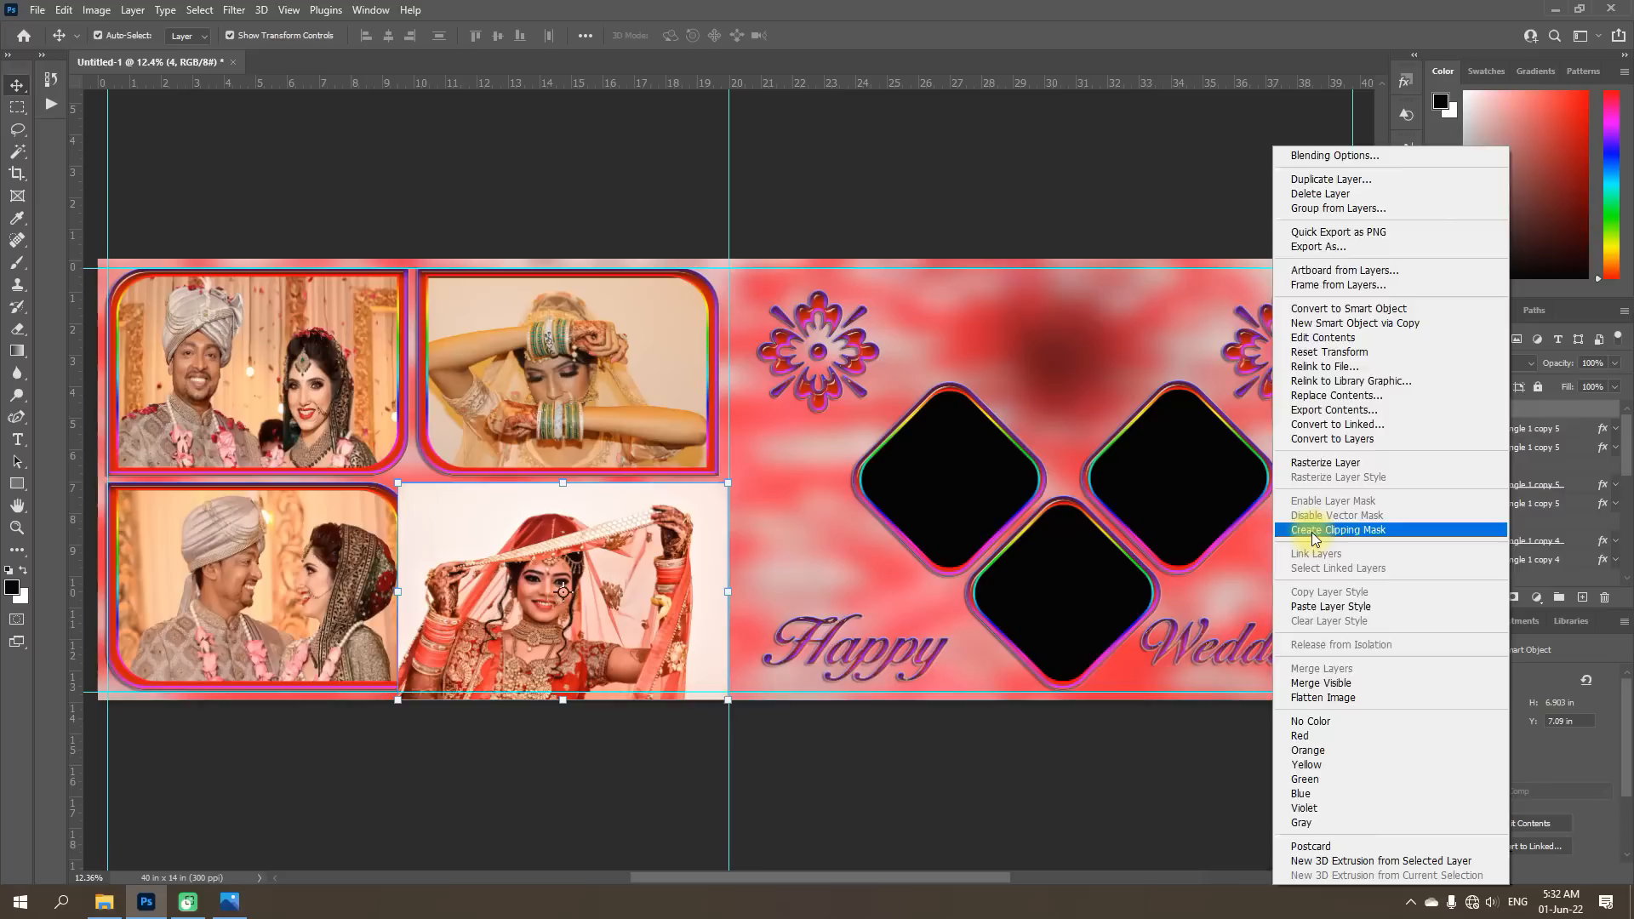
click(1315, 538)
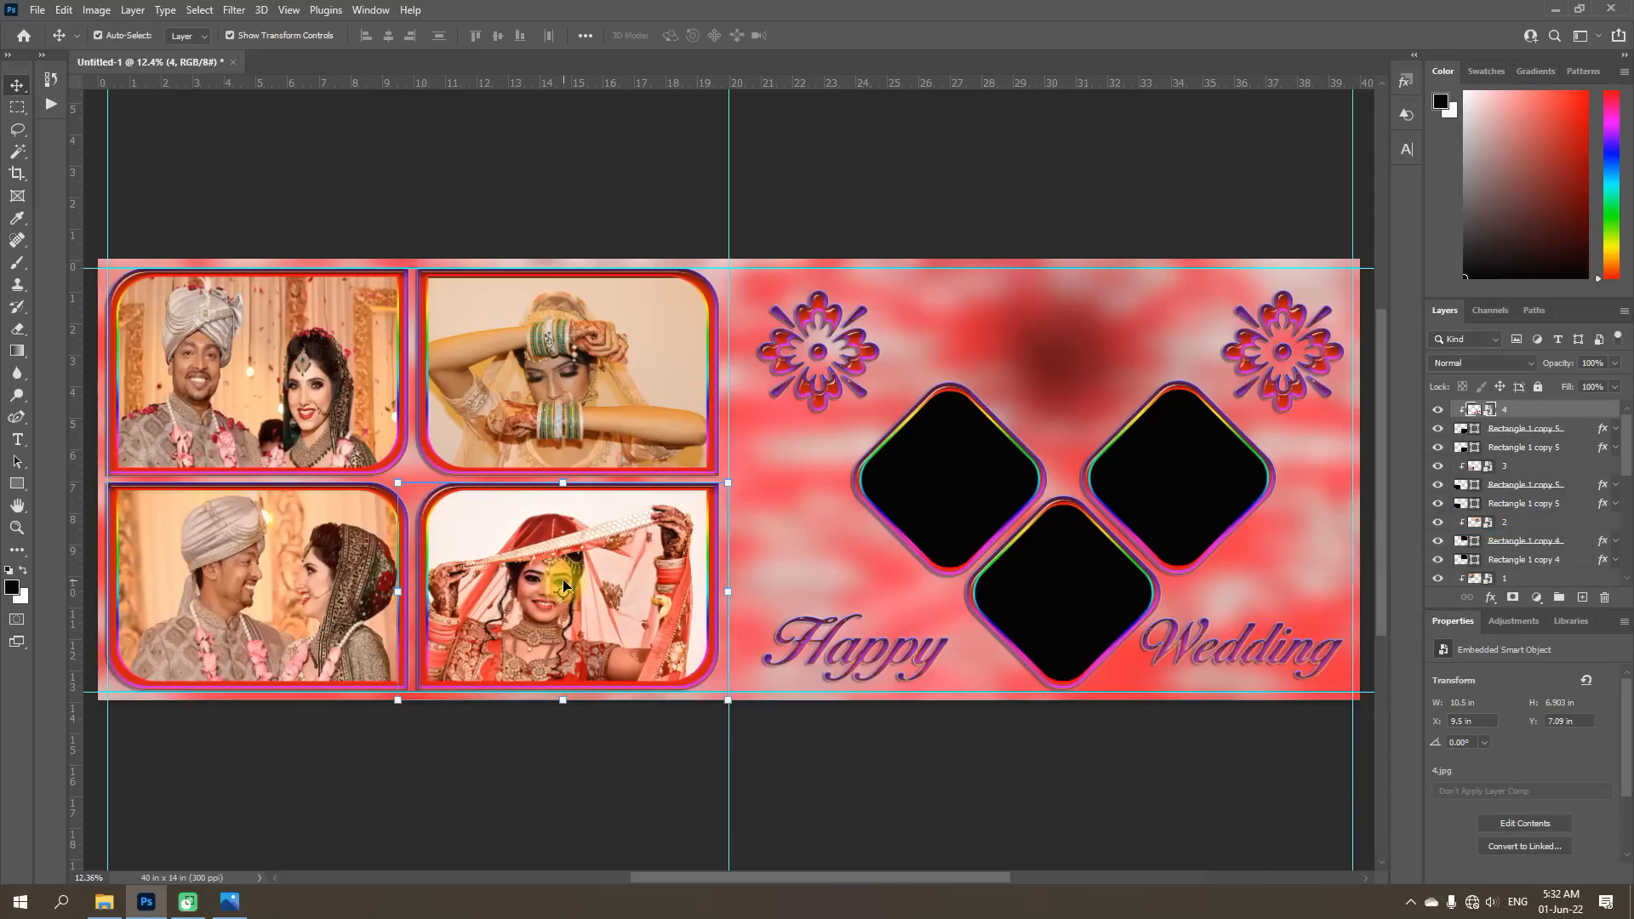
click(554, 559)
drag(554, 561, 565, 562)
Place photo 6 from the template design folder directly above the inner shape of the left diamond frame.
click(945, 463)
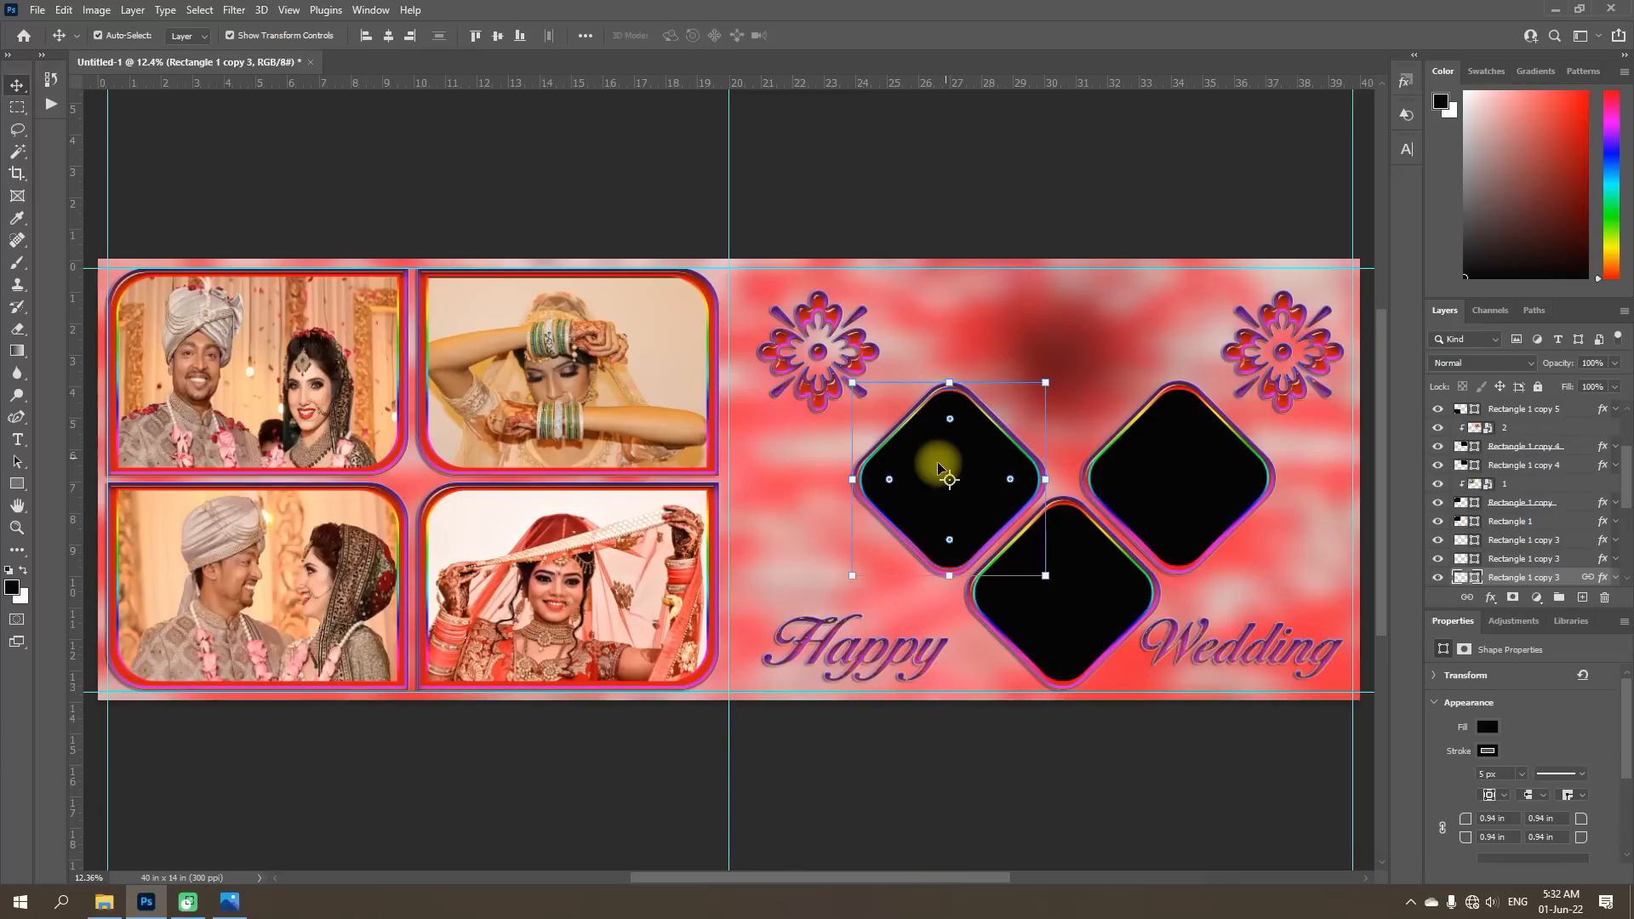
click(104, 904)
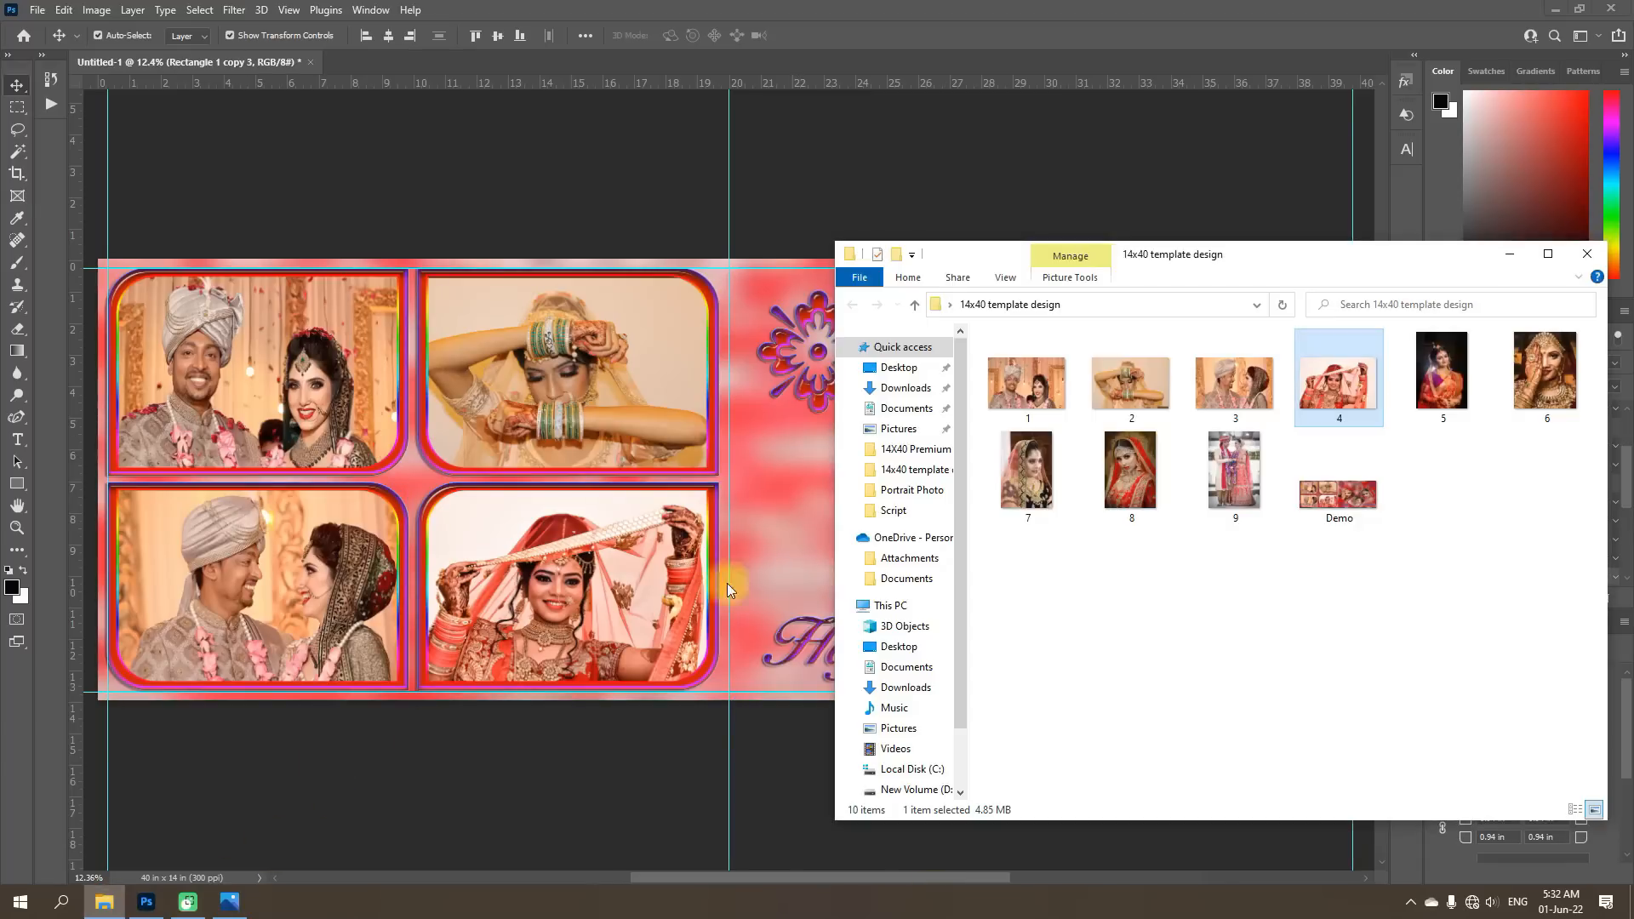
drag(1301, 259, 523, 293)
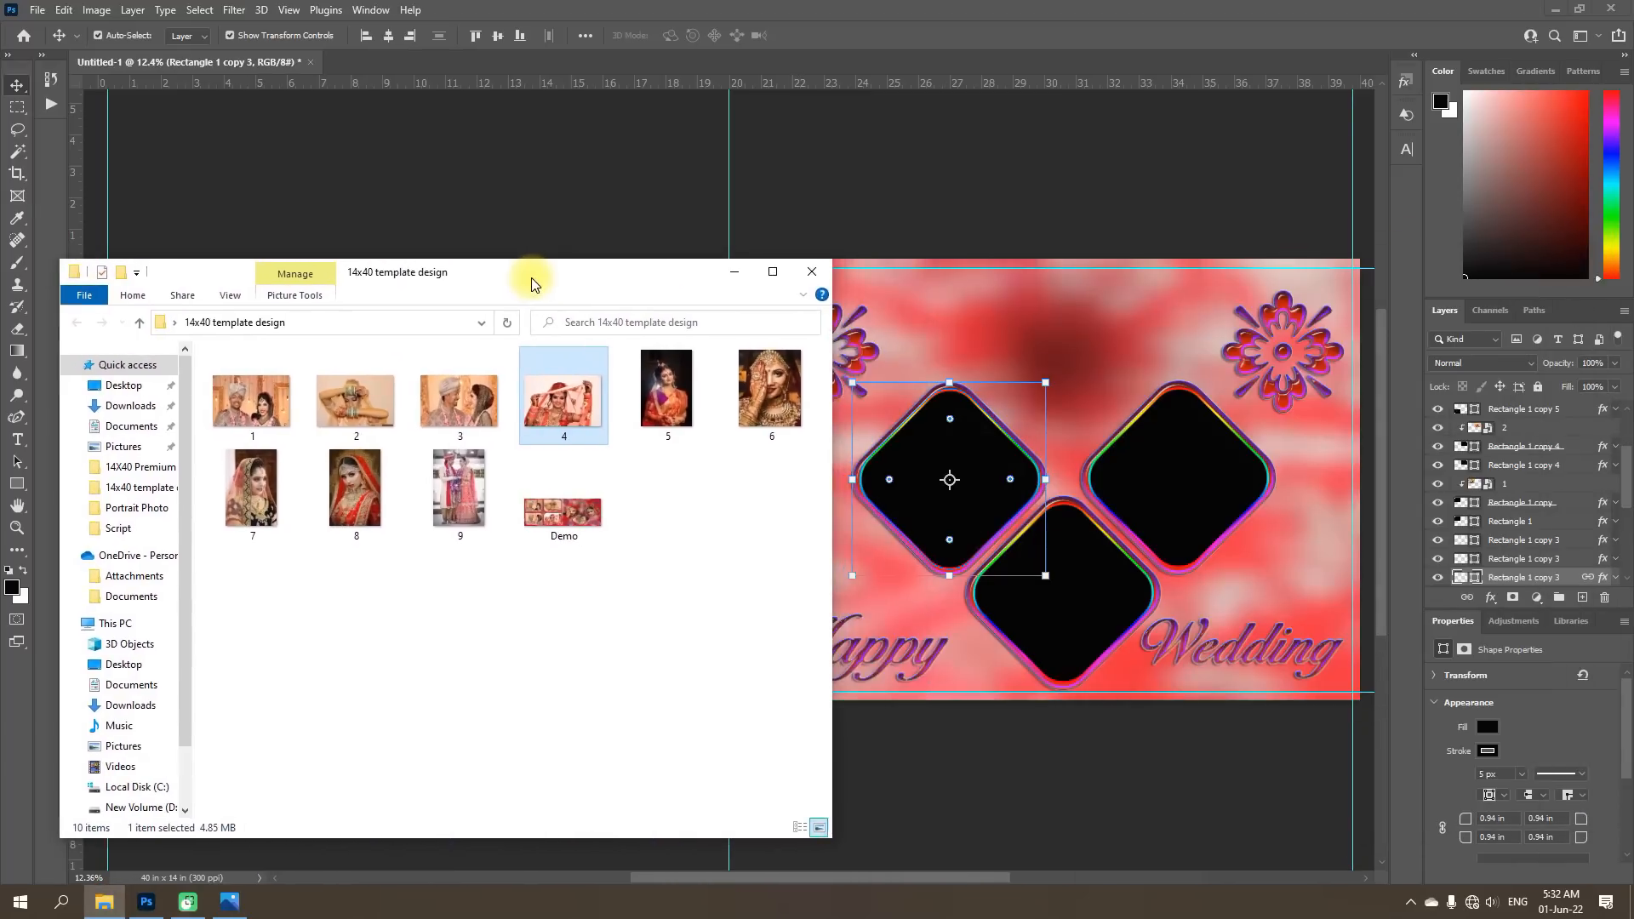
click(768, 404)
drag(768, 401, 946, 534)
key(space)
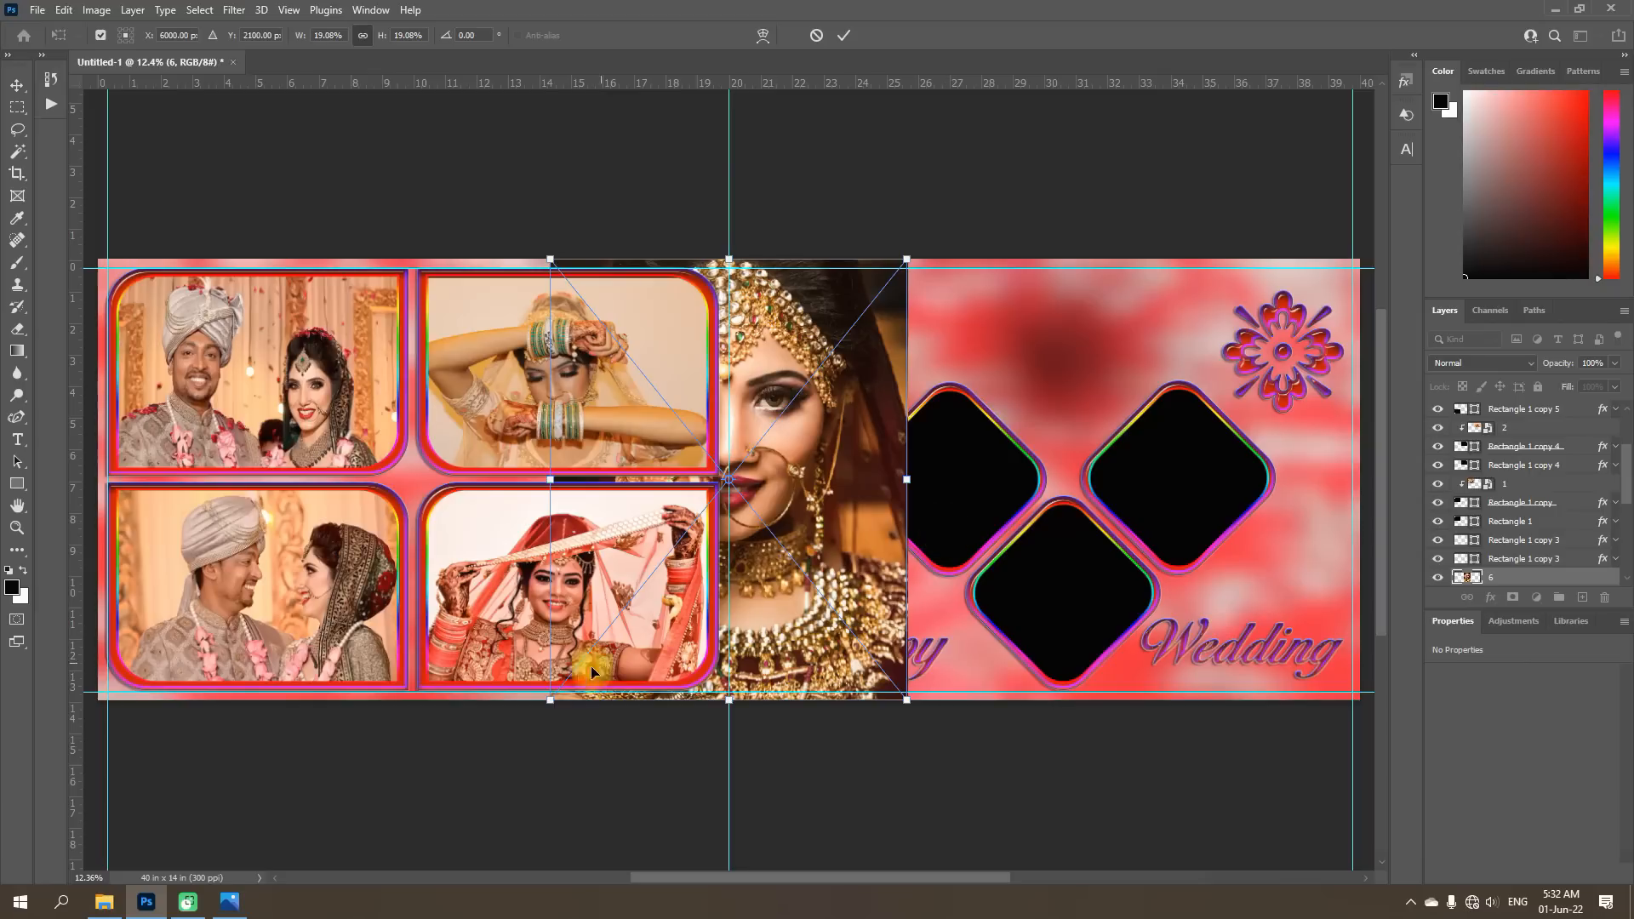
Scale photo 6 to about 5.92 x 5.93 in over the left diamond frame and clip it to the frame's inner shape.
drag(550, 698, 710, 482)
drag(830, 329, 981, 459)
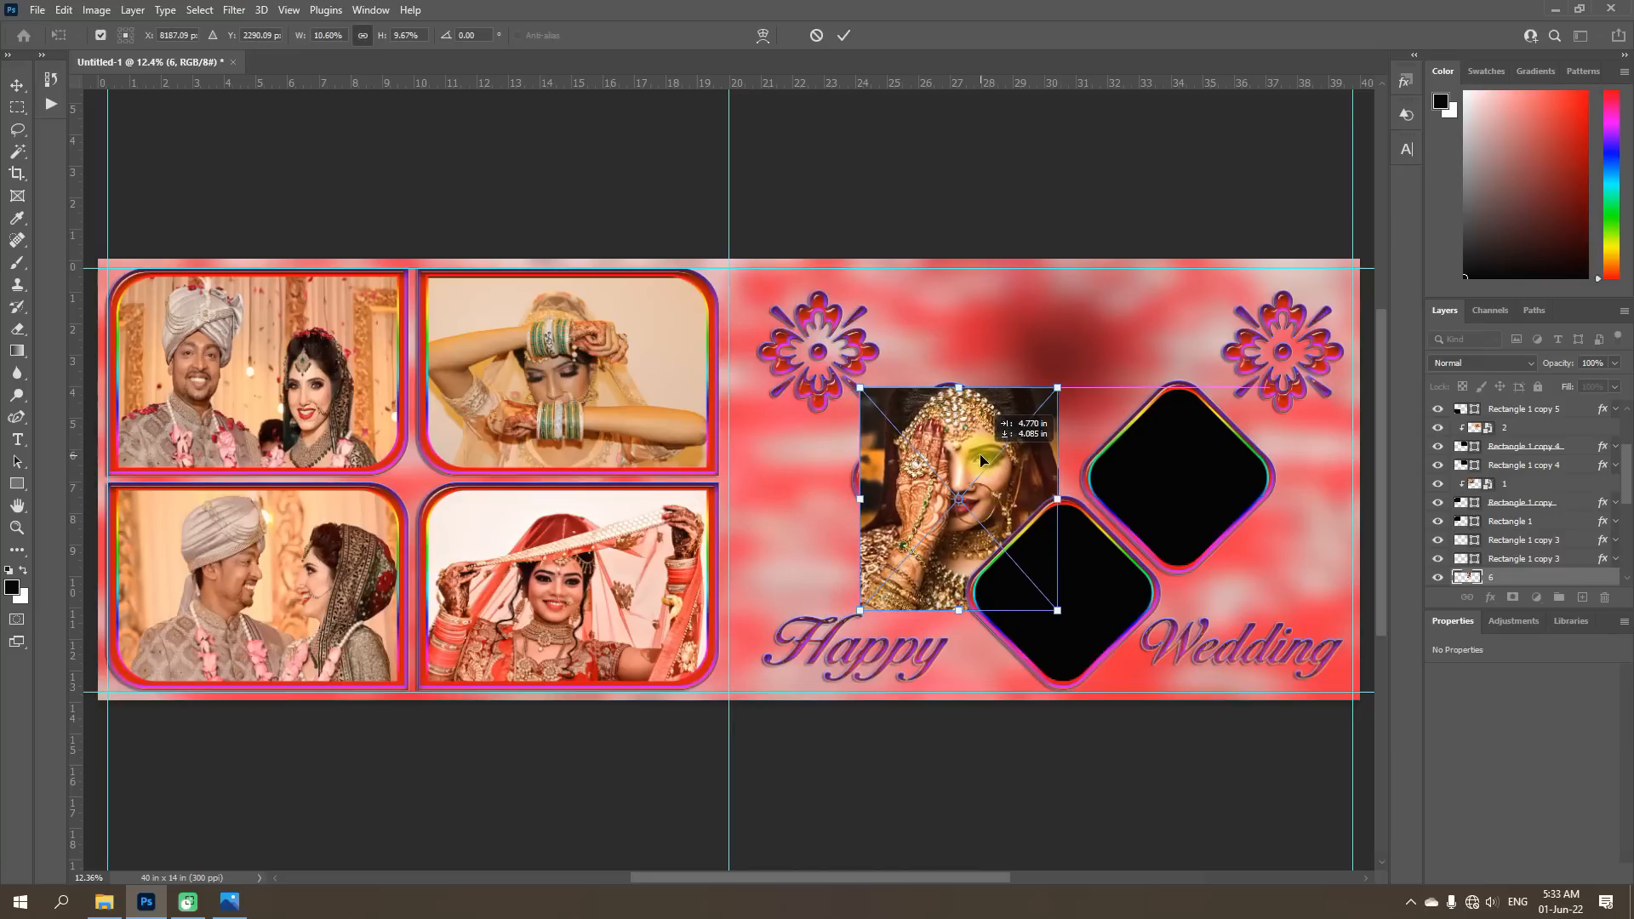
drag(1057, 610, 1046, 574)
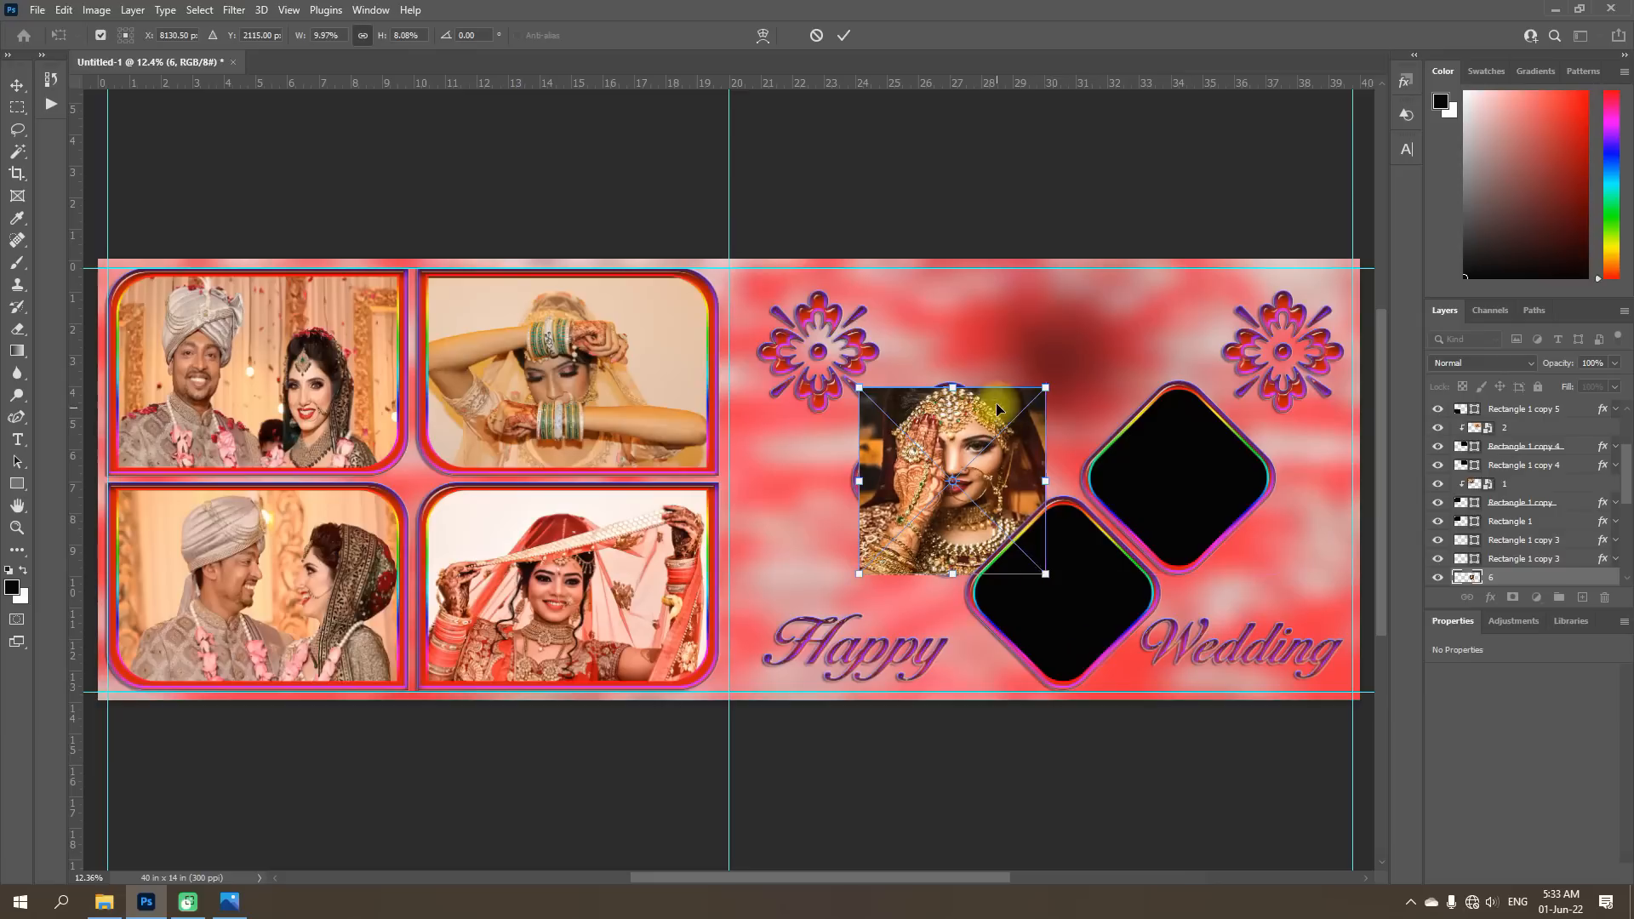
click(846, 39)
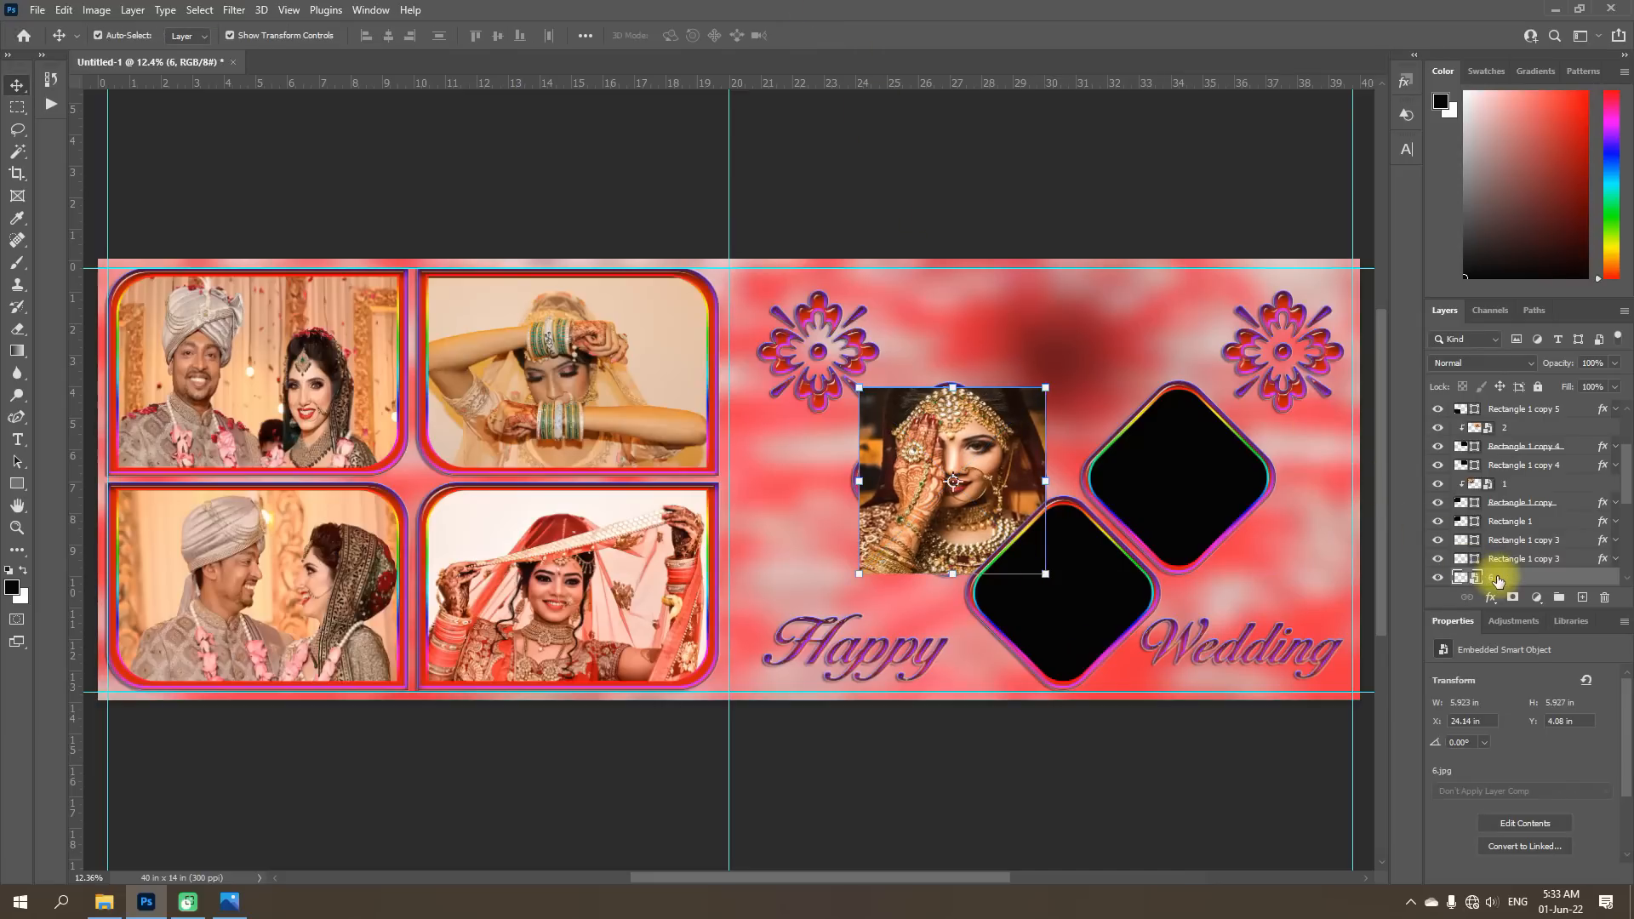
right_click(1497, 578)
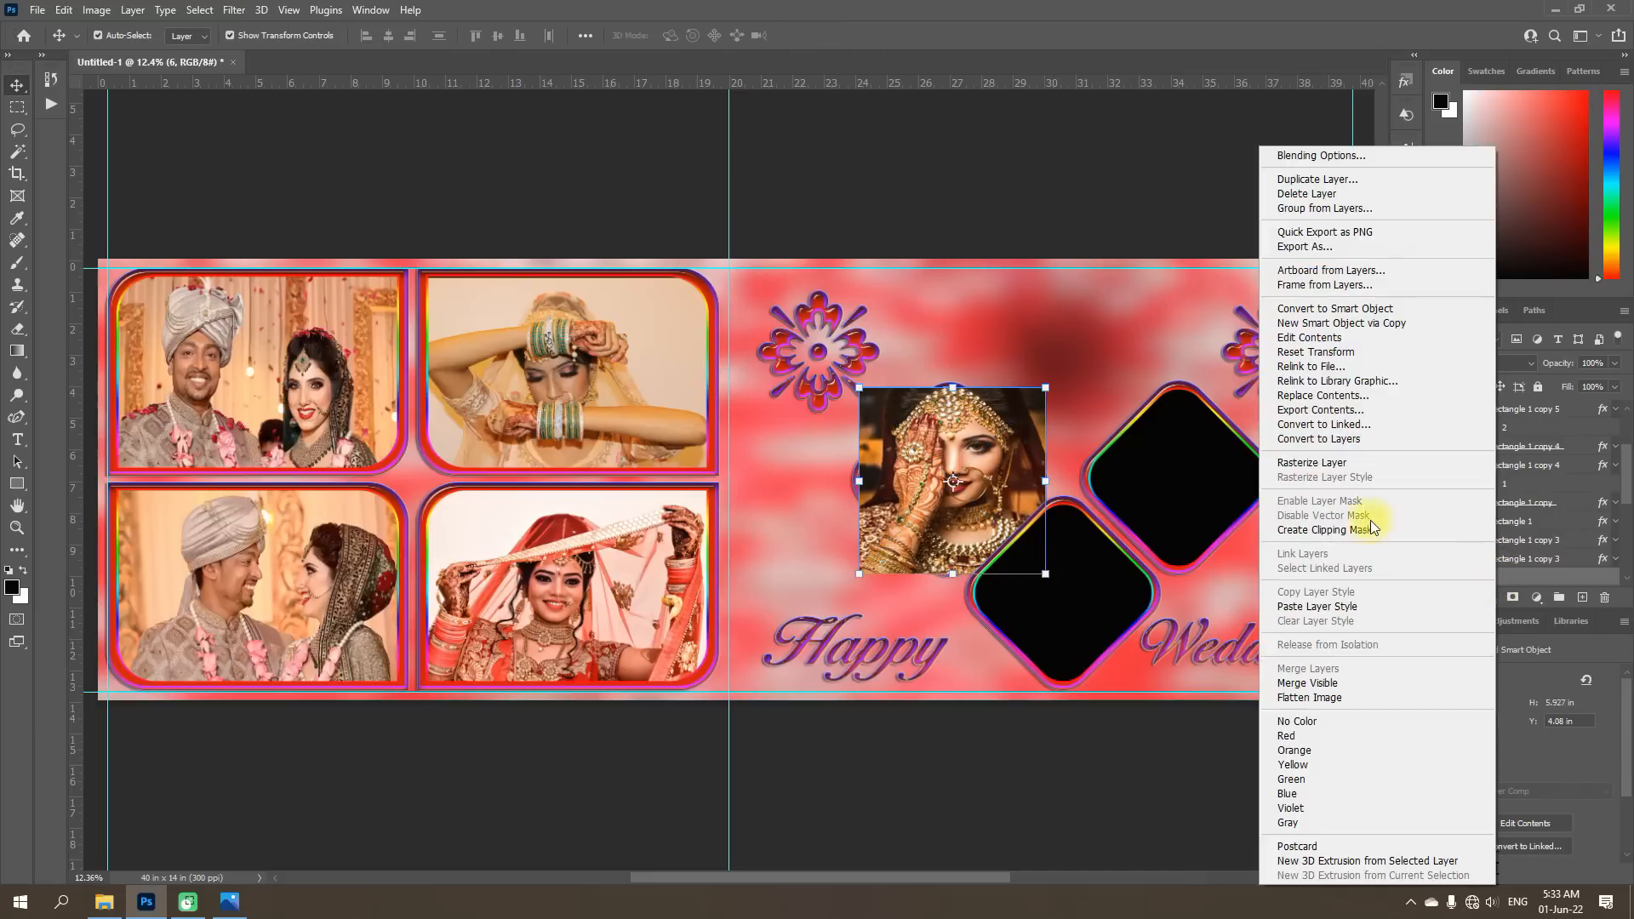
click(1324, 530)
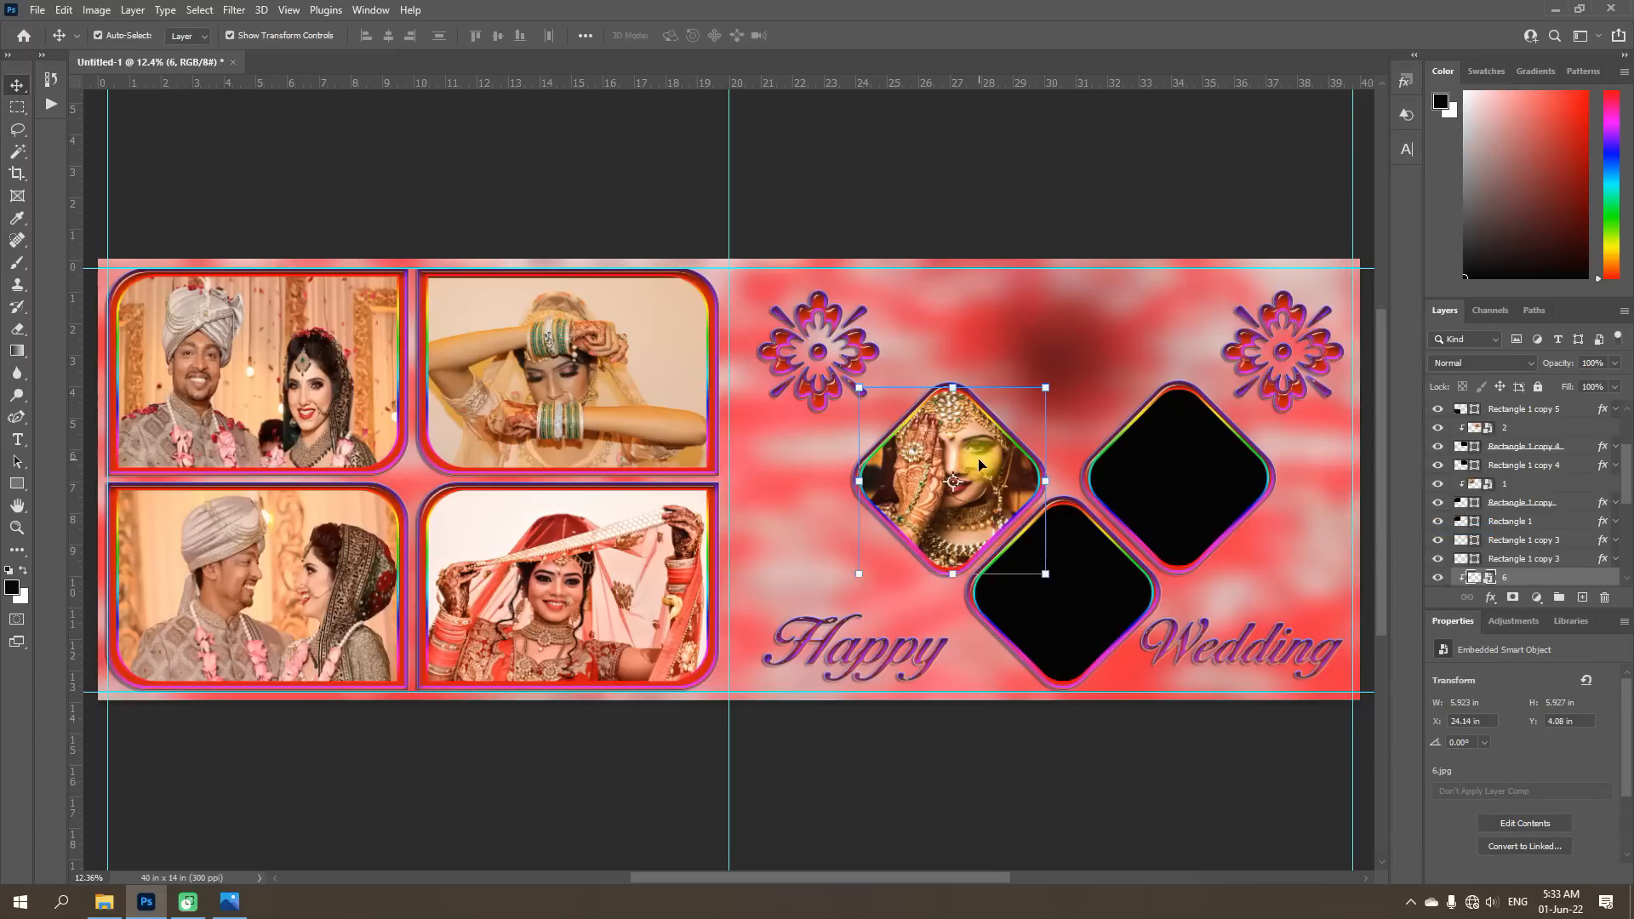
Place photo 7 from the template design folder directly above the inner shape of the lower middle diamond frame.
click(1063, 634)
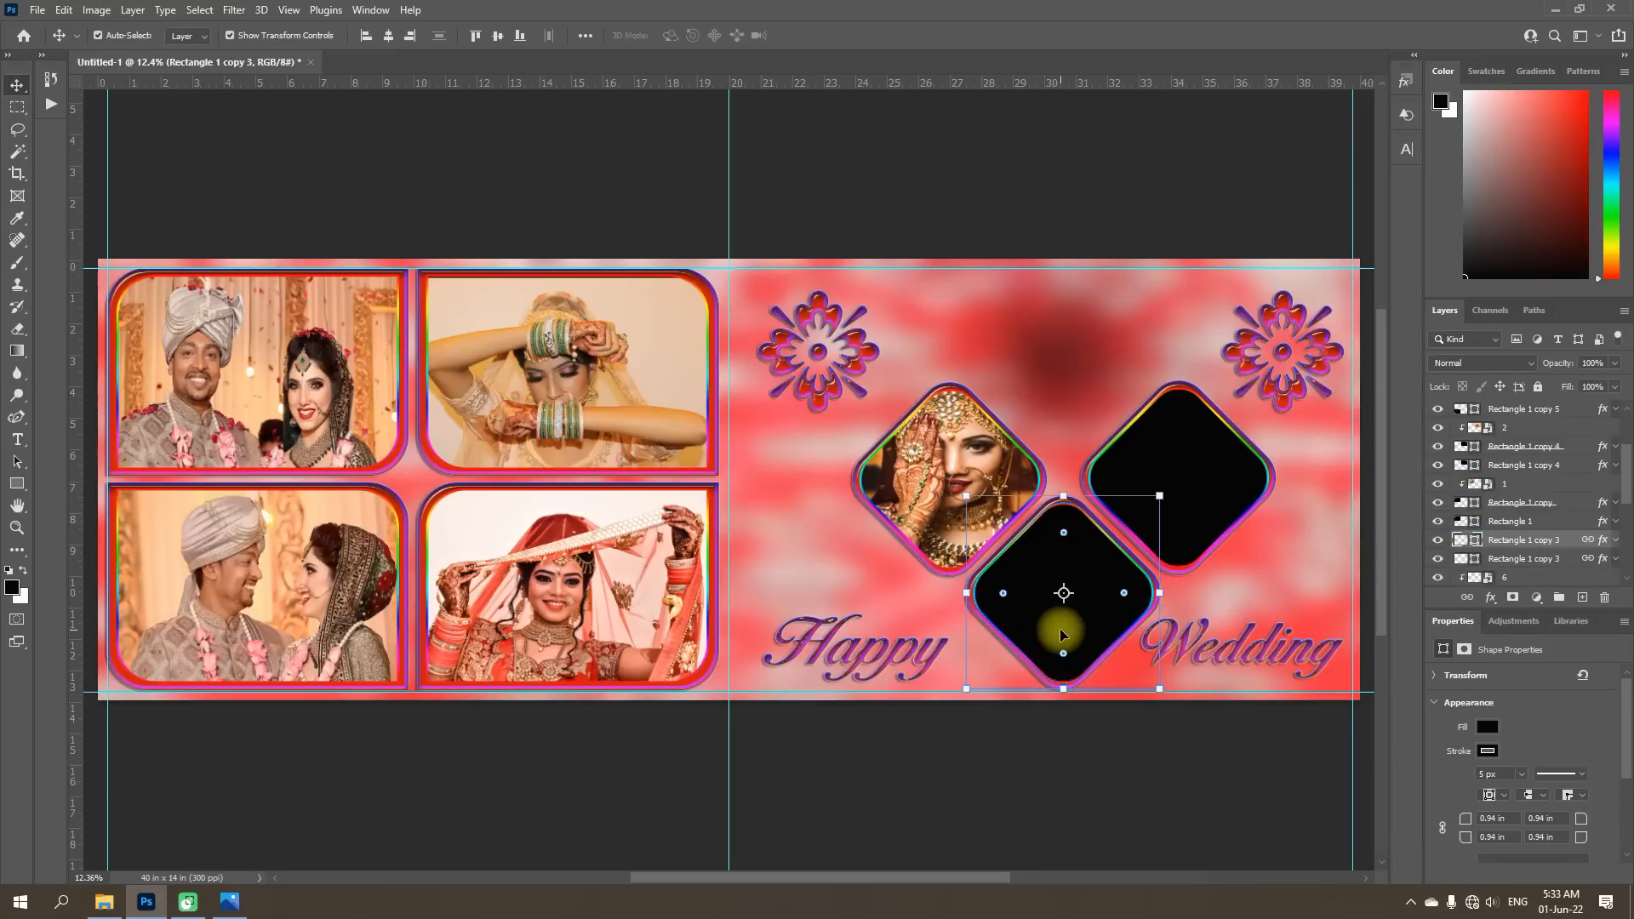
click(104, 901)
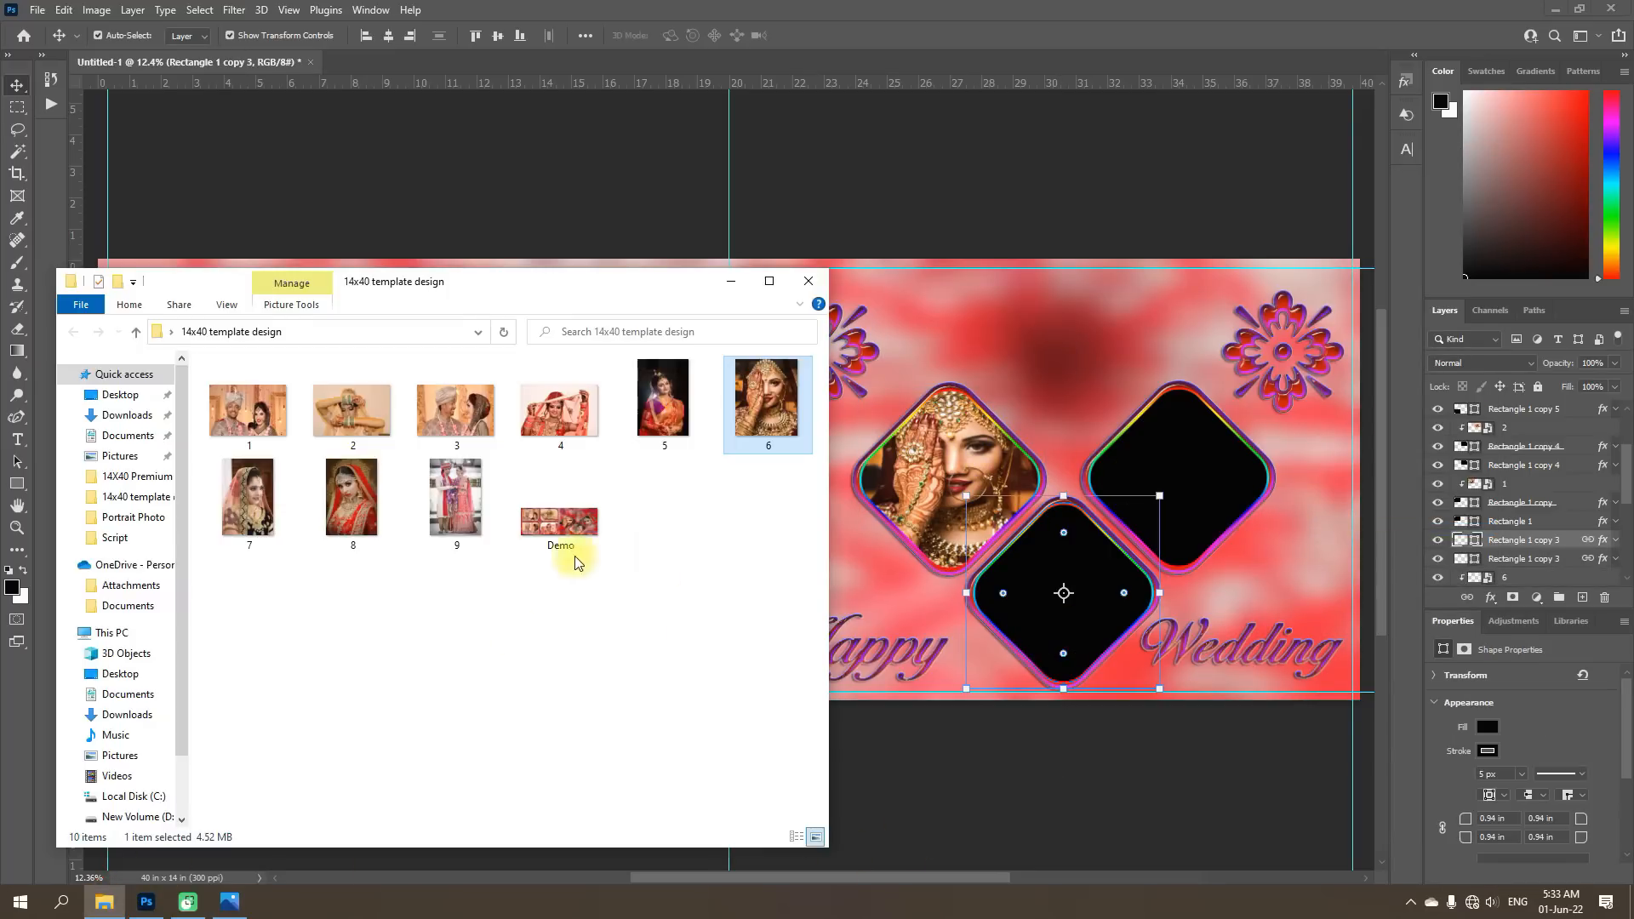
click(248, 512)
drag(248, 513, 1040, 637)
key(space)
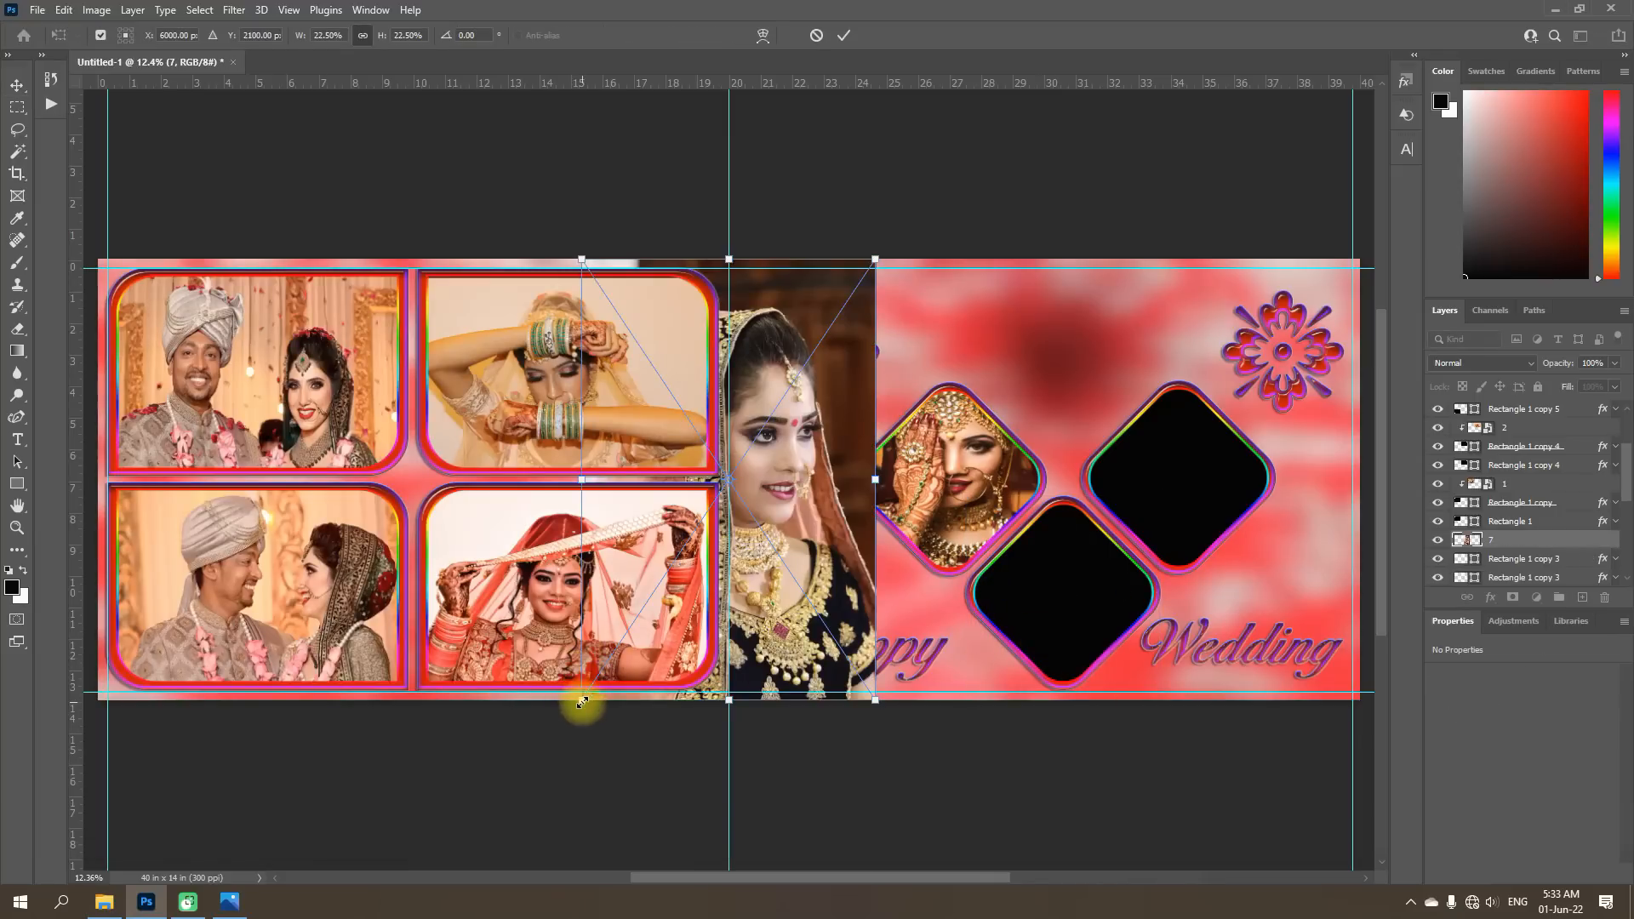
Fit photo 7 at about 6.13 x 6.37 in over the lower middle diamond and clip it to the inner shape, shifted slightly left.
drag(583, 260, 1063, 528)
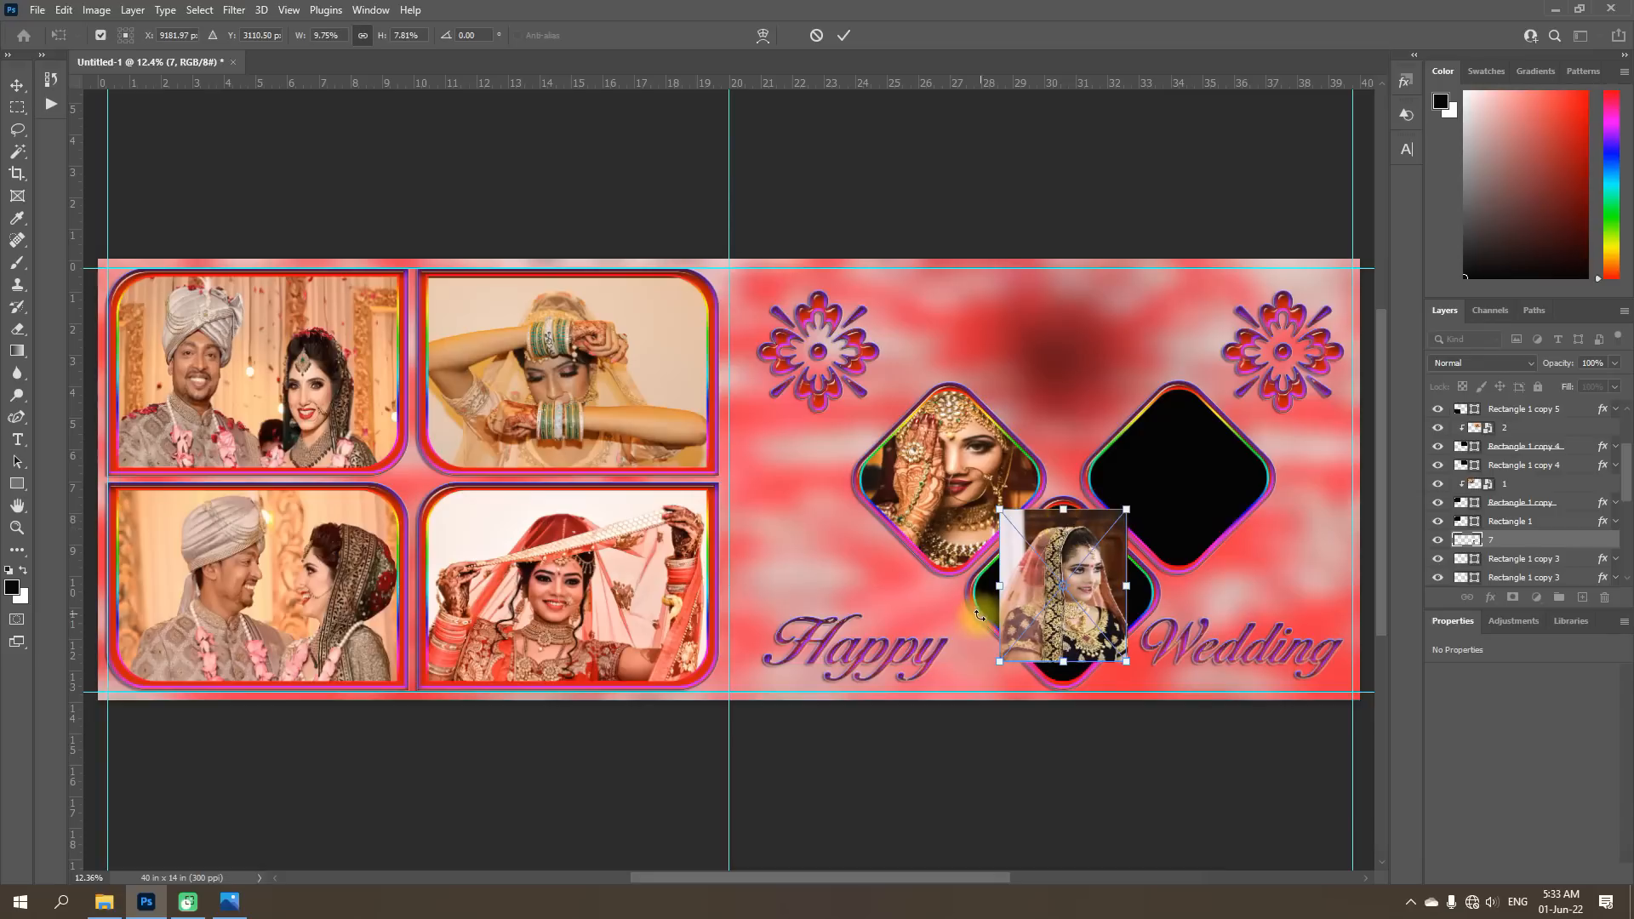
drag(983, 671, 967, 682)
drag(1128, 686, 1159, 689)
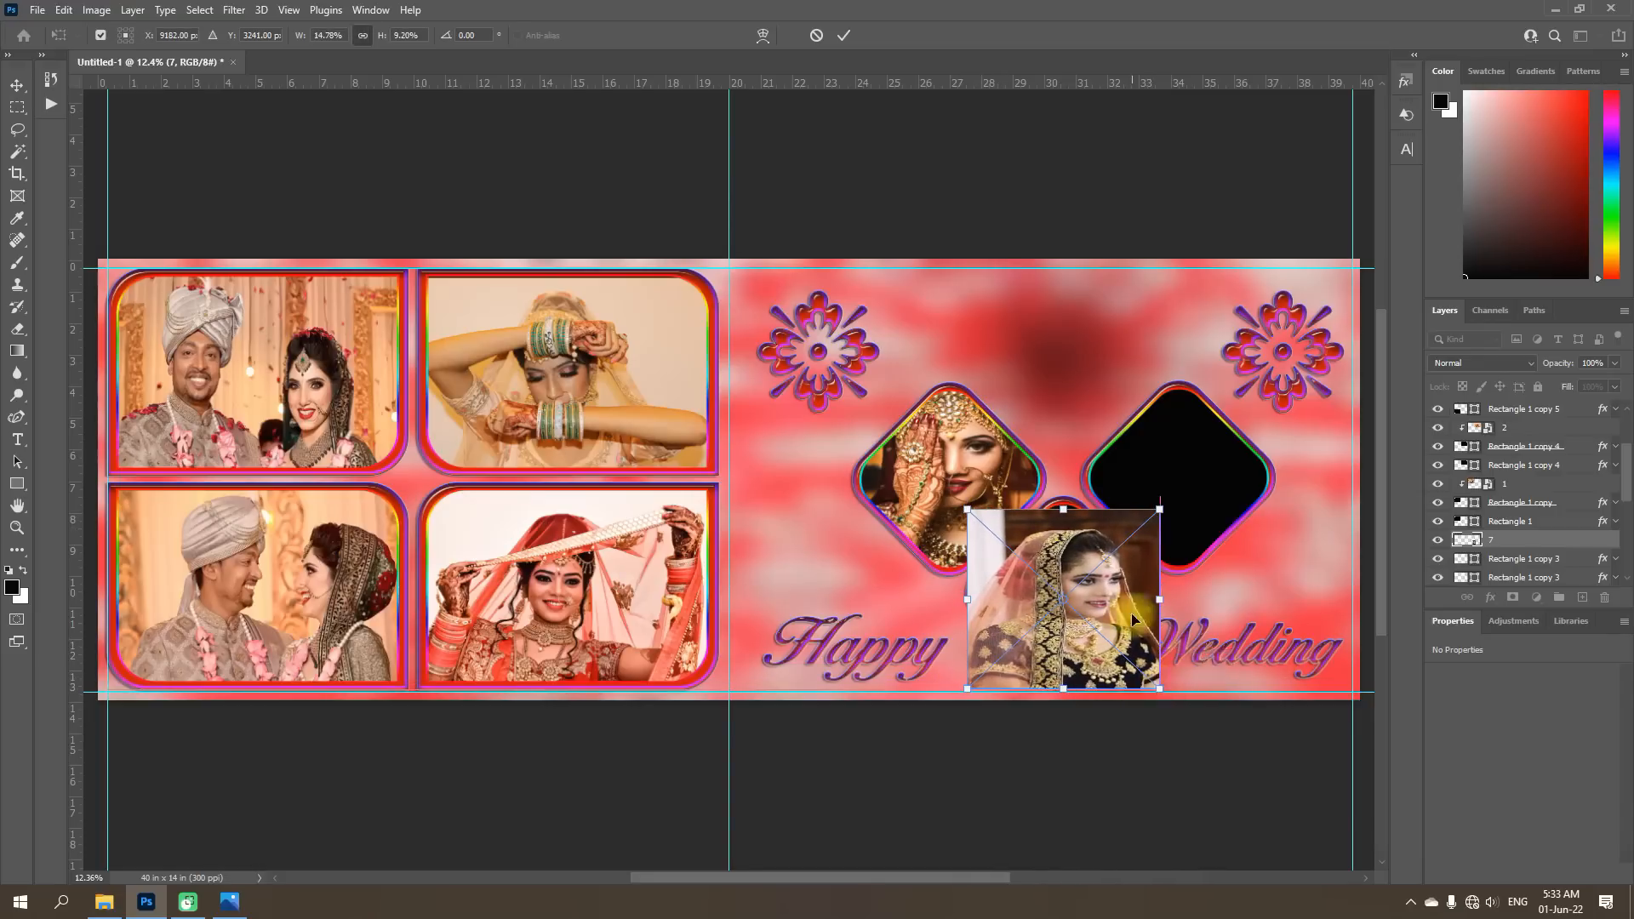
drag(1063, 509, 1064, 490)
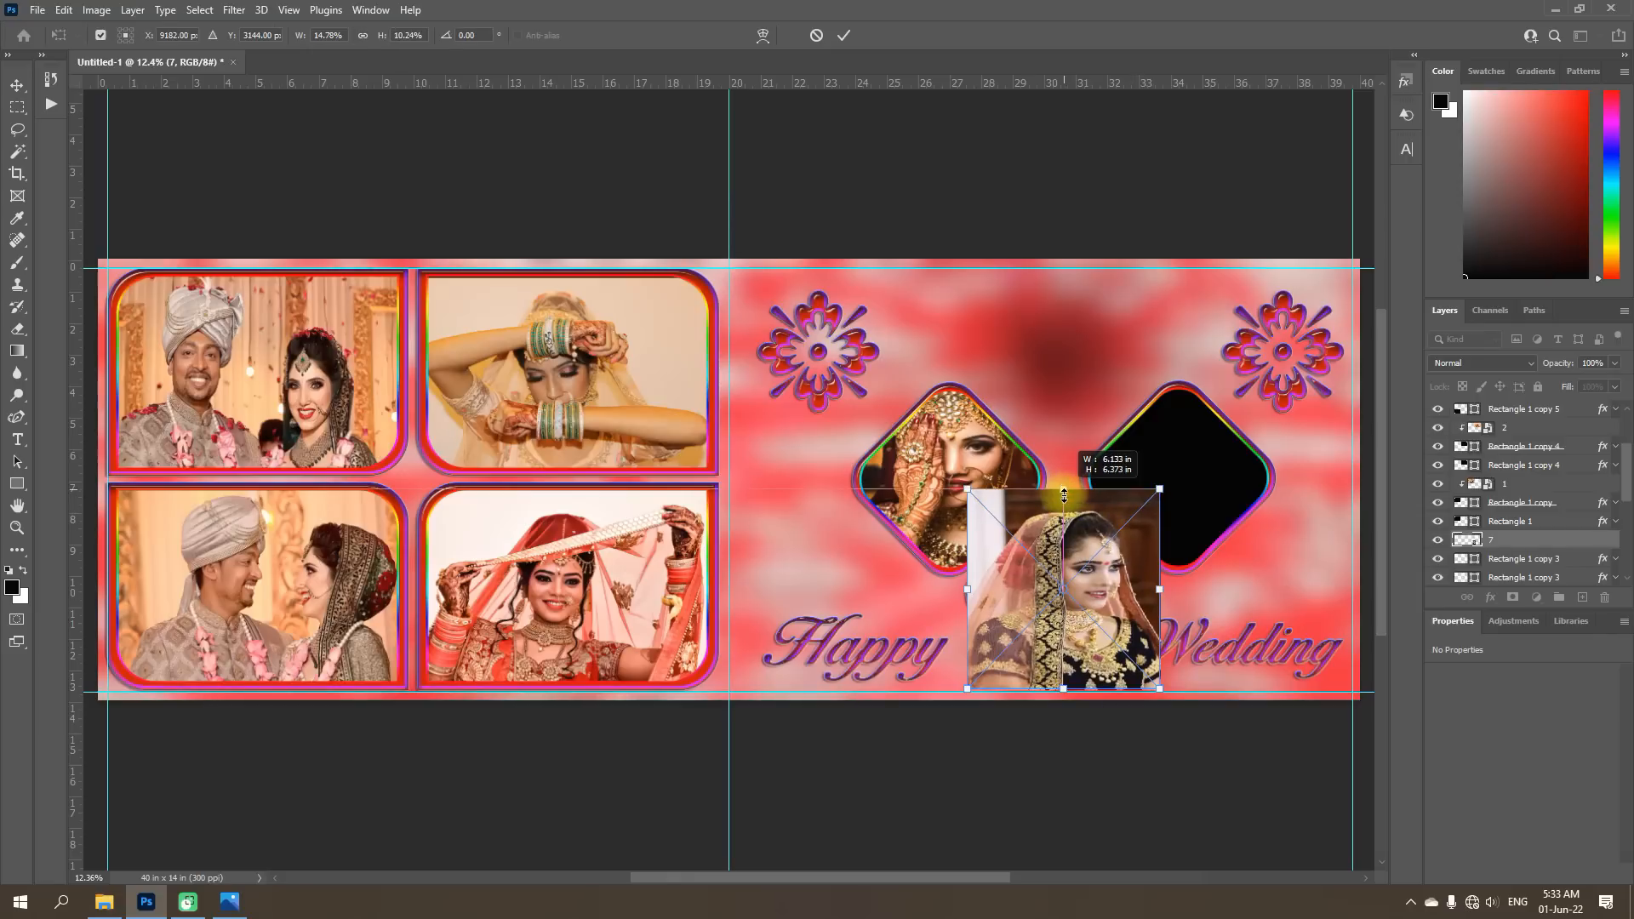
drag(1101, 592, 1102, 595)
click(844, 37)
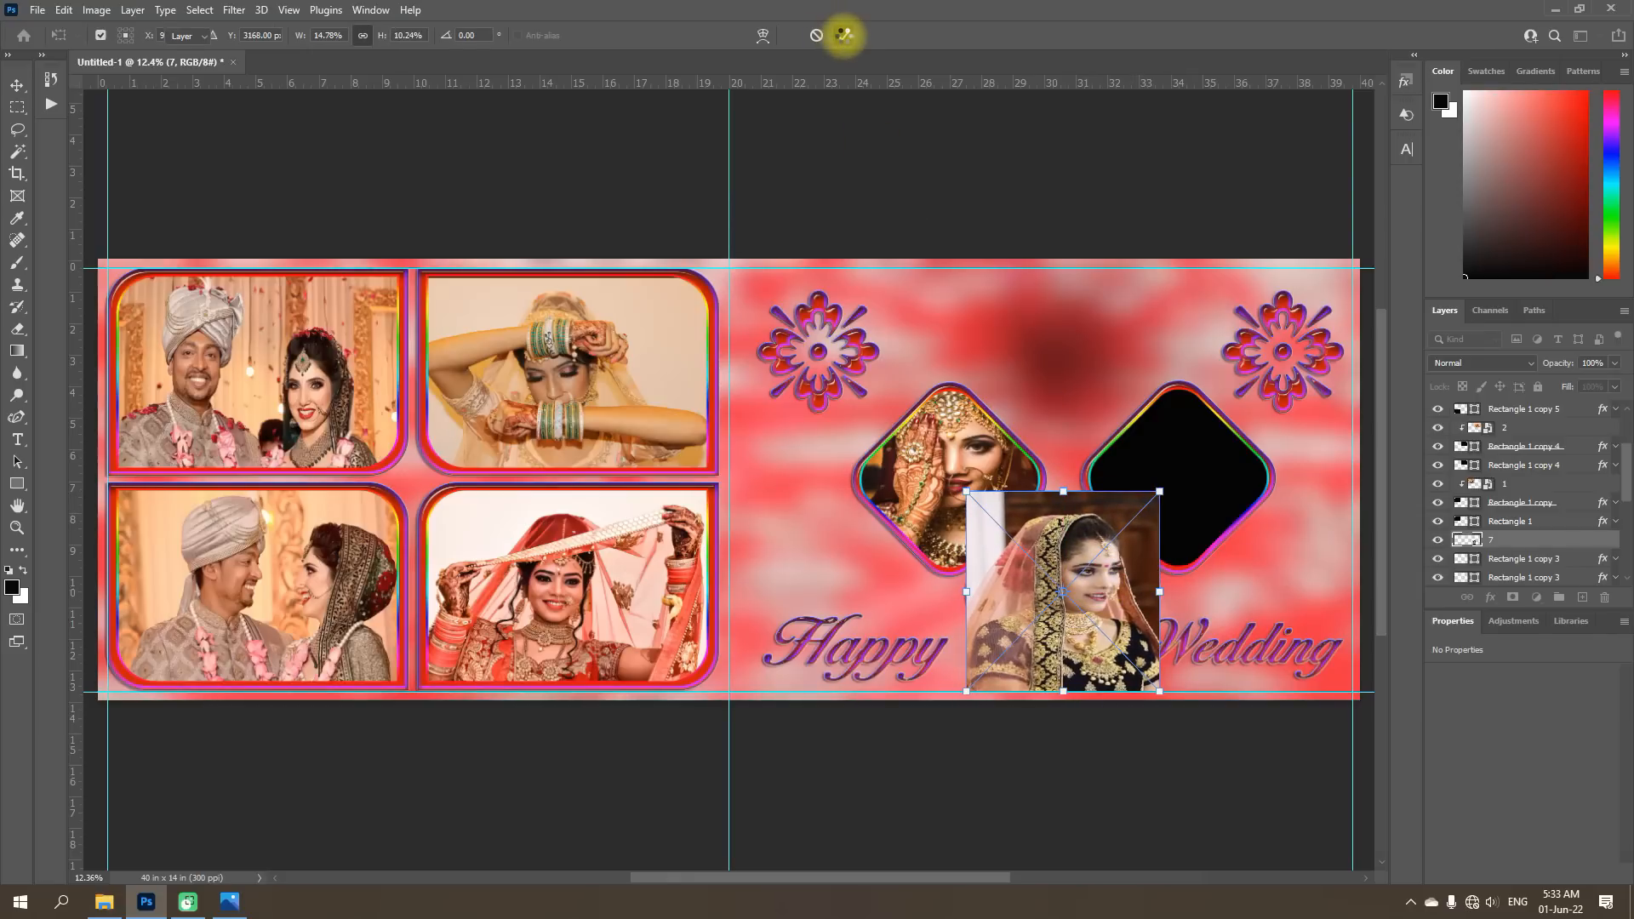
right_click(1512, 546)
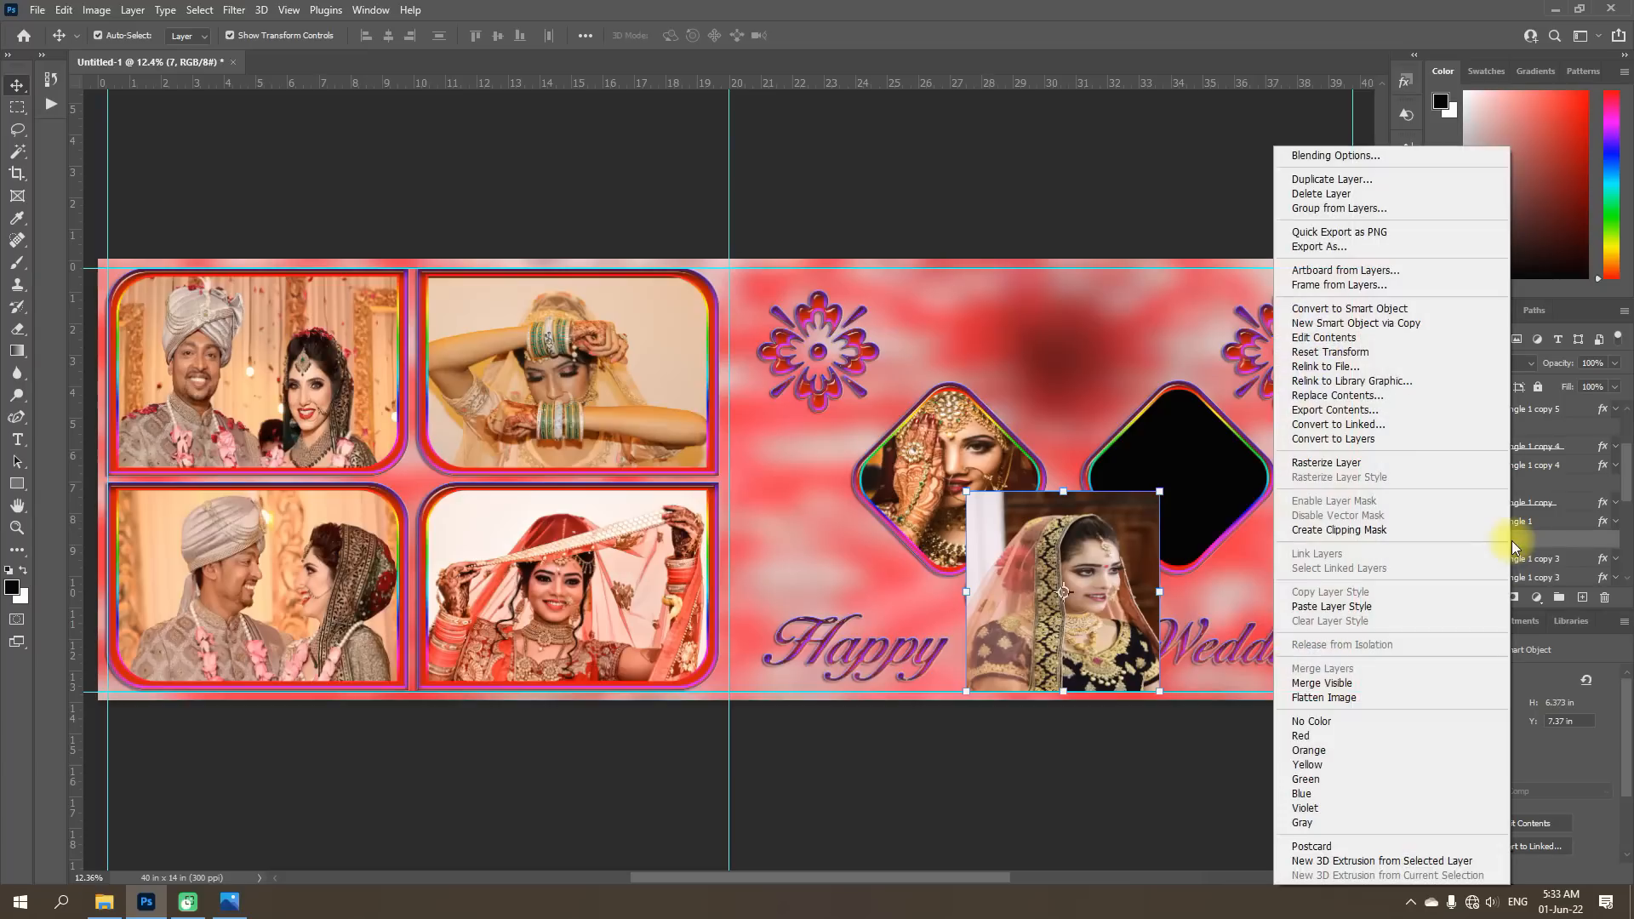
click(1329, 530)
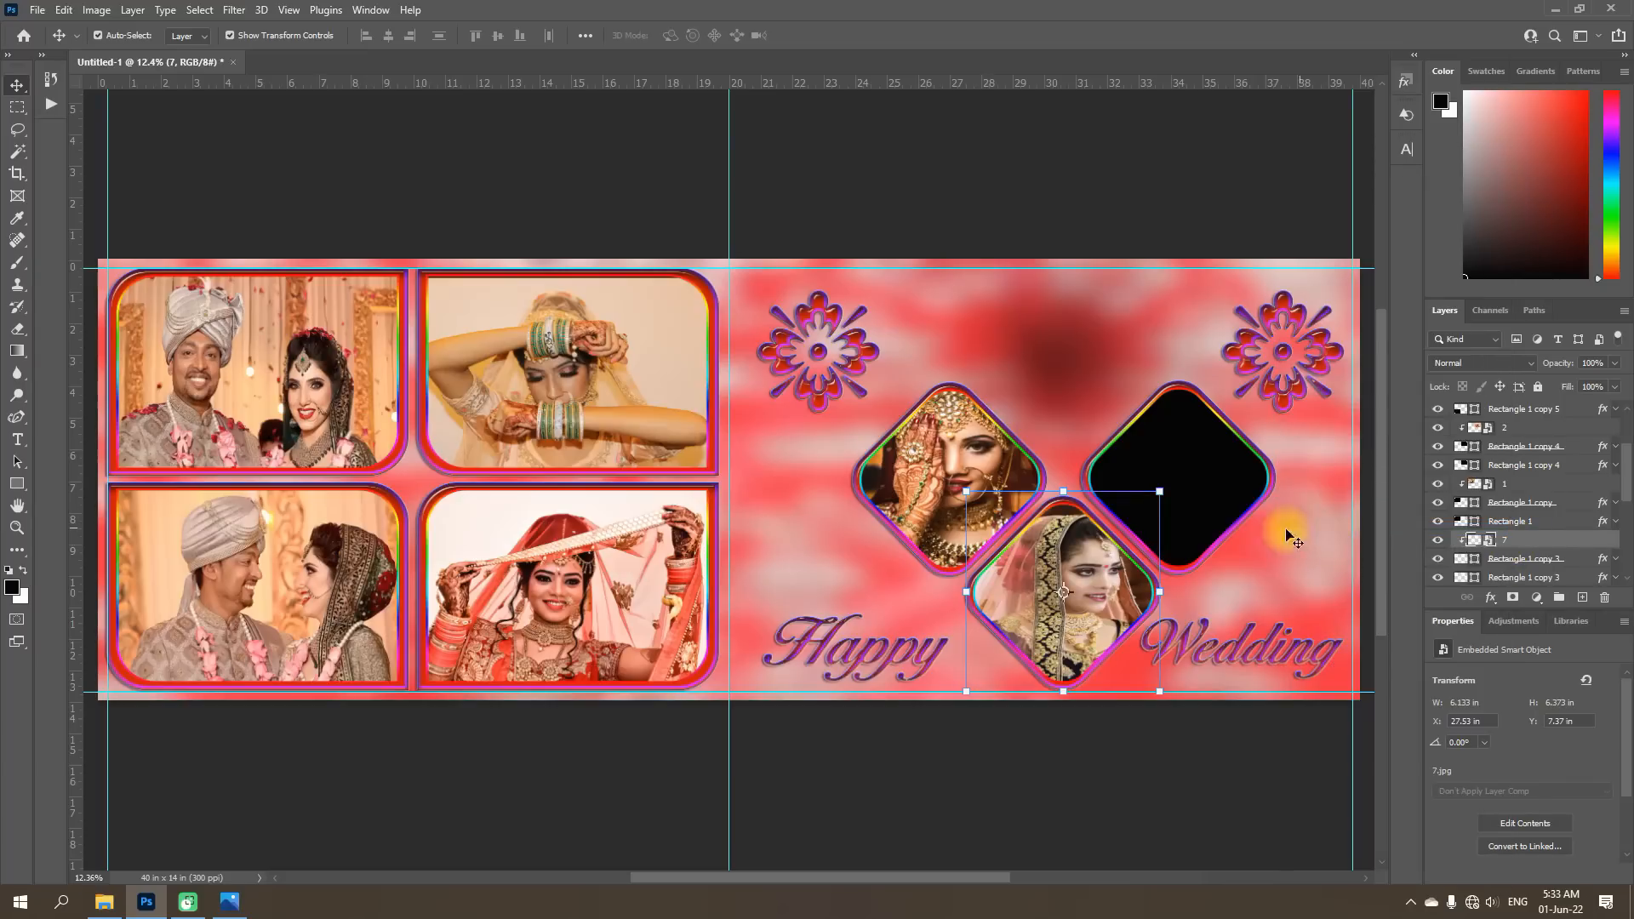
drag(1079, 565, 1069, 562)
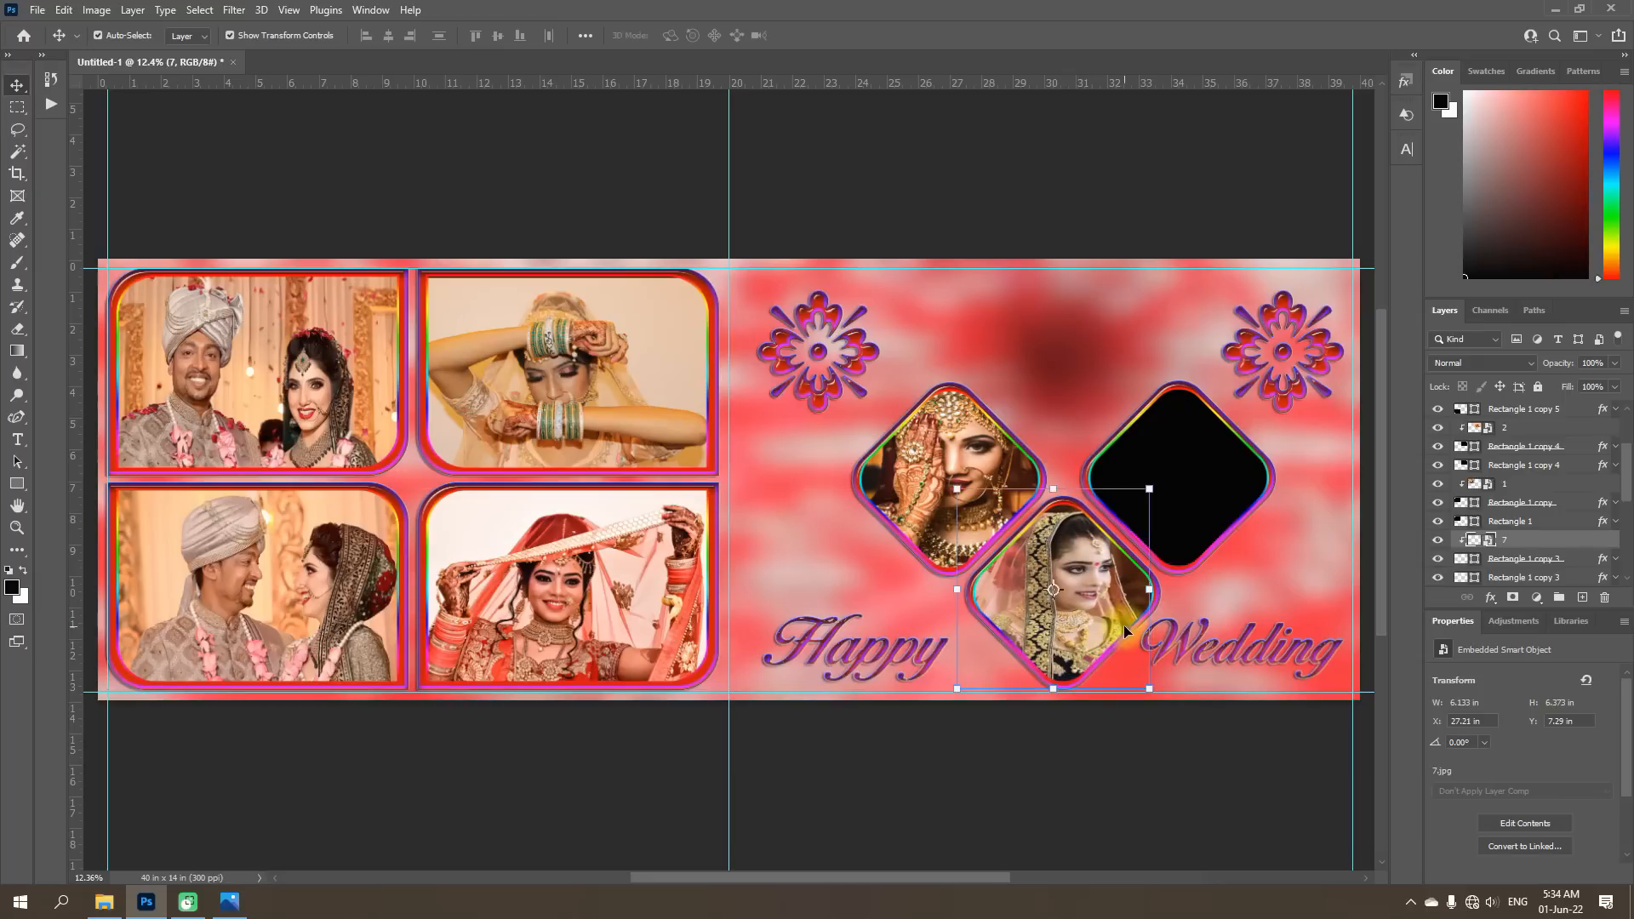
Place photo 8 from the template design folder directly above the inner shape of the right diamond frame.
click(1190, 475)
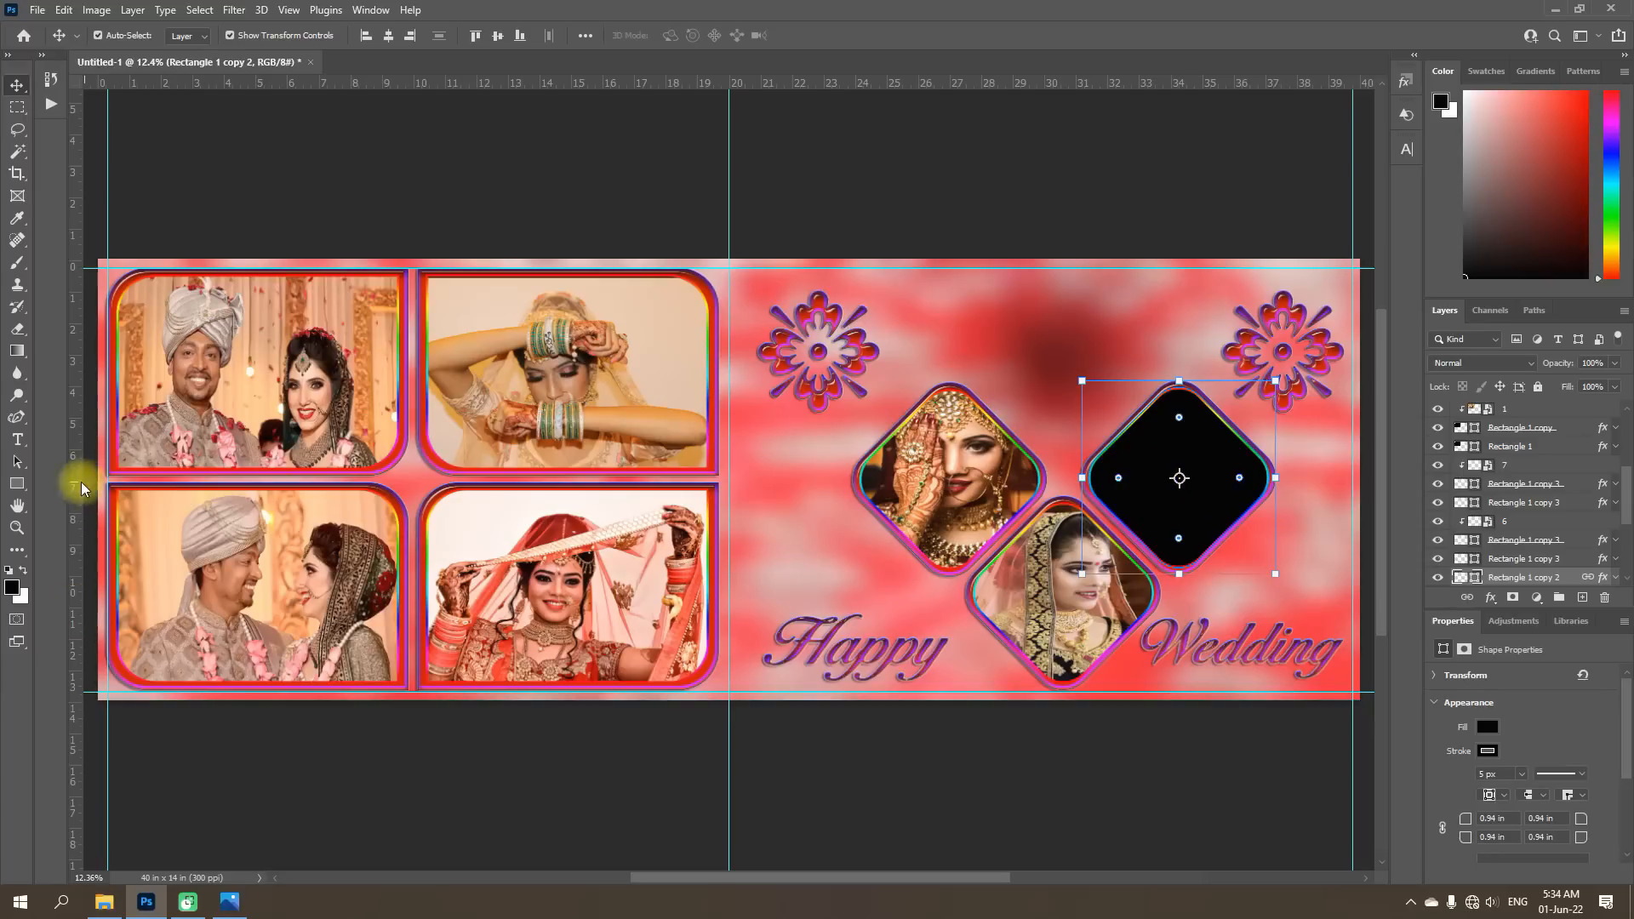
click(103, 901)
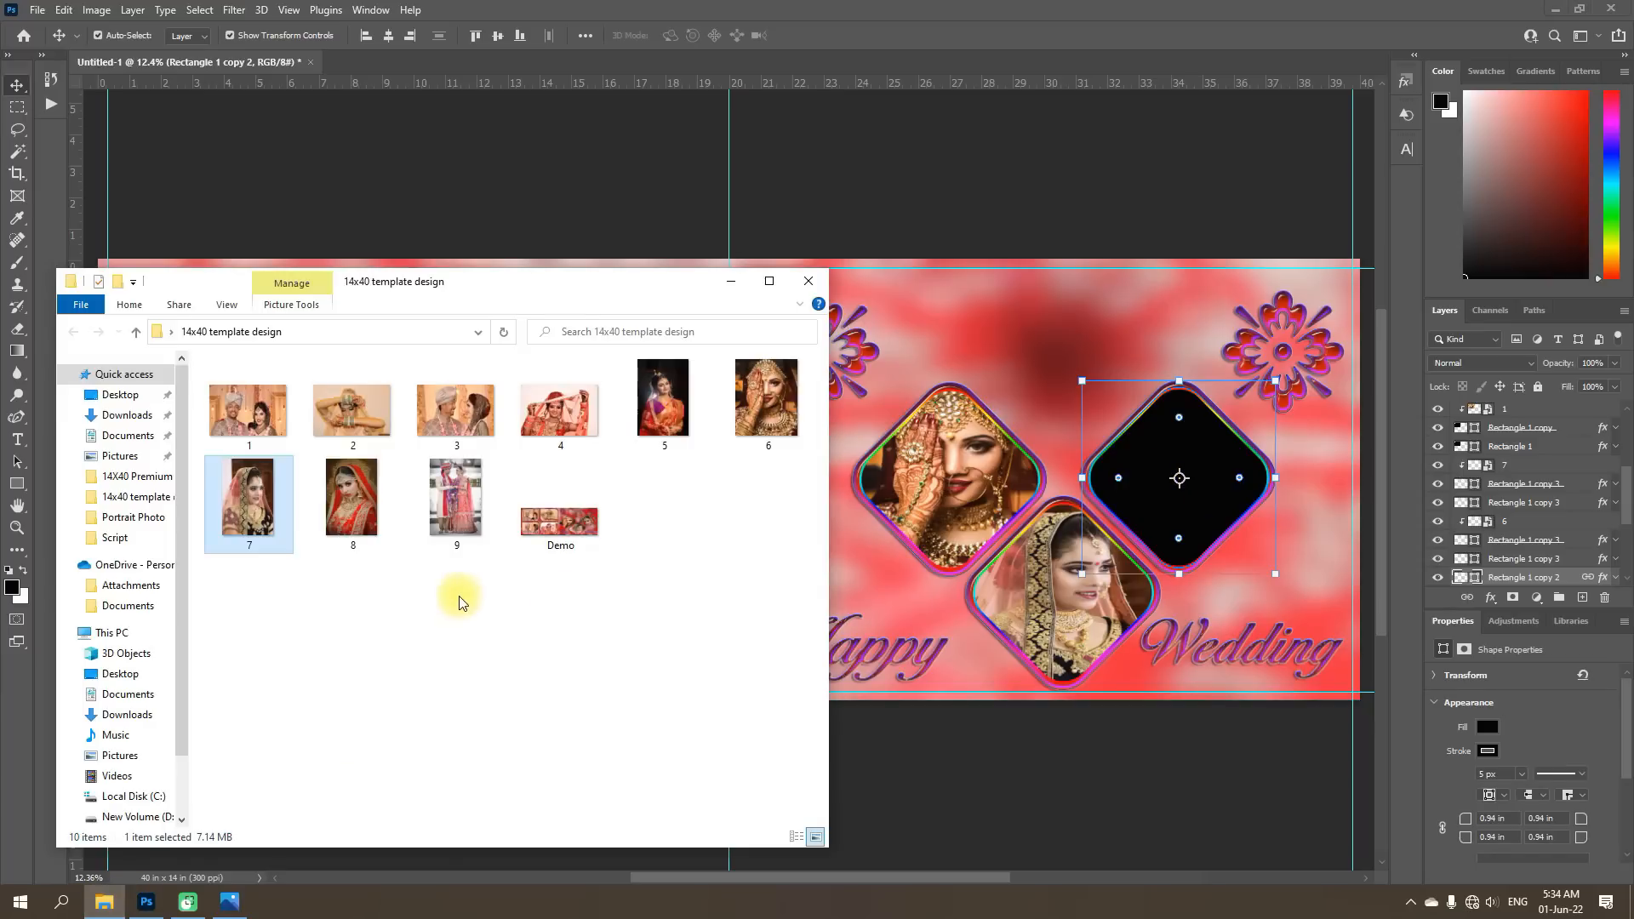
drag(352, 501, 1180, 534)
key(space)
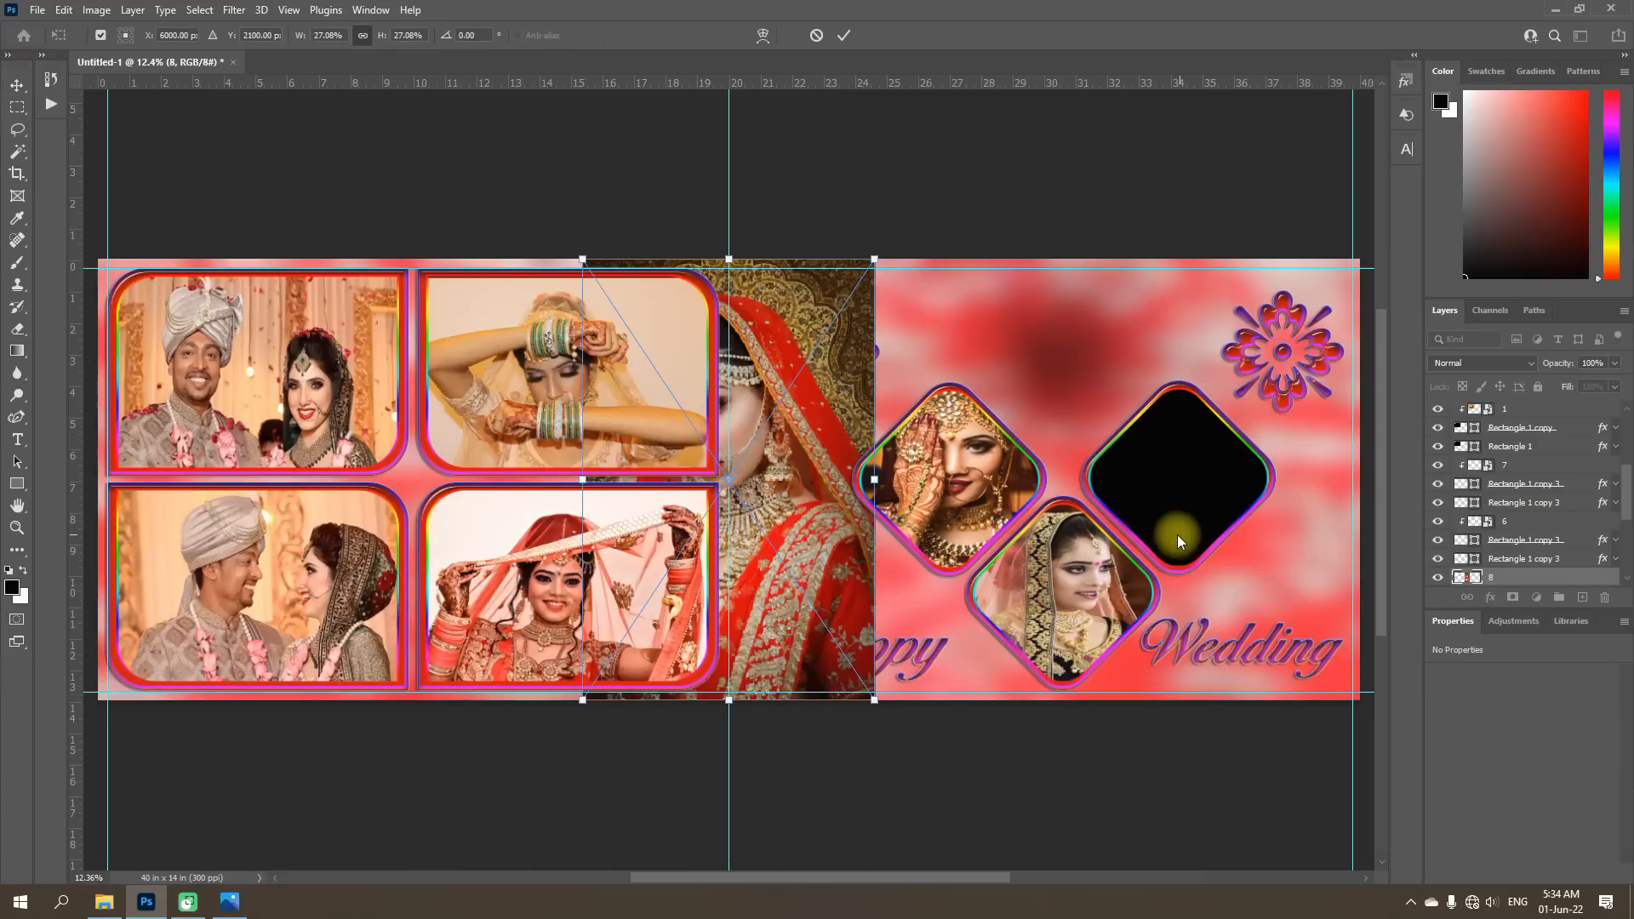
Scale photo 8 to about 6.28 x 6.48 in over the right diamond frame and clip it to the frame's inner shape.
drag(581, 701, 729, 423)
drag(811, 319, 1176, 411)
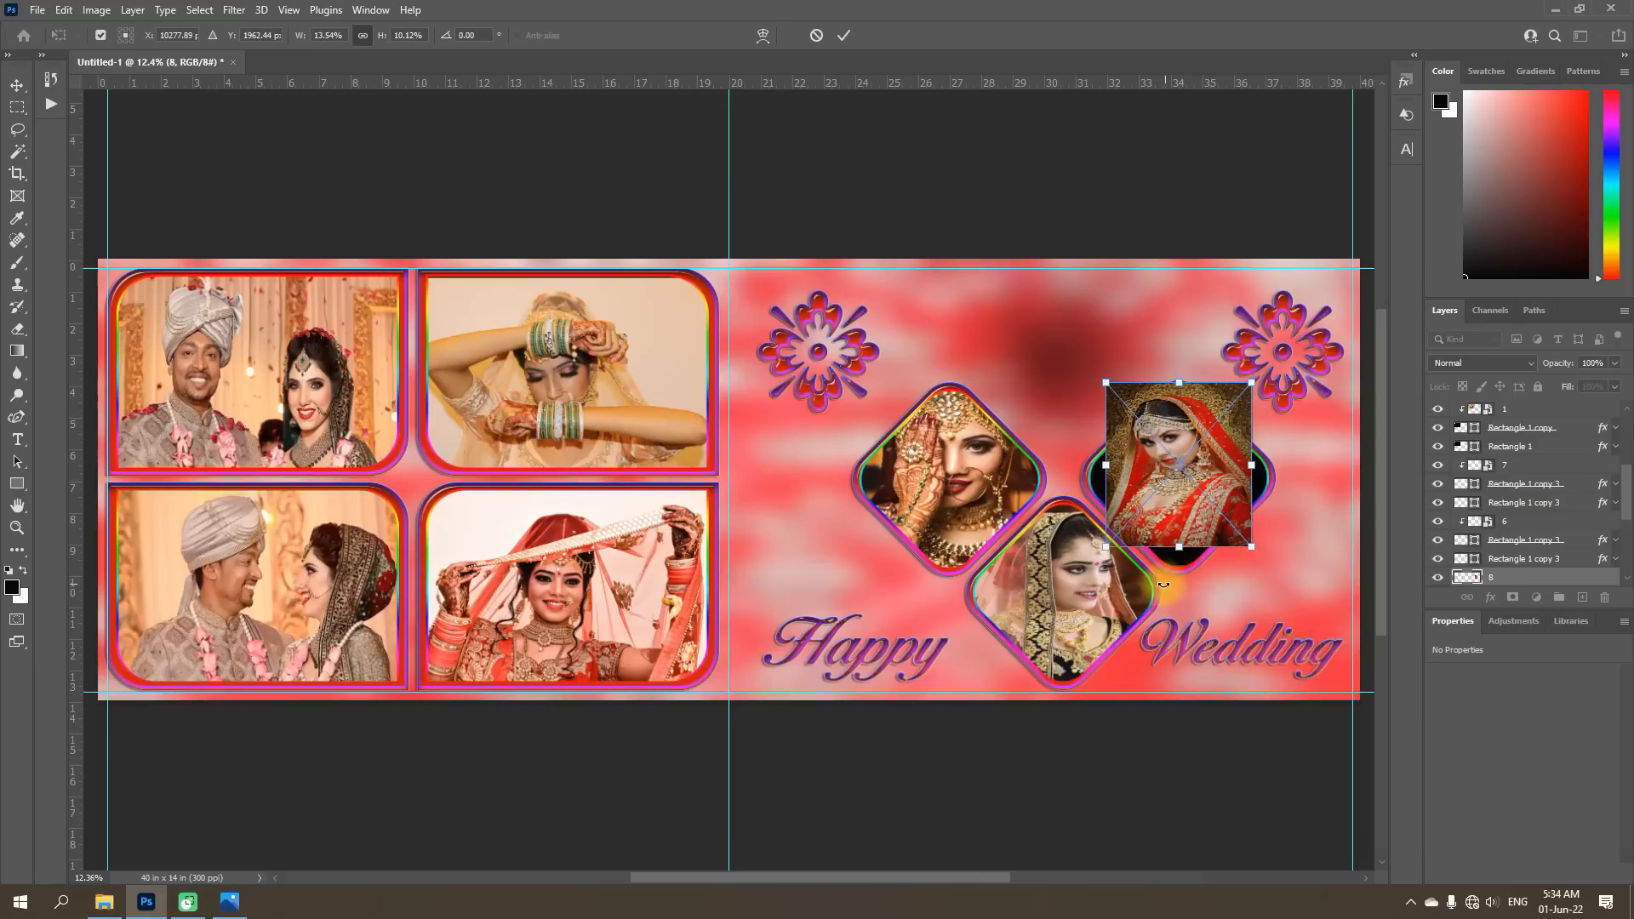
drag(1102, 552, 1089, 574)
drag(1262, 484, 1212, 484)
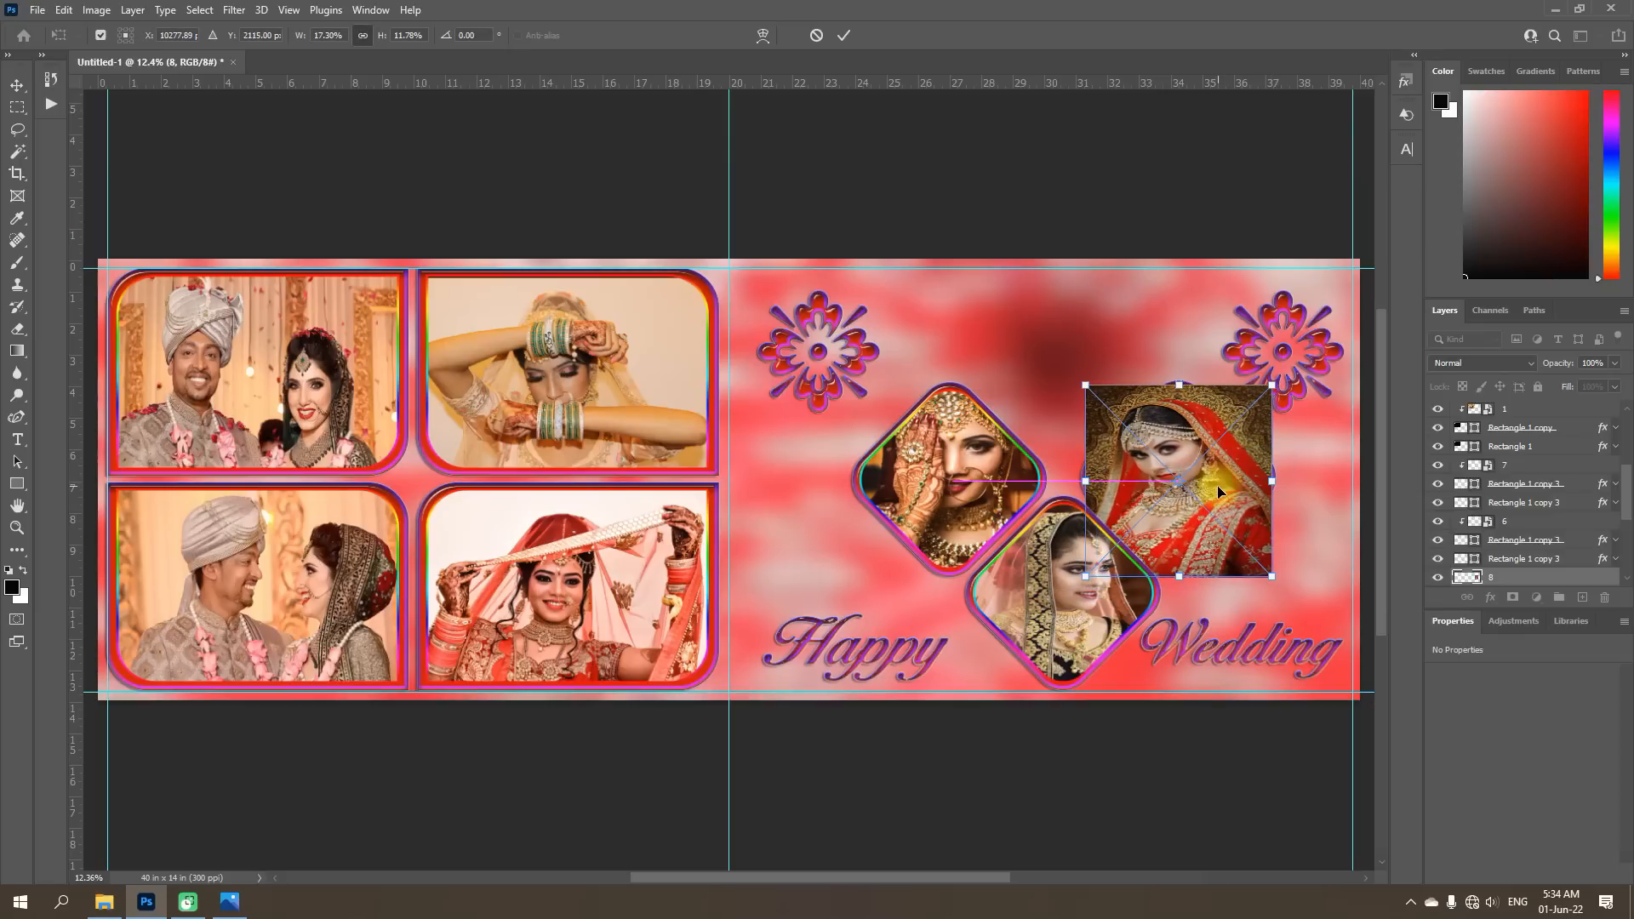
drag(1275, 578, 1283, 587)
drag(1195, 435, 1193, 427)
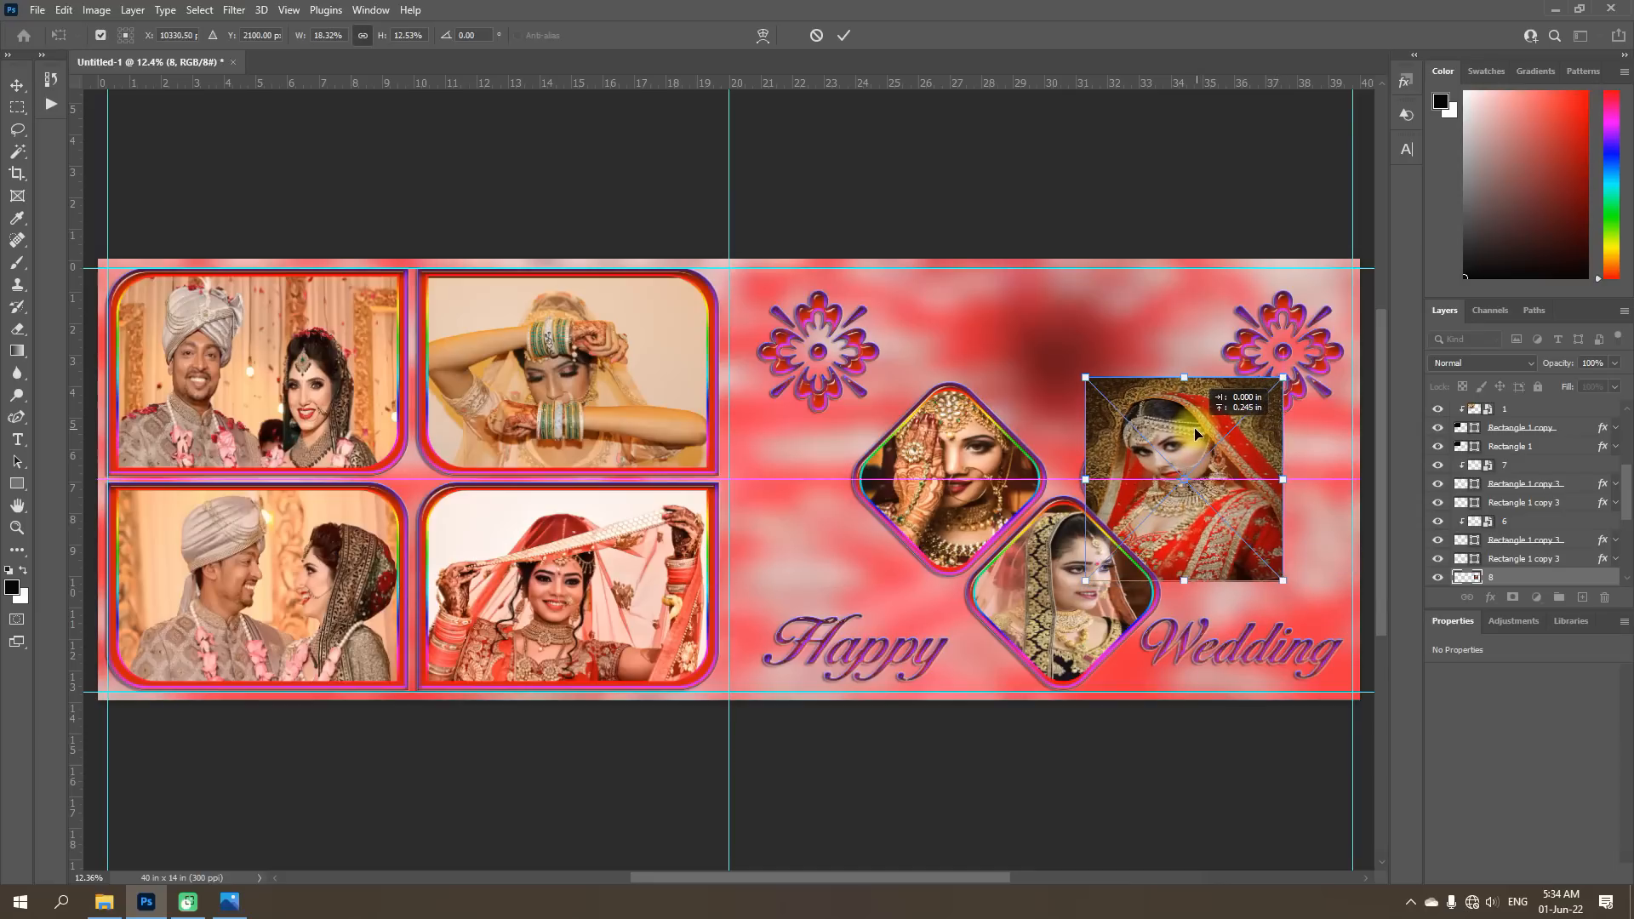
click(844, 36)
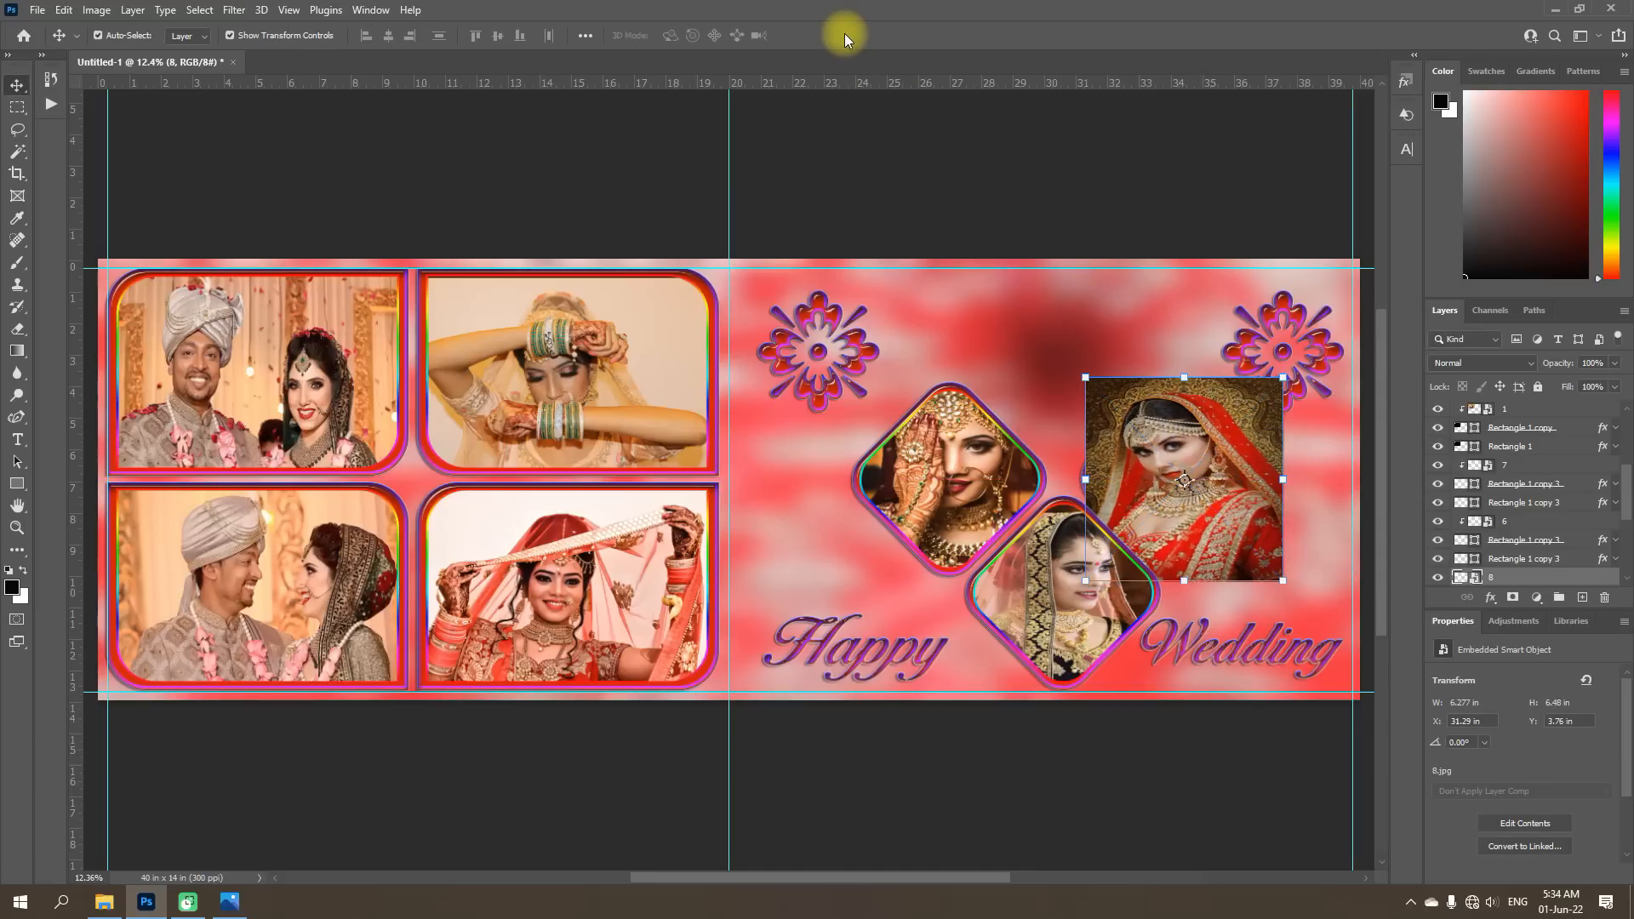
right_click(1519, 582)
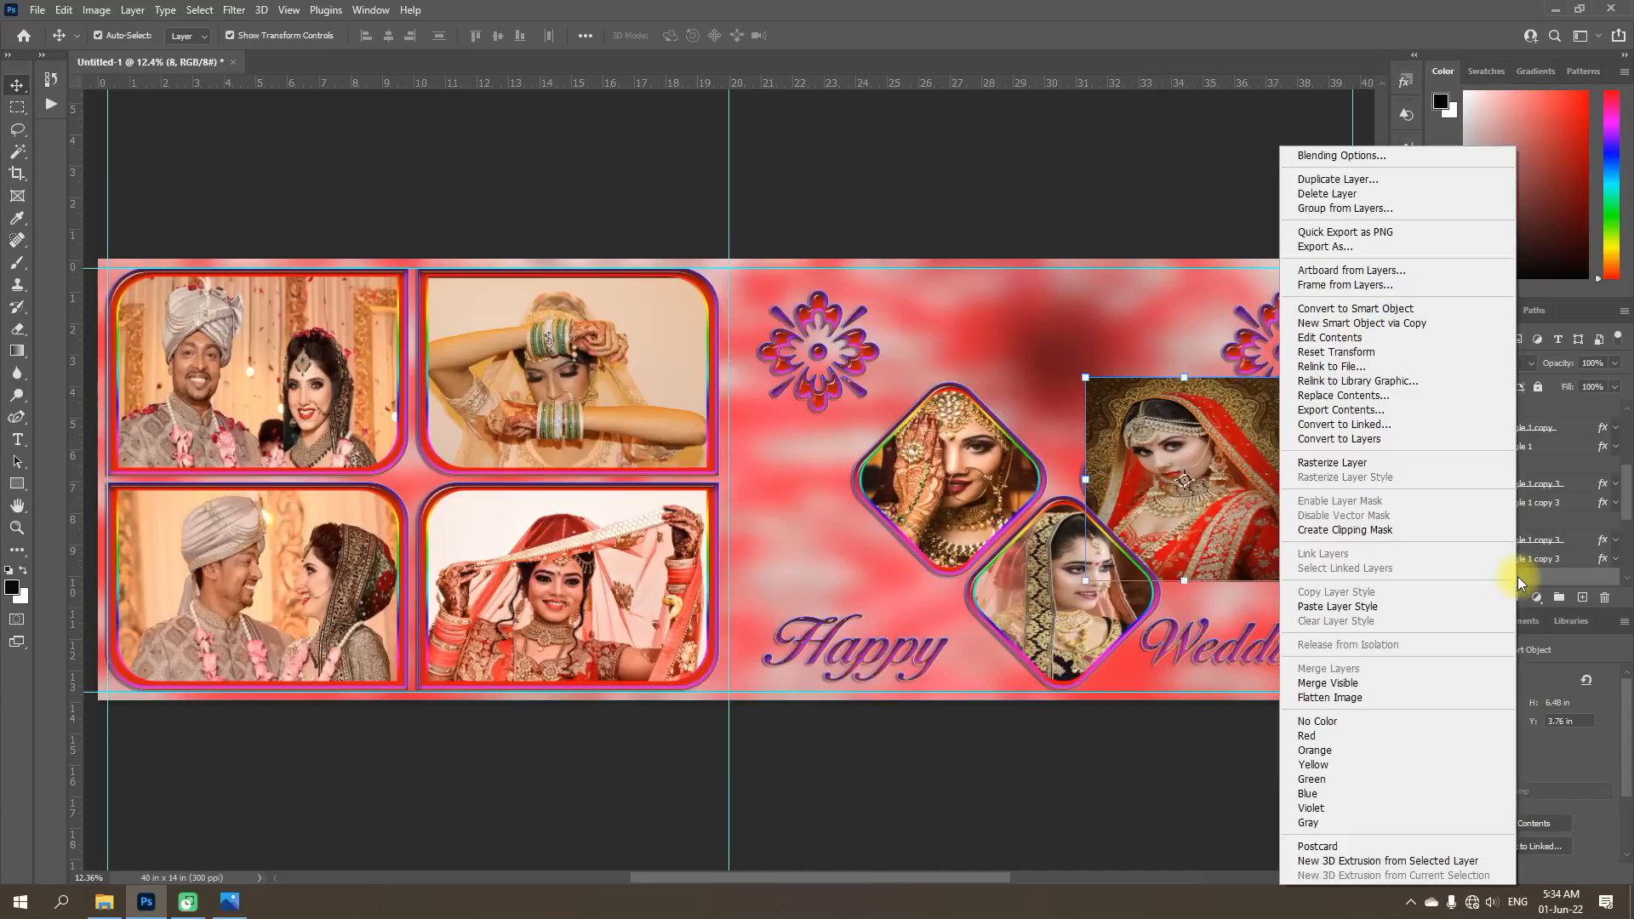
click(1327, 530)
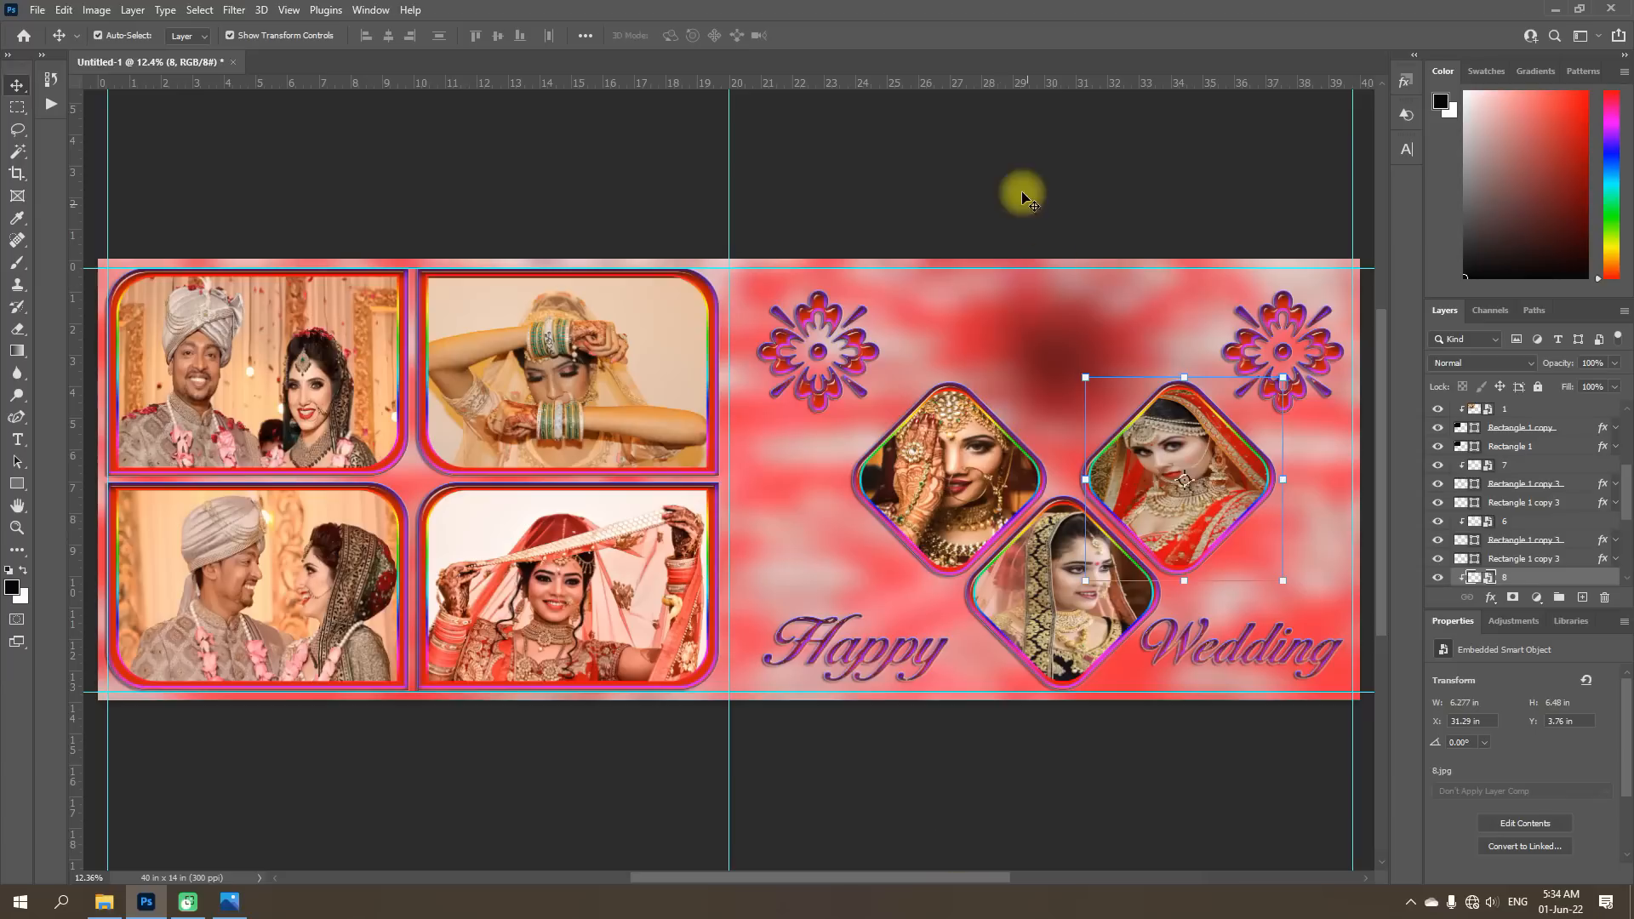
Place photo 5 from the template design folder directly above Layer 2, the soft dark spot behind the diamond frames.
click(1004, 130)
drag(1070, 412, 1062, 368)
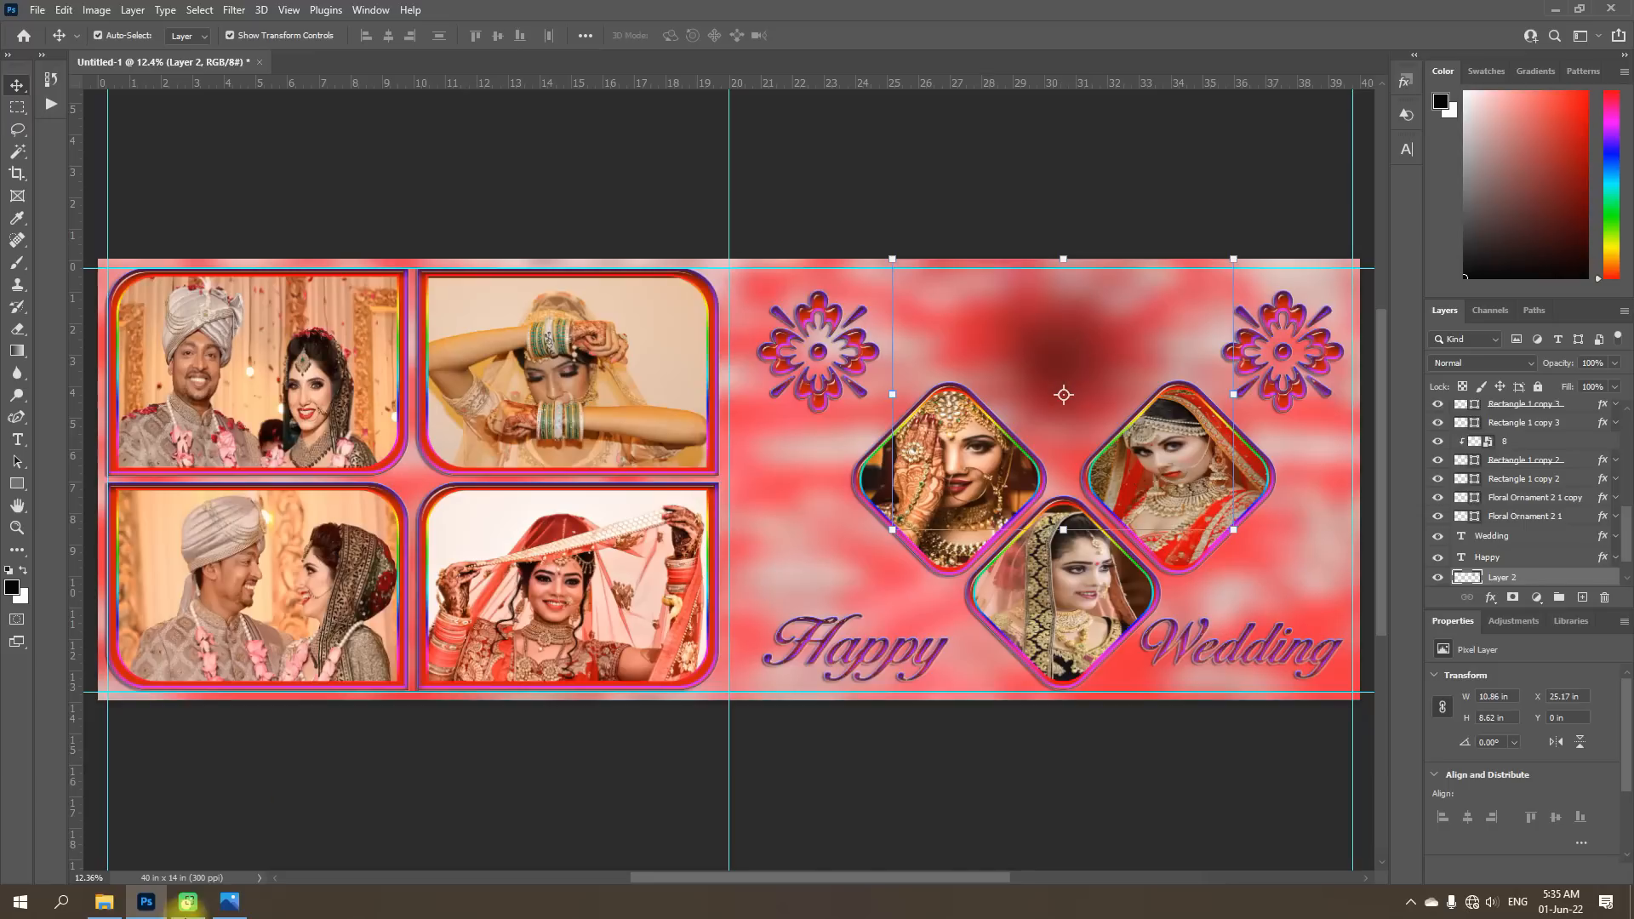
click(104, 901)
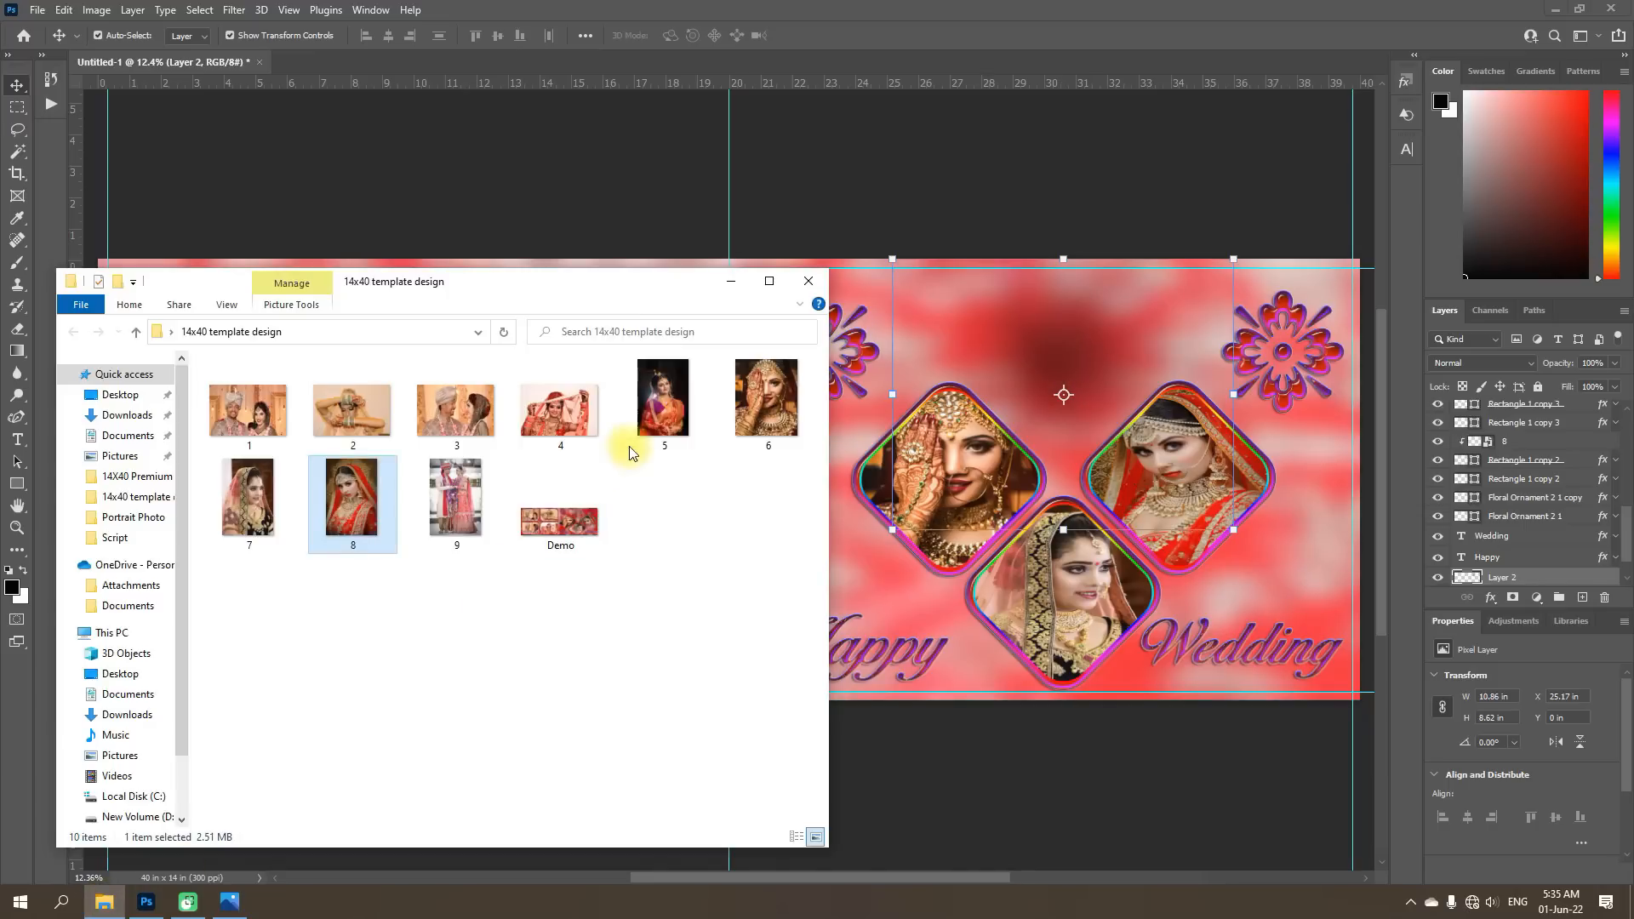
click(665, 411)
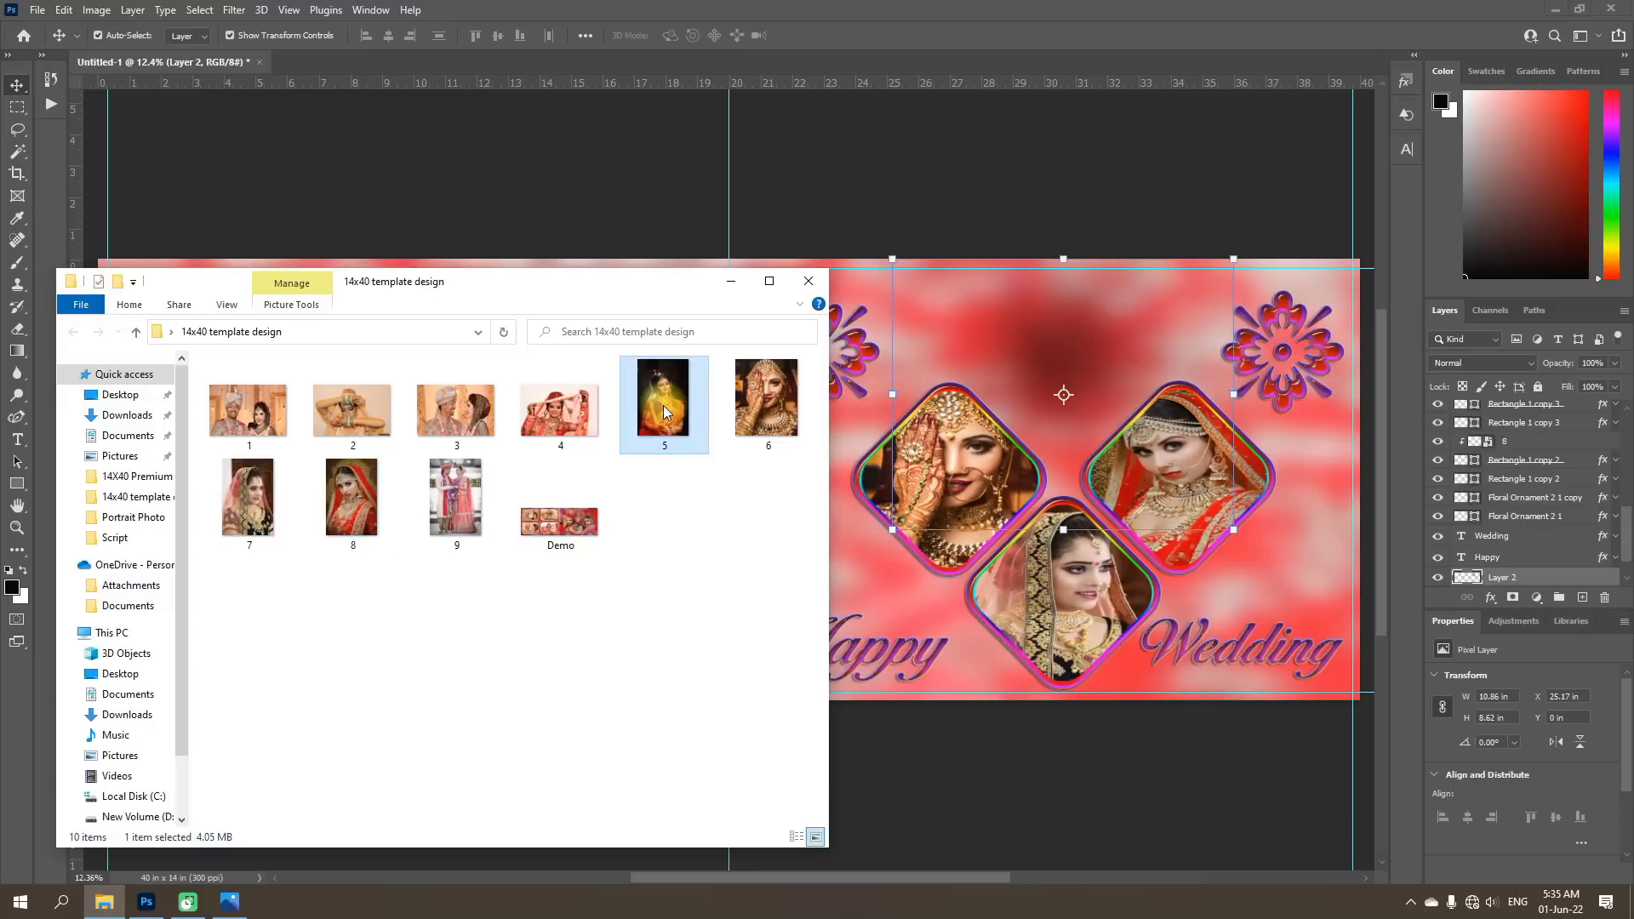
drag(662, 405, 1080, 411)
key(space)
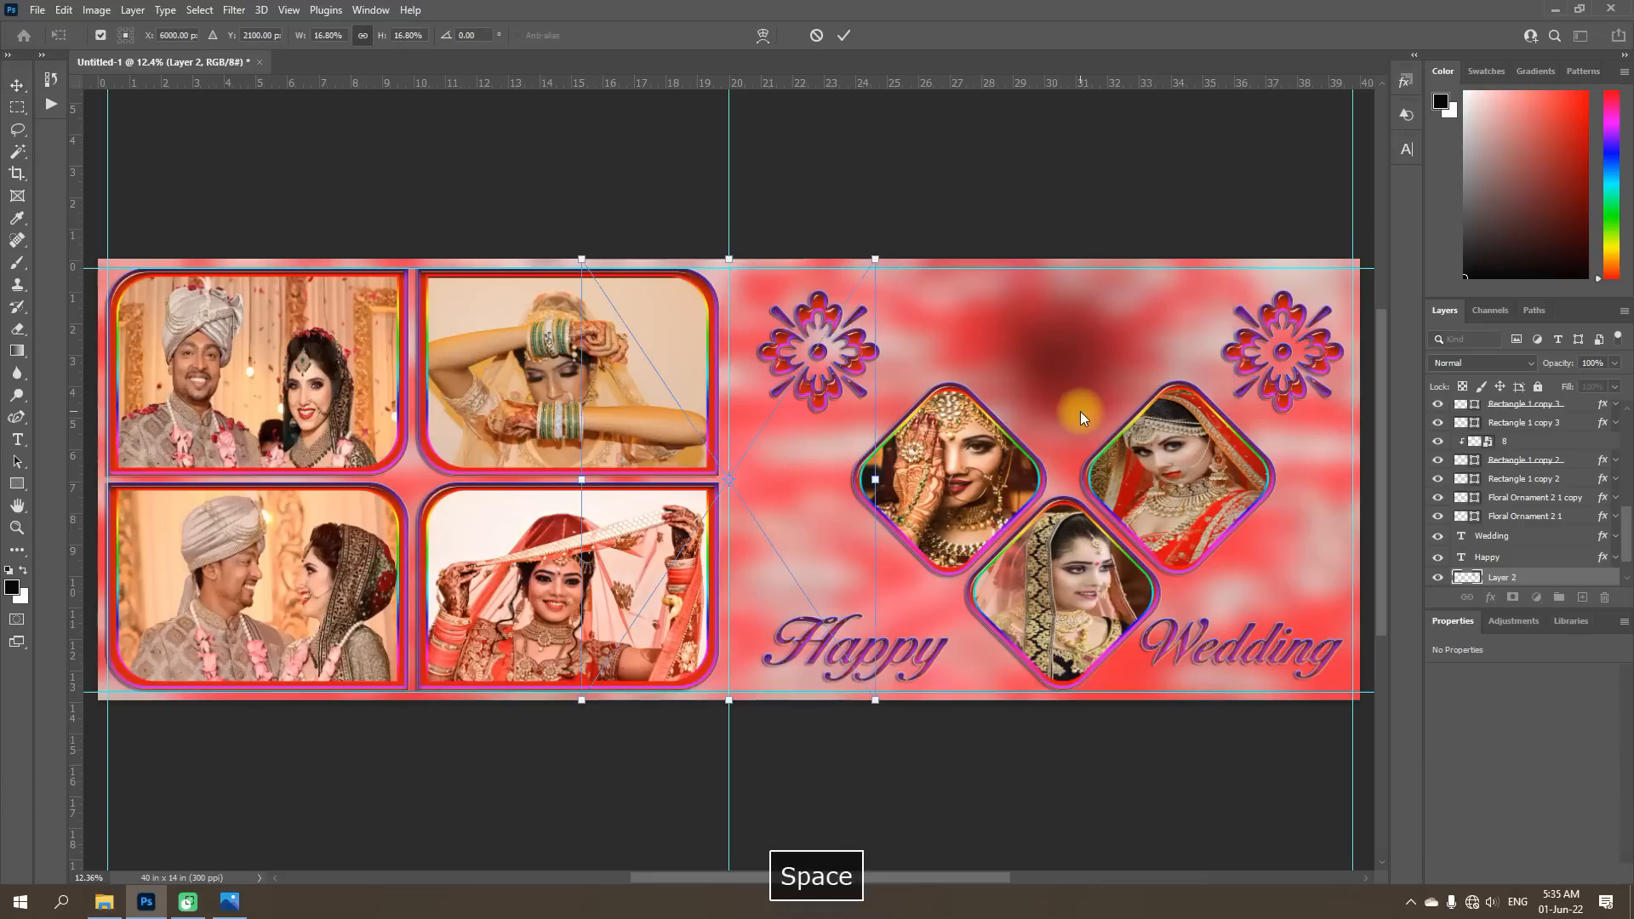
Scale photo 5 to about 8.12 x 9.14 in and position it over the soft dark spot, centered above the three diamonds.
drag(854, 453, 1123, 460)
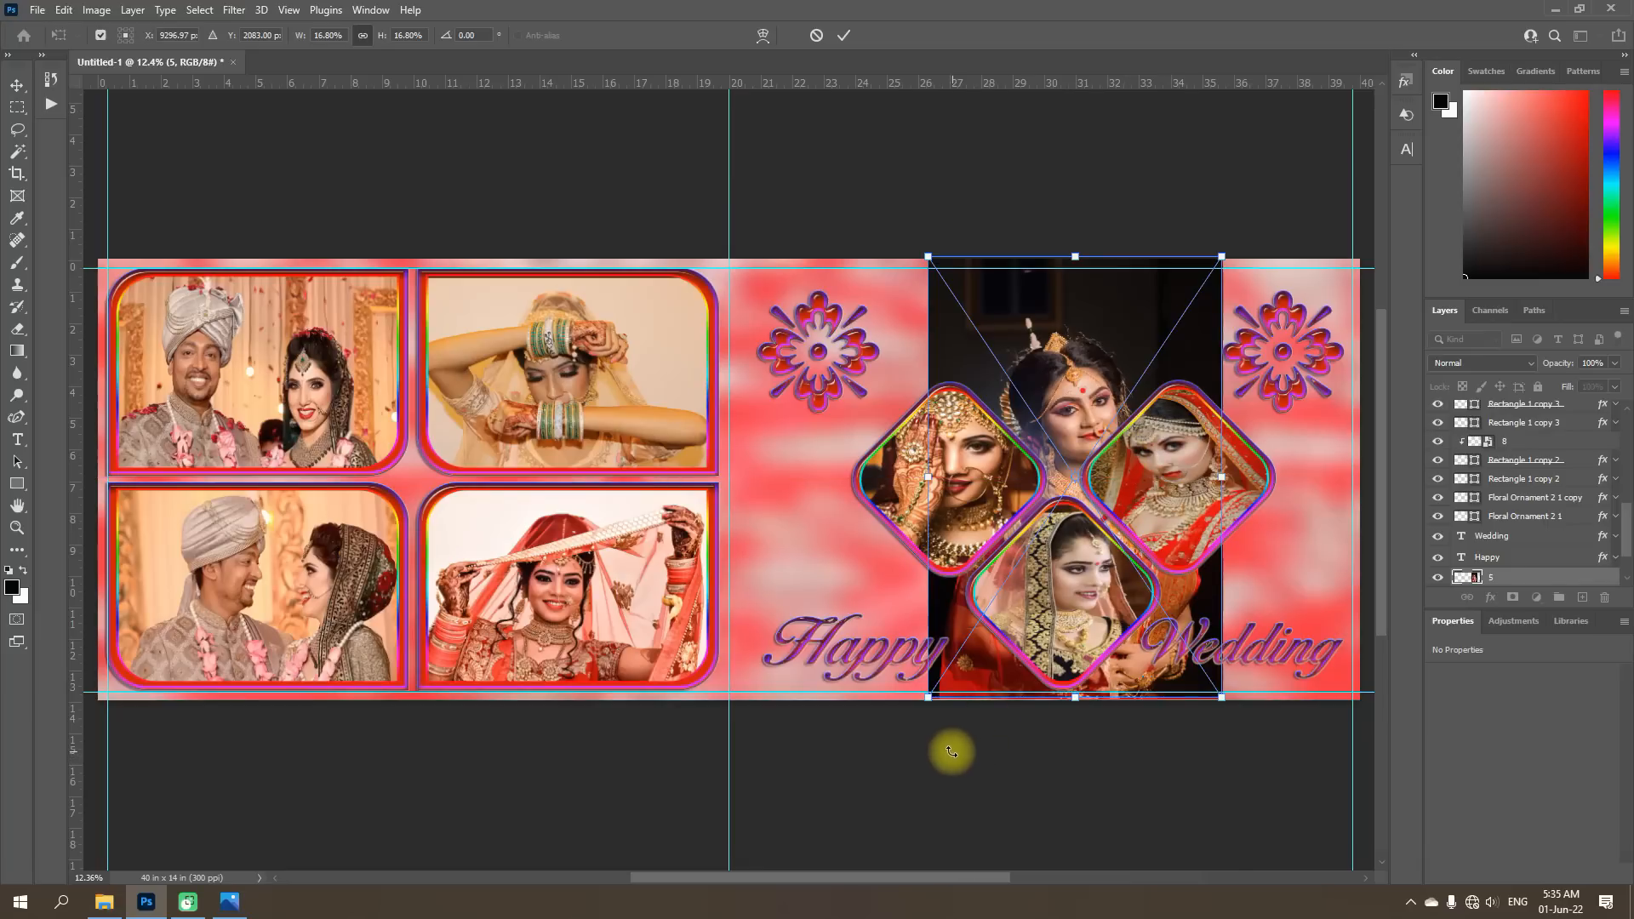
drag(934, 703, 967, 542)
drag(1100, 363, 1078, 370)
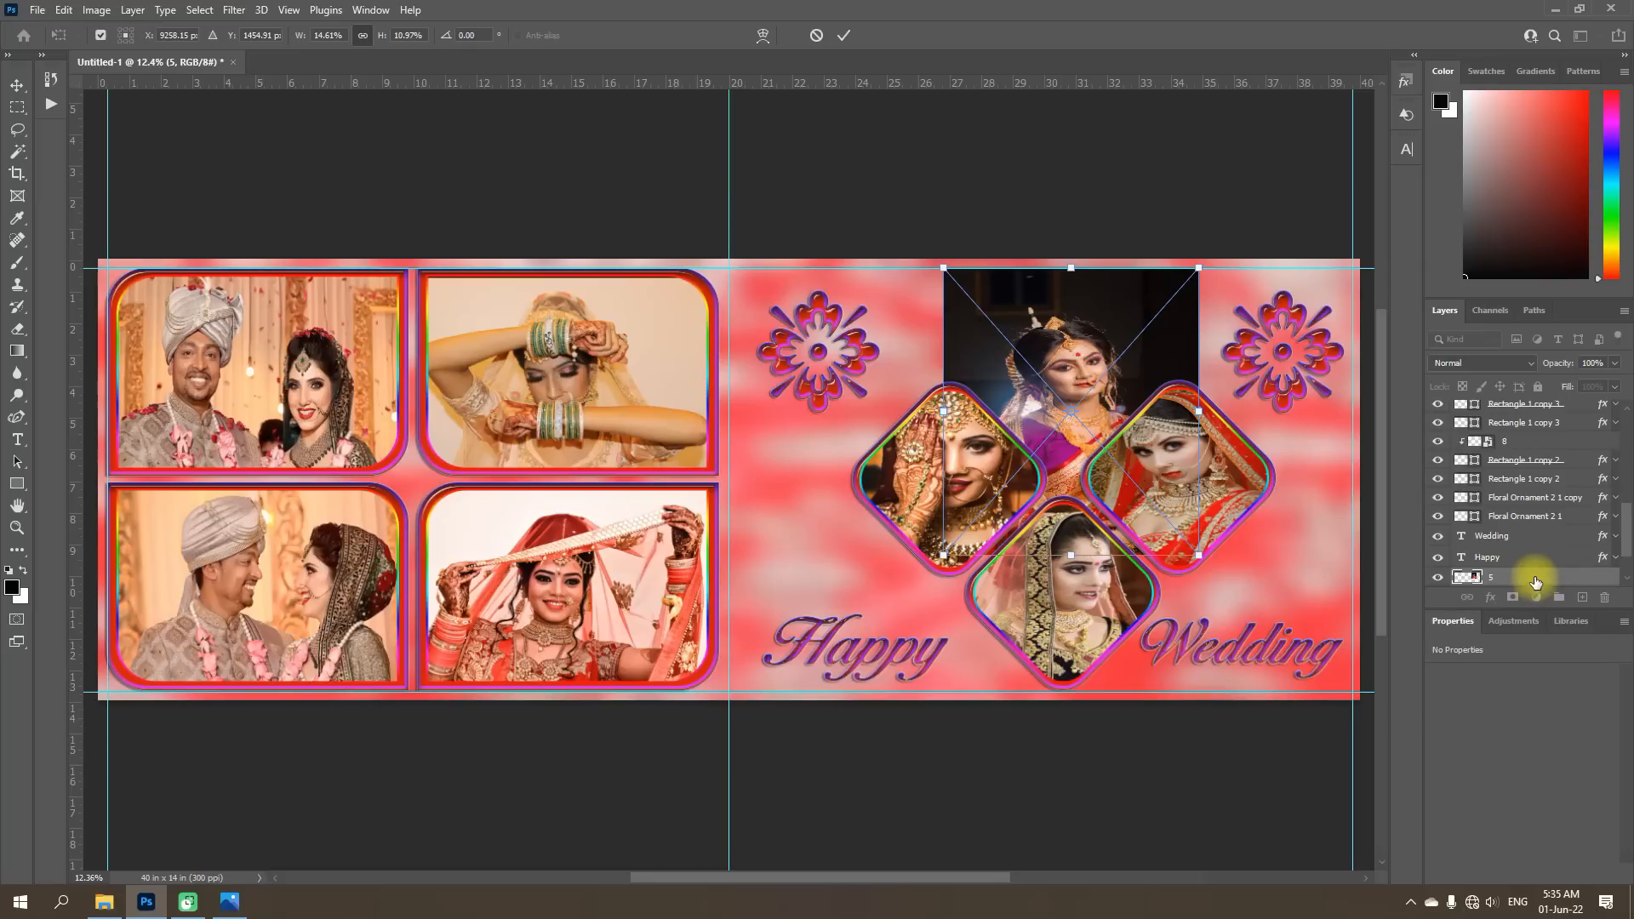
key(Return)
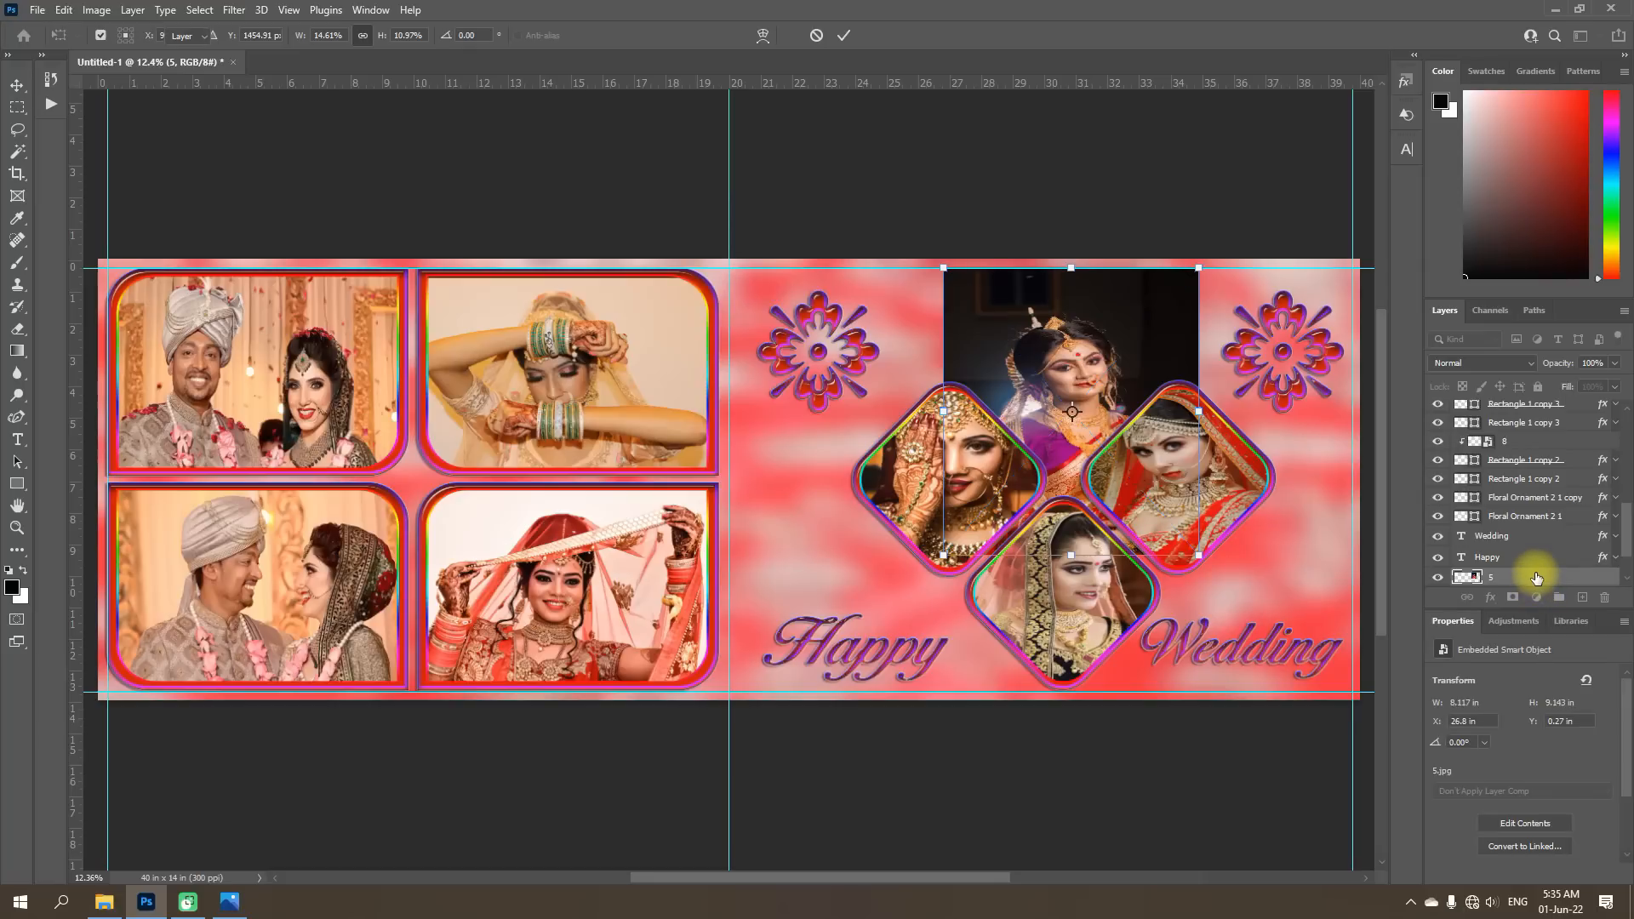
Clip photo 5 to the soft dark spot layer directly beneath it.
right_click(1535, 578)
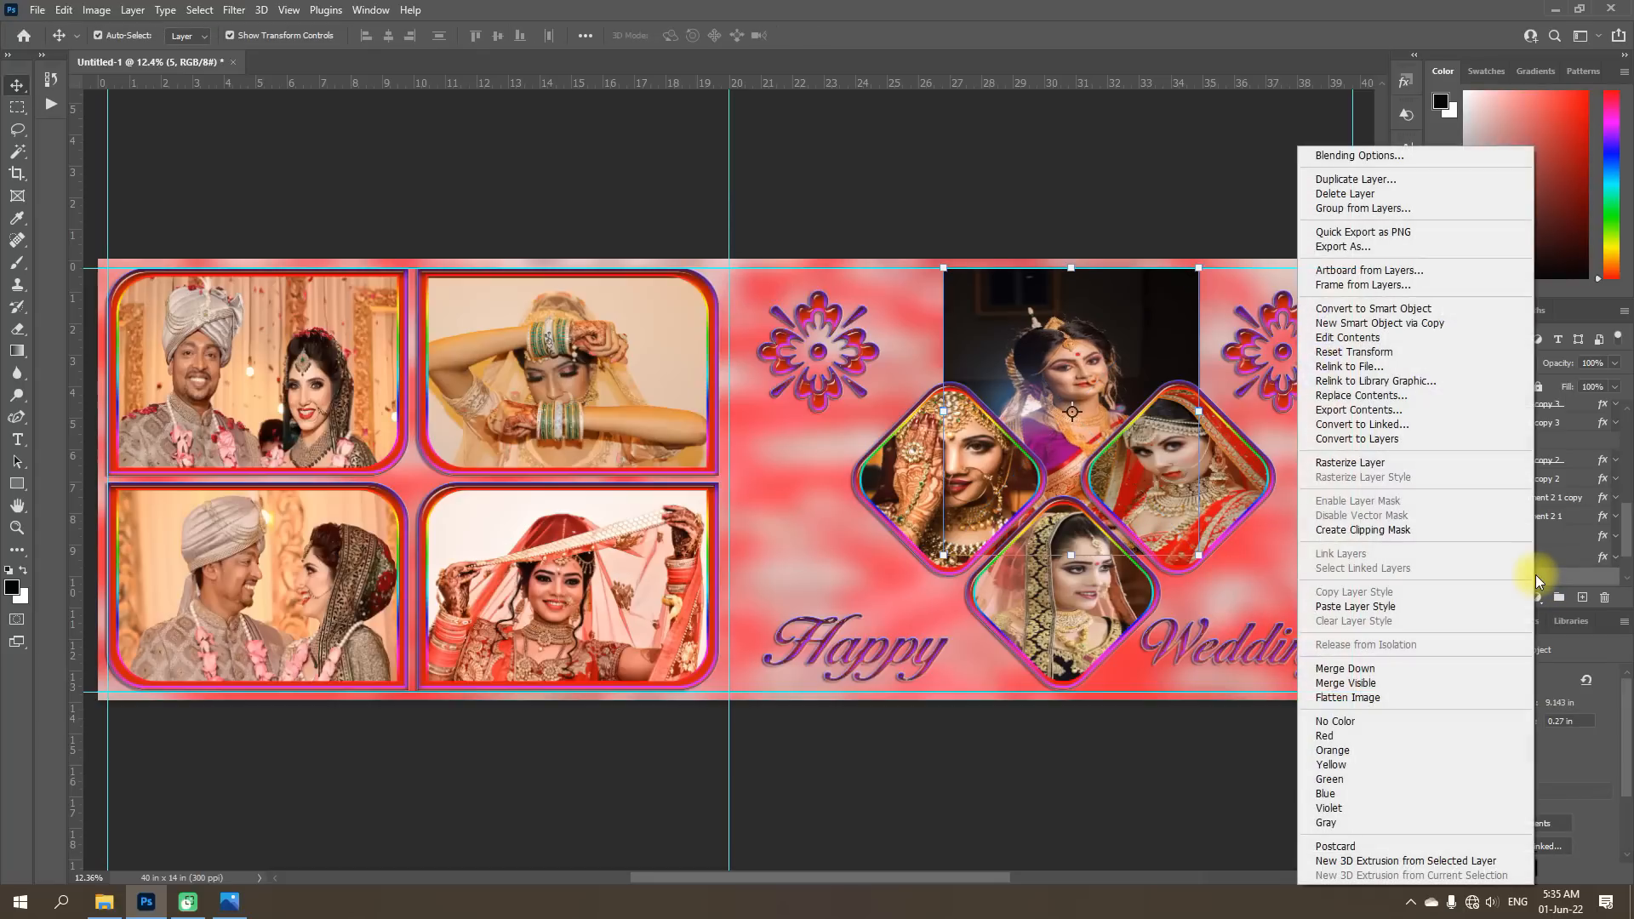
click(1354, 541)
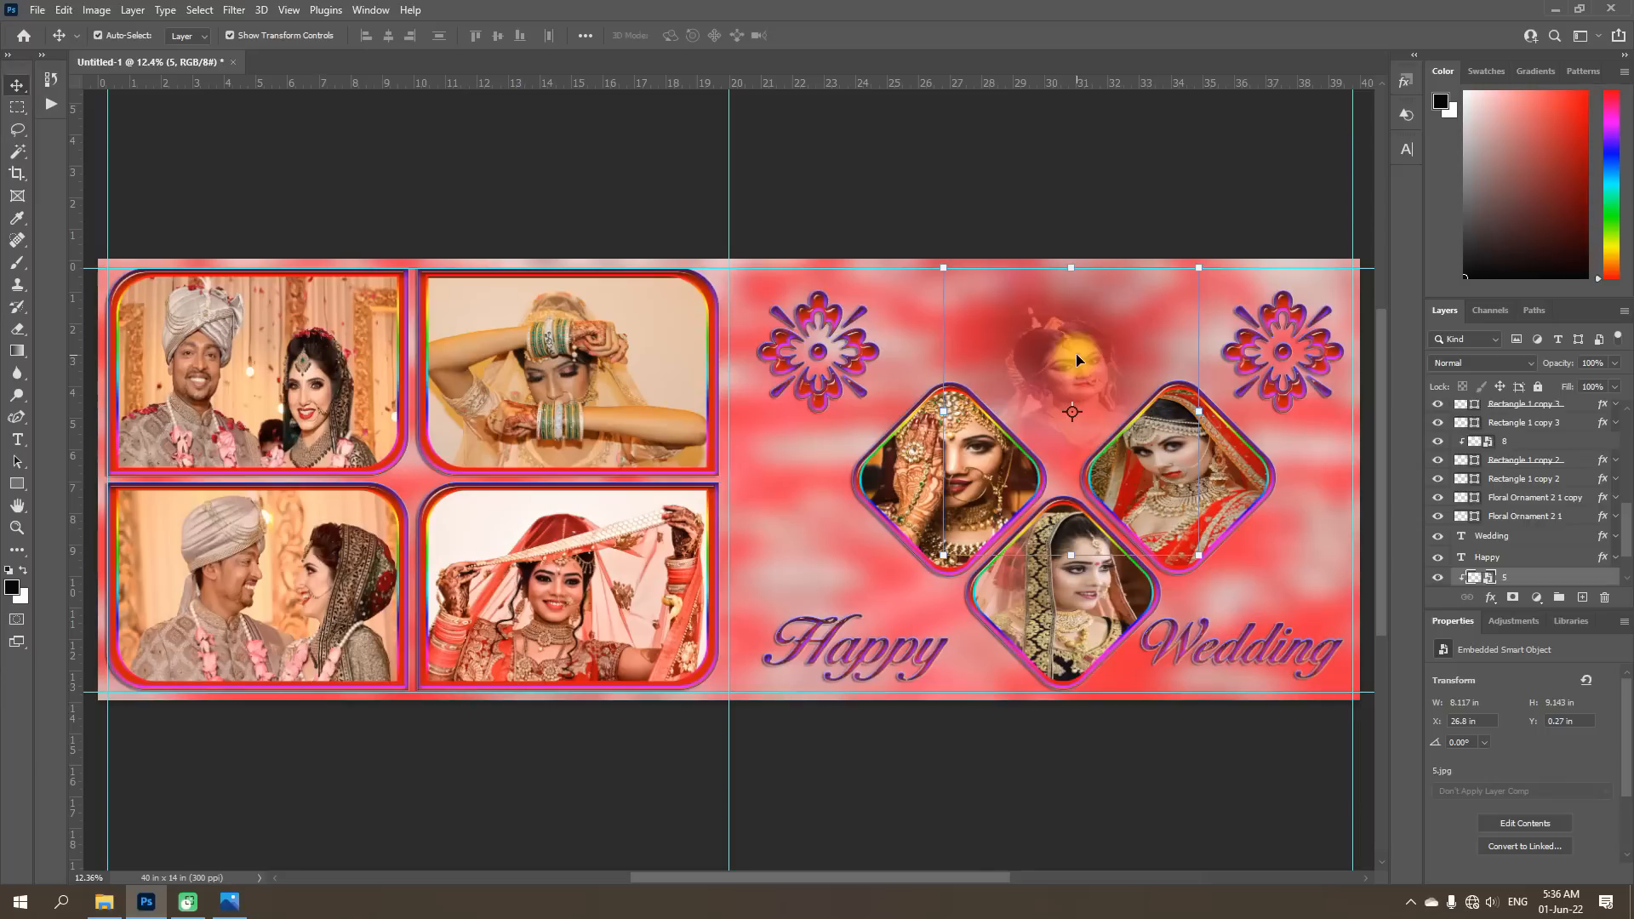
Try the Luminosity blend mode on photo 5 and set it back to Normal.
click(1531, 362)
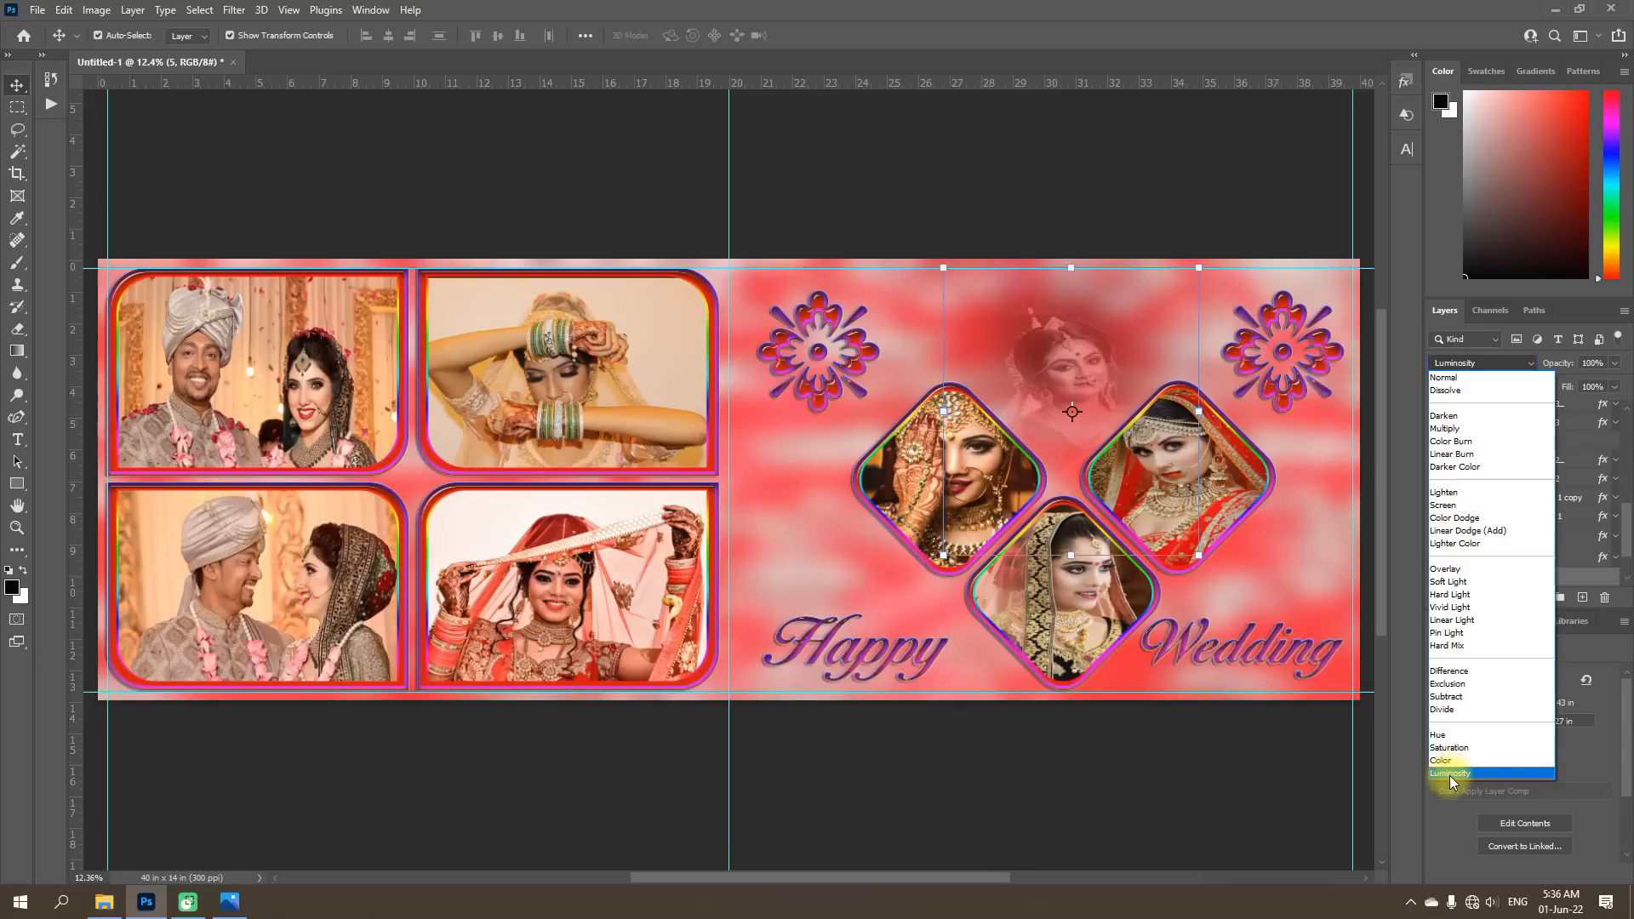
click(1449, 772)
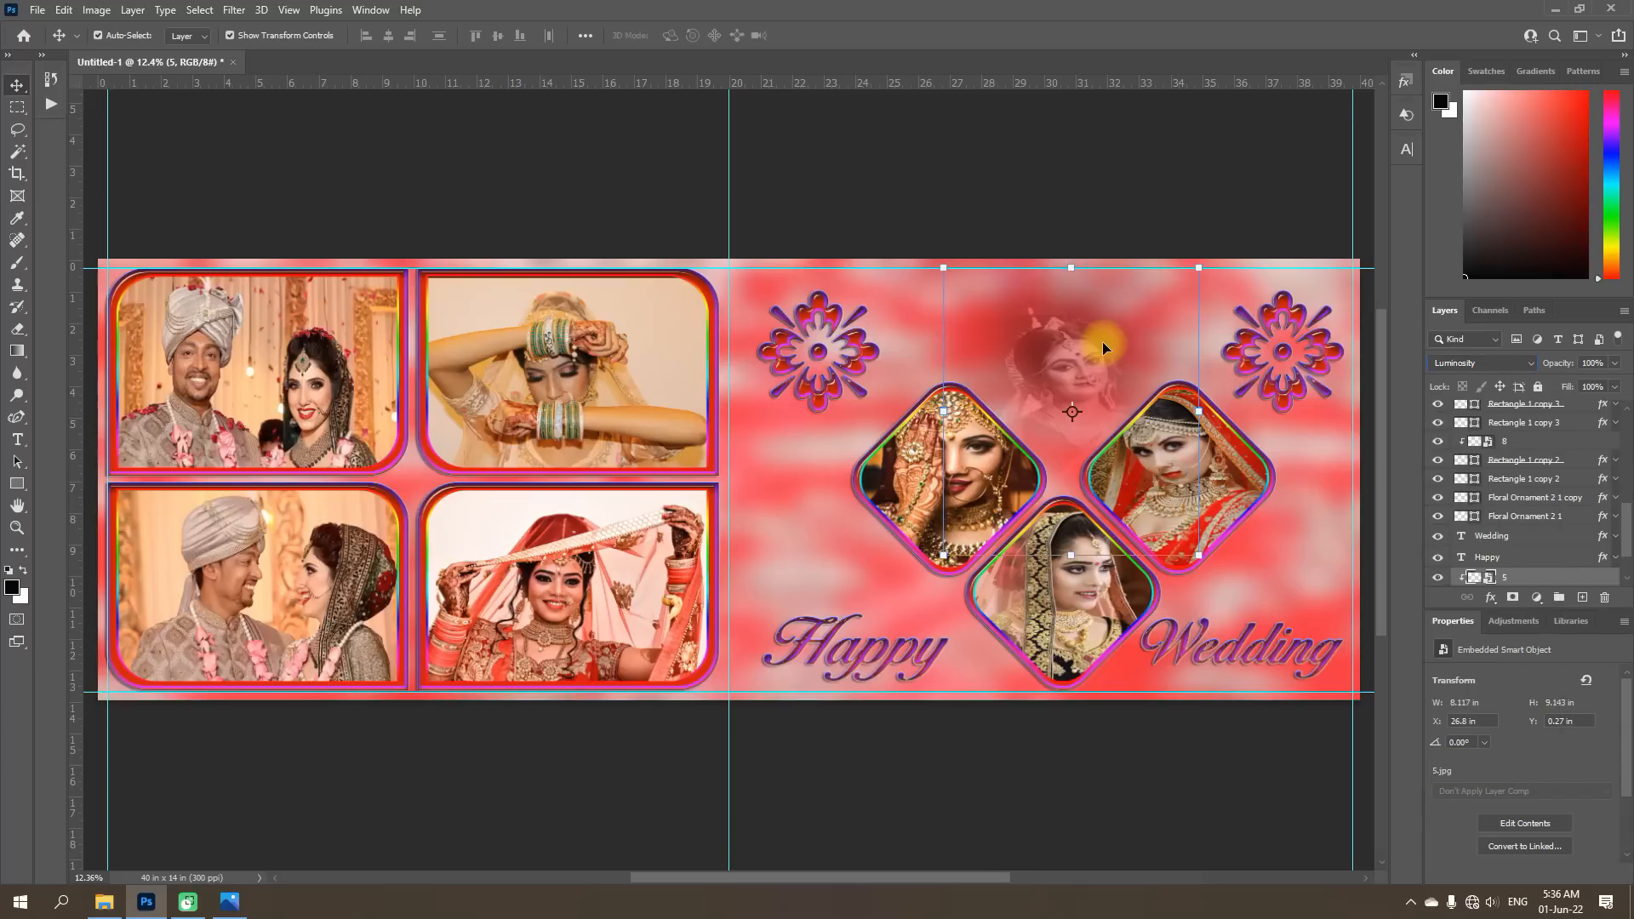
click(1528, 368)
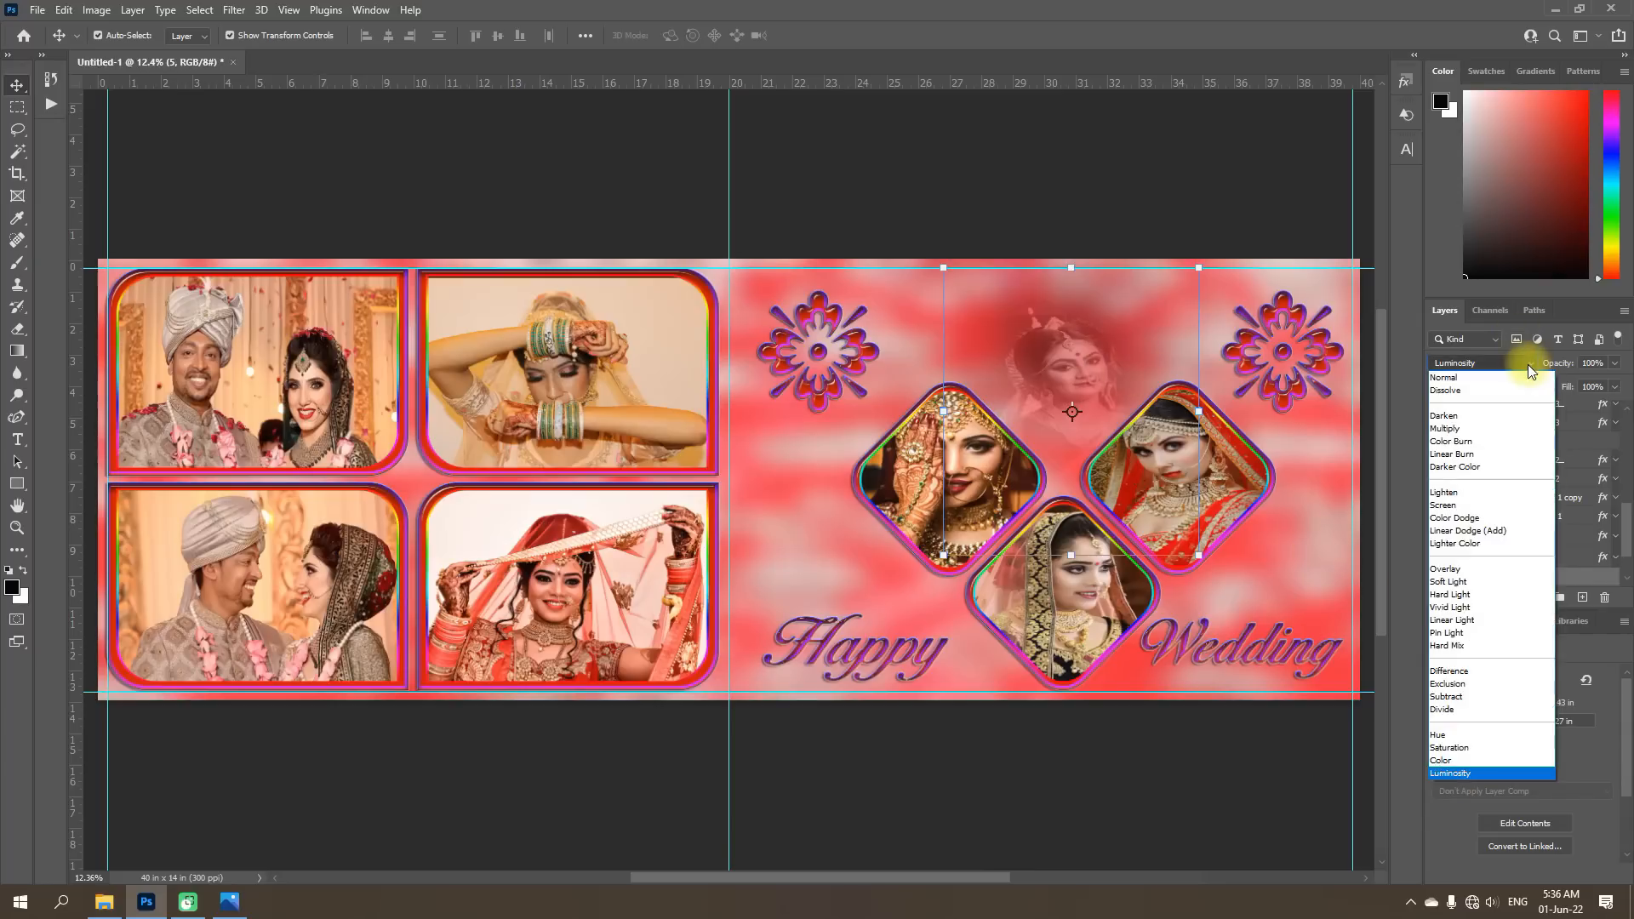
click(1446, 378)
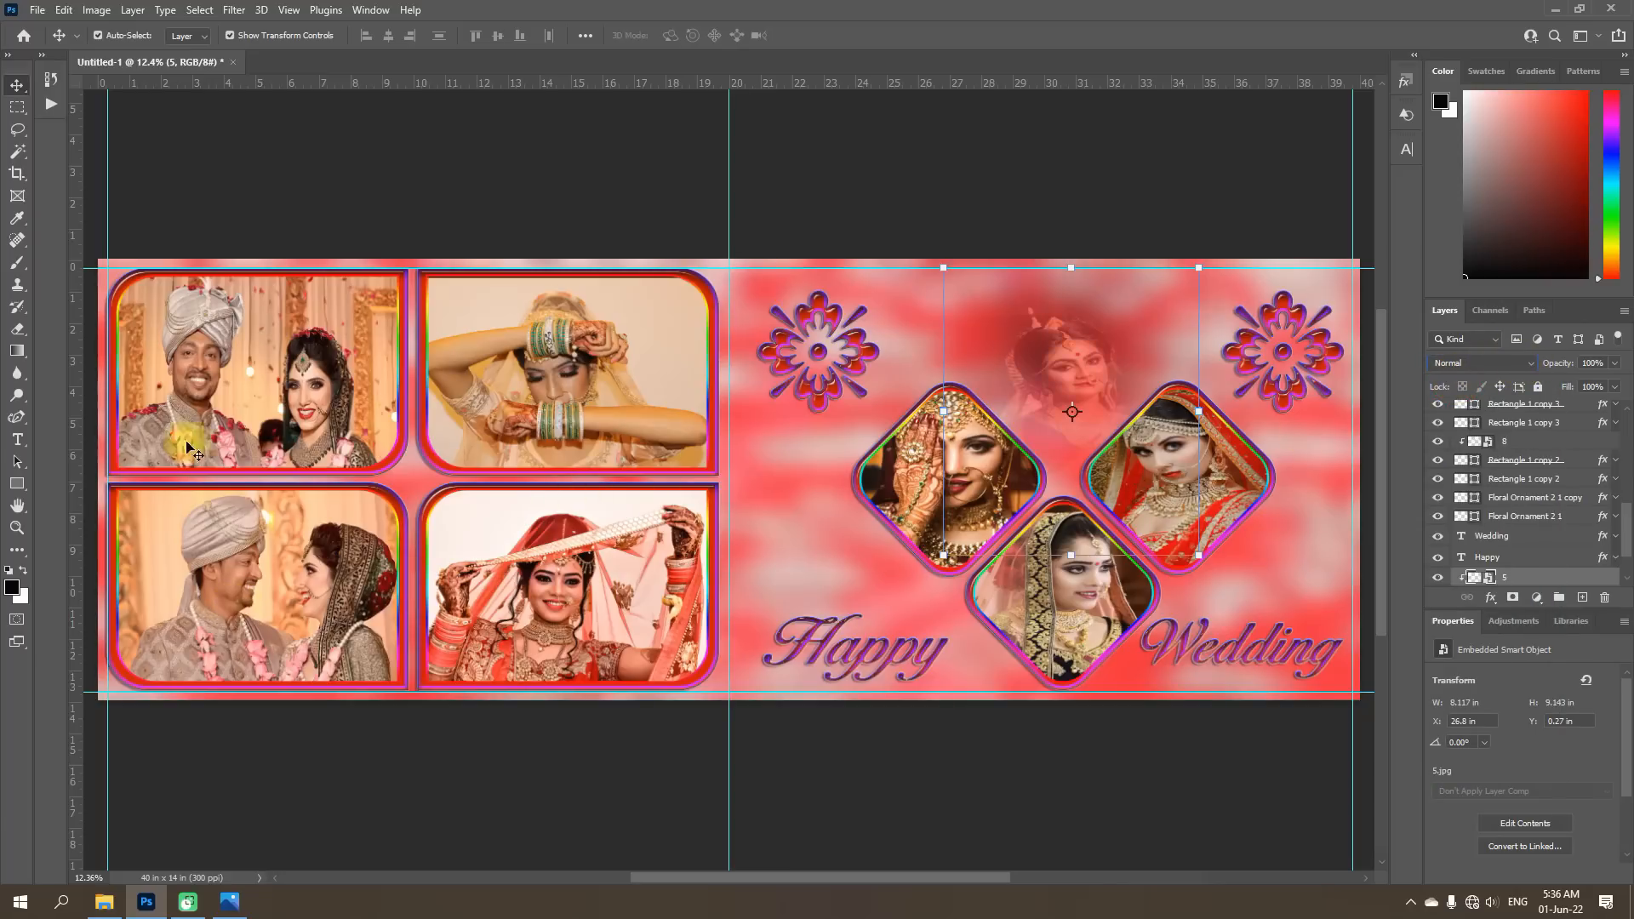
Try the Luminosity blend mode on photo 3 in the lower-left frame and return it to Normal.
click(324, 574)
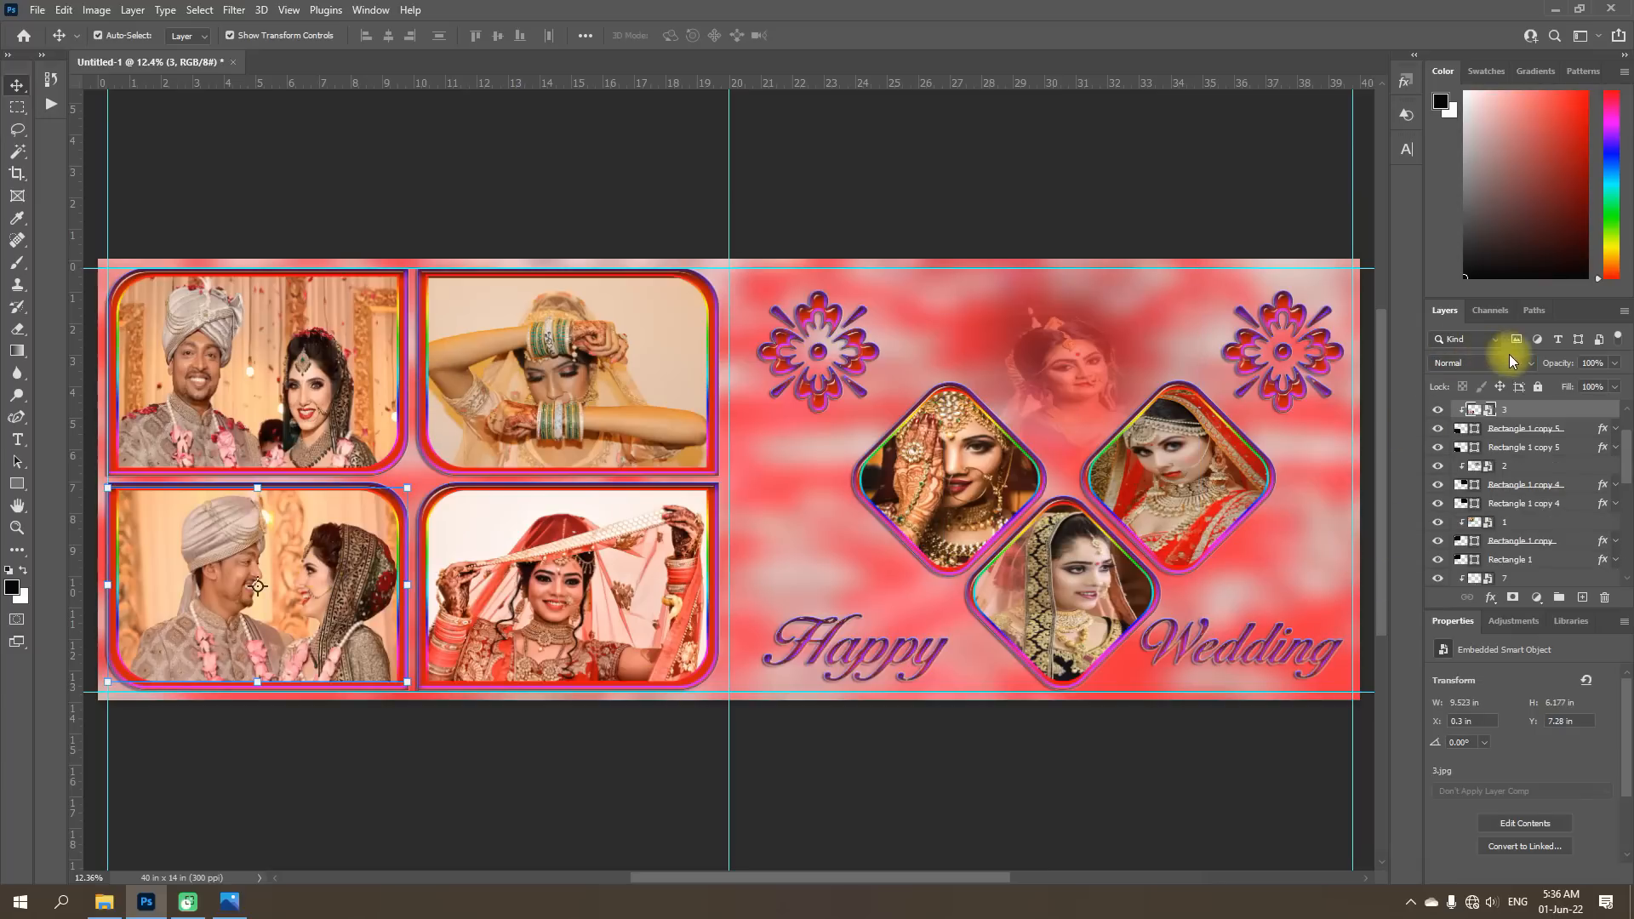
click(1529, 364)
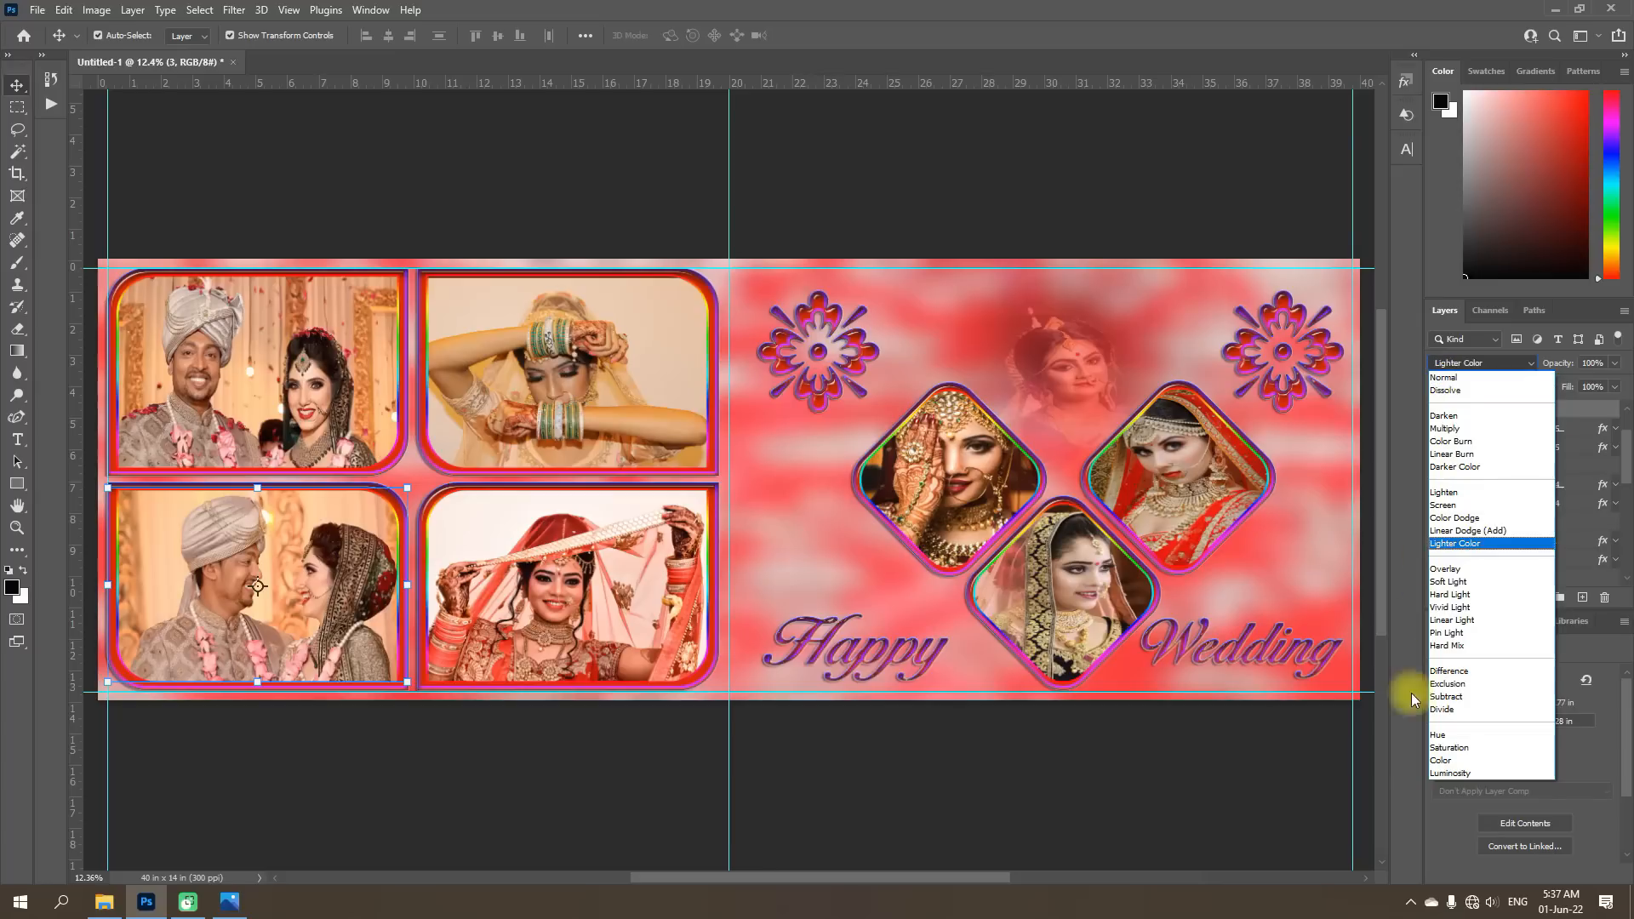
click(1449, 772)
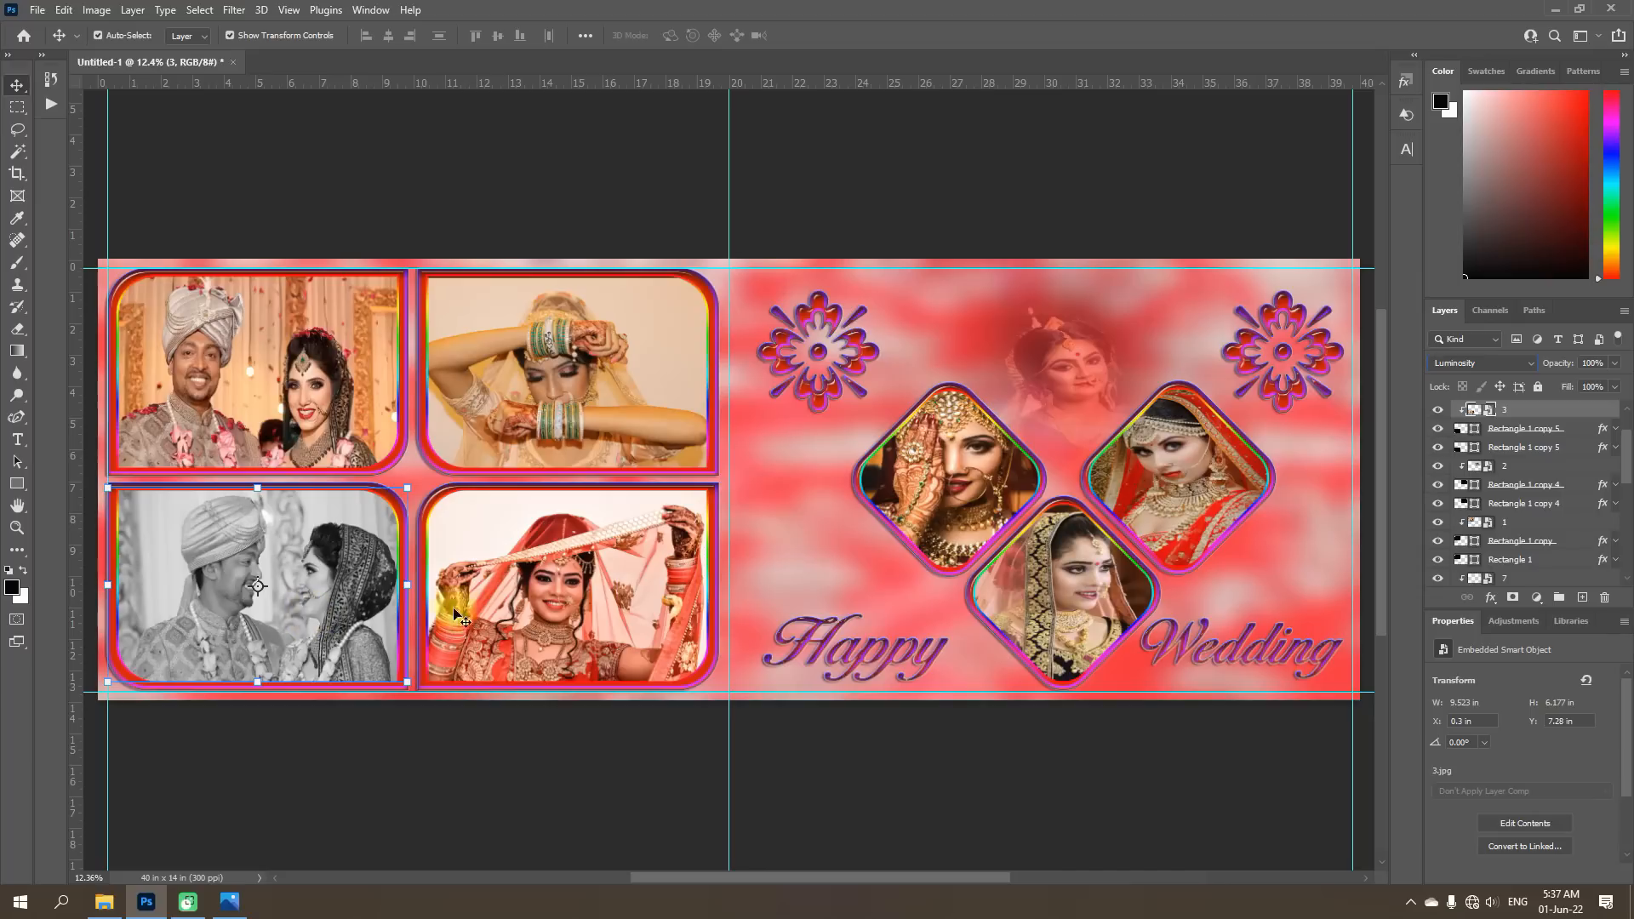
click(1528, 365)
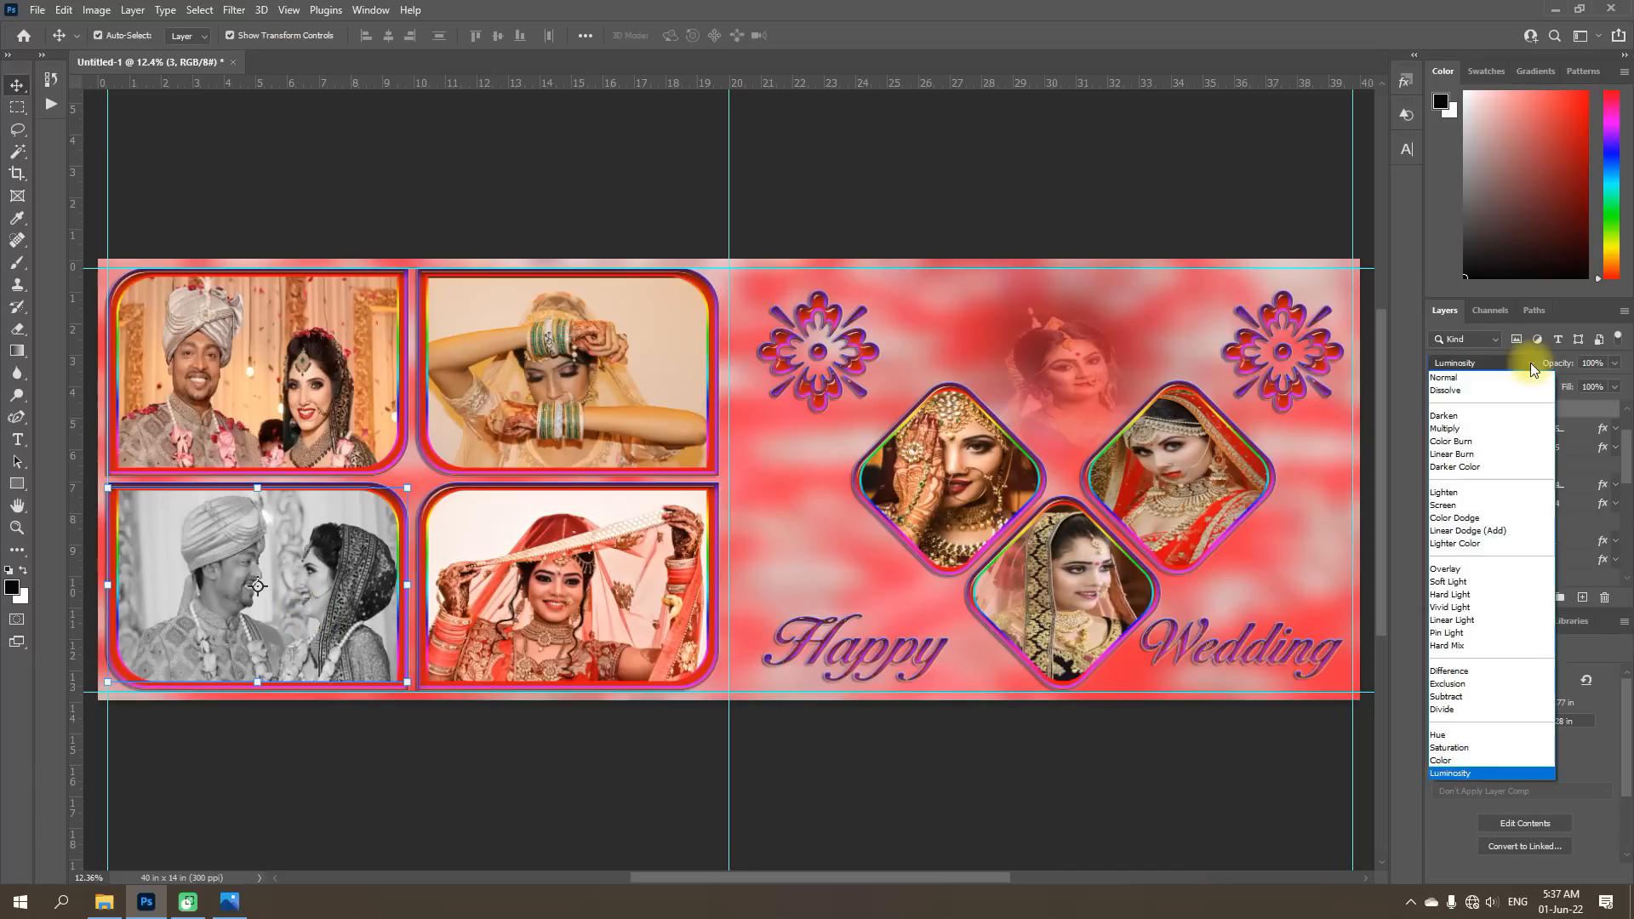
click(1450, 380)
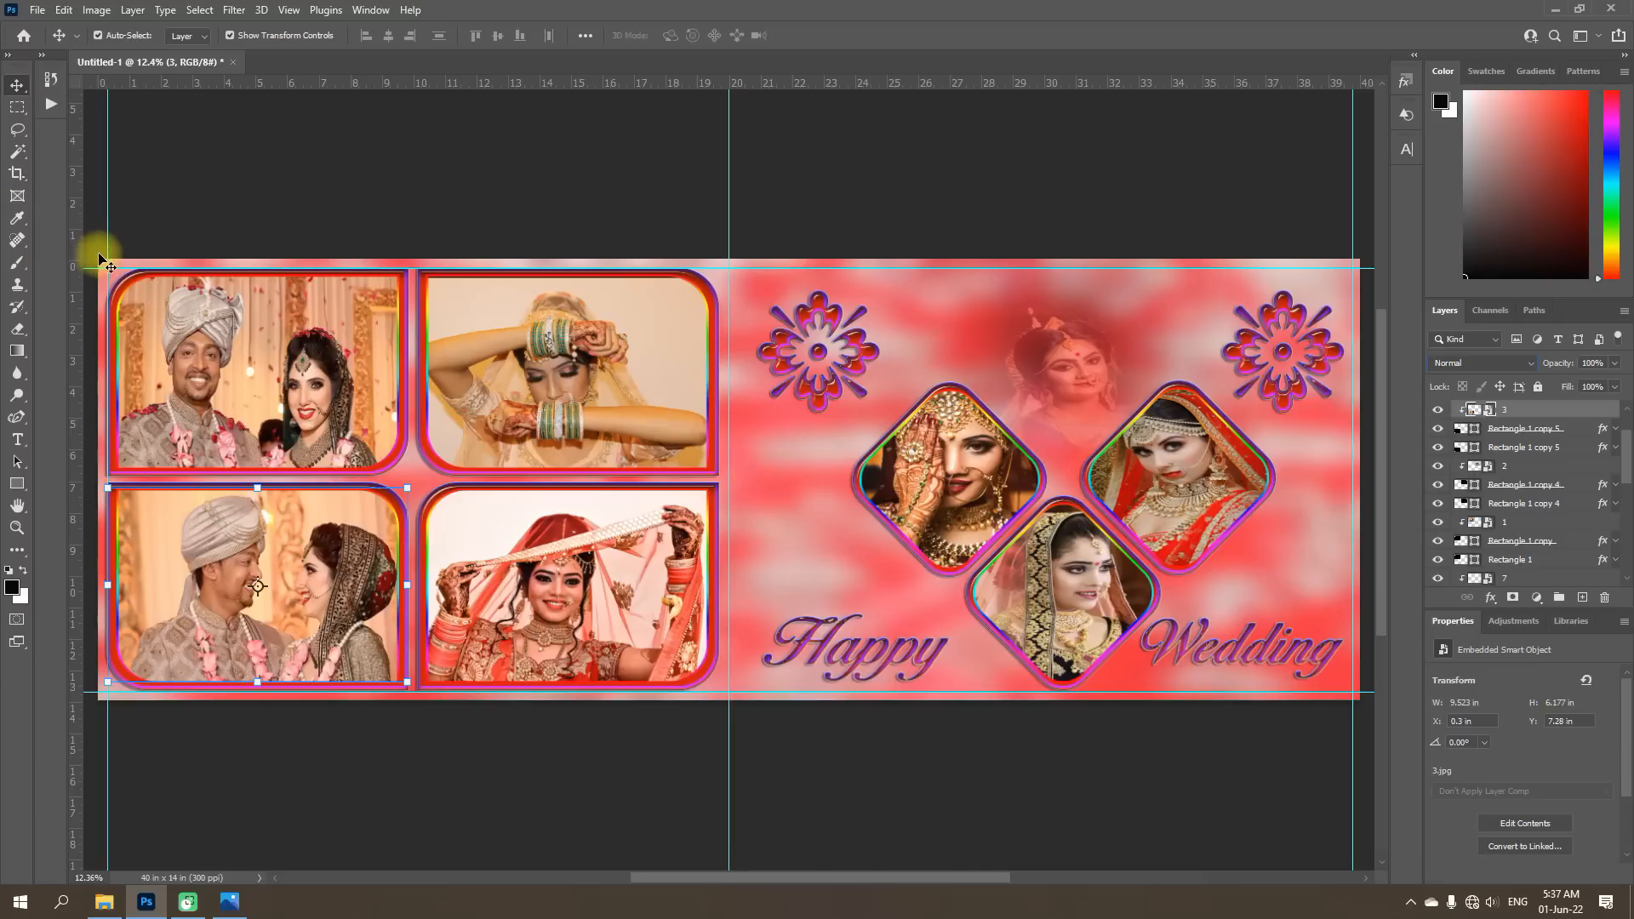
Remove the four margin guides and the vertical center guide from the album spread.
drag(101, 269, 132, 17)
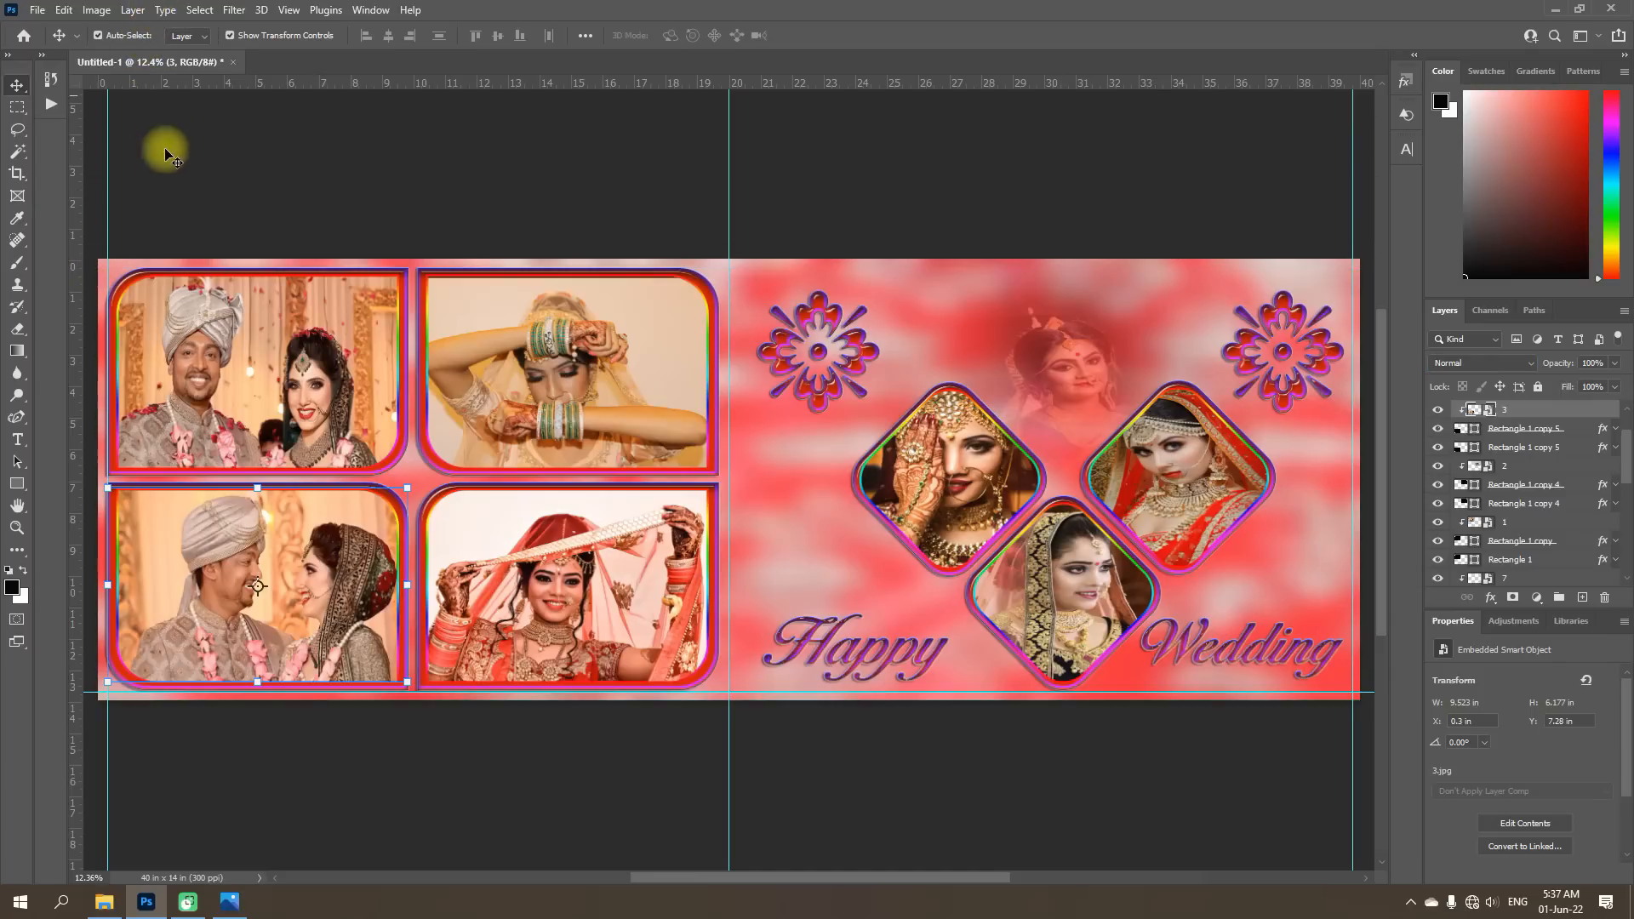
drag(108, 197, 29, 218)
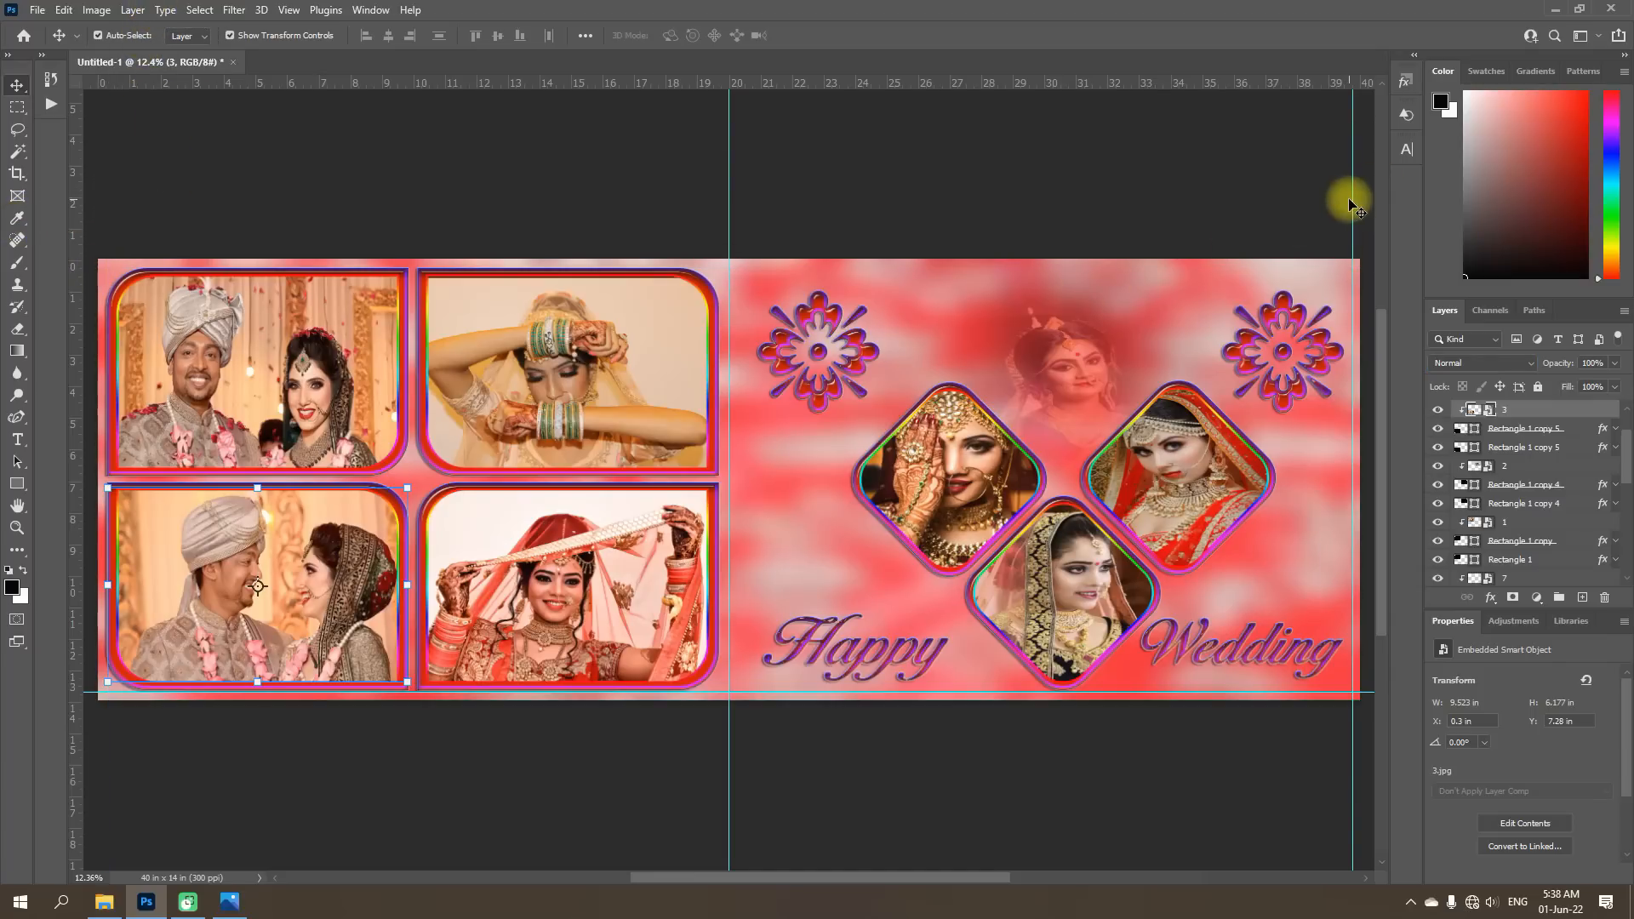
drag(1351, 199, 1452, 197)
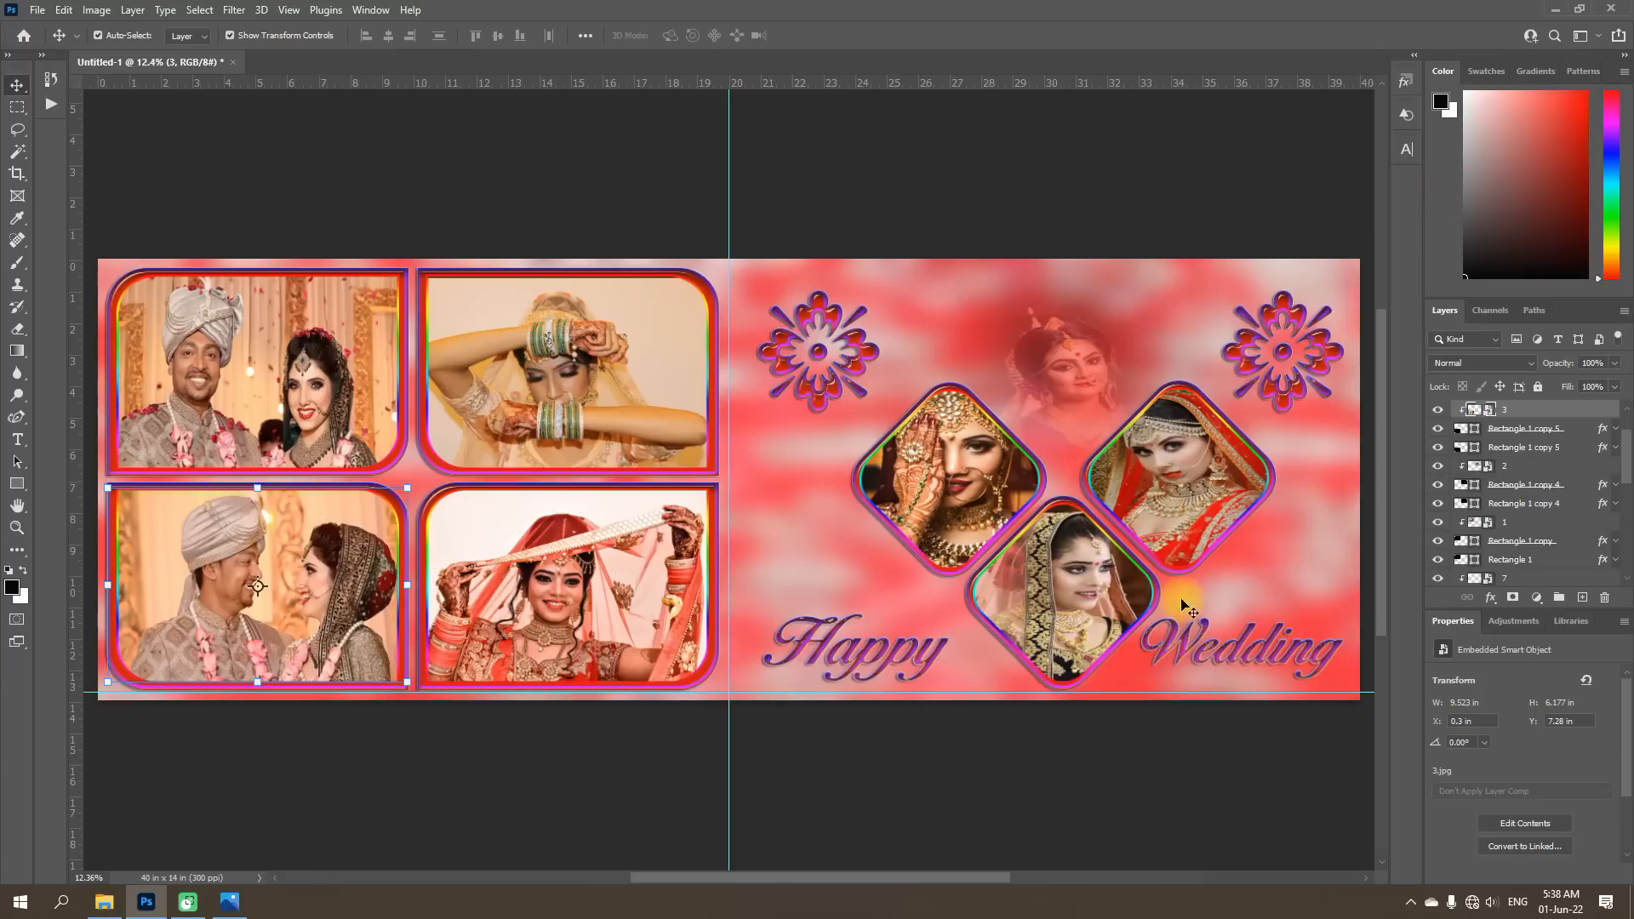
drag(1000, 691, 967, 901)
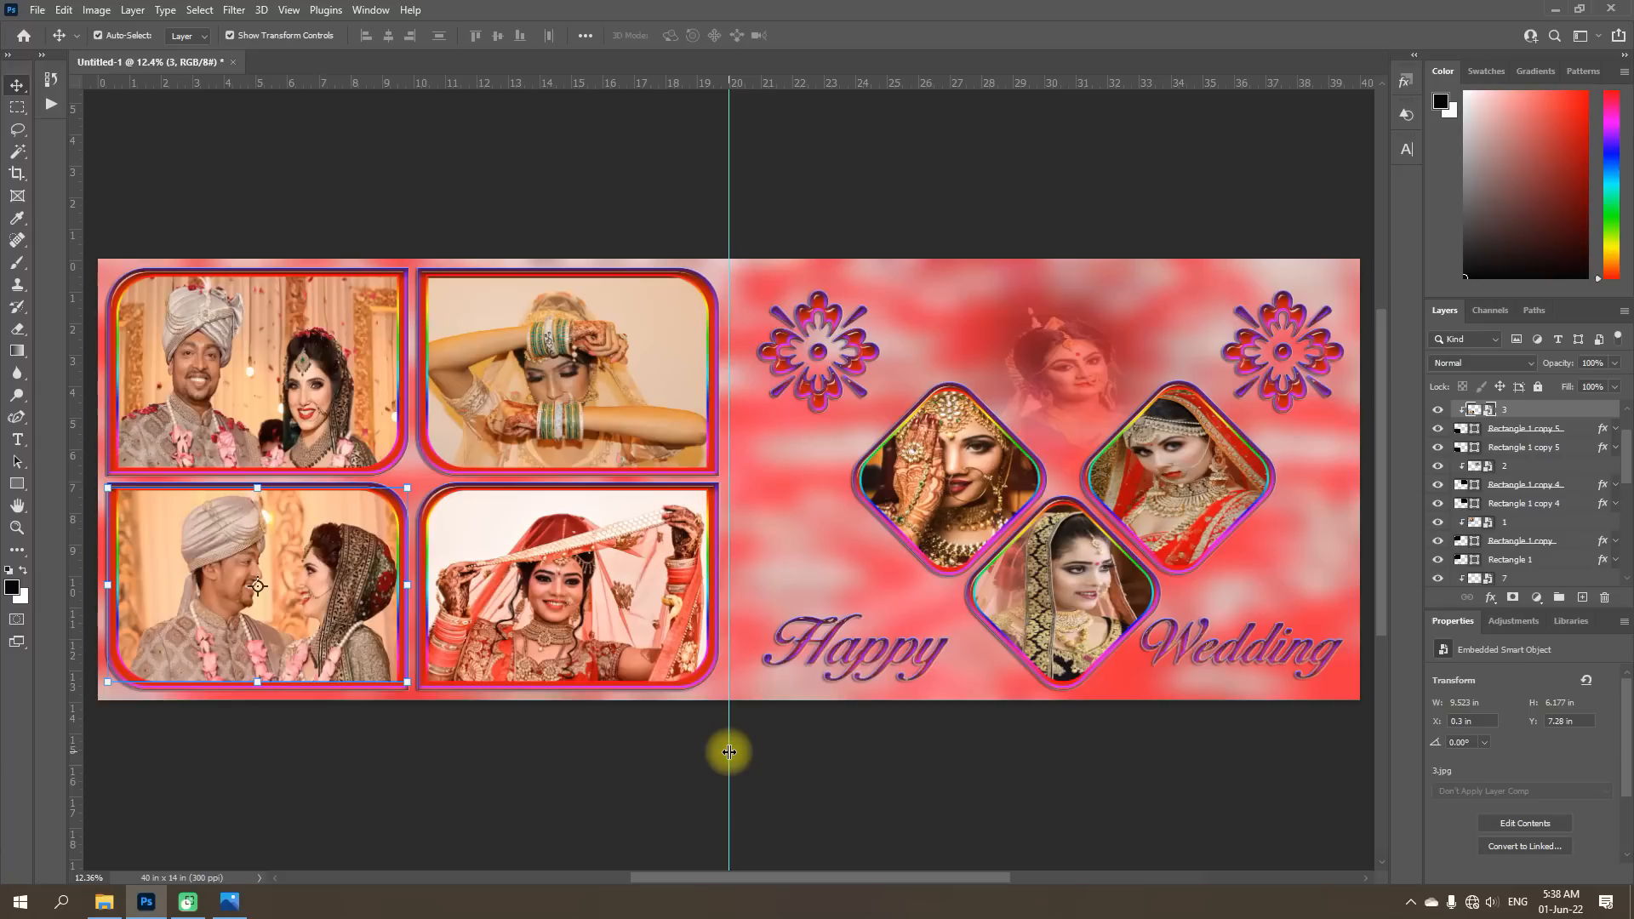
drag(729, 751, 16, 747)
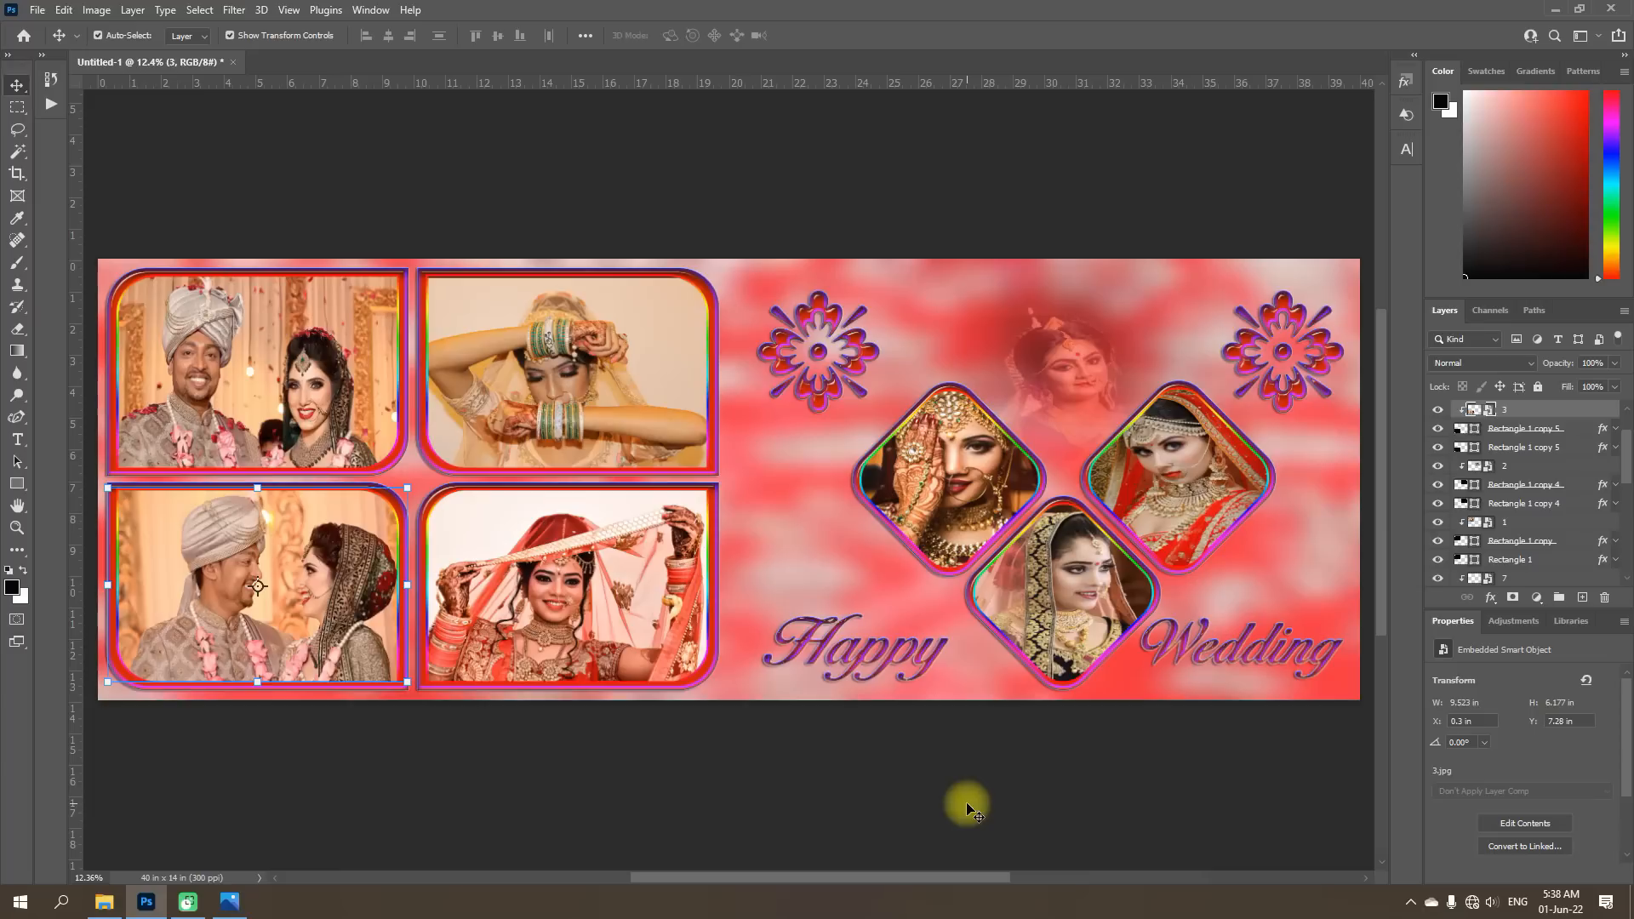